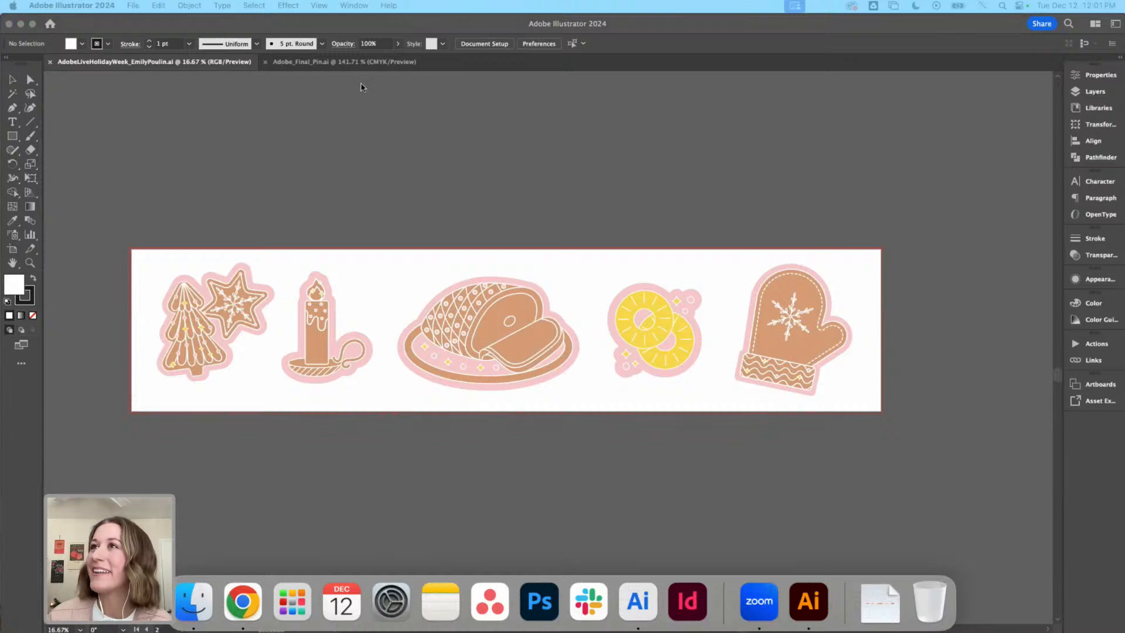
Shrink the macOS Dock to a small size so it covers less of the workspace
{"action": "left_click", "coordinate": [326, 53]}
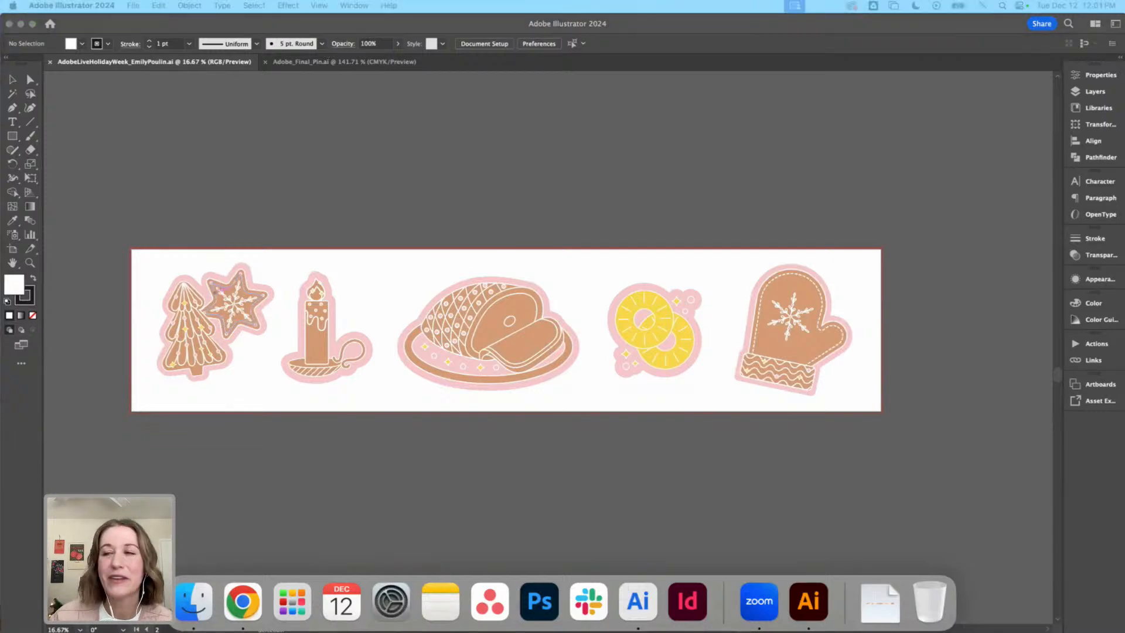
{"action": "left_click", "coordinate": [309, 184]}
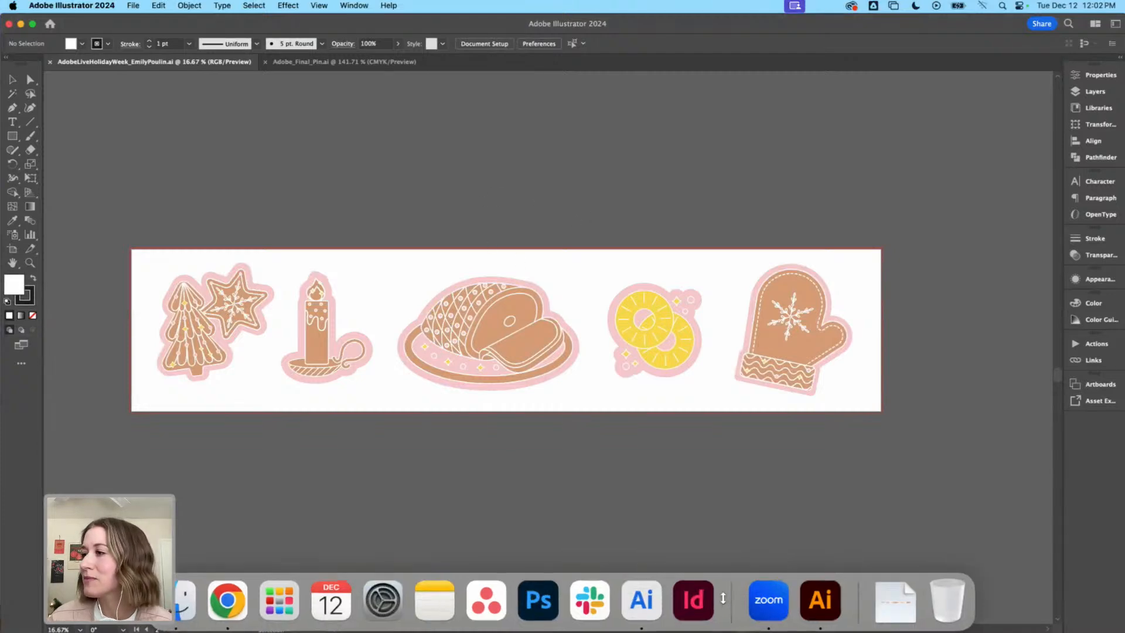
{"action": "left_click_drag", "start_coordinate": [727, 590], "coordinate": [711, 631]}
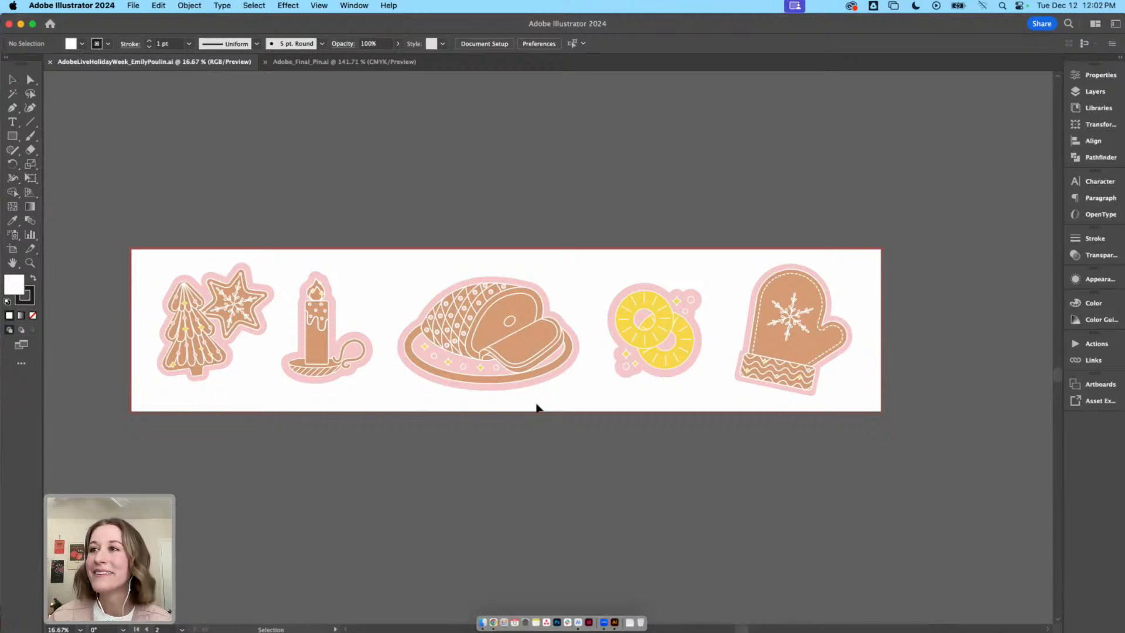
Examine the gingerbread-style holiday illustrations on the wide artboard, from the tree and star to the oven mitt
{"action": "left_click_drag", "start_coordinate": [413, 379], "coordinate": [493, 438]}
{"action": "left_click_drag", "start_coordinate": [441, 258], "coordinate": [361, 191]}
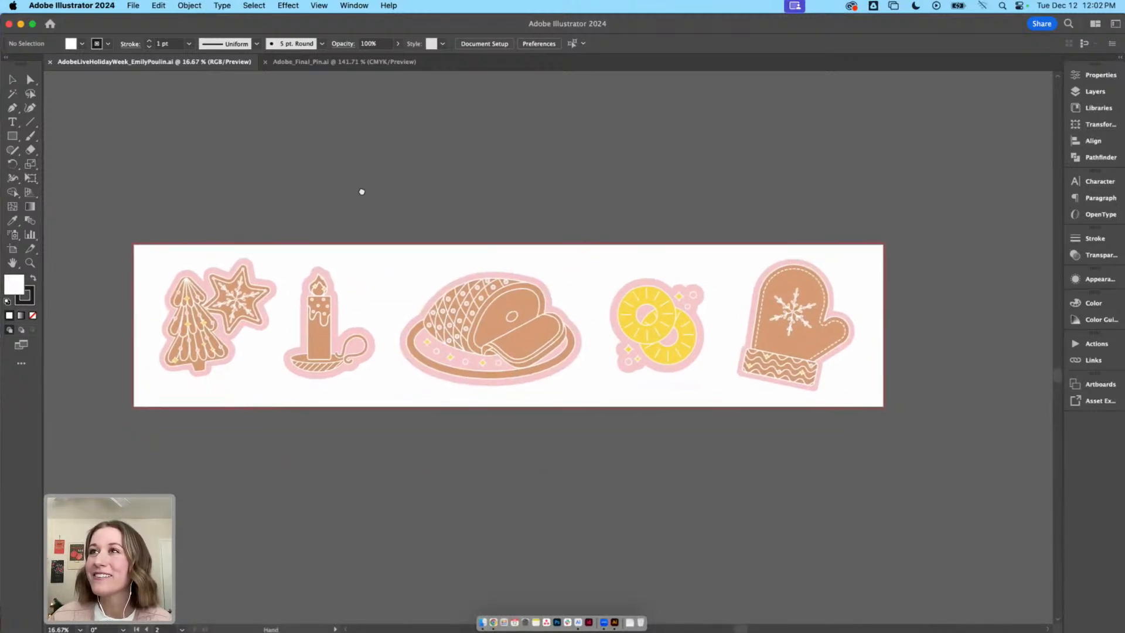
{"action": "left_click_drag", "start_coordinate": [305, 249], "coordinate": [372, 193]}
{"action": "left_click_drag", "start_coordinate": [474, 147], "coordinate": [467, 174]}
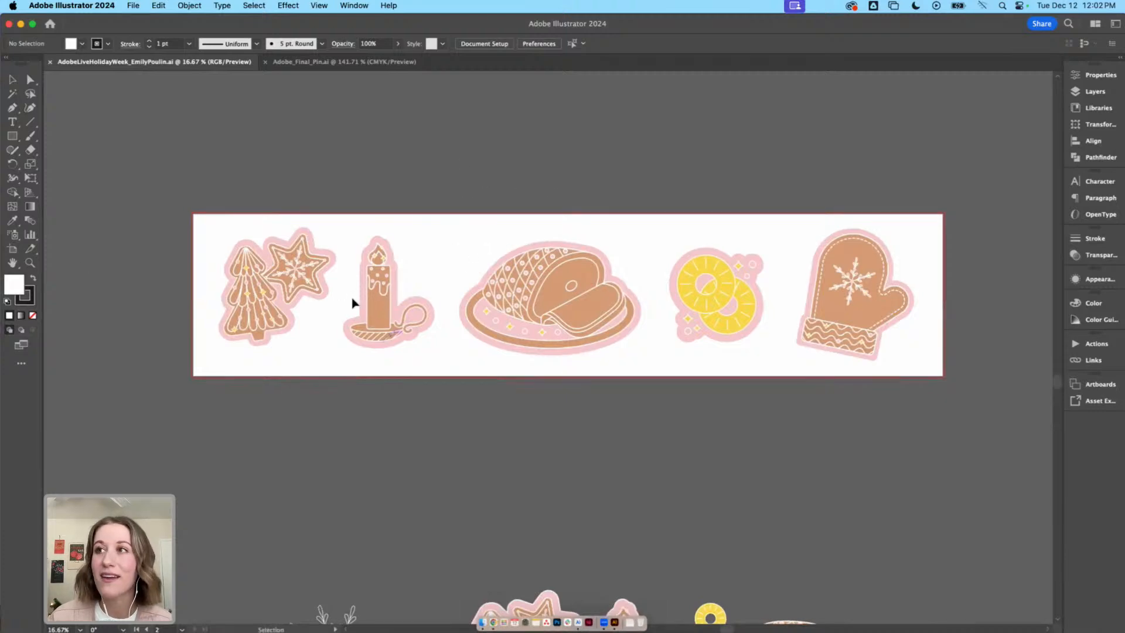
{"action": "left_click_drag", "start_coordinate": [432, 242], "coordinate": [854, 423]}
{"action": "left_click", "coordinate": [736, 448]}
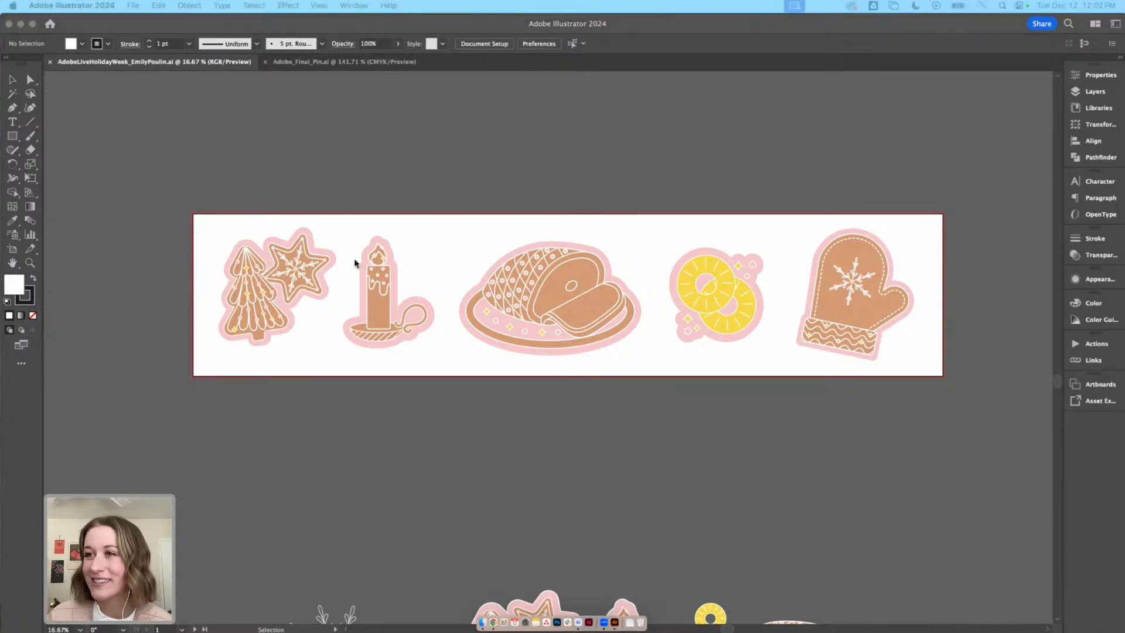
{"action": "scroll", "coordinate": [418, 347], "scroll_direction": "down", "scroll_amount": 1}
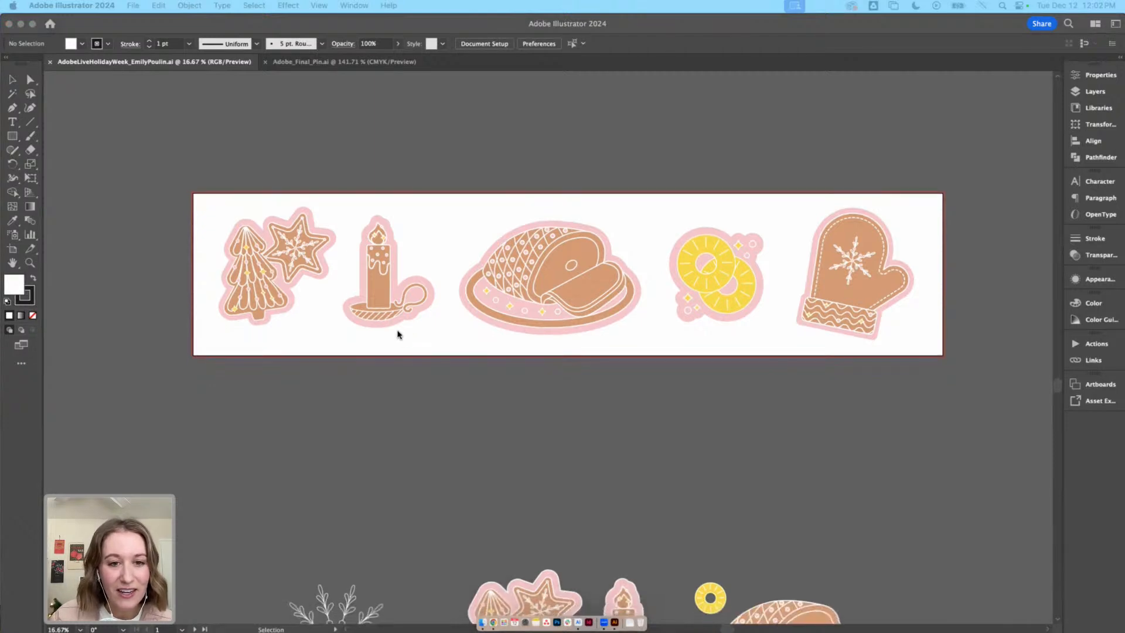
{"action": "left_click", "coordinate": [549, 367]}
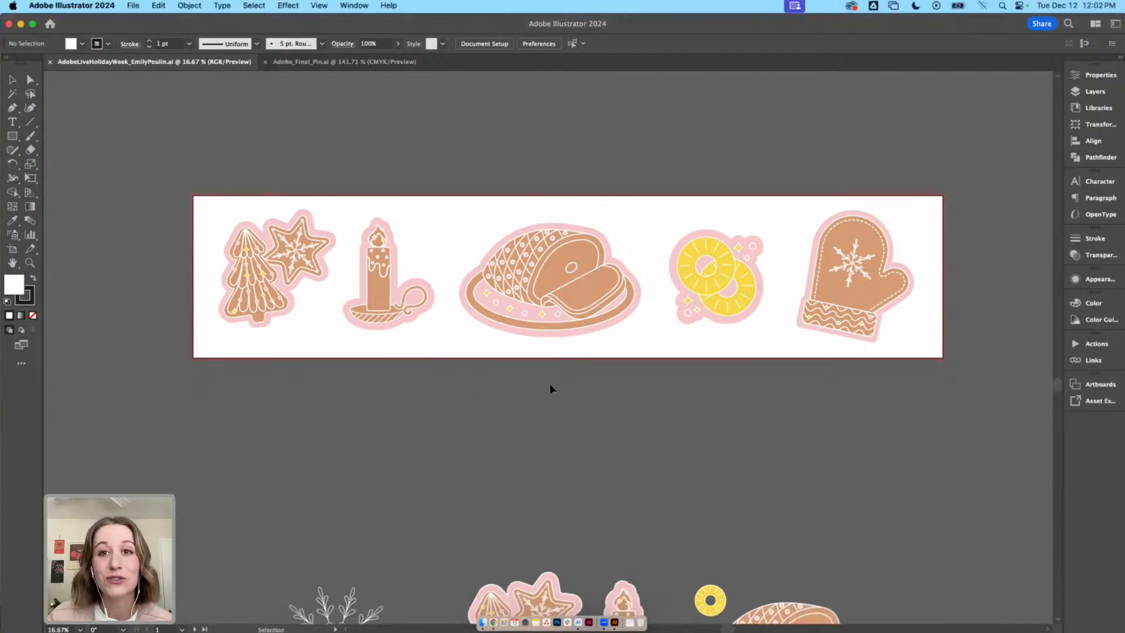
{"action": "key", "text": "super+equal"}
{"action": "key", "text": "super+equal"}
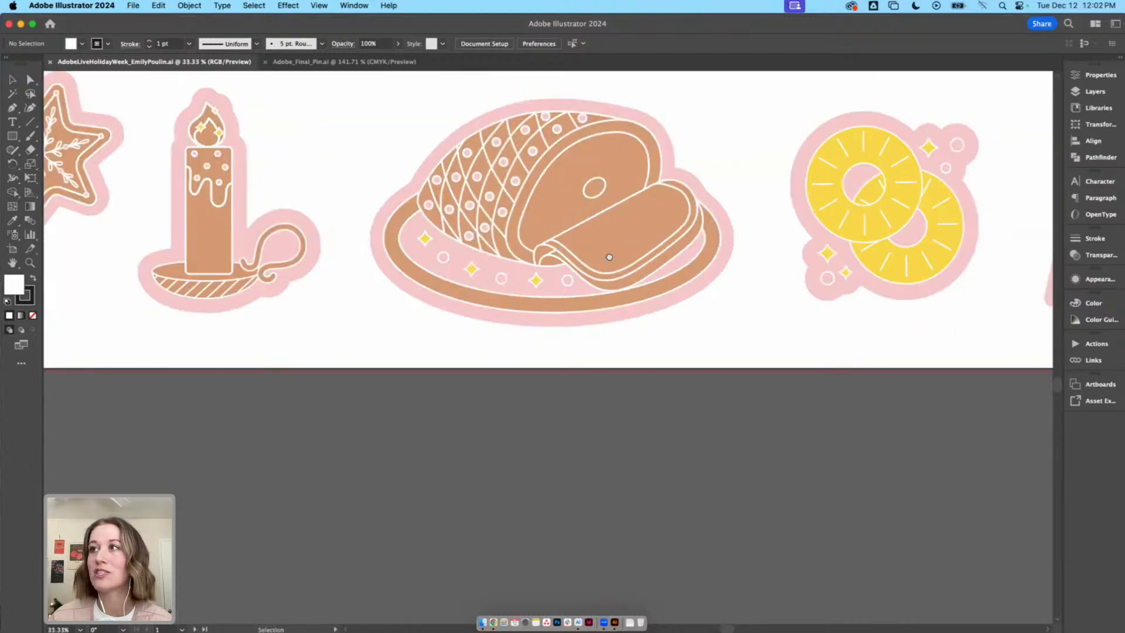
{"action": "left_click_drag", "start_coordinate": [610, 256], "coordinate": [368, 460]}
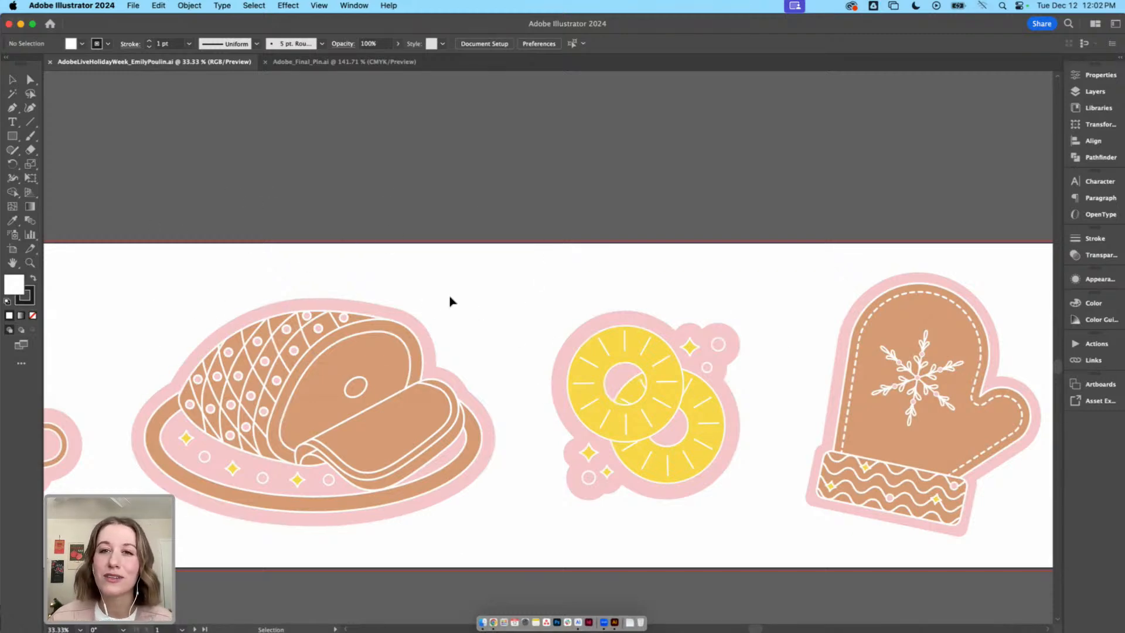
{"action": "scroll", "coordinate": [301, 298], "scroll_direction": "left", "scroll_amount": 10}
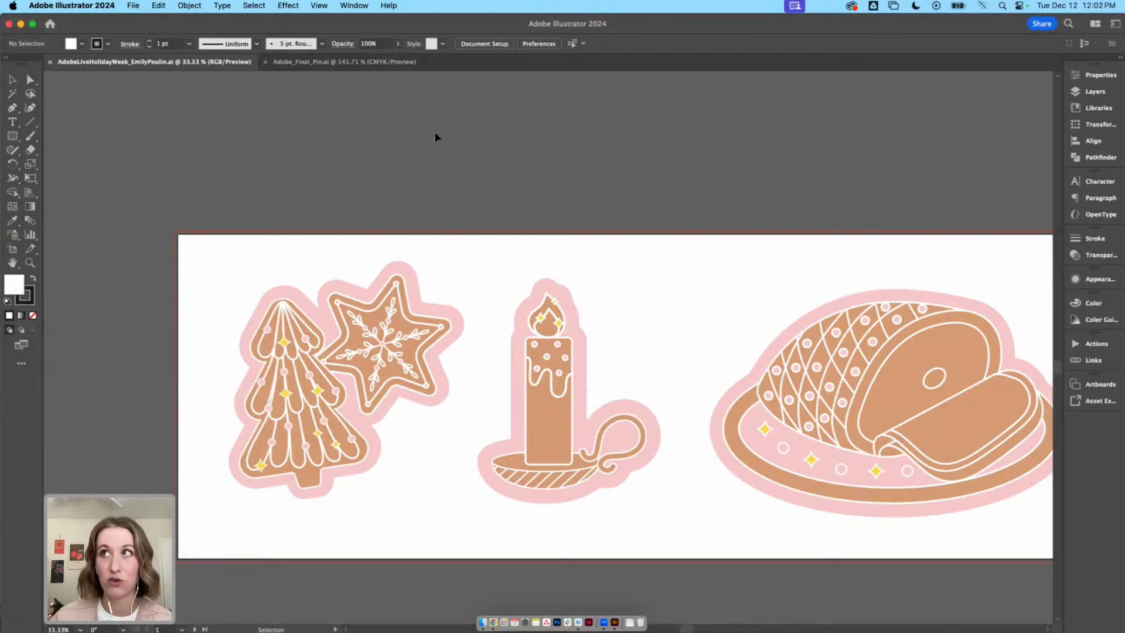
Check the tree and star artwork in Adobe_Final_Pin.ai, and return to the holiday illustration document
{"action": "left_click", "coordinate": [324, 61]}
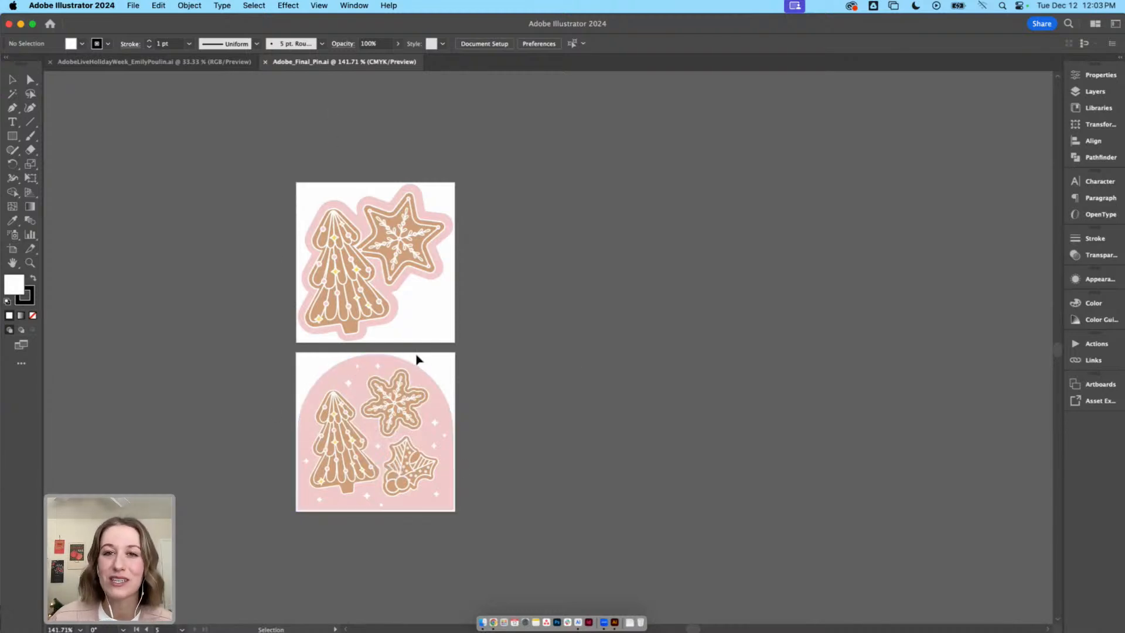
{"action": "left_click", "coordinate": [170, 61]}
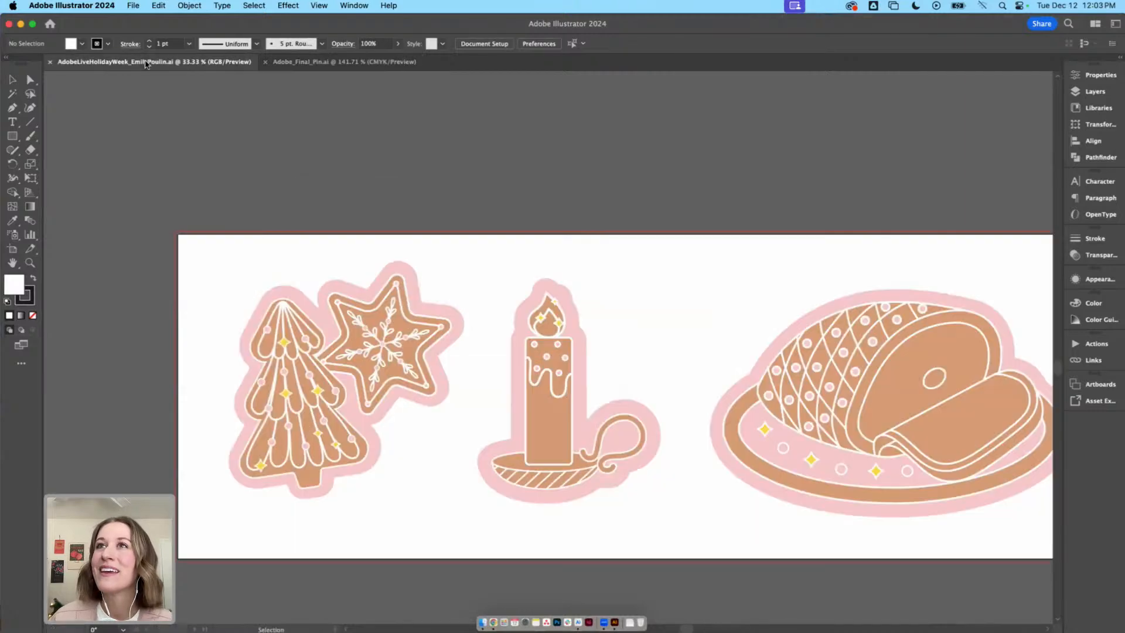
Review the candle, ham, pineapple, mitt and tree drawings again, comparing their shared outlines and icing-style details
{"action": "scroll", "coordinate": [443, 299], "scroll_direction": "right", "scroll_amount": 8}
{"action": "scroll", "coordinate": [443, 299], "scroll_direction": "down", "scroll_amount": 2}
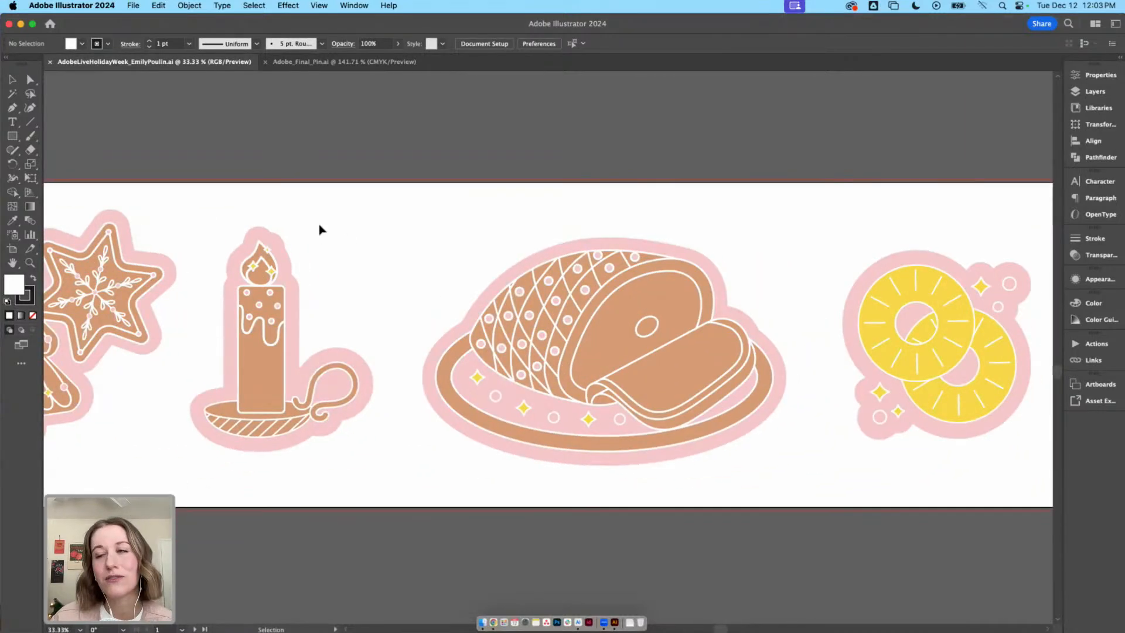
{"action": "left_click_drag", "start_coordinate": [276, 208], "coordinate": [223, 464]}
{"action": "left_click", "coordinate": [397, 475]}
{"action": "scroll", "coordinate": [545, 469], "scroll_direction": "right", "scroll_amount": 10}
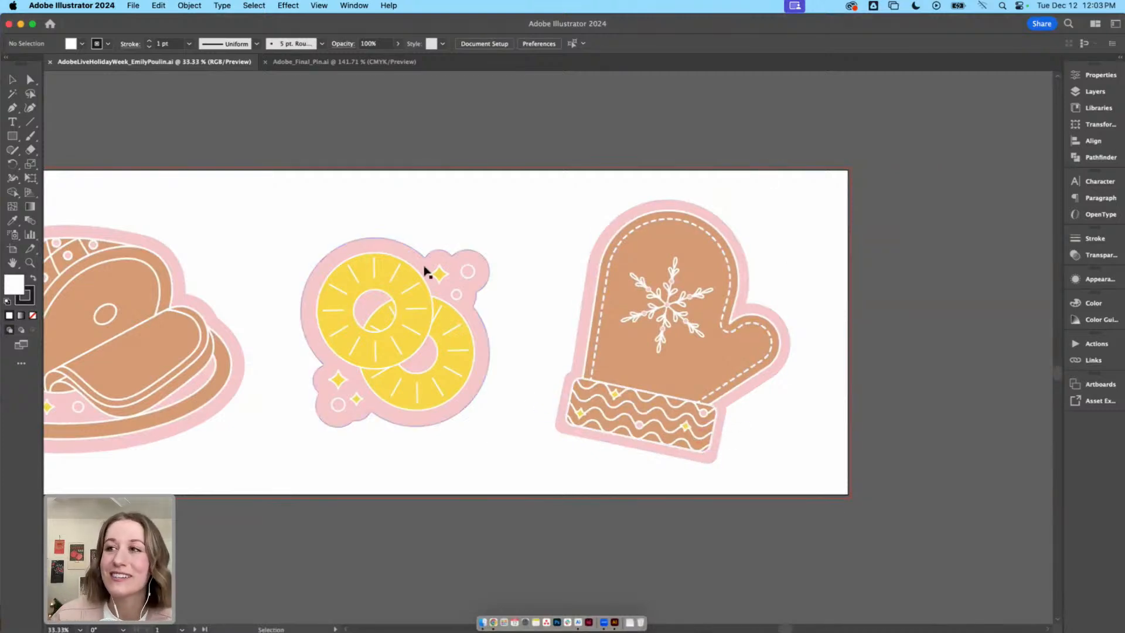
{"action": "left_click_drag", "start_coordinate": [535, 203], "coordinate": [620, 204]}
{"action": "left_click_drag", "start_coordinate": [302, 211], "coordinate": [623, 196]}
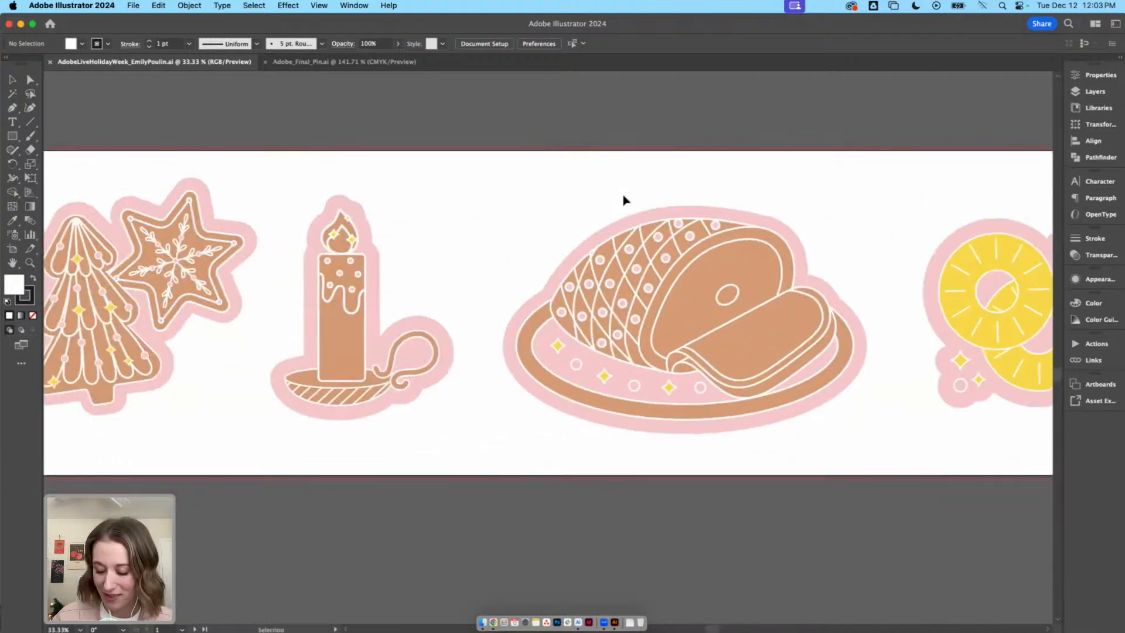
{"action": "key", "text": "super+minus"}
{"action": "left_click_drag", "start_coordinate": [529, 169], "coordinate": [471, 170]}
{"action": "scroll", "coordinate": [471, 170], "scroll_direction": "right", "scroll_amount": 5}
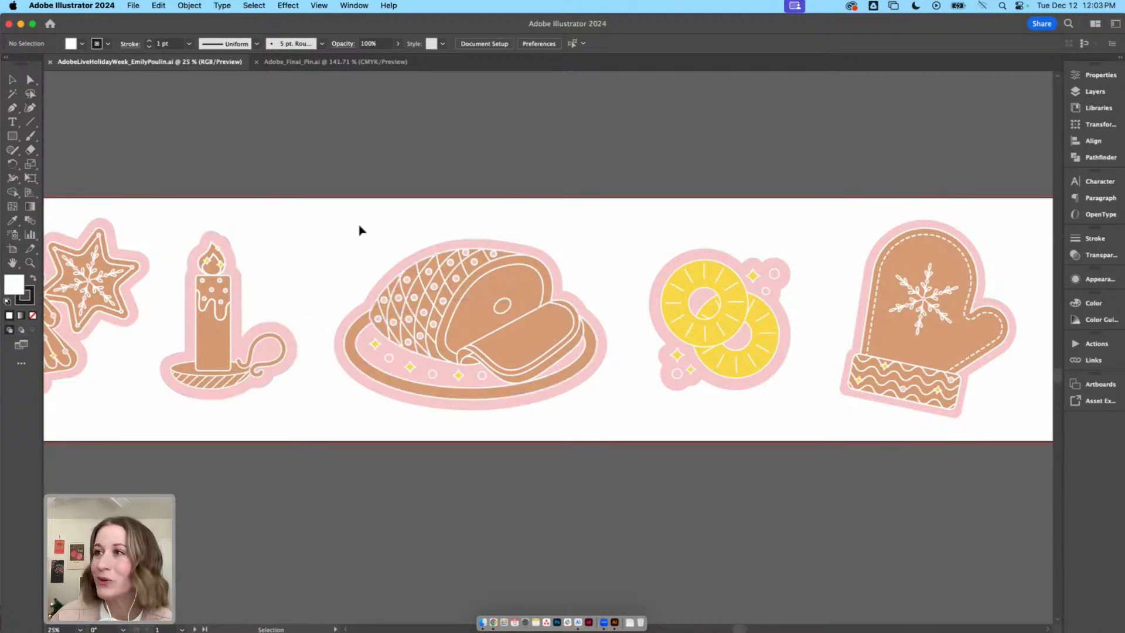
{"action": "left_click_drag", "start_coordinate": [321, 210], "coordinate": [422, 221]}
{"action": "left_click_drag", "start_coordinate": [406, 317], "coordinate": [412, 273]}
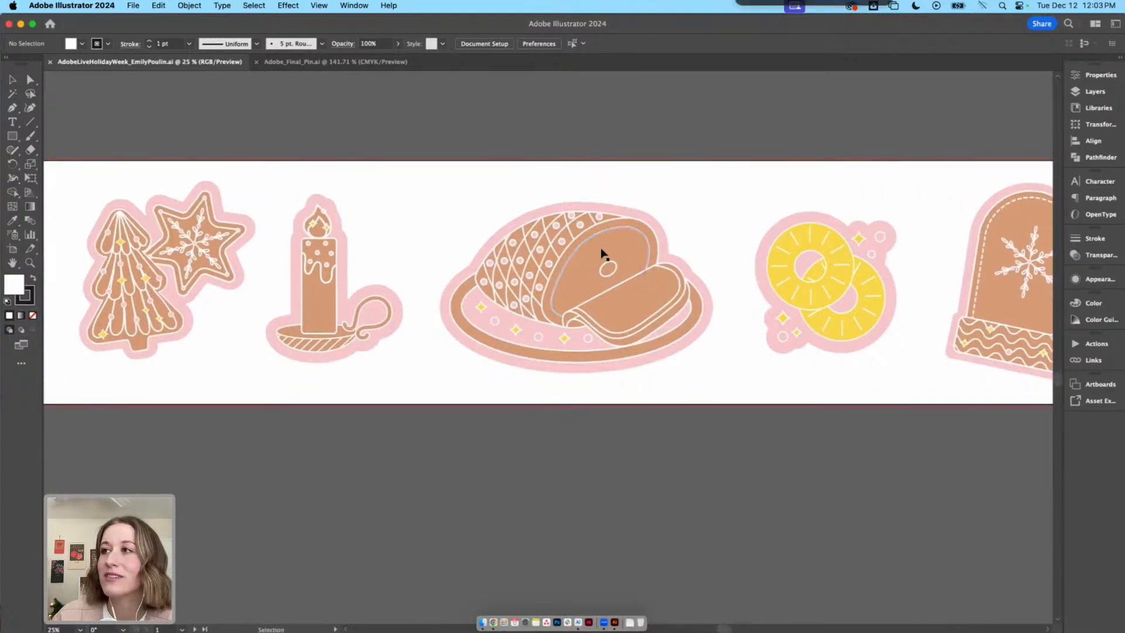
{"action": "left_click_drag", "start_coordinate": [541, 280], "coordinate": [539, 302]}
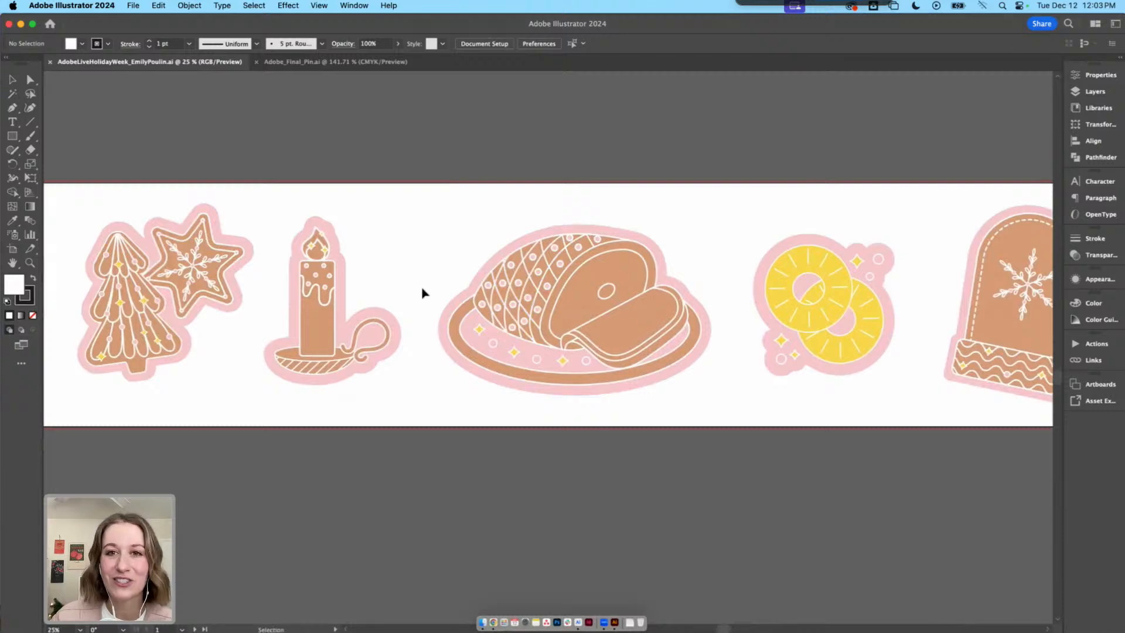
{"action": "left_click_drag", "start_coordinate": [435, 508], "coordinate": [514, 443]}
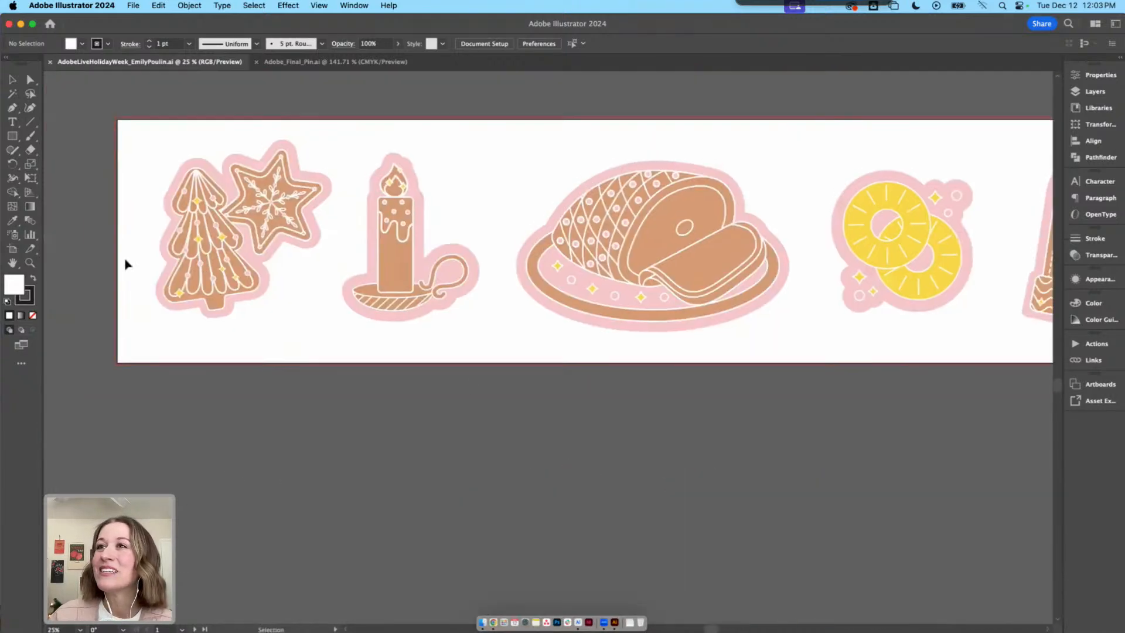
{"action": "left_click_drag", "start_coordinate": [283, 241], "coordinate": [392, 341]}
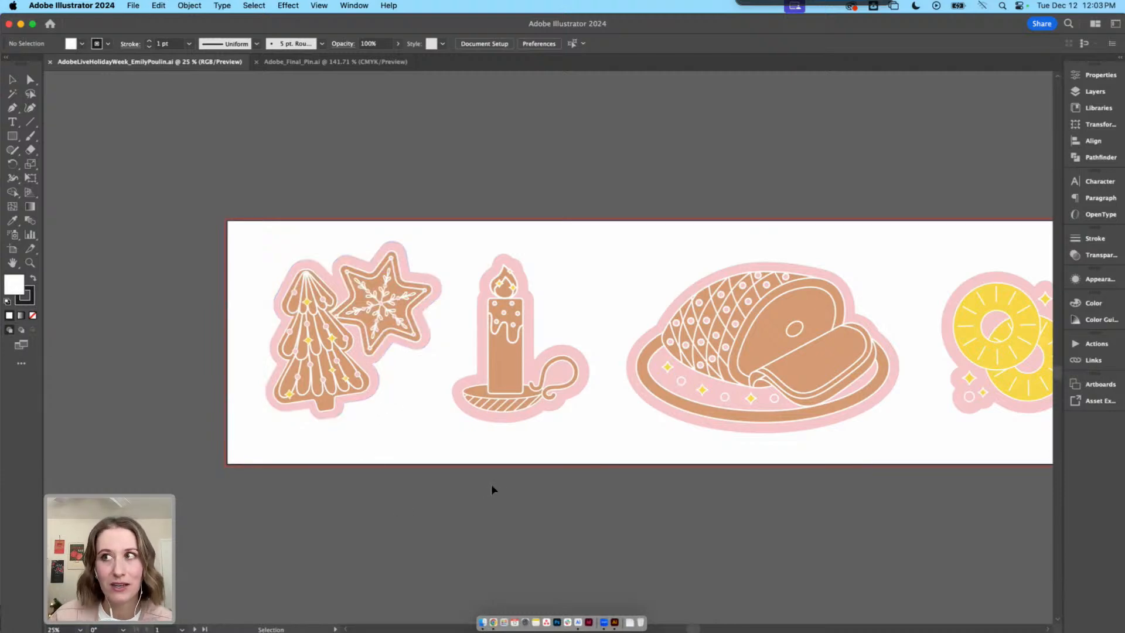
{"action": "key", "text": "space"}
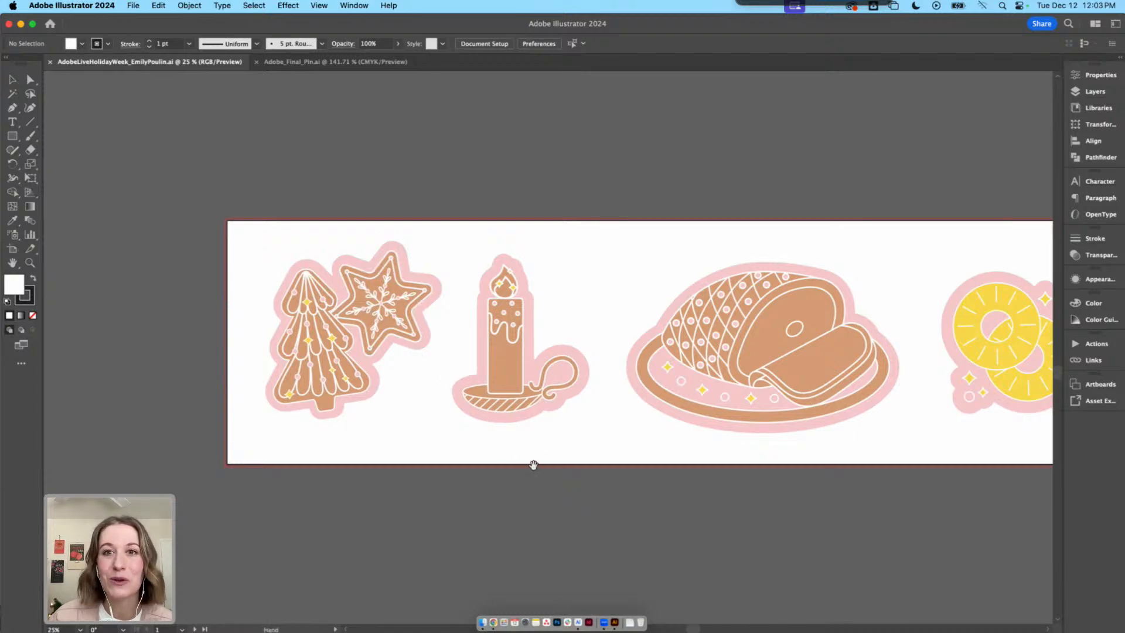
Set the size of Artboard 2 to 5 in wide and 5 in high
{"action": "scroll", "coordinate": [534, 465], "scroll_direction": "down", "scroll_amount": 15}
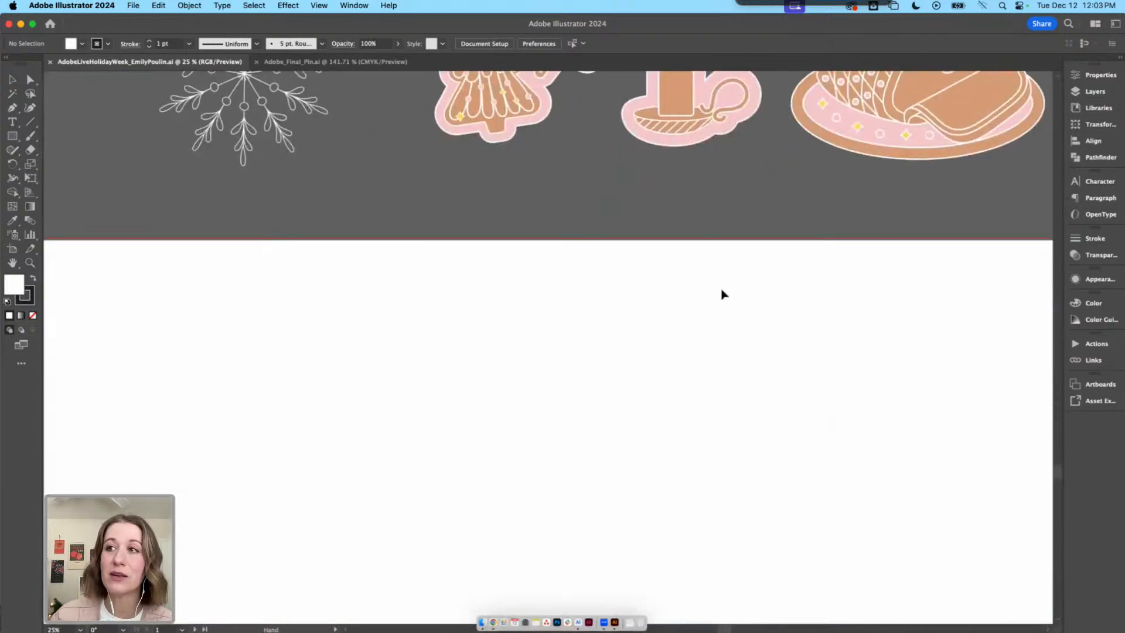
{"action": "key", "text": "super+minus"}
{"action": "key", "text": "super+minus"}
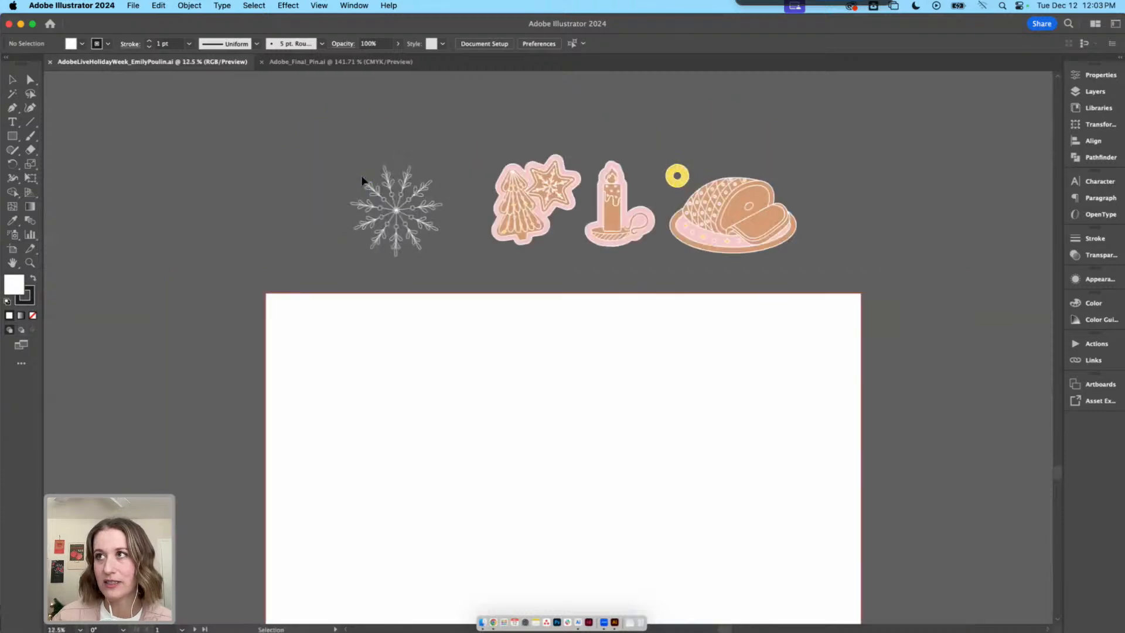
{"action": "scroll", "coordinate": [359, 199], "scroll_direction": "down", "scroll_amount": 4}
{"action": "scroll", "coordinate": [359, 199], "scroll_direction": "right", "scroll_amount": 5}
{"action": "left_click", "coordinate": [12, 249]}
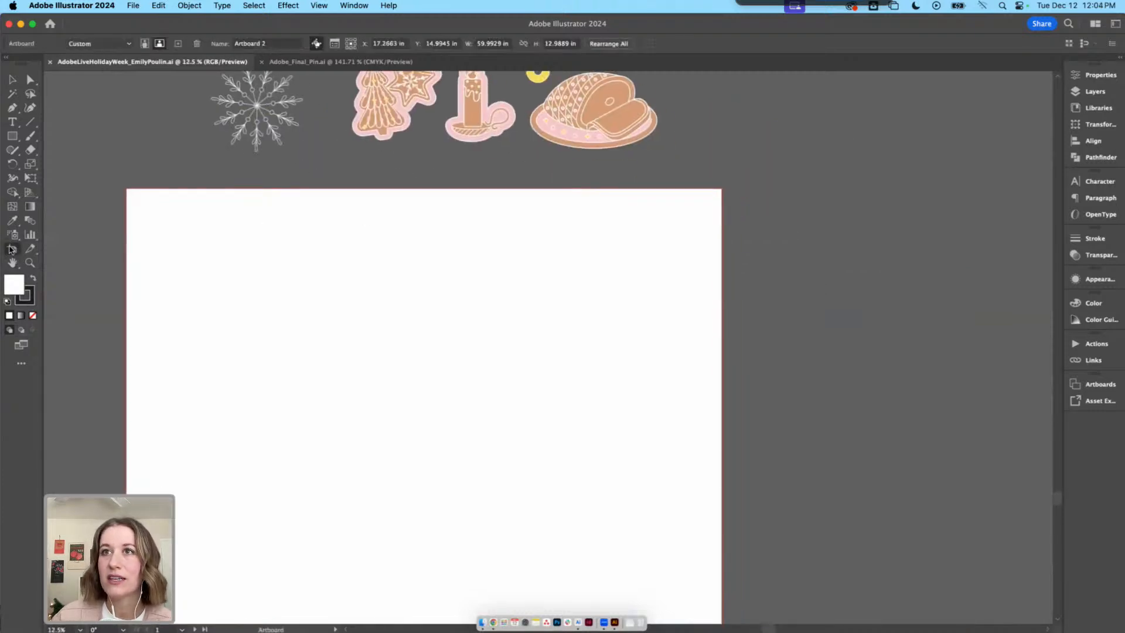
{"action": "scroll", "coordinate": [224, 274], "scroll_direction": "up", "scroll_amount": 2}
{"action": "scroll", "coordinate": [223, 274], "scroll_direction": "left", "scroll_amount": 3}
{"action": "left_click", "coordinate": [473, 44]}
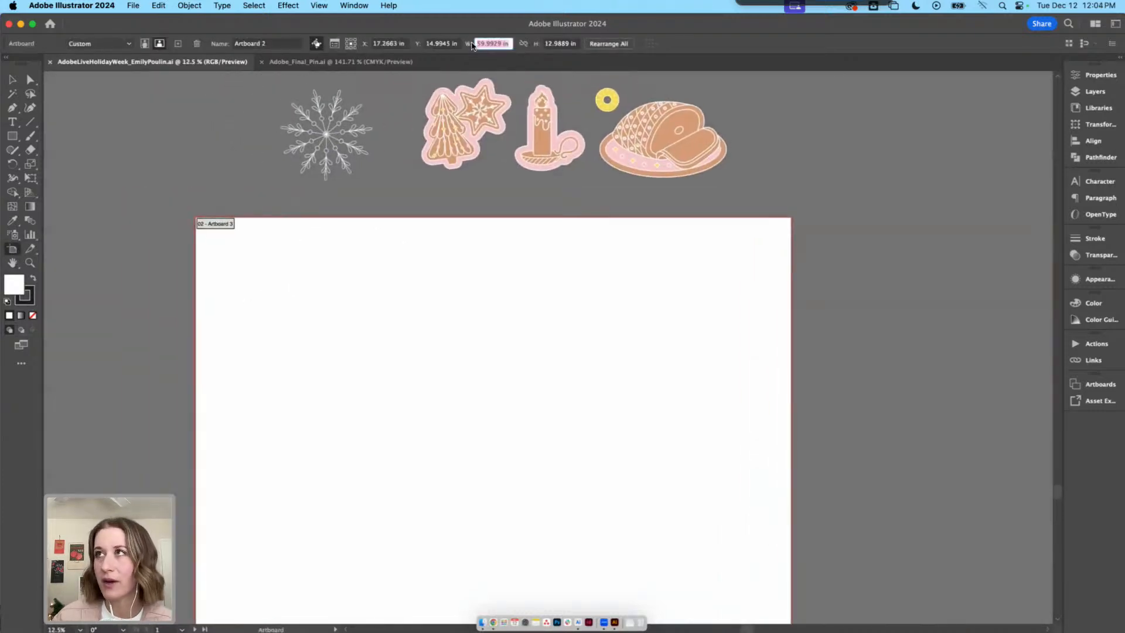
{"action": "type", "text": "5"}
{"action": "key", "text": "Tab"}
{"action": "type", "text": "5"}
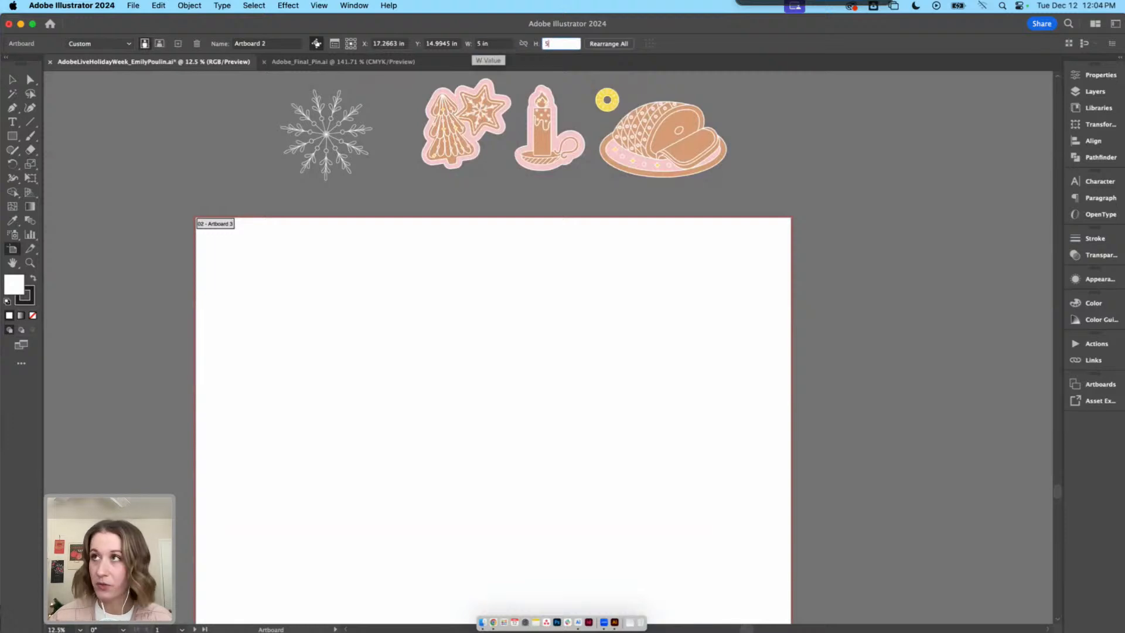
{"action": "key", "text": "Return"}
Resize the large blank Artboard 3 to 5 in wide and 5 in high
{"action": "left_click_drag", "start_coordinate": [489, 310], "coordinate": [494, 223]}
{"action": "key", "text": "space"}
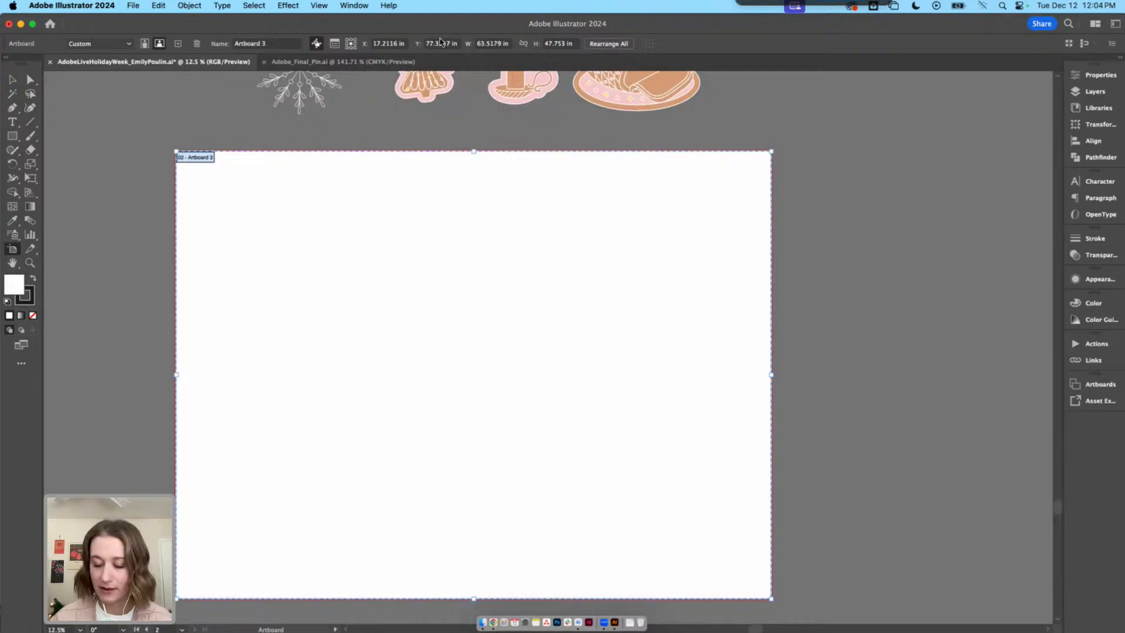
{"action": "left_click", "coordinate": [508, 46]}
{"action": "type", "text": "5"}
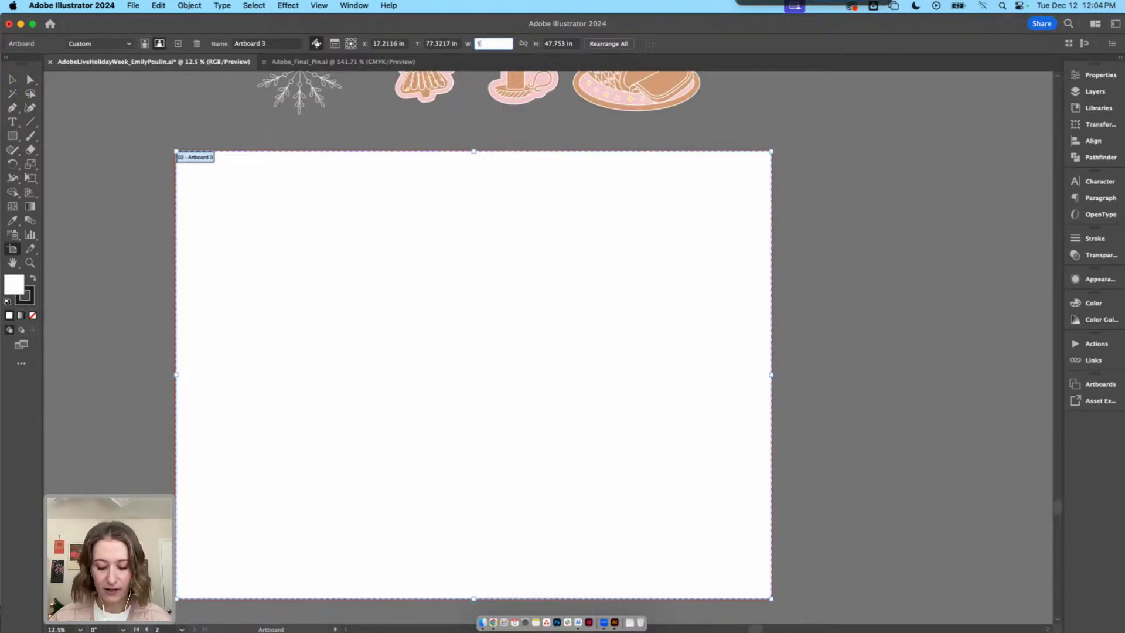
{"action": "key", "text": "Tab"}
{"action": "type", "text": "5"}
{"action": "key", "text": "Return"}
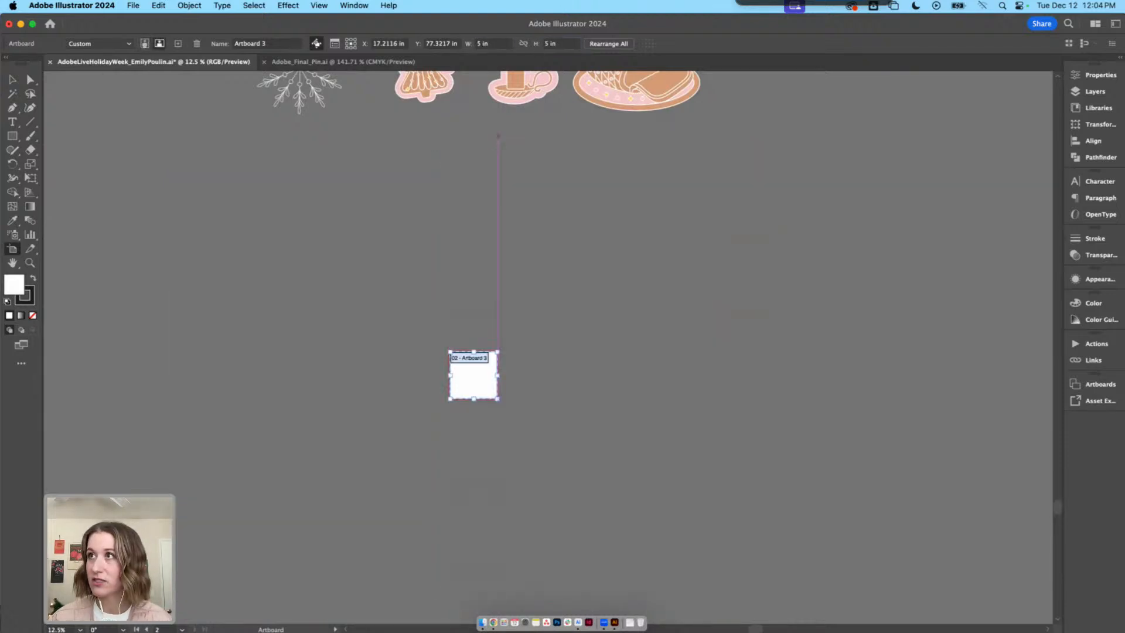
Move the small blank Artboard 3 so it sits centred just below the white snowflake
{"action": "left_click_drag", "start_coordinate": [468, 384], "coordinate": [346, 280]}
{"action": "key", "text": "super+equal"}
{"action": "key", "text": "super+equal"}
{"action": "left_click_drag", "start_coordinate": [314, 230], "coordinate": [508, 411]}
{"action": "left_click_drag", "start_coordinate": [361, 176], "coordinate": [391, 245]}
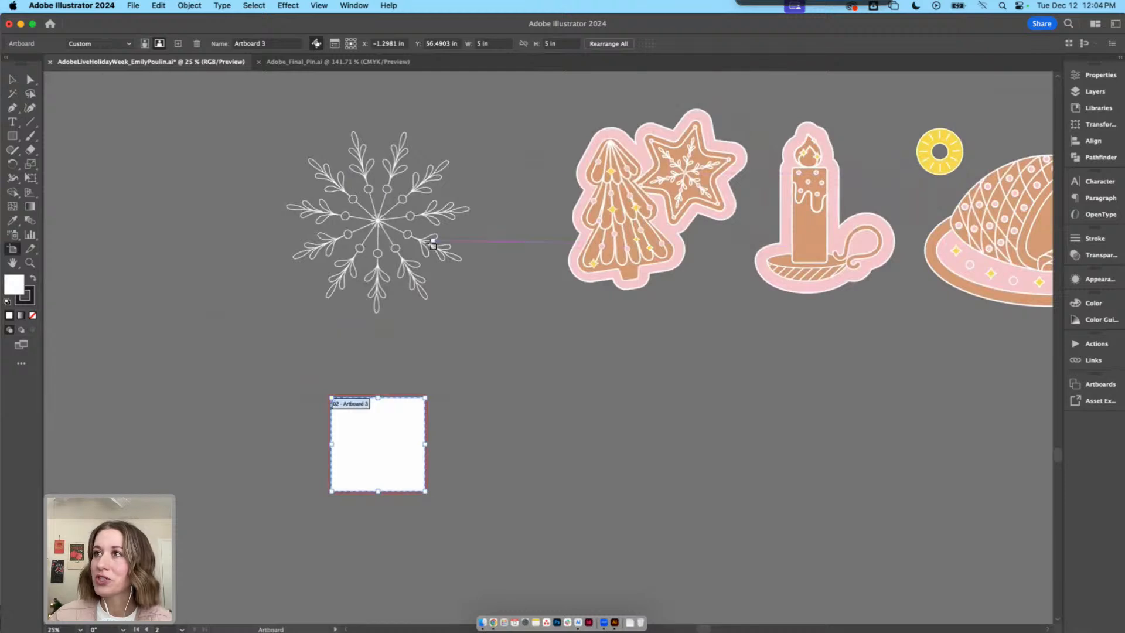
{"action": "key", "text": "v"}
{"action": "scroll", "coordinate": [460, 418], "scroll_direction": "down", "scroll_amount": 2}
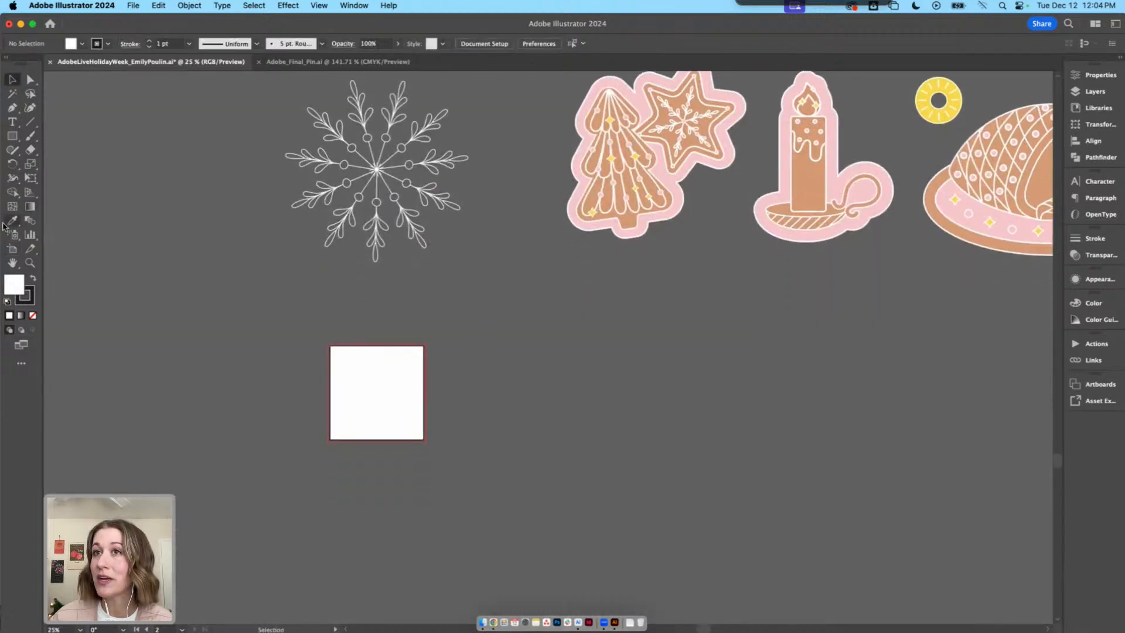
{"action": "left_click", "coordinate": [11, 250]}
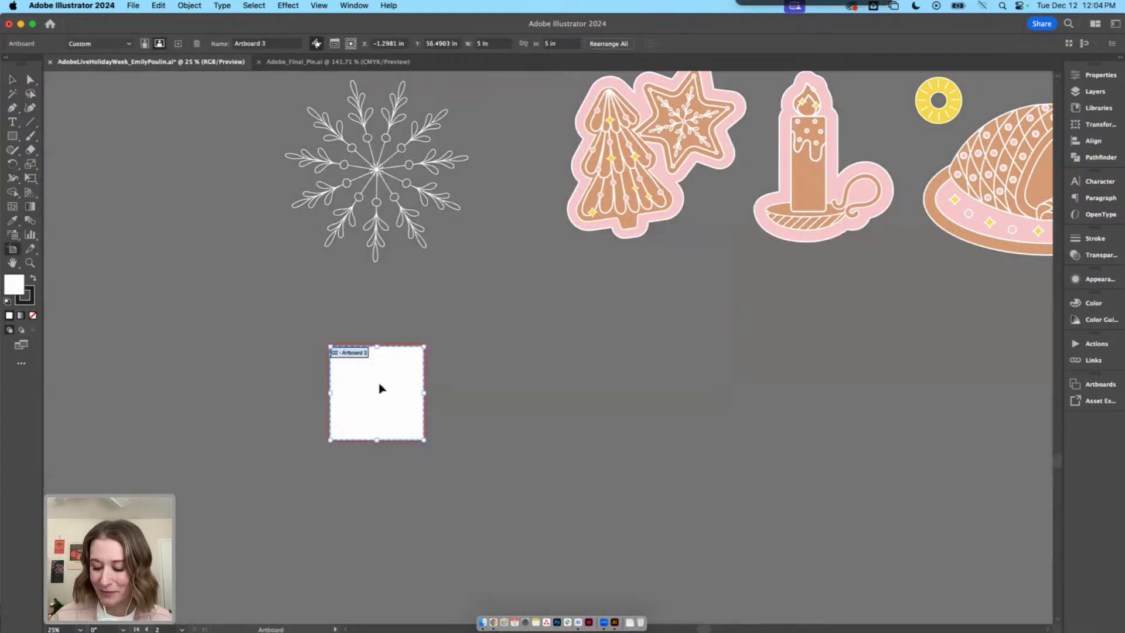
{"action": "key", "text": "super+equal"}
{"action": "left_click_drag", "start_coordinate": [379, 446], "coordinate": [549, 330]}
{"action": "key", "text": "v"}
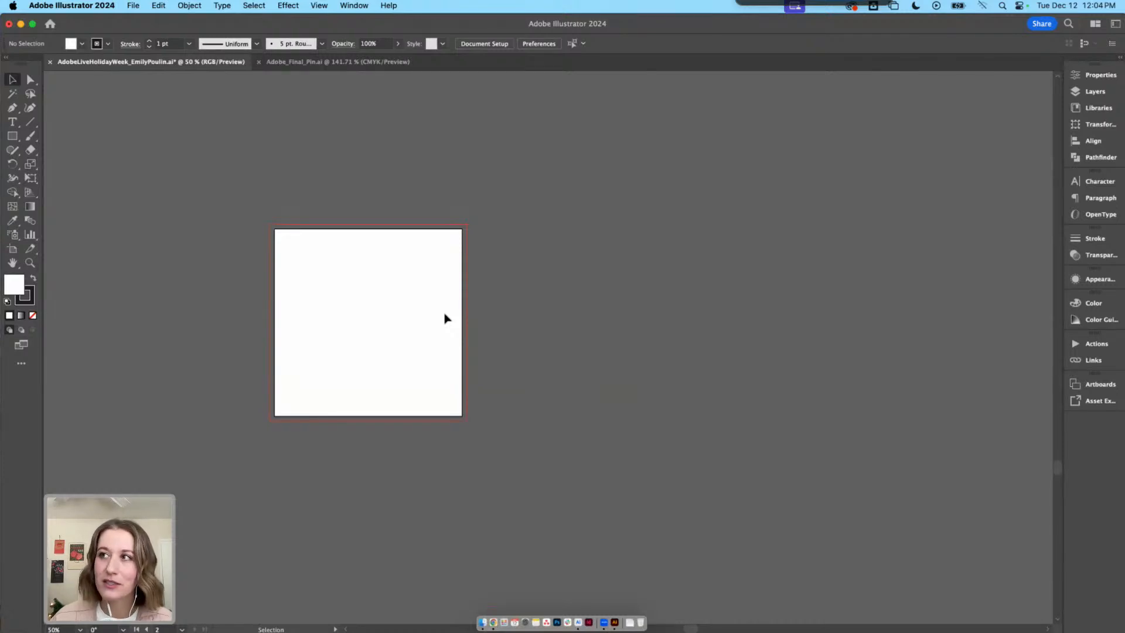
{"action": "scroll", "coordinate": [473, 309], "scroll_direction": "right", "scroll_amount": 4}
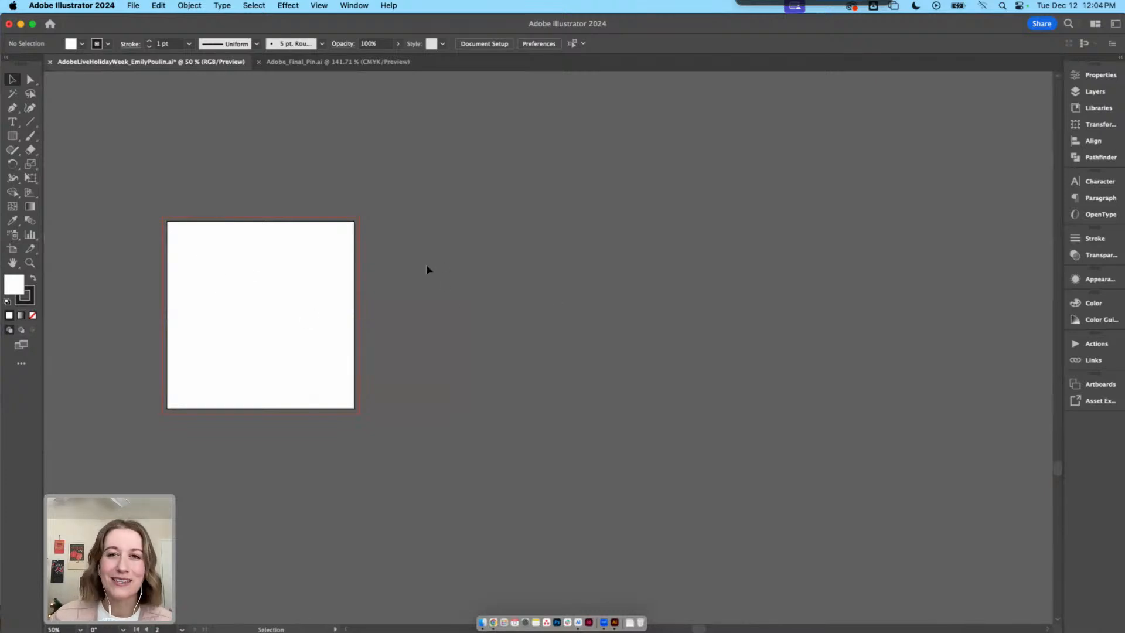
Examine the white snowflake and the tree and star cookie drawings as style reference for the blank artboard
{"action": "key", "text": "space"}
{"action": "left_click_drag", "start_coordinate": [444, 188], "coordinate": [544, 454]}
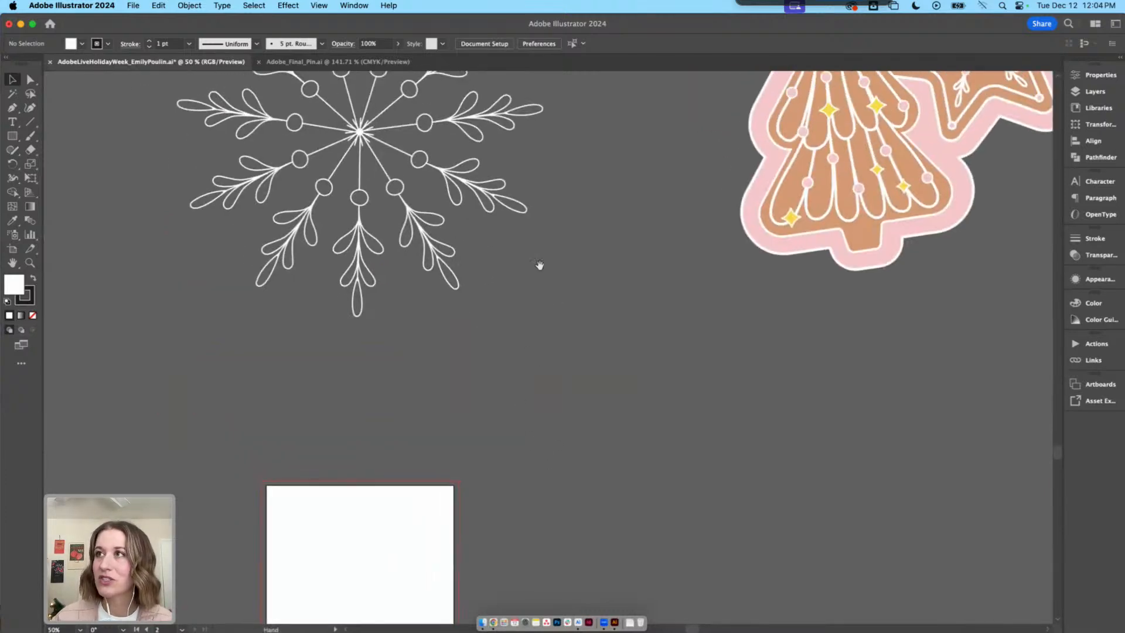
{"action": "left_click_drag", "start_coordinate": [637, 275], "coordinate": [471, 470]}
{"action": "key", "text": "space"}
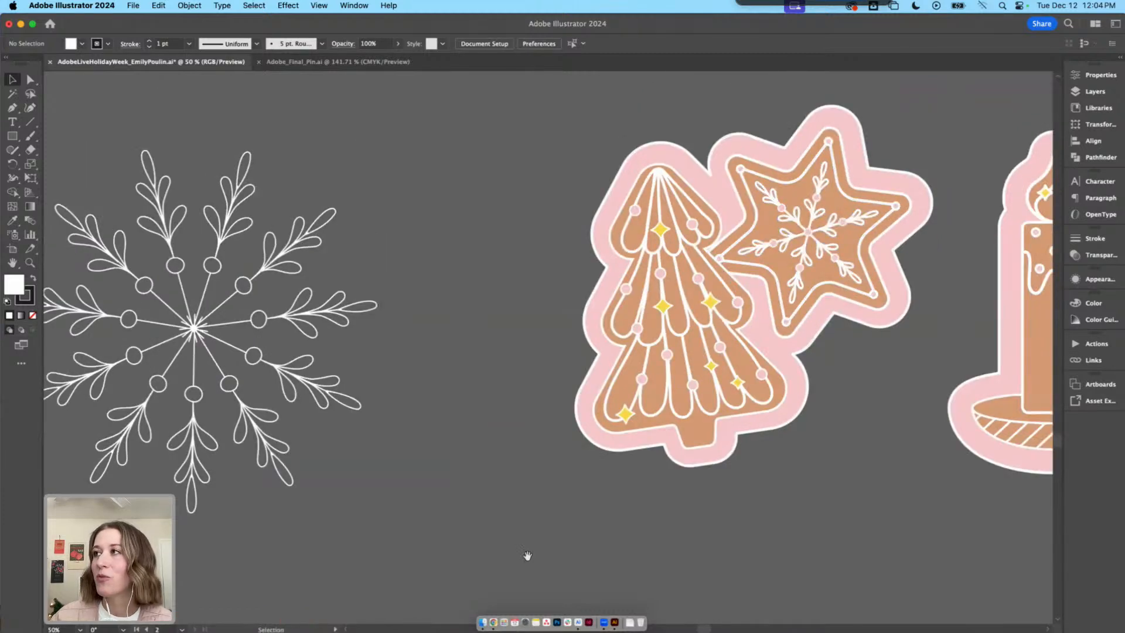
{"action": "left_click_drag", "start_coordinate": [525, 554], "coordinate": [568, 234]}
{"action": "left_click_drag", "start_coordinate": [483, 498], "coordinate": [481, 353]}
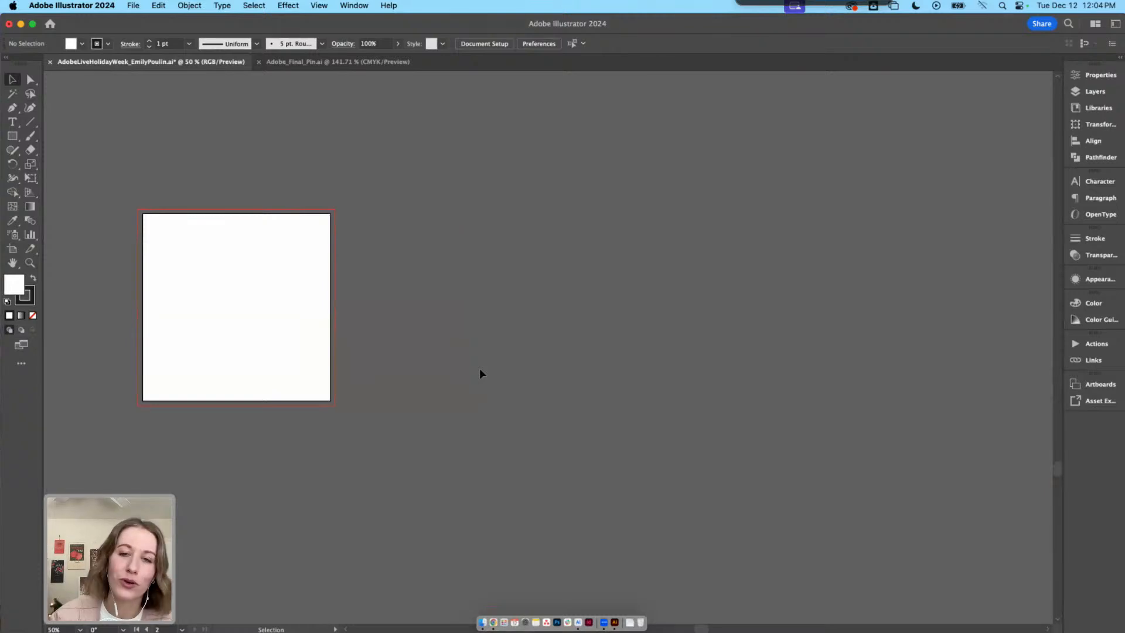
Draw a vertical white line about 2.26 in long beside the blank artboard, with a 3 pt stroke weight
{"action": "key", "text": "p"}
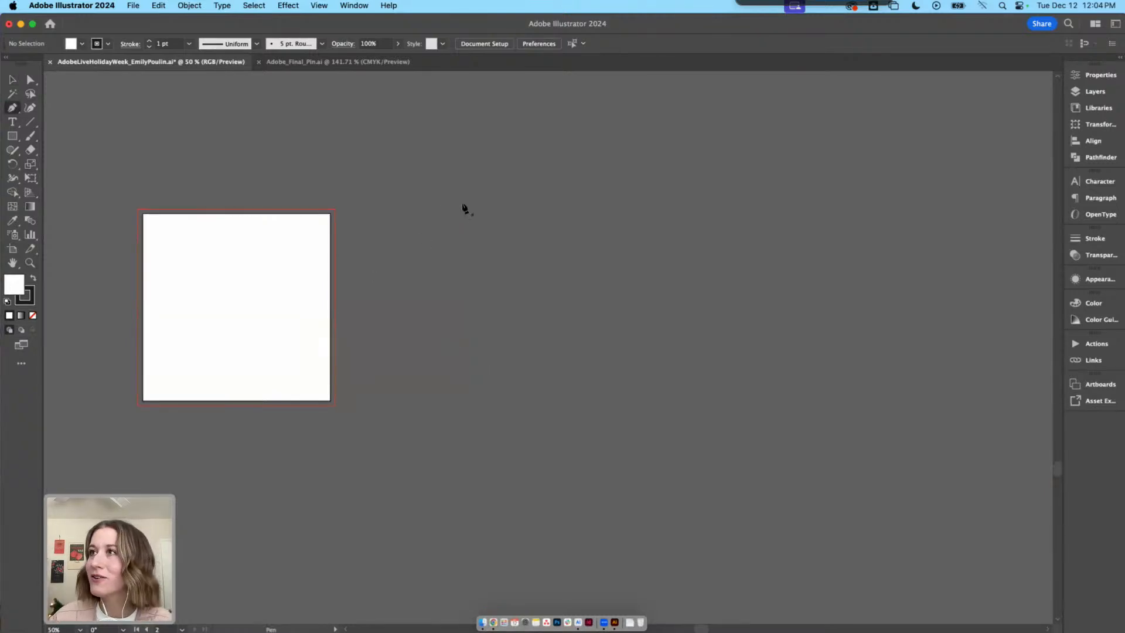
{"action": "left_click", "coordinate": [463, 283]}
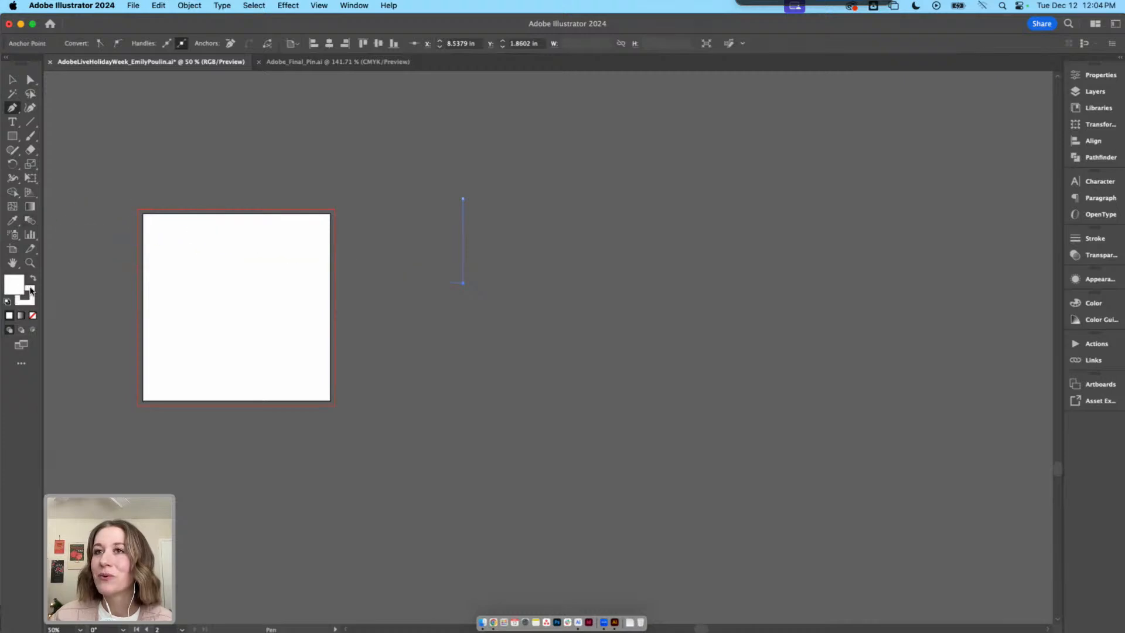
{"action": "key", "text": "v"}
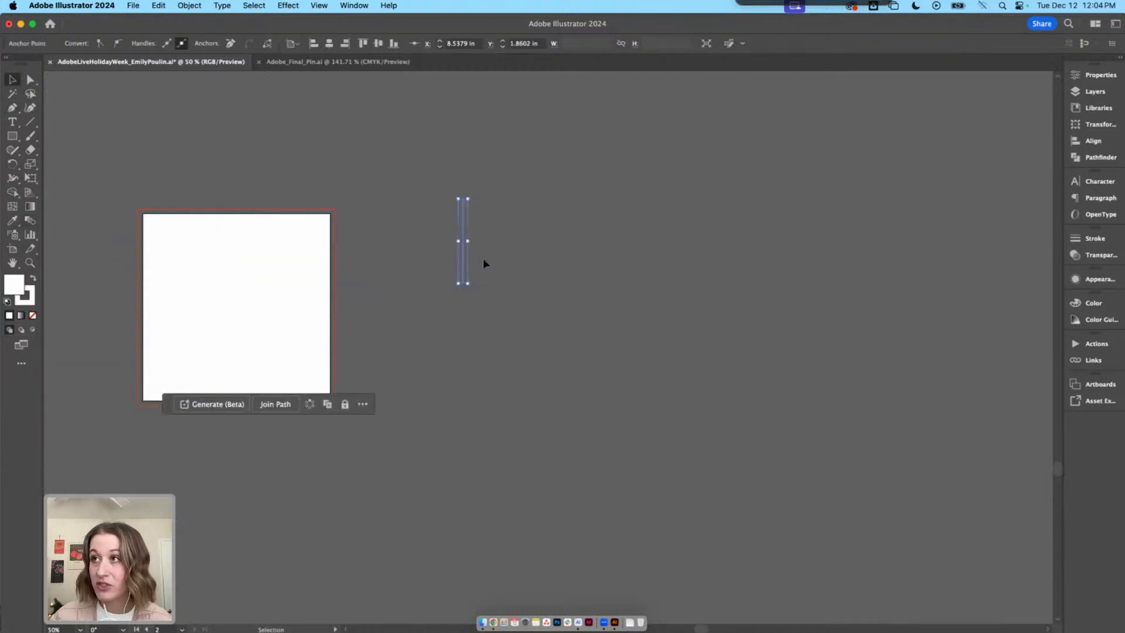
{"action": "left_click", "coordinate": [442, 216]}
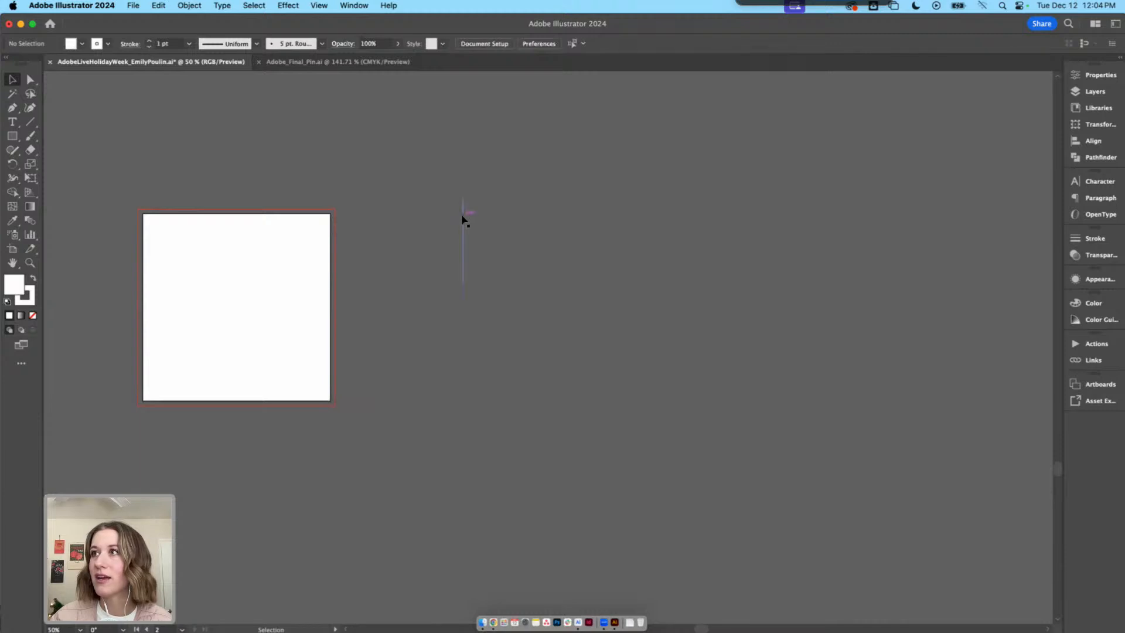
{"action": "left_click", "coordinate": [463, 220]}
{"action": "left_click", "coordinate": [1093, 238]}
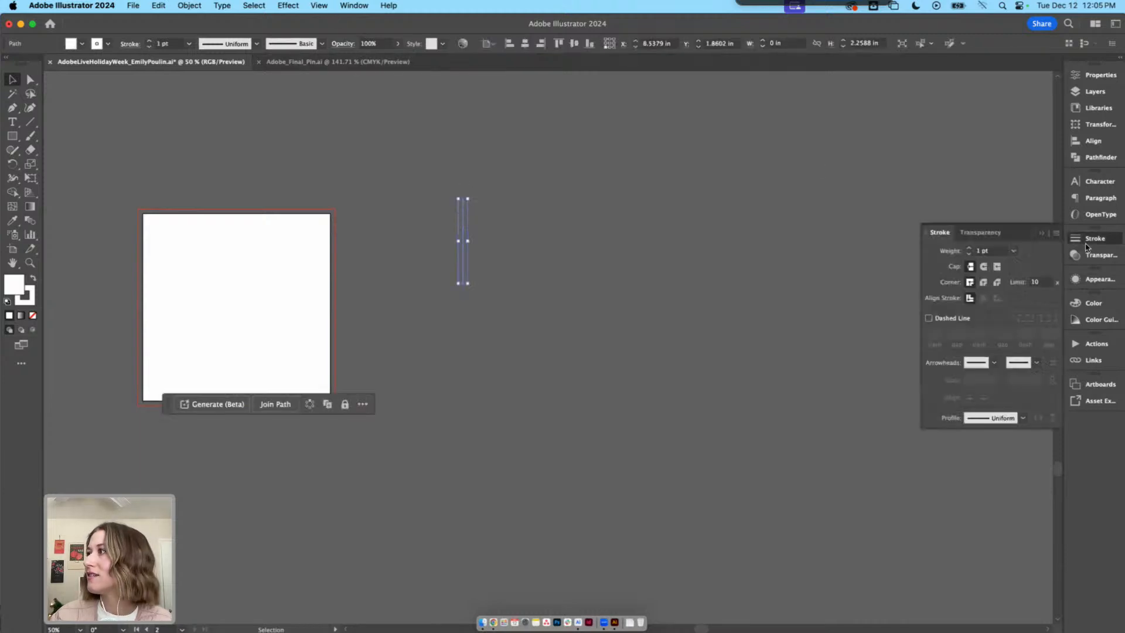
{"action": "left_click", "coordinate": [971, 250]}
{"action": "left_click", "coordinate": [970, 250]}
{"action": "left_click", "coordinate": [670, 244]}
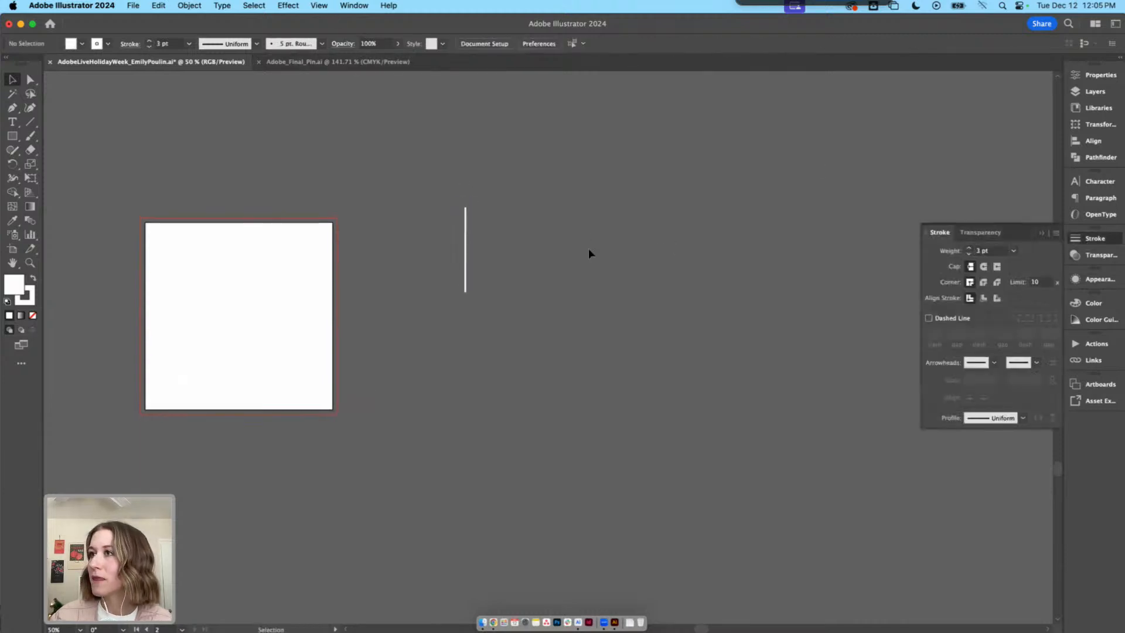
Draw a circle about 0.52 in across above the vertical line, with a white stroke and no fill
{"action": "key", "text": "super+equal"}
{"action": "left_click_drag", "start_coordinate": [470, 175], "coordinate": [462, 267]}
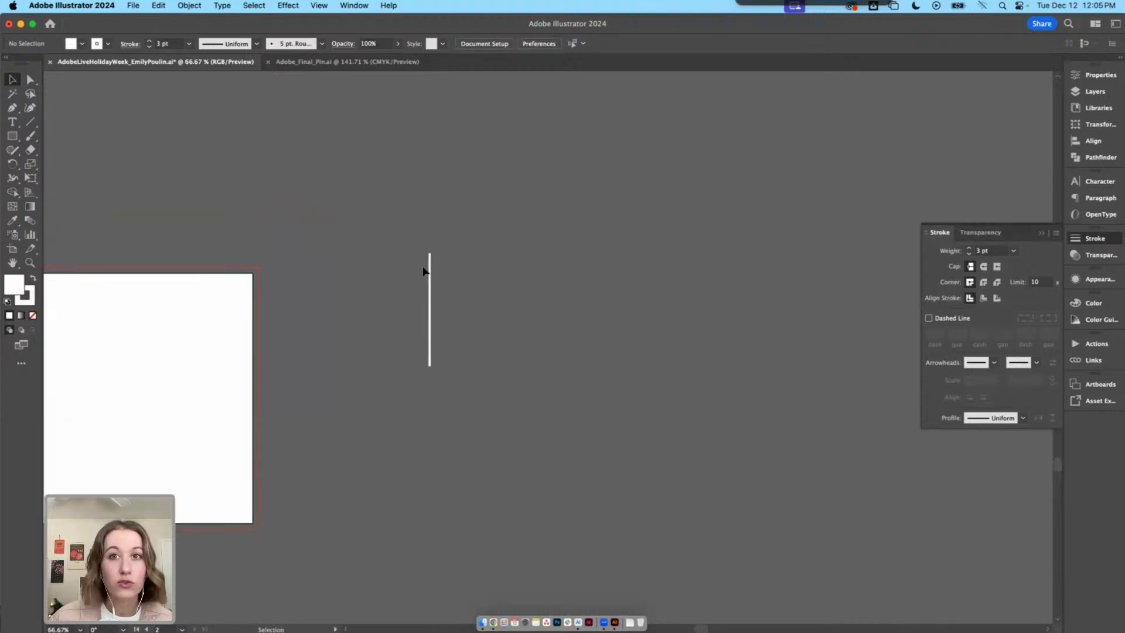
{"action": "left_click_drag", "start_coordinate": [17, 133], "coordinate": [52, 165]}
{"action": "left_click_drag", "start_coordinate": [300, 192], "coordinate": [326, 218]}
{"action": "key", "text": "v"}
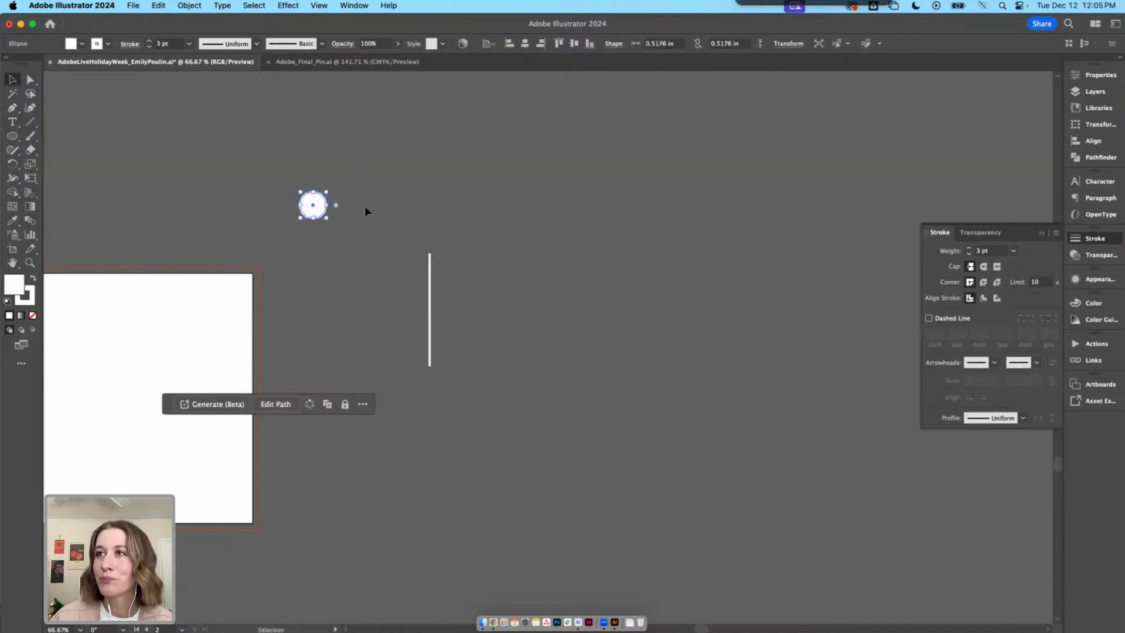
{"action": "left_click", "coordinate": [34, 316]}
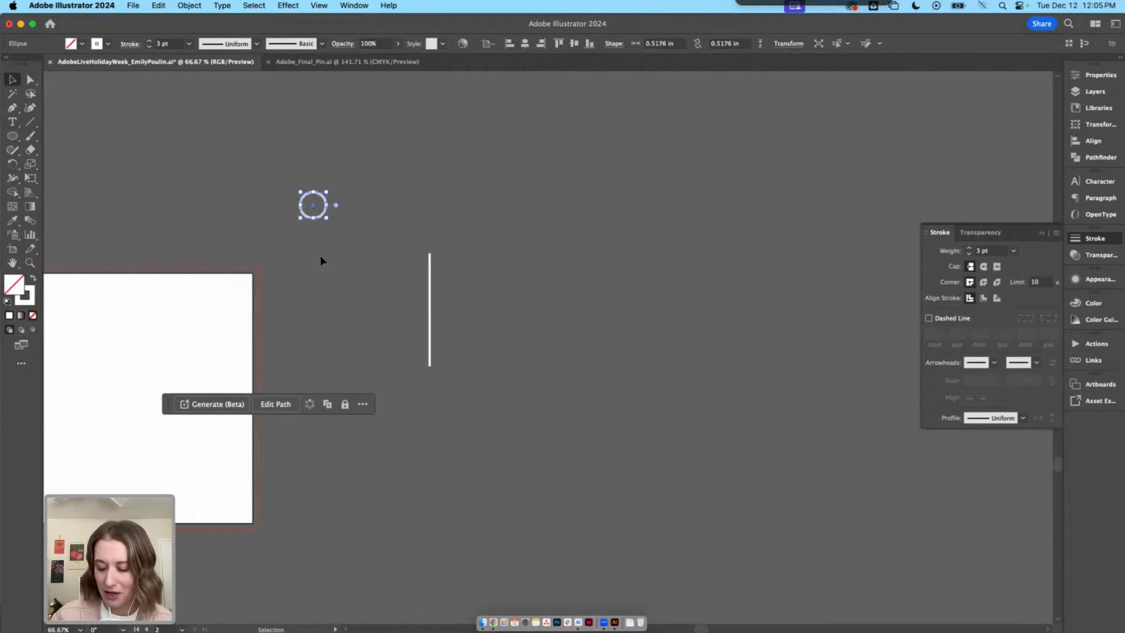
Scale the circle down and place it centred on the upper end of the vertical line
{"action": "key", "text": "super+equal"}
{"action": "key", "text": "space"}
{"action": "mouse_move", "coordinate": [597, 339]}
{"action": "left_mouse_down"}
{"action": "mouse_move", "coordinate": [469, 265]}
{"action": "mouse_move", "coordinate": [613, 338]}
{"action": "mouse_move", "coordinate": [597, 319]}
{"action": "mouse_move", "coordinate": [600, 341]}
{"action": "left_mouse_up"}
{"action": "left_click", "coordinate": [657, 326]}
{"action": "left_click", "coordinate": [685, 340]}
{"action": "key", "text": "space"}
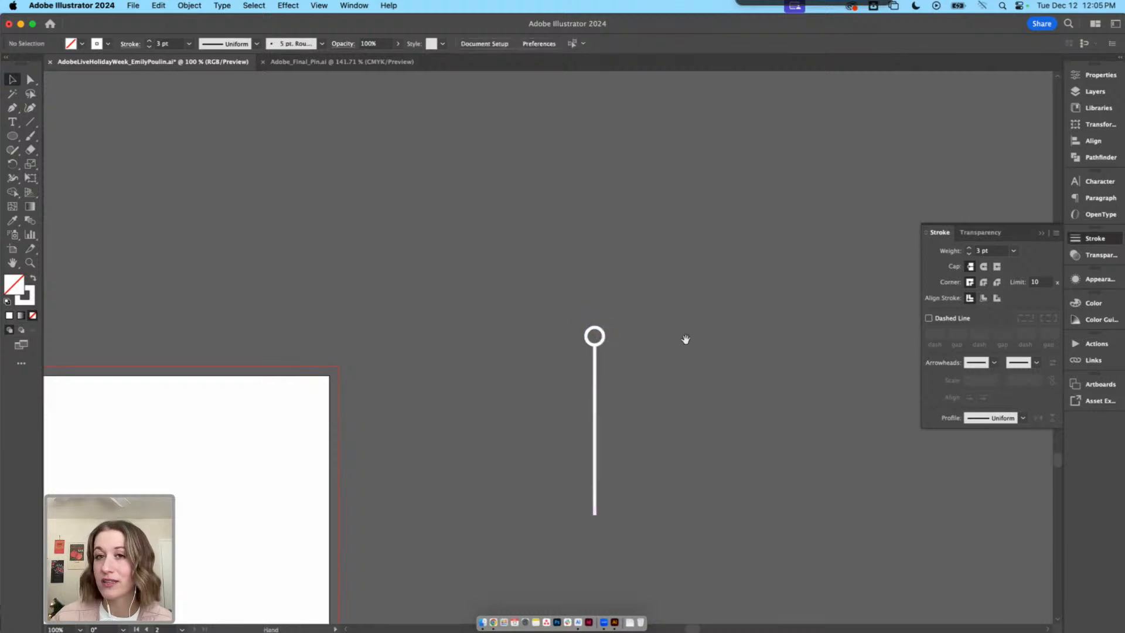
{"action": "left_click_drag", "start_coordinate": [685, 340], "coordinate": [606, 300]}
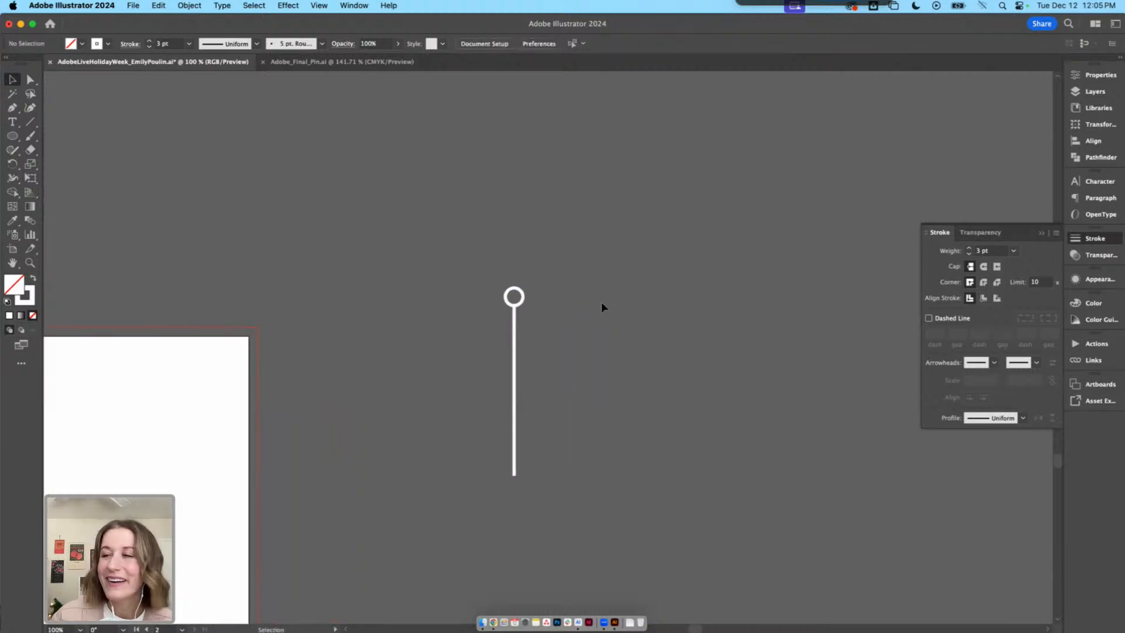
{"action": "left_click", "coordinate": [524, 299]}
{"action": "left_click", "coordinate": [537, 358]}
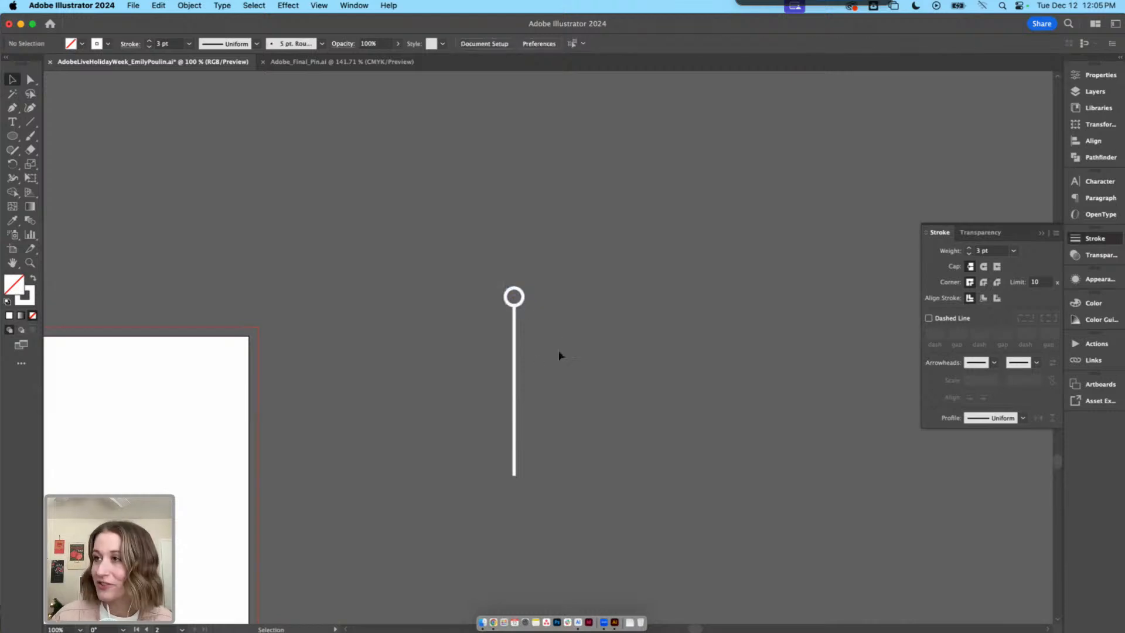
Draw a closed teardrop leaf about 0.33 × 0.46 in on the right side of the stem, just below the circle
{"action": "key", "text": "space"}
{"action": "left_click_drag", "start_coordinate": [585, 327], "coordinate": [554, 330]}
{"action": "key", "text": "super+equal"}
{"action": "key", "text": "super+equal"}
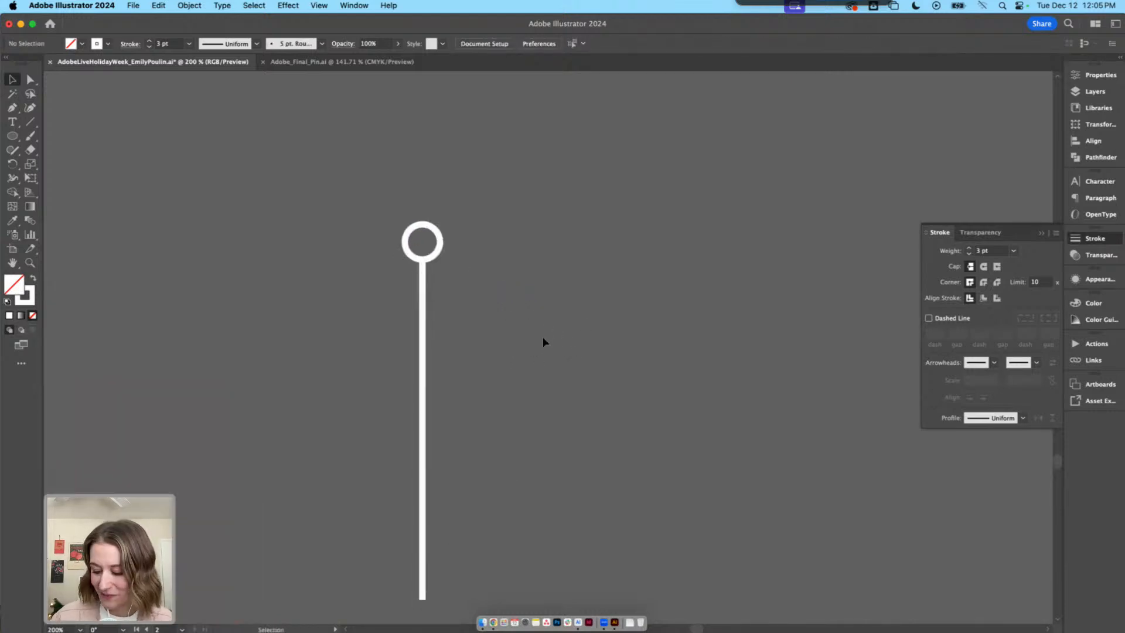
{"action": "key", "text": "p"}
{"action": "left_click", "coordinate": [423, 342]}
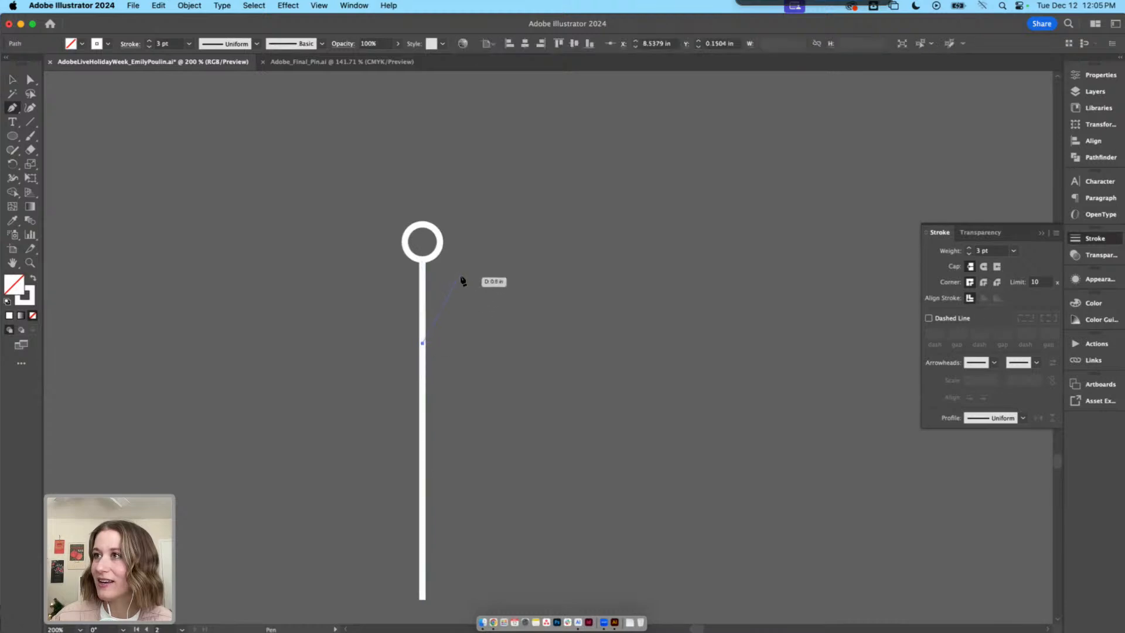
{"action": "left_click_drag", "start_coordinate": [497, 286], "coordinate": [497, 286]}
{"action": "left_click", "coordinate": [422, 343]}
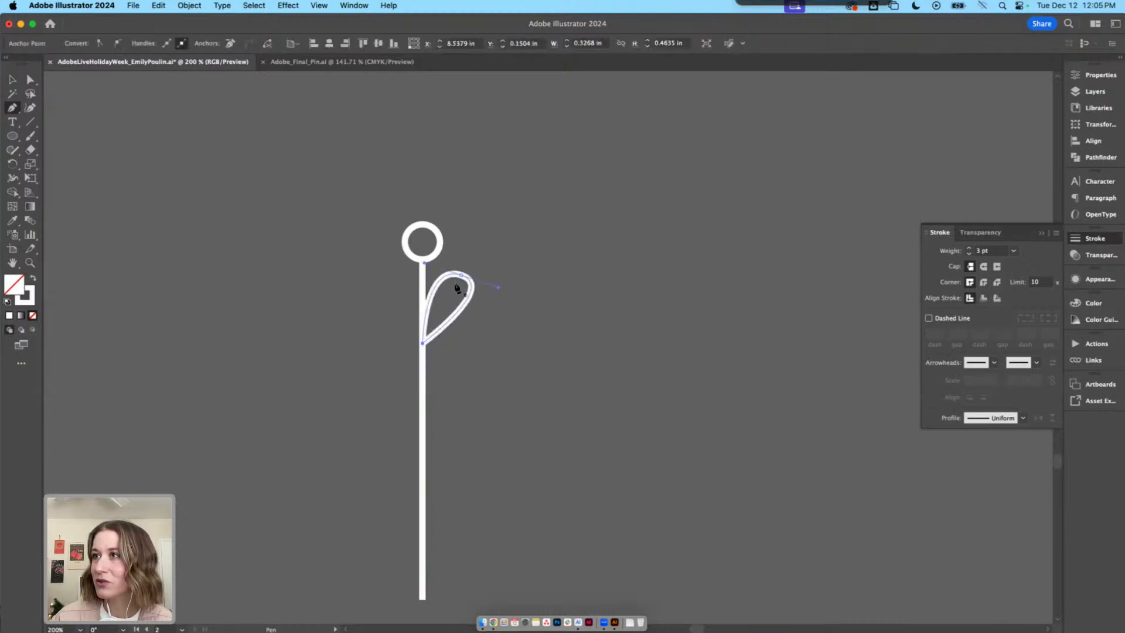
Reshape the teardrop leaf to about 0.38 × 0.51 in, leaning its tip outward and shifting its base slightly down and right
{"action": "key", "text": "a"}
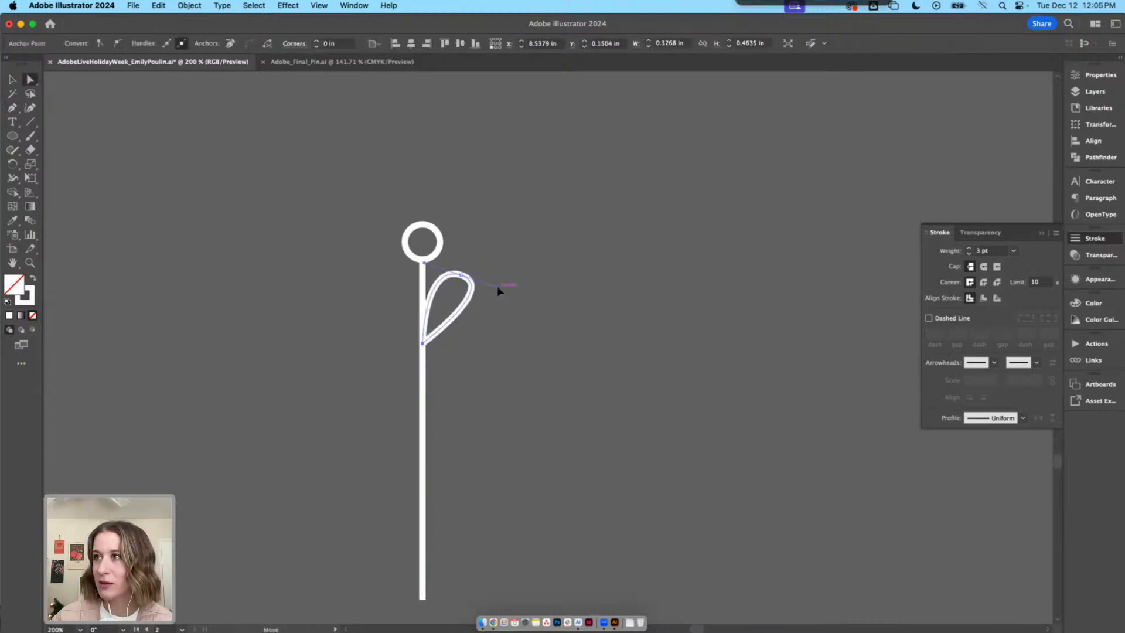
{"action": "left_click_drag", "start_coordinate": [497, 286], "coordinate": [476, 276]}
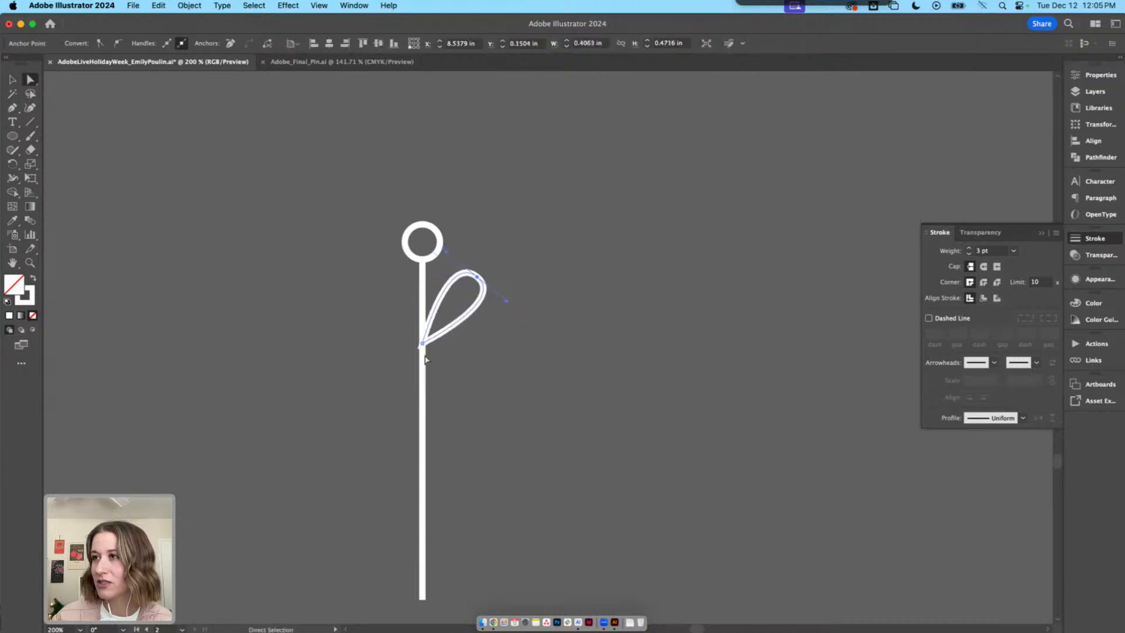
{"action": "left_click", "coordinate": [423, 345]}
{"action": "left_click_drag", "start_coordinate": [423, 345], "coordinate": [428, 350]}
{"action": "key", "text": "v"}
{"action": "left_click", "coordinate": [477, 356]}
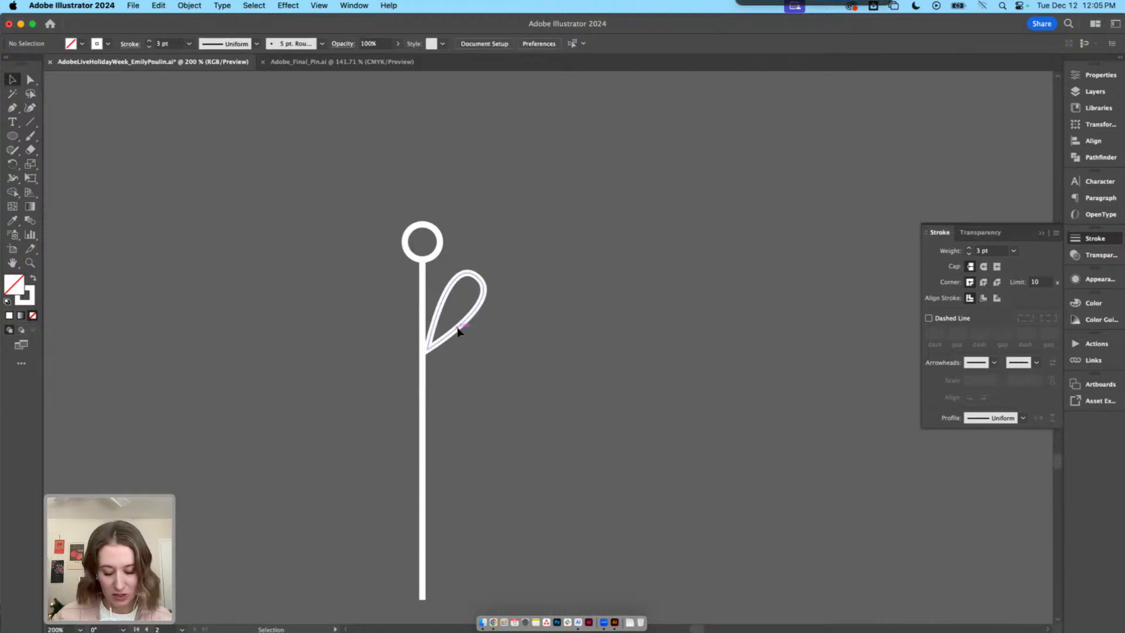
Copy the teardrop leaf straight across to the left side of the stem
{"action": "left_click", "coordinate": [458, 331]}
{"action": "left_click", "coordinate": [406, 325]}
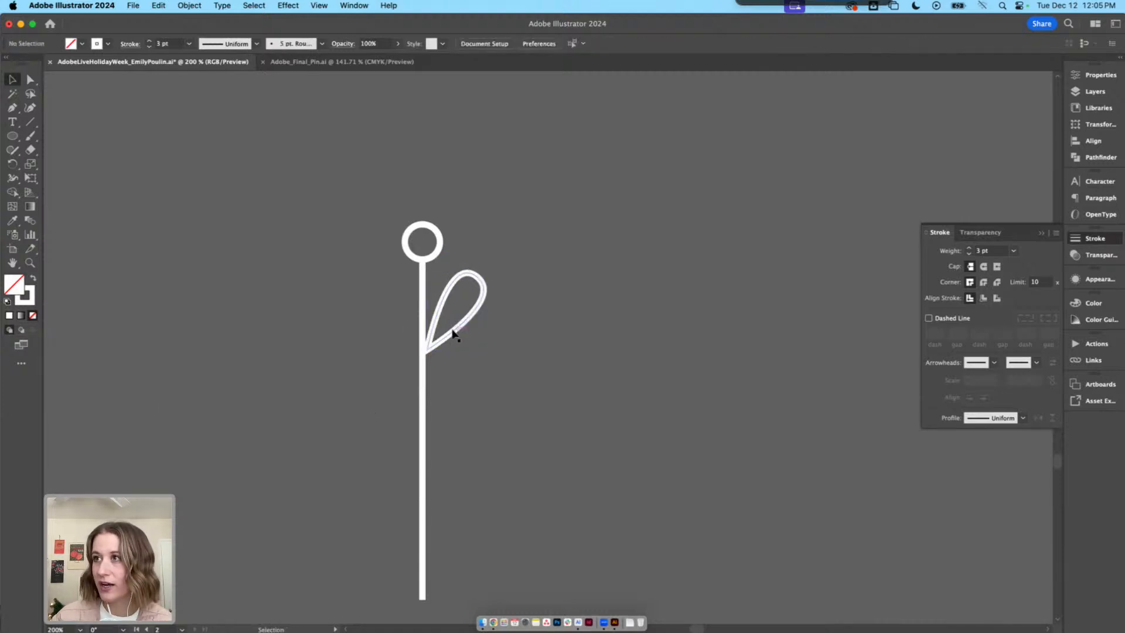
{"action": "left_click_drag", "start_coordinate": [453, 332], "coordinate": [375, 333]}
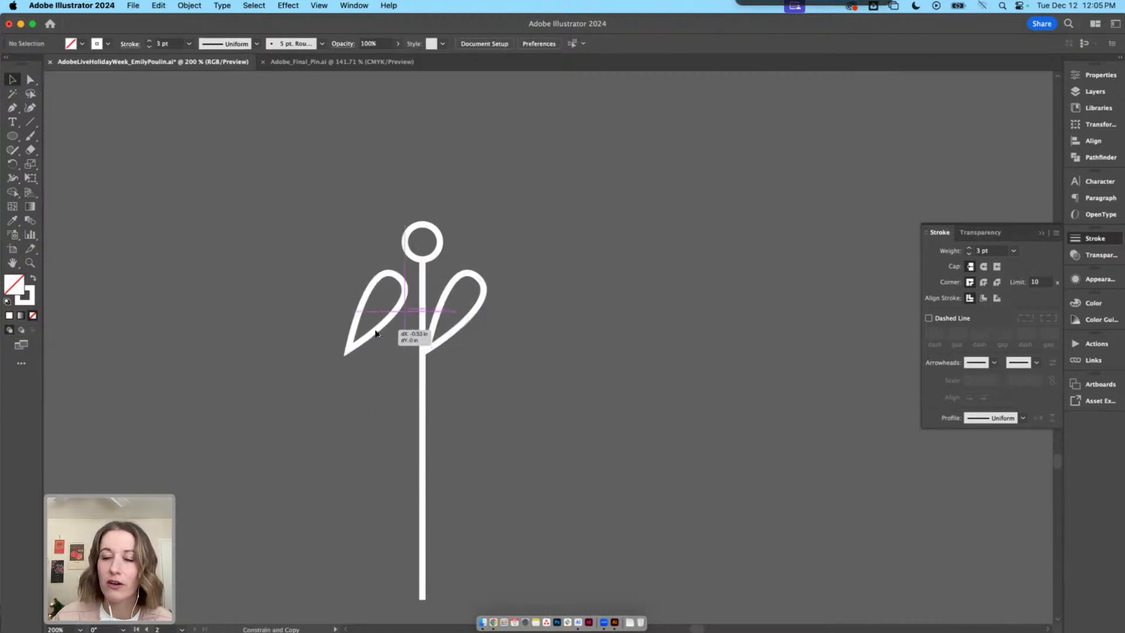
{"action": "left_click_drag", "start_coordinate": [375, 333], "coordinate": [376, 334]}
{"action": "right_click", "coordinate": [376, 348]}
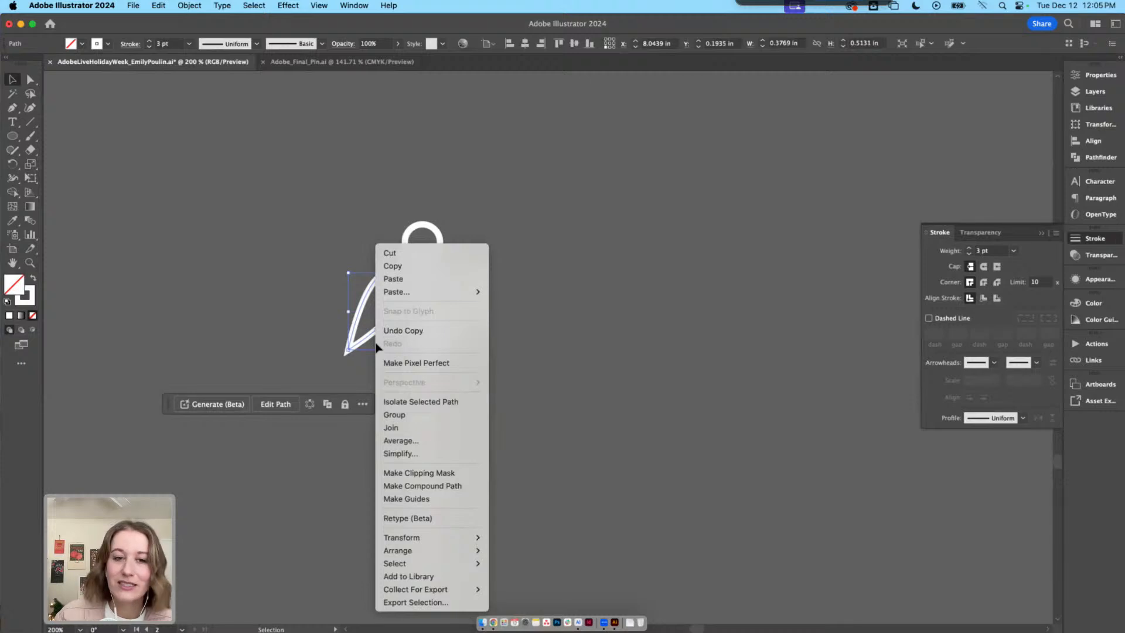
{"action": "mouse_move", "coordinate": [428, 538]}
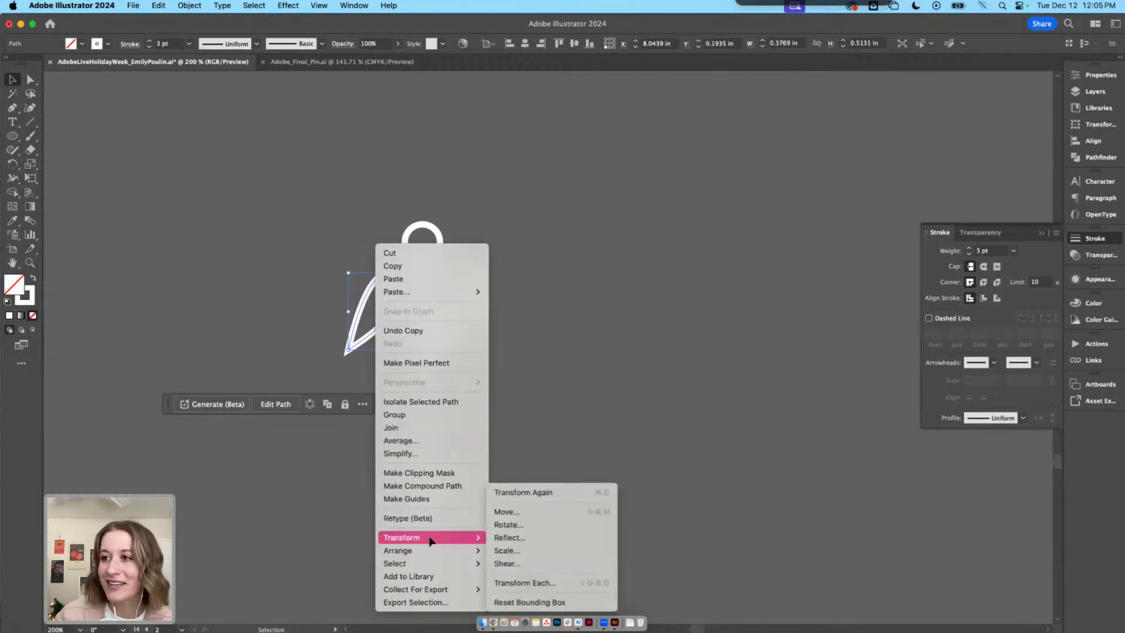
{"action": "left_click", "coordinate": [527, 537]}
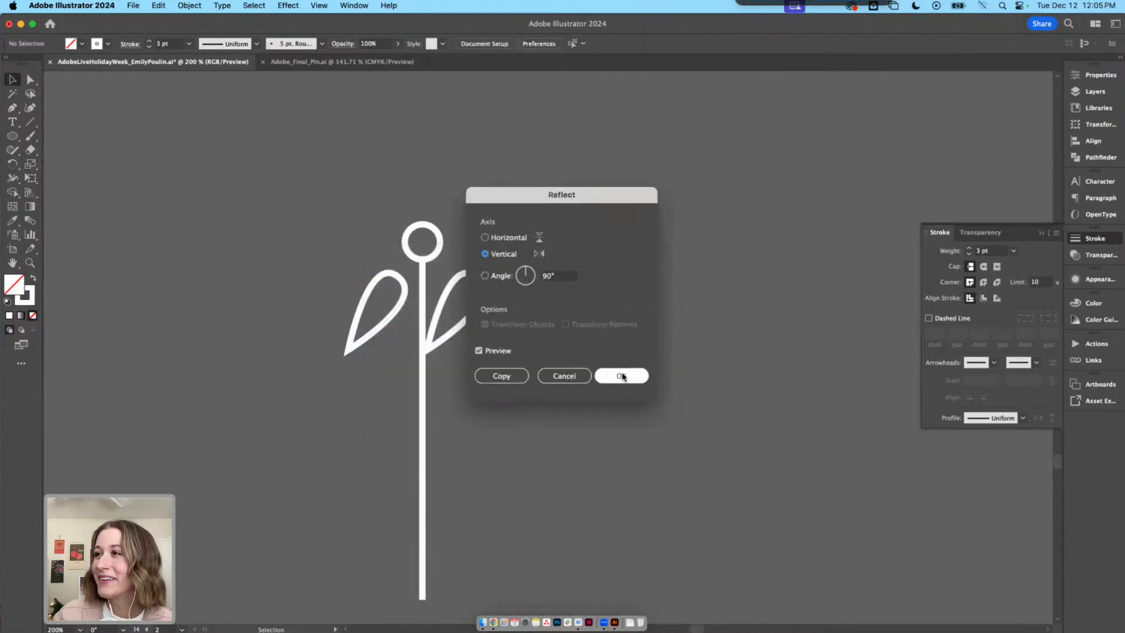
{"action": "left_click", "coordinate": [615, 374]}
Reflect the copied leaf across the vertical axis and move it against the stem so its base meets the right leaf
{"action": "right_click", "coordinate": [381, 331]}
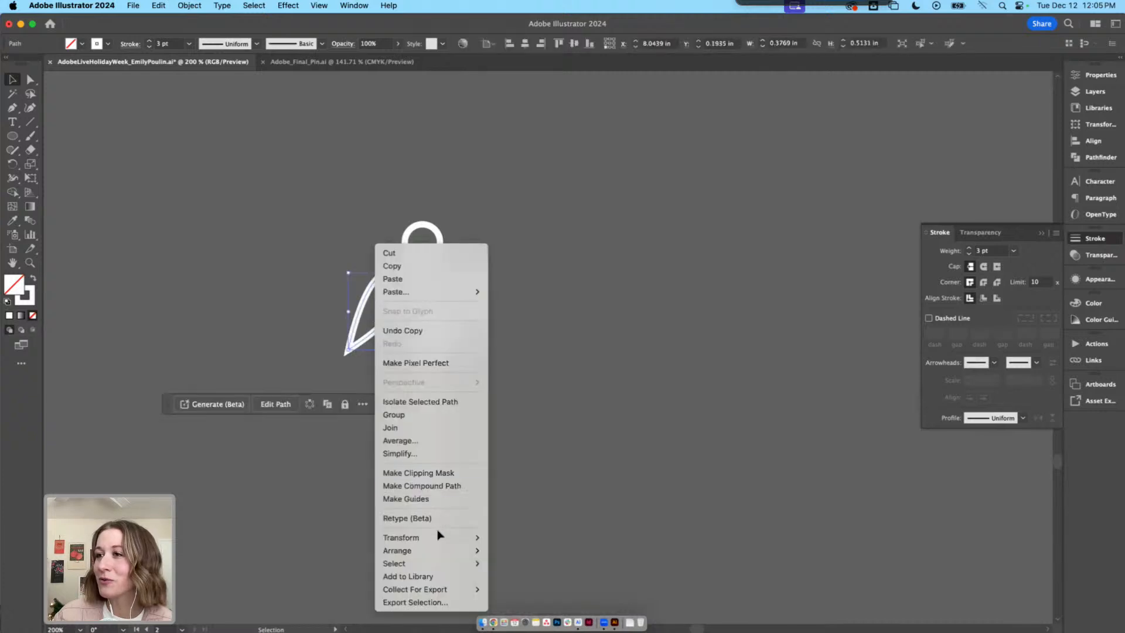
{"action": "mouse_move", "coordinate": [431, 537]}
{"action": "left_click", "coordinate": [537, 540]}
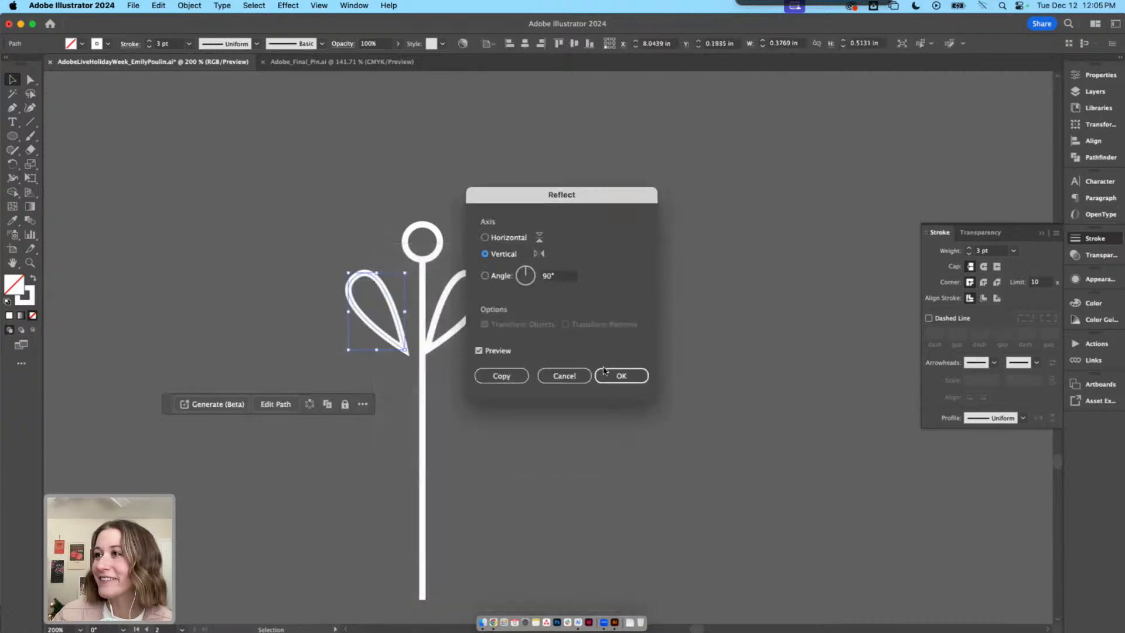
{"action": "left_click", "coordinate": [621, 375]}
{"action": "left_click", "coordinate": [630, 426]}
{"action": "left_click_drag", "start_coordinate": [407, 340], "coordinate": [415, 337]}
{"action": "left_click", "coordinate": [495, 350]}
Duplicate the pair of leaves lower down the stem and enlarge the copy proportionally
{"action": "left_click_drag", "start_coordinate": [495, 349], "coordinate": [496, 360]}
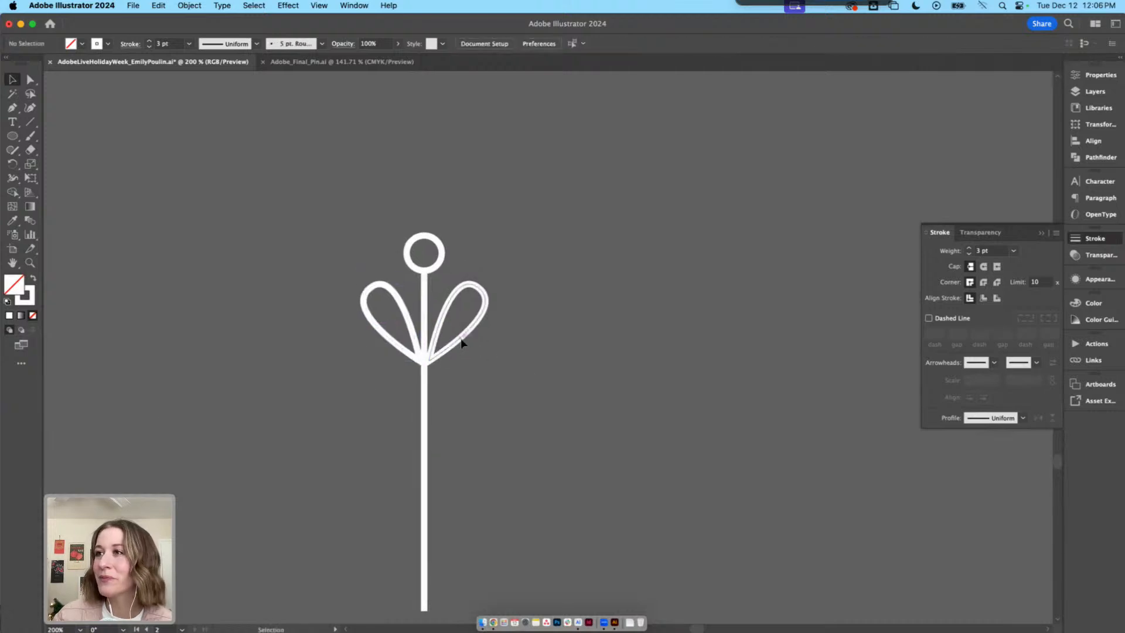
{"action": "left_click", "coordinate": [462, 343]}
{"action": "left_click_drag", "start_coordinate": [442, 324], "coordinate": [441, 405]}
{"action": "left_click_drag", "start_coordinate": [485, 444], "coordinate": [514, 465]}
{"action": "left_click", "coordinate": [573, 429]}
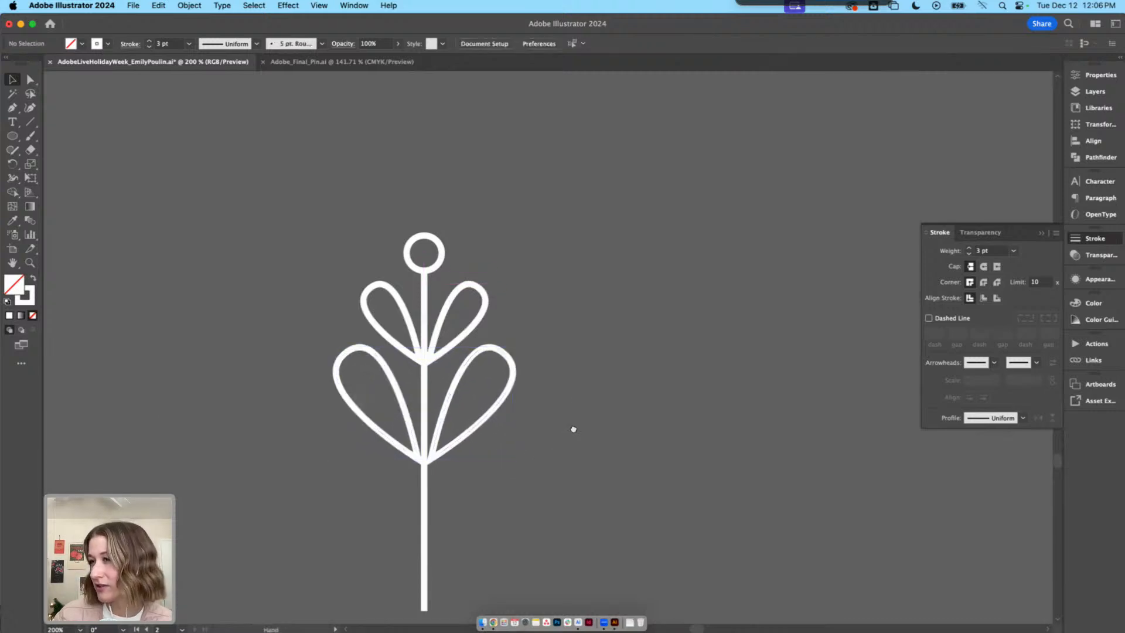
Paint a freehand figure-eight loop across the lower stem with the Paintbrush and cut its path at the crossing with the Scissors tool
{"action": "left_click_drag", "start_coordinate": [573, 429], "coordinate": [540, 331]}
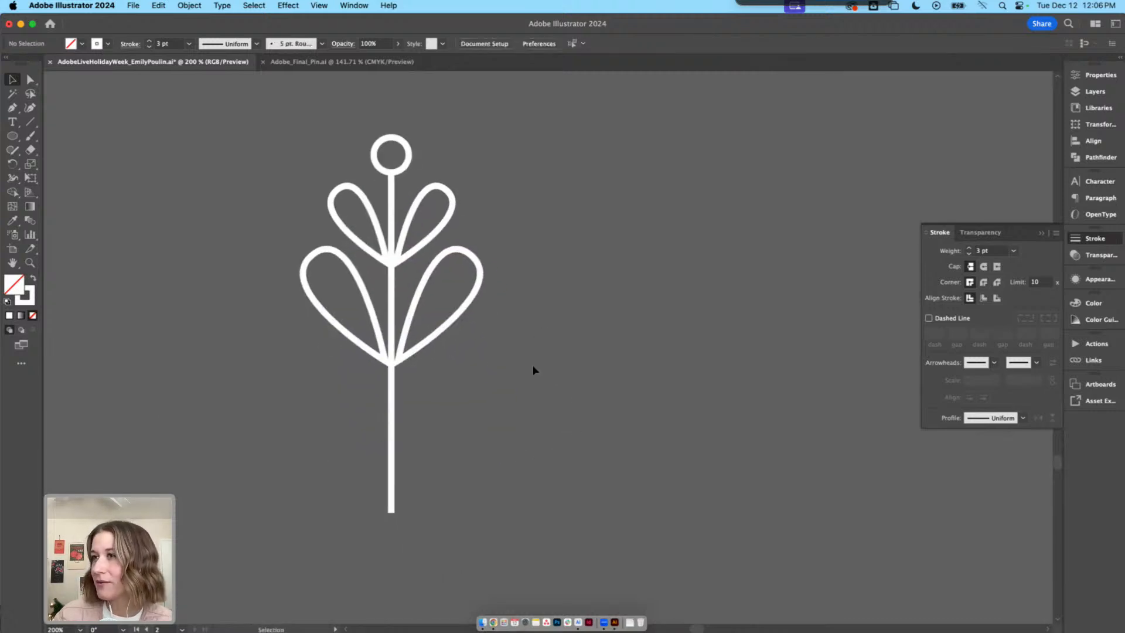
{"action": "left_click", "coordinate": [31, 136]}
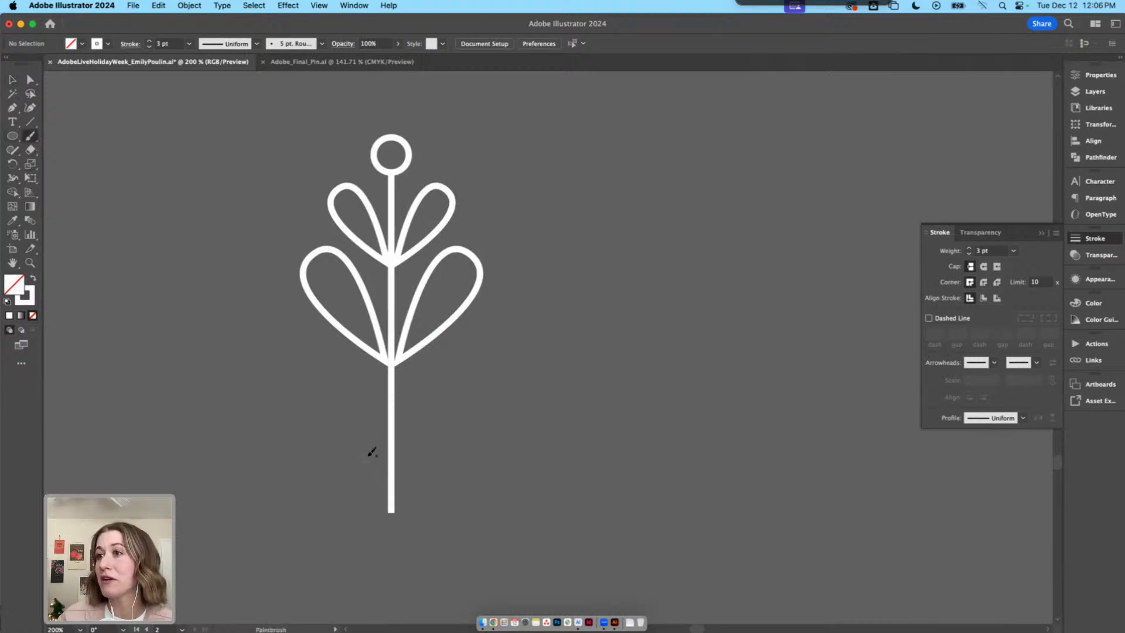
{"action": "mouse_move", "coordinate": [371, 452]}
{"action": "left_mouse_down"}
{"action": "mouse_move", "coordinate": [310, 449]}
{"action": "mouse_move", "coordinate": [309, 384]}
{"action": "mouse_move", "coordinate": [368, 404]}
{"action": "mouse_move", "coordinate": [414, 441]}
{"action": "mouse_move", "coordinate": [535, 444]}
{"action": "mouse_move", "coordinate": [550, 384]}
{"action": "mouse_move", "coordinate": [494, 373]}
{"action": "mouse_move", "coordinate": [371, 451]}
{"action": "left_mouse_up"}
{"action": "key", "text": "c"}
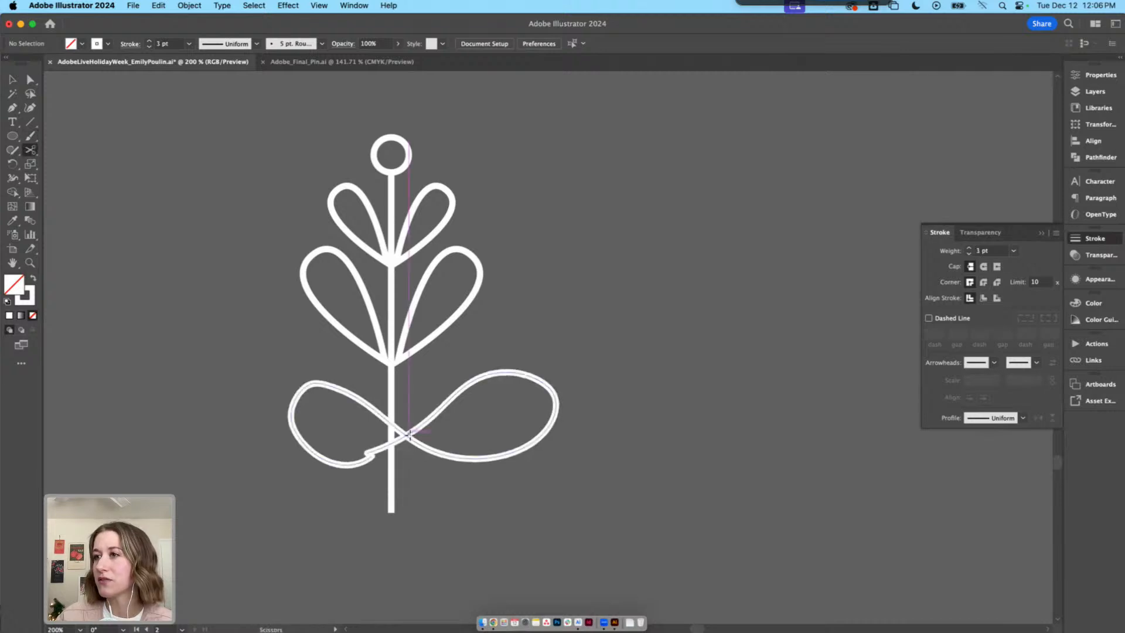
{"action": "left_click", "coordinate": [408, 434]}
{"action": "key", "text": "super+shift+a"}
{"action": "key", "text": "v"}
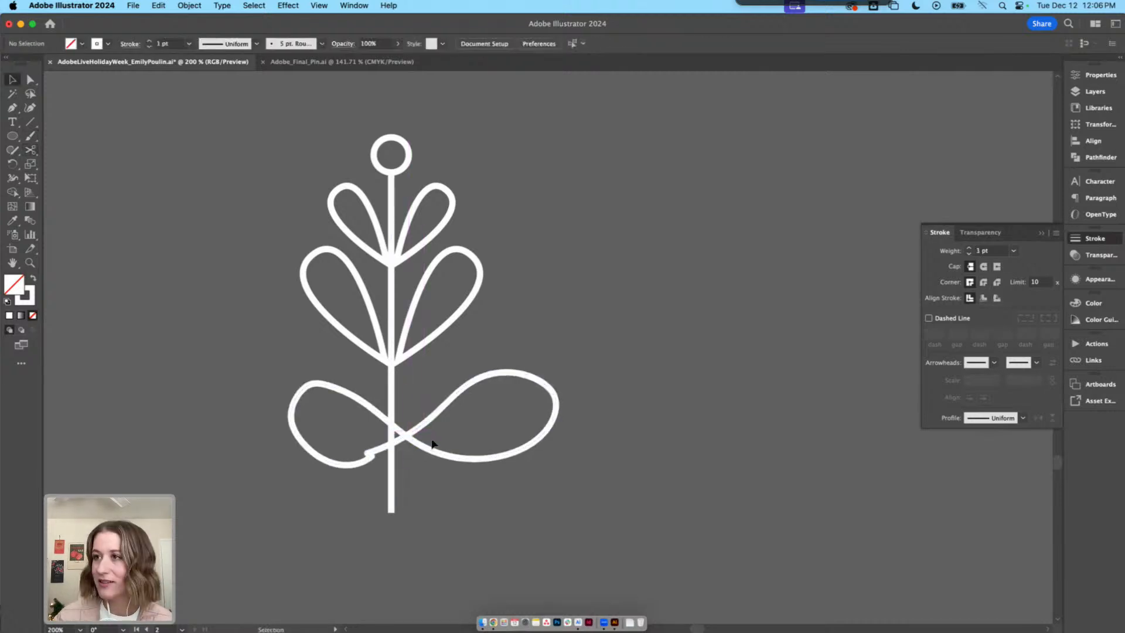
Move the figure-eight loop left so its crossing sits on the stem, and tidy its overlapping ends on the left lobe
{"action": "left_click_drag", "start_coordinate": [433, 444], "coordinate": [352, 457]}
{"action": "key", "text": "super+shift+a"}
{"action": "key", "text": "a"}
{"action": "key", "text": "super+shift+a"}
{"action": "key", "text": "v"}
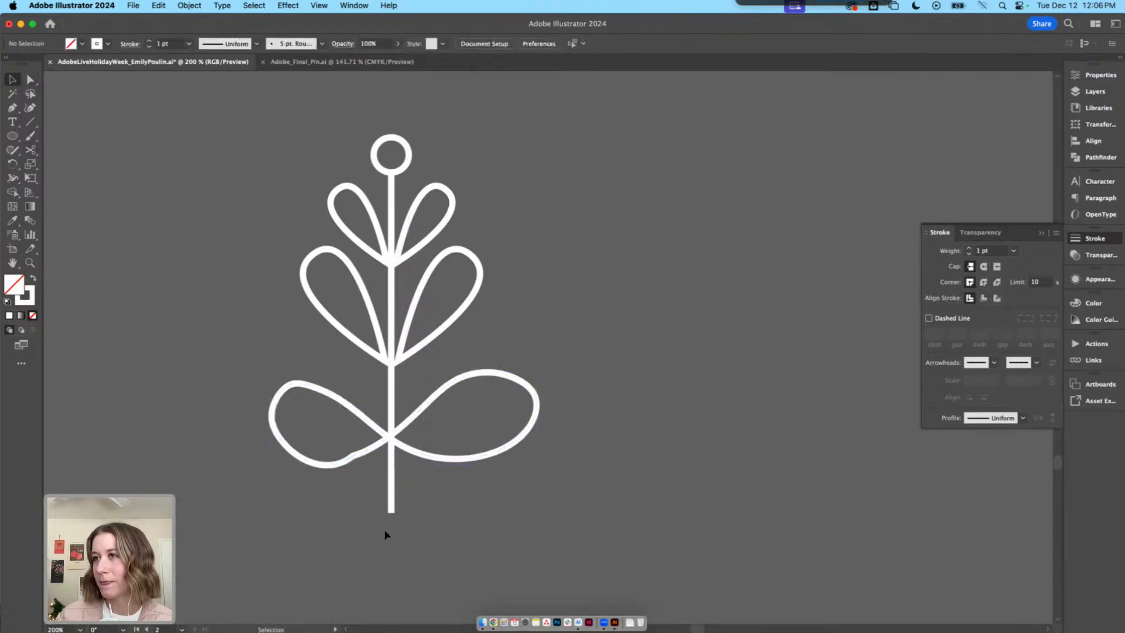
Delete the figure-eight loop from the lower stem and draw a square about 0.71 in wide beside the teardrop leaves
{"action": "left_click", "coordinate": [441, 461]}
{"action": "key", "text": "Delete"}
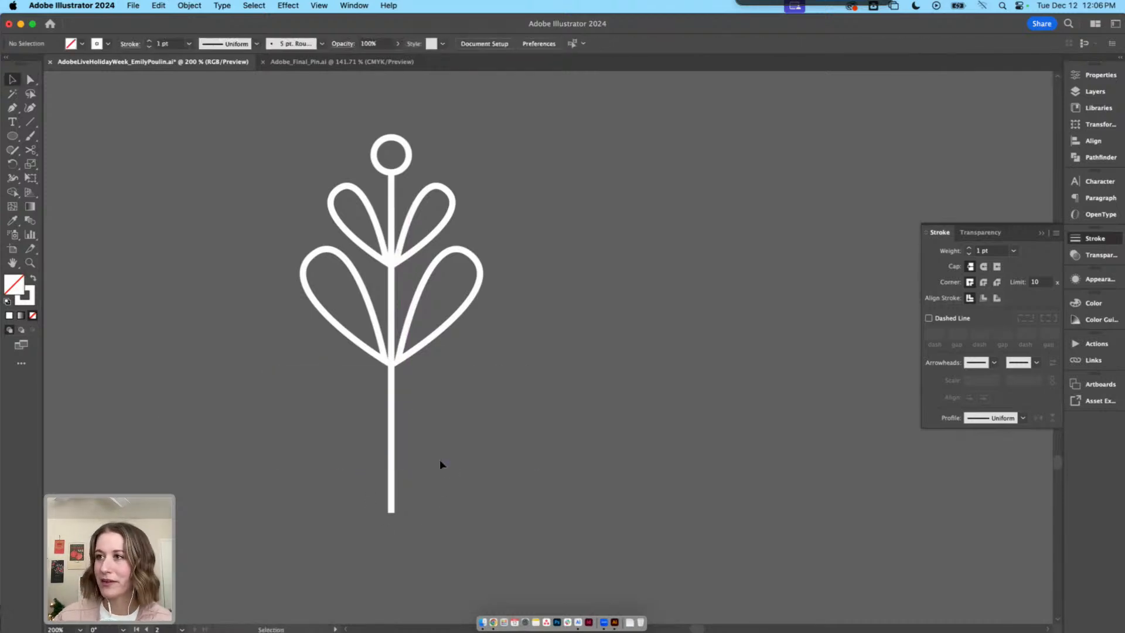
{"action": "key", "text": "shift+n"}
{"action": "left_click_drag", "start_coordinate": [7, 137], "coordinate": [56, 136]}
{"action": "left_click_drag", "start_coordinate": [162, 202], "coordinate": [218, 310]}
Delete the square's upper-right anchor point and pull its lower-left corner outward to form a narrow triangle
{"action": "key", "text": "p"}
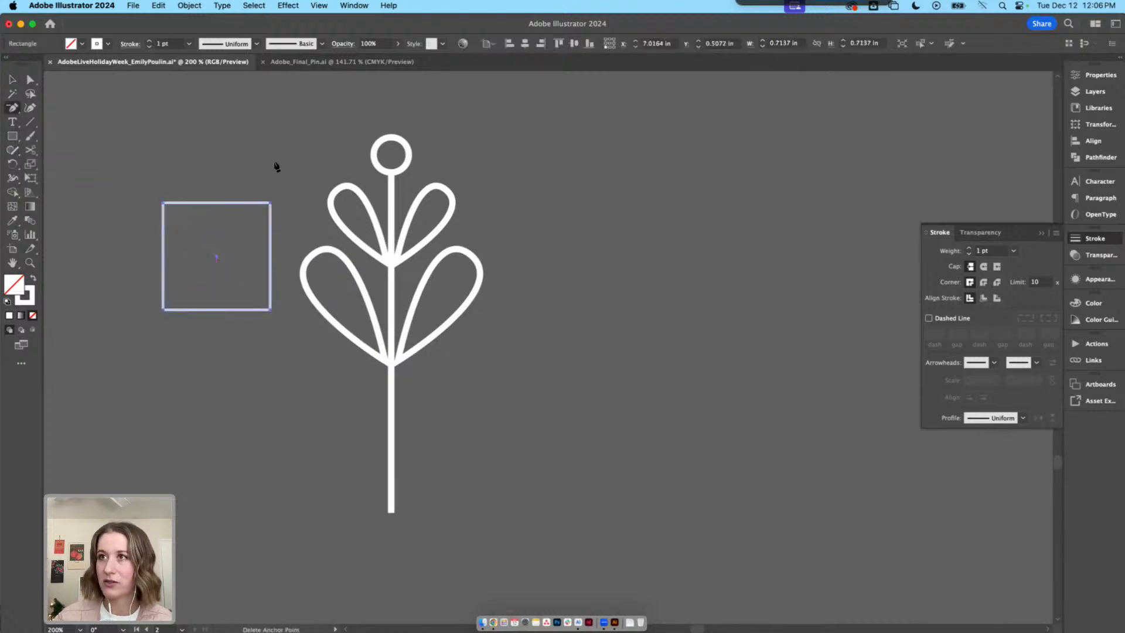
{"action": "left_click", "coordinate": [270, 203]}
{"action": "key", "text": "v"}
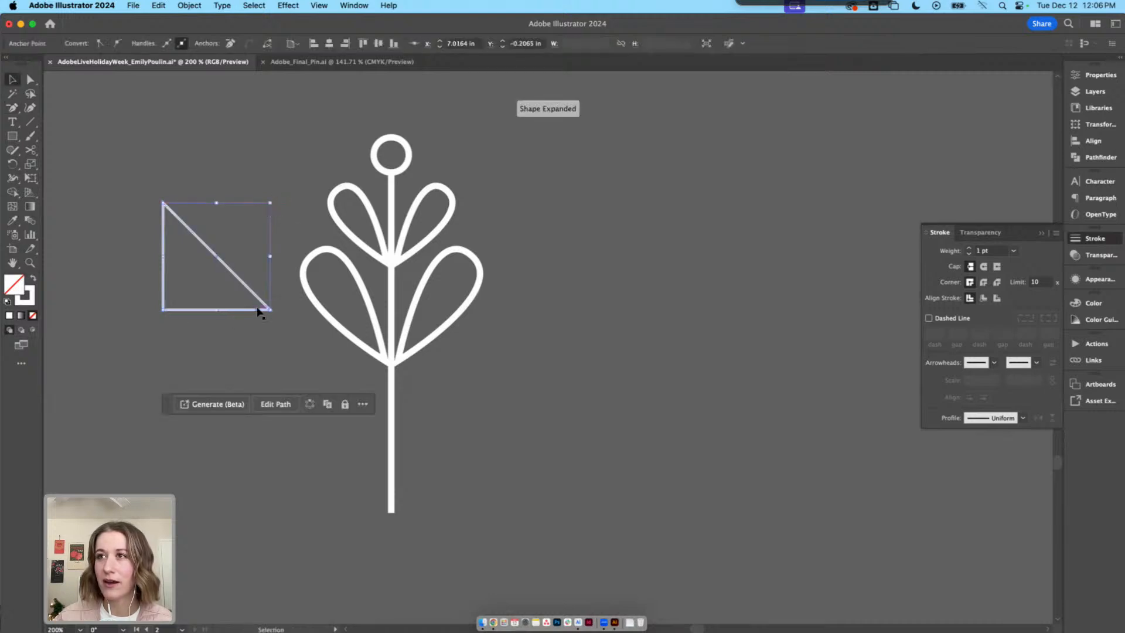
{"action": "key", "text": "a"}
{"action": "left_click", "coordinate": [163, 310]}
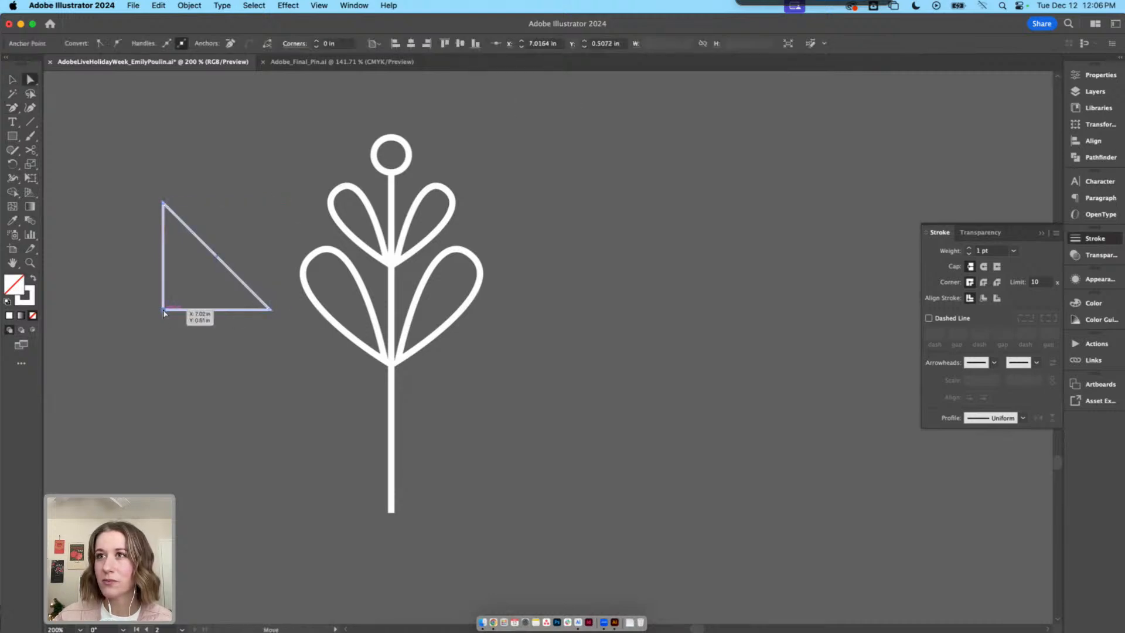
{"action": "left_click_drag", "start_coordinate": [163, 310], "coordinate": [123, 242]}
Move the triangle so its pointed tip meets the lower stem from the left and set its stroke weight to 2 pt
{"action": "key", "text": "v"}
{"action": "mouse_move", "coordinate": [209, 252]}
{"action": "left_mouse_down"}
{"action": "mouse_move", "coordinate": [347, 412]}
{"action": "mouse_move", "coordinate": [328, 380]}
{"action": "left_mouse_up"}
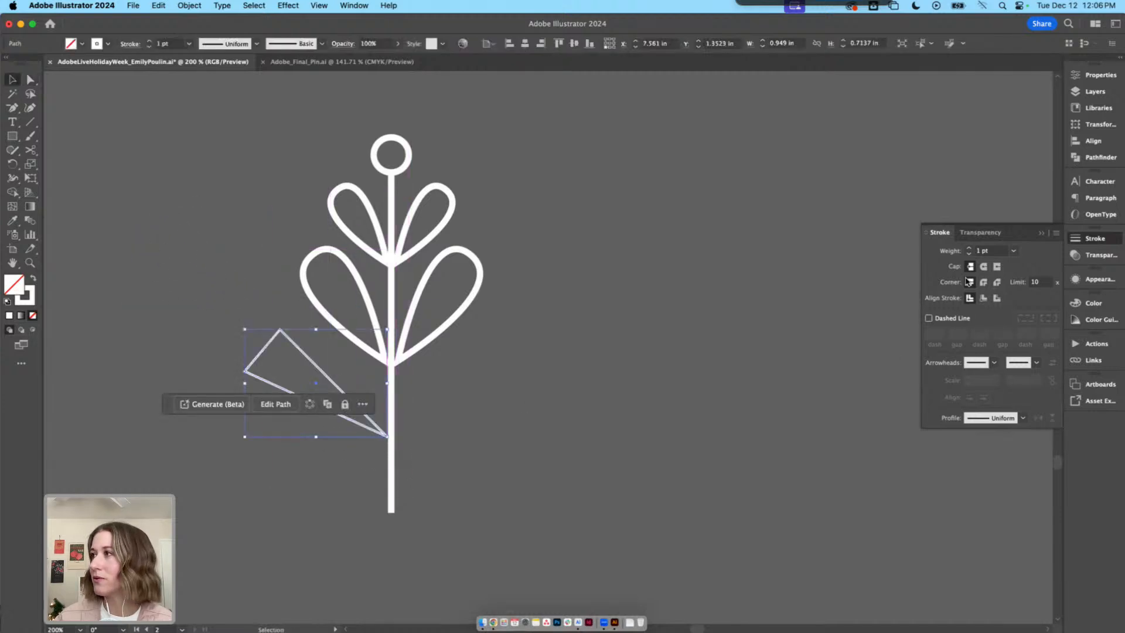
{"action": "left_click", "coordinate": [968, 247]}
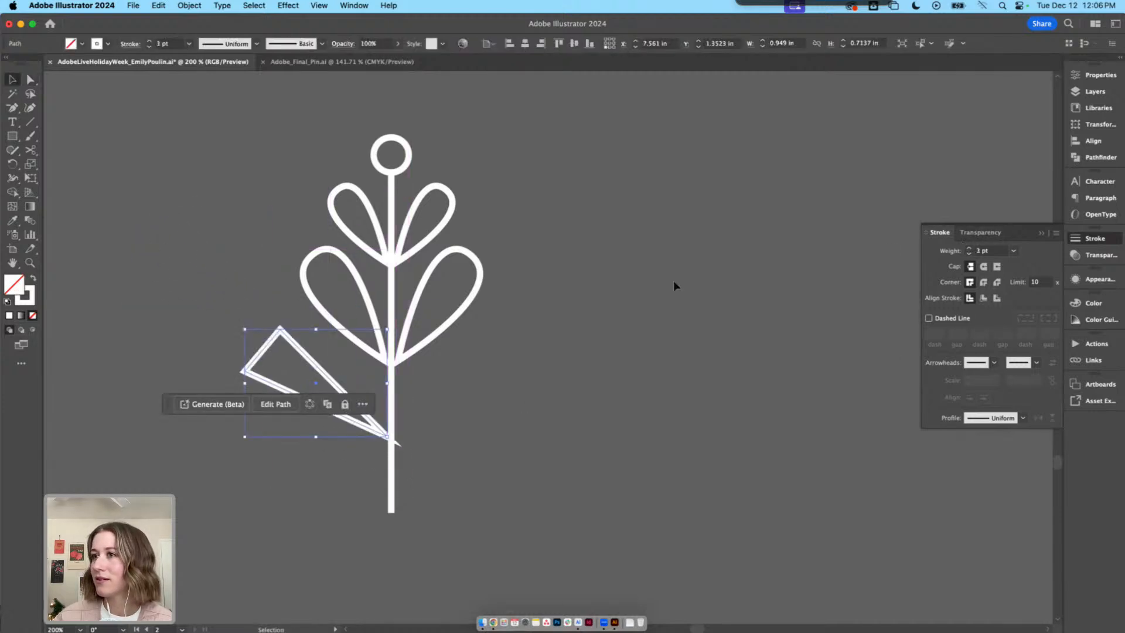
{"action": "left_click", "coordinate": [560, 382]}
{"action": "left_click", "coordinate": [342, 392]}
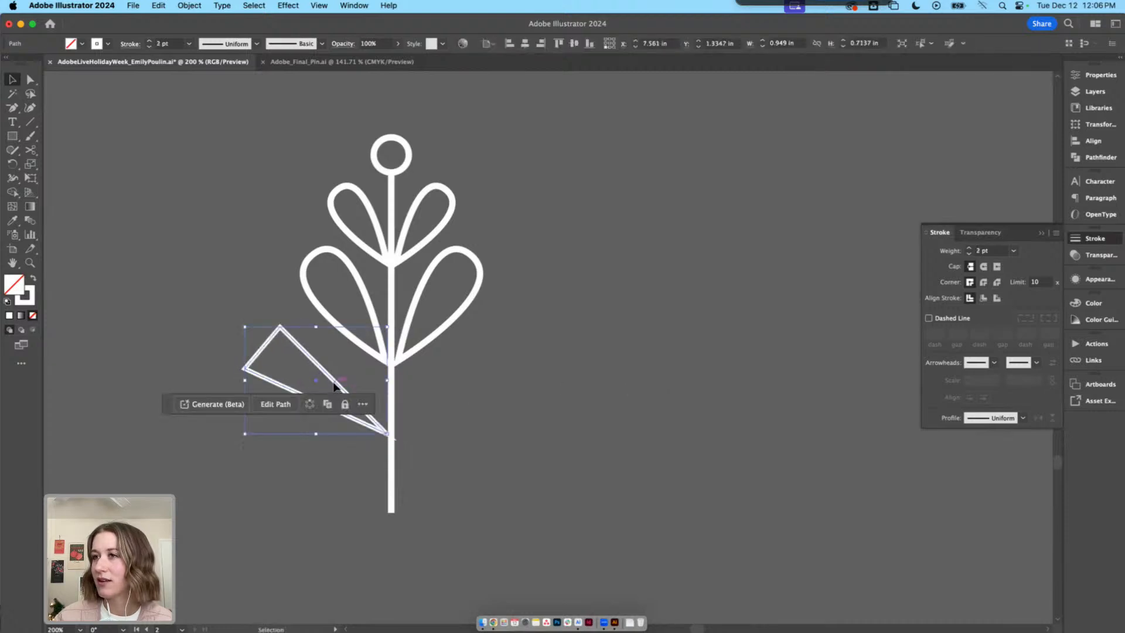
Duplicate the triangle, reflect the copy across the vertical axis and move it against the right side of the stem
{"action": "left_click_drag", "start_coordinate": [341, 392], "coordinate": [421, 391]}
{"action": "right_click", "coordinate": [418, 391]}
{"action": "mouse_move", "coordinate": [482, 539]}
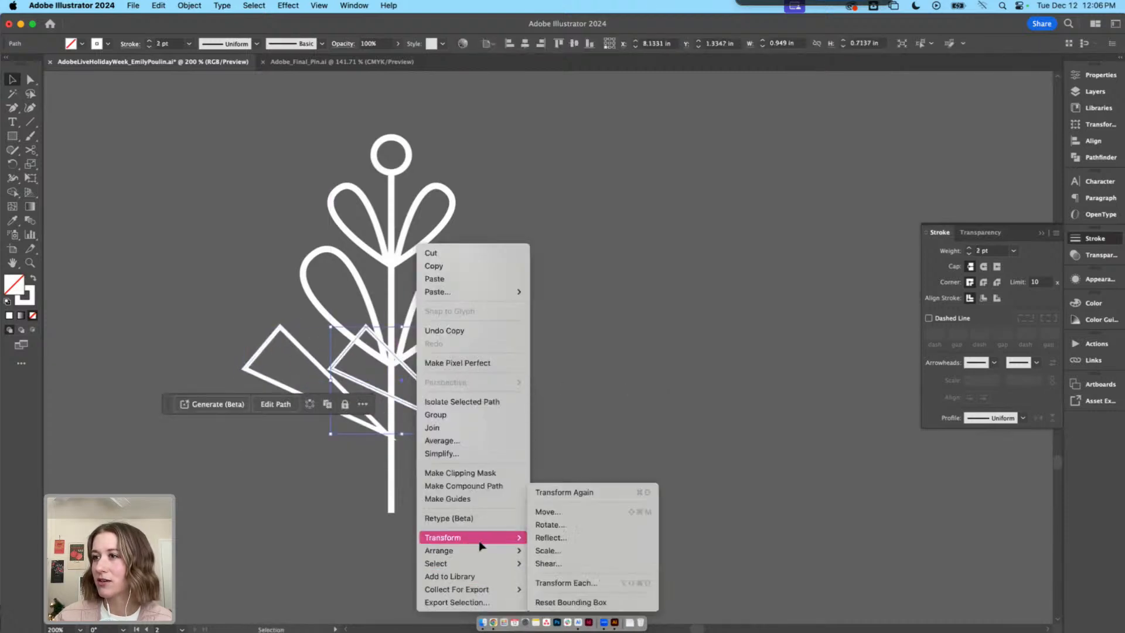
{"action": "left_click", "coordinate": [549, 538]}
{"action": "left_click", "coordinate": [618, 375]}
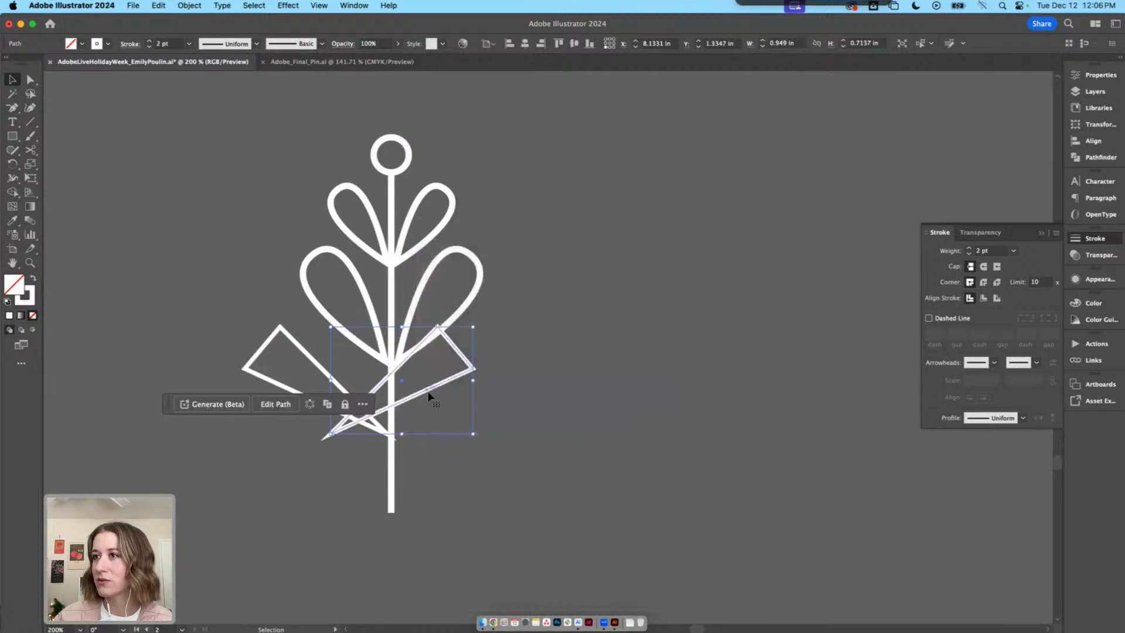
{"action": "left_click_drag", "start_coordinate": [427, 394], "coordinate": [504, 391]}
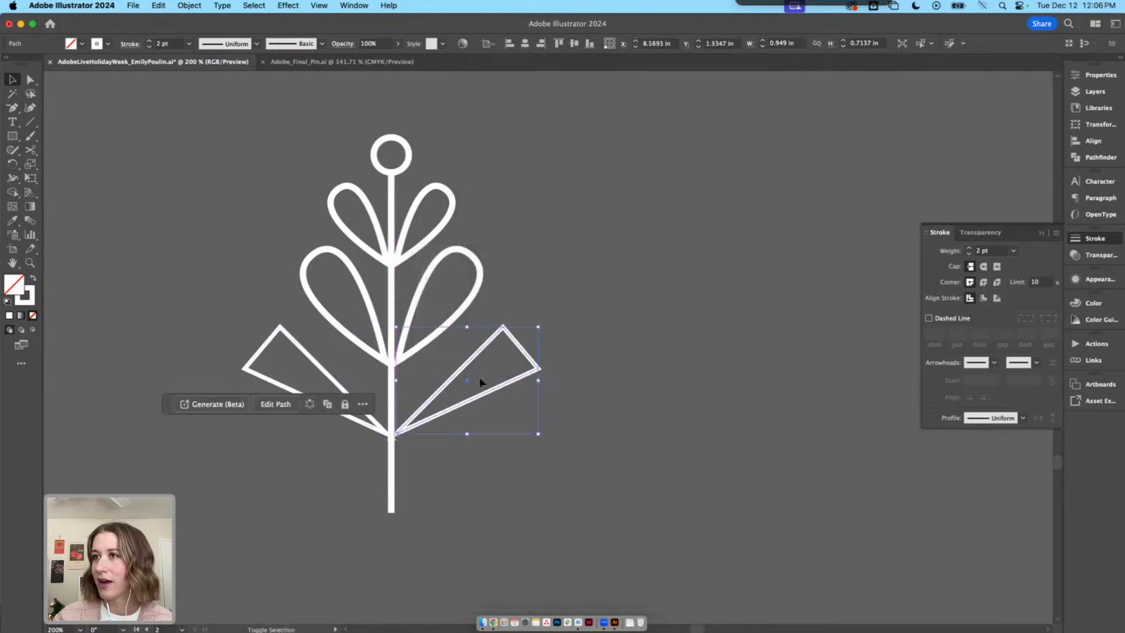
{"action": "left_click", "coordinate": [631, 405]}
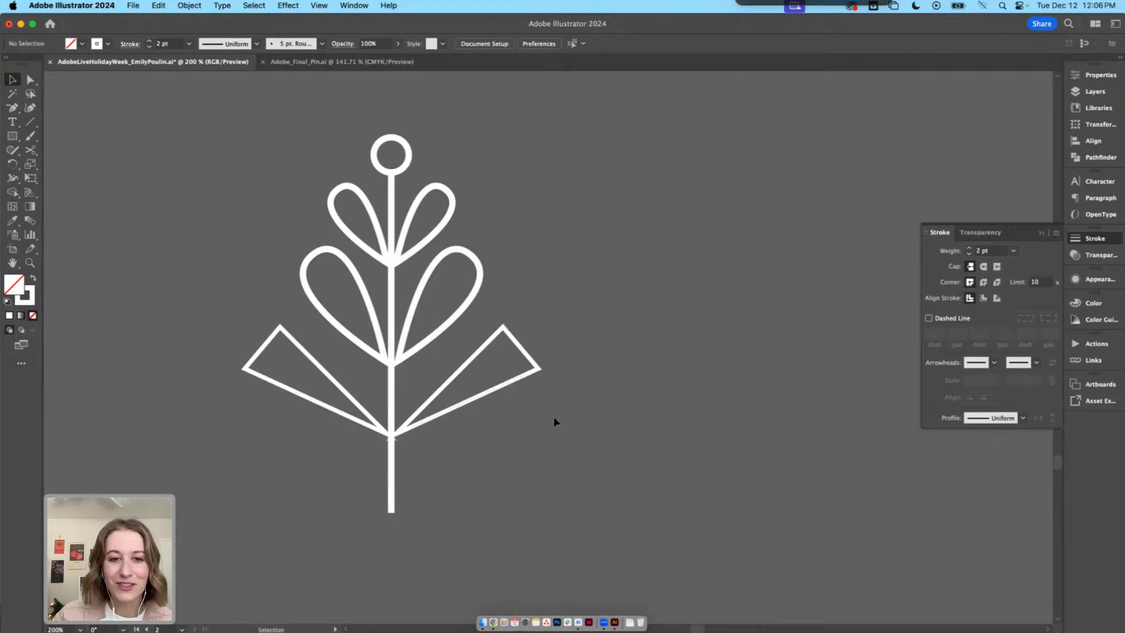
Give both triangles round caps, round corner joins and a 3 pt stroke
{"action": "scroll", "coordinate": [563, 383], "scroll_direction": "right", "scroll_amount": 2}
{"action": "scroll", "coordinate": [563, 383], "scroll_direction": "down", "scroll_amount": 1}
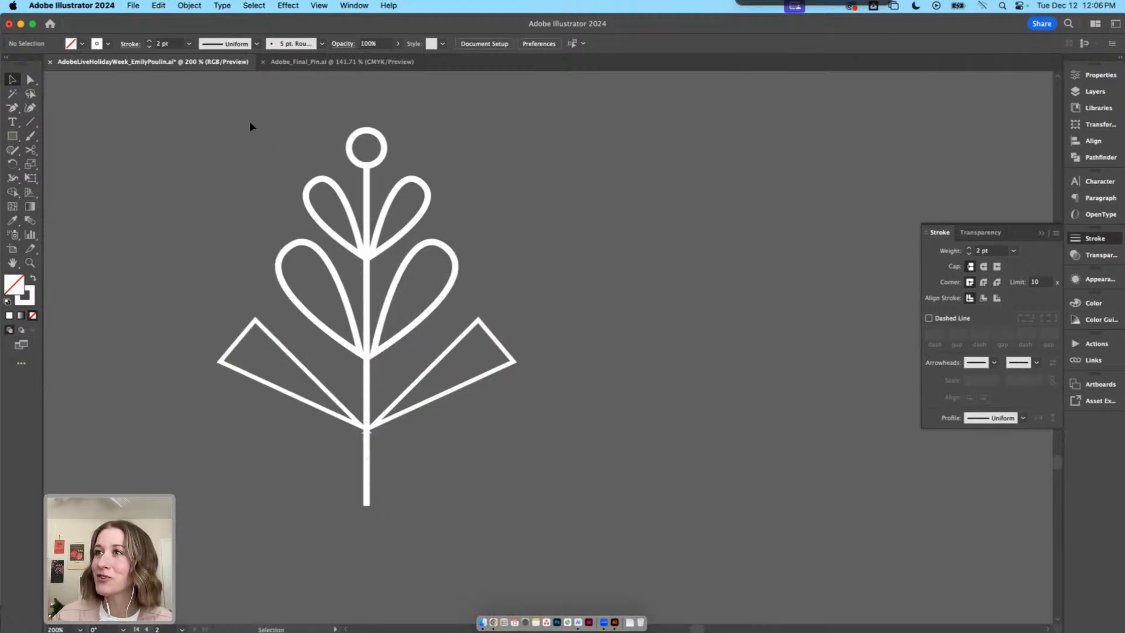
{"action": "left_click_drag", "start_coordinate": [249, 121], "coordinate": [501, 390]}
{"action": "left_click", "coordinate": [501, 389]}
{"action": "left_click", "coordinate": [490, 371]}
{"action": "left_click", "coordinate": [321, 384], "text": "shift"}
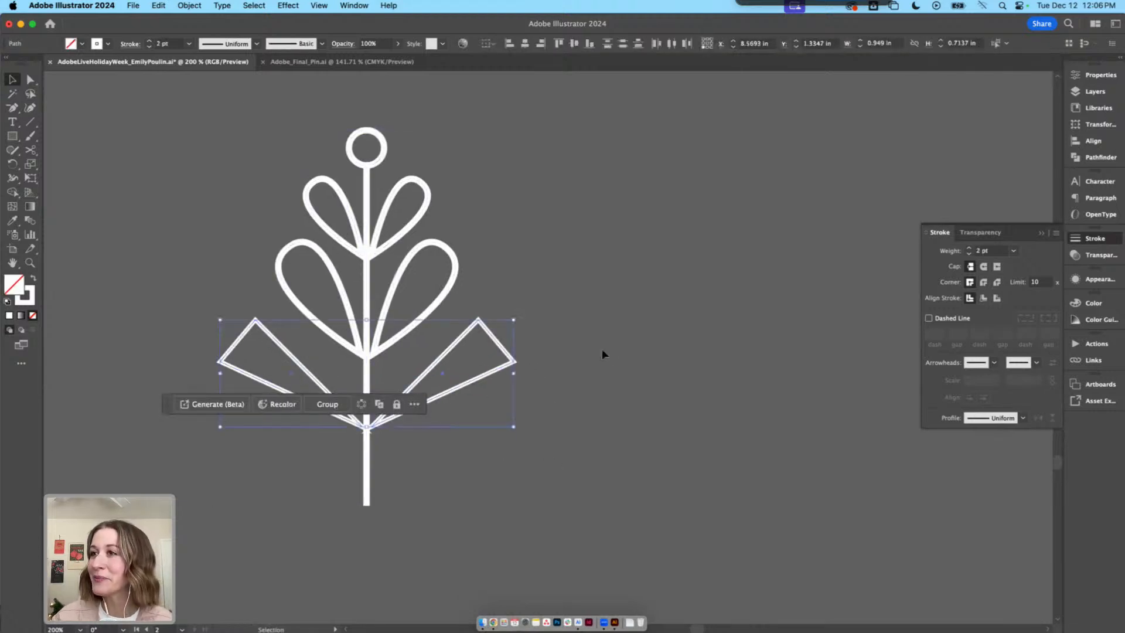
{"action": "left_click", "coordinate": [983, 266]}
{"action": "left_click", "coordinate": [983, 282]}
{"action": "left_click", "coordinate": [969, 253]}
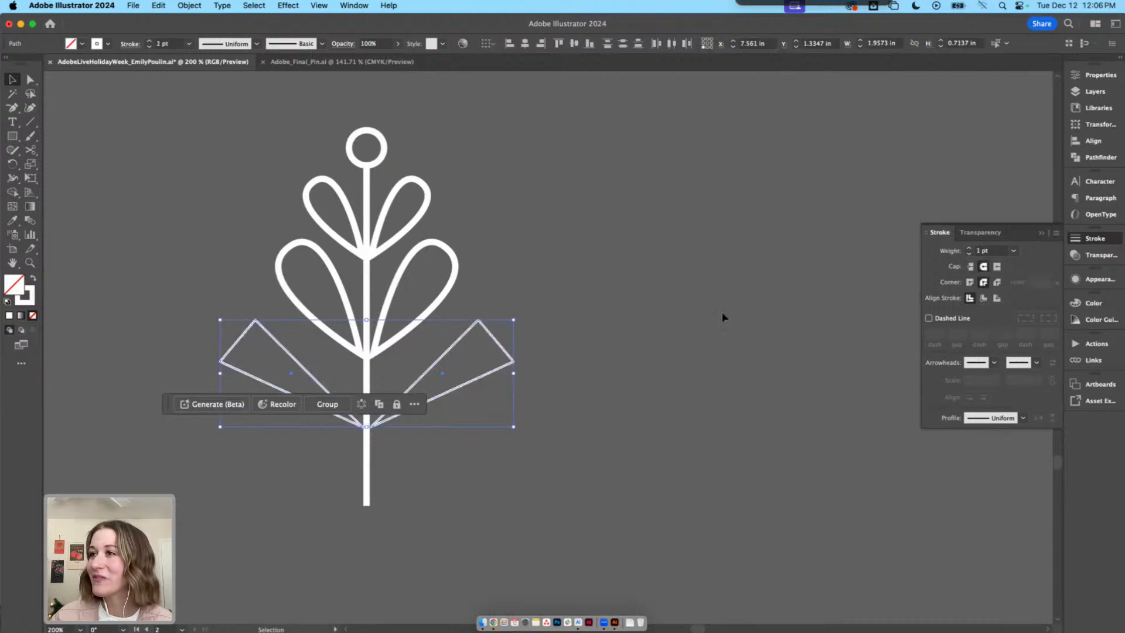
{"action": "left_click", "coordinate": [969, 247]}
{"action": "left_click", "coordinate": [969, 248]}
{"action": "left_click", "coordinate": [479, 435]}
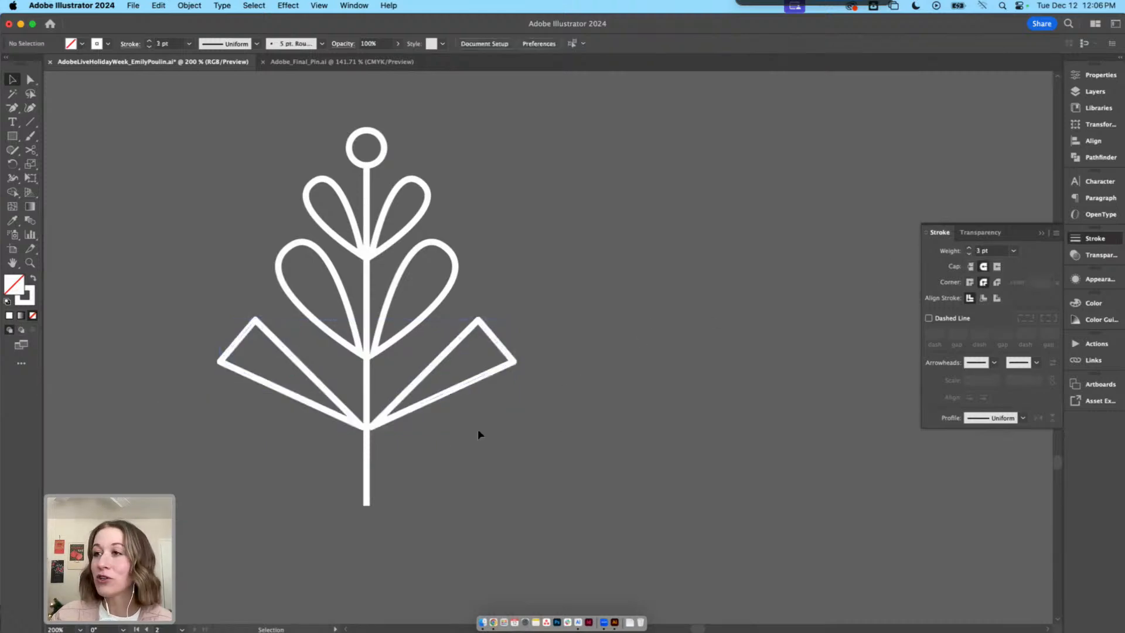
Nudge the right and left triangles inward so their tips meet on the stem
{"action": "left_click", "coordinate": [421, 408]}
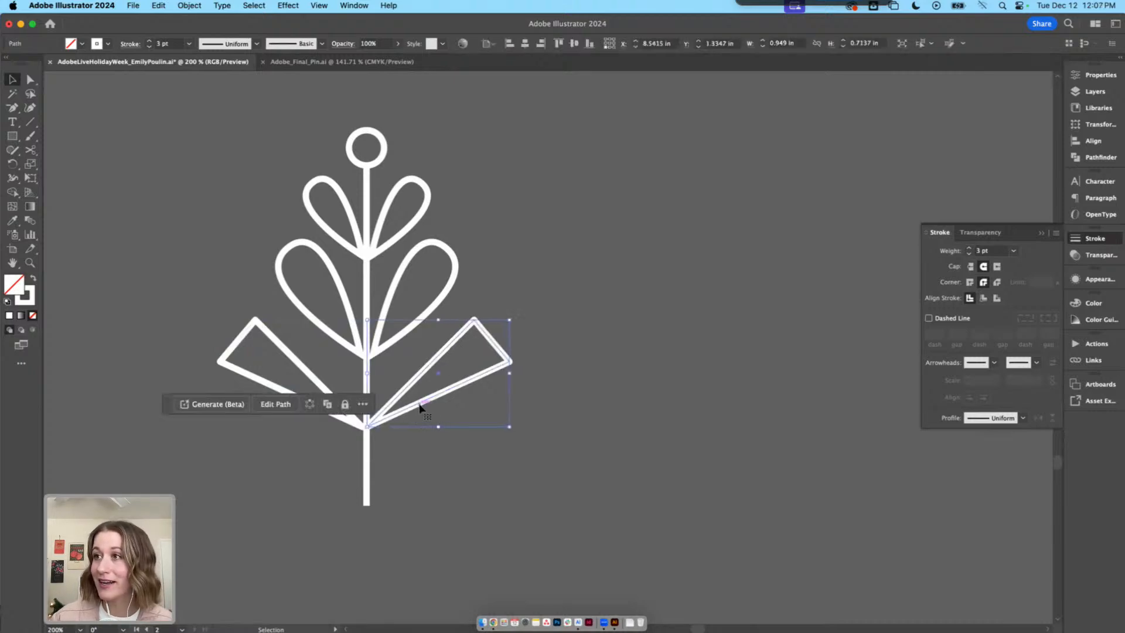
{"action": "left_click", "coordinate": [304, 370]}
{"action": "key", "text": "Right"}
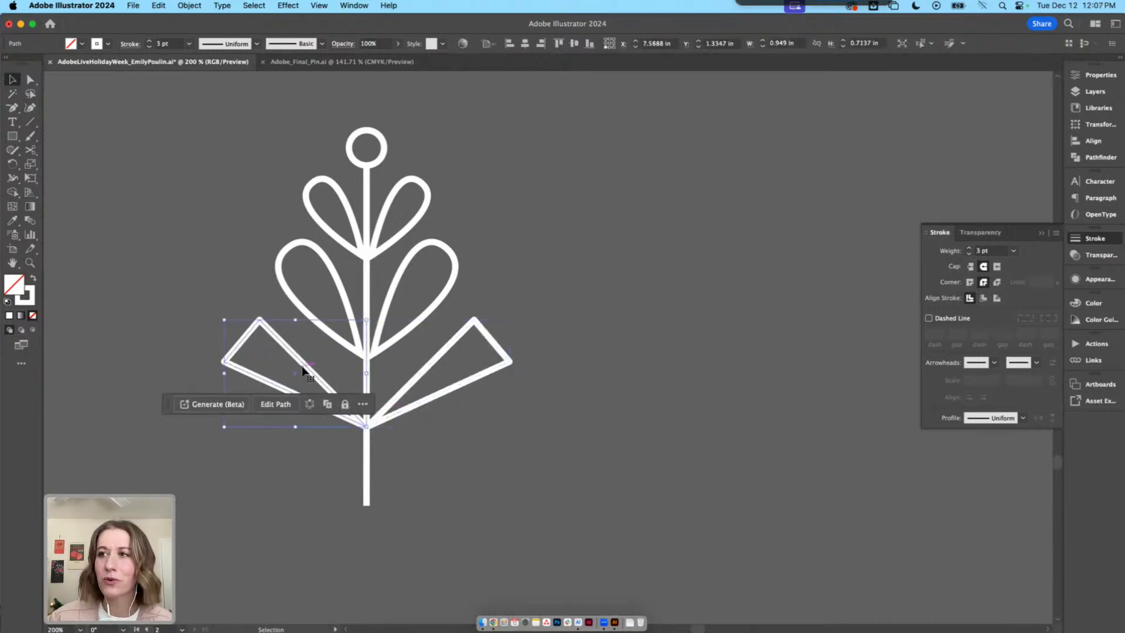
{"action": "left_click", "coordinate": [433, 397], "text": "shift"}
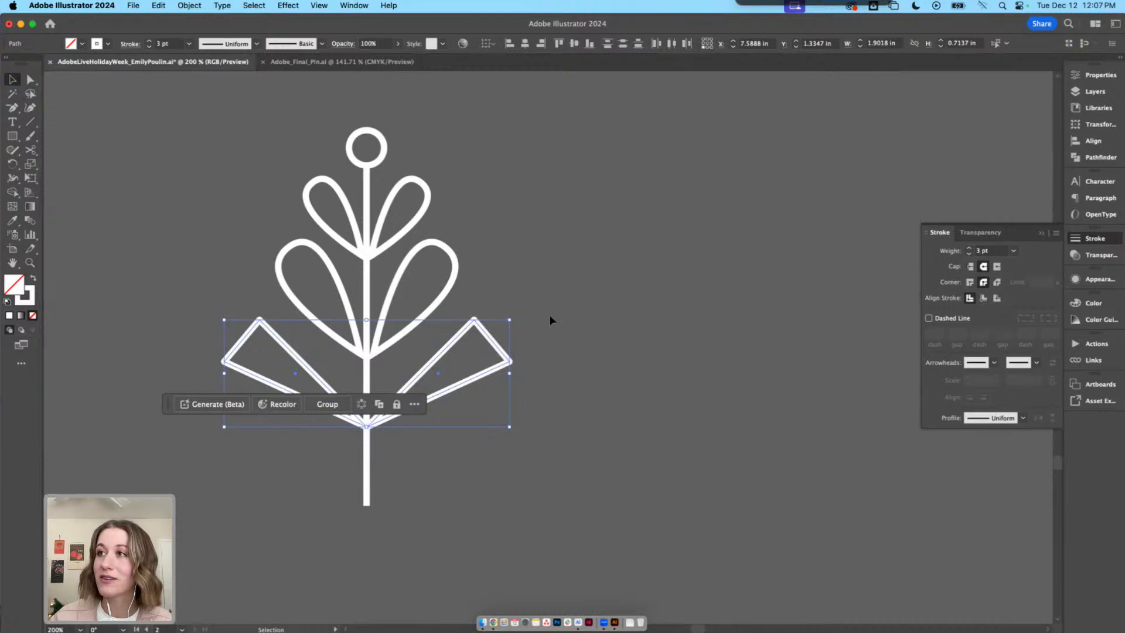
{"action": "left_click", "coordinate": [556, 342]}
Duplicate the top circle as a pair of circles on either side of the stem below the triangles
{"action": "scroll", "coordinate": [556, 343], "scroll_direction": "left", "scroll_amount": 1}
{"action": "scroll", "coordinate": [557, 343], "scroll_direction": "up", "scroll_amount": 1}
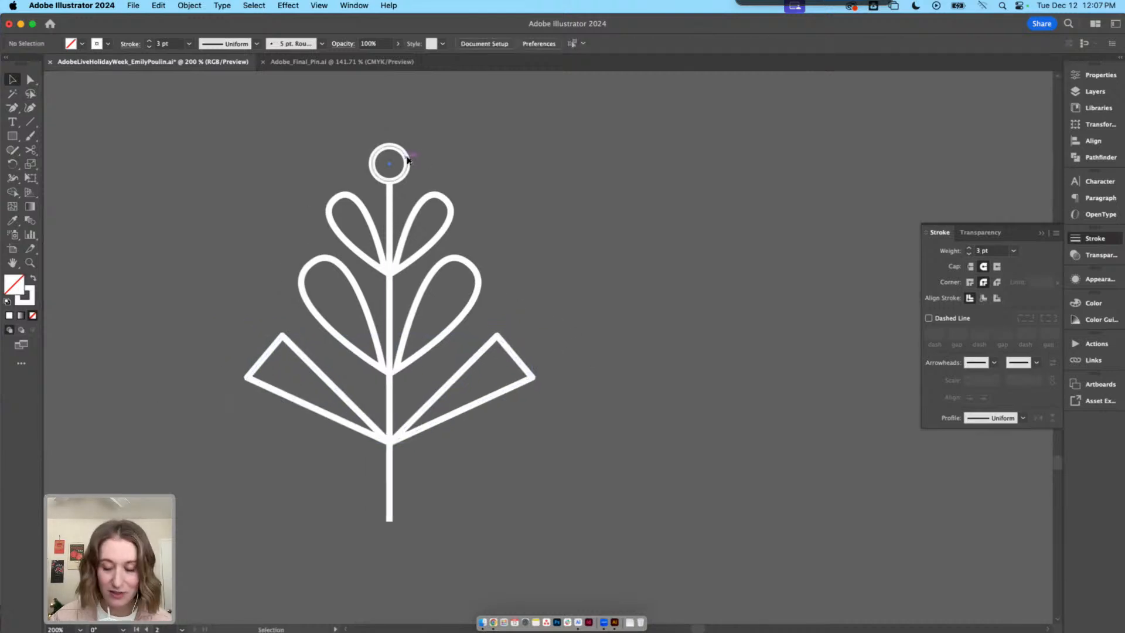
{"action": "left_click_drag", "start_coordinate": [408, 159], "coordinate": [433, 467]}
{"action": "left_click", "coordinate": [496, 491]}
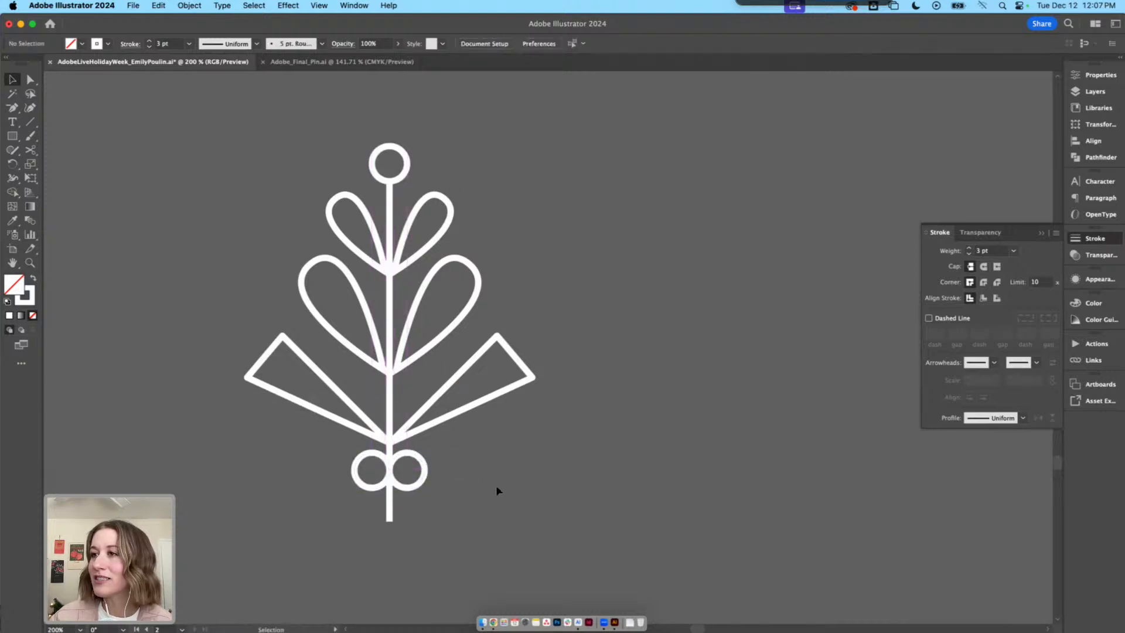
Move both triangles up the stem, closer to the larger teardrop leaves
{"action": "key", "text": "super+minus"}
{"action": "left_click", "coordinate": [455, 392]}
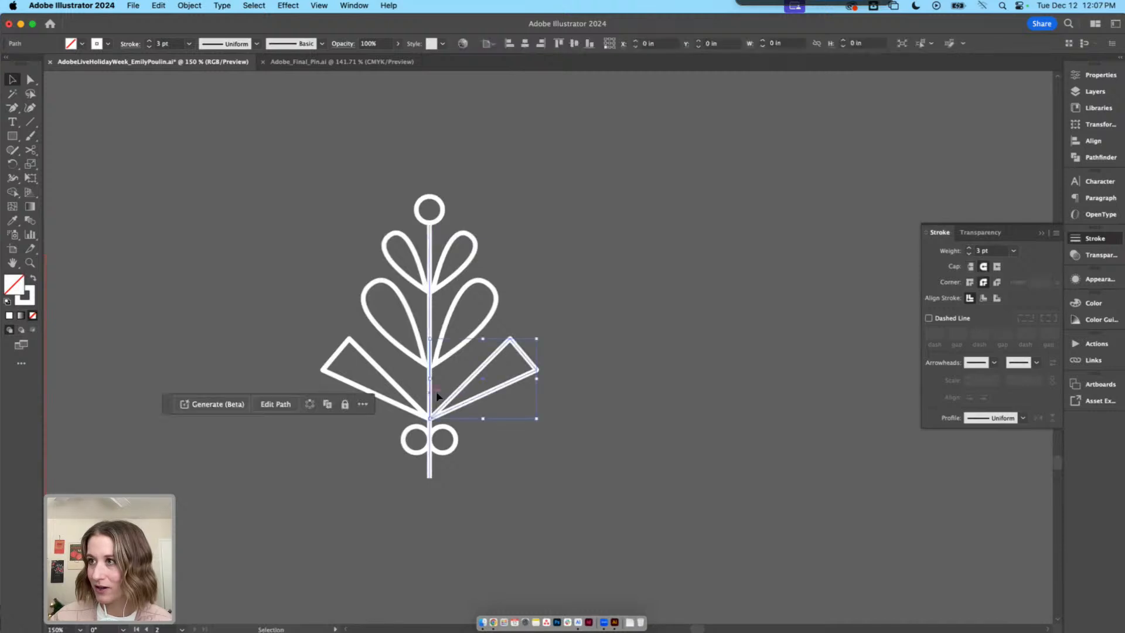
{"action": "left_click", "coordinate": [407, 397], "text": "shift"}
{"action": "left_click_drag", "start_coordinate": [406, 396], "coordinate": [419, 391]}
{"action": "left_click", "coordinate": [530, 477]}
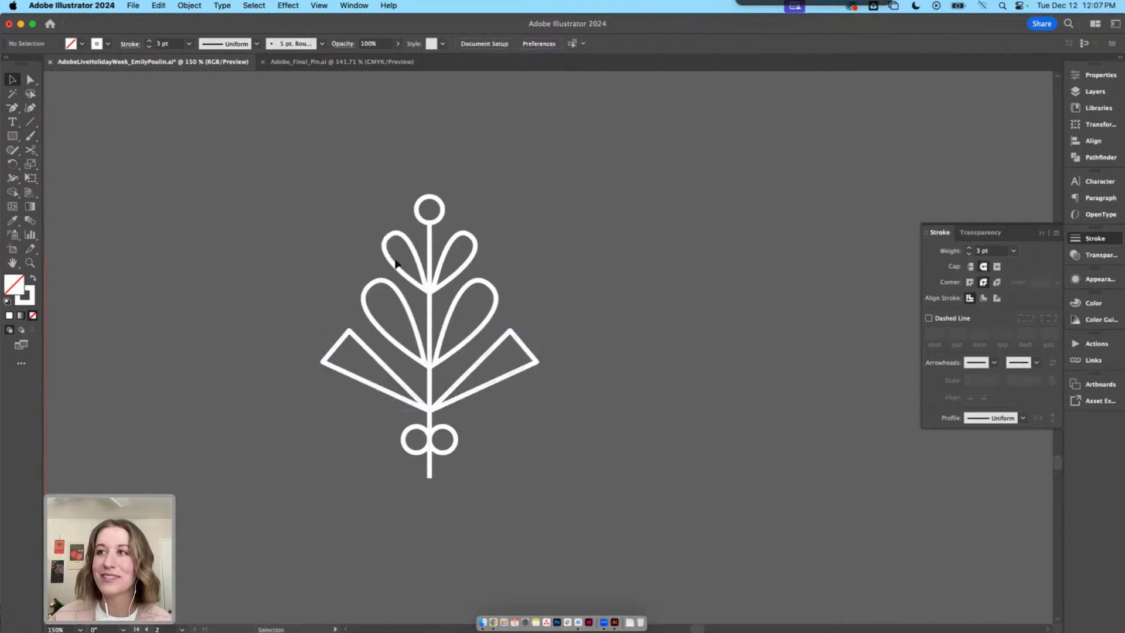
{"action": "left_click_drag", "start_coordinate": [311, 166], "coordinate": [308, 164]}
{"action": "left_click", "coordinate": [666, 340]}
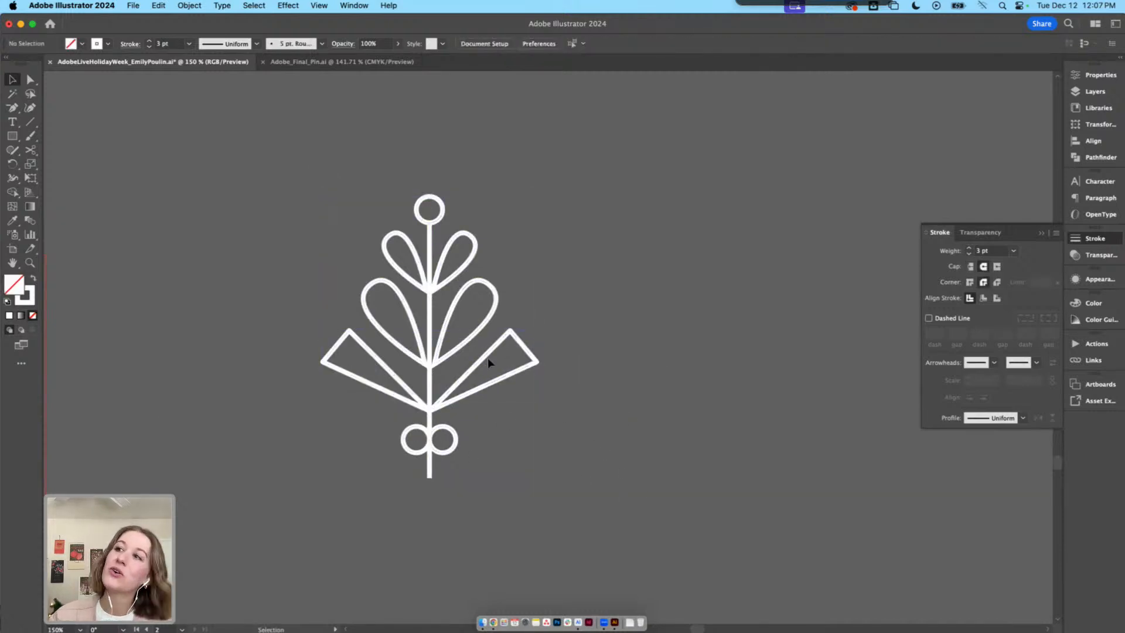
Delete the pair of circles from the lower stem
{"action": "left_click", "coordinate": [451, 435]}
{"action": "left_click", "coordinate": [405, 441], "text": "shift"}
{"action": "left_click_drag", "start_coordinate": [402, 439], "coordinate": [372, 440]}
{"action": "left_click_drag", "start_coordinate": [451, 429], "coordinate": [414, 417]}
{"action": "key", "text": "Delete"}
Move both triangles down the stem and lower the larger pair of teardrop leaves to even out the spacing
{"action": "left_click", "coordinate": [435, 404]}
{"action": "left_click", "coordinate": [414, 403], "text": "shift"}
{"action": "left_click", "coordinate": [435, 357]}
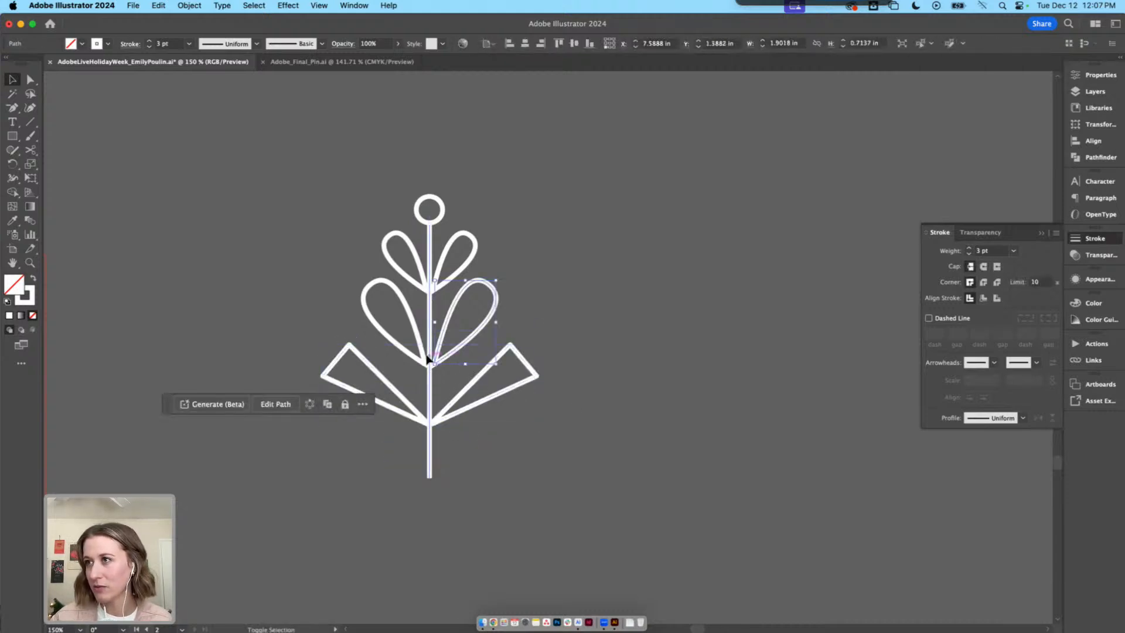
{"action": "left_click", "coordinate": [426, 356], "text": "shift"}
{"action": "left_click_drag", "start_coordinate": [426, 356], "coordinate": [426, 366]}
{"action": "left_click", "coordinate": [526, 502]}
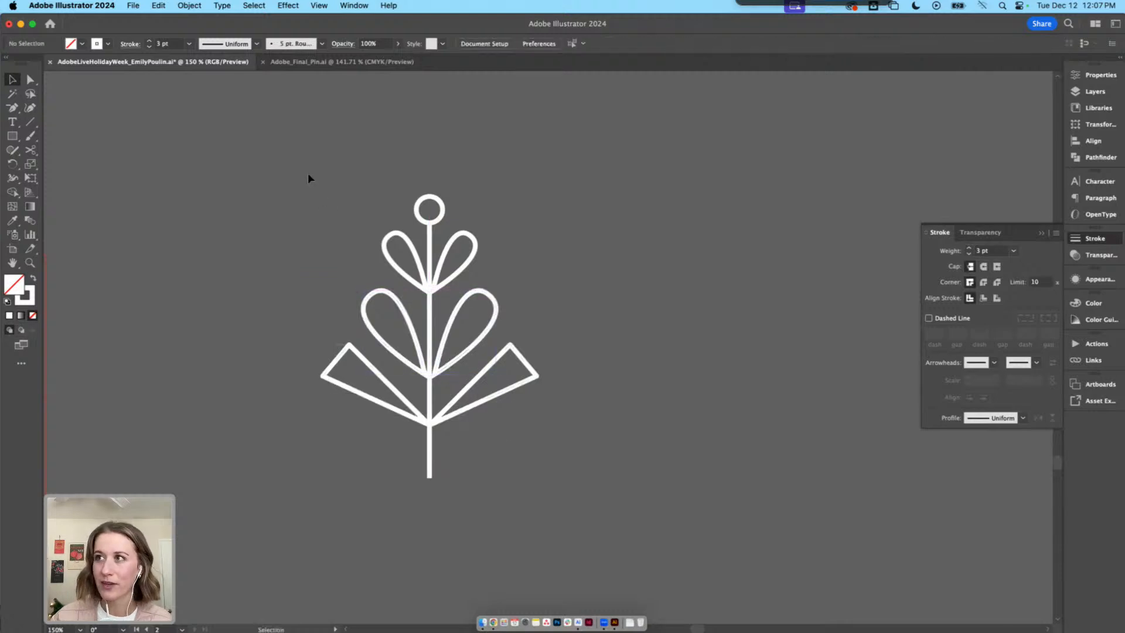
Group the whole leafy motif and apply a radial repeat to it
{"action": "left_click_drag", "start_coordinate": [309, 178], "coordinate": [597, 308]}
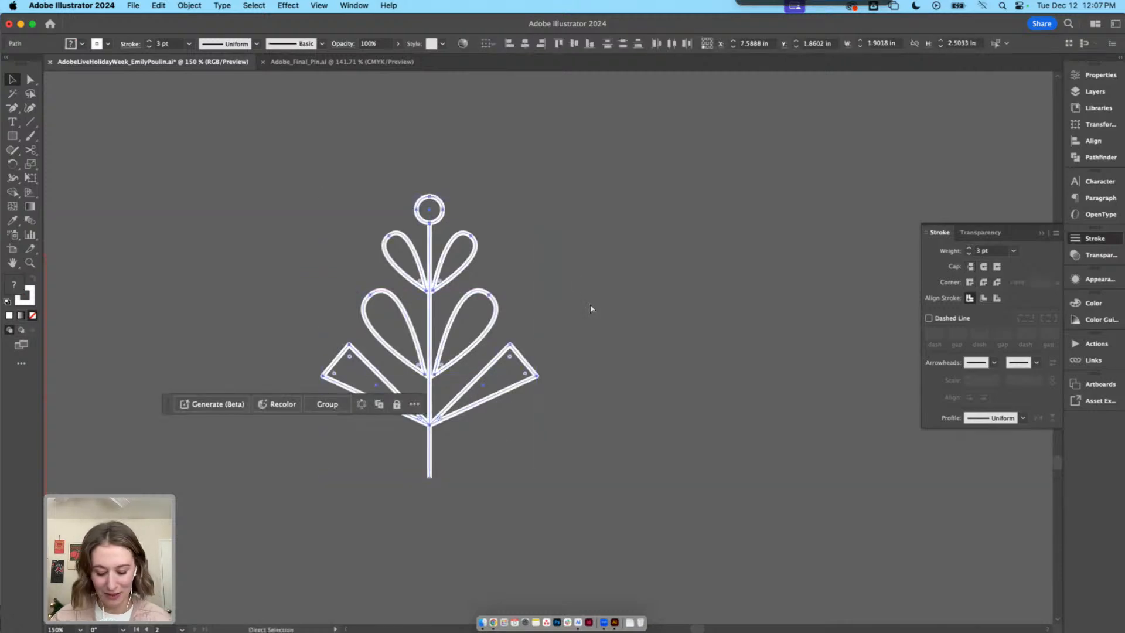
{"action": "key", "text": "super+g"}
{"action": "scroll", "coordinate": [513, 367], "scroll_direction": "down", "scroll_amount": 5}
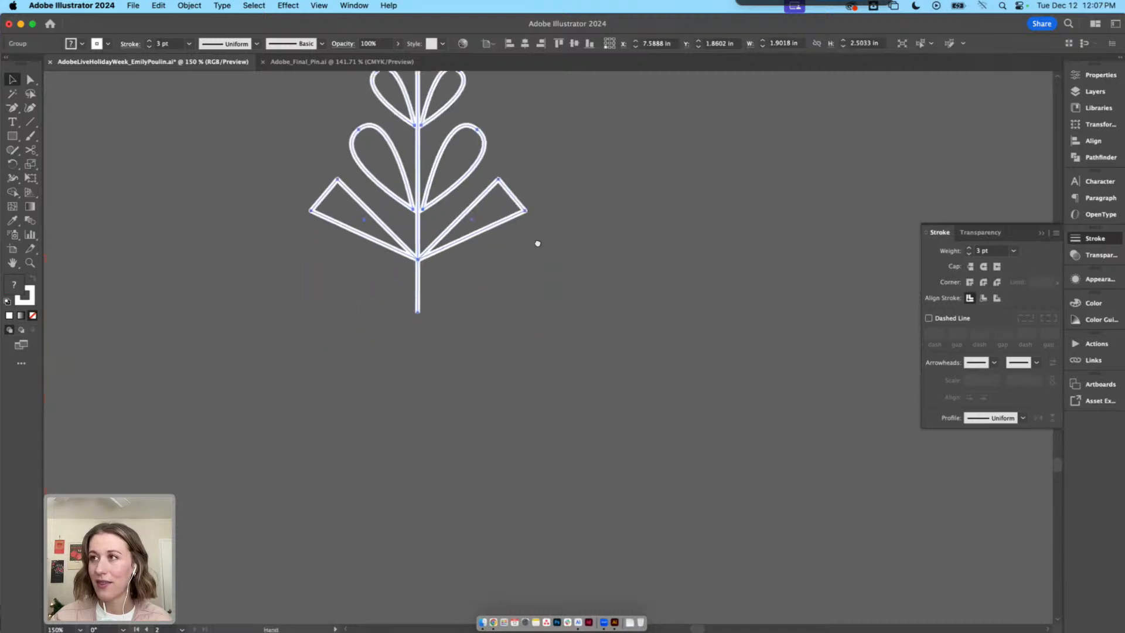
{"action": "left_click", "coordinate": [194, 6]}
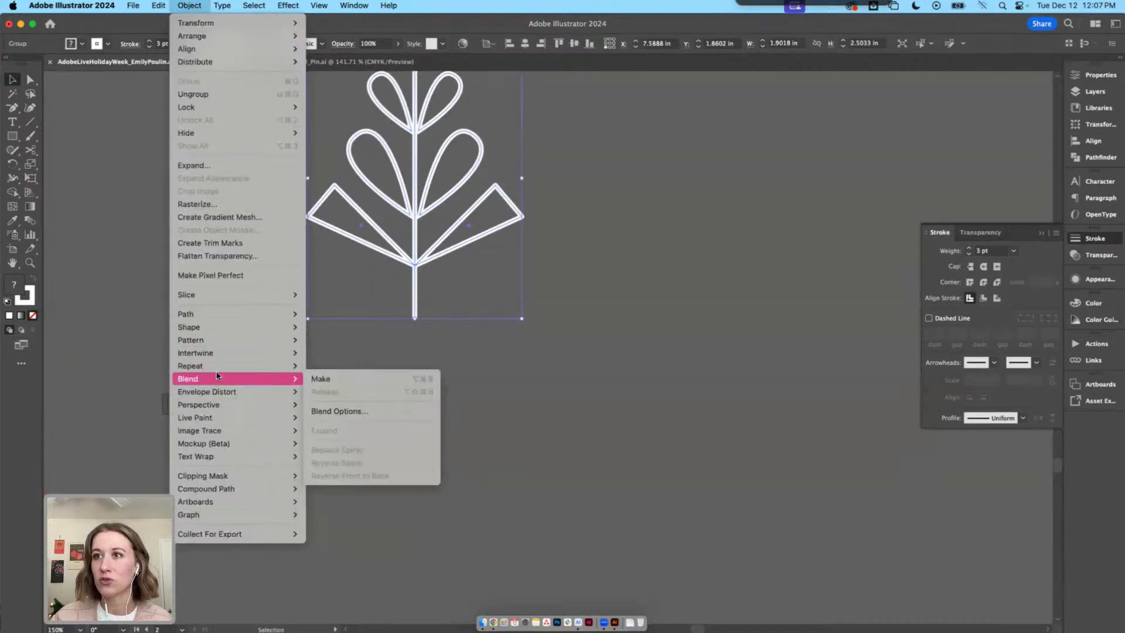
{"action": "mouse_move", "coordinate": [293, 366]}
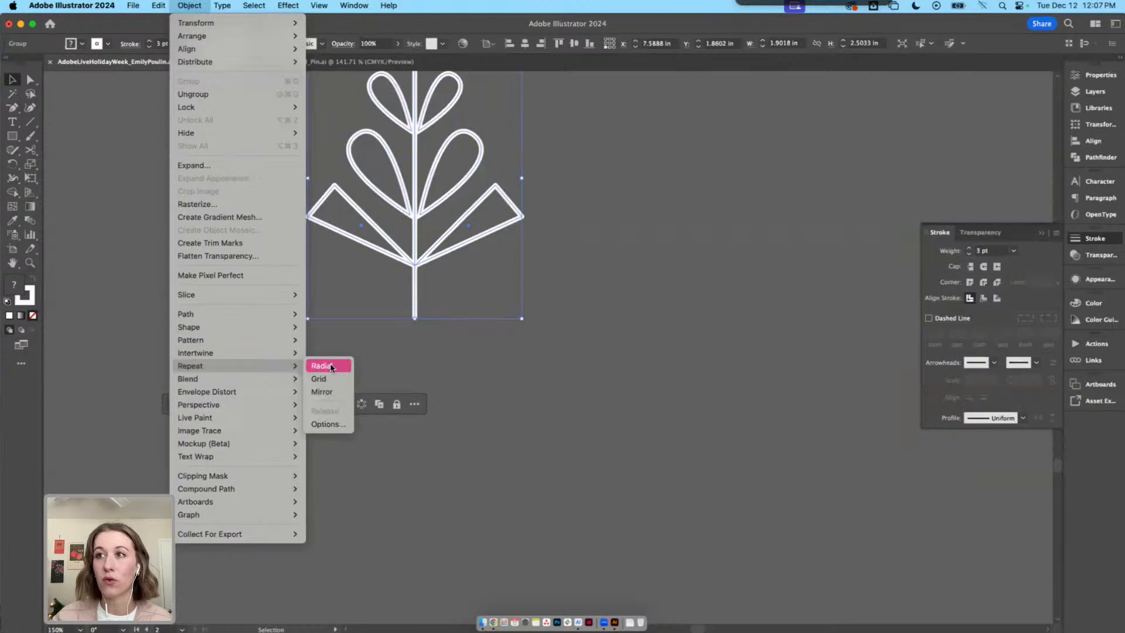
{"action": "left_click", "coordinate": [331, 366]}
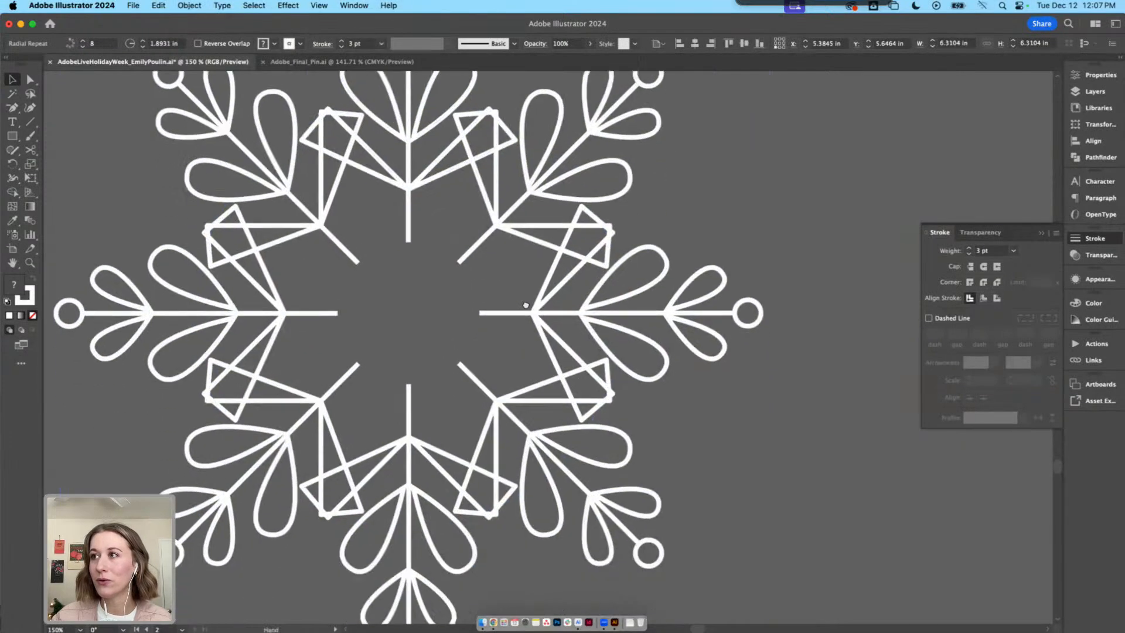
Reduce the radial repeat to seven instances and widen its radius to about 2.14 in
{"action": "left_click_drag", "start_coordinate": [526, 306], "coordinate": [523, 291]}
{"action": "key", "text": "super+minus"}
{"action": "key", "text": "super+minus"}
{"action": "left_click_drag", "start_coordinate": [644, 351], "coordinate": [555, 268]}
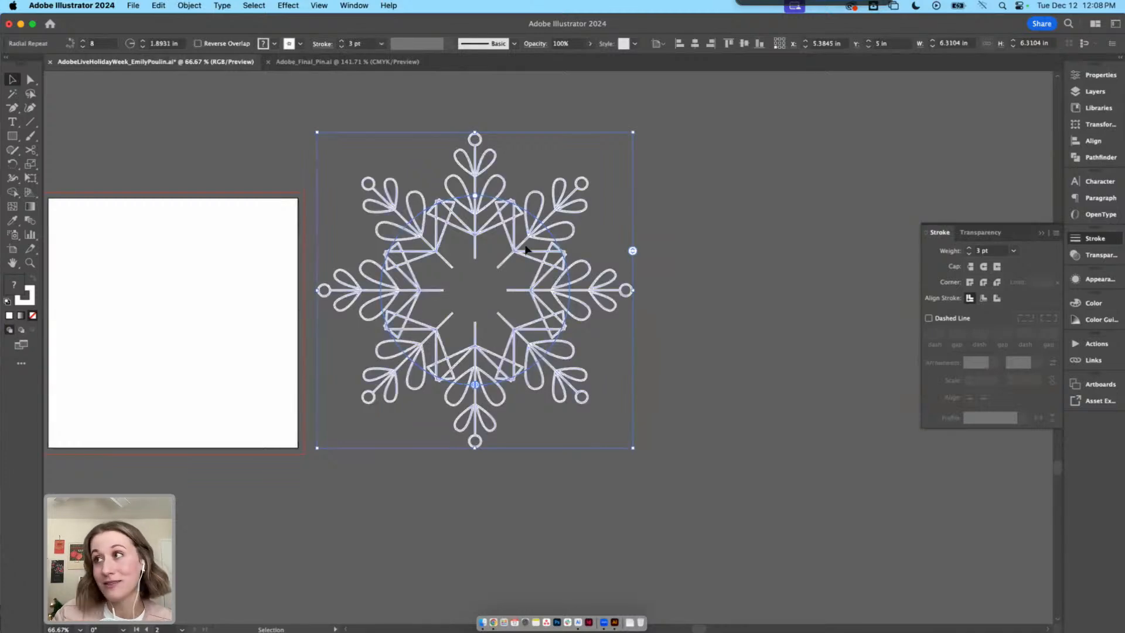
{"action": "mouse_move", "coordinate": [633, 251]}
{"action": "left_mouse_down"}
{"action": "mouse_move", "coordinate": [632, 232]}
{"action": "mouse_move", "coordinate": [633, 283]}
{"action": "mouse_move", "coordinate": [633, 246]}
{"action": "left_mouse_up"}
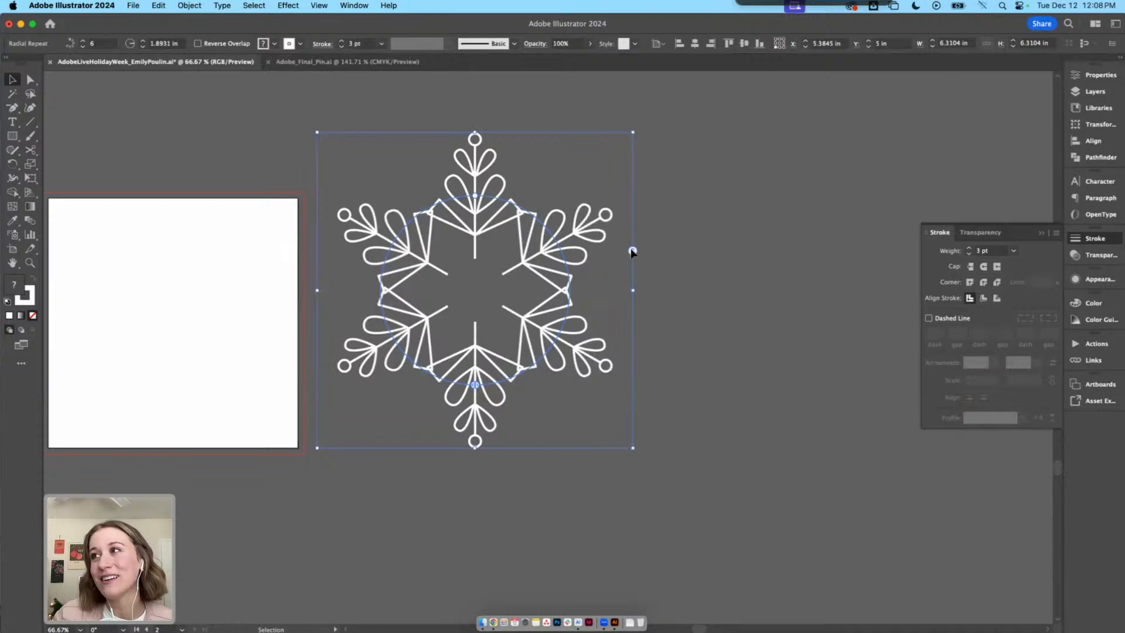
{"action": "mouse_move", "coordinate": [633, 252]}
{"action": "left_mouse_down"}
{"action": "mouse_move", "coordinate": [631, 230]}
{"action": "mouse_move", "coordinate": [633, 261]}
{"action": "mouse_move", "coordinate": [632, 251]}
{"action": "left_mouse_up"}
{"action": "left_click_drag", "start_coordinate": [468, 198], "coordinate": [446, 240]}
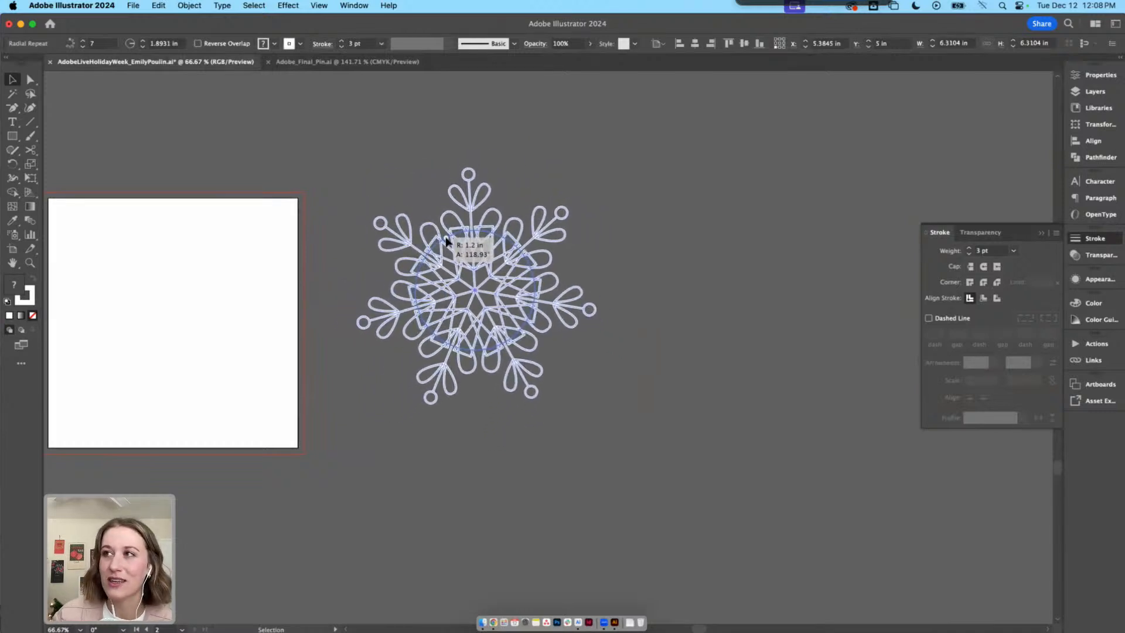
{"action": "left_click_drag", "start_coordinate": [446, 240], "coordinate": [422, 201]}
Set the radial repeat to six instances and rotate the snowflake so one arm points upward
{"action": "left_click_drag", "start_coordinate": [644, 252], "coordinate": [644, 248]}
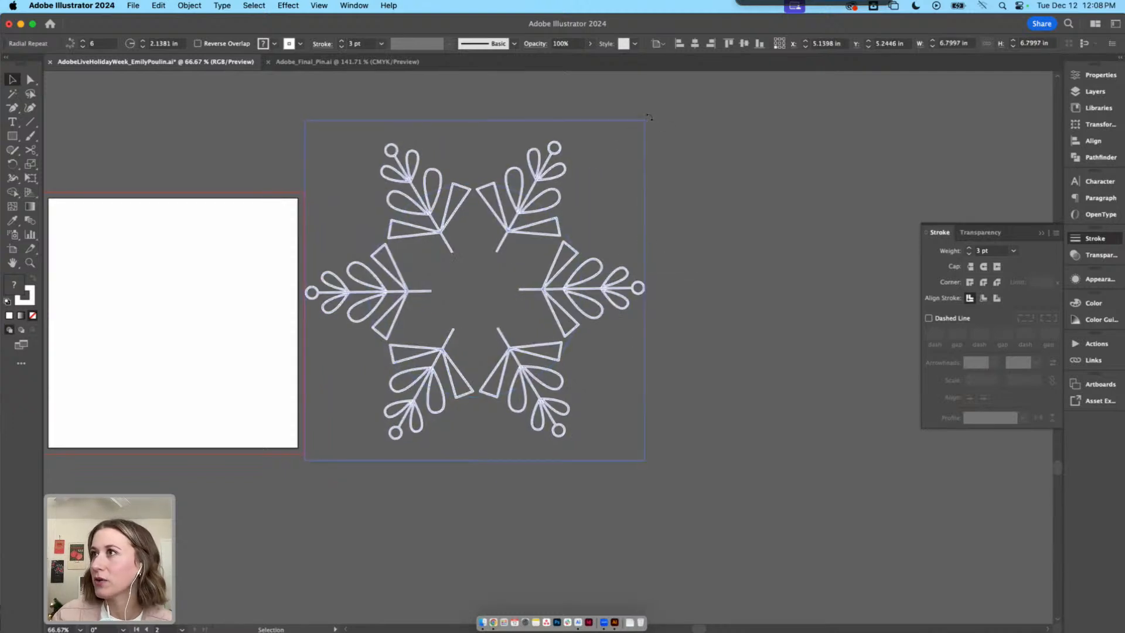
{"action": "left_click_drag", "start_coordinate": [655, 117], "coordinate": [677, 238]}
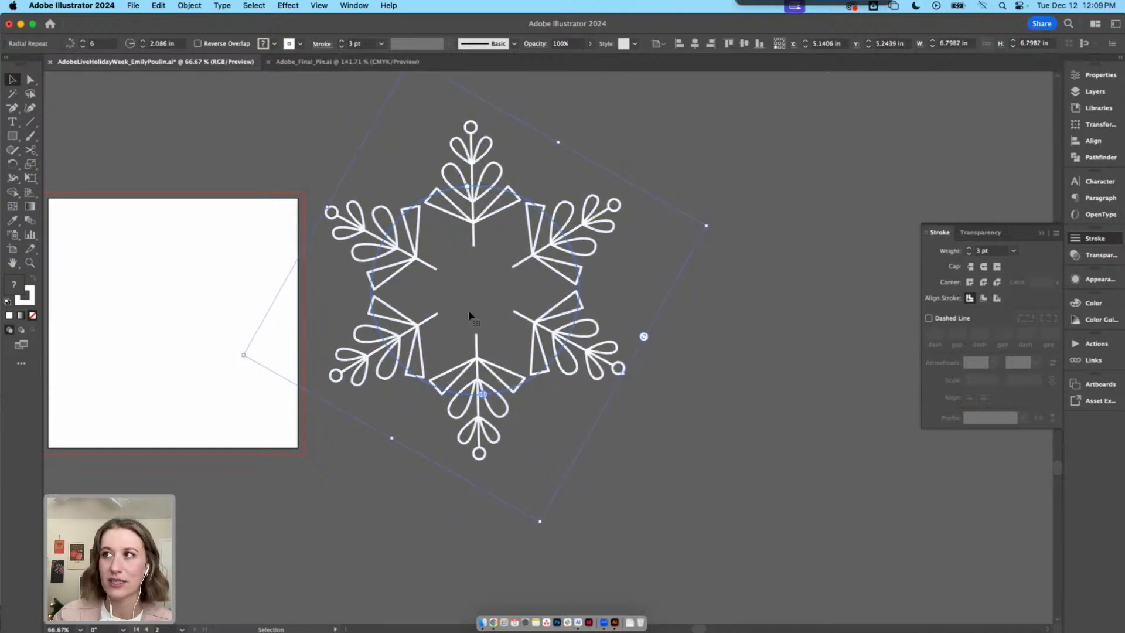
Extend the inner end of the top arm's stem straight down so all six arms meet at the snowflake's center
{"action": "left_click_drag", "start_coordinate": [484, 214], "coordinate": [533, 234]}
{"action": "left_click", "coordinate": [725, 256]}
{"action": "scroll", "coordinate": [724, 256], "scroll_direction": "right", "scroll_amount": 3}
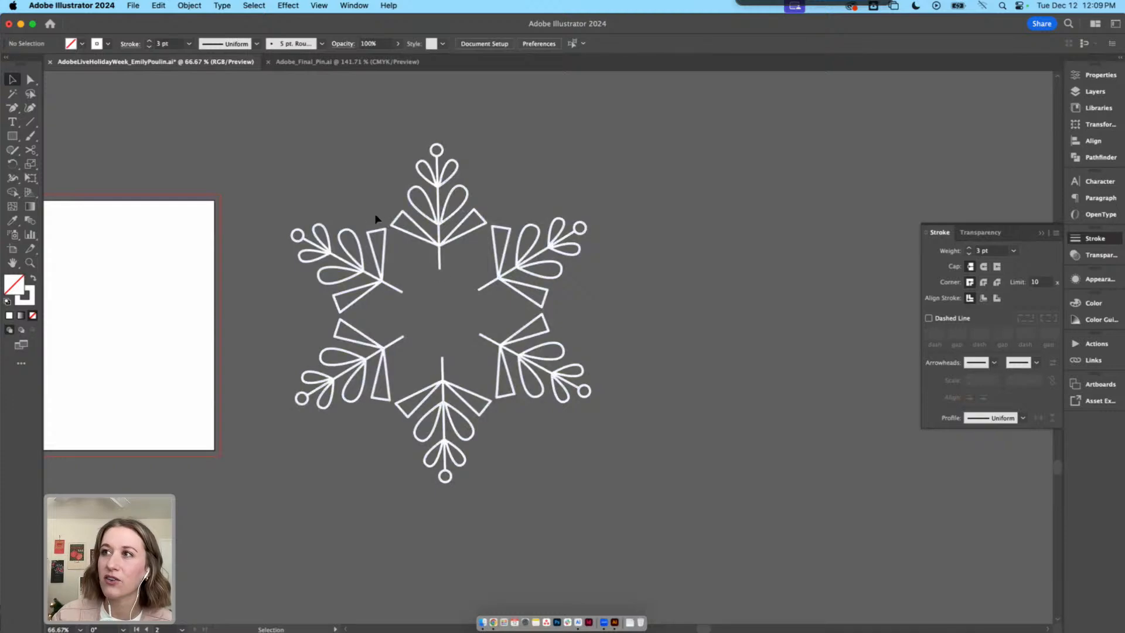
{"action": "double_click", "coordinate": [439, 244]}
{"action": "key", "text": "a"}
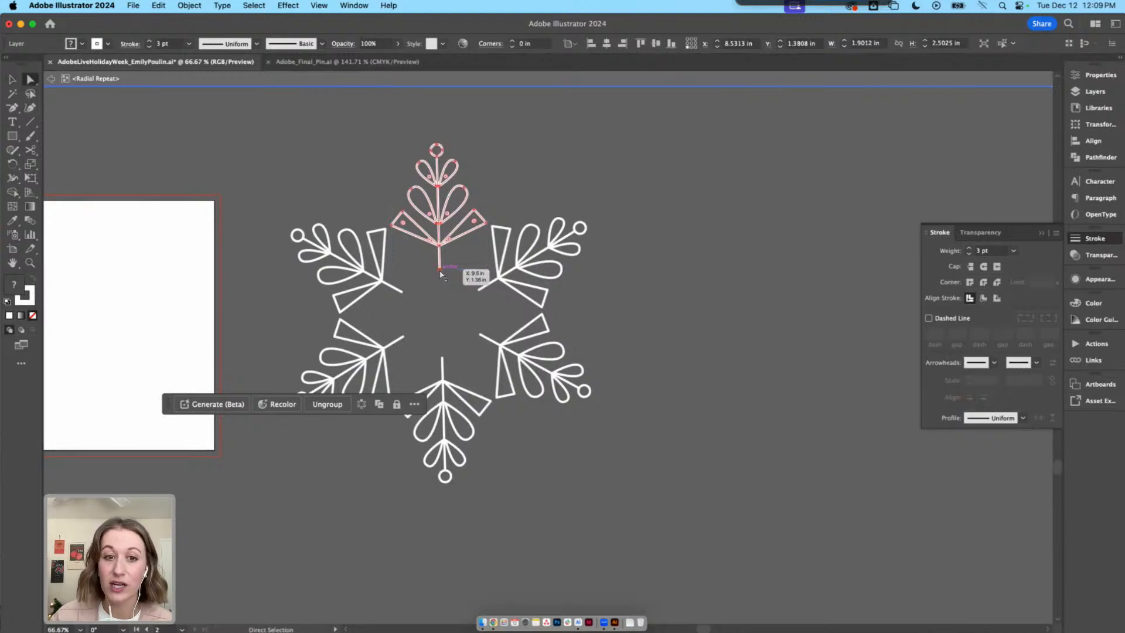
{"action": "left_click_drag", "start_coordinate": [439, 270], "coordinate": [441, 300]}
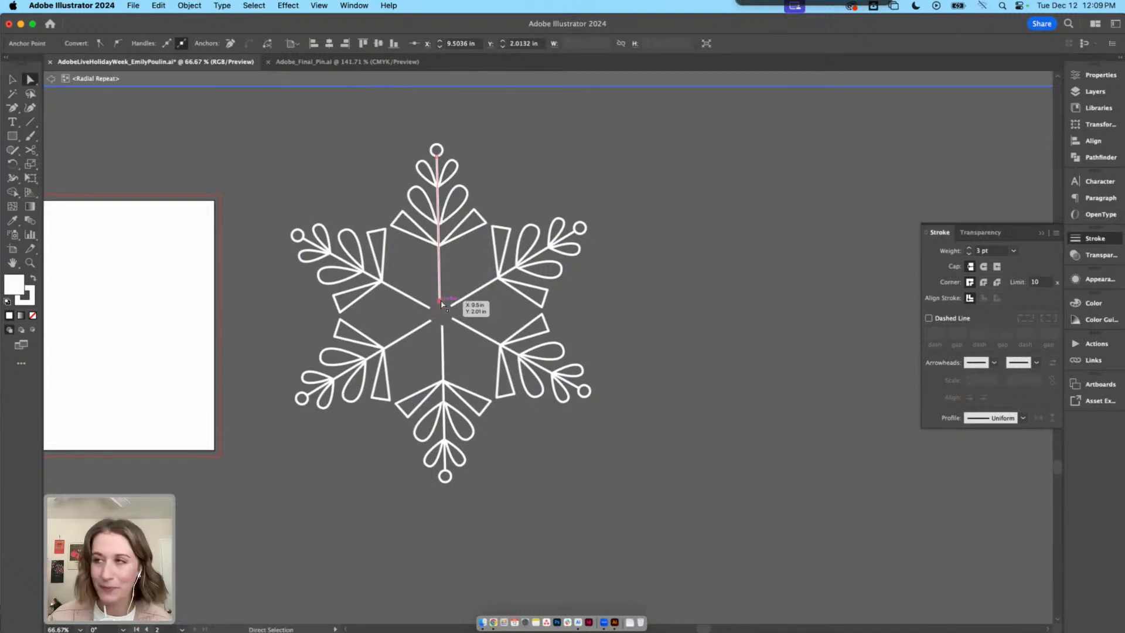
{"action": "left_click_drag", "start_coordinate": [441, 300], "coordinate": [441, 318]}
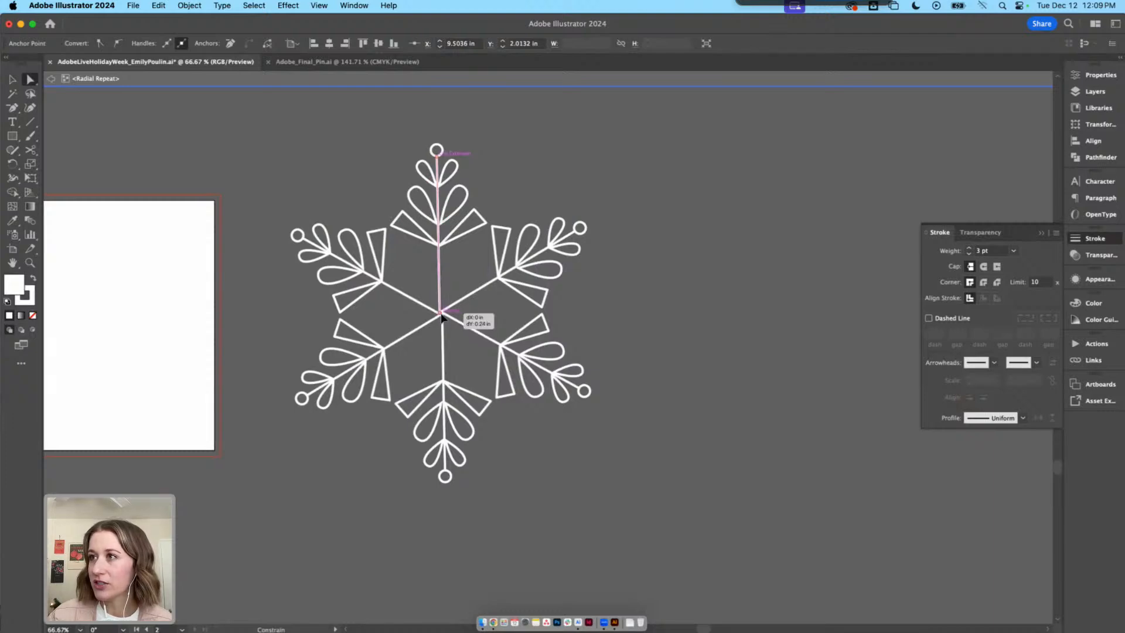
{"action": "left_click_drag", "start_coordinate": [443, 319], "coordinate": [442, 320]}
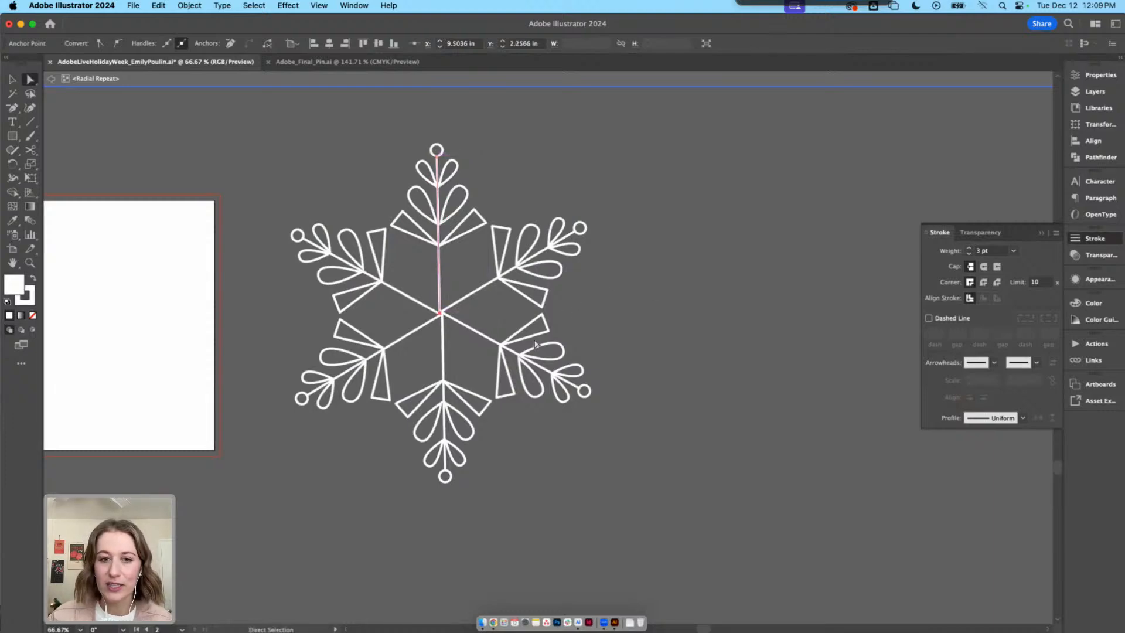
{"action": "key", "text": "v"}
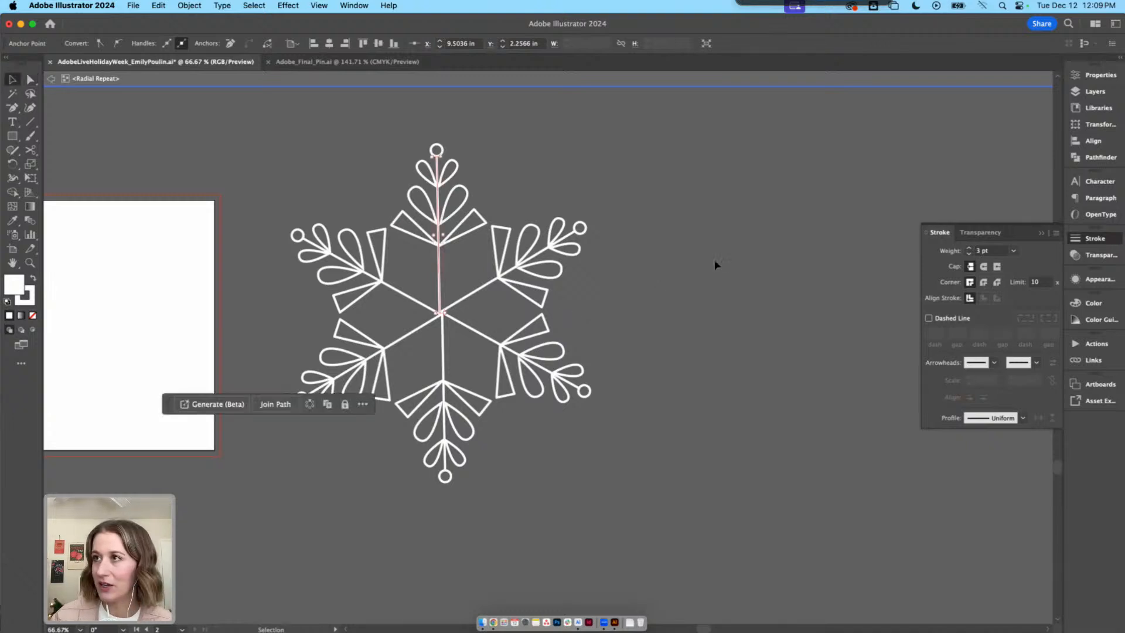
{"action": "left_click", "coordinate": [712, 263]}
Duplicate the larger pair of teardrop leaves onto the inner part of the stem, between the triangles and the snowflake's center
{"action": "left_click", "coordinate": [467, 234]}
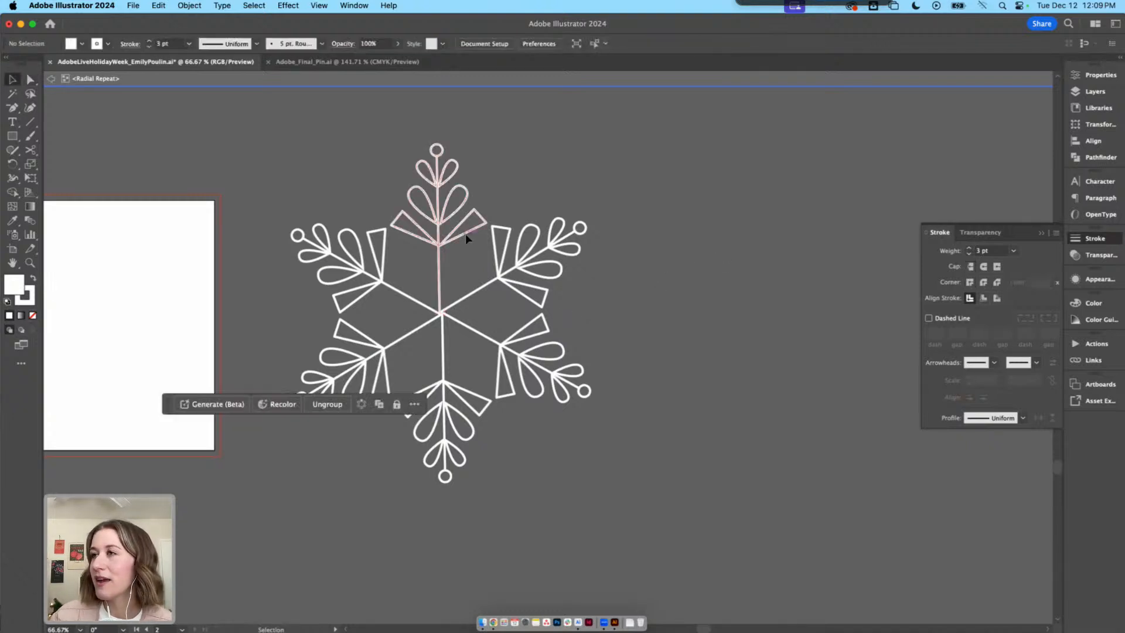
{"action": "double_click", "coordinate": [437, 241]}
{"action": "left_click", "coordinate": [437, 241]}
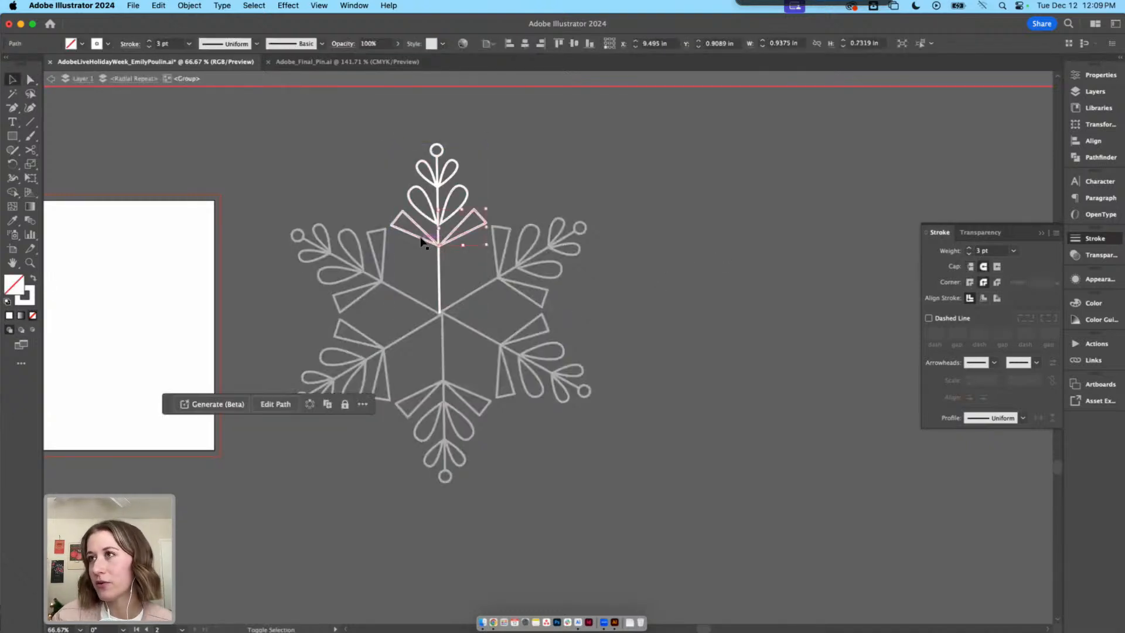
{"action": "left_click", "coordinate": [429, 195]}
{"action": "left_click", "coordinate": [428, 195]}
{"action": "left_click_drag", "start_coordinate": [429, 195], "coordinate": [457, 253]}
{"action": "double_click", "coordinate": [679, 250]}
{"action": "mouse_move", "coordinate": [645, 314]}
{"action": "left_mouse_down"}
{"action": "mouse_move", "coordinate": [646, 290]}
{"action": "mouse_move", "coordinate": [629, 269]}
{"action": "mouse_move", "coordinate": [652, 306]}
{"action": "left_mouse_up"}
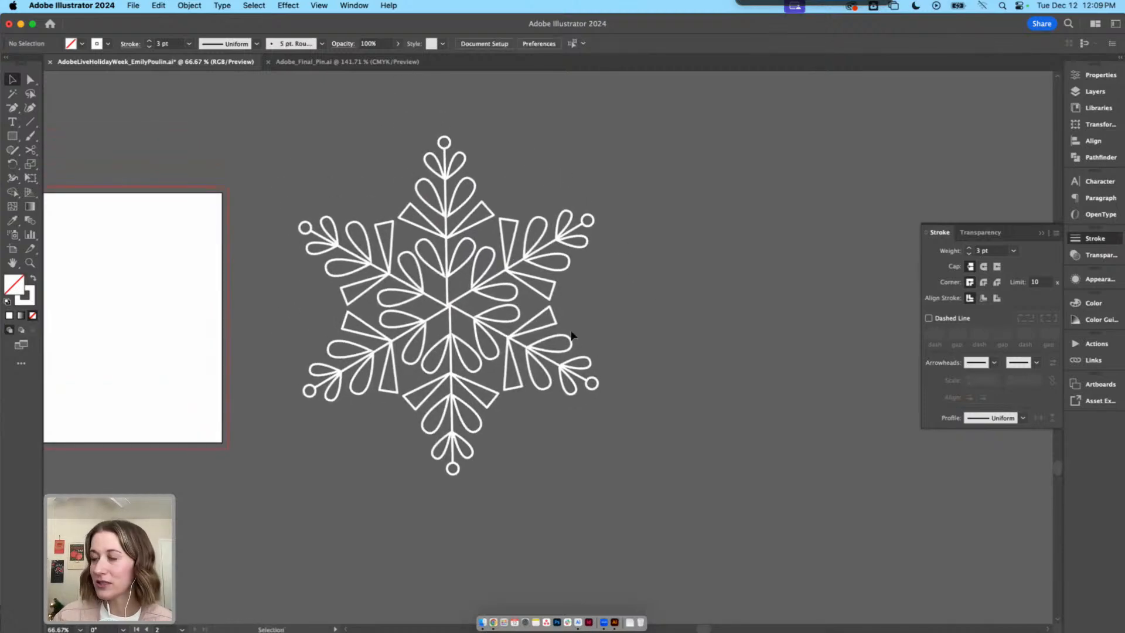
Nudge the right teardrop leaf above the triangles slightly left so its base sits on the stem
{"action": "key", "text": "super+equal"}
{"action": "key", "text": "super+equal"}
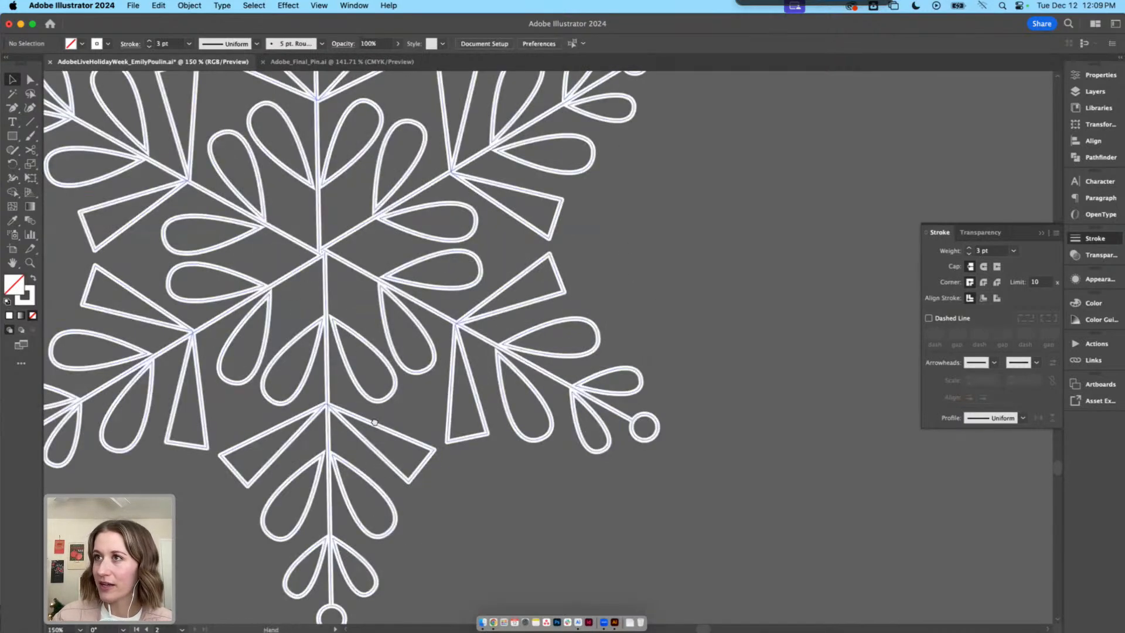
{"action": "scroll", "coordinate": [374, 422], "scroll_direction": "up", "scroll_amount": 6}
{"action": "left_click", "coordinate": [384, 243]}
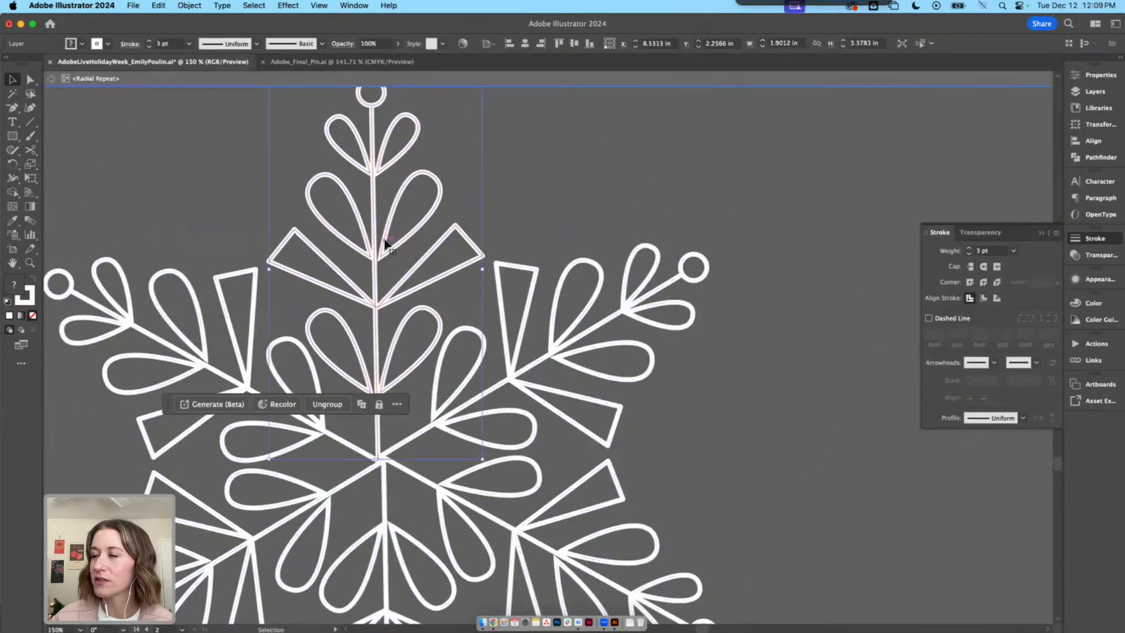
{"action": "double_click", "coordinate": [384, 243]}
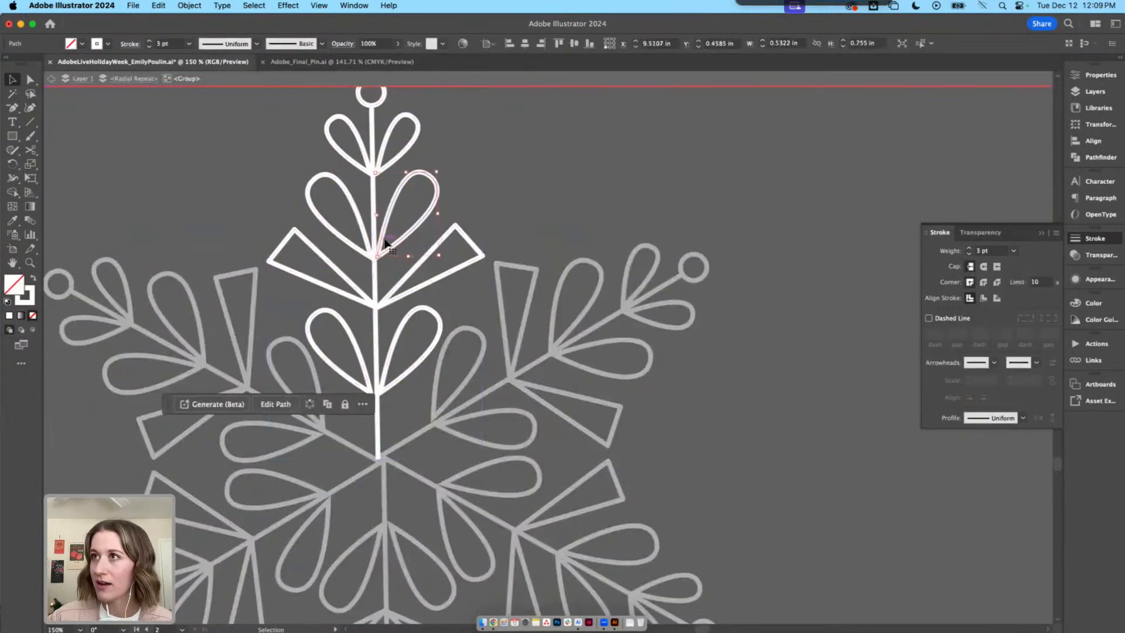
{"action": "key", "text": "Left"}
{"action": "key", "text": "Right"}
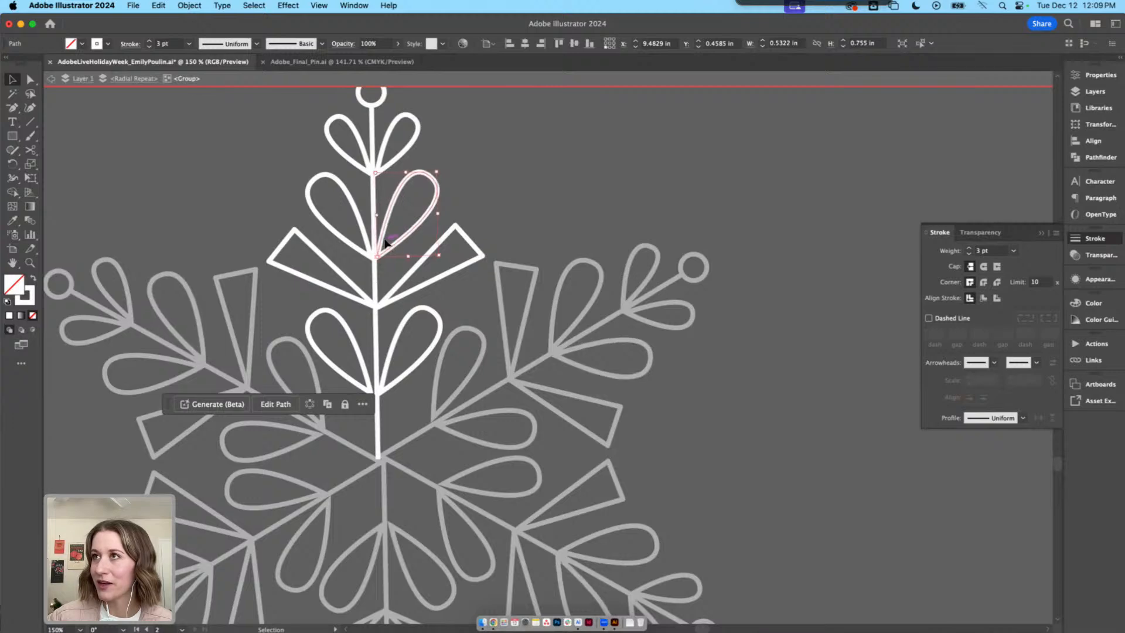
{"action": "key", "text": "Left"}
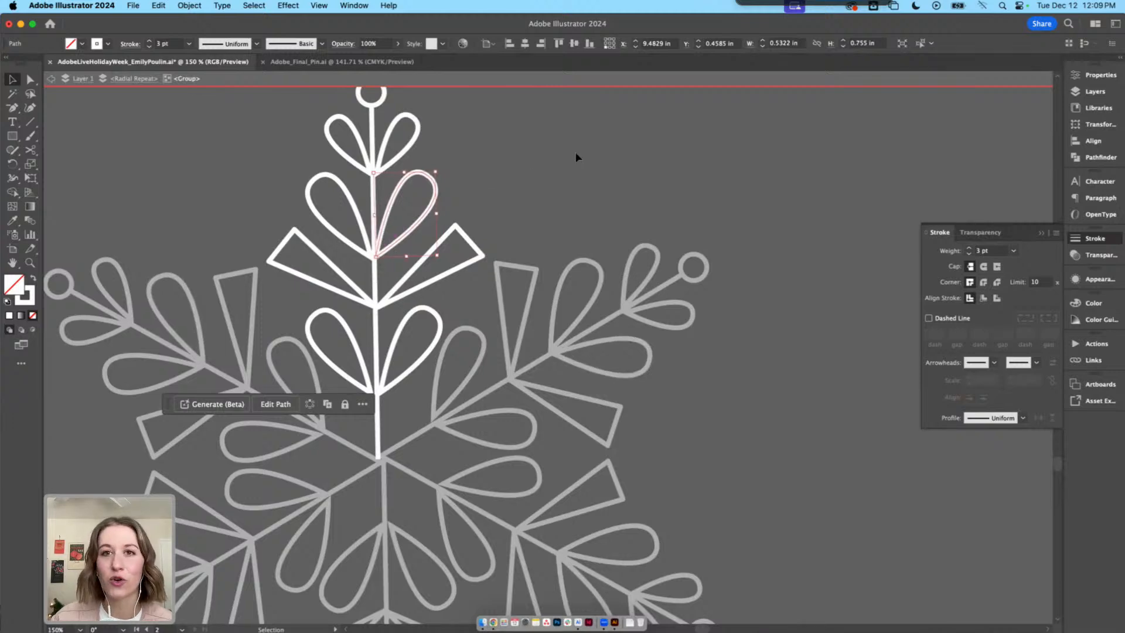
{"action": "key", "text": "Escape"}
{"action": "left_click_drag", "start_coordinate": [568, 153], "coordinate": [492, 144]}
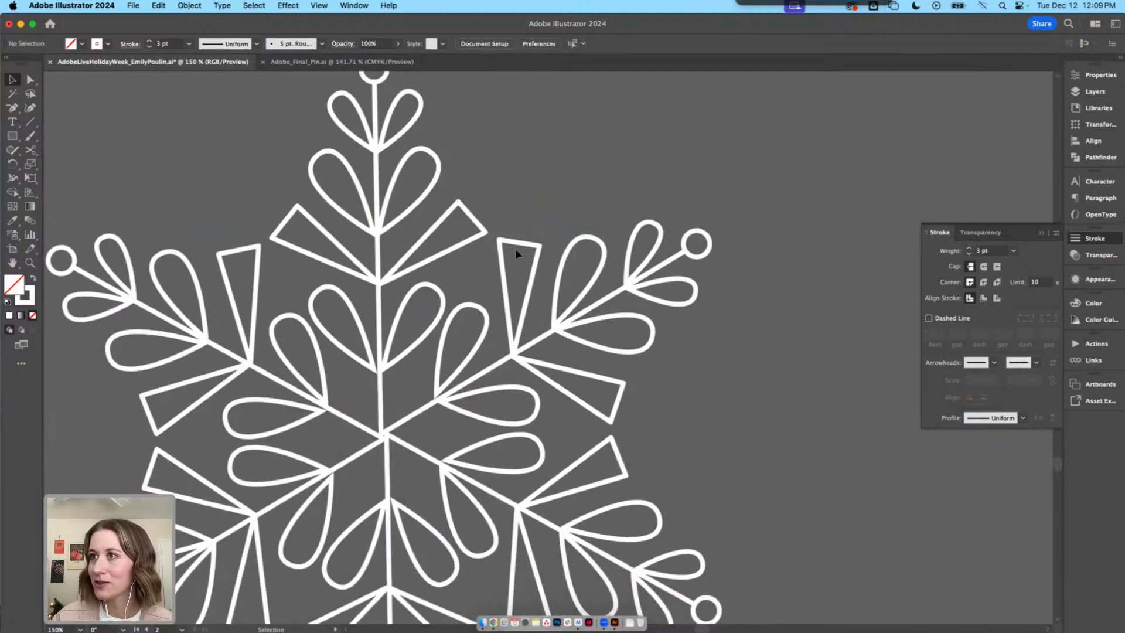
Nudge the left teardrop leaf of the innermost pair right so its base meets the stem
{"action": "double_click", "coordinate": [355, 316]}
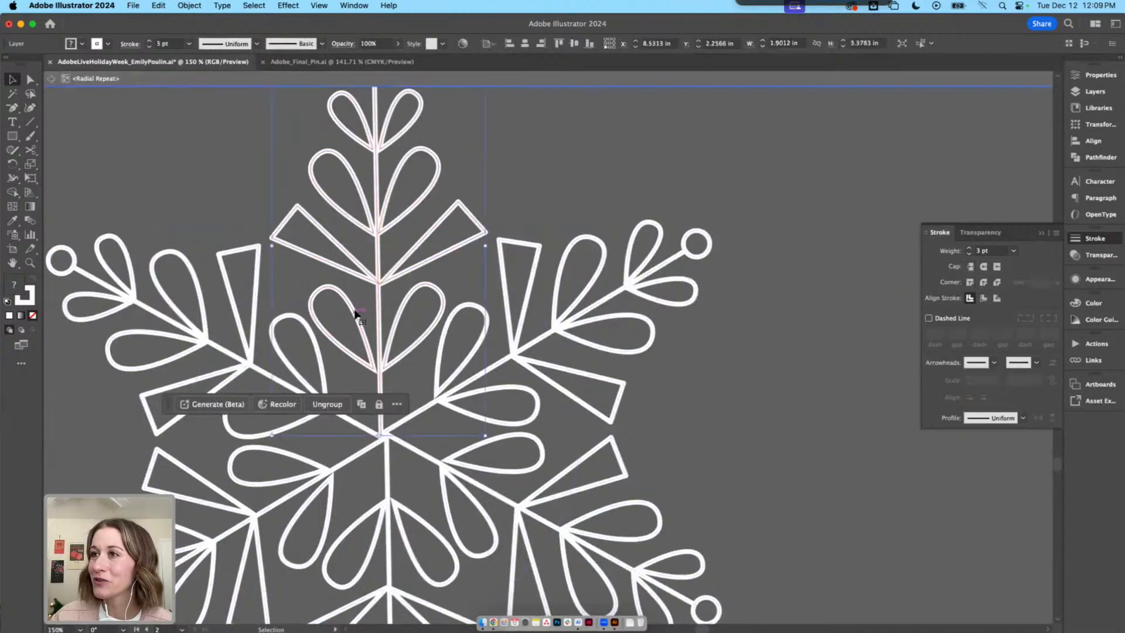
{"action": "double_click", "coordinate": [355, 315]}
{"action": "left_click", "coordinate": [355, 315]}
{"action": "key", "text": "Return"}
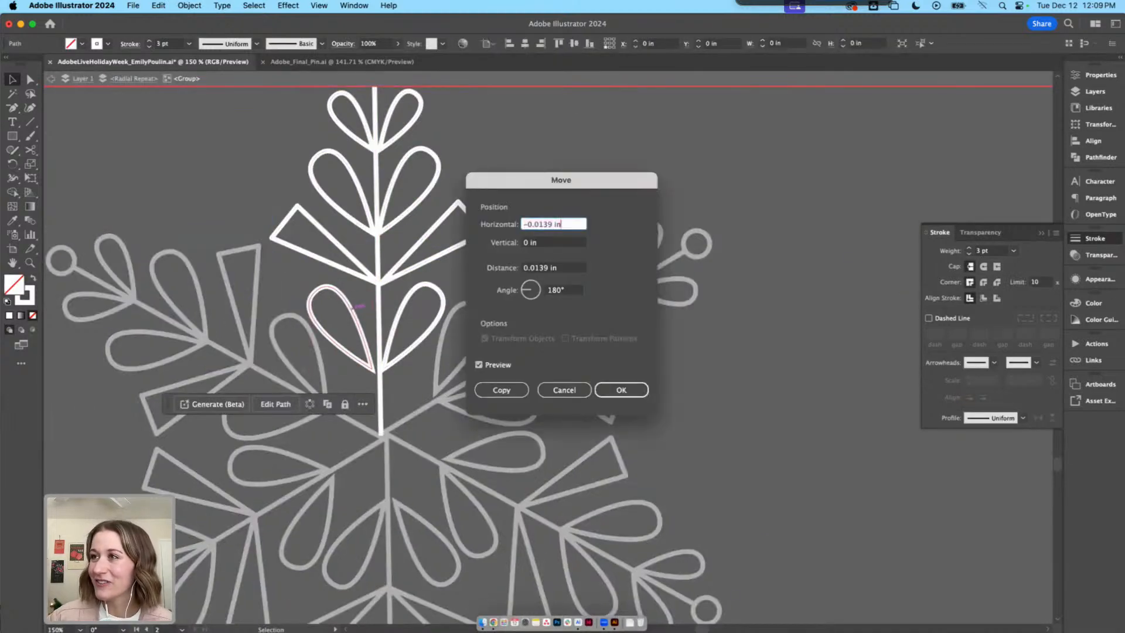
{"action": "left_click", "coordinate": [566, 389]}
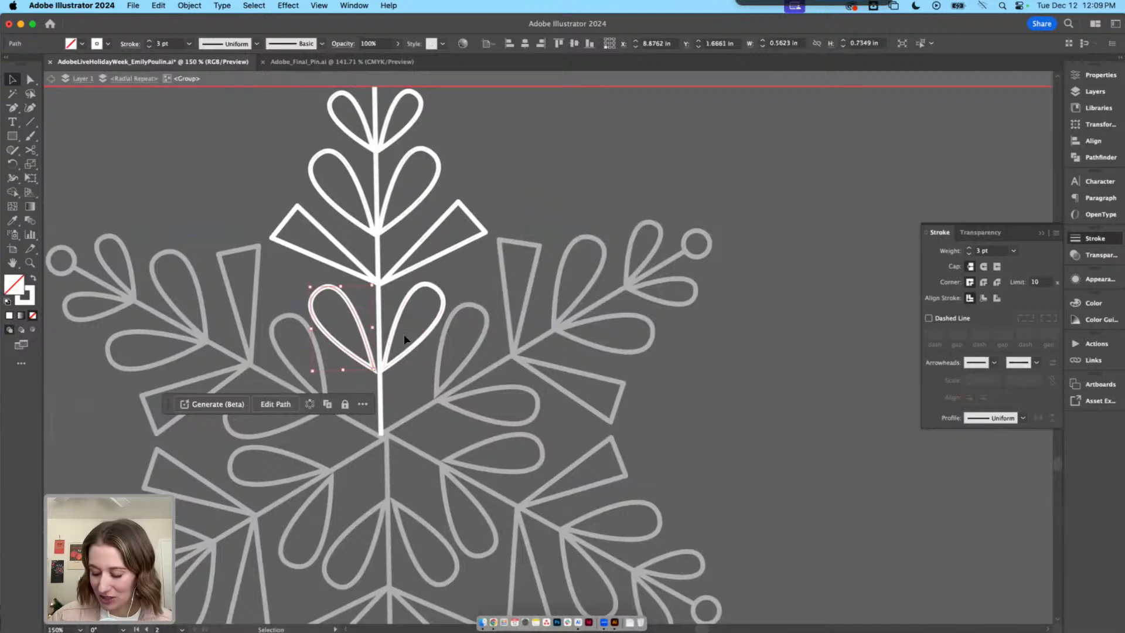
{"action": "key", "text": "Left"}
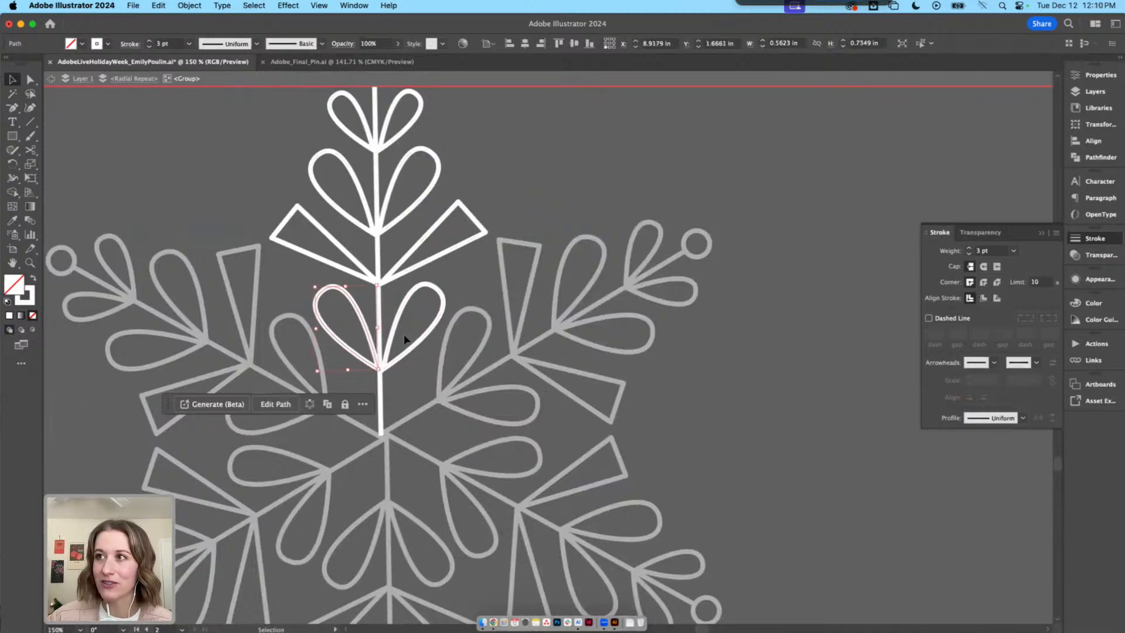
{"action": "left_click", "coordinate": [518, 156]}
Nudge the left teardrop leaf just above the triangles slightly right to close its gap with the stem
{"action": "scroll", "coordinate": [524, 155], "scroll_direction": "up", "scroll_amount": 2}
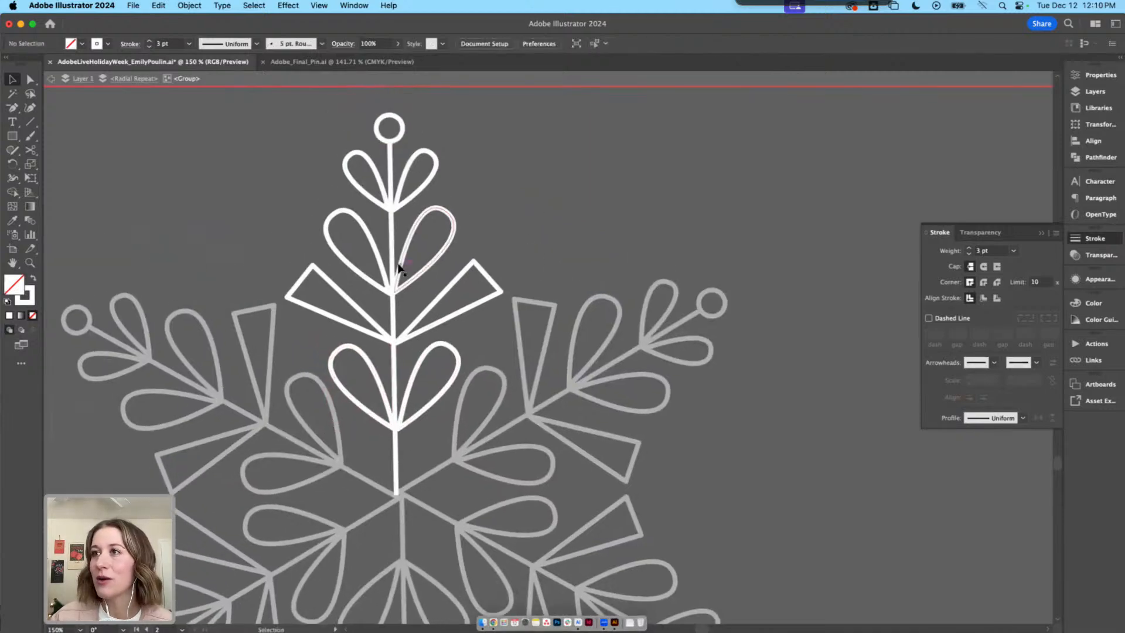
{"action": "left_click", "coordinate": [362, 226]}
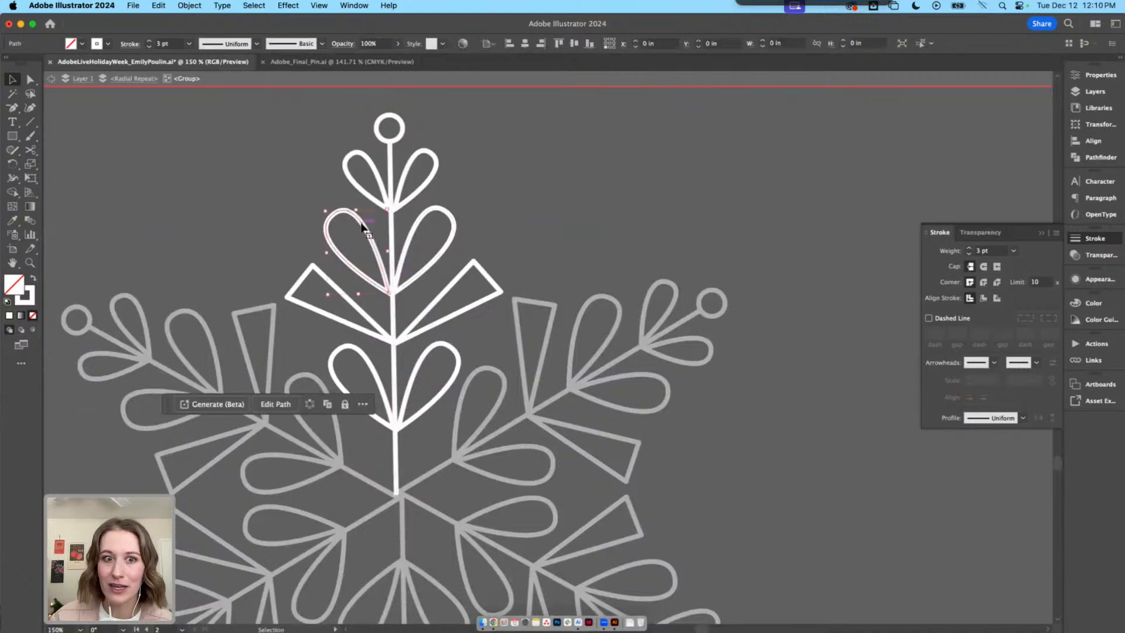
{"action": "key", "text": "Right"}
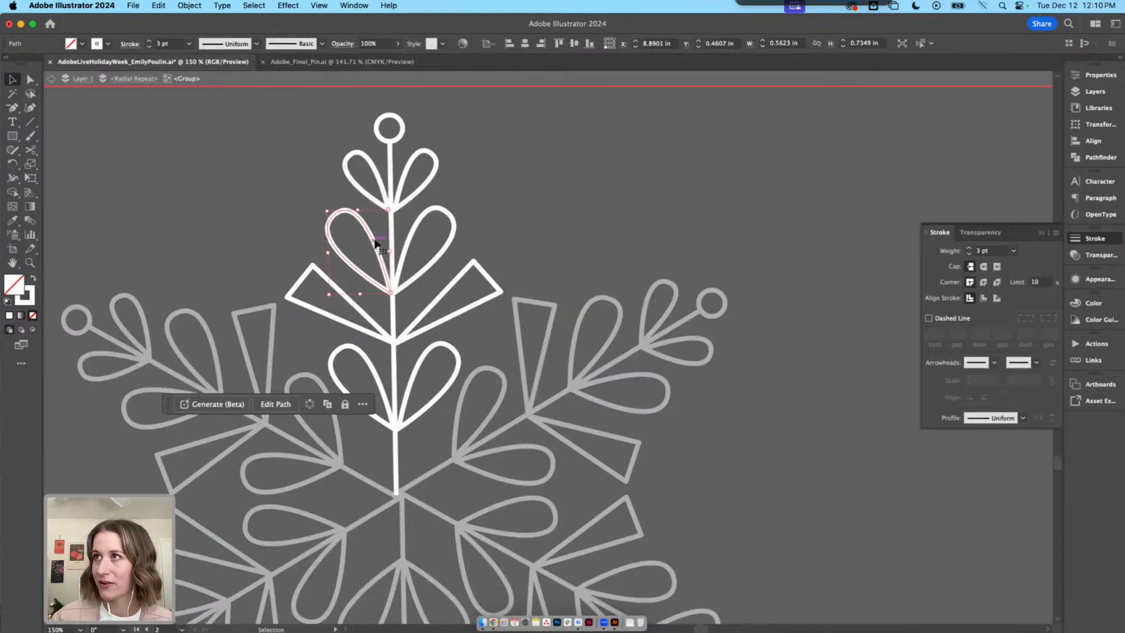
{"action": "left_click", "coordinate": [632, 166]}
{"action": "key", "text": "super+minus"}
{"action": "key", "text": "super+minus"}
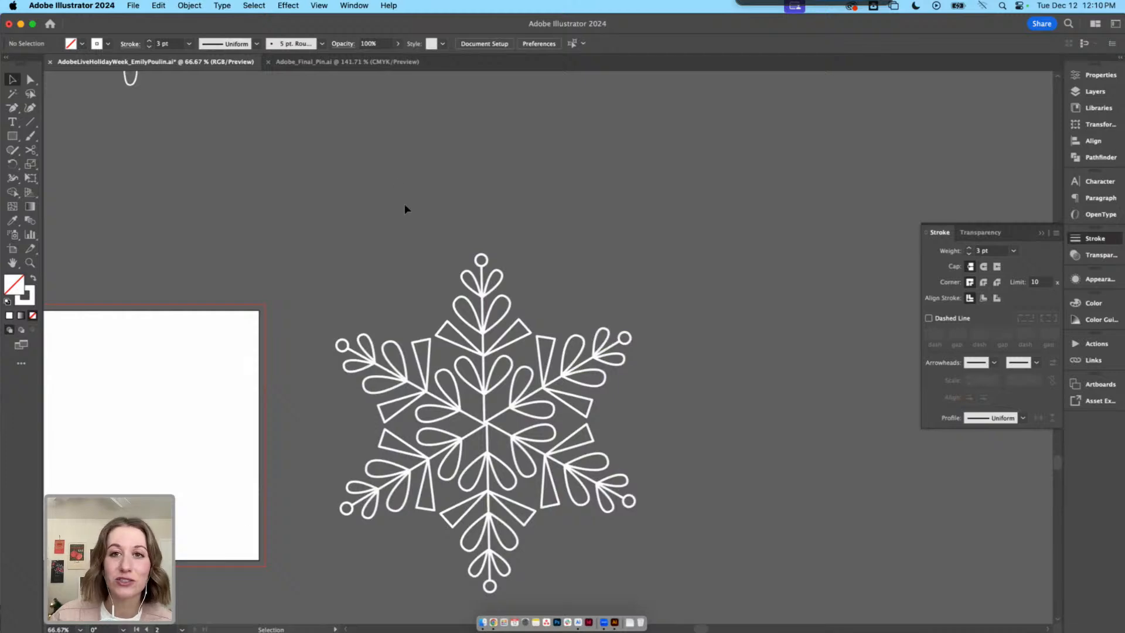
Fully round the upper outer corner of both triangles on the top arm to turn them into curved leaves
{"action": "scroll", "coordinate": [402, 233], "scroll_direction": "up", "scroll_amount": 10}
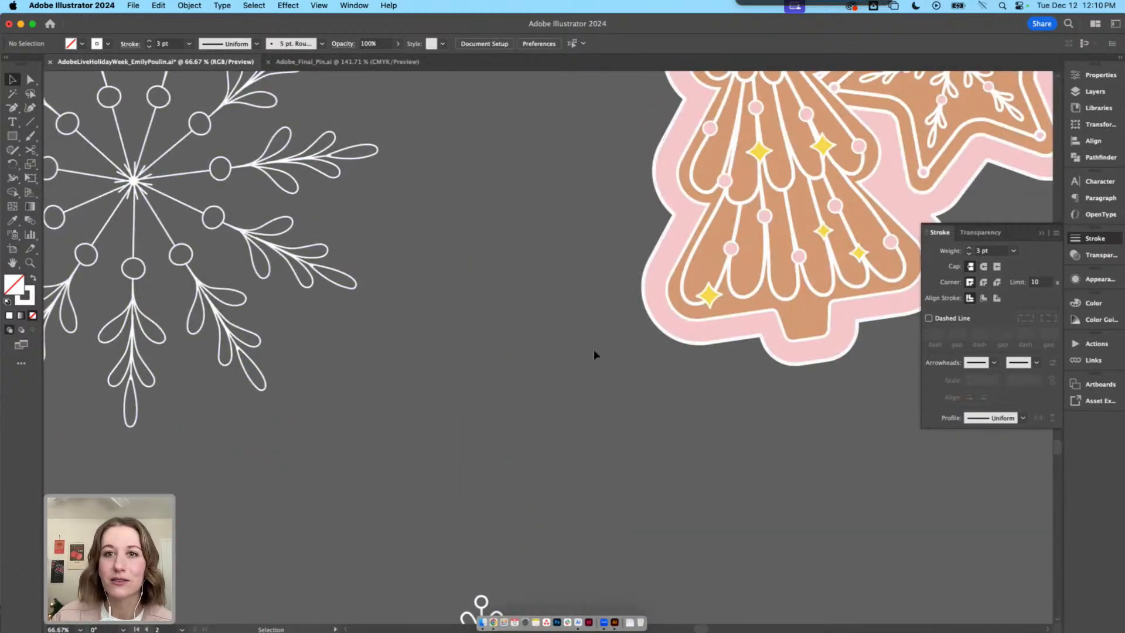
{"action": "scroll", "coordinate": [568, 351], "scroll_direction": "down", "scroll_amount": 12}
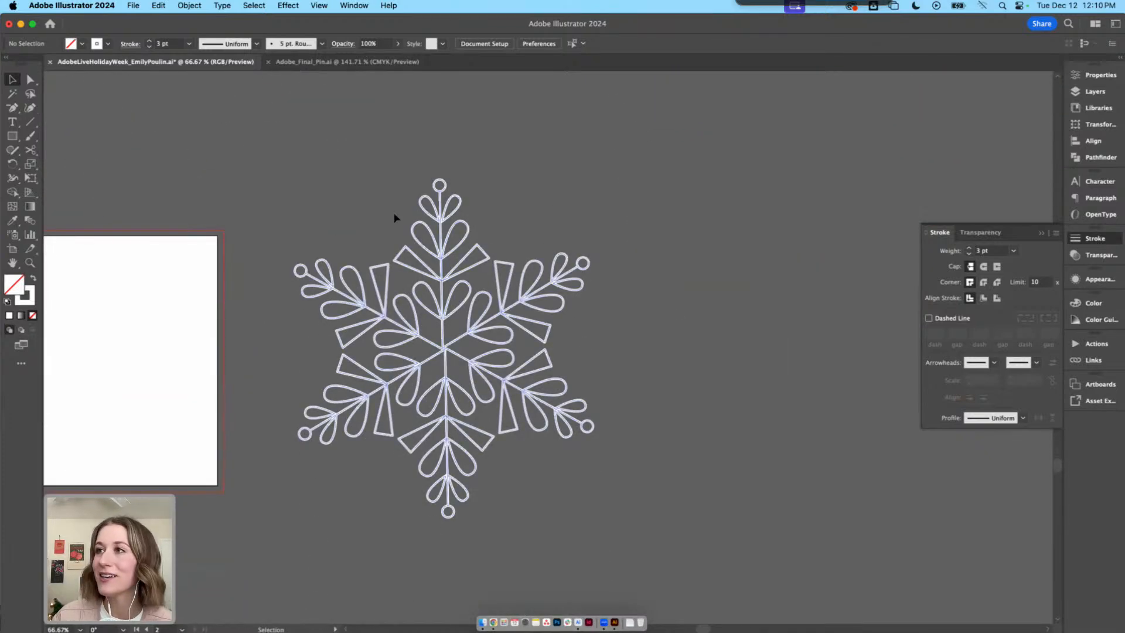
{"action": "double_click", "coordinate": [463, 273]}
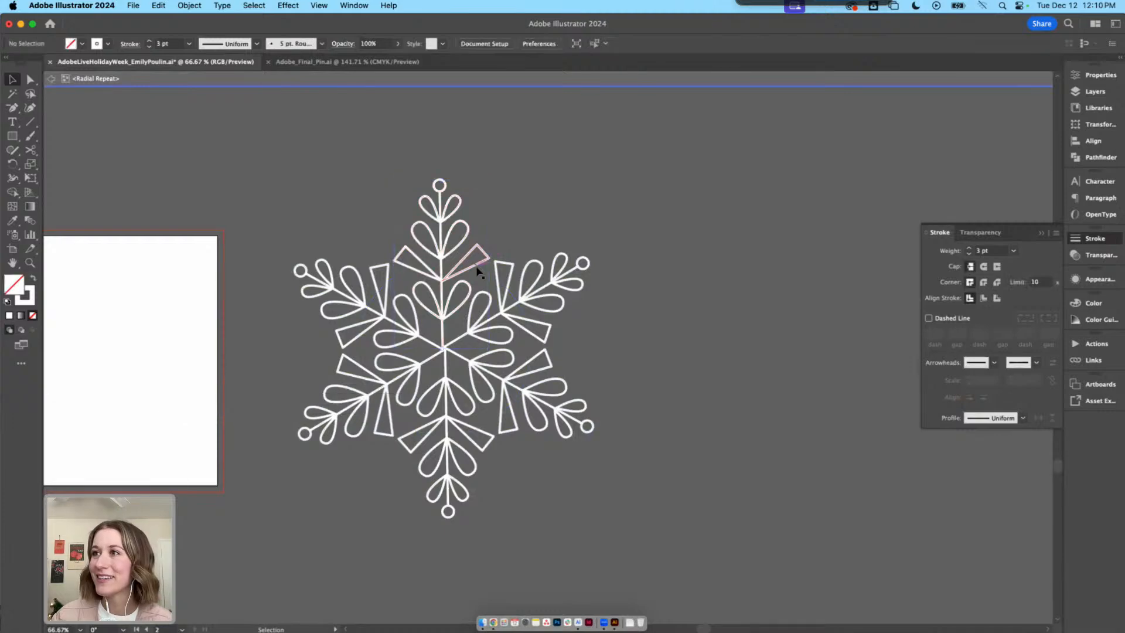
{"action": "double_click", "coordinate": [479, 272]}
{"action": "left_click", "coordinate": [485, 260]}
{"action": "key", "text": "super+equal"}
{"action": "key", "text": "super+equal"}
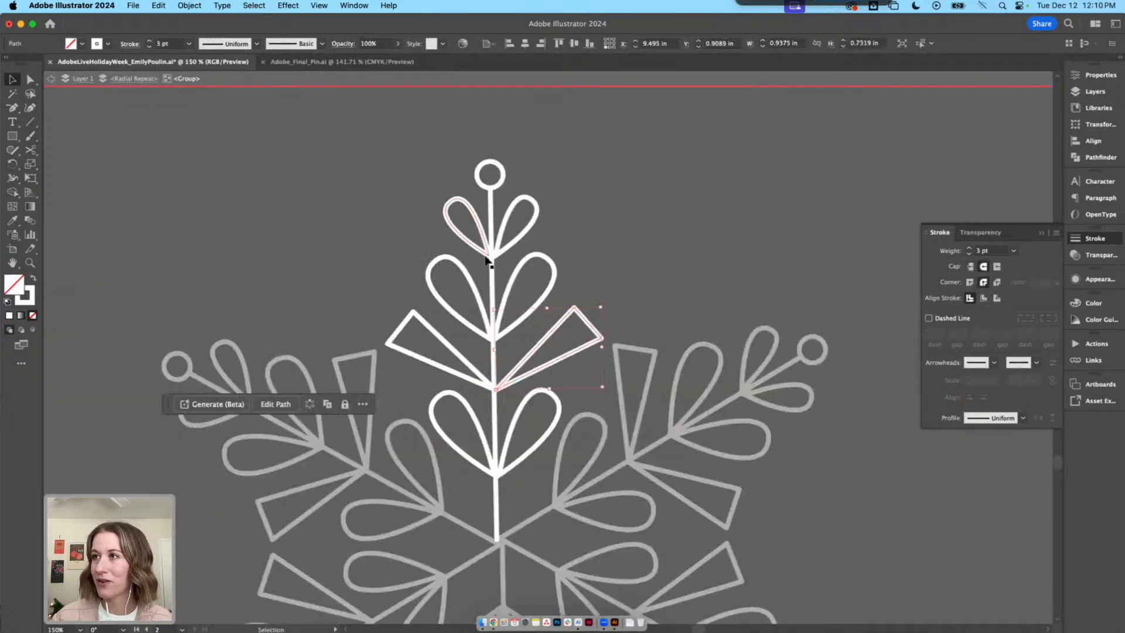
{"action": "key", "text": "a"}
{"action": "left_click", "coordinate": [573, 308]}
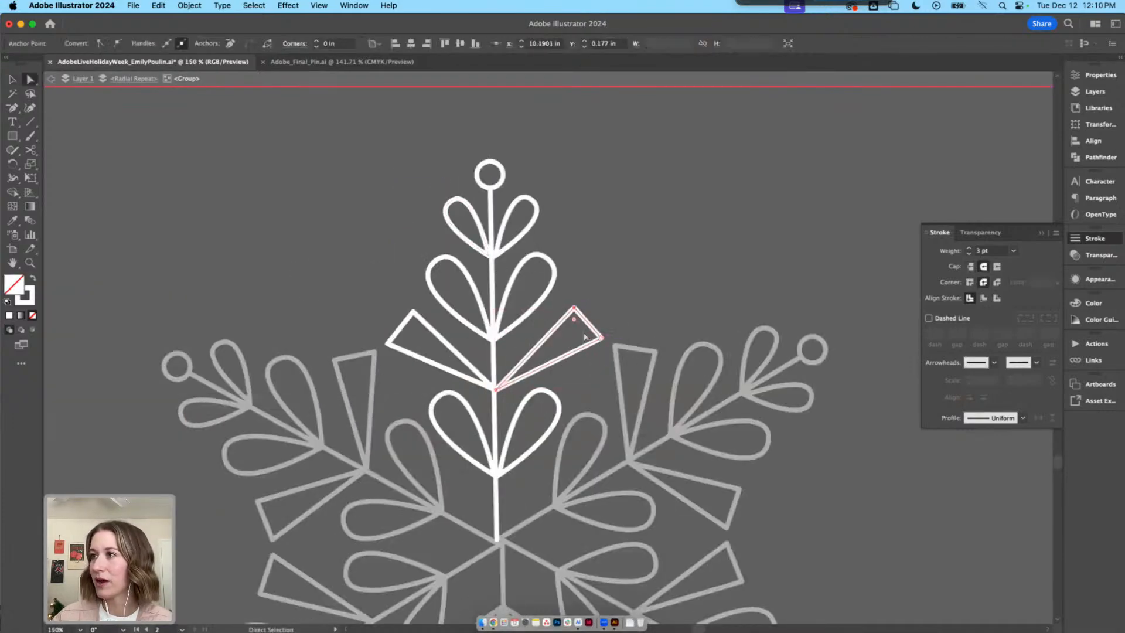
{"action": "left_click_drag", "start_coordinate": [573, 320], "coordinate": [574, 486]}
{"action": "left_click", "coordinate": [554, 316]}
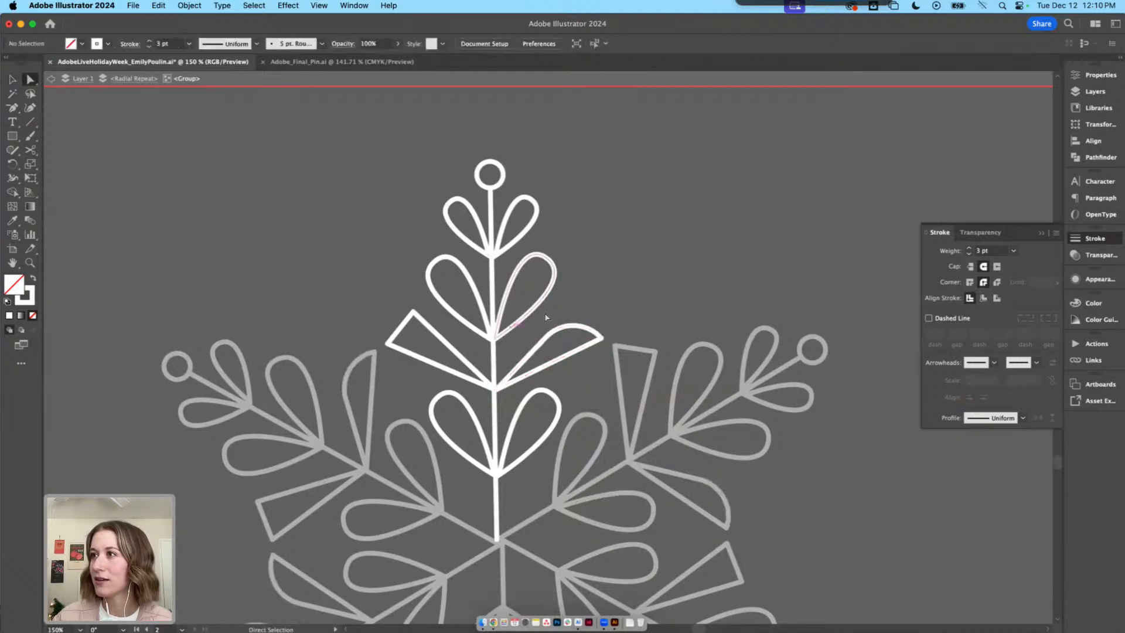
{"action": "left_click", "coordinate": [413, 312]}
{"action": "left_click_drag", "start_coordinate": [413, 322], "coordinate": [404, 472]}
{"action": "left_click", "coordinate": [331, 194]}
Rotate the right curved leaf counterclockwise into a steeper angle, keeping its base near the stem
{"action": "scroll", "coordinate": [329, 191], "scroll_direction": "down", "scroll_amount": 4}
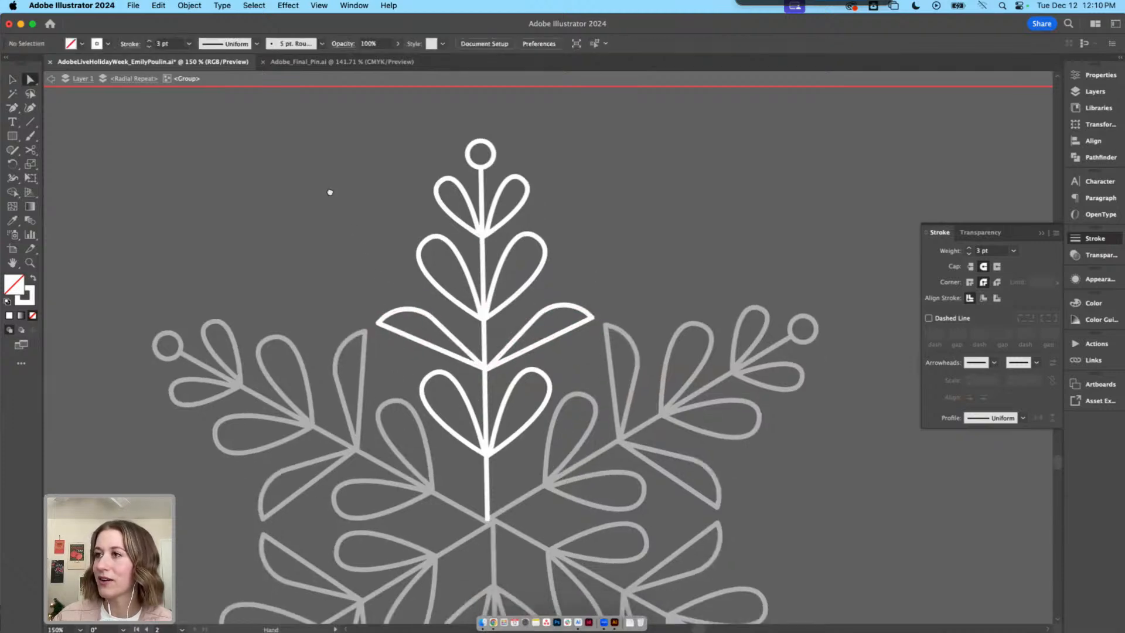
{"action": "key", "text": "v"}
{"action": "left_click", "coordinate": [536, 234]}
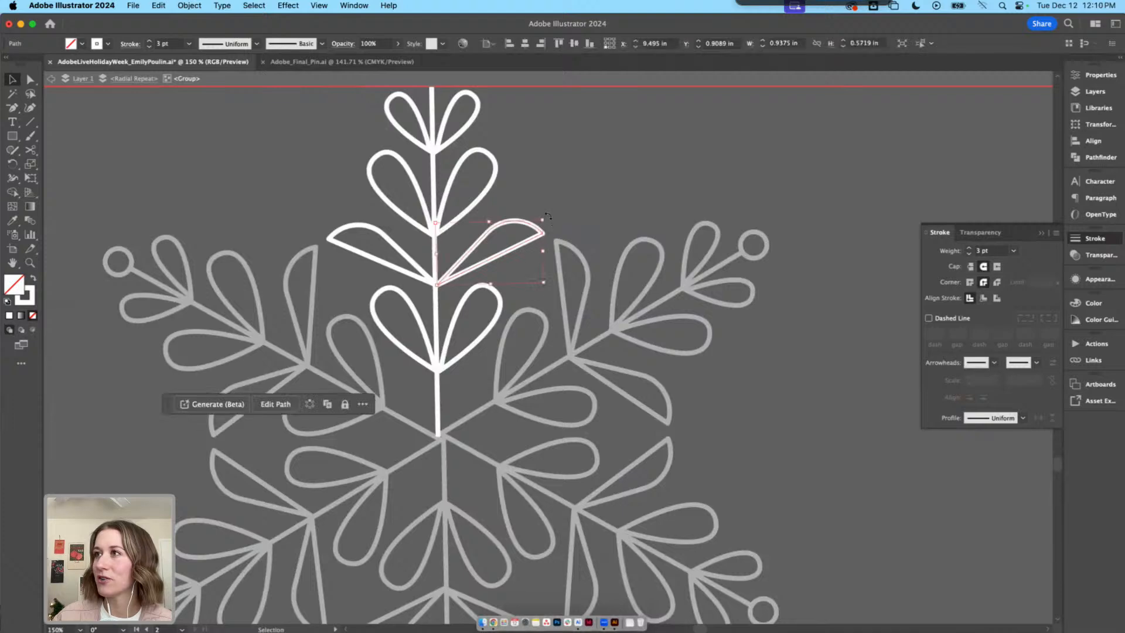
{"action": "left_click_drag", "start_coordinate": [548, 219], "coordinate": [507, 228]}
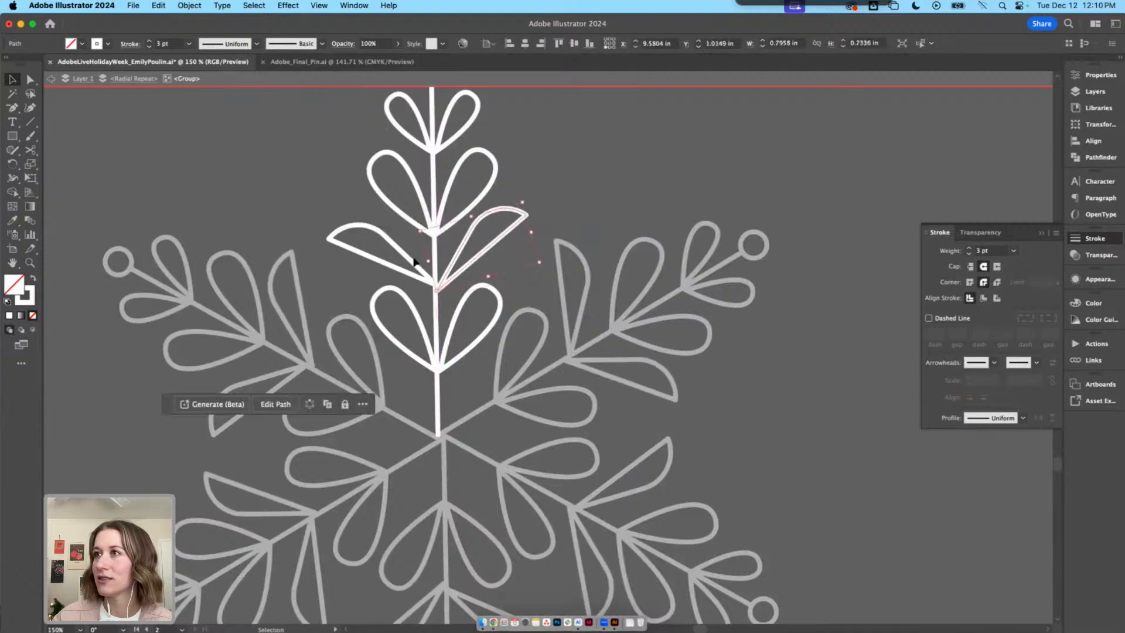
Replace the top arm's left curved leaf with a vertically reflected copy of the right curved leaf, its base on the stem
{"action": "left_click", "coordinate": [399, 273]}
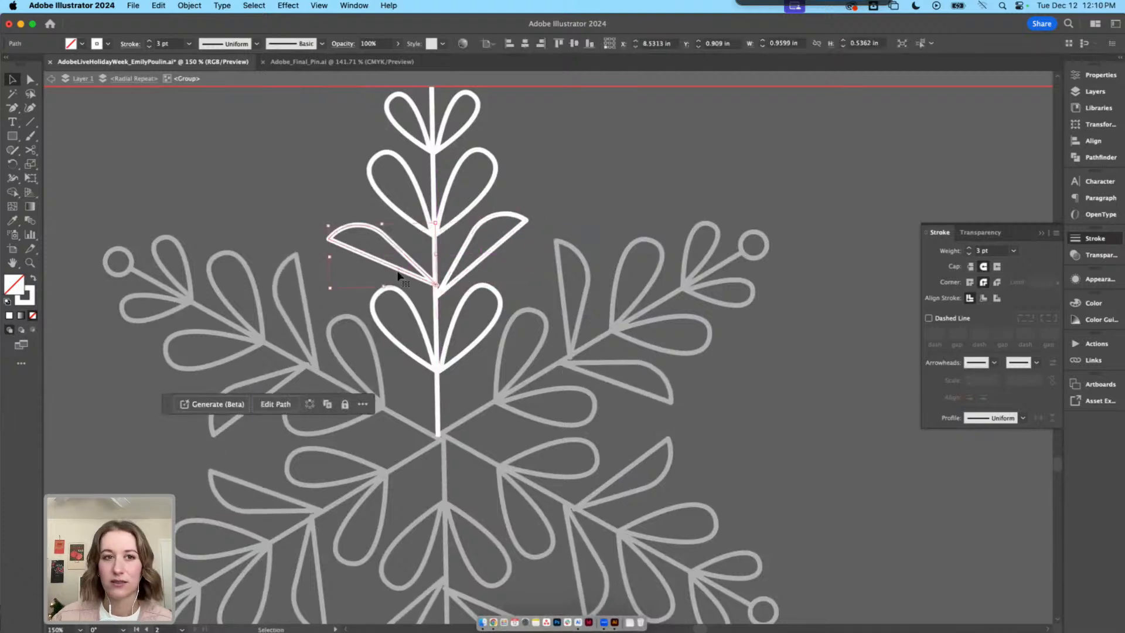
{"action": "key", "text": "Delete"}
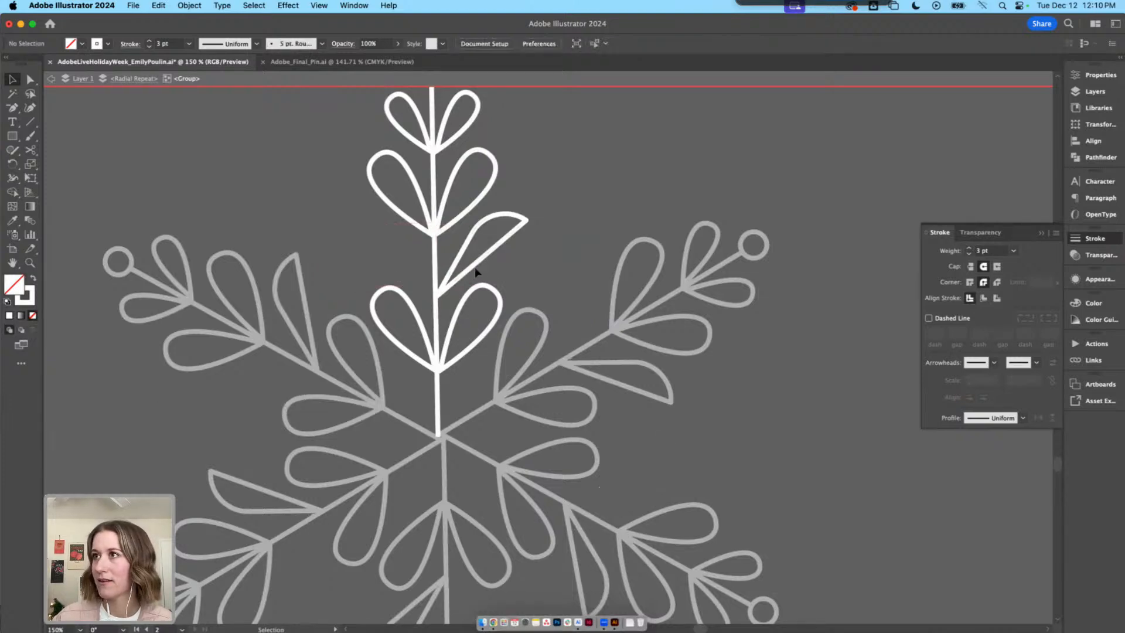
{"action": "left_click_drag", "start_coordinate": [476, 271], "coordinate": [393, 264]}
{"action": "right_click", "coordinate": [397, 233]}
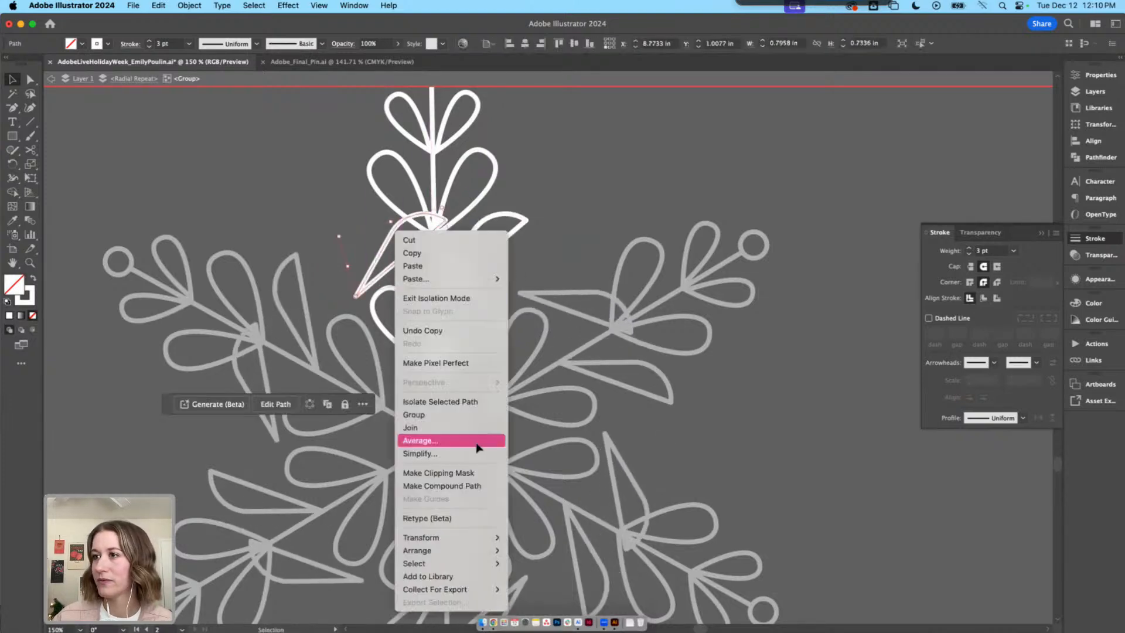
{"action": "mouse_move", "coordinate": [446, 538]}
{"action": "left_click", "coordinate": [540, 537]}
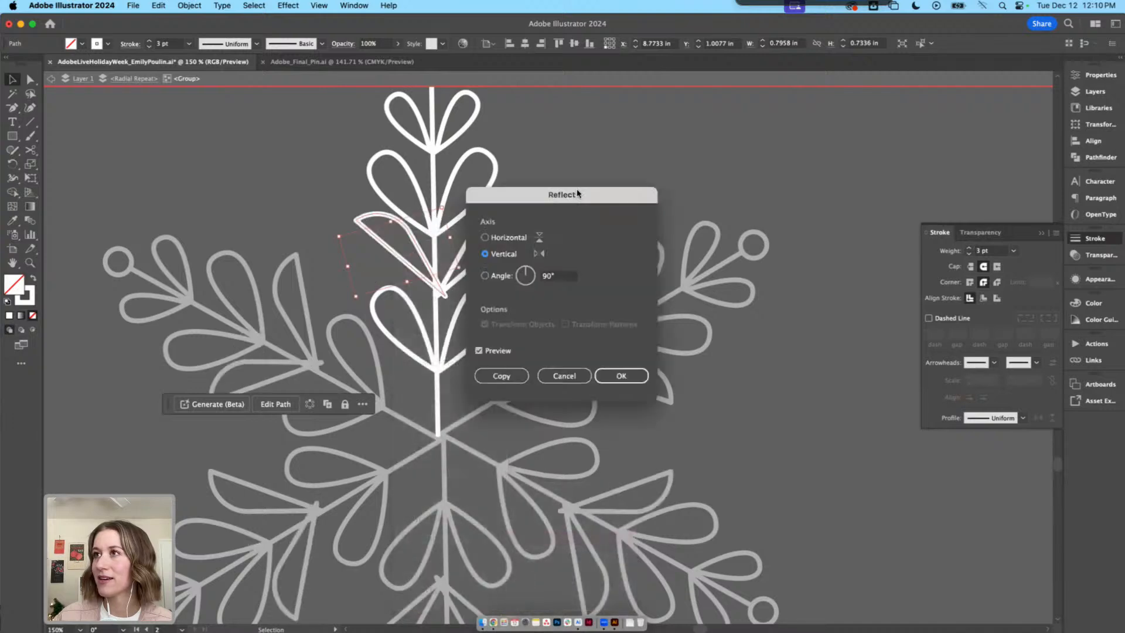
{"action": "left_click", "coordinate": [617, 384]}
{"action": "left_click_drag", "start_coordinate": [426, 265], "coordinate": [417, 265]}
{"action": "double_click", "coordinate": [610, 173]}
Rotate the top arm's right curved leaf slightly clockwise so it leans outward, keeping its base near the stem
{"action": "left_click_drag", "start_coordinate": [549, 165], "coordinate": [533, 245]}
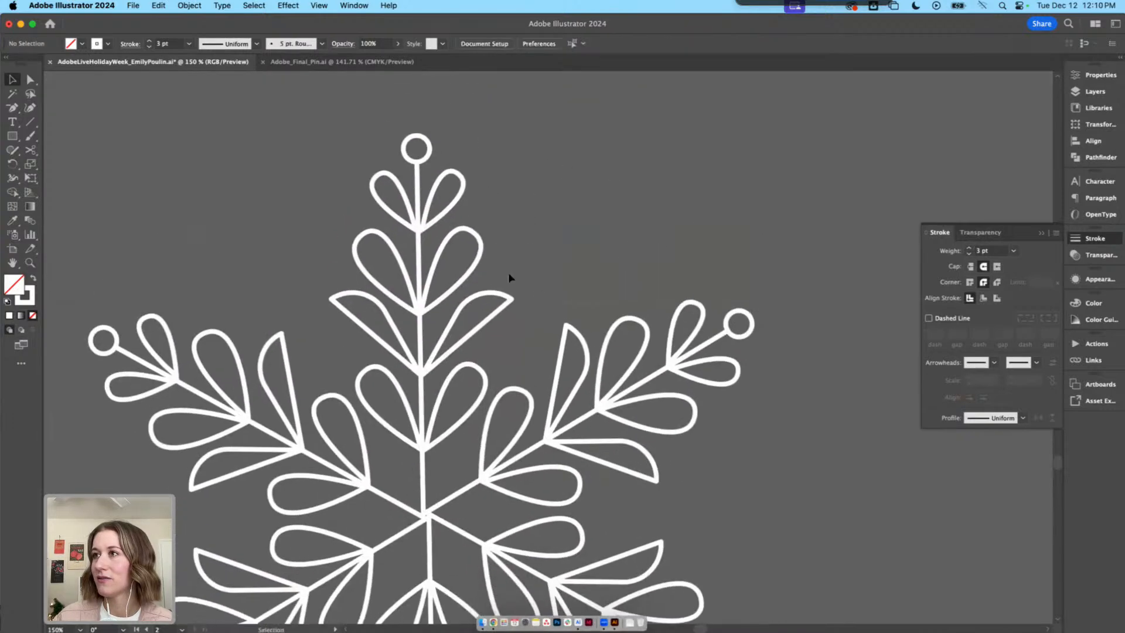
{"action": "left_click", "coordinate": [509, 299]}
{"action": "double_click", "coordinate": [509, 298]}
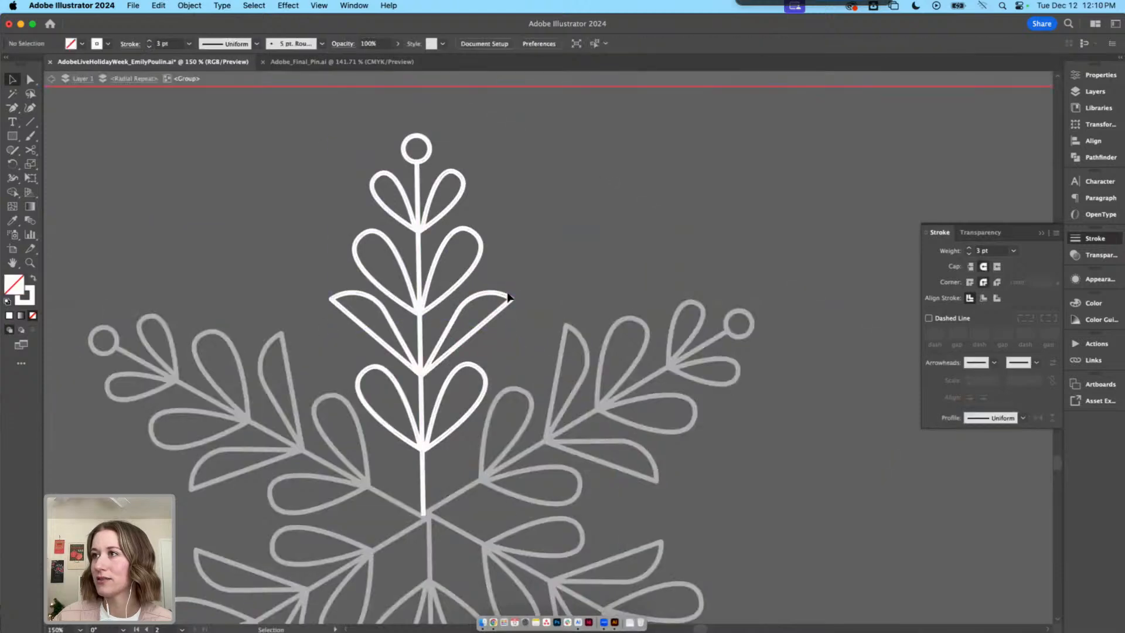
{"action": "left_click", "coordinate": [513, 300]}
{"action": "left_click_drag", "start_coordinate": [521, 312], "coordinate": [503, 326]}
Replace the left curved leaf with a vertically reflected copy of the rotated right leaf and align its base with the stem
{"action": "left_click", "coordinate": [390, 307]}
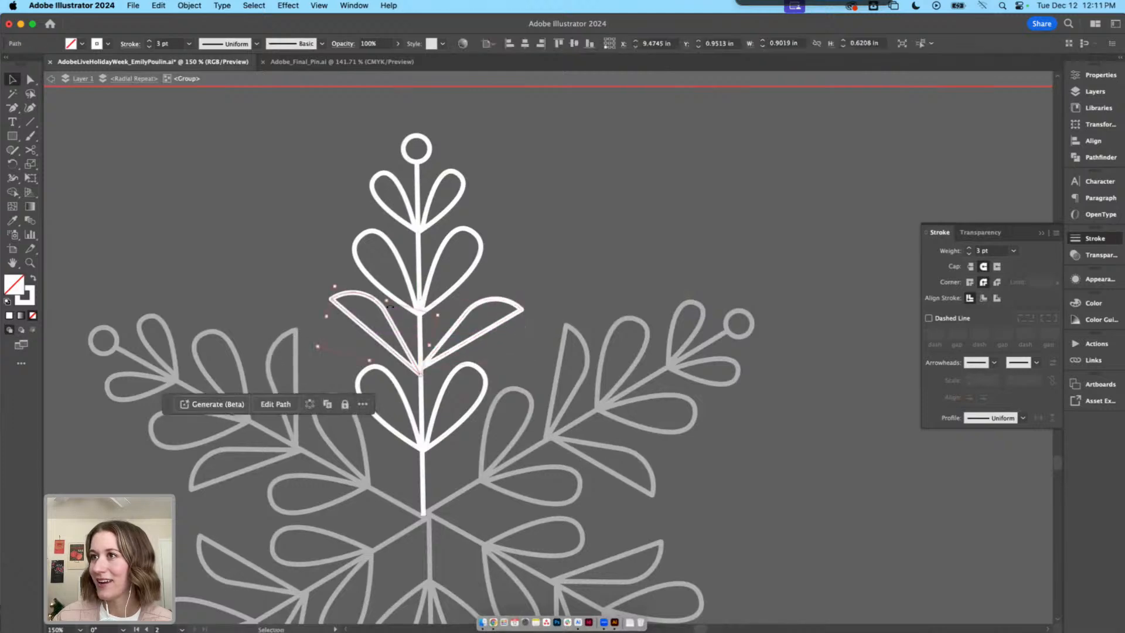
{"action": "key", "text": "Delete"}
{"action": "left_click_drag", "start_coordinate": [460, 322], "coordinate": [371, 324]}
{"action": "right_click", "coordinate": [370, 325]}
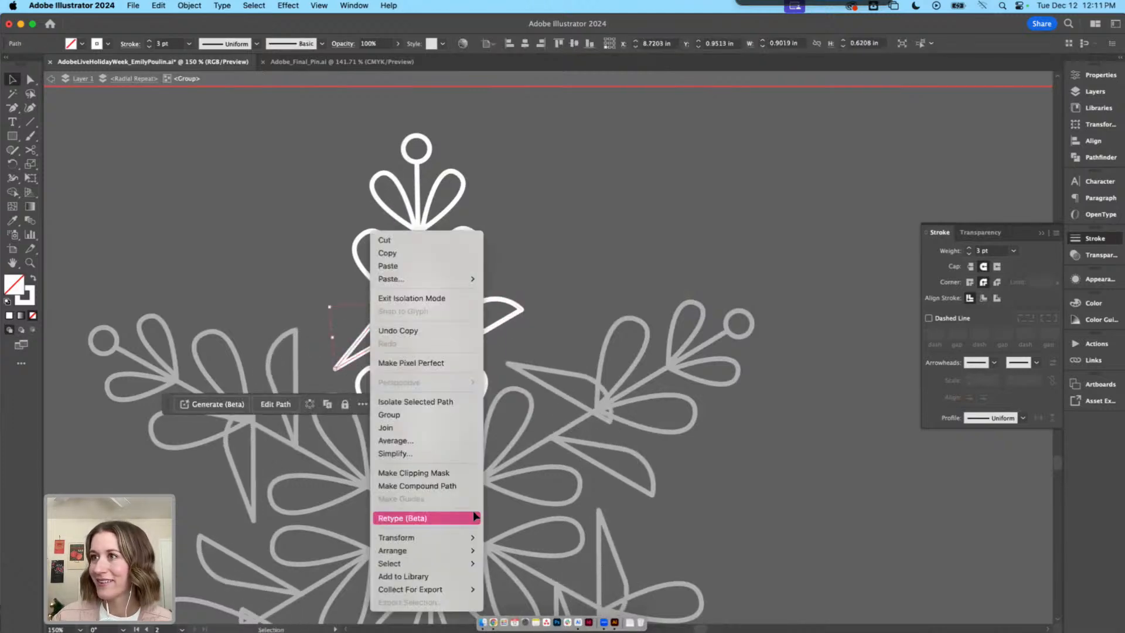
{"action": "mouse_move", "coordinate": [438, 543]}
{"action": "left_click", "coordinate": [510, 534]}
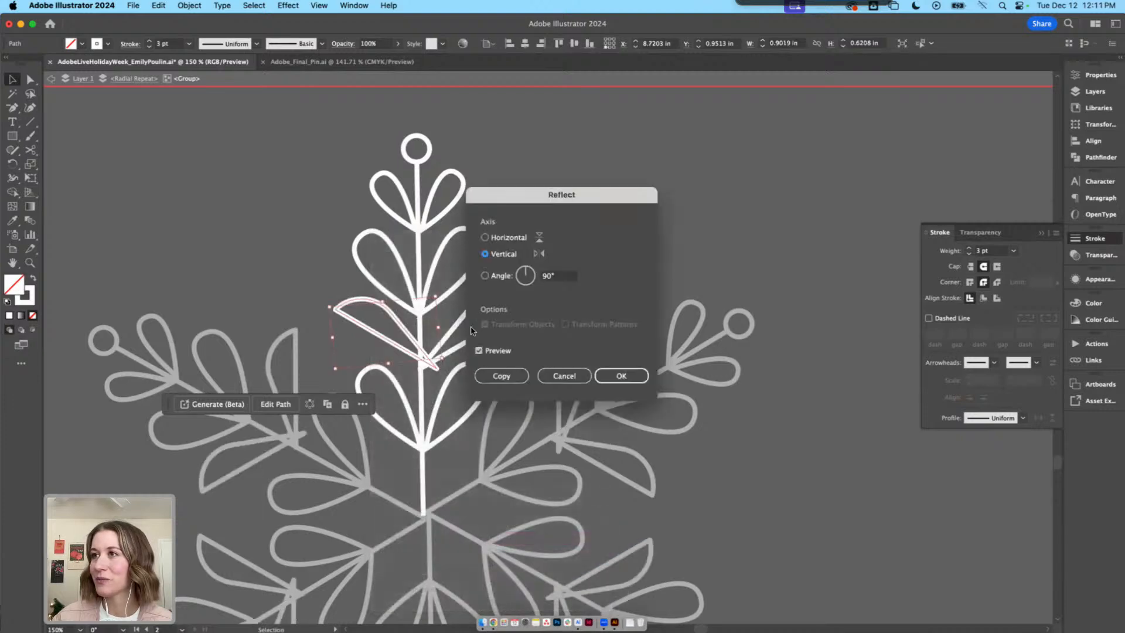
{"action": "left_click", "coordinate": [605, 376]}
{"action": "left_click_drag", "start_coordinate": [431, 358], "coordinate": [408, 355]}
{"action": "double_click", "coordinate": [578, 251]}
Scale the whole snowflake down to about 3.35 in and place it just beside the white artboard
{"action": "key", "text": "super+minus"}
{"action": "key", "text": "super+minus"}
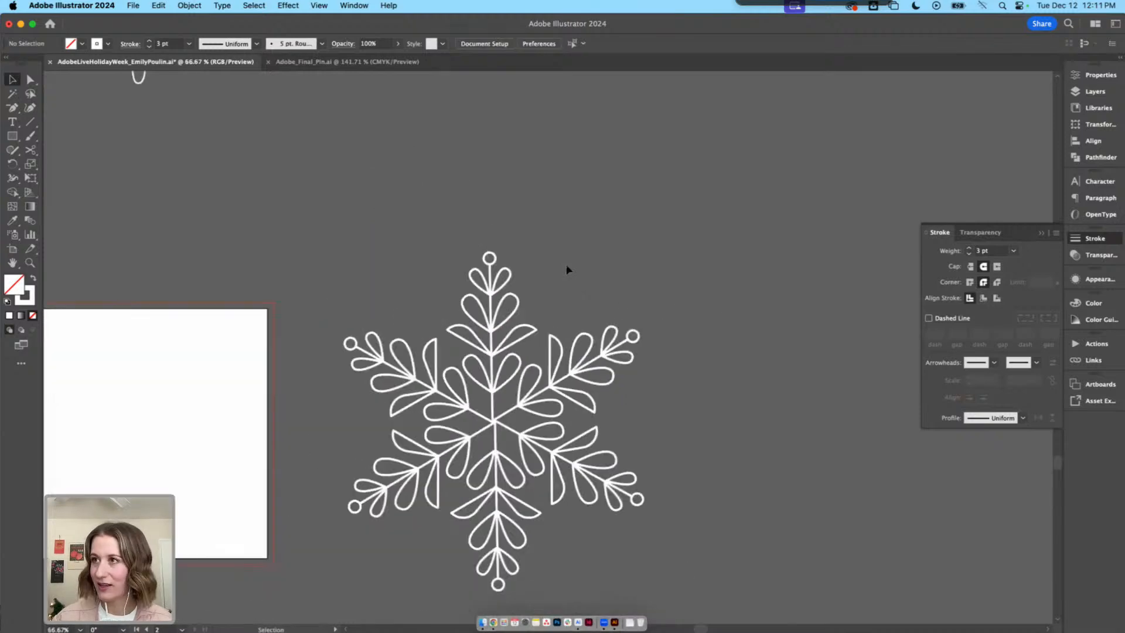
{"action": "key", "text": "space"}
{"action": "left_click_drag", "start_coordinate": [567, 267], "coordinate": [537, 192]}
{"action": "left_click", "coordinate": [507, 313]}
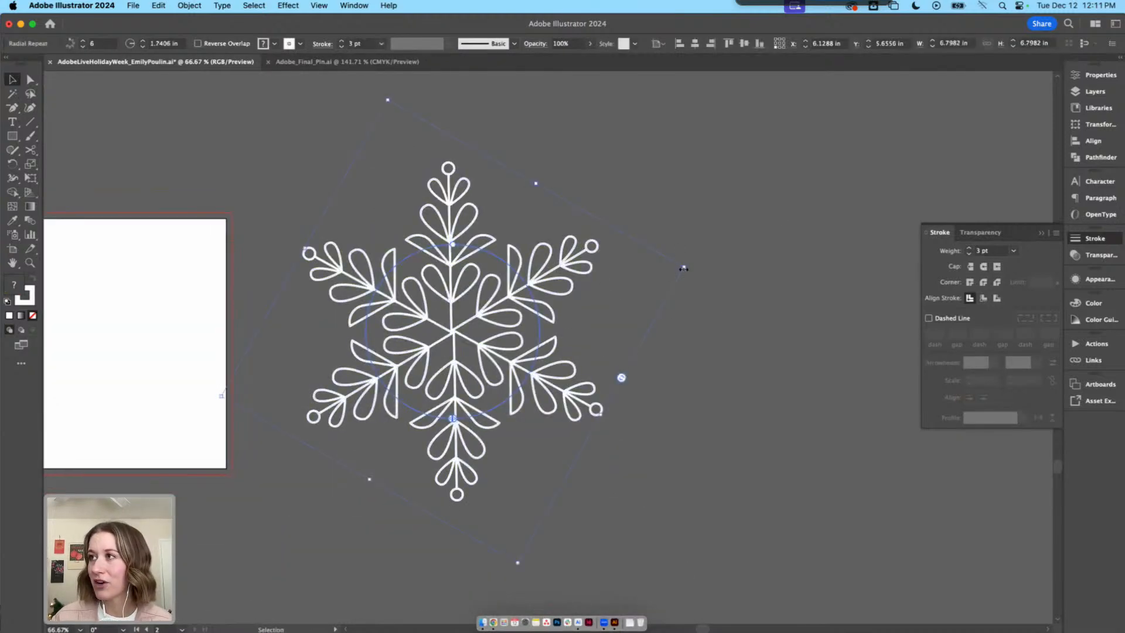
{"action": "left_click_drag", "start_coordinate": [683, 268], "coordinate": [573, 306]}
{"action": "left_click", "coordinate": [587, 279]}
{"action": "left_click_drag", "start_coordinate": [575, 265], "coordinate": [577, 286]}
{"action": "left_click_drag", "start_coordinate": [519, 327], "coordinate": [408, 304]}
{"action": "left_click", "coordinate": [454, 326]}
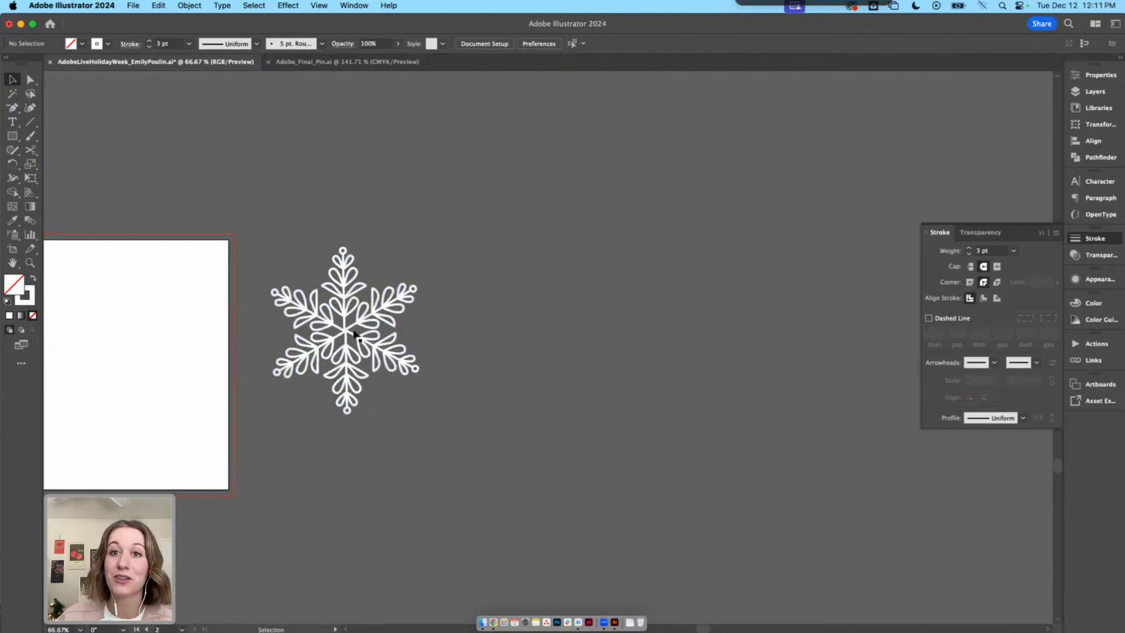
{"action": "left_click_drag", "start_coordinate": [352, 330], "coordinate": [364, 347]}
{"action": "left_click", "coordinate": [504, 340]}
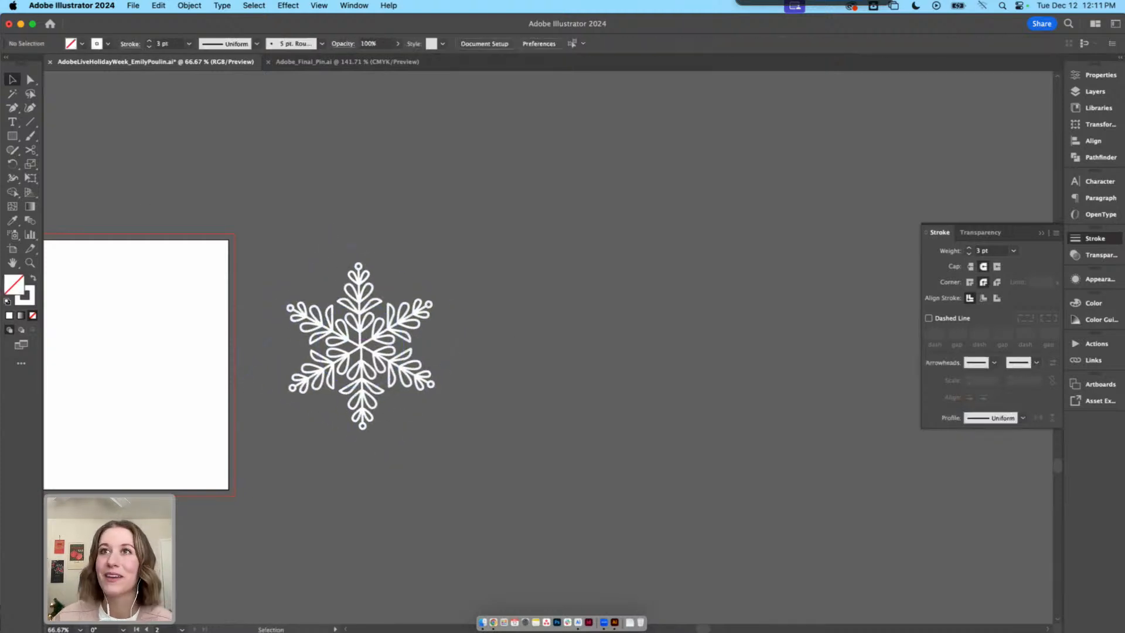
Add the text "Pinecone Cookie" above the snowflake and sample the artboard's white as its fill
{"action": "left_click", "coordinate": [13, 123]}
{"action": "left_click", "coordinate": [357, 152]}
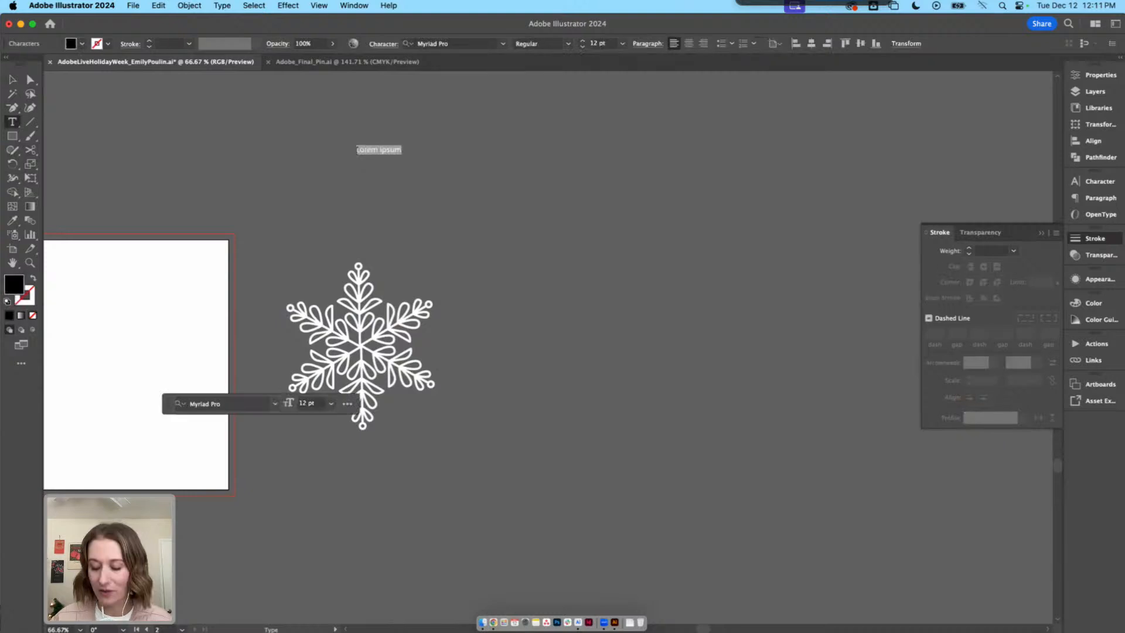
{"action": "type", "text": "Pinecone Cookie"}
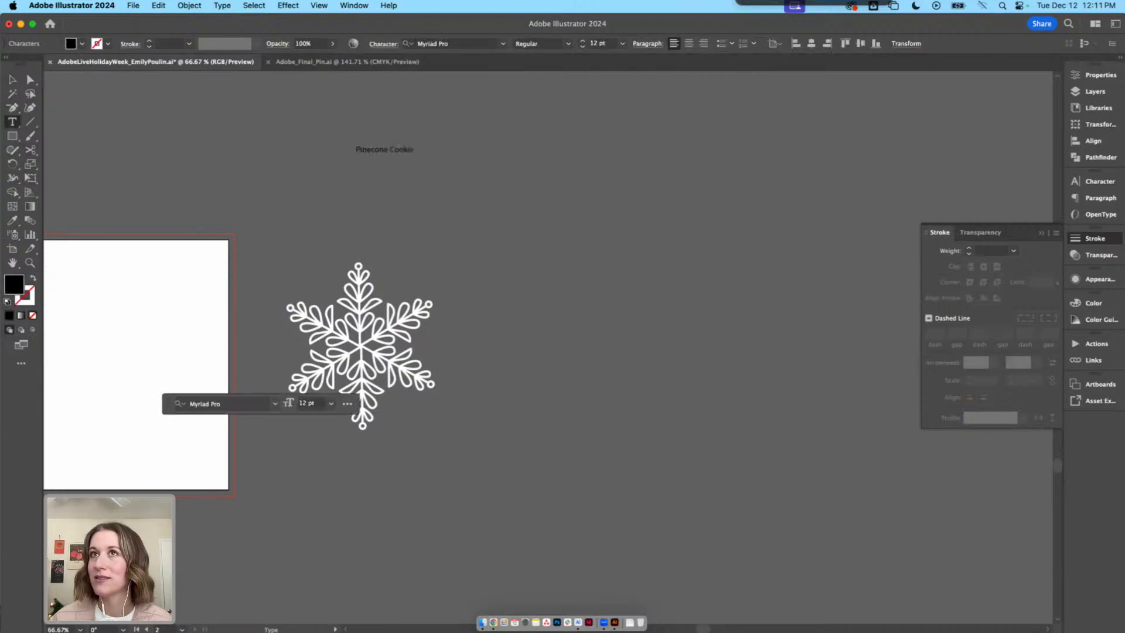
{"action": "left_click", "coordinate": [14, 80]}
{"action": "key", "text": "i"}
{"action": "left_click", "coordinate": [194, 331]}
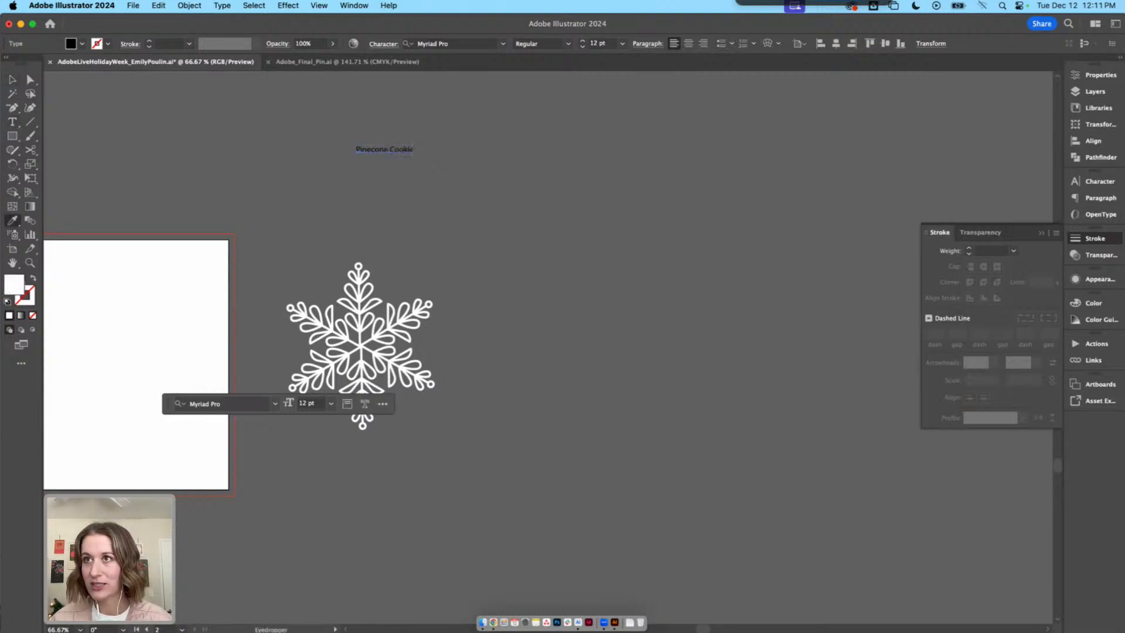
{"action": "key", "text": "v"}
Set the "Pinecone Cookie" text in Helvetica Black, enlarge it to about 24.3 pt and shift it right
{"action": "left_click", "coordinate": [462, 44]}
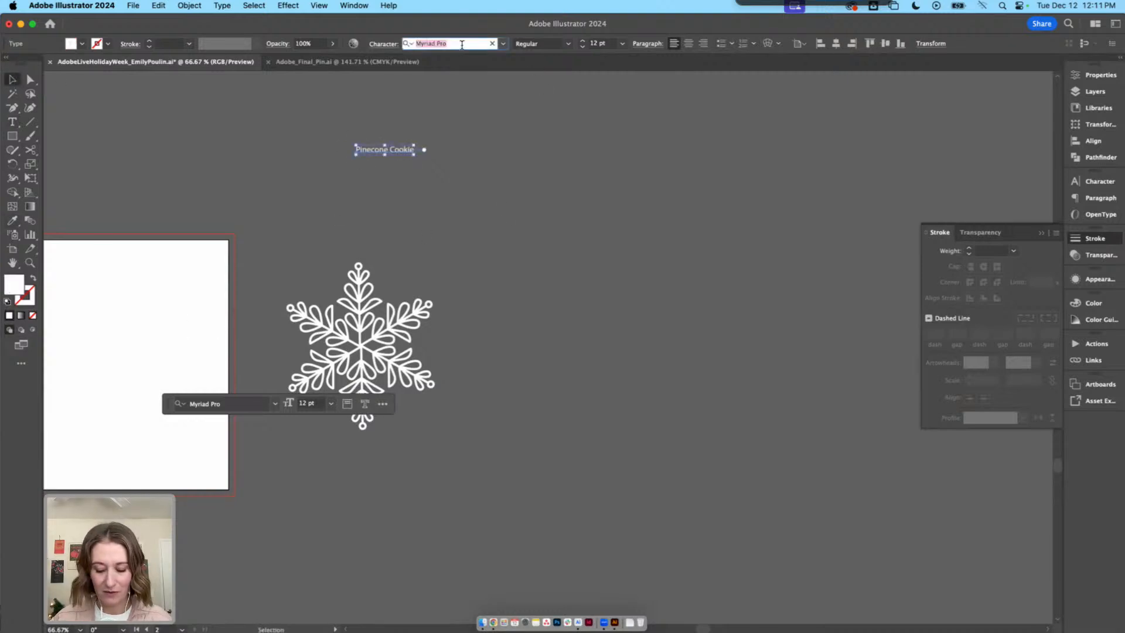
{"action": "type", "text": "helv"}
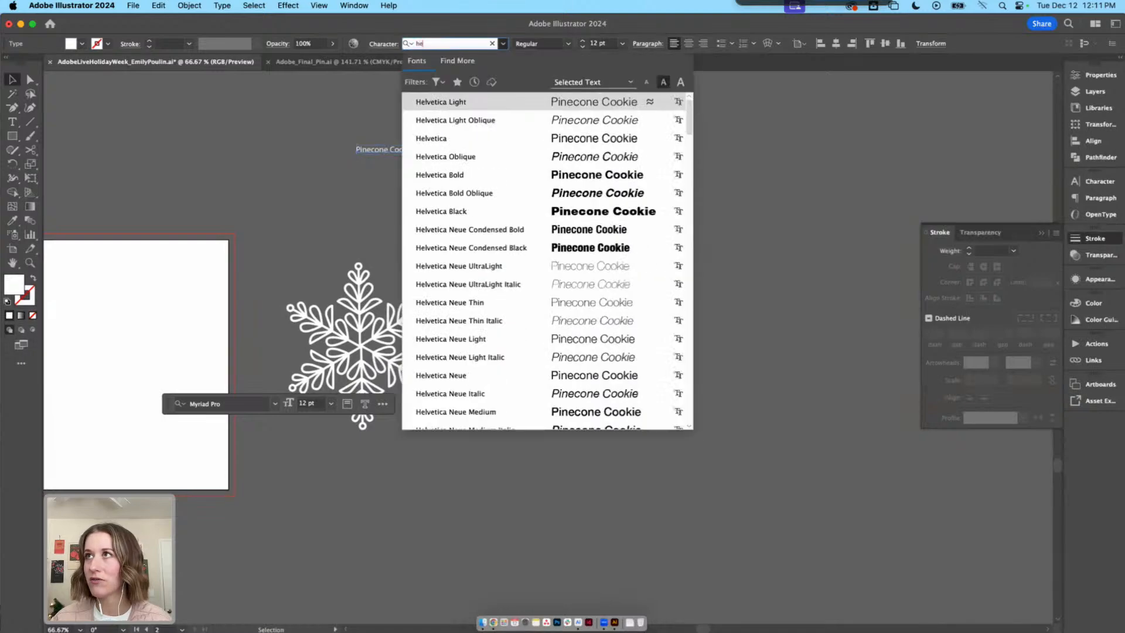
{"action": "left_click", "coordinate": [453, 211]}
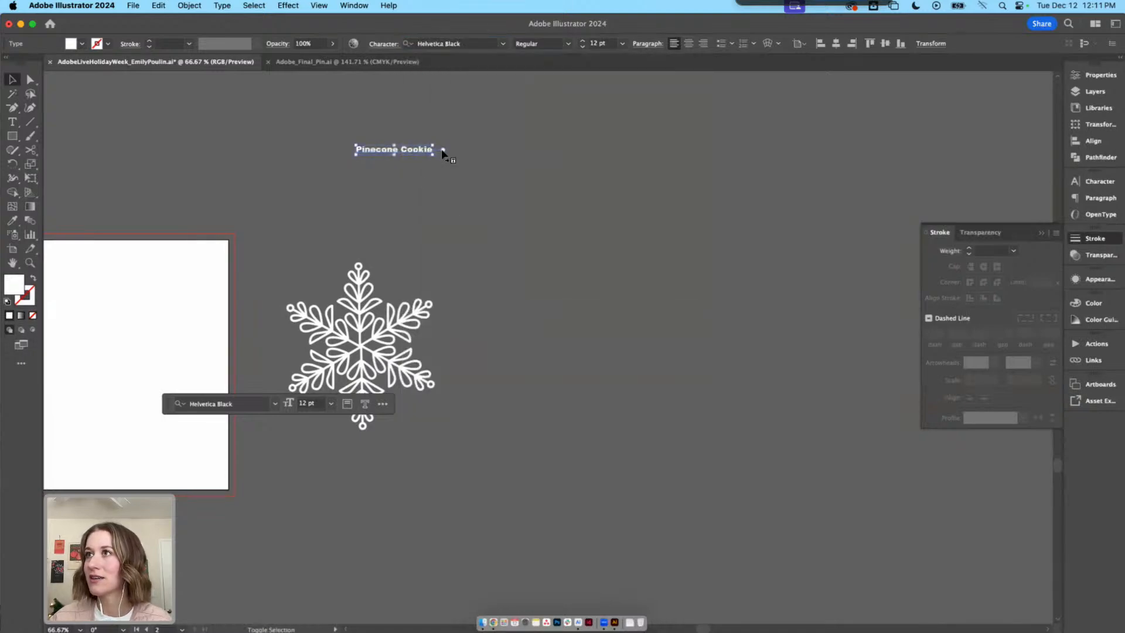
{"action": "left_click_drag", "start_coordinate": [433, 150], "coordinate": [562, 148]}
{"action": "left_click", "coordinate": [561, 157]}
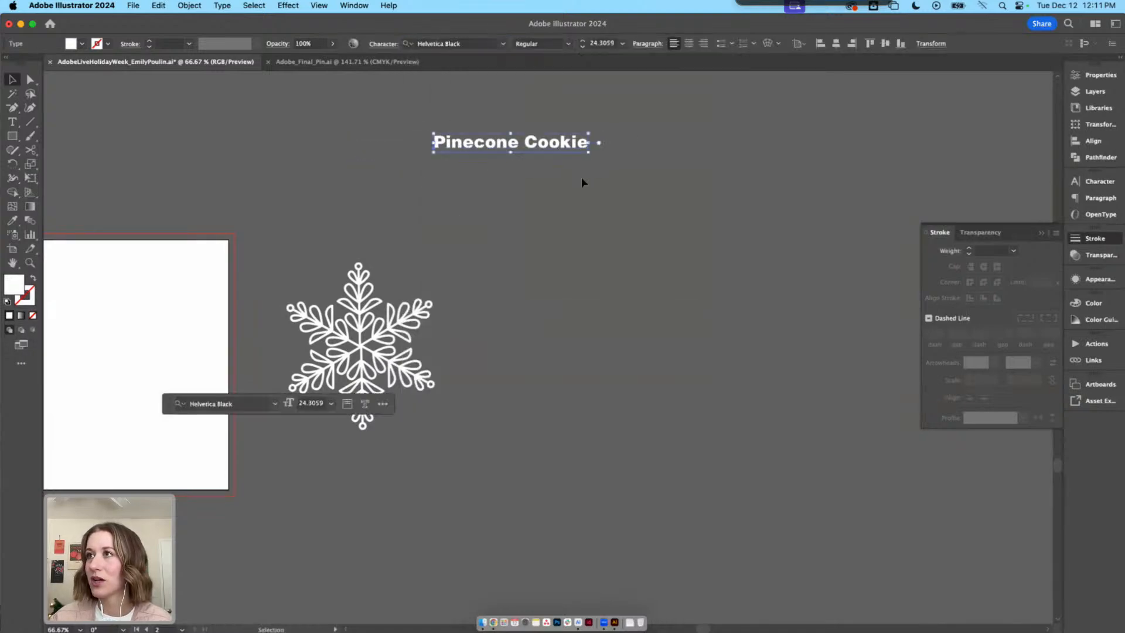
{"action": "left_click", "coordinate": [581, 179]}
{"action": "scroll", "coordinate": [577, 185], "scroll_direction": "left", "scroll_amount": 2}
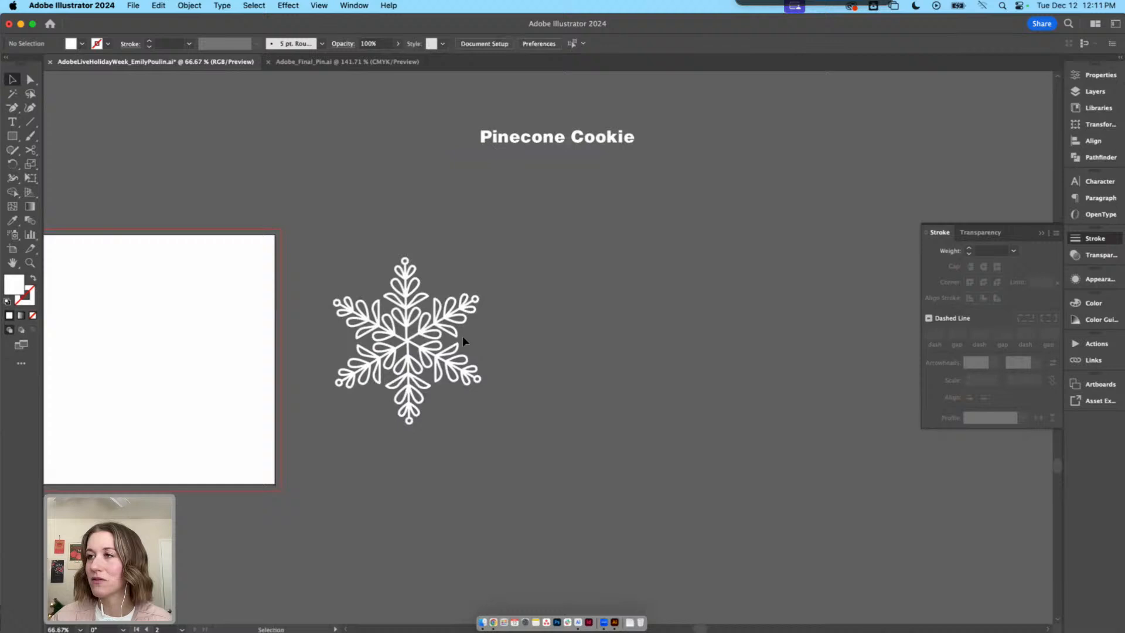
Expand the snowflake's radial repeat into a regular group of paths
{"action": "left_click", "coordinate": [435, 326]}
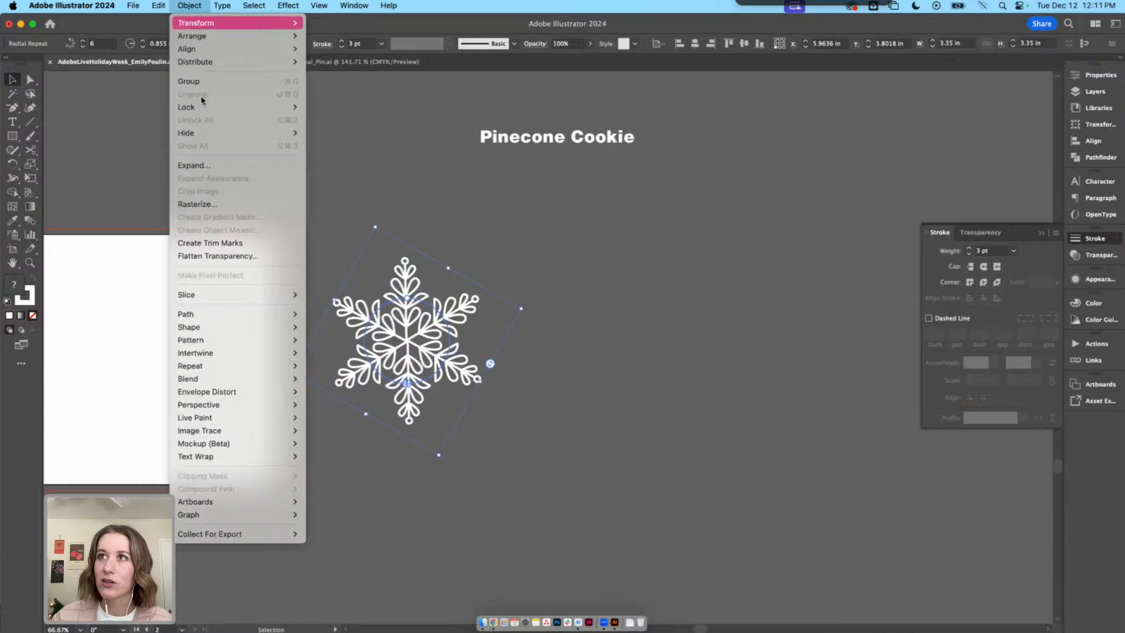
{"action": "left_click", "coordinate": [203, 165]}
{"action": "left_click", "coordinate": [610, 371]}
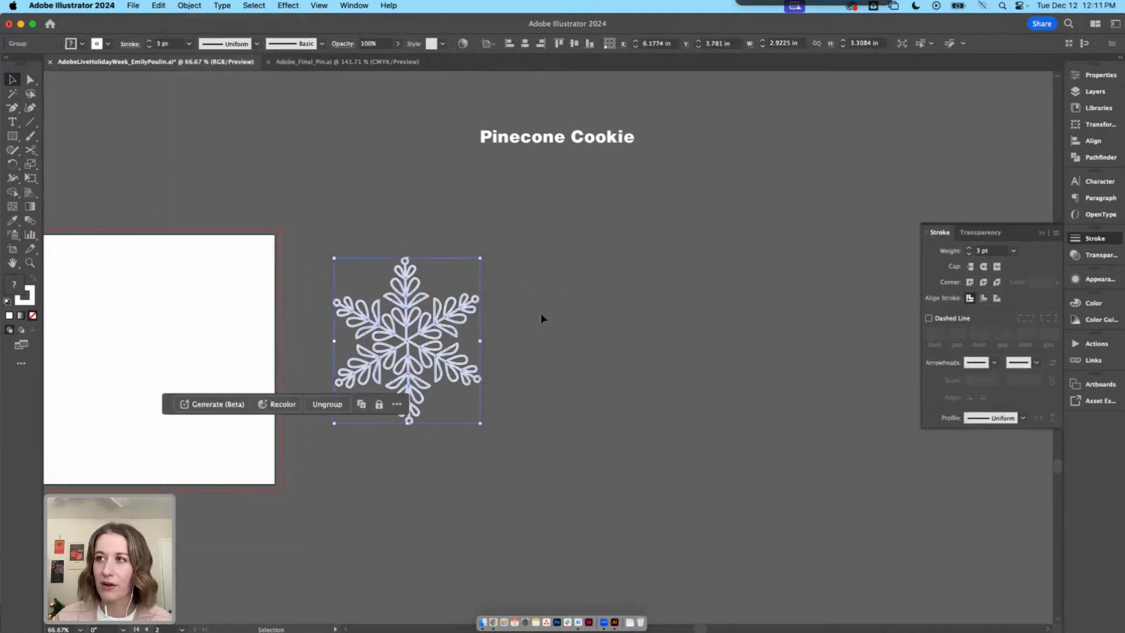
{"action": "left_click", "coordinate": [413, 357]}
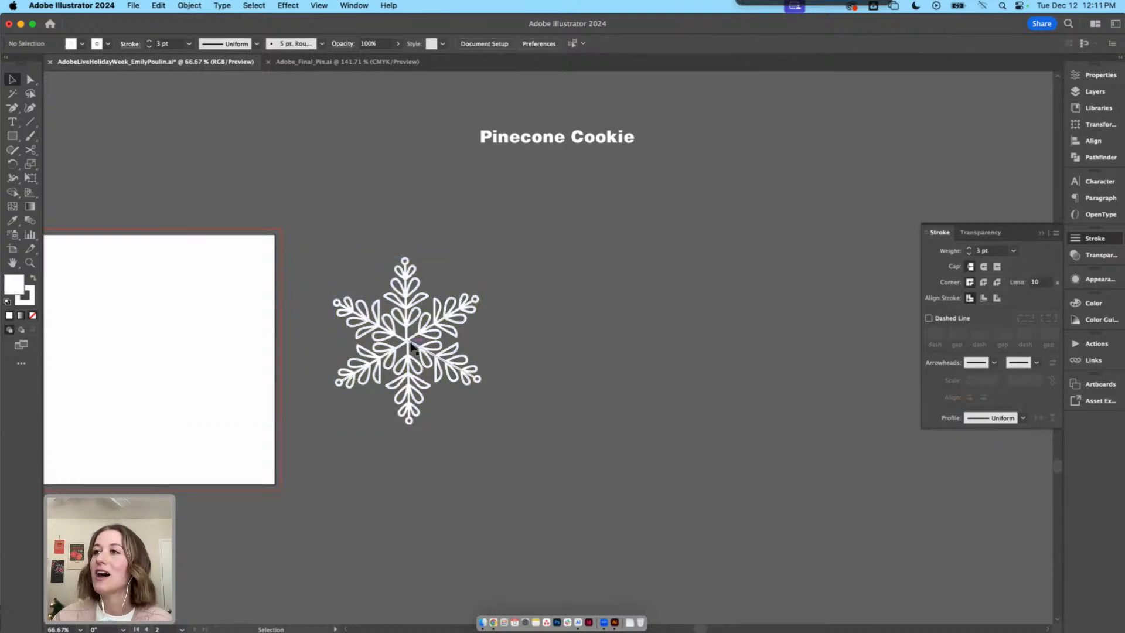
Set the stroke weight of the expanded snowflake to 2.5 pt
{"action": "left_click", "coordinate": [412, 347]}
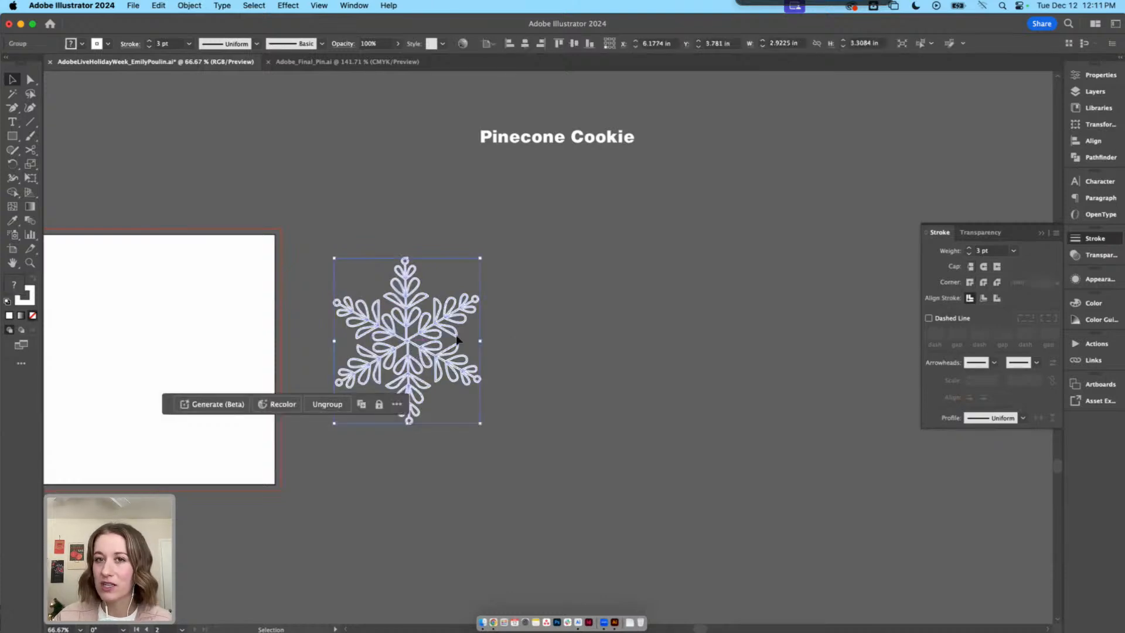
{"action": "left_click", "coordinate": [970, 254]}
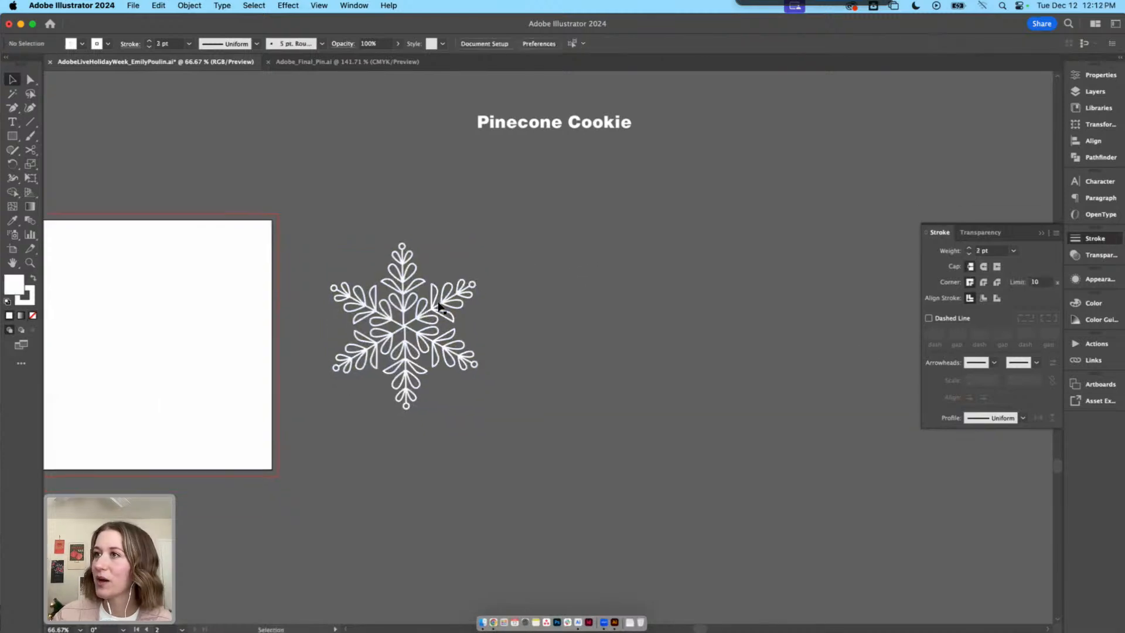
{"action": "left_click", "coordinate": [992, 252]}
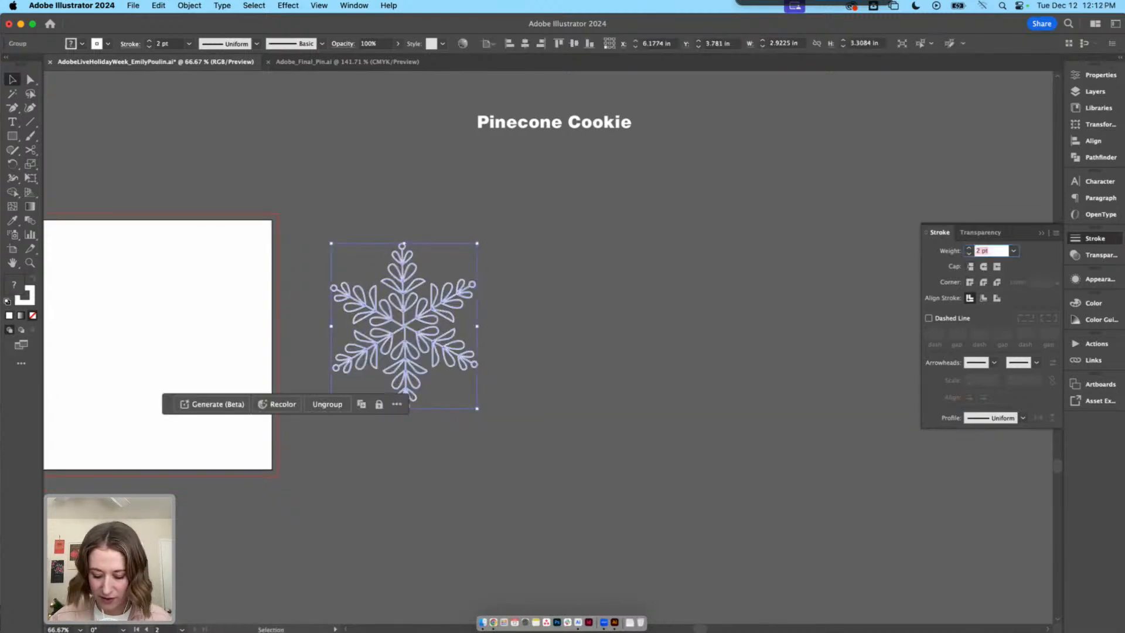
{"action": "type", "text": "2.5"}
{"action": "key", "text": "Return"}
{"action": "left_click", "coordinate": [780, 271]}
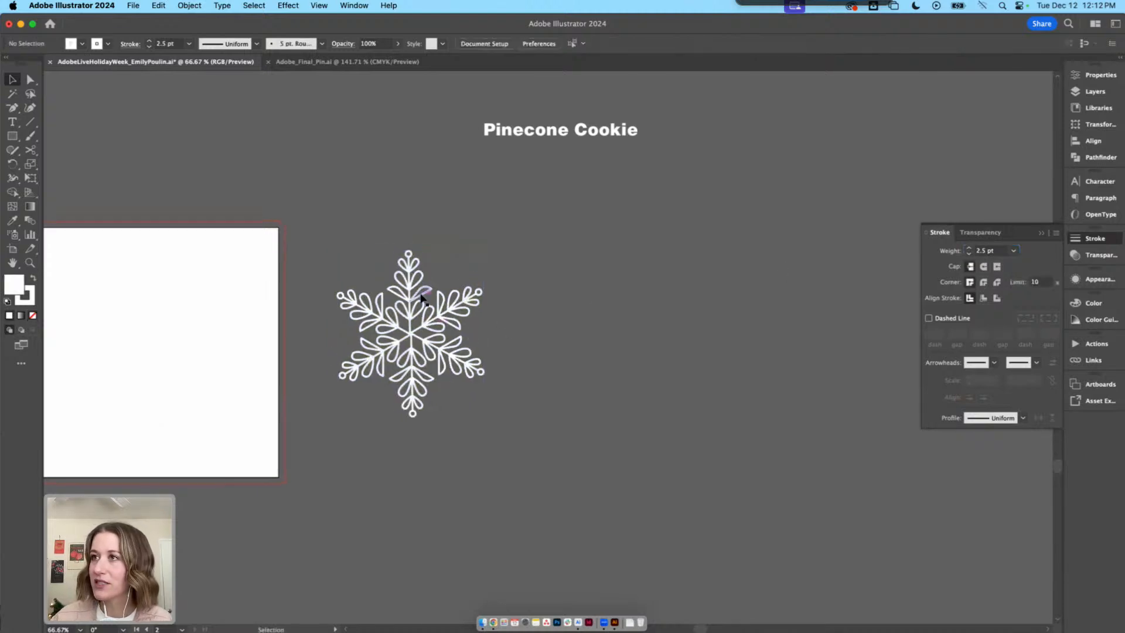
Duplicate the snowflake horizontally, placing the copy about 3.87 in to the right of the original
{"action": "left_click", "coordinate": [420, 297]}
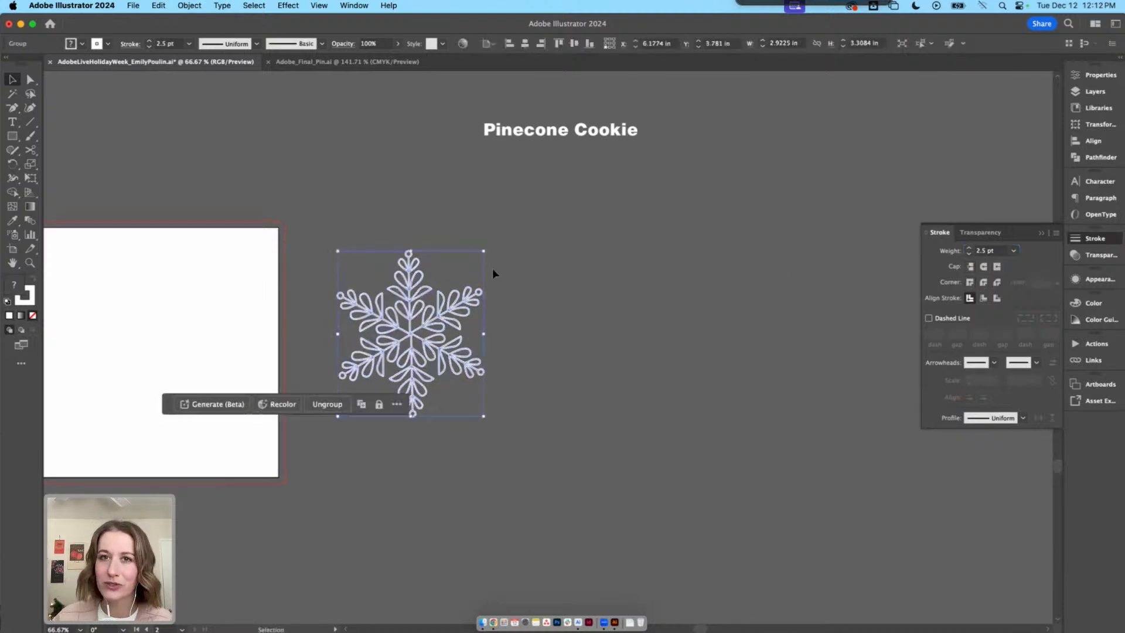
{"action": "left_click", "coordinate": [566, 273]}
{"action": "left_click", "coordinate": [462, 307]}
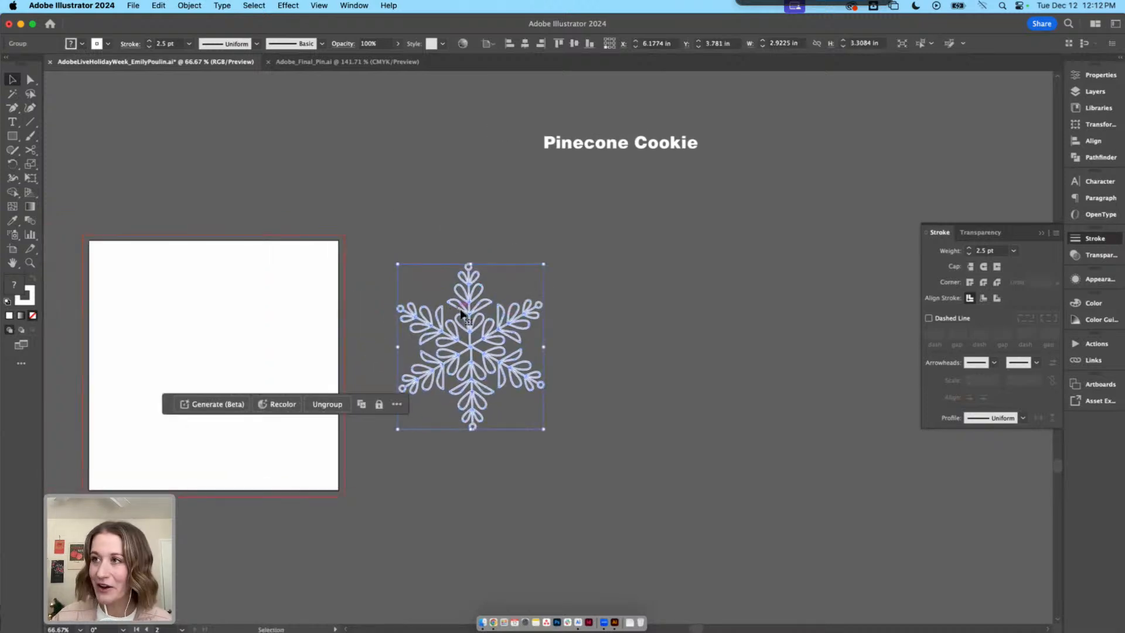
{"action": "left_click_drag", "start_coordinate": [469, 333], "coordinate": [664, 333]}
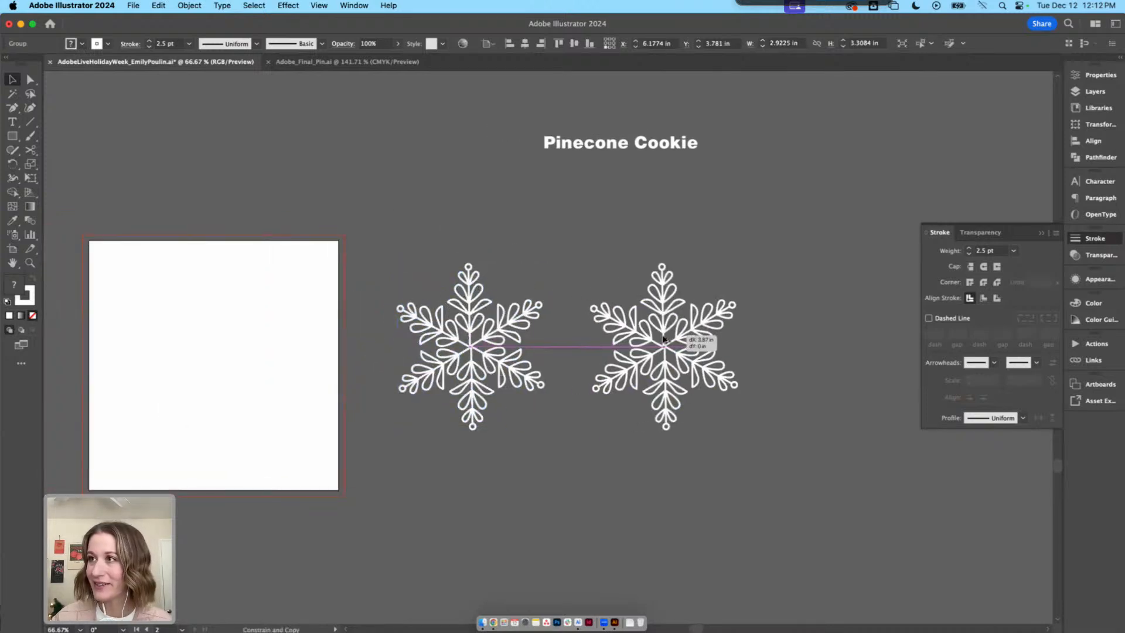
Expand the original snowflake's strokes into filled shapes and unite them into a single compound shape
{"action": "left_click", "coordinate": [496, 344]}
{"action": "left_click", "coordinate": [202, 7]}
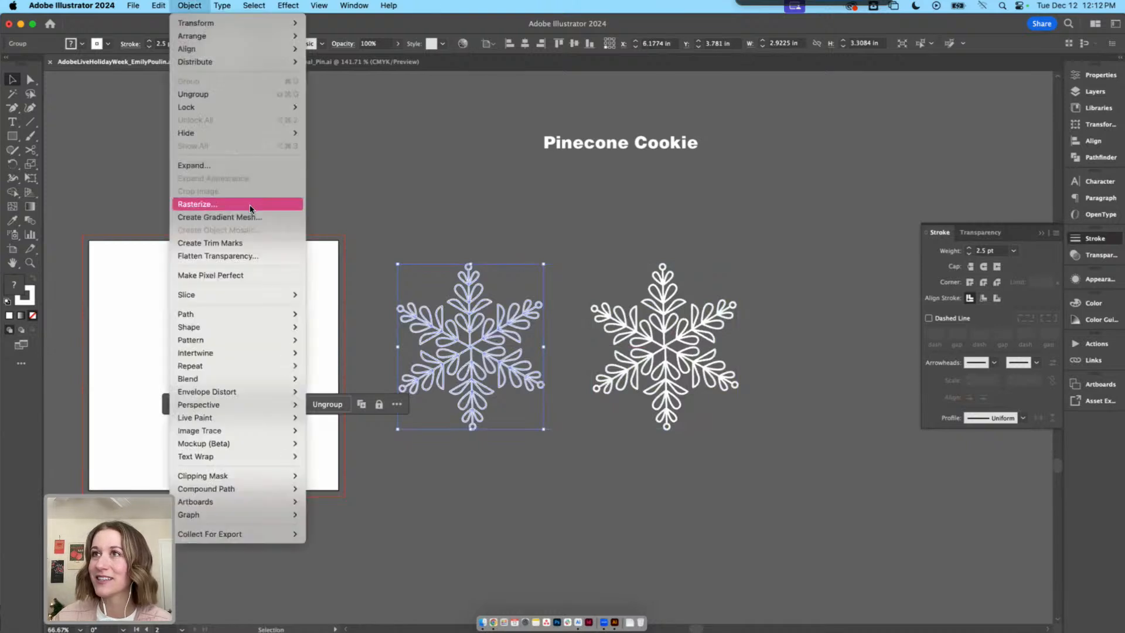
{"action": "left_click", "coordinate": [221, 167]}
{"action": "left_click", "coordinate": [596, 368]}
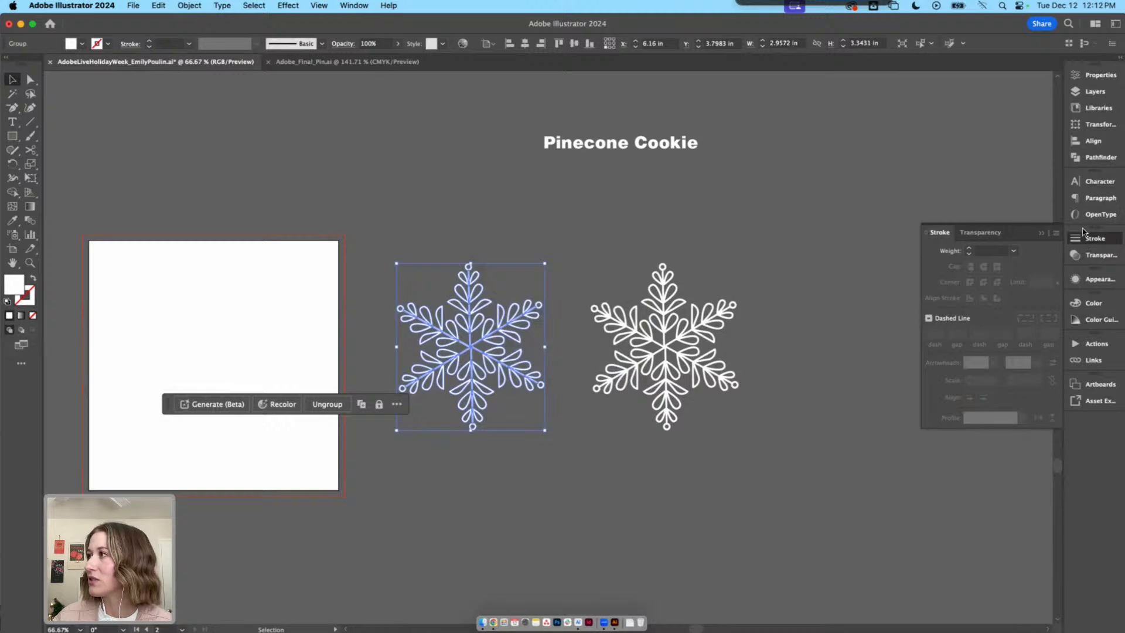
{"action": "left_click", "coordinate": [1091, 157]}
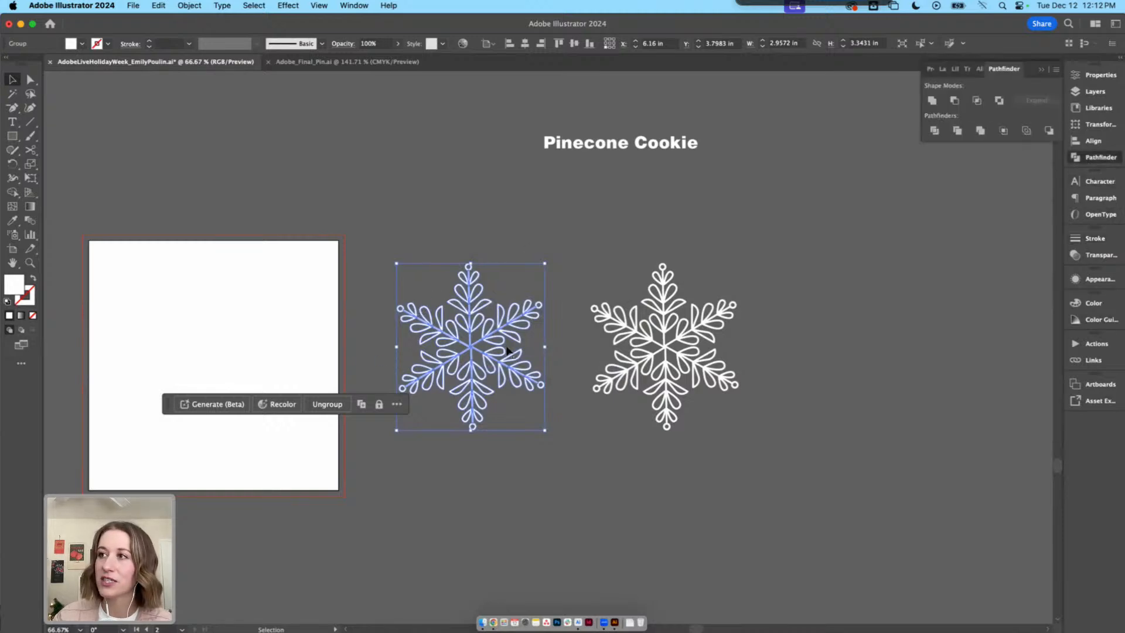
{"action": "left_click", "coordinate": [932, 101]}
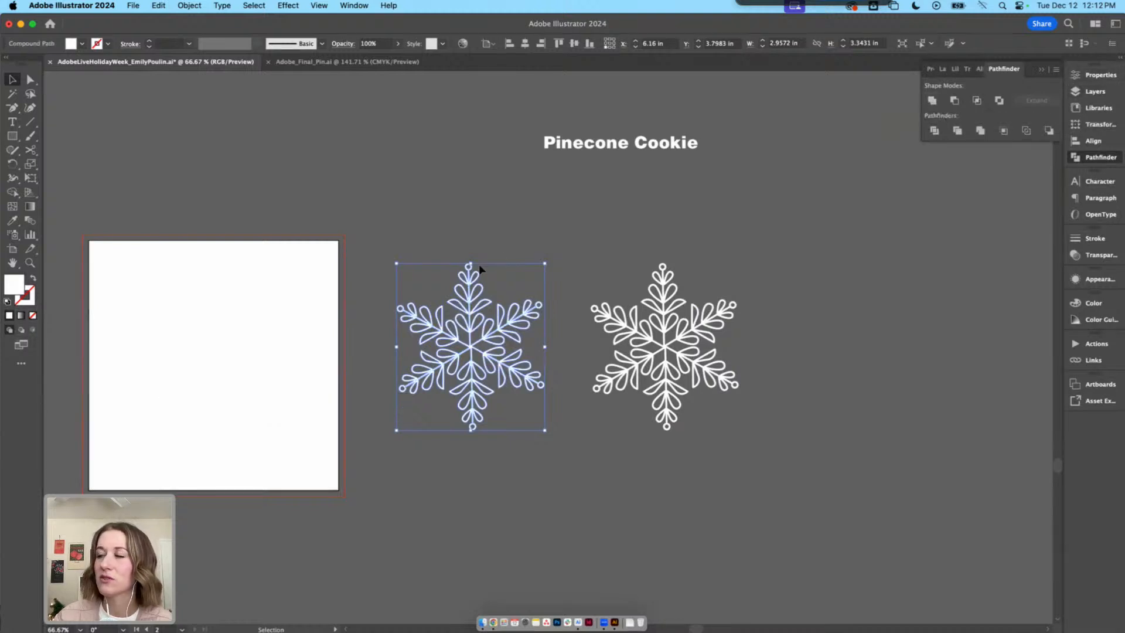
Offset the left snowflake's path outward to form a solid, scalloped silhouette behind the line work
{"action": "mouse_move", "coordinate": [476, 334]}
{"action": "left_mouse_down"}
{"action": "mouse_move", "coordinate": [485, 327]}
{"action": "mouse_move", "coordinate": [471, 319]}
{"action": "left_mouse_up"}
{"action": "left_click_drag", "start_coordinate": [681, 343], "coordinate": [678, 332]}
{"action": "left_click_drag", "start_coordinate": [450, 329], "coordinate": [441, 335]}
{"action": "key", "text": "super+1"}
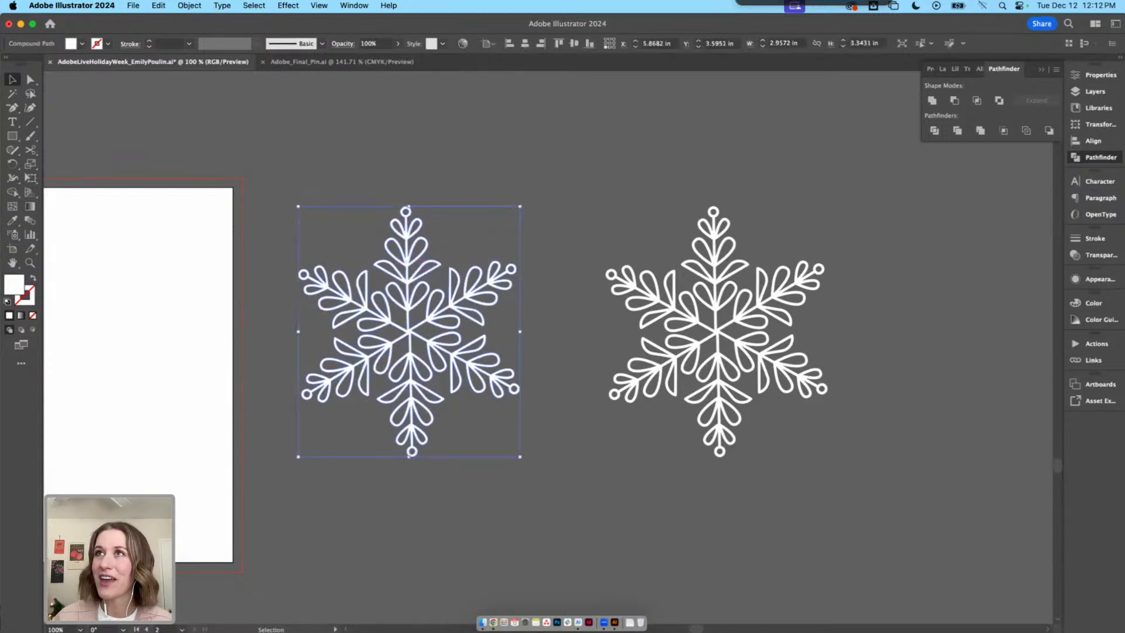
{"action": "left_click", "coordinate": [189, 5]}
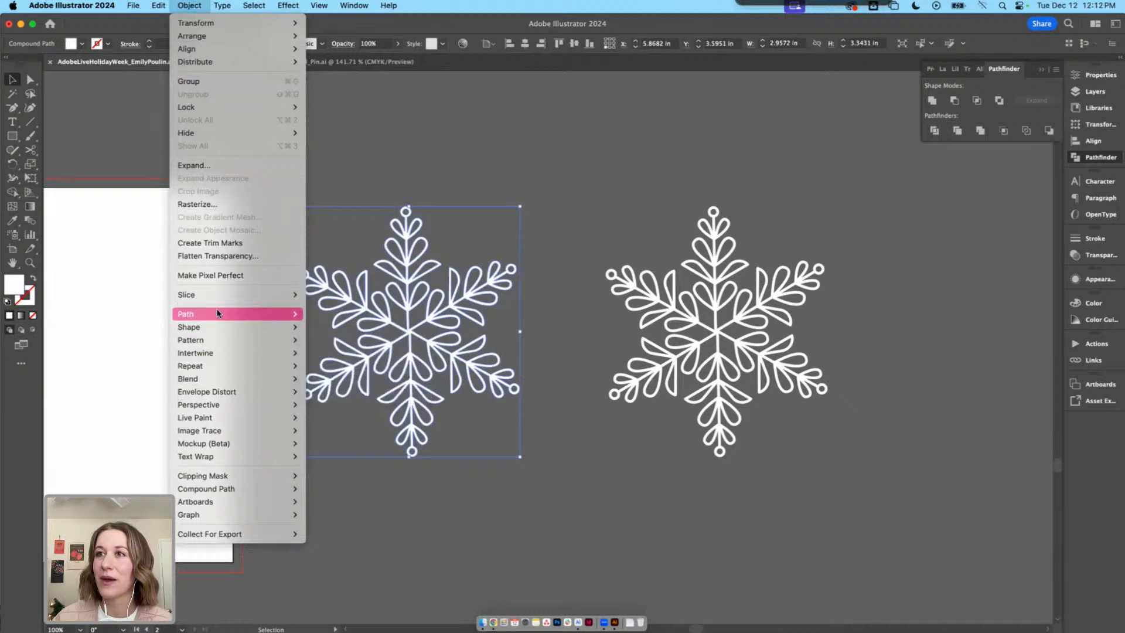
{"action": "mouse_move", "coordinate": [217, 314]}
{"action": "left_click", "coordinate": [512, 173]}
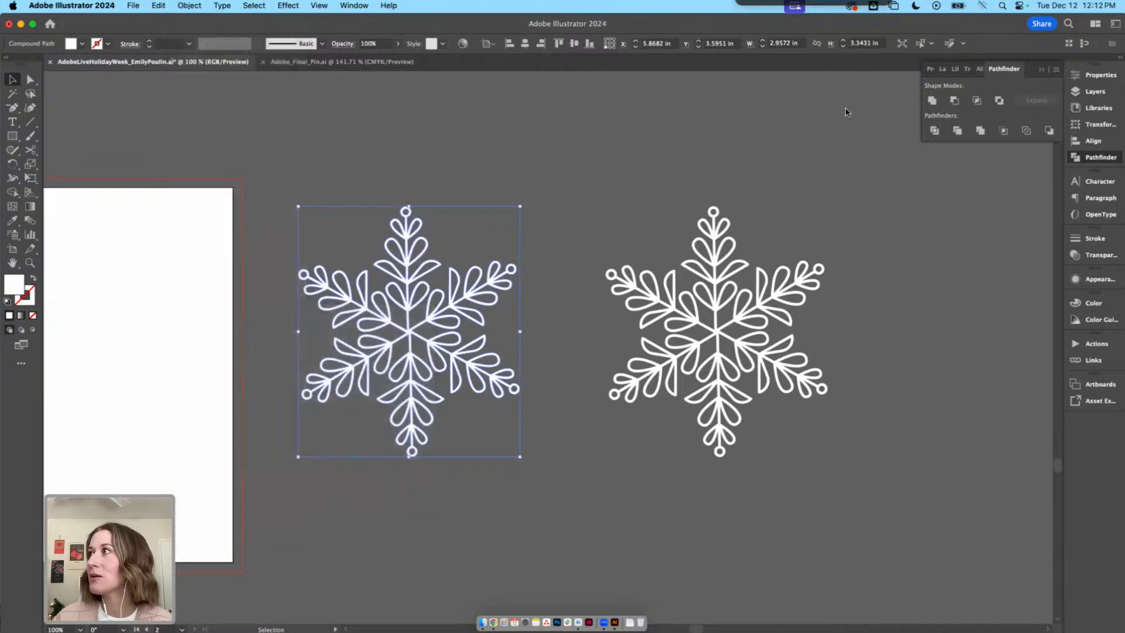
{"action": "left_click", "coordinate": [1096, 75]}
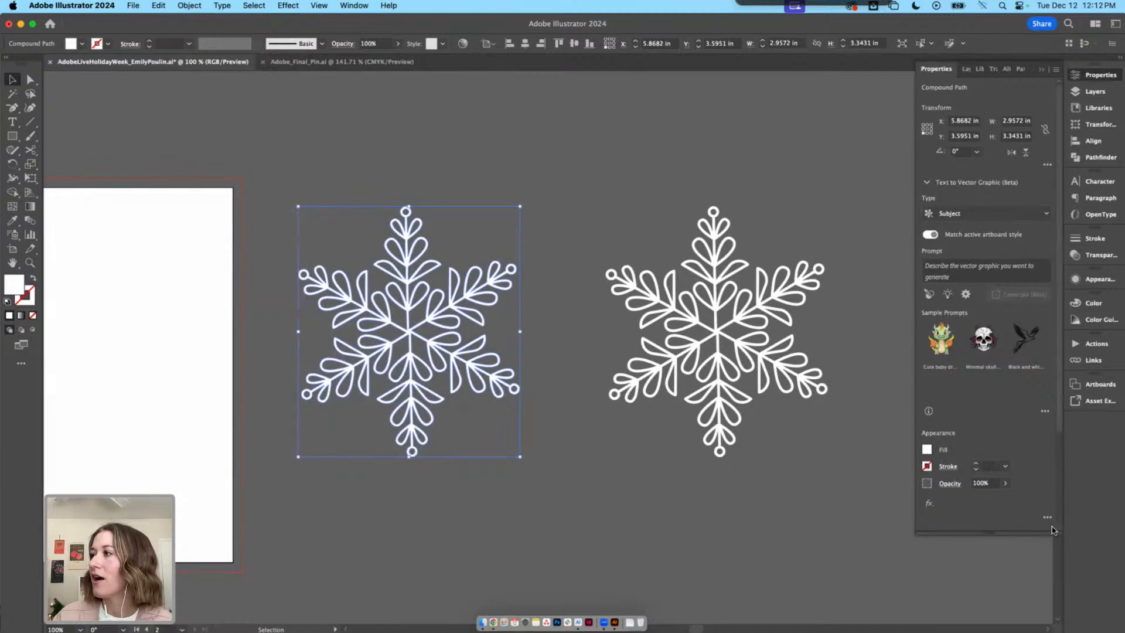
{"action": "left_click", "coordinate": [183, 6]}
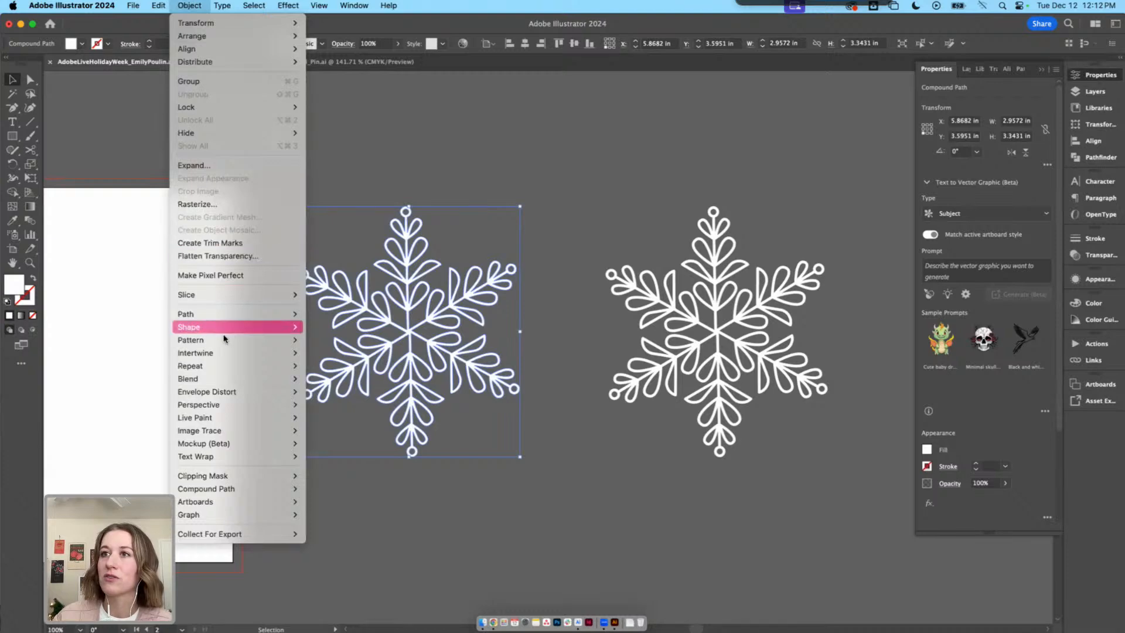
{"action": "mouse_move", "coordinate": [221, 316]}
{"action": "left_click", "coordinate": [331, 360]}
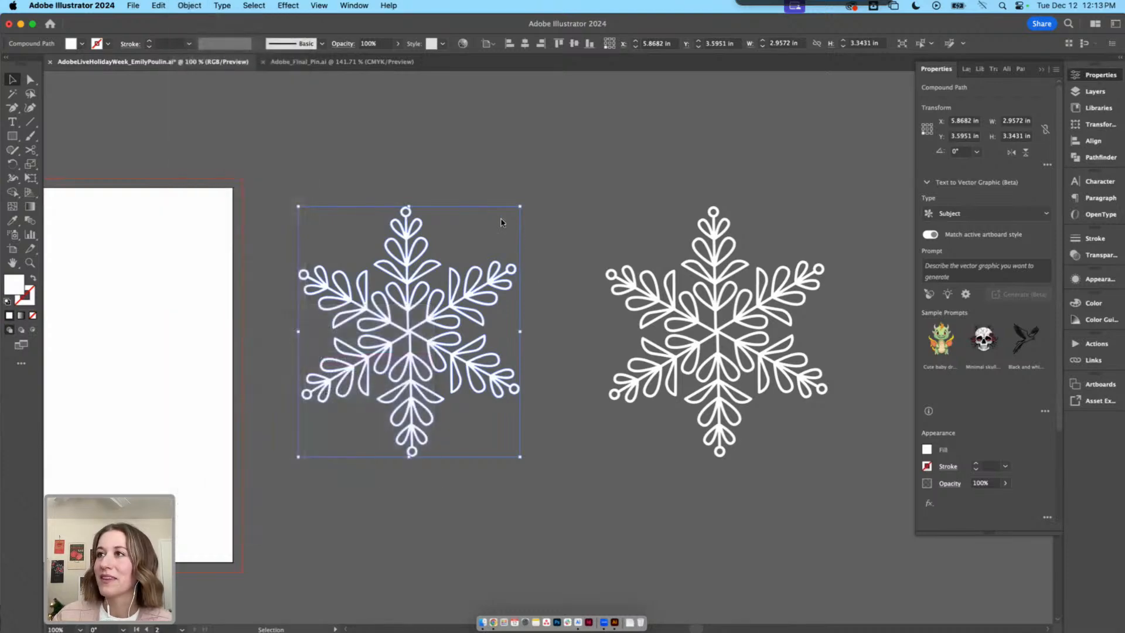
{"action": "key", "text": "Return"}
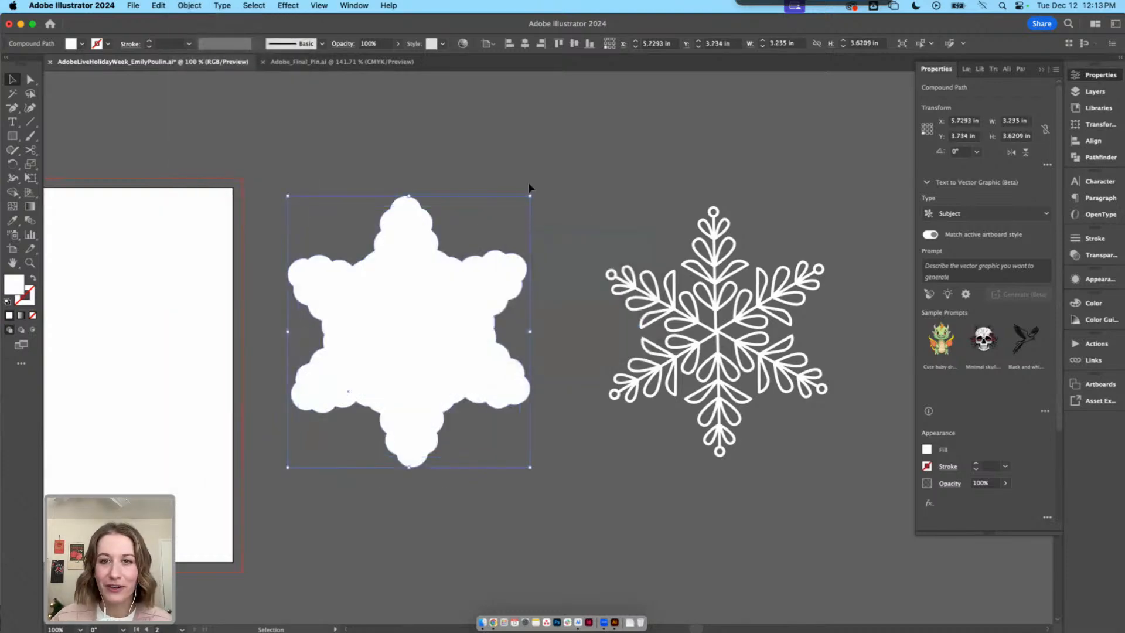
Give the snowflake's offset silhouette the tan fill and 4 pt white stroke sampled from the tree cookie
{"action": "key", "text": "super+minus"}
{"action": "key", "text": "super+minus"}
{"action": "key", "text": "super+minus"}
{"action": "key", "text": "space"}
{"action": "left_click_drag", "start_coordinate": [529, 187], "coordinate": [421, 296]}
{"action": "left_click", "coordinate": [426, 434]}
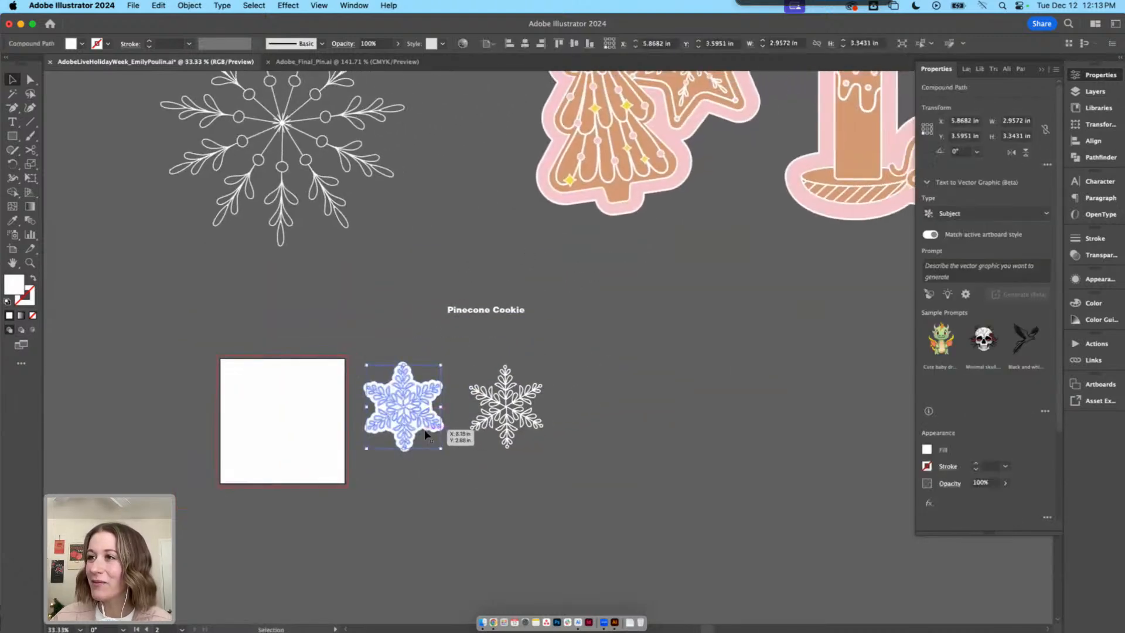
{"action": "double_click", "coordinate": [425, 430]}
{"action": "double_click", "coordinate": [438, 442]}
{"action": "key", "text": "super+plus"}
{"action": "key", "text": "super+plus"}
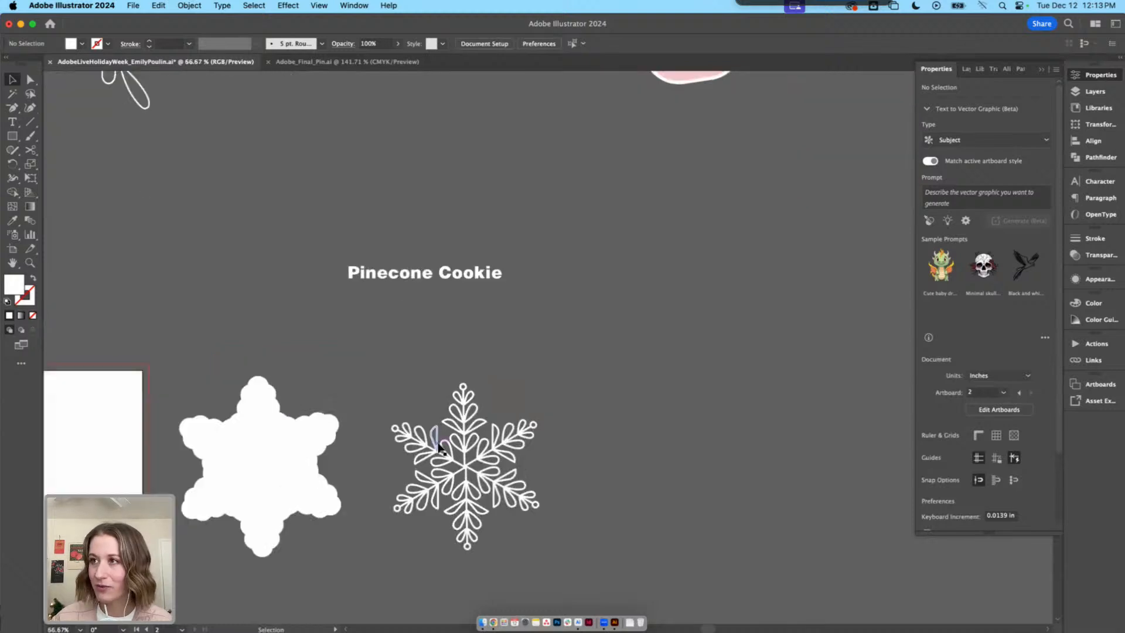
{"action": "scroll", "coordinate": [439, 444], "scroll_direction": "down", "scroll_amount": 2}
{"action": "scroll", "coordinate": [438, 444], "scroll_direction": "left", "scroll_amount": 2}
{"action": "left_click", "coordinate": [381, 372]}
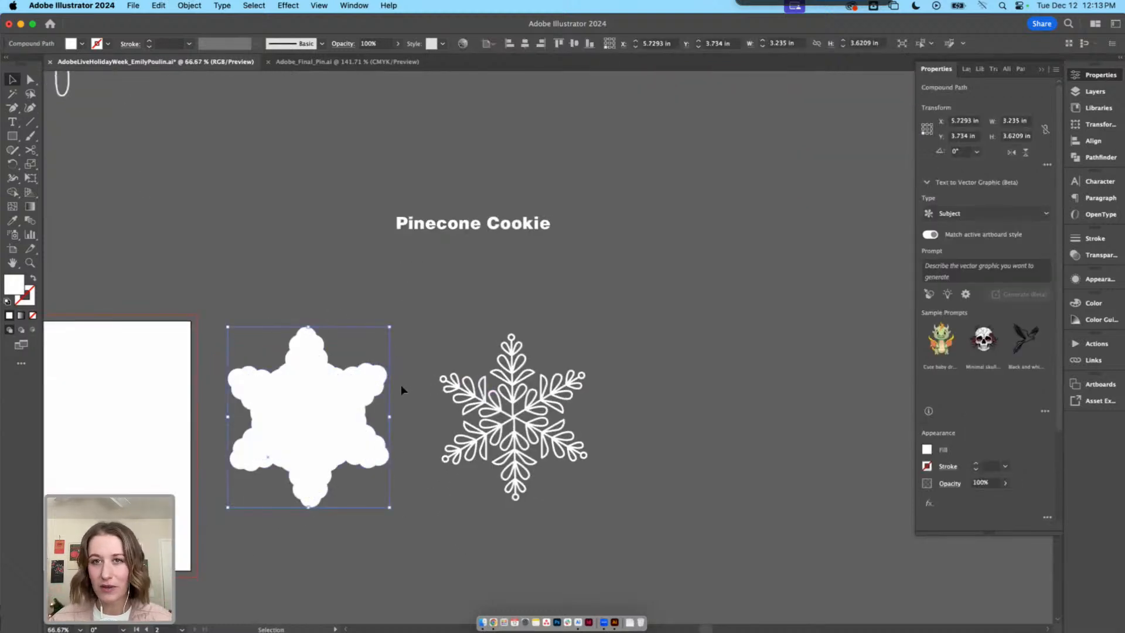
{"action": "left_click_drag", "start_coordinate": [566, 284], "coordinate": [221, 481]}
{"action": "key", "text": "i"}
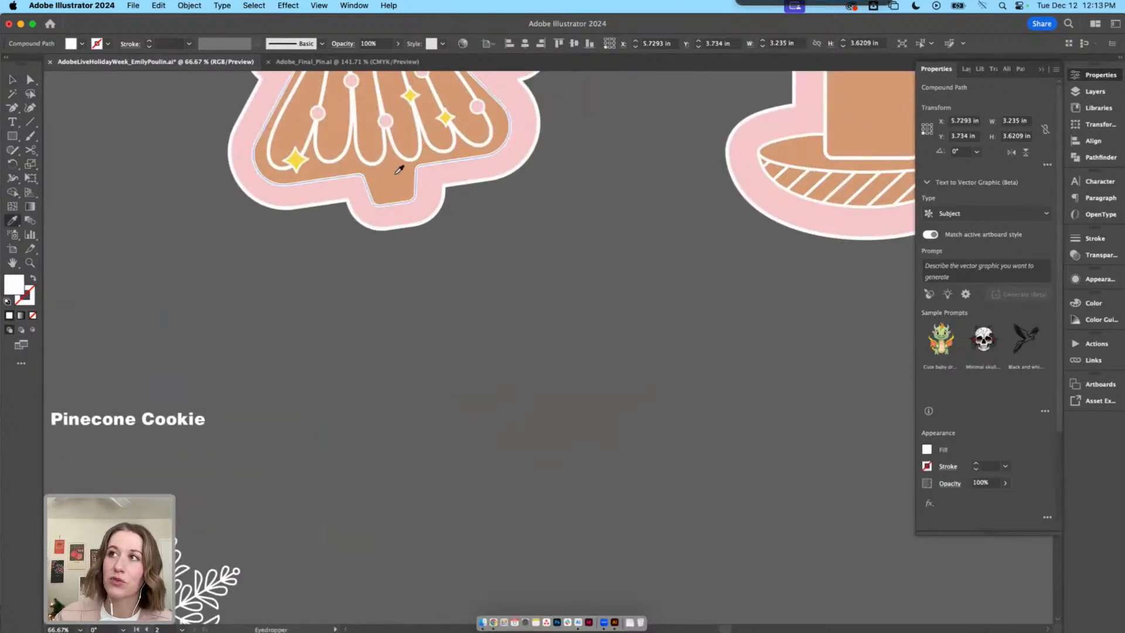
{"action": "left_click", "coordinate": [401, 176]}
{"action": "scroll", "coordinate": [590, 264], "scroll_direction": "down", "scroll_amount": 5}
{"action": "scroll", "coordinate": [590, 264], "scroll_direction": "left", "scroll_amount": 5}
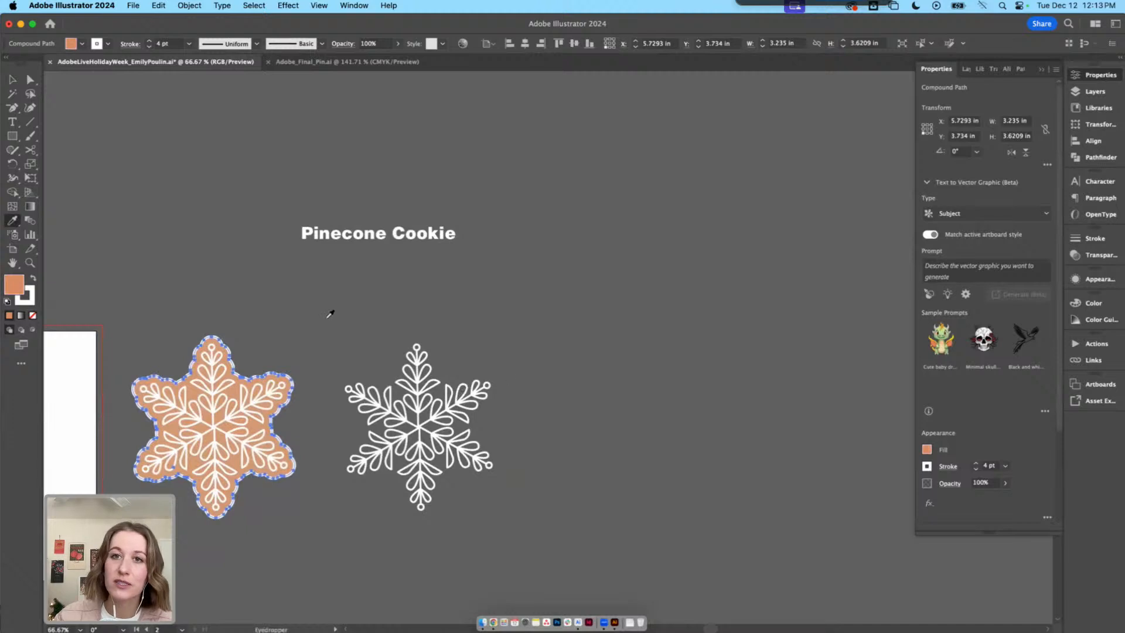
{"action": "key", "text": "v"}
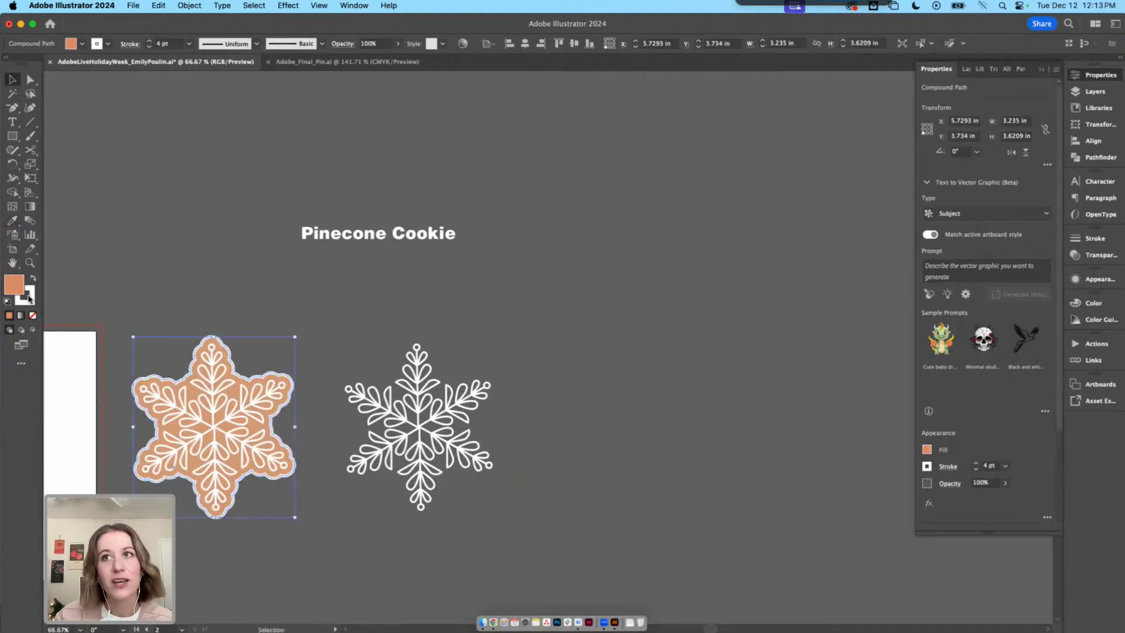
Remove the silhouette's stroke and group it with the white snowflake lines on top of it
{"action": "left_click", "coordinate": [28, 298]}
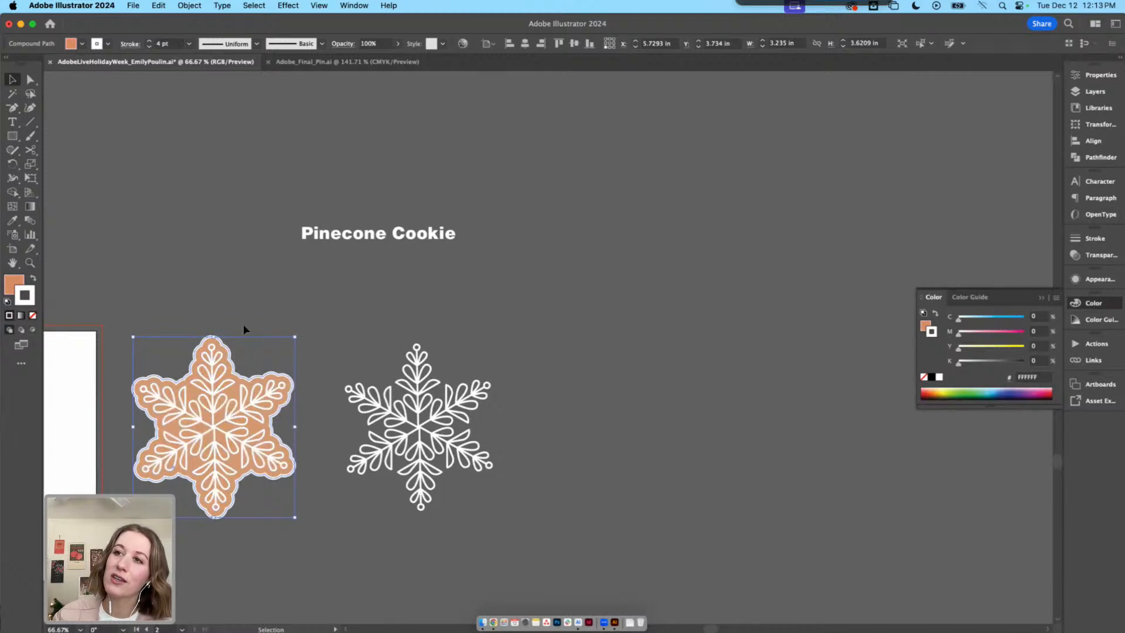
{"action": "left_click", "coordinate": [33, 316]}
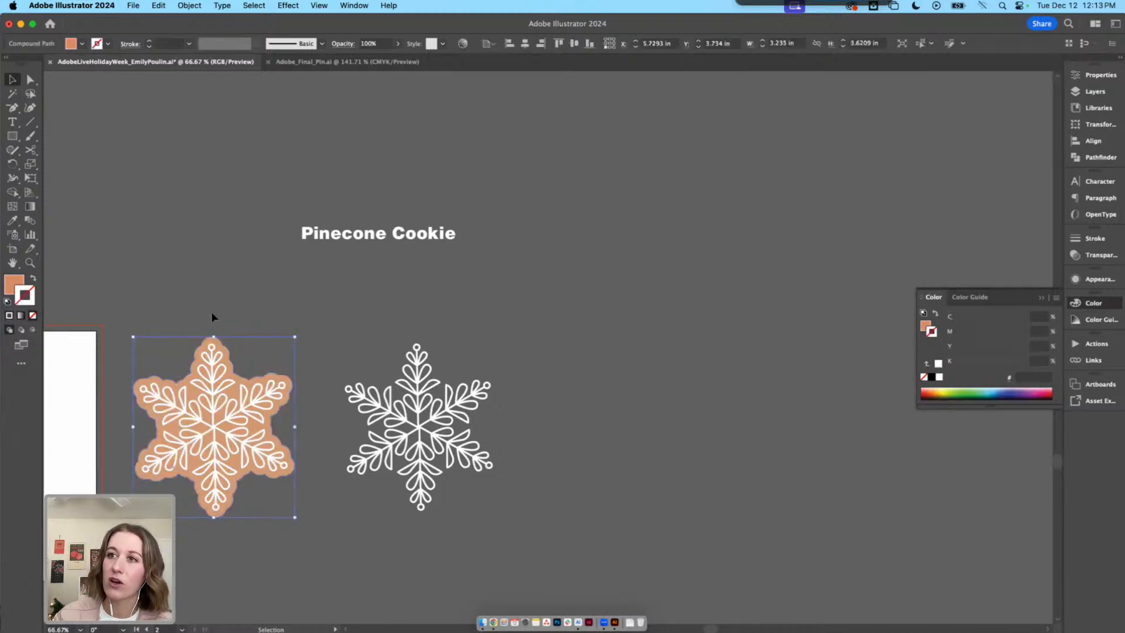
{"action": "left_click", "coordinate": [213, 317]}
{"action": "left_click_drag", "start_coordinate": [177, 361], "coordinate": [216, 311]}
{"action": "left_click_drag", "start_coordinate": [311, 485], "coordinate": [228, 317]}
{"action": "key", "text": "super+g"}
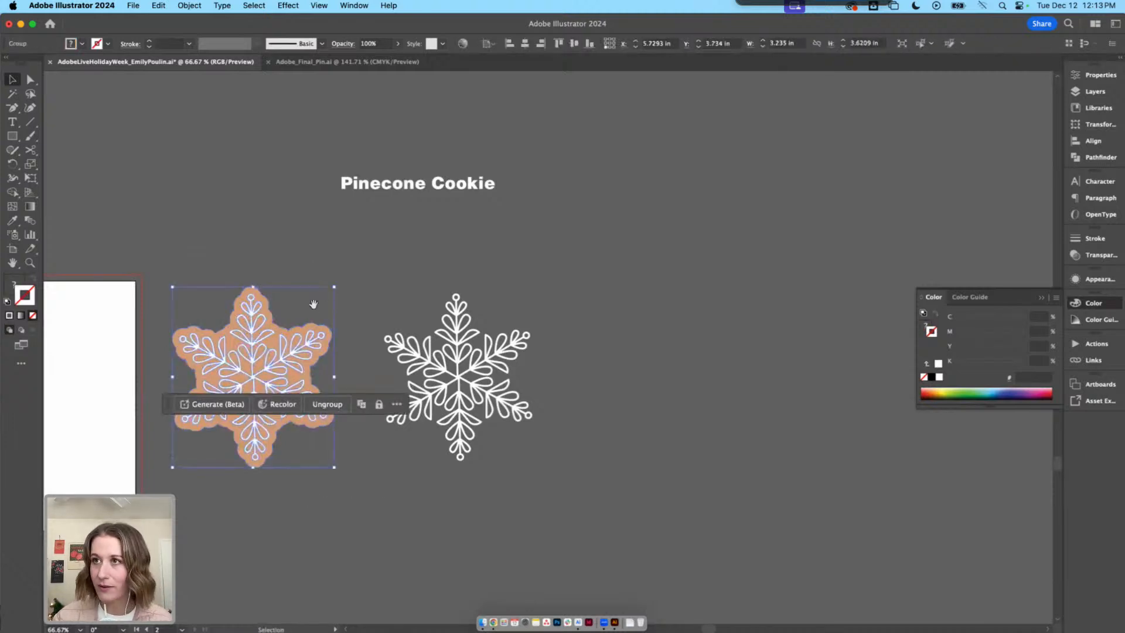
Move the snowflake cookie group onto the white artboard and enlarge it to about 3.78 in wide by 4.23 in tall
{"action": "scroll", "coordinate": [352, 328], "scroll_direction": "left", "scroll_amount": 2}
{"action": "left_click_drag", "start_coordinate": [388, 361], "coordinate": [174, 370]}
{"action": "scroll", "coordinate": [241, 357], "scroll_direction": "left", "scroll_amount": 4}
{"action": "left_click_drag", "start_coordinate": [264, 351], "coordinate": [245, 354]}
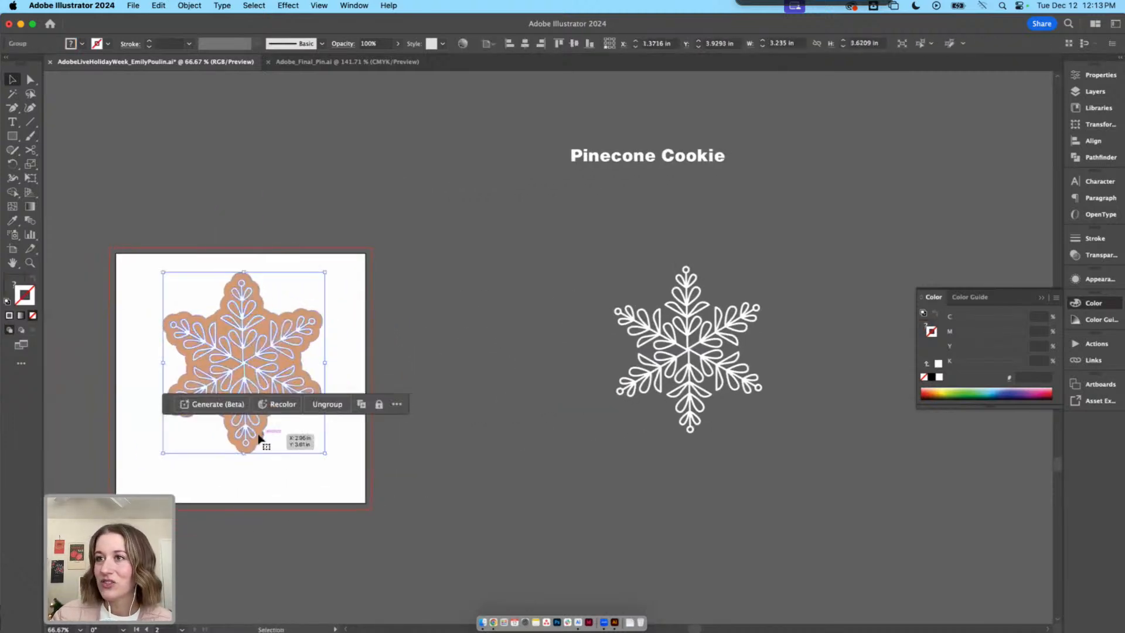
{"action": "left_click_drag", "start_coordinate": [245, 452], "coordinate": [244, 469]}
{"action": "left_click_drag", "start_coordinate": [289, 338], "coordinate": [280, 346]}
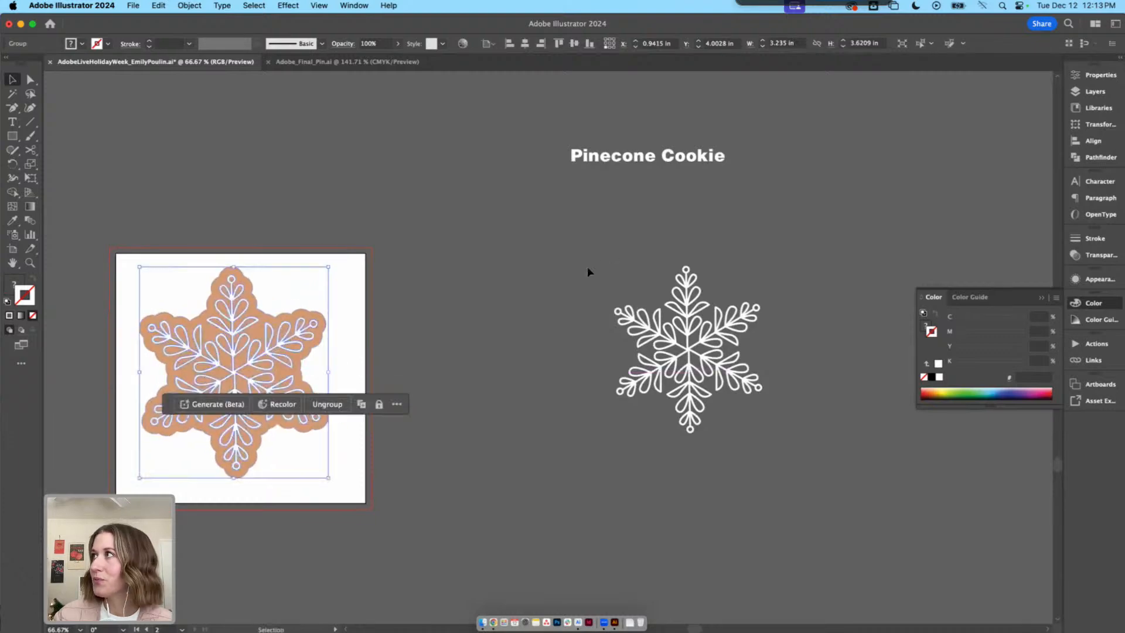
Examine the finished tree and star cookie illustration for accents that could decorate the snowflake cookie
{"action": "left_click", "coordinate": [591, 266]}
{"action": "scroll", "coordinate": [643, 261], "scroll_direction": "up", "scroll_amount": 8}
{"action": "scroll", "coordinate": [643, 262], "scroll_direction": "right", "scroll_amount": 8}
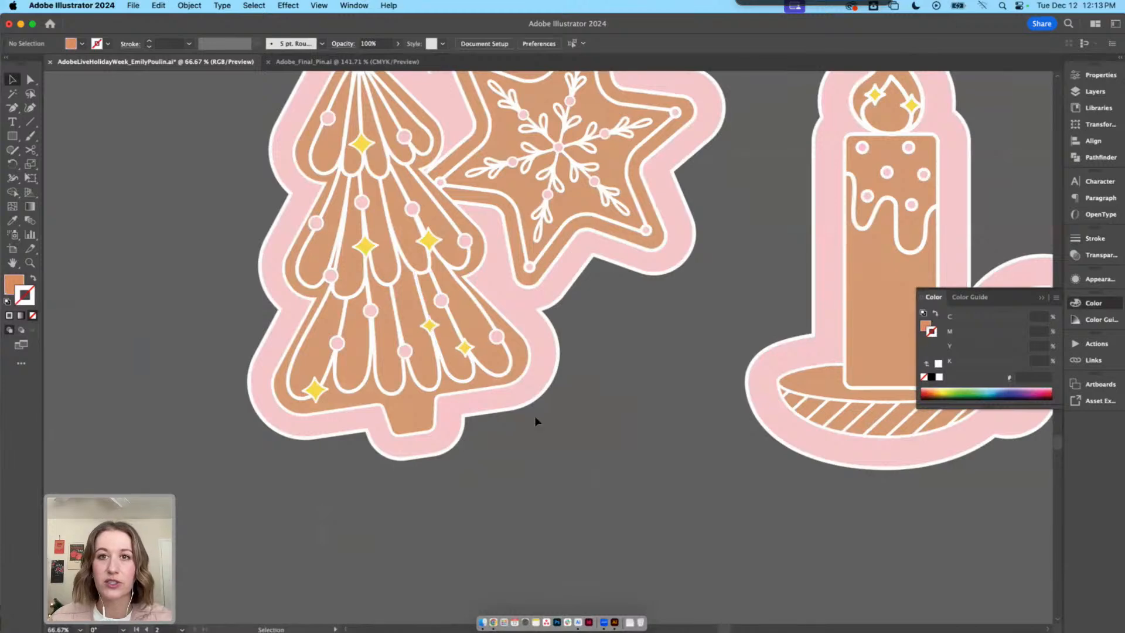
{"action": "left_click", "coordinate": [373, 249]}
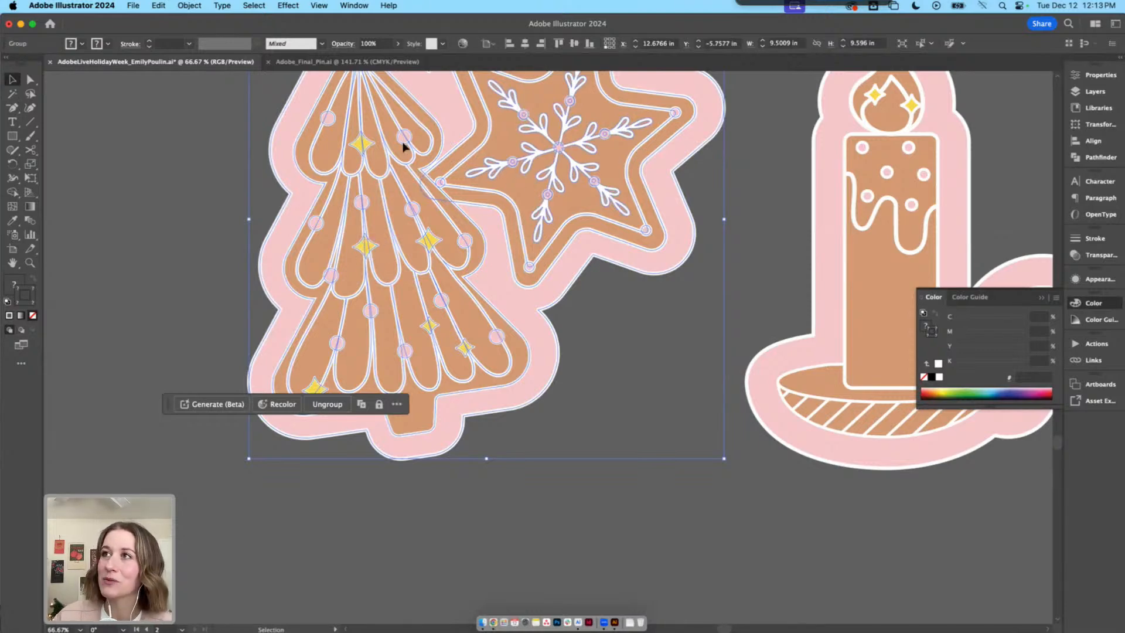
{"action": "key", "text": "super+shift+a"}
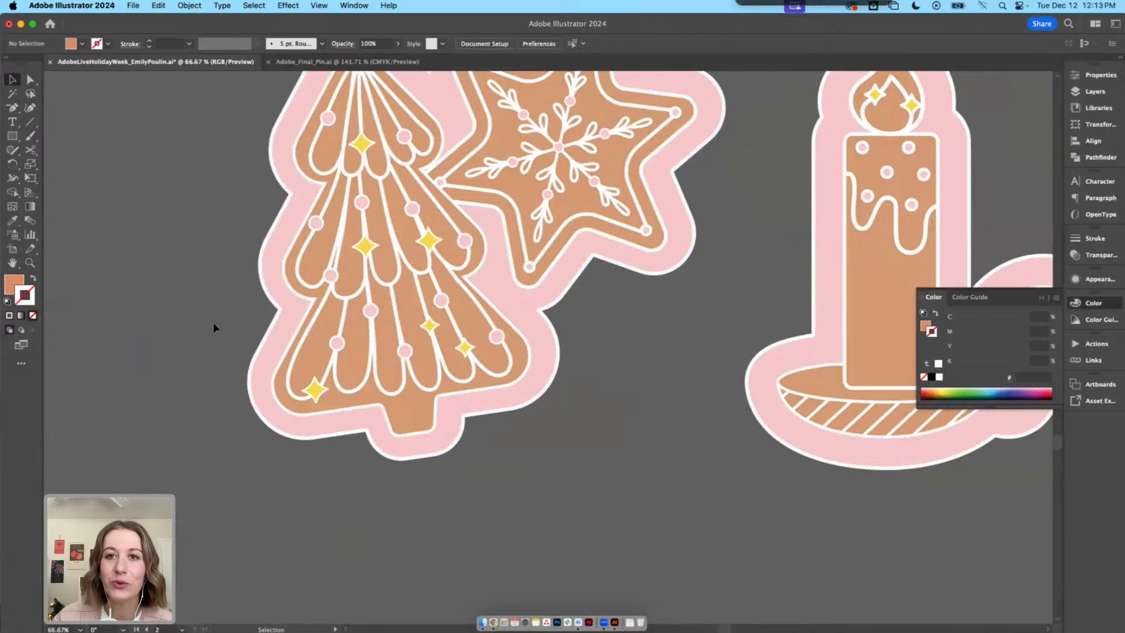
{"action": "left_click_drag", "start_coordinate": [353, 294], "coordinate": [360, 391]}
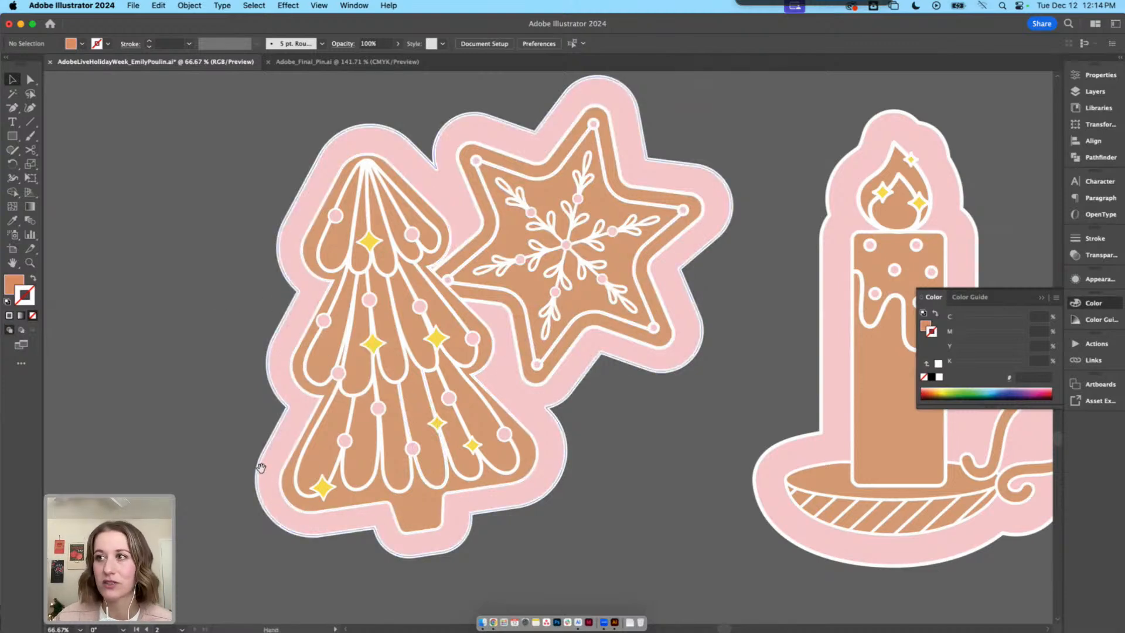
{"action": "left_click_drag", "start_coordinate": [289, 483], "coordinate": [417, 452]}
{"action": "left_click_drag", "start_coordinate": [495, 414], "coordinate": [511, 251]}
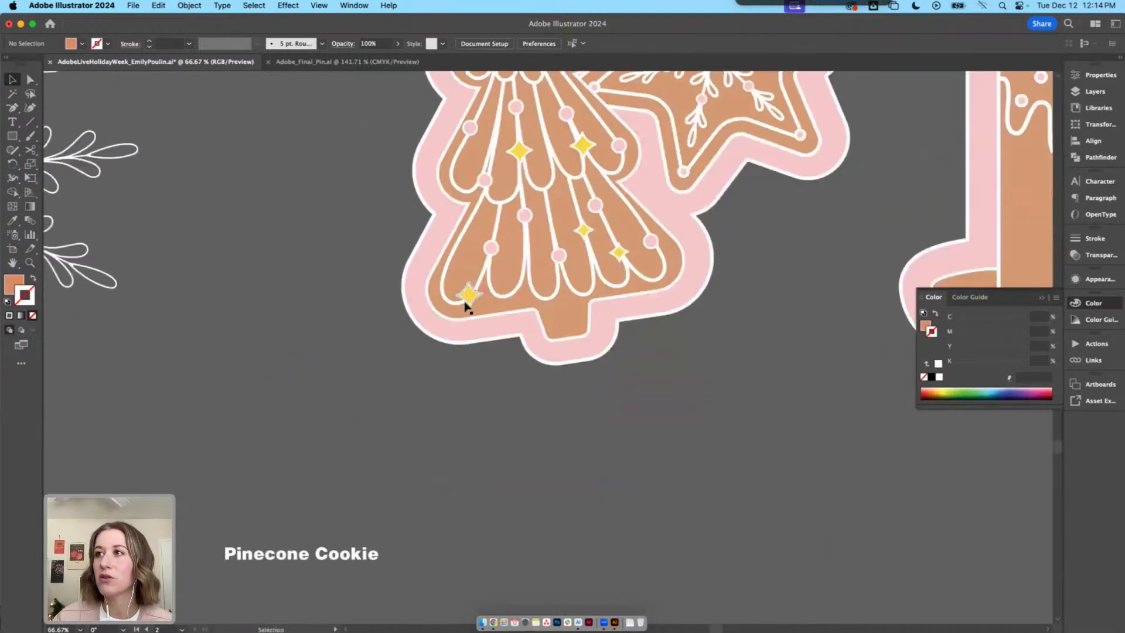
Copy a yellow four-point sparkle from the tree cookie and paste it just to the right of the snowflake artboard
{"action": "double_click", "coordinate": [468, 297]}
{"action": "left_click", "coordinate": [470, 294]}
{"action": "double_click", "coordinate": [470, 296]}
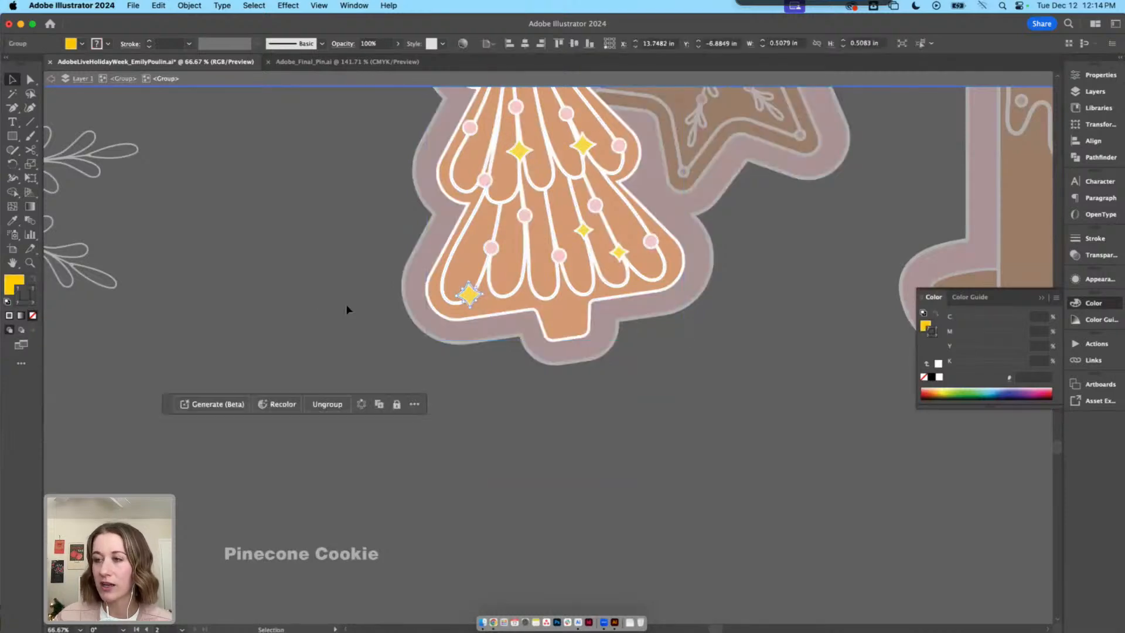
{"action": "left_click", "coordinate": [317, 310]}
{"action": "double_click", "coordinate": [301, 310]}
{"action": "left_click_drag", "start_coordinate": [167, 572], "coordinate": [545, 221]}
{"action": "key", "text": "super+v"}
{"action": "left_click", "coordinate": [545, 287]}
{"action": "left_click_drag", "start_coordinate": [547, 346], "coordinate": [465, 275]}
{"action": "left_click", "coordinate": [490, 291]}
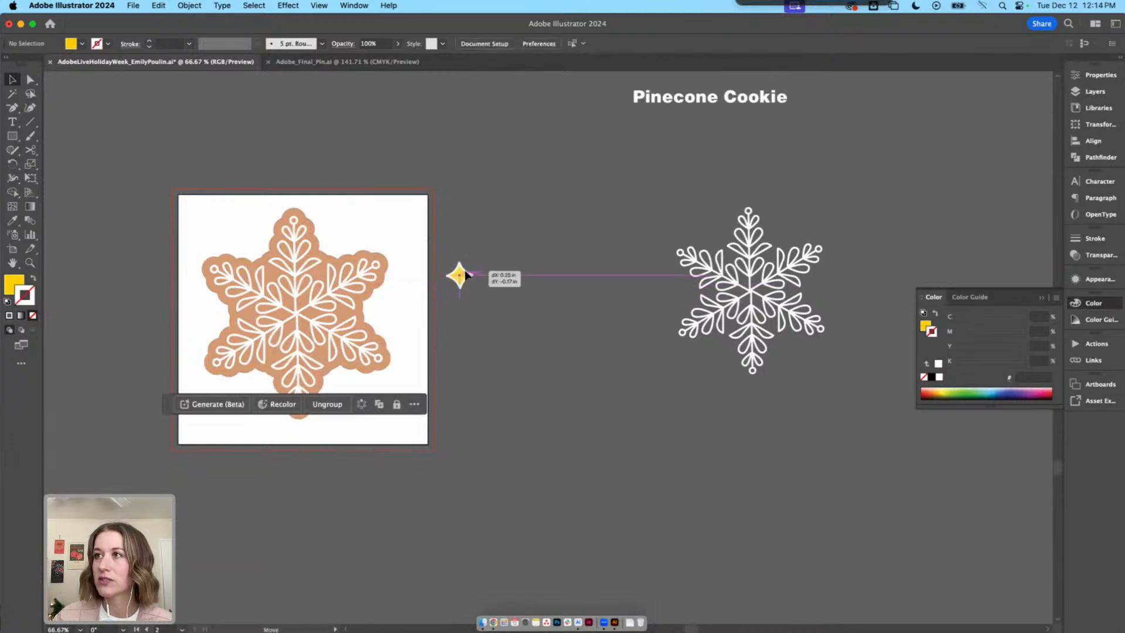
Copy a pink dot with its white outline from the tree cookie and place it to the right of the yellow sparkle
{"action": "left_click_drag", "start_coordinate": [539, 193], "coordinate": [435, 381]}
{"action": "left_click_drag", "start_coordinate": [643, 204], "coordinate": [298, 434]}
{"action": "double_click", "coordinate": [451, 212]}
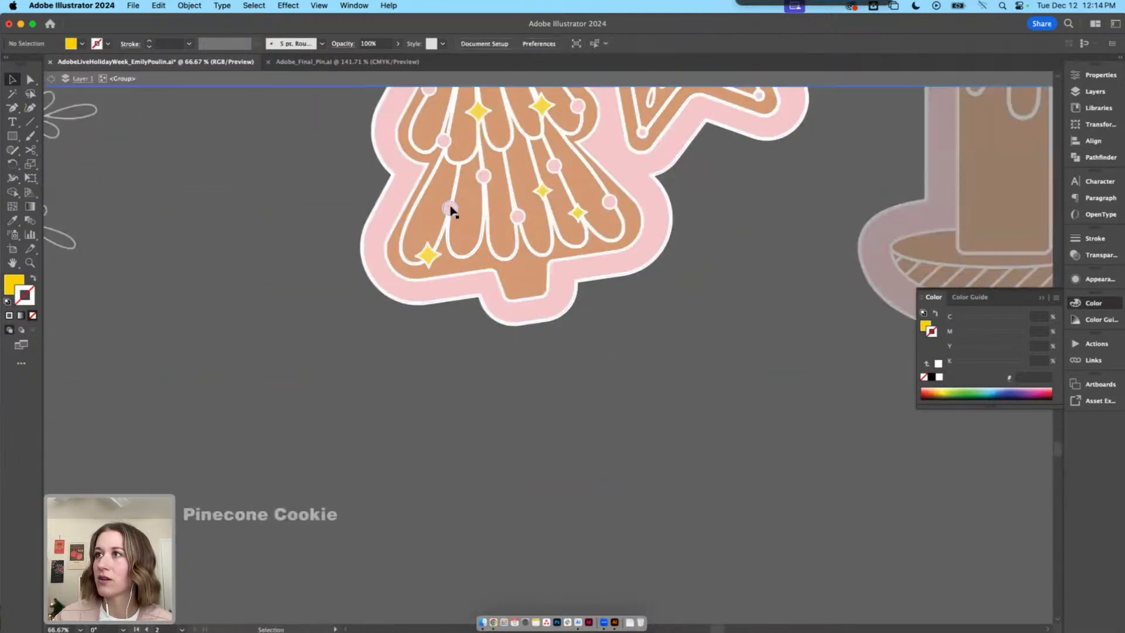
{"action": "left_click", "coordinate": [451, 210]}
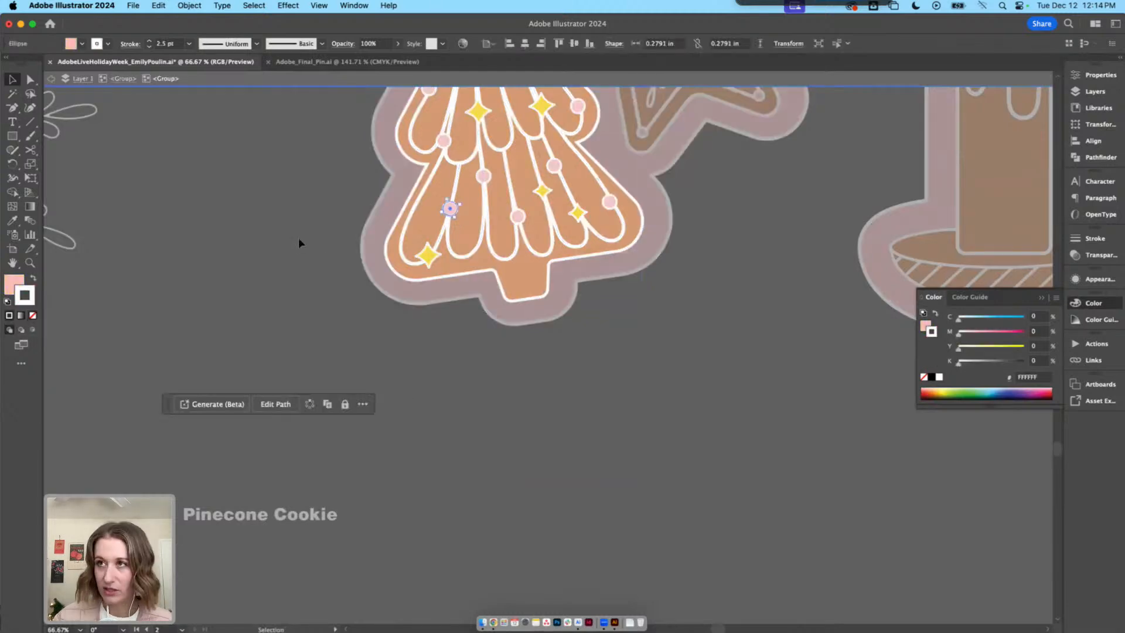
{"action": "double_click", "coordinate": [298, 243]}
{"action": "left_click_drag", "start_coordinate": [356, 295], "coordinate": [495, 140]}
{"action": "left_click_drag", "start_coordinate": [295, 532], "coordinate": [542, 286]}
{"action": "key", "text": "super+v"}
{"action": "left_click", "coordinate": [523, 328]}
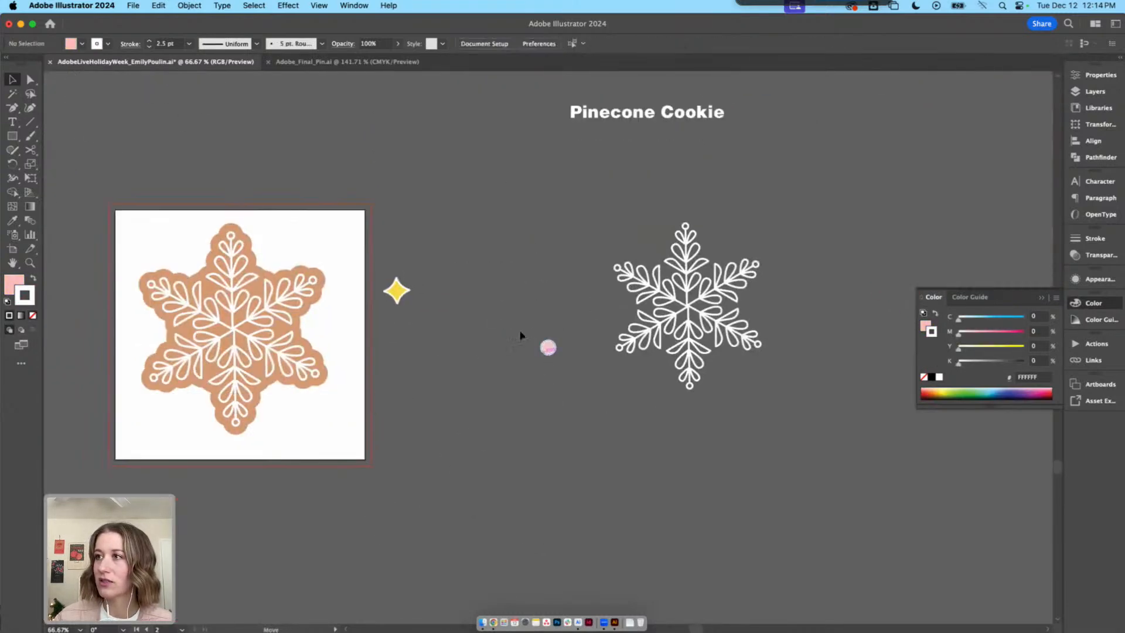
{"action": "left_click_drag", "start_coordinate": [548, 347], "coordinate": [440, 293]}
{"action": "left_click", "coordinate": [492, 374]}
Move the pink dot directly above the yellow sparkle beside the artboard
{"action": "scroll", "coordinate": [492, 374], "scroll_direction": "left", "scroll_amount": 3}
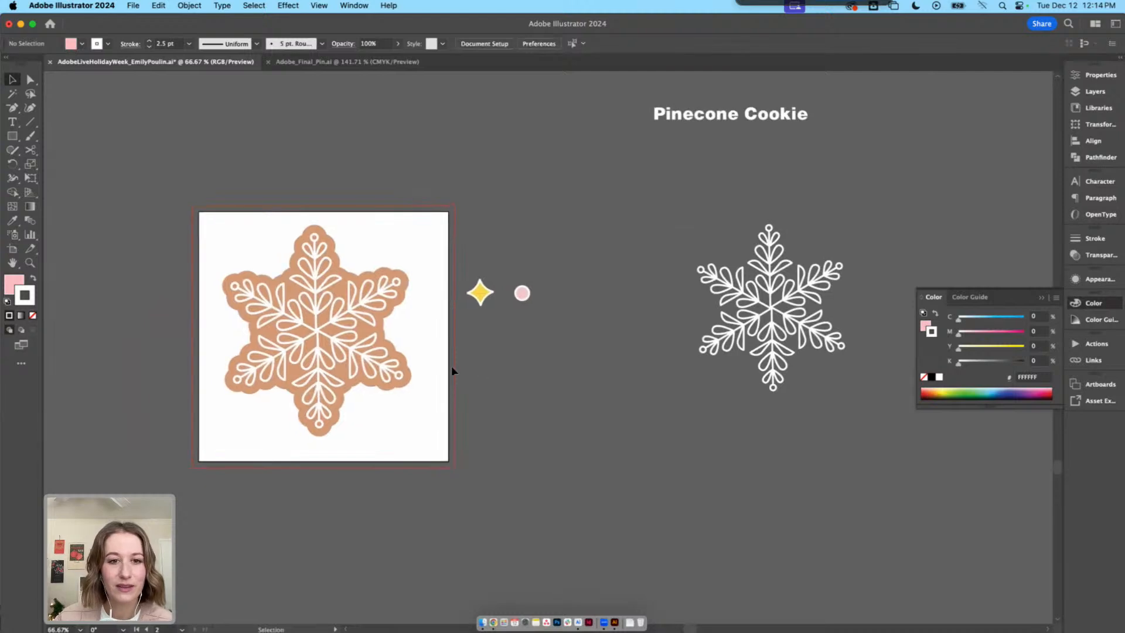
{"action": "scroll", "coordinate": [452, 371], "scroll_direction": "right", "scroll_amount": 1}
{"action": "scroll", "coordinate": [452, 370], "scroll_direction": "up", "scroll_amount": 1}
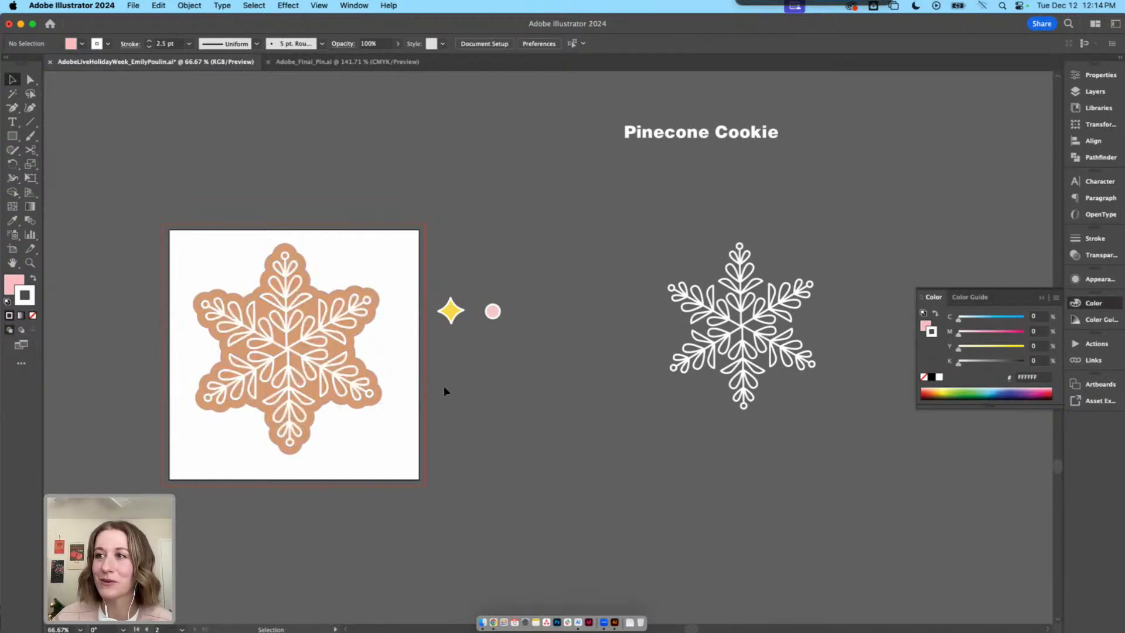
{"action": "left_click_drag", "start_coordinate": [428, 364], "coordinate": [505, 373]}
{"action": "key", "text": "super+equal"}
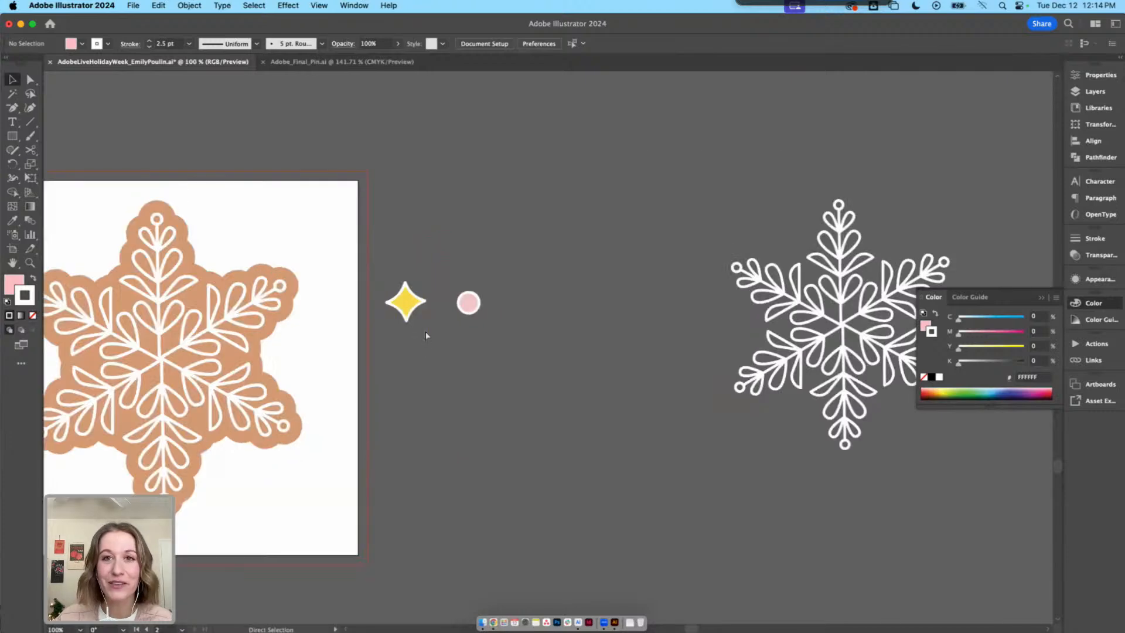
{"action": "key", "text": "super+equal"}
{"action": "left_click_drag", "start_coordinate": [420, 329], "coordinate": [736, 316]}
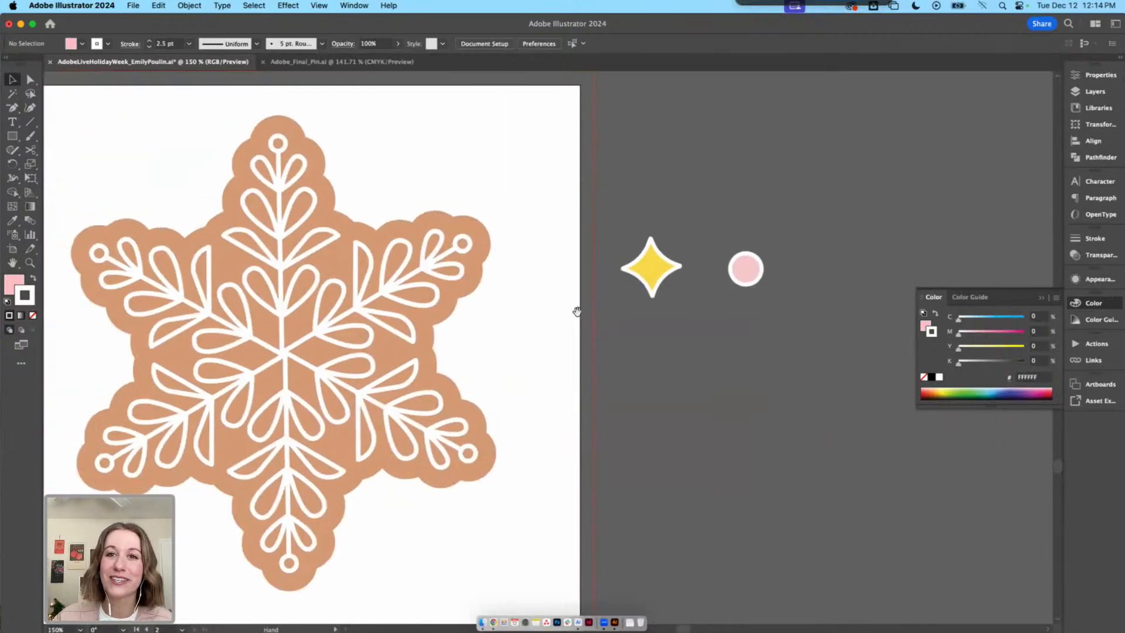
{"action": "left_click_drag", "start_coordinate": [753, 276], "coordinate": [668, 193]}
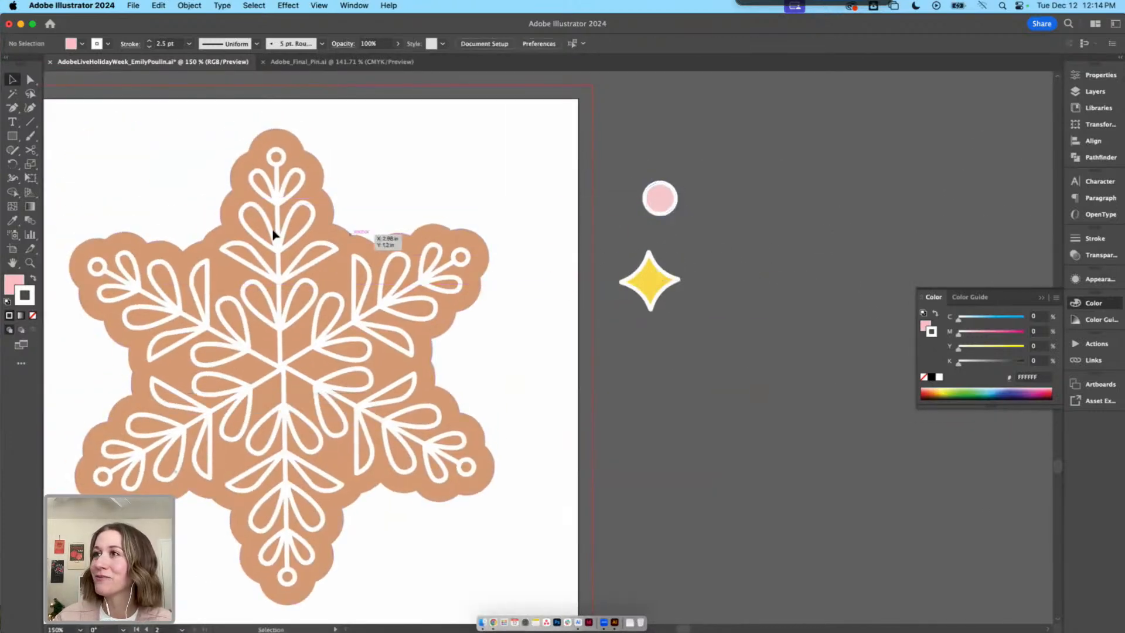
Isolate the snowflake group for editing around the upper-right arm
{"action": "left_click_drag", "start_coordinate": [12, 139], "coordinate": [70, 163]}
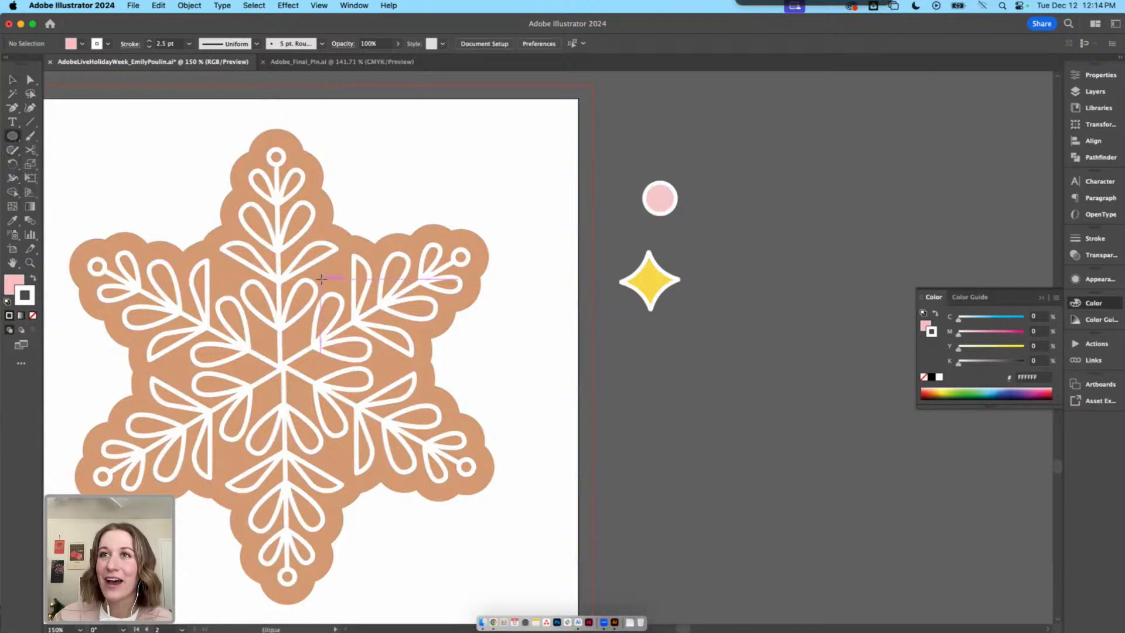
{"action": "key", "text": "v"}
{"action": "left_click", "coordinate": [459, 262]}
{"action": "key", "text": "super+equal"}
{"action": "key", "text": "super+equal"}
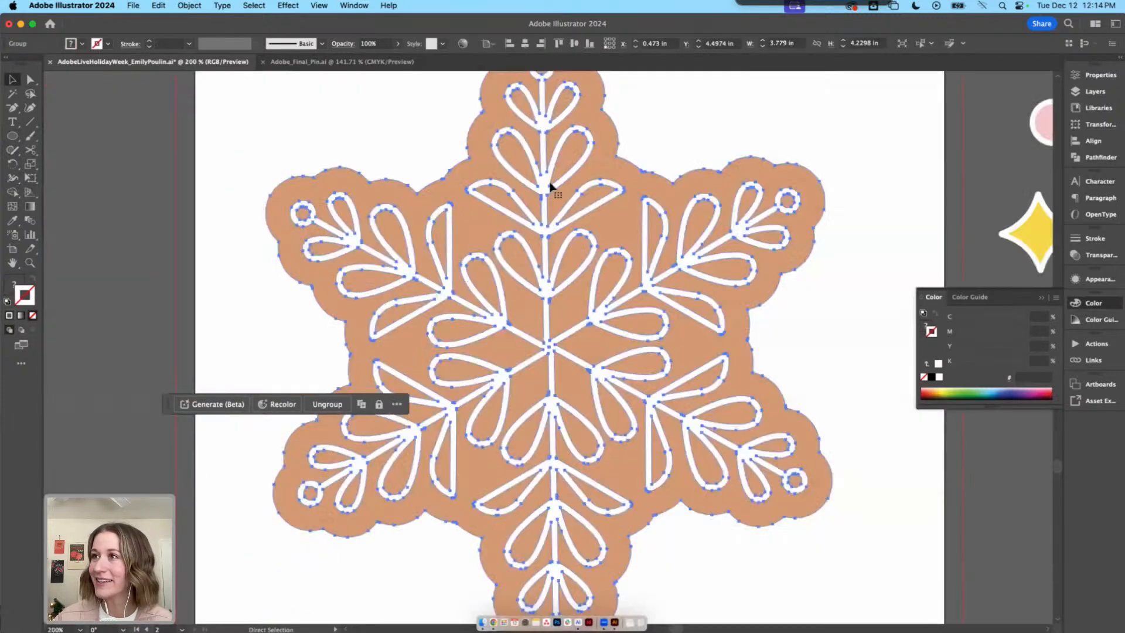
{"action": "left_click_drag", "start_coordinate": [749, 97], "coordinate": [277, 343]}
{"action": "double_click", "coordinate": [454, 387]}
{"action": "left_click", "coordinate": [454, 387]}
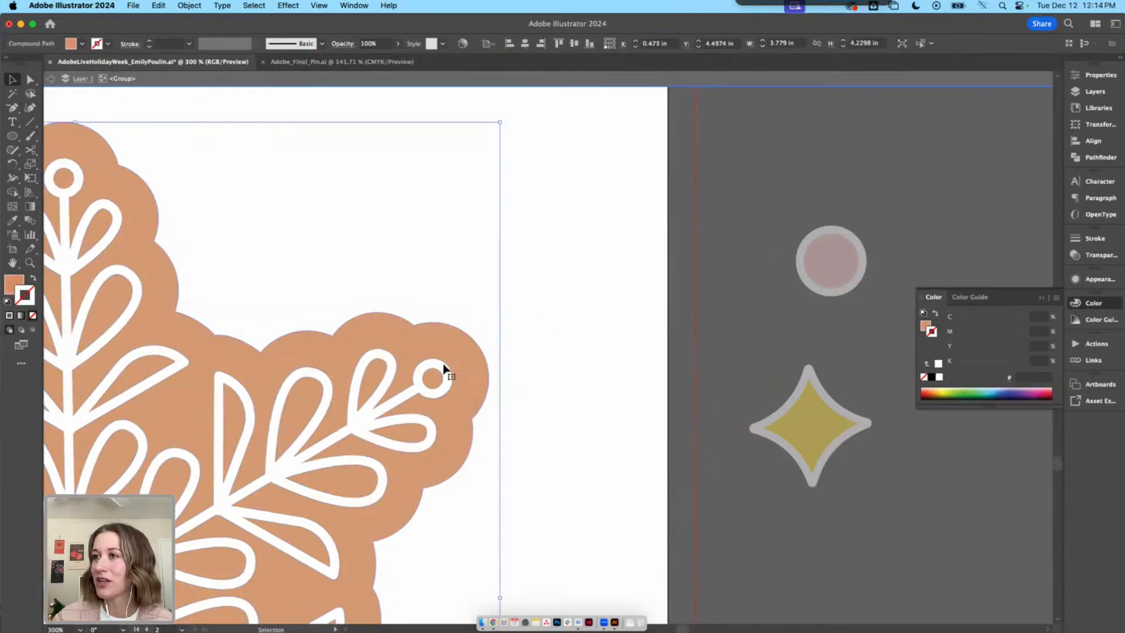
Draw a circle about 0.17 in wide centred over the ring at the tip of the upper-right arm
{"action": "left_click", "coordinate": [433, 376]}
{"action": "left_click", "coordinate": [12, 138]}
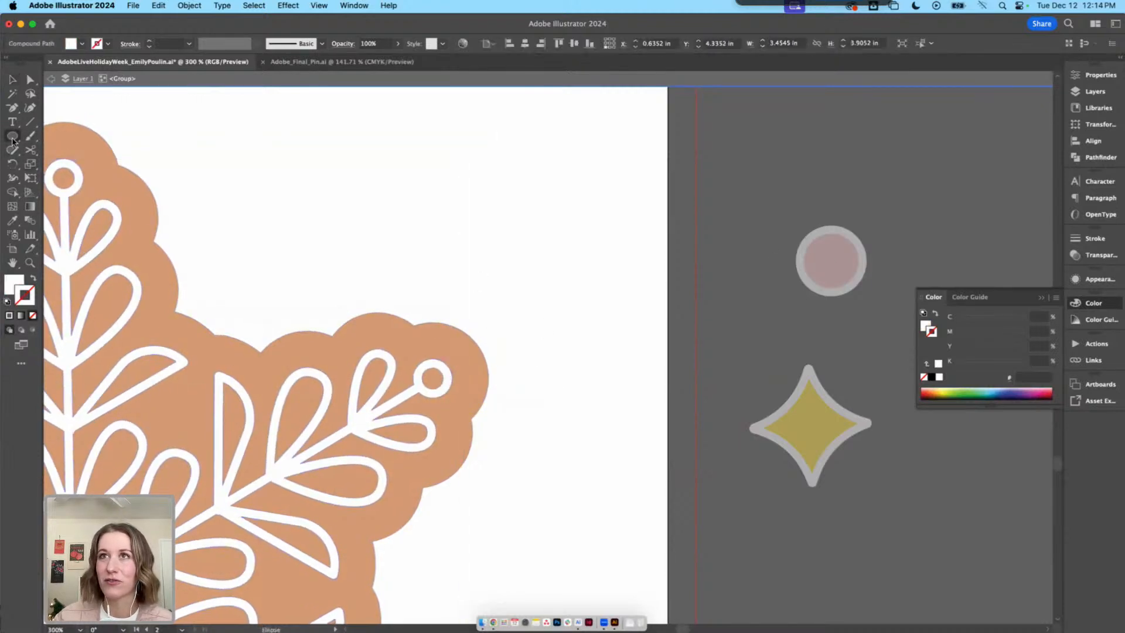
{"action": "left_click_drag", "start_coordinate": [12, 138], "coordinate": [58, 163]}
{"action": "mouse_move", "coordinate": [435, 385]}
{"action": "left_mouse_down"}
{"action": "mouse_move", "coordinate": [452, 403]}
{"action": "mouse_move", "coordinate": [437, 382]}
{"action": "left_mouse_up"}
{"action": "key", "text": "v"}
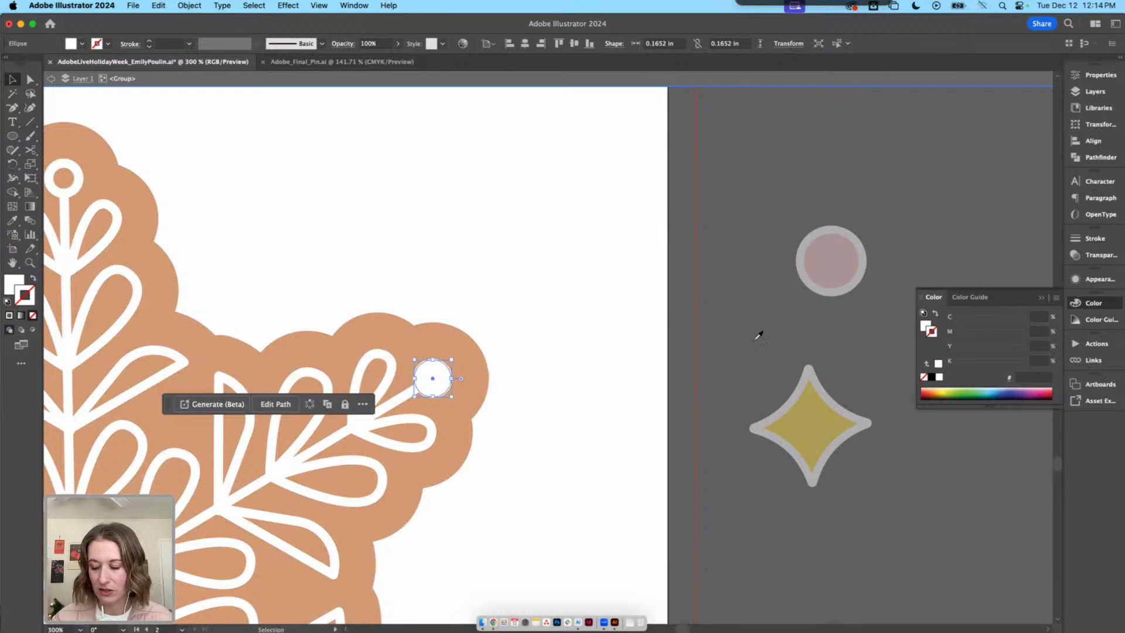
Apply the sample dot's pink fill and 2.5 pt white outline to the new circle with the Eyedropper
{"action": "key", "text": "i"}
{"action": "left_click", "coordinate": [814, 295]}
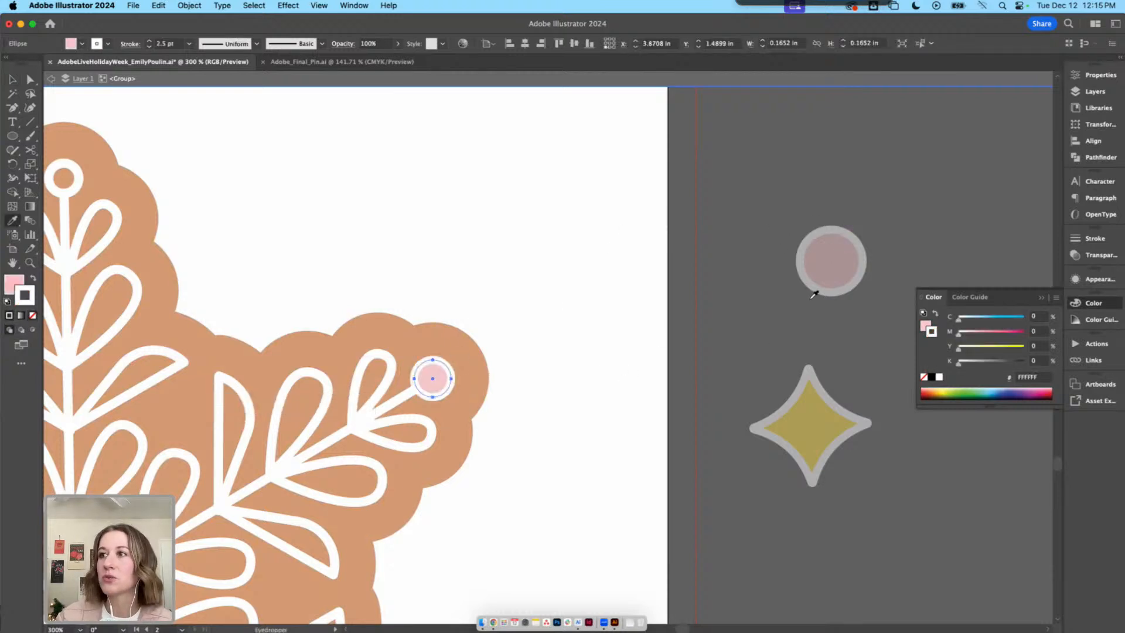
{"action": "key", "text": "v"}
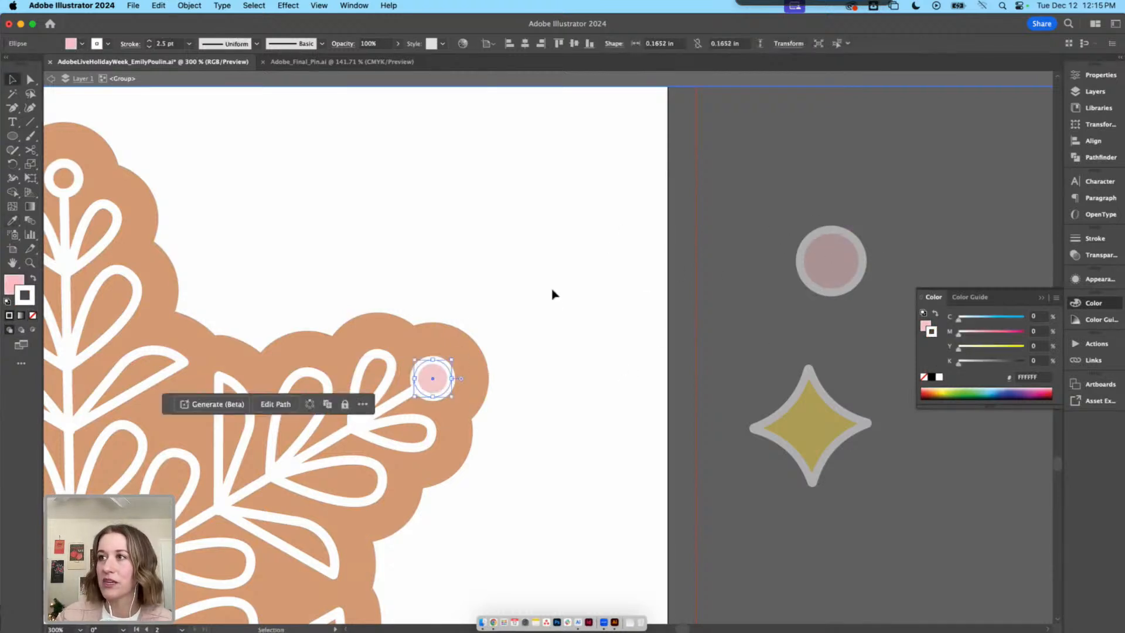
{"action": "left_click", "coordinate": [552, 293]}
Duplicate the pink dot onto the rings at the tips of the other five snowflake arms
{"action": "scroll", "coordinate": [551, 296], "scroll_direction": "down", "scroll_amount": 2}
{"action": "scroll", "coordinate": [551, 296], "scroll_direction": "left", "scroll_amount": 2}
{"action": "scroll", "coordinate": [591, 340], "scroll_direction": "left", "scroll_amount": 5}
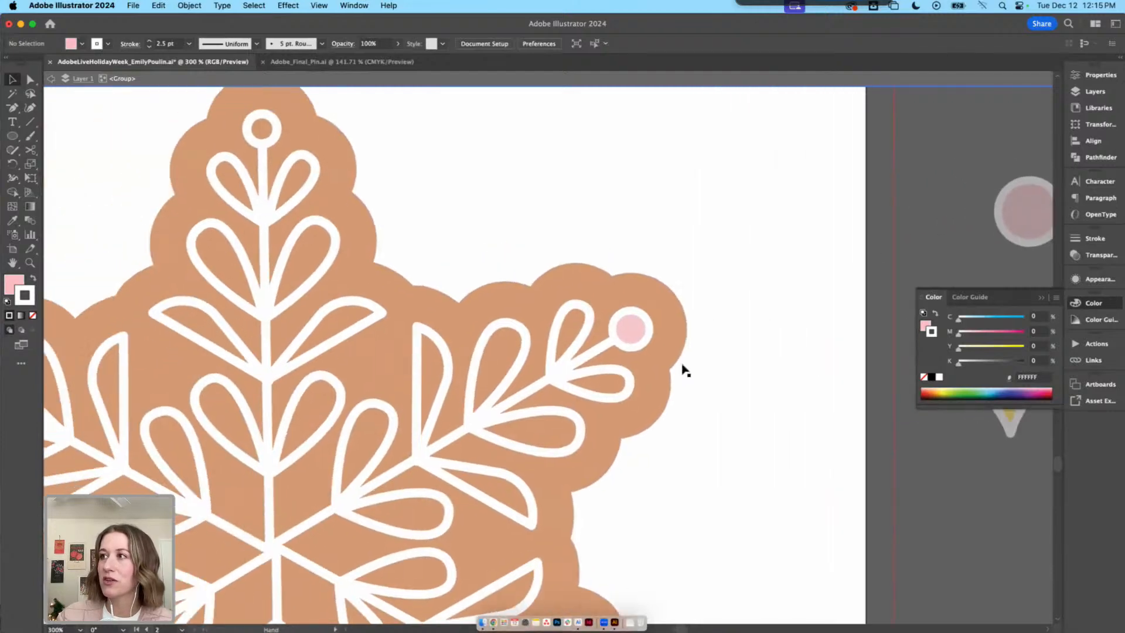
{"action": "left_click_drag", "start_coordinate": [674, 351], "coordinate": [319, 156]}
{"action": "key", "text": "space"}
{"action": "left_click_drag", "start_coordinate": [840, 164], "coordinate": [845, 164]}
{"action": "left_click_drag", "start_coordinate": [706, 125], "coordinate": [355, 368]}
{"action": "left_click_drag", "start_coordinate": [355, 371], "coordinate": [582, 491]}
{"action": "left_click_drag", "start_coordinate": [581, 490], "coordinate": [785, 454]}
Copy the pink dot from the lower-right arm tip to the centre of the snowflake
{"action": "left_click", "coordinate": [843, 238]}
{"action": "mouse_move", "coordinate": [728, 449]}
{"action": "left_mouse_down"}
{"action": "mouse_move", "coordinate": [508, 229]}
{"action": "mouse_move", "coordinate": [350, 249]}
{"action": "left_mouse_up"}
{"action": "left_click", "coordinate": [781, 273]}
{"action": "left_click_drag", "start_coordinate": [781, 273], "coordinate": [834, 298]}
Try the centre pink dot without its white outline, and undo the change
{"action": "left_click", "coordinate": [409, 268]}
{"action": "key", "text": "slash"}
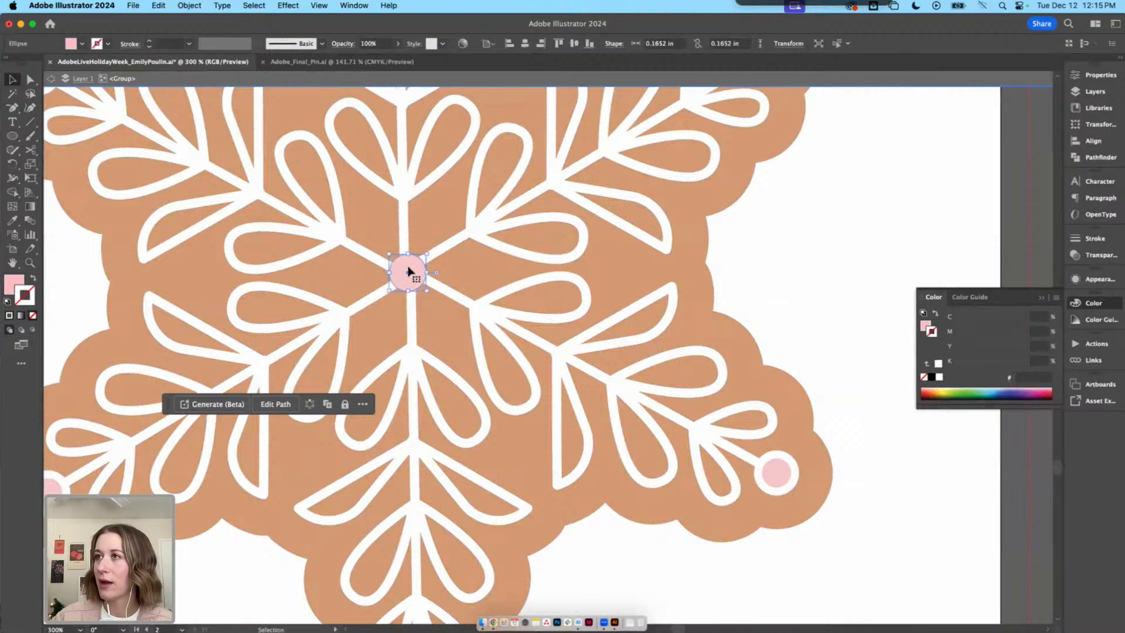
{"action": "scroll", "coordinate": [408, 273], "scroll_direction": "down", "scroll_amount": 2}
{"action": "key", "text": "super+z"}
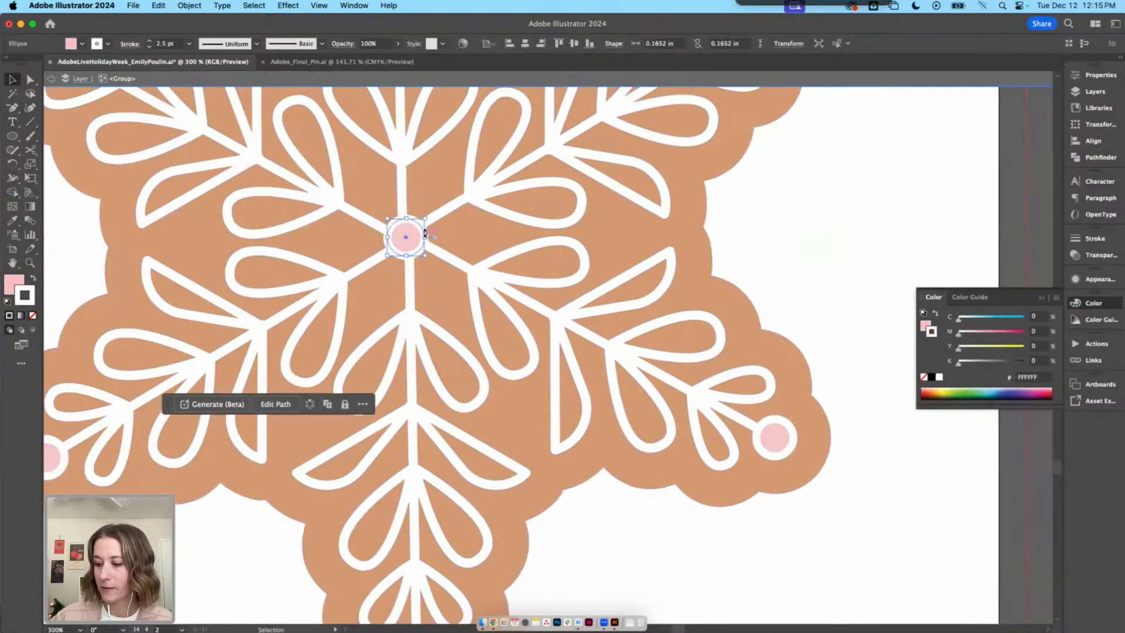
{"action": "key", "text": "slash"}
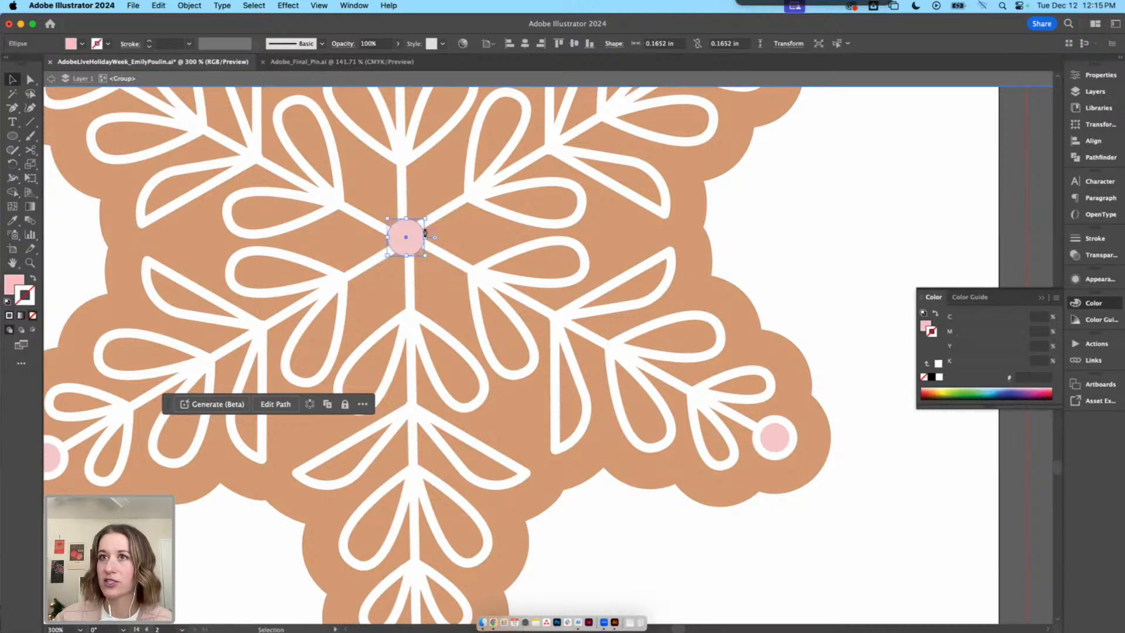
{"action": "left_click", "coordinate": [545, 227]}
{"action": "left_click", "coordinate": [394, 233]}
{"action": "key", "text": "super+z"}
{"action": "left_click", "coordinate": [778, 215]}
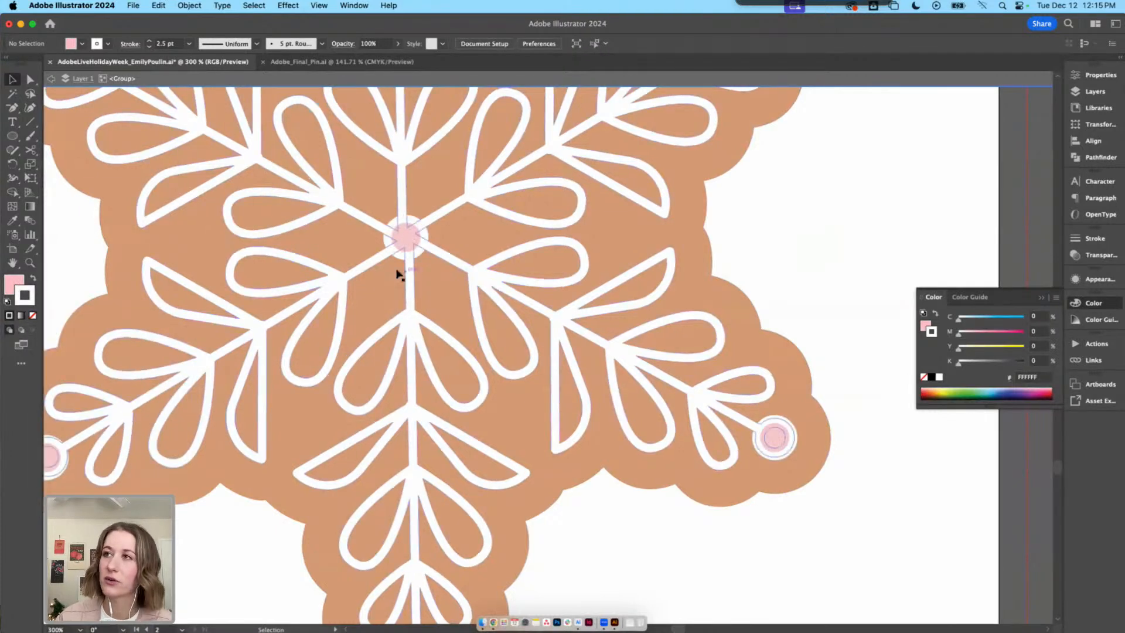
Nudge the centre pink dot slightly left, enlarge it to about 0.22 in, and exit group isolation
{"action": "left_click", "coordinate": [415, 242]}
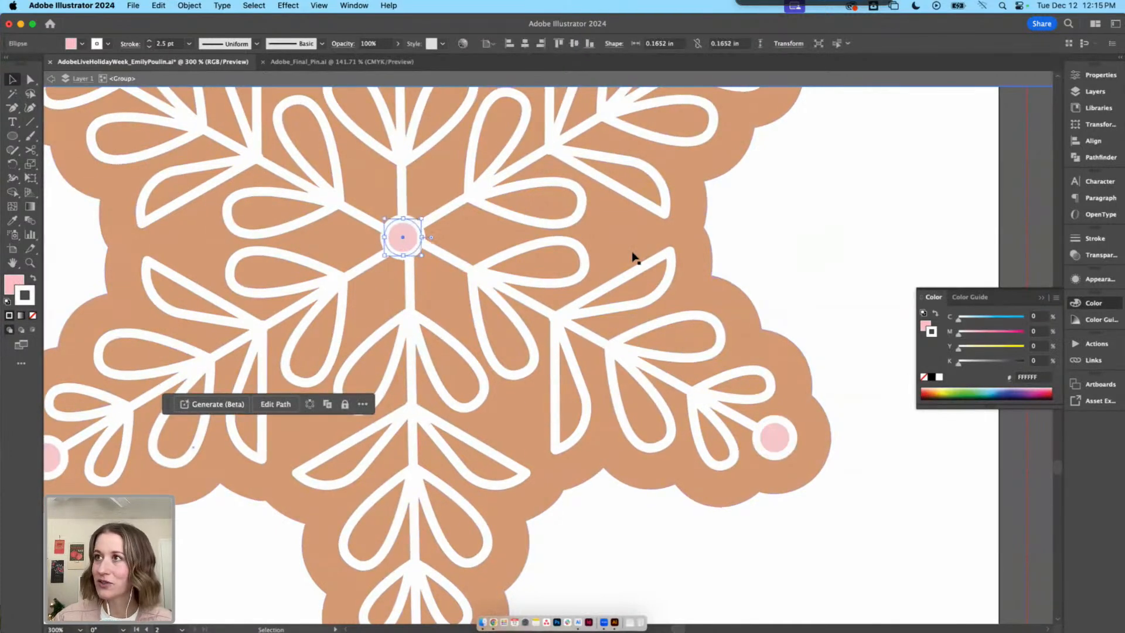
{"action": "key", "text": "super+0"}
{"action": "left_click_drag", "start_coordinate": [655, 198], "coordinate": [584, 184]}
{"action": "left_click", "coordinate": [771, 173]}
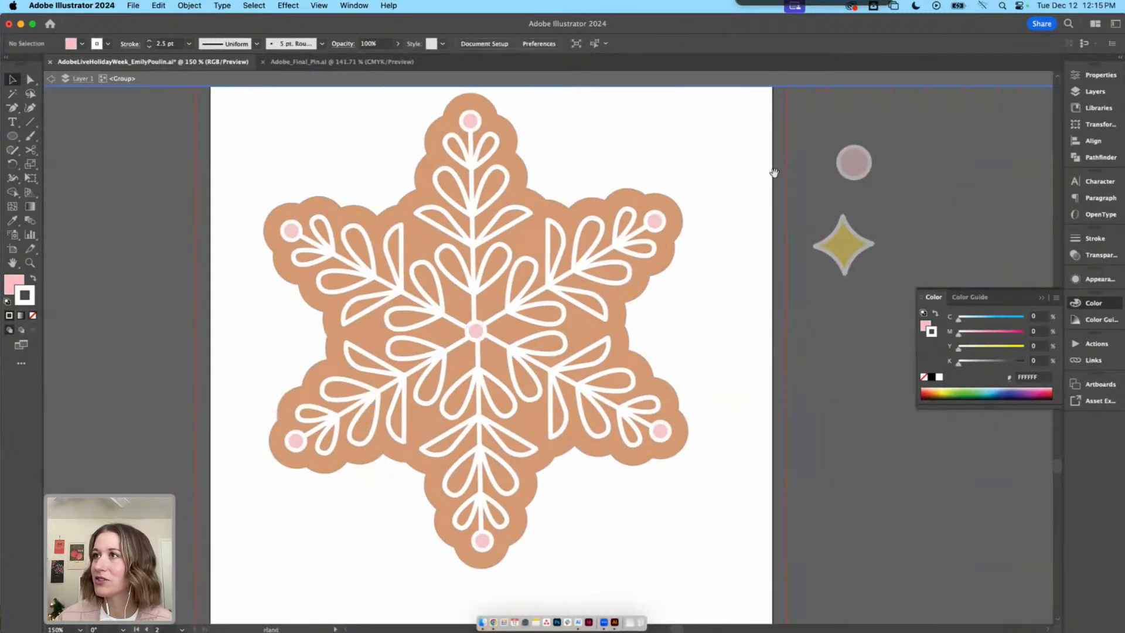
{"action": "left_click_drag", "start_coordinate": [771, 174], "coordinate": [716, 196]}
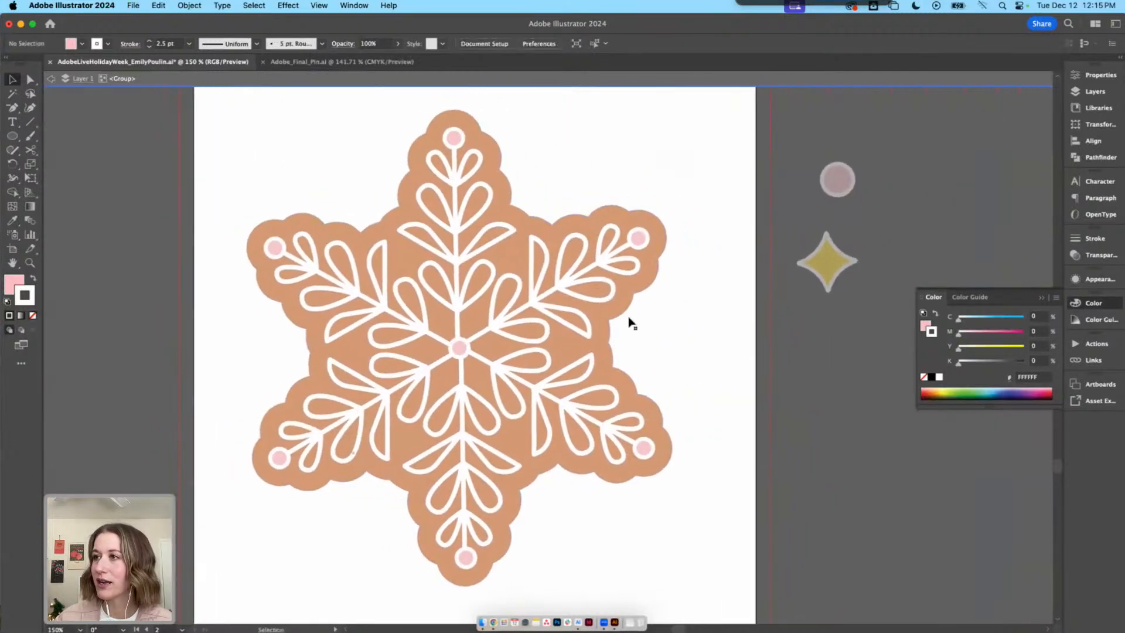
{"action": "left_click", "coordinate": [460, 350]}
{"action": "left_click_drag", "start_coordinate": [470, 357], "coordinate": [472, 361]}
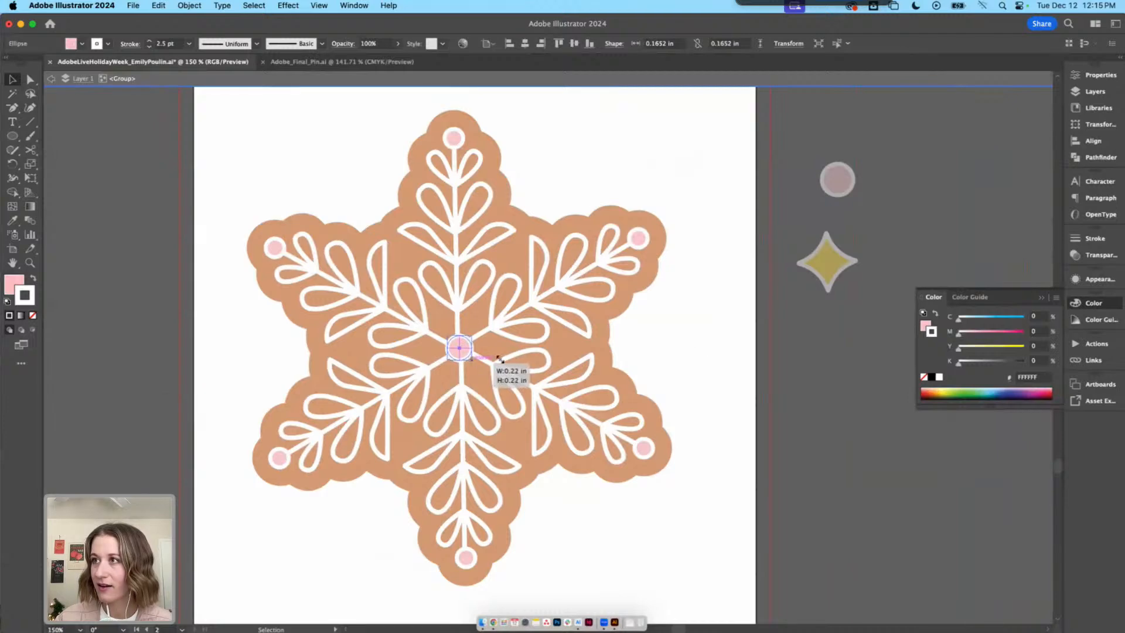
{"action": "left_click", "coordinate": [732, 358]}
{"action": "left_click_drag", "start_coordinate": [740, 362], "coordinate": [726, 354]}
{"action": "key", "text": "Escape"}
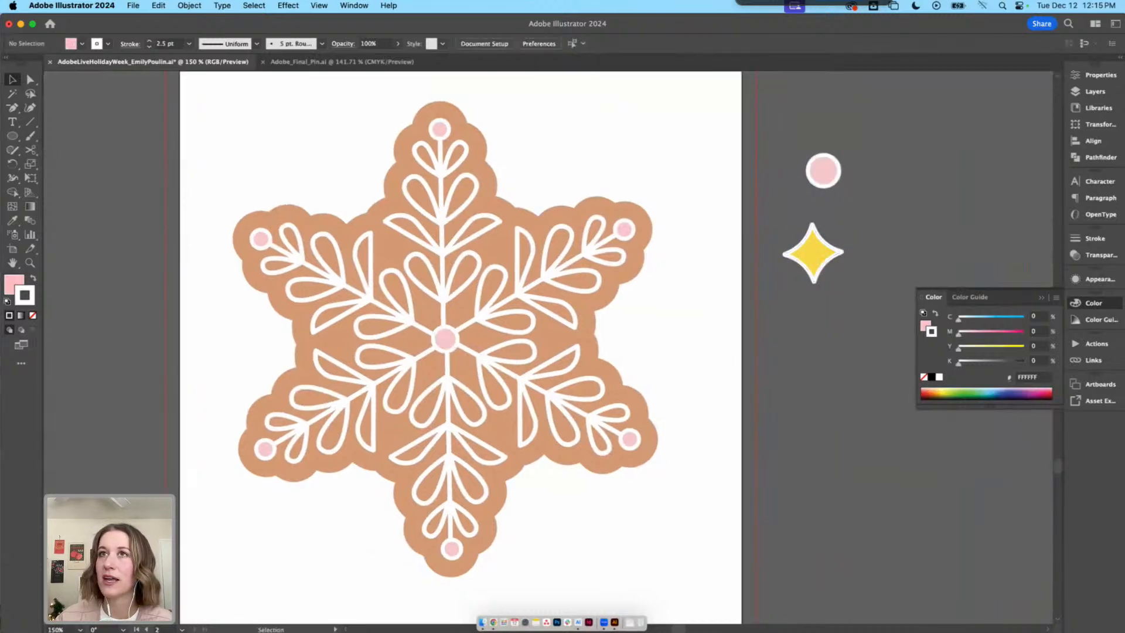
Draw a pink square with a white outline, about 0.35 in wide, left of the snowflake artboard
{"action": "left_click", "coordinate": [16, 142]}
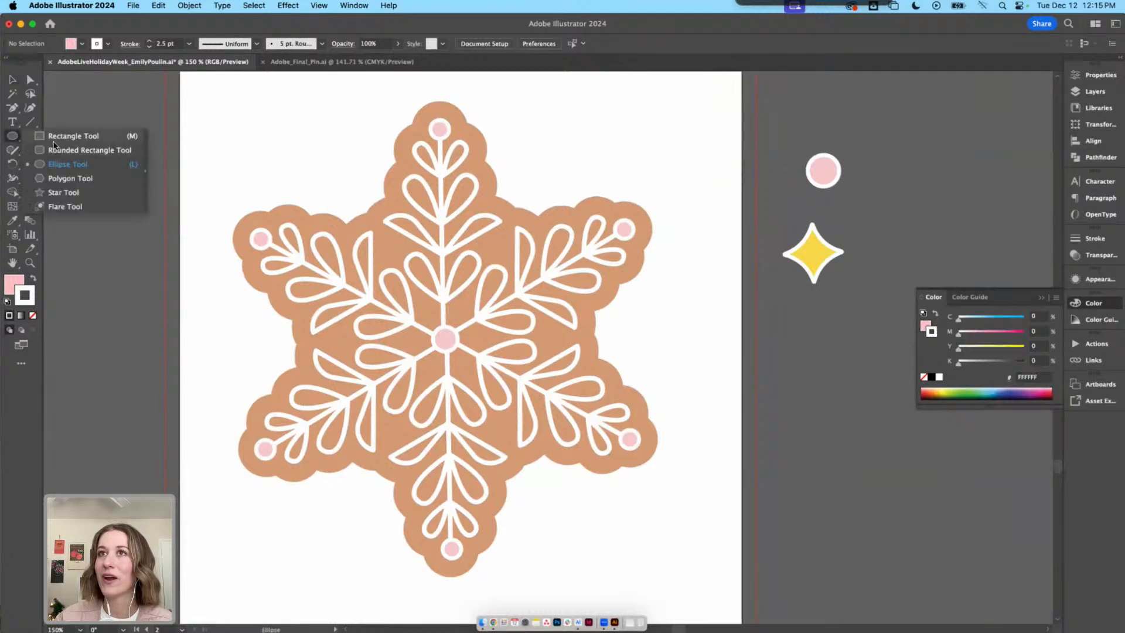
{"action": "left_click", "coordinate": [55, 137]}
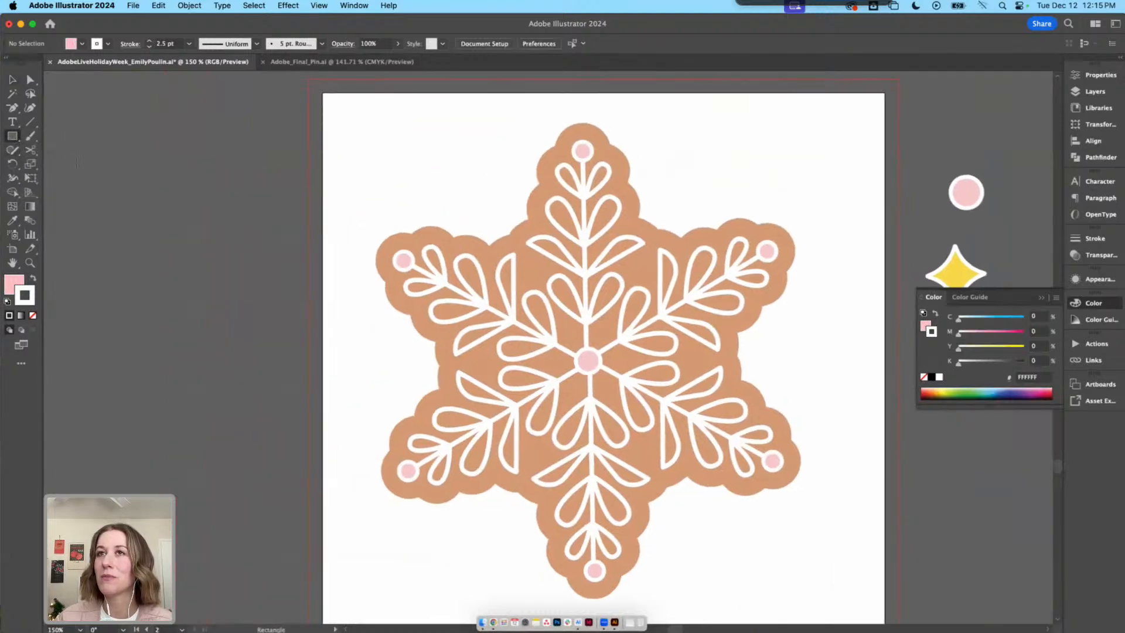
{"action": "left_click_drag", "start_coordinate": [123, 166], "coordinate": [165, 206]}
Apply an Inflate warp to the pink square with a bend of -39% to pull its sides inward
{"action": "left_click", "coordinate": [288, 5]}
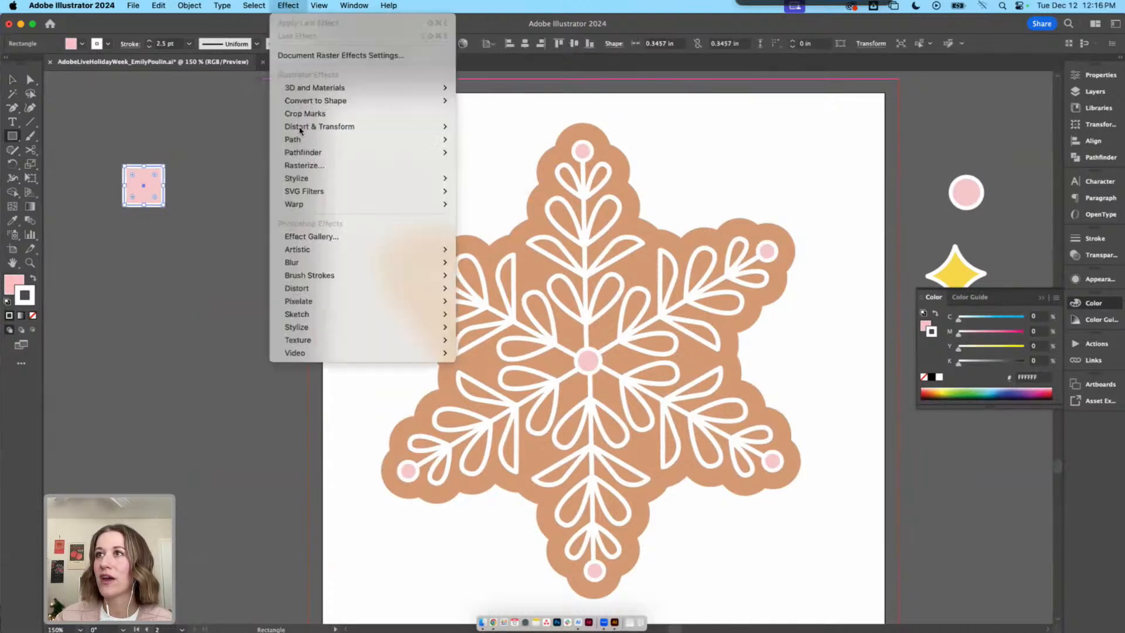
{"action": "mouse_move", "coordinate": [363, 204]}
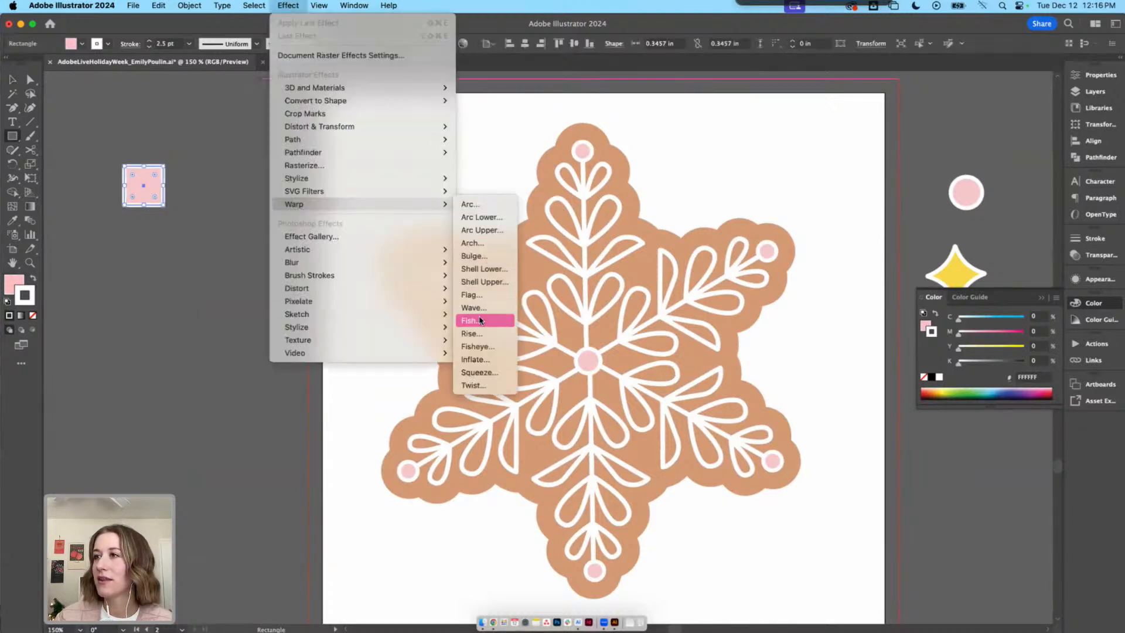
{"action": "left_click", "coordinate": [479, 359]}
{"action": "left_click_drag", "start_coordinate": [573, 276], "coordinate": [537, 274]}
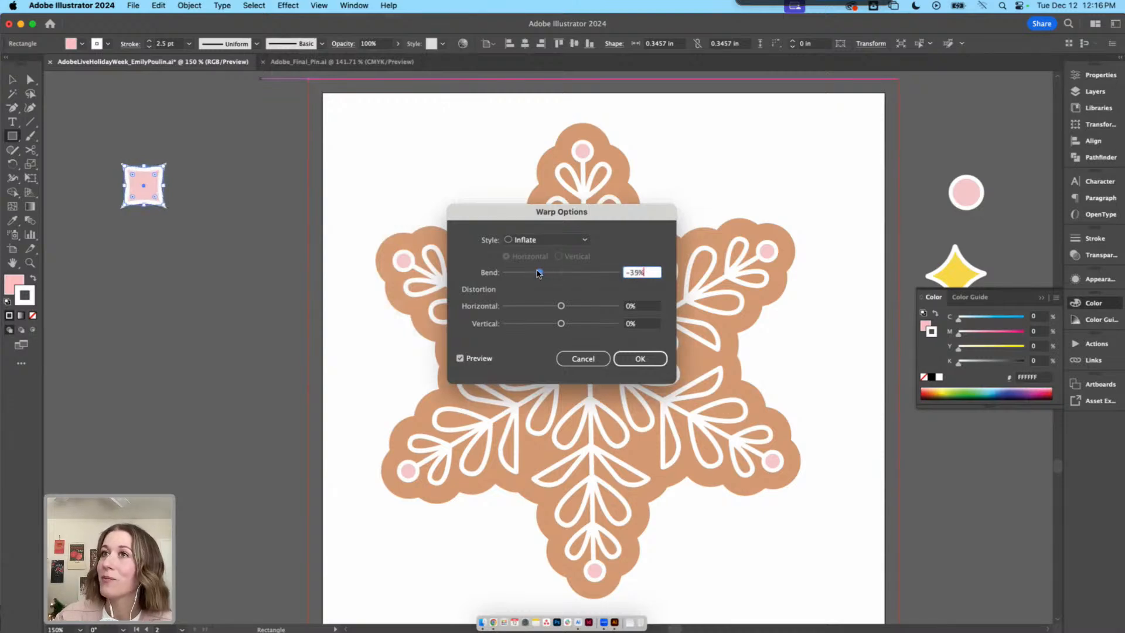
{"action": "left_click", "coordinate": [640, 358]}
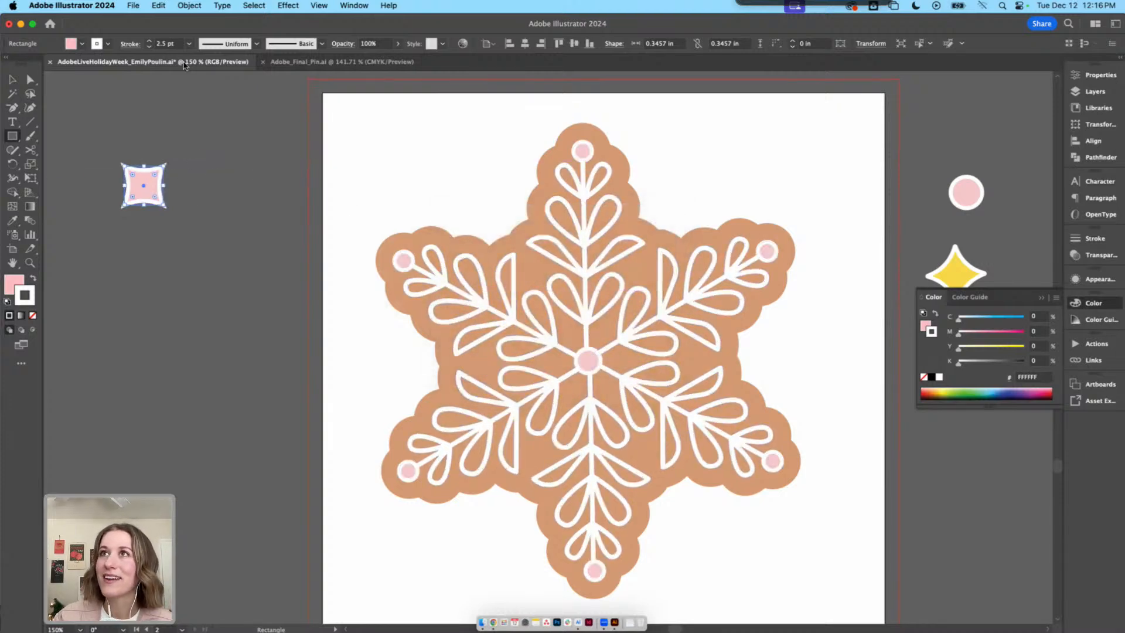
Try rotating the warped square 45 degrees while its warp effect is live, and return it to its original orientation
{"action": "key", "text": "v"}
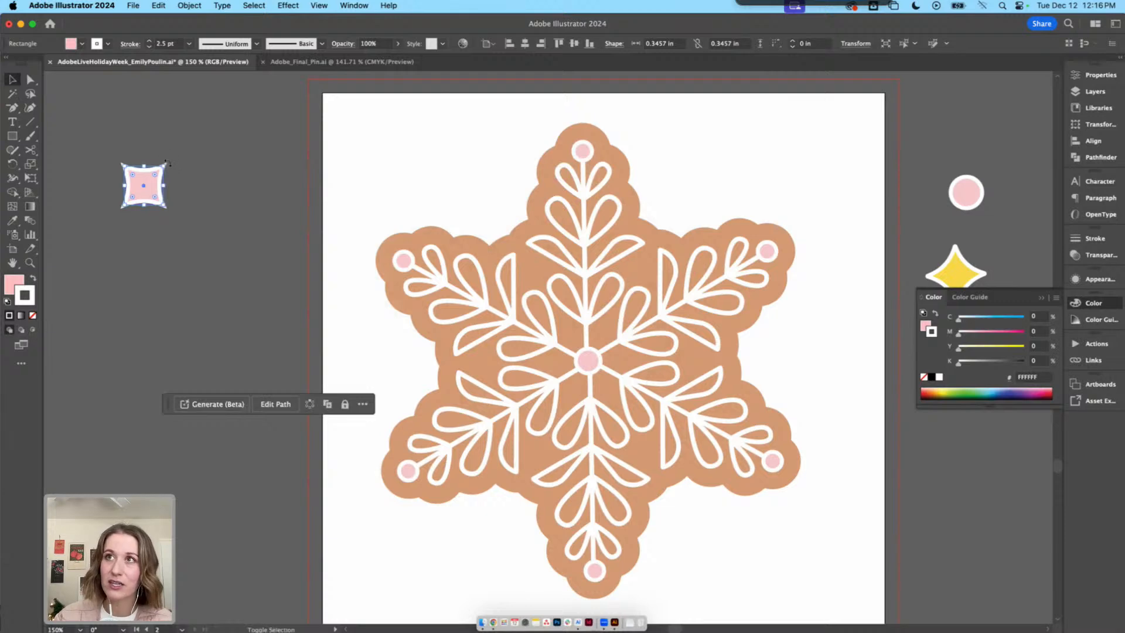
{"action": "left_click_drag", "start_coordinate": [167, 162], "coordinate": [182, 188]}
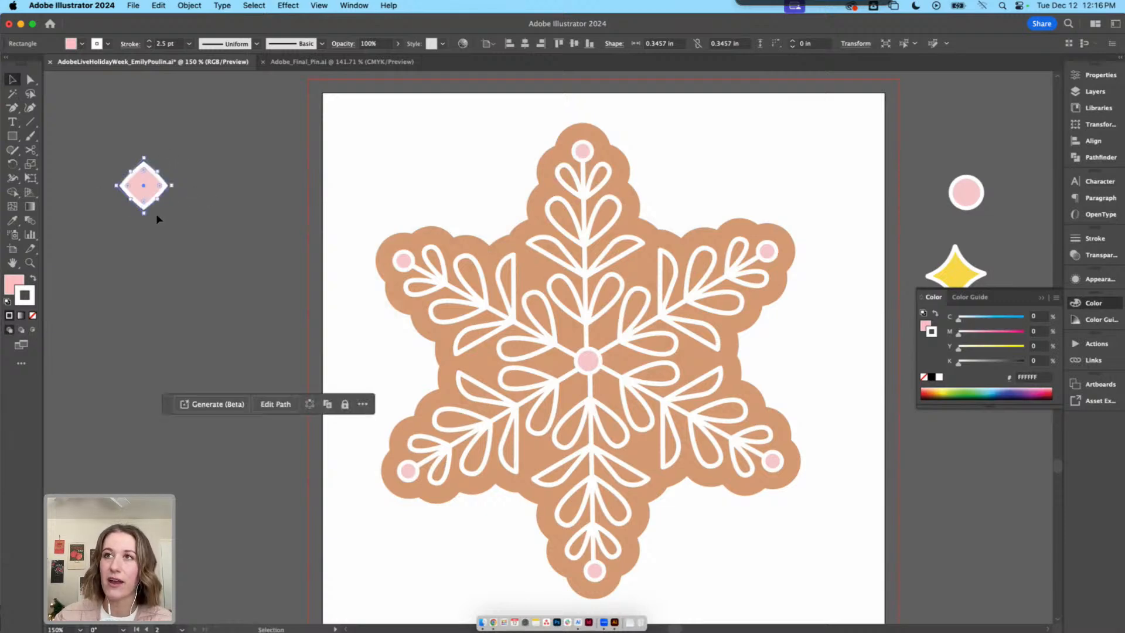
{"action": "key", "text": "super+z"}
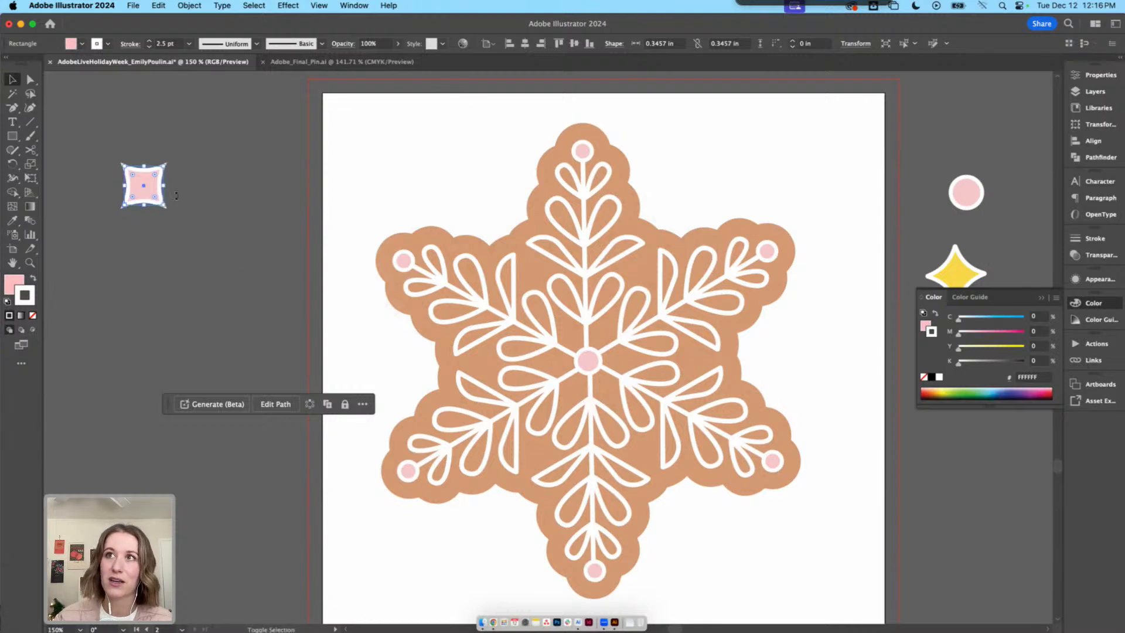
{"action": "left_click_drag", "start_coordinate": [169, 164], "coordinate": [184, 189]}
{"action": "scroll", "coordinate": [291, 263], "scroll_direction": "left", "scroll_amount": 3}
{"action": "scroll", "coordinate": [292, 264], "scroll_direction": "up", "scroll_amount": 2}
{"action": "key", "text": "super+plus"}
{"action": "key", "text": "super+plus"}
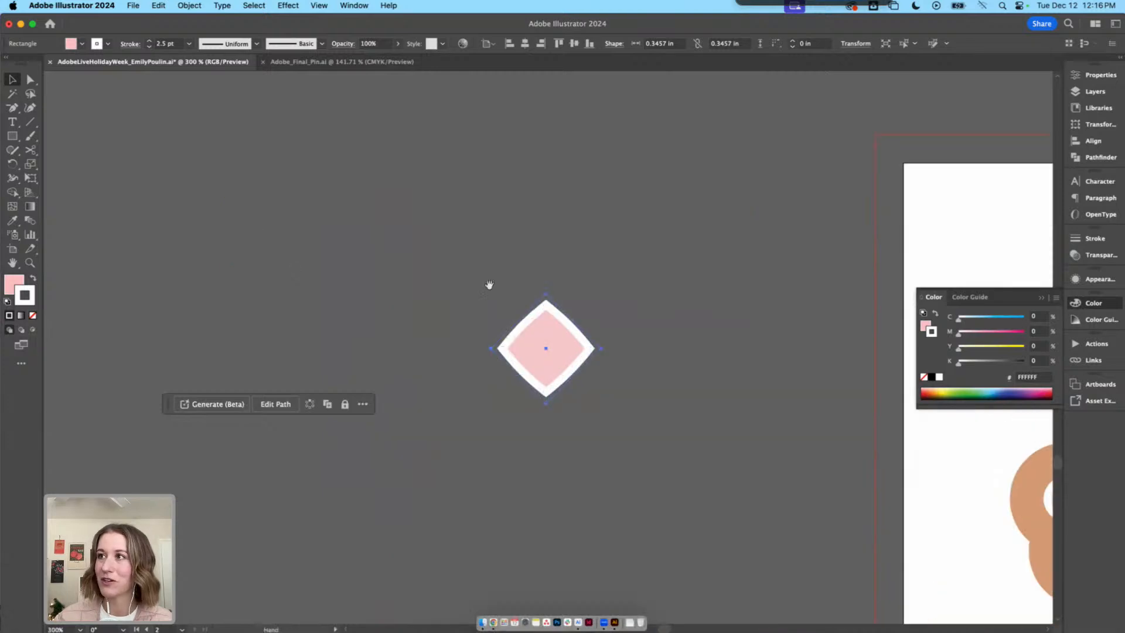
{"action": "scroll", "coordinate": [490, 286], "scroll_direction": "right", "scroll_amount": 4}
{"action": "scroll", "coordinate": [490, 286], "scroll_direction": "down", "scroll_amount": 2}
{"action": "left_click", "coordinate": [484, 287]}
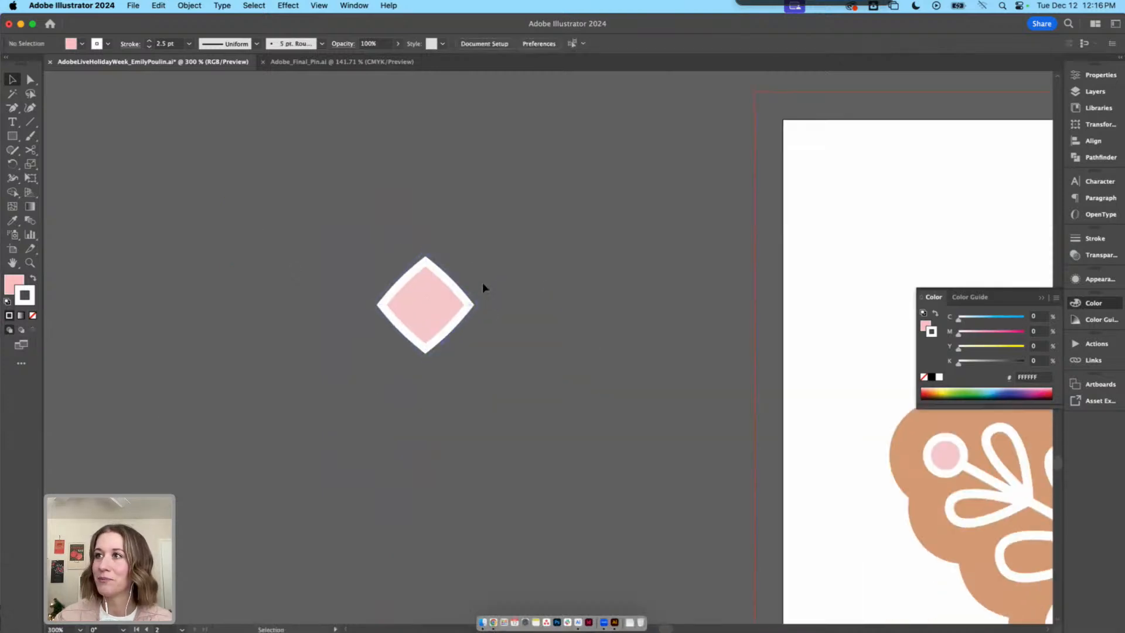
{"action": "left_click", "coordinate": [475, 308]}
{"action": "left_click_drag", "start_coordinate": [484, 305], "coordinate": [490, 348]}
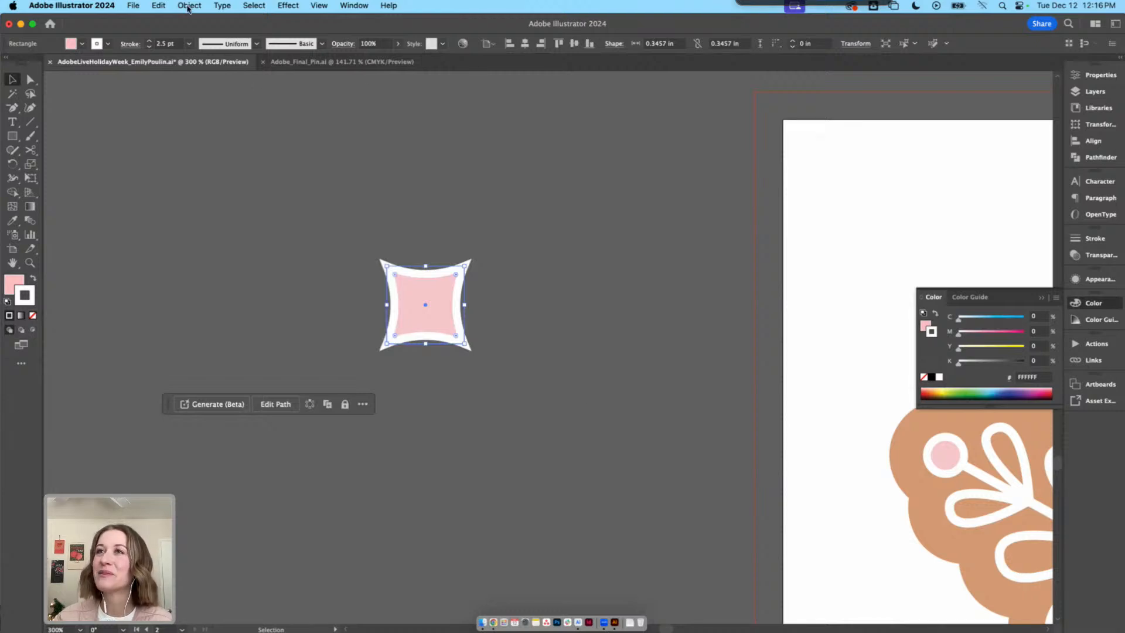
Expand the warped square's appearance and rotate it 45 degrees into a four-point sparkle, placing it at the artboard's left edge
{"action": "left_click", "coordinate": [188, 6]}
{"action": "left_click", "coordinate": [215, 181]}
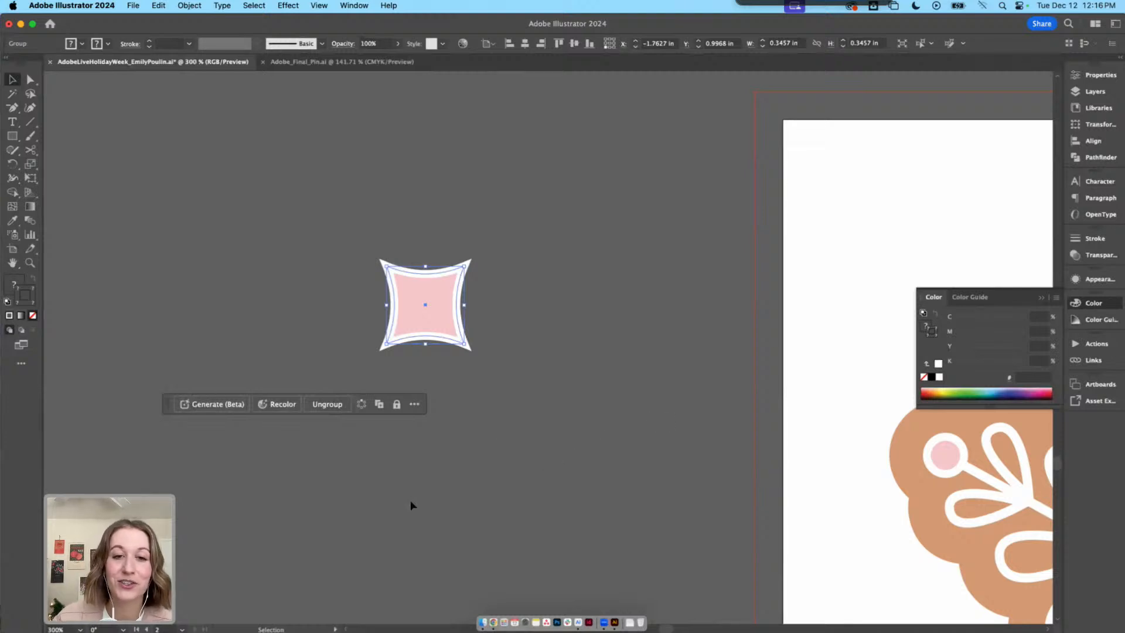
{"action": "left_click_drag", "start_coordinate": [422, 298], "coordinate": [644, 364]}
{"action": "left_click_drag", "start_coordinate": [649, 372], "coordinate": [274, 297]}
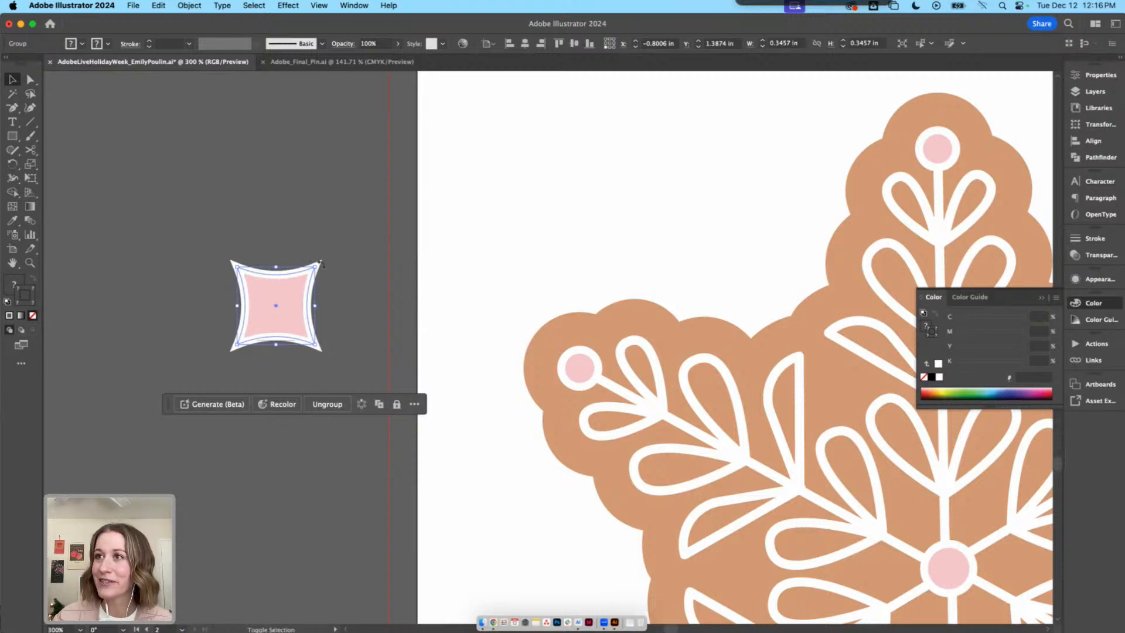
{"action": "left_click_drag", "start_coordinate": [320, 263], "coordinate": [331, 309]}
{"action": "left_click_drag", "start_coordinate": [253, 298], "coordinate": [342, 271]}
Match the pink sparkle's fill and outline to the yellow sample sparkle with the Eyedropper
{"action": "key", "text": "super+minus"}
{"action": "key", "text": "super+minus"}
{"action": "key", "text": "i"}
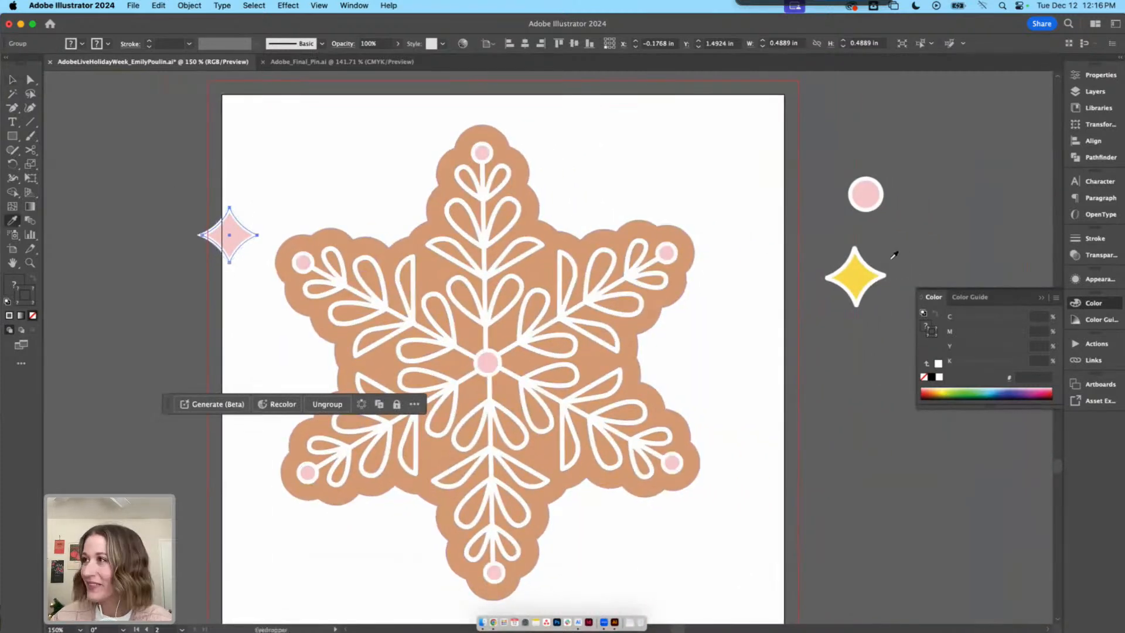
{"action": "left_click", "coordinate": [856, 276]}
{"action": "key", "text": "v"}
{"action": "left_click", "coordinate": [655, 165]}
Place the yellow sparkle on the vertical arm above the centre dot, sized to about 0.27 in
{"action": "left_click_drag", "start_coordinate": [231, 242], "coordinate": [505, 341]}
{"action": "left_click_drag", "start_coordinate": [491, 344], "coordinate": [486, 281]}
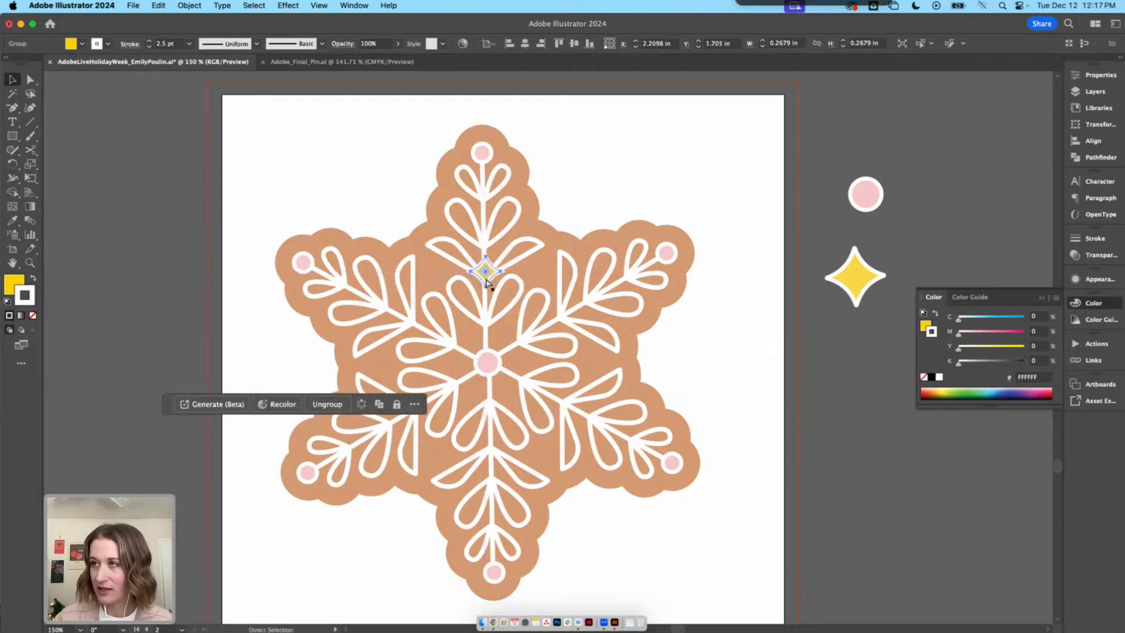
{"action": "key", "text": "super+equal"}
{"action": "key", "text": "super+equal"}
{"action": "scroll", "coordinate": [495, 273], "scroll_direction": "right", "scroll_amount": 1}
{"action": "left_click_drag", "start_coordinate": [516, 342], "coordinate": [514, 342]}
Try placing a copy of the yellow sparkle farther down the snowflake, and delete it
{"action": "left_click_drag", "start_coordinate": [608, 338], "coordinate": [551, 224]}
{"action": "left_click_drag", "start_coordinate": [462, 243], "coordinate": [481, 325]}
{"action": "left_click_drag", "start_coordinate": [481, 325], "coordinate": [454, 479]}
{"action": "key", "text": "Delete"}
Create a radial repeat from the yellow sparkle above the centre dot
{"action": "left_click_drag", "start_coordinate": [464, 321], "coordinate": [463, 374]}
{"action": "left_click", "coordinate": [453, 156]}
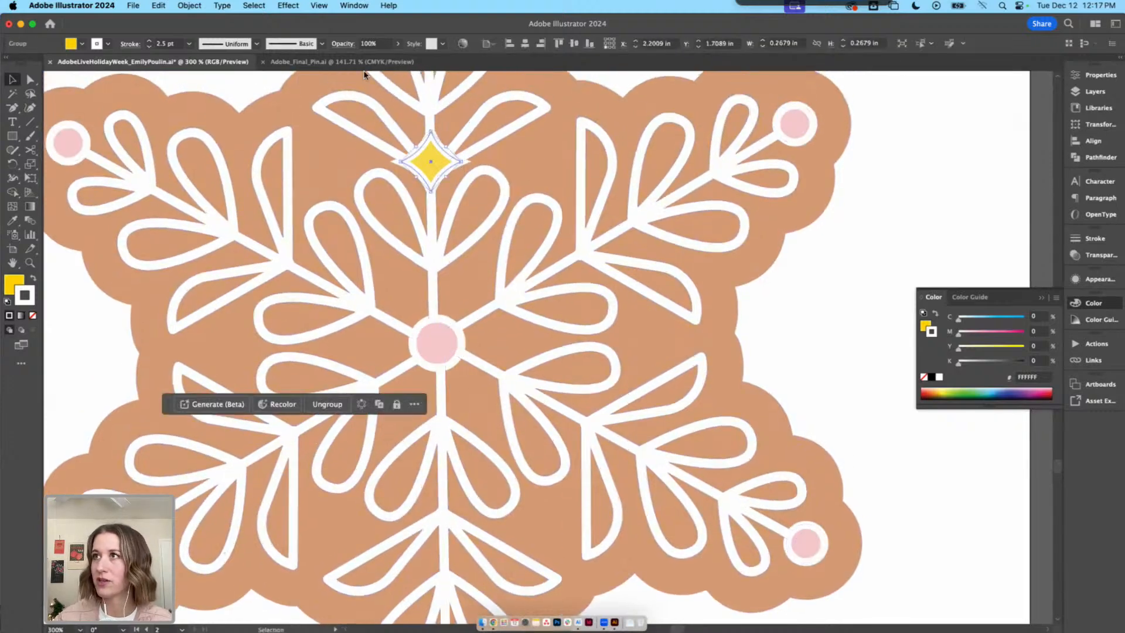
{"action": "left_click", "coordinate": [181, 6]}
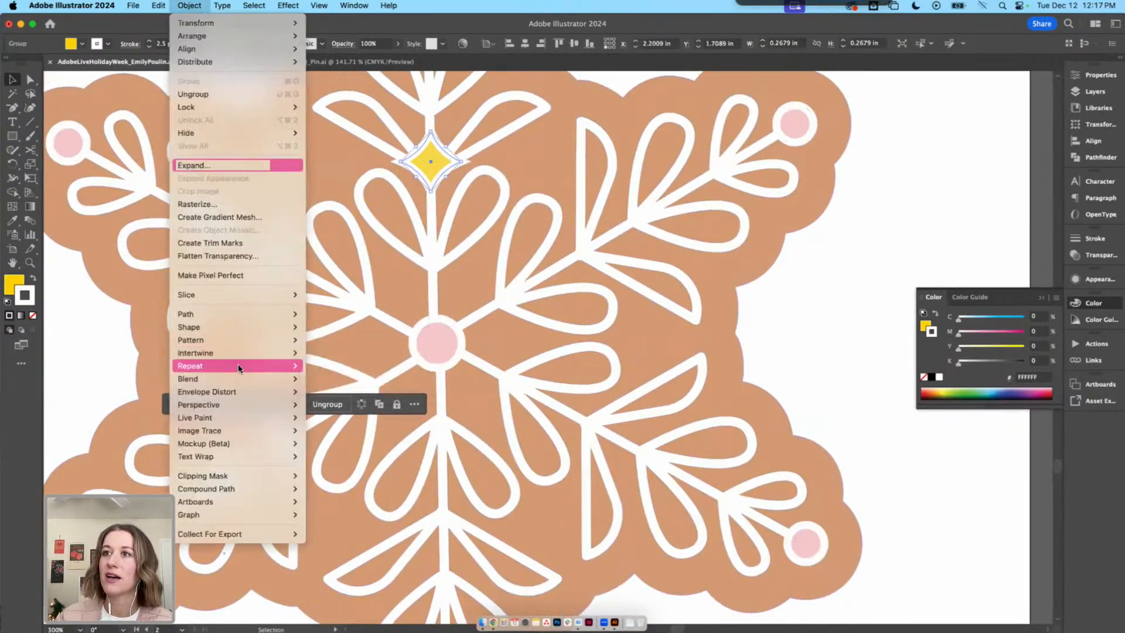
{"action": "mouse_move", "coordinate": [249, 366]}
{"action": "left_click", "coordinate": [322, 366]}
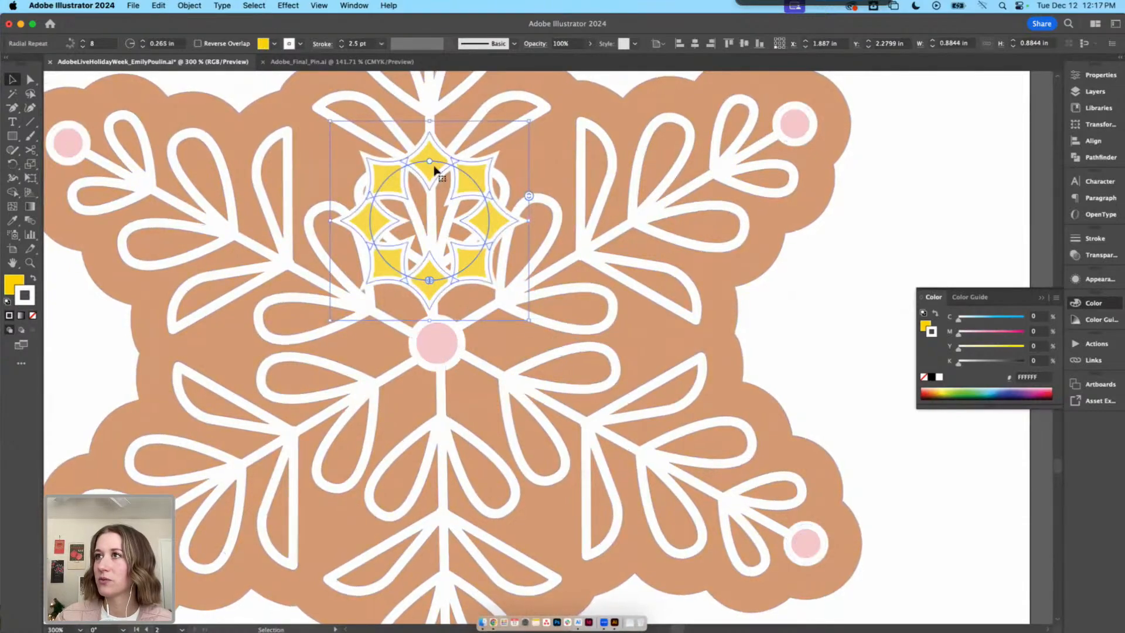
Centre the sparkle ring on the snowflake's centre dot with a radius of about 0.77 in and six instances, one per arm
{"action": "left_click_drag", "start_coordinate": [432, 163], "coordinate": [474, 71]}
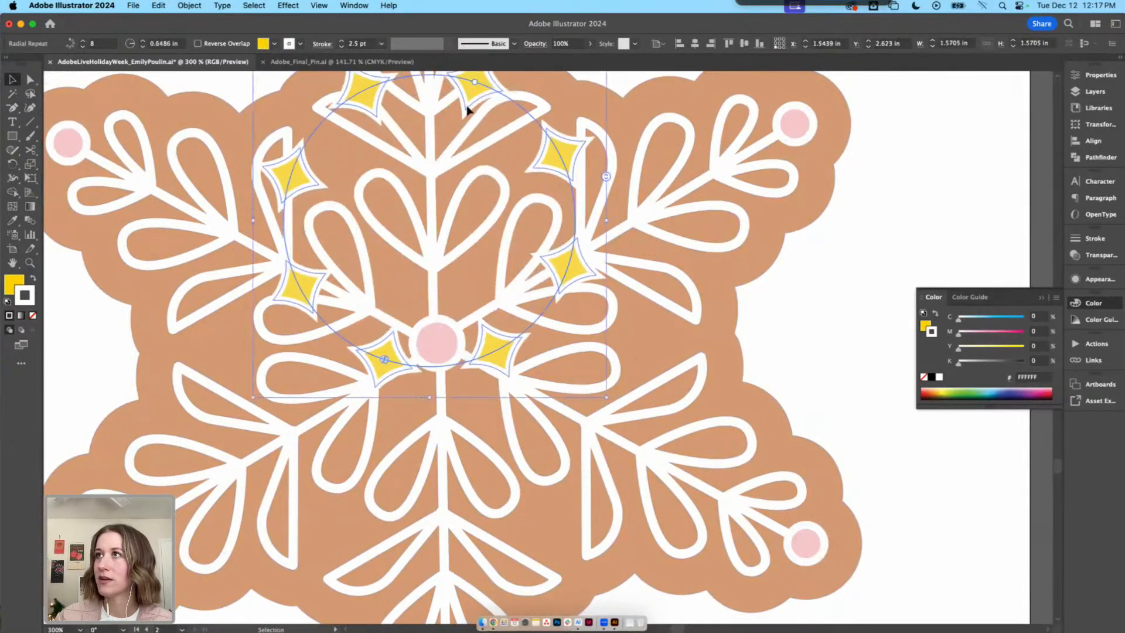
{"action": "left_click_drag", "start_coordinate": [467, 110], "coordinate": [428, 177]}
{"action": "left_click_drag", "start_coordinate": [494, 514], "coordinate": [490, 457]}
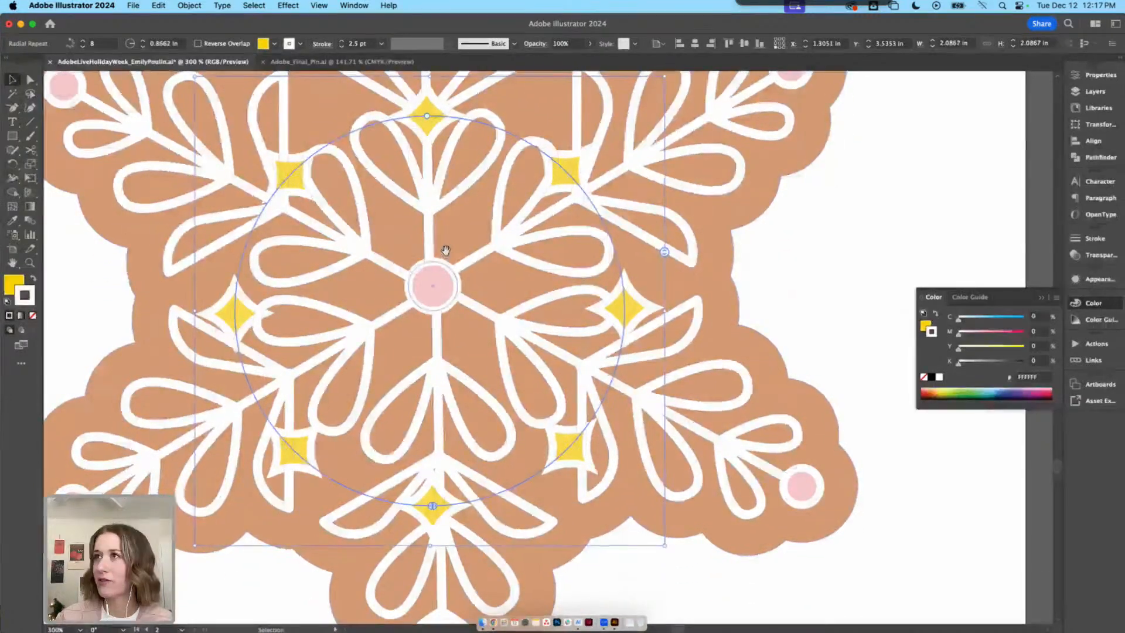
{"action": "mouse_move", "coordinate": [427, 119]}
{"action": "left_mouse_down"}
{"action": "mouse_move", "coordinate": [431, 138]}
{"action": "mouse_move", "coordinate": [430, 110]}
{"action": "left_mouse_up"}
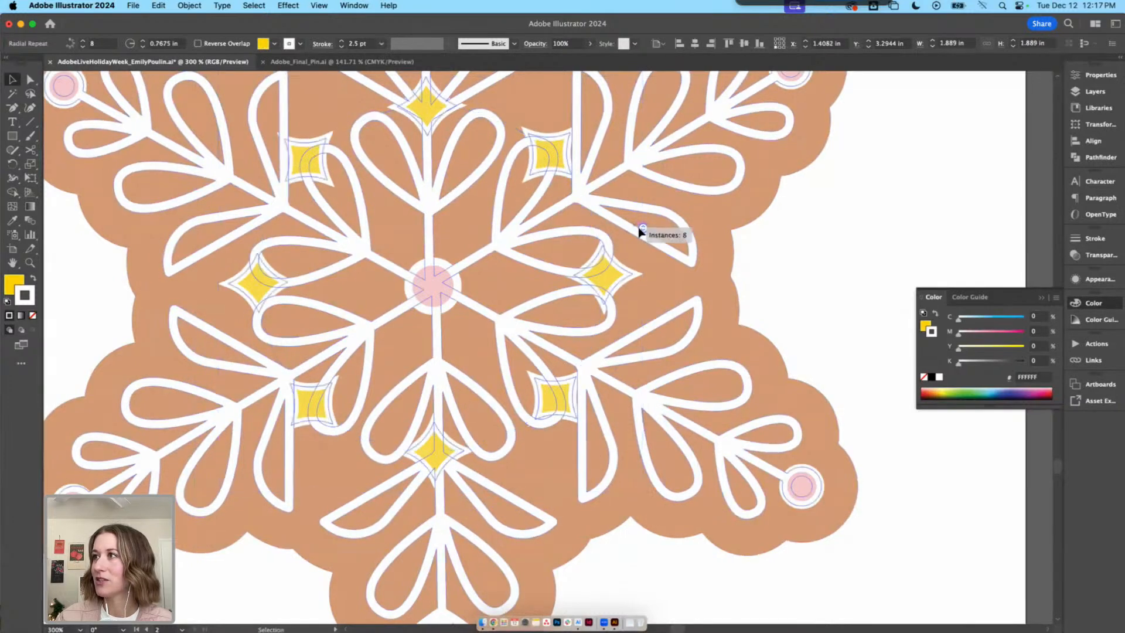
{"action": "left_click_drag", "start_coordinate": [647, 232], "coordinate": [637, 241]}
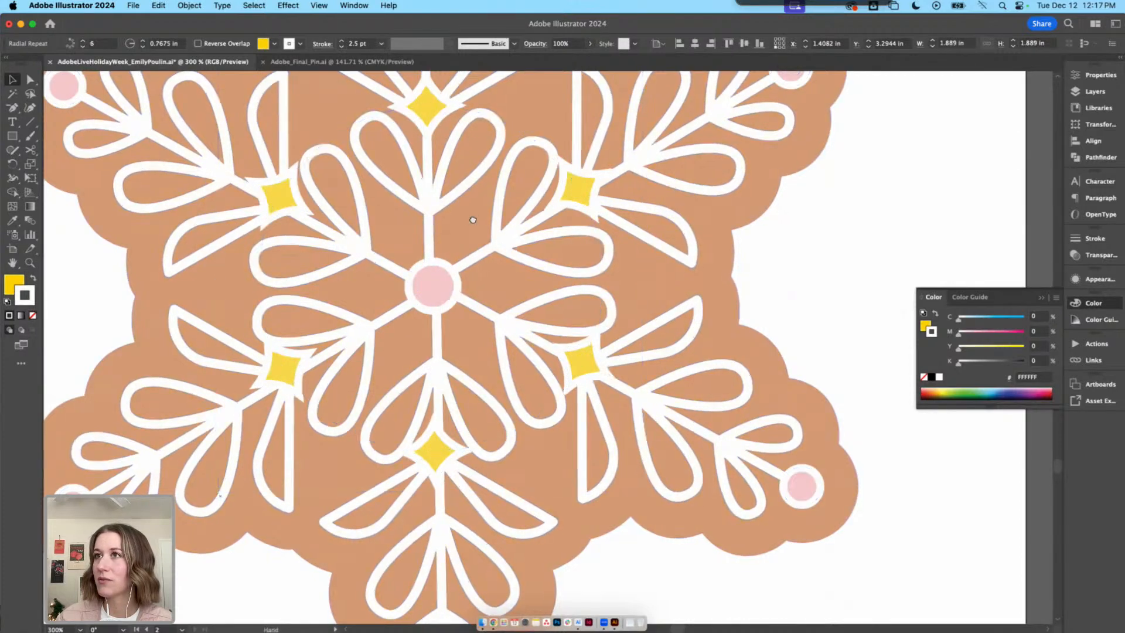
{"action": "left_click_drag", "start_coordinate": [472, 217], "coordinate": [487, 273]}
{"action": "mouse_move", "coordinate": [441, 161]}
{"action": "left_mouse_down"}
{"action": "mouse_move", "coordinate": [446, 173]}
{"action": "mouse_move", "coordinate": [442, 162]}
{"action": "left_mouse_up"}
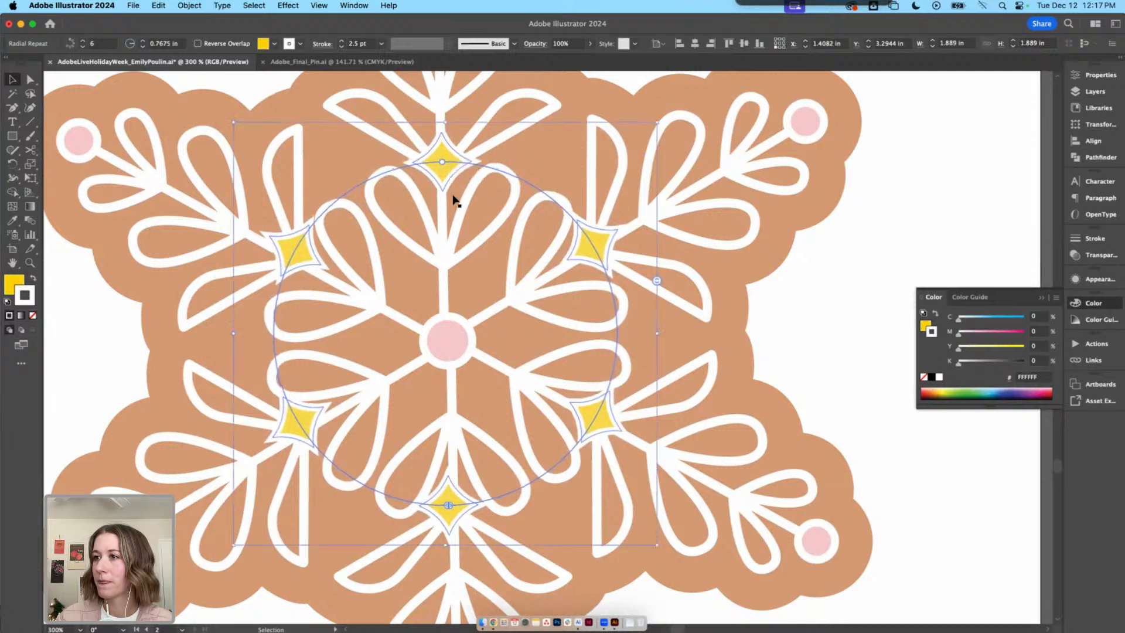
Try hiding sparkles along the ring with the radial repeat's split handles, and restore all six instances
{"action": "left_click_drag", "start_coordinate": [459, 492], "coordinate": [576, 265]}
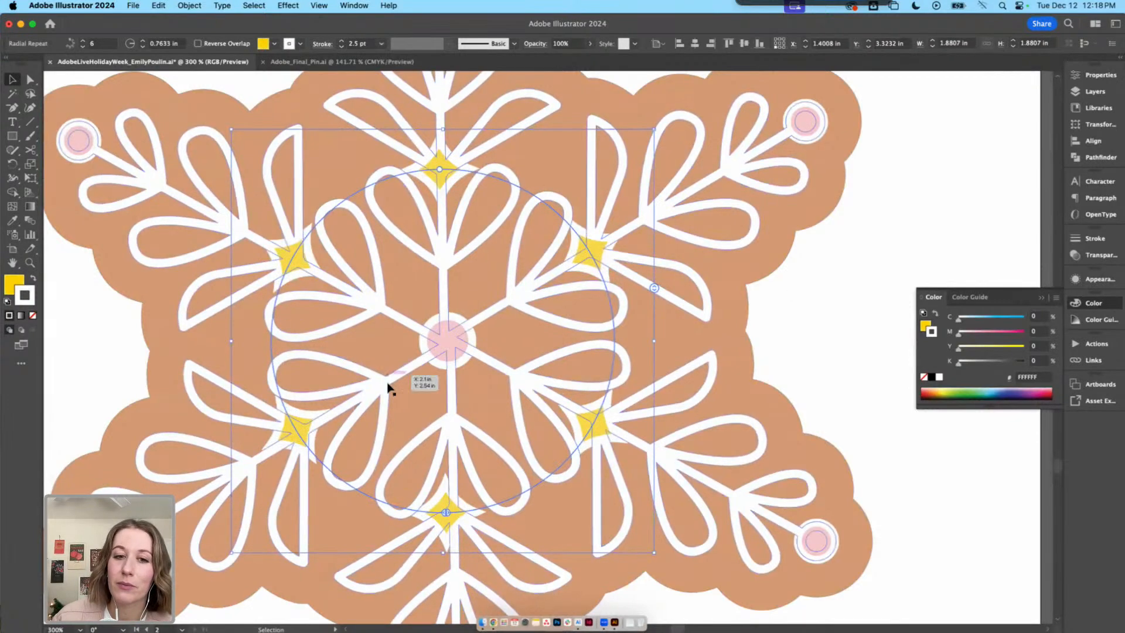
{"action": "left_click_drag", "start_coordinate": [450, 513], "coordinate": [300, 391]}
{"action": "left_click_drag", "start_coordinate": [296, 340], "coordinate": [445, 484]}
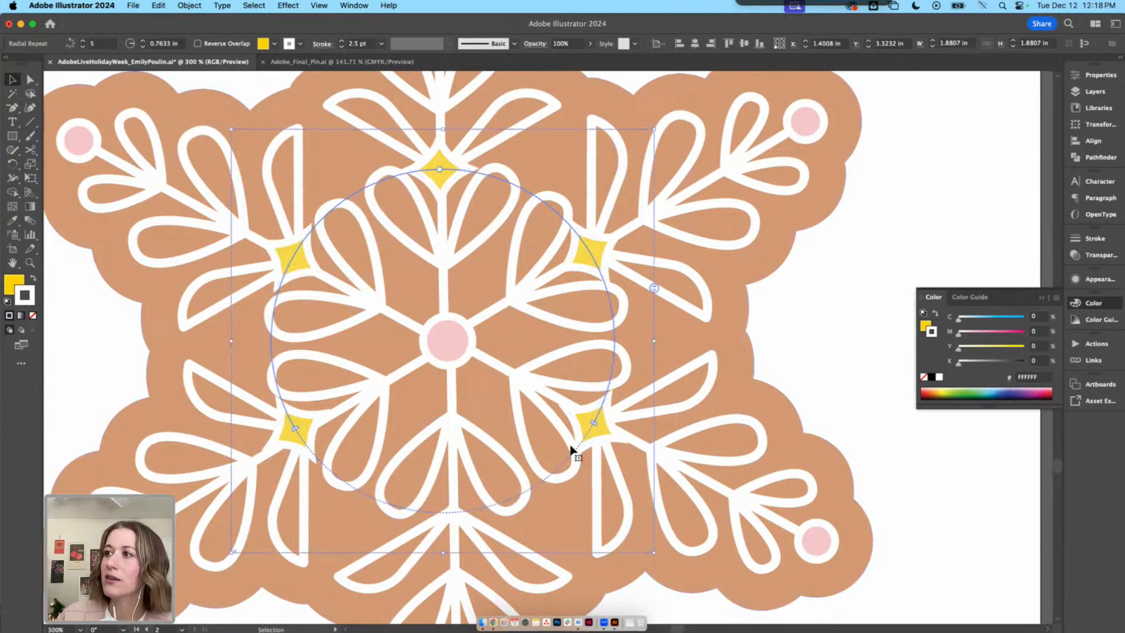
{"action": "left_click_drag", "start_coordinate": [593, 424], "coordinate": [445, 513]}
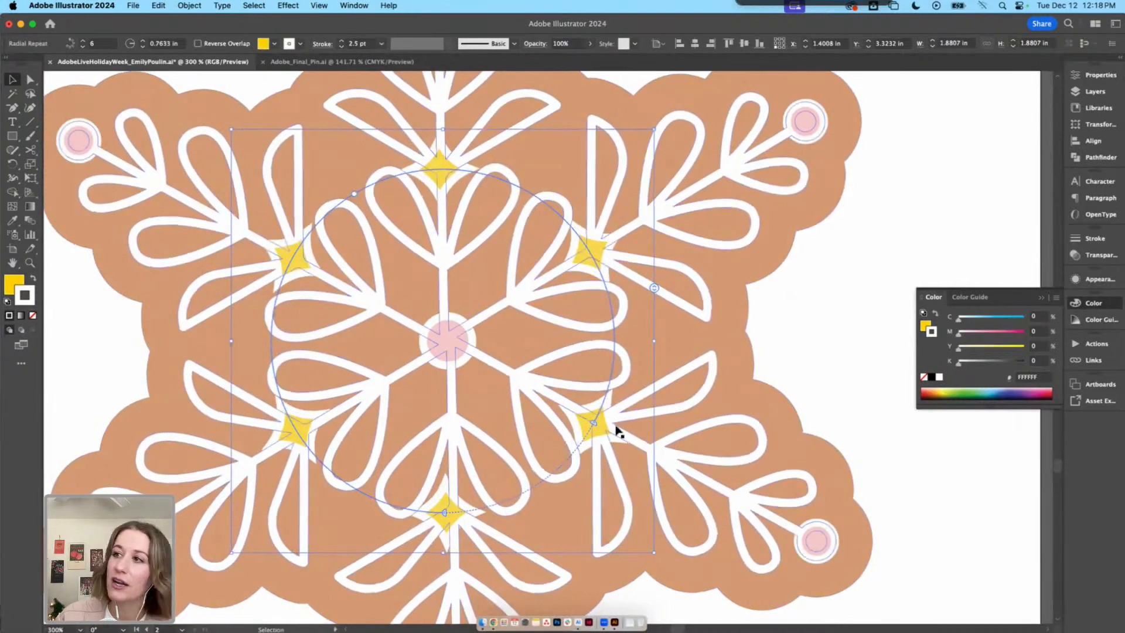
{"action": "left_click_drag", "start_coordinate": [595, 426], "coordinate": [508, 252]}
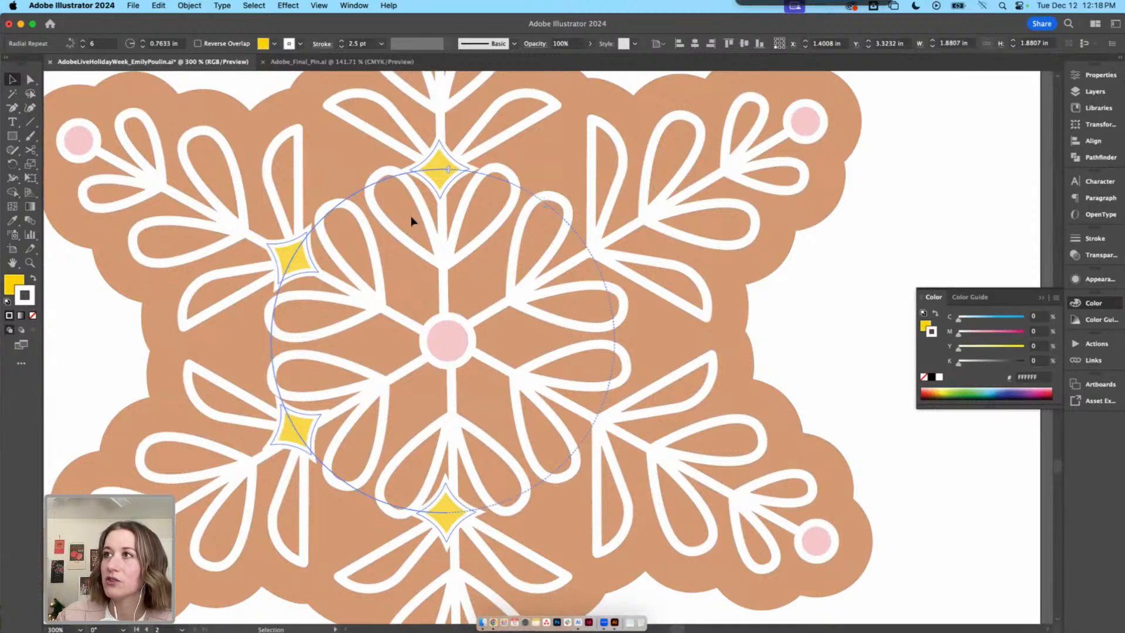
{"action": "left_click_drag", "start_coordinate": [412, 221], "coordinate": [512, 453]}
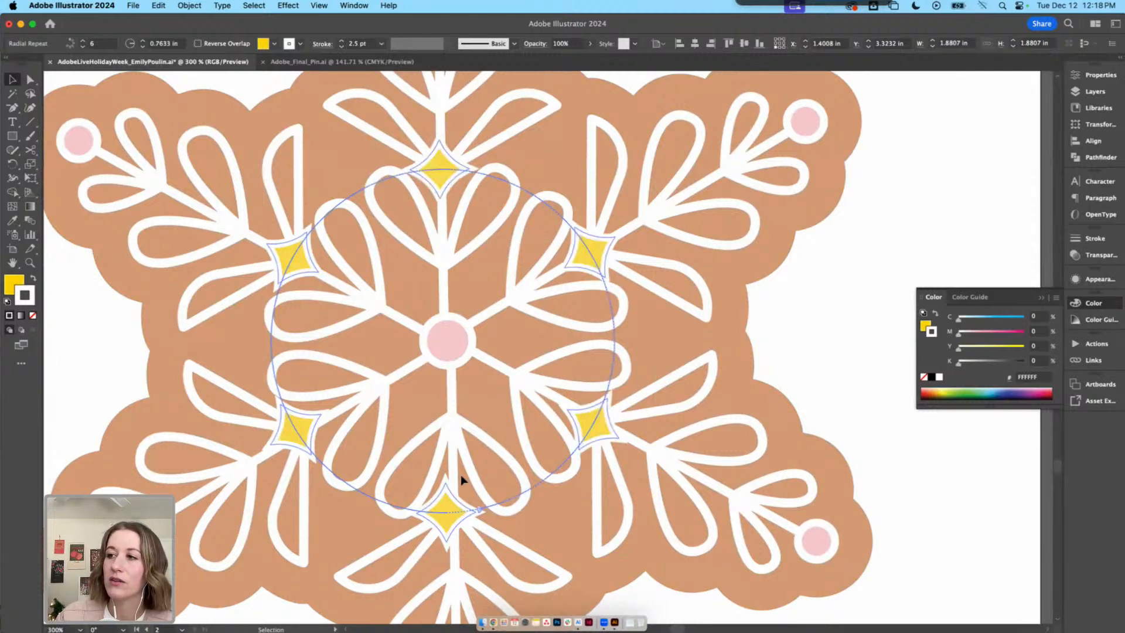
{"action": "left_click_drag", "start_coordinate": [445, 480], "coordinate": [449, 478]}
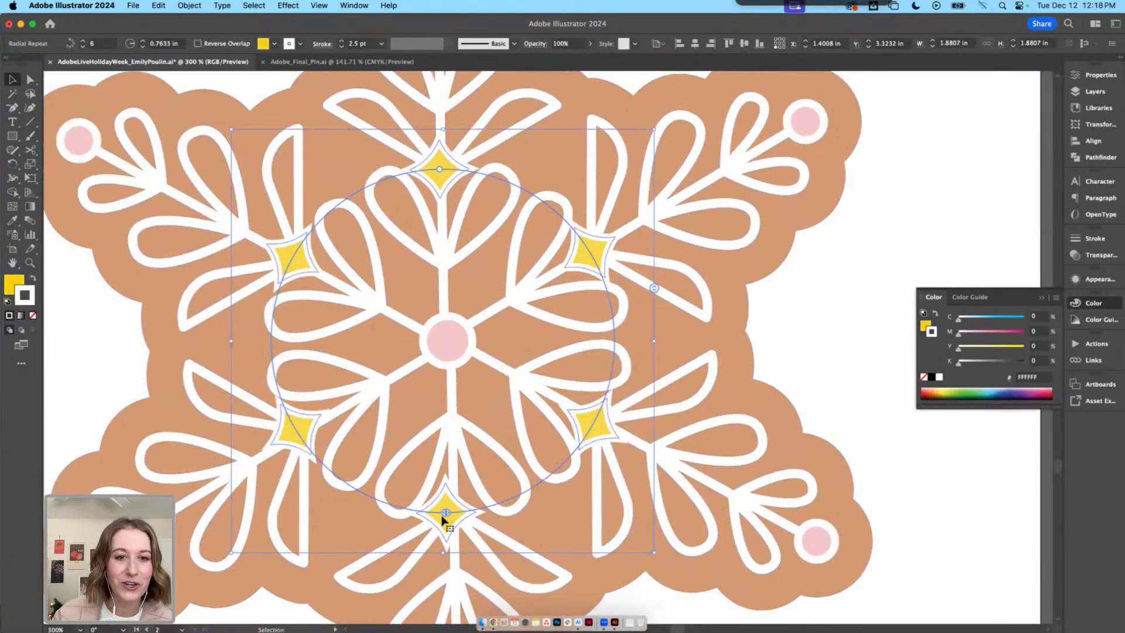
Fine-tune the sparkle ring's position and radius to about 0.76 in, and expand the radial repeat into editable shapes
{"action": "left_click_drag", "start_coordinate": [453, 517], "coordinate": [461, 514]}
{"action": "mouse_move", "coordinate": [446, 164]}
{"action": "left_mouse_down"}
{"action": "mouse_move", "coordinate": [442, 176]}
{"action": "mouse_move", "coordinate": [450, 170]}
{"action": "left_mouse_up"}
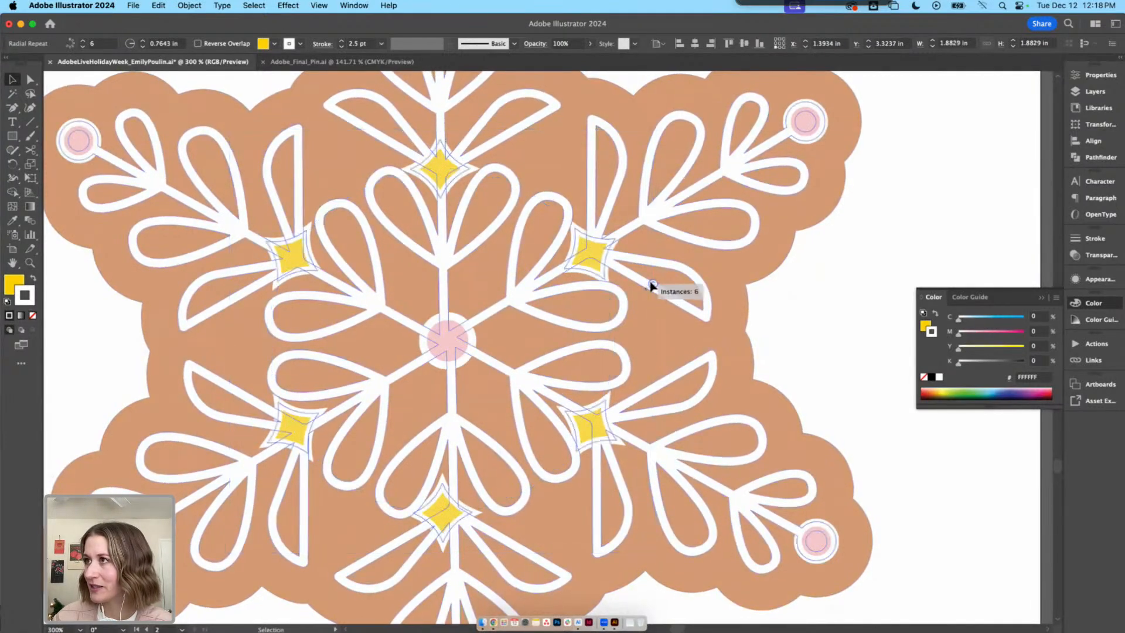
{"action": "left_click", "coordinate": [190, 5]}
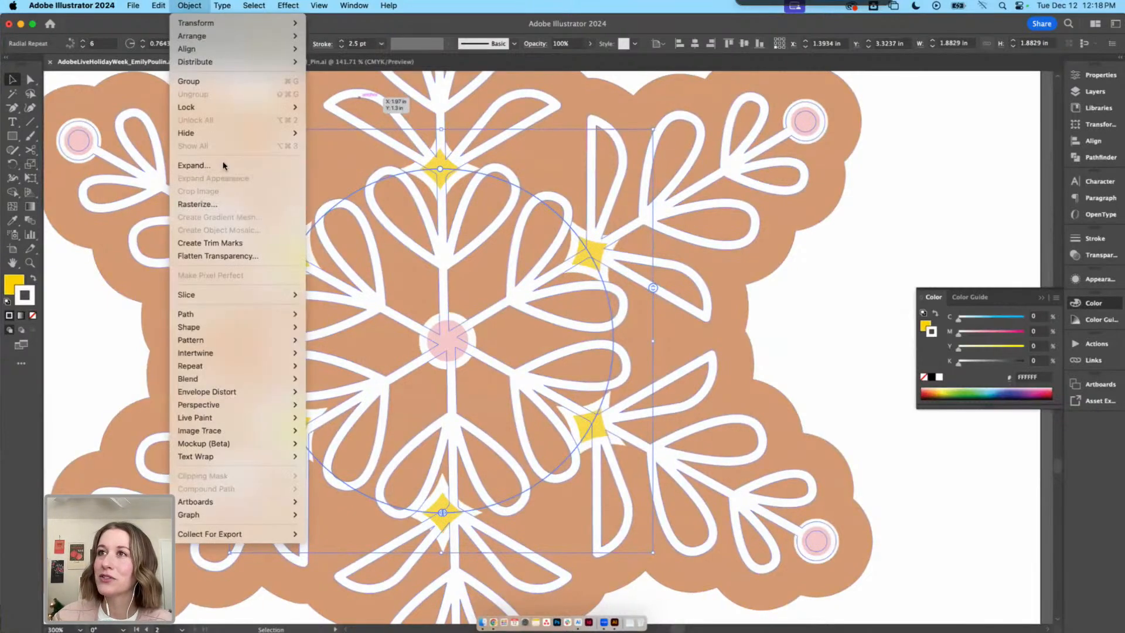
{"action": "left_click", "coordinate": [220, 166]}
{"action": "left_click", "coordinate": [596, 368]}
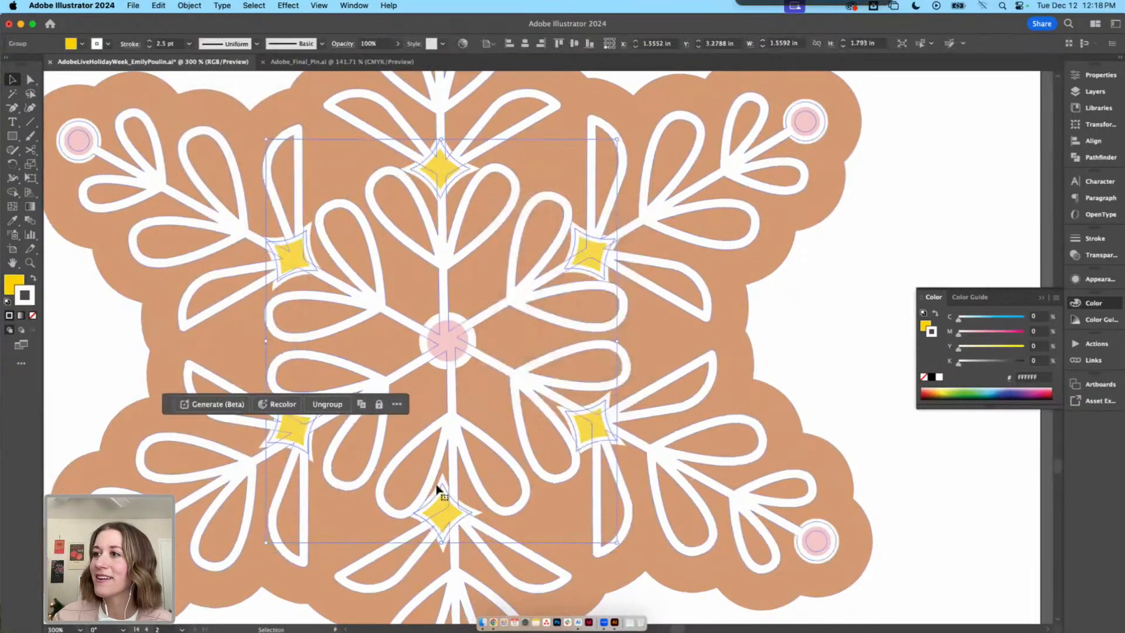
Isolate the sparkle group and nudge the three lower sparkles onto the branching points of their arms
{"action": "double_click", "coordinate": [442, 509]}
{"action": "double_click", "coordinate": [832, 465]}
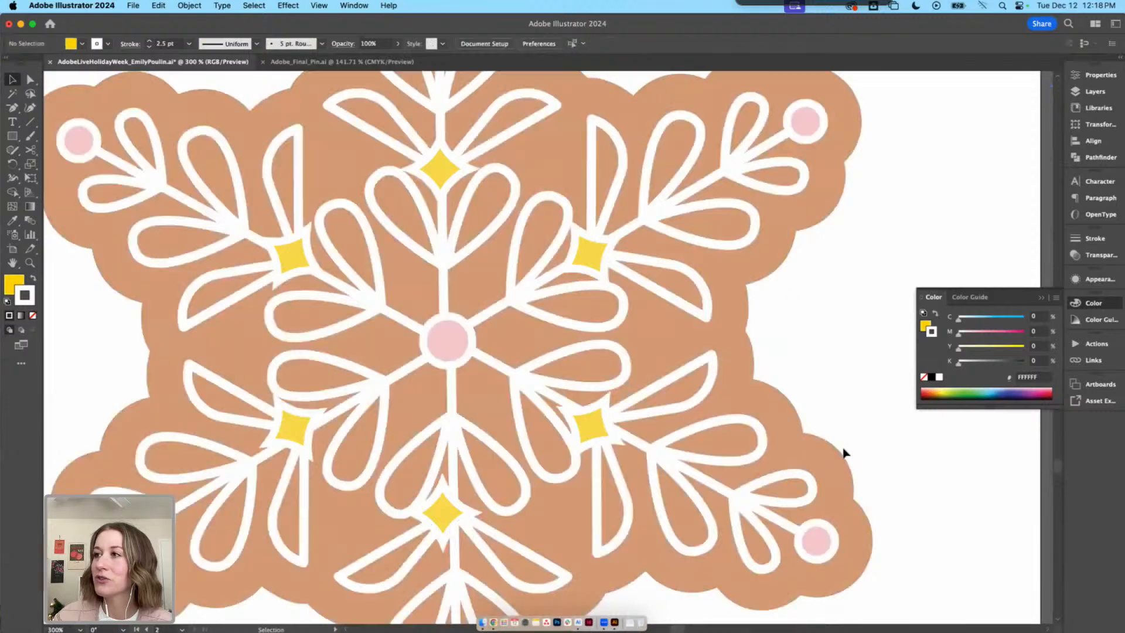
{"action": "mouse_move", "coordinate": [595, 429]}
{"action": "left_mouse_down"}
{"action": "mouse_move", "coordinate": [515, 432]}
{"action": "mouse_move", "coordinate": [603, 427]}
{"action": "mouse_move", "coordinate": [593, 435]}
{"action": "mouse_move", "coordinate": [596, 411]}
{"action": "left_mouse_up"}
{"action": "double_click", "coordinate": [592, 434]}
{"action": "left_click_drag", "start_coordinate": [447, 520], "coordinate": [461, 502]}
{"action": "left_click_drag", "start_coordinate": [398, 444], "coordinate": [400, 445]}
{"action": "mouse_move", "coordinate": [289, 432]}
{"action": "left_mouse_down"}
{"action": "mouse_move", "coordinate": [301, 432]}
{"action": "mouse_move", "coordinate": [292, 440]}
{"action": "left_mouse_up"}
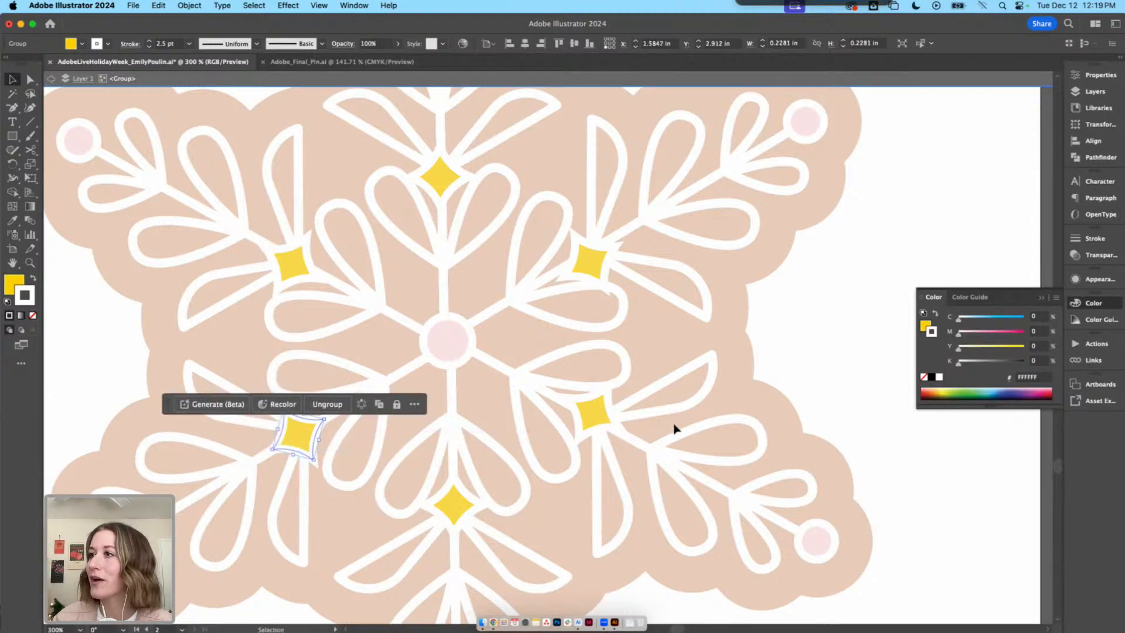
{"action": "left_click_drag", "start_coordinate": [591, 417], "coordinate": [586, 417]}
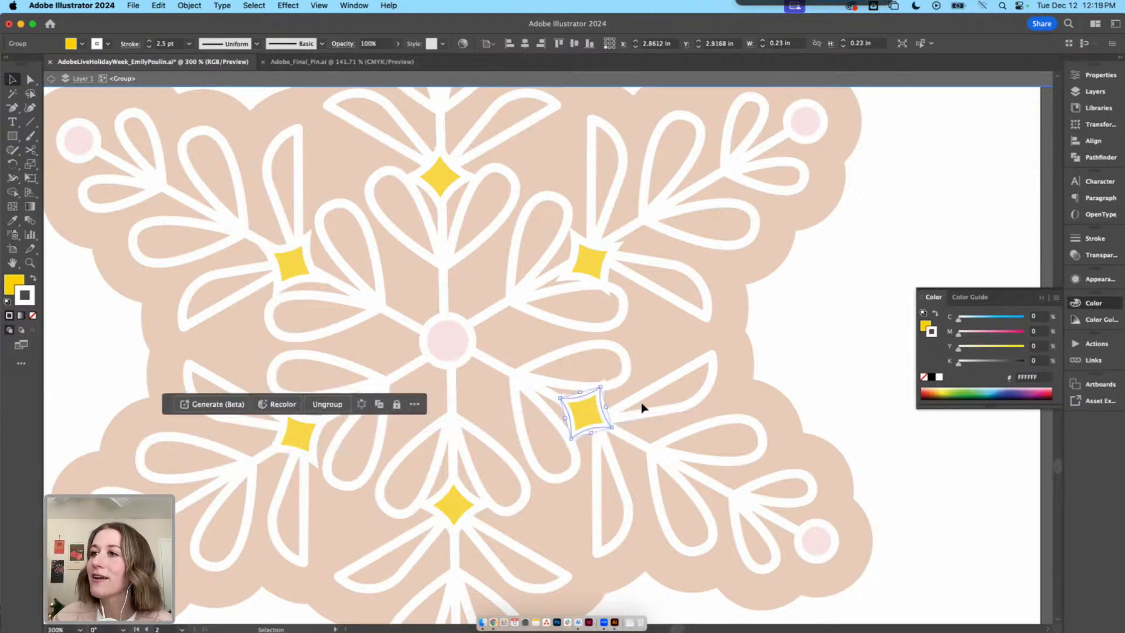
Nudge the three upper sparkles onto the branching points of their arms and exit the group's isolation
{"action": "left_click", "coordinate": [659, 455]}
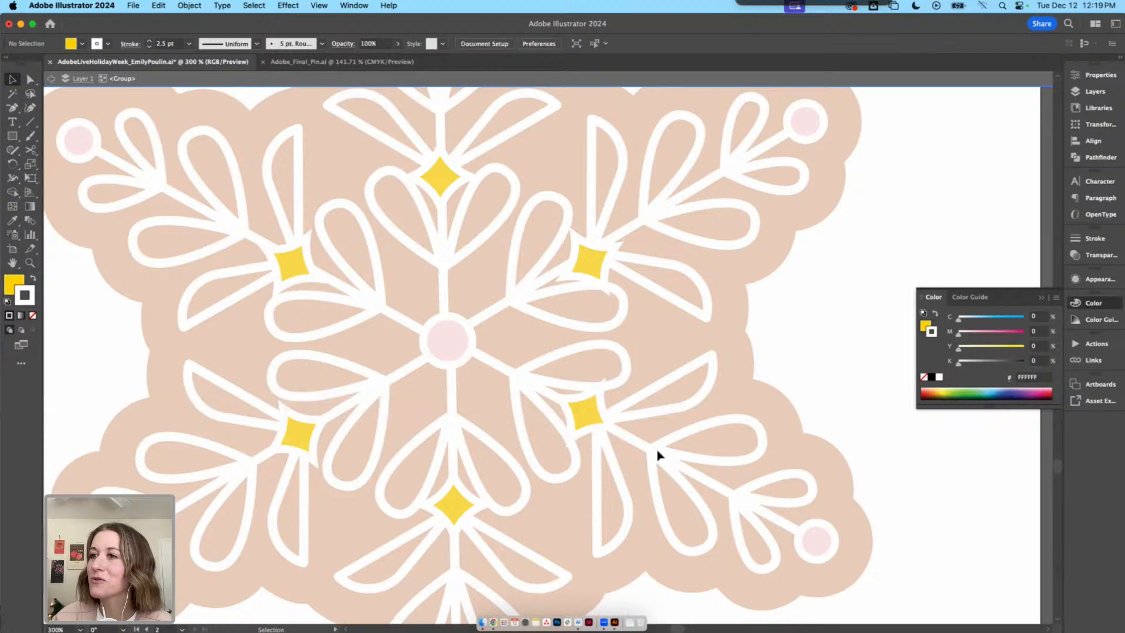
{"action": "left_click", "coordinate": [588, 426]}
{"action": "scroll", "coordinate": [557, 381], "scroll_direction": "up", "scroll_amount": 3}
{"action": "left_click_drag", "start_coordinate": [452, 271], "coordinate": [462, 286]}
{"action": "left_click_drag", "start_coordinate": [611, 352], "coordinate": [602, 351]}
{"action": "left_click_drag", "start_coordinate": [301, 353], "coordinate": [301, 354]}
{"action": "scroll", "coordinate": [410, 352], "scroll_direction": "down", "scroll_amount": 5}
{"action": "left_click", "coordinate": [536, 359]}
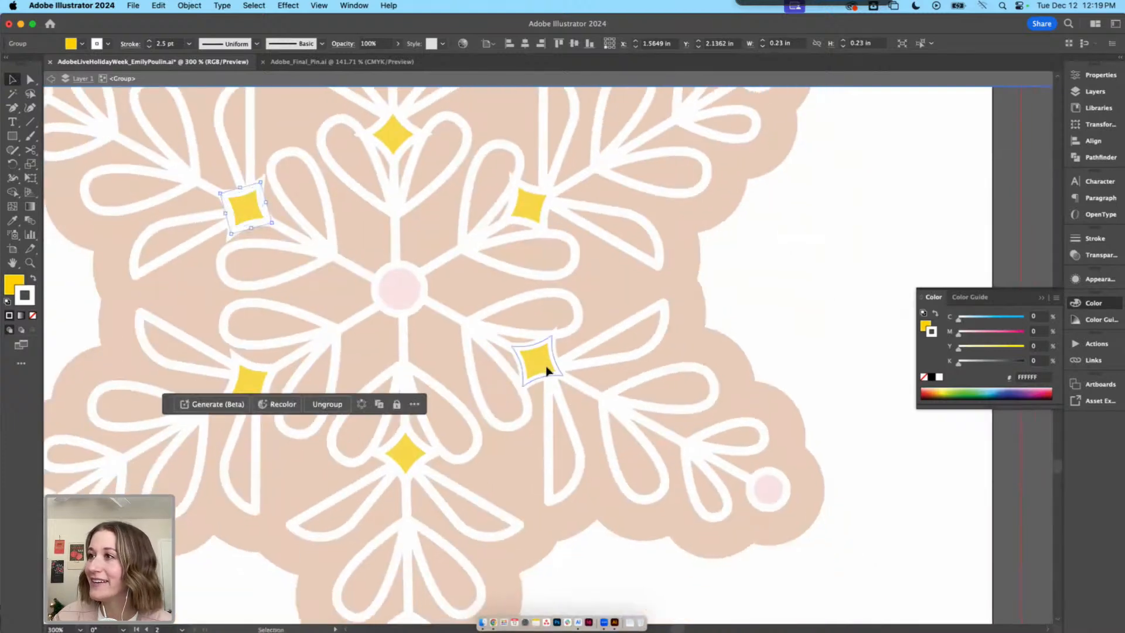
{"action": "left_click", "coordinate": [406, 459]}
{"action": "double_click", "coordinate": [552, 427]}
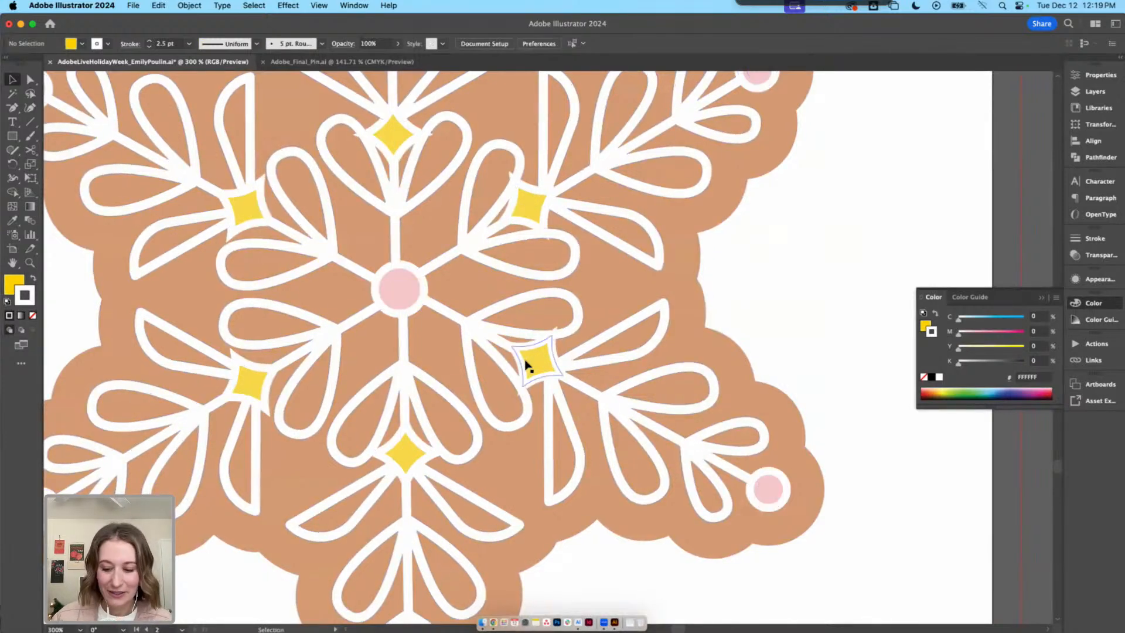
Try scaling down the gingerbread snowflake without its sparkles, and undo it
{"action": "key", "text": "super+minus"}
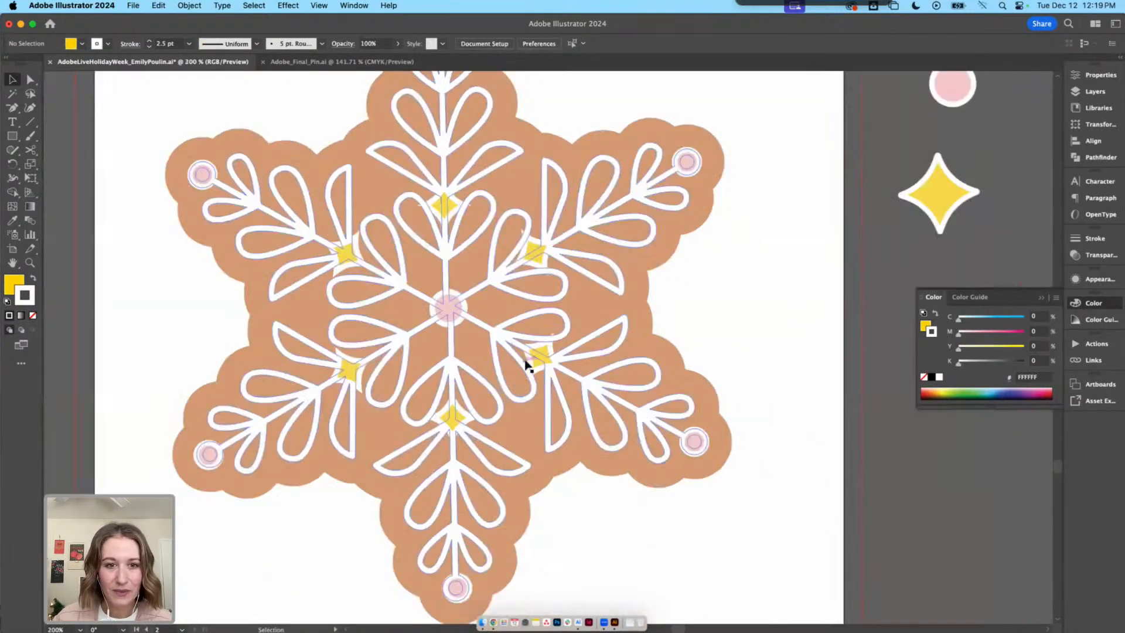
{"action": "left_click", "coordinate": [267, 357]}
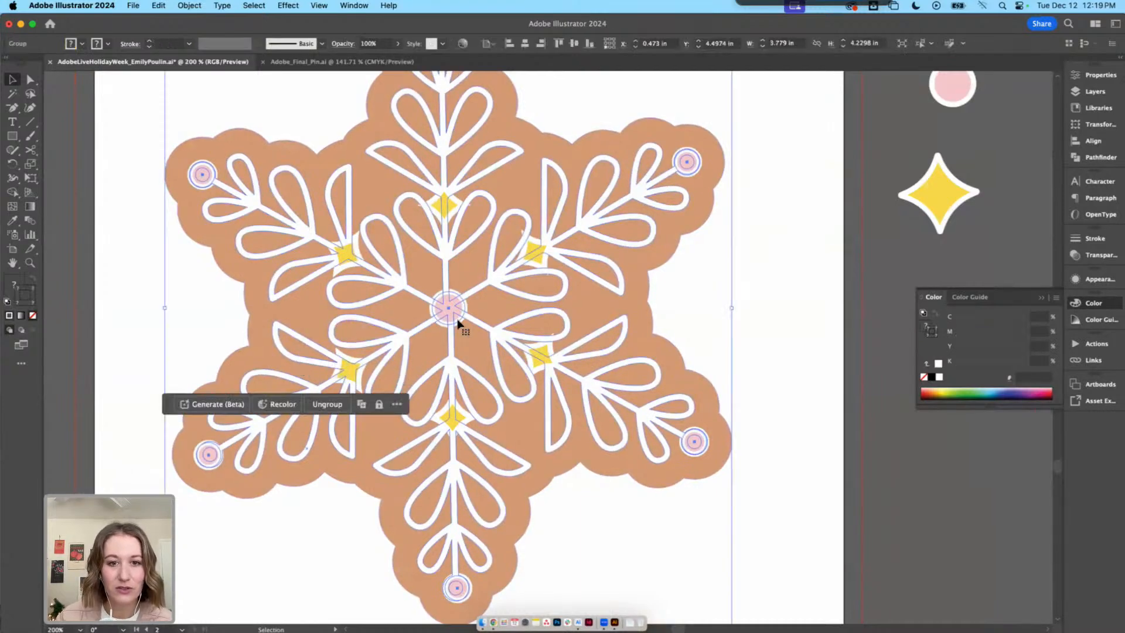
{"action": "scroll", "coordinate": [457, 321], "scroll_direction": "right", "scroll_amount": 5}
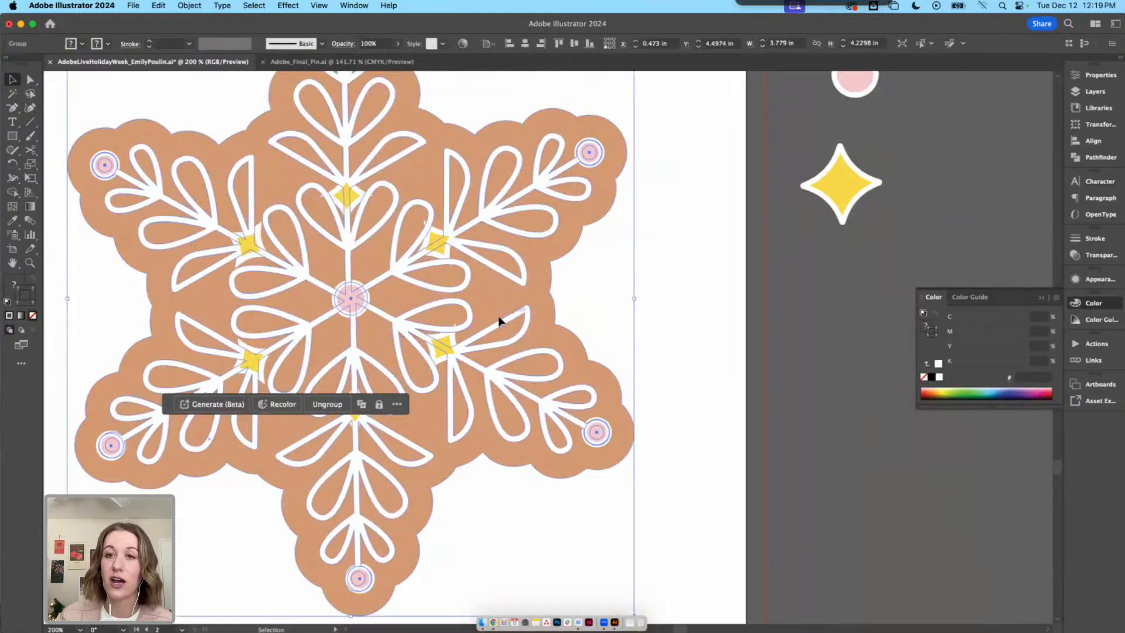
{"action": "left_click_drag", "start_coordinate": [634, 299], "coordinate": [602, 298]}
{"action": "key", "text": "super+z"}
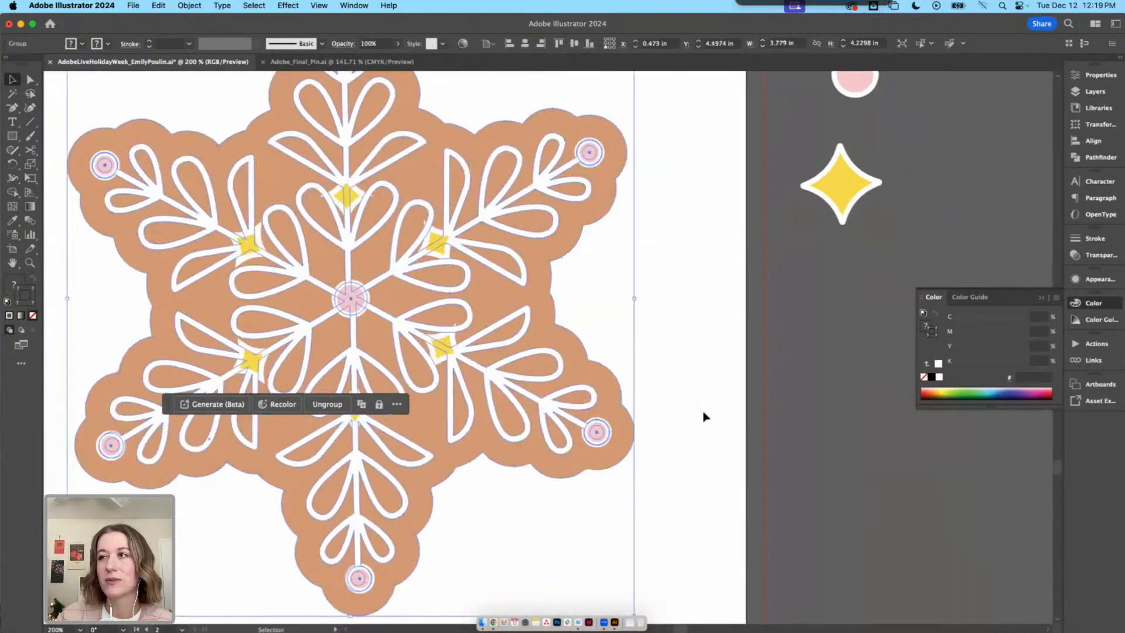
Group the gingerbread snowflake with its sparkles and scale the group down slightly about its centre
{"action": "left_click_drag", "start_coordinate": [703, 412], "coordinate": [164, 140]}
{"action": "key", "text": "super+g"}
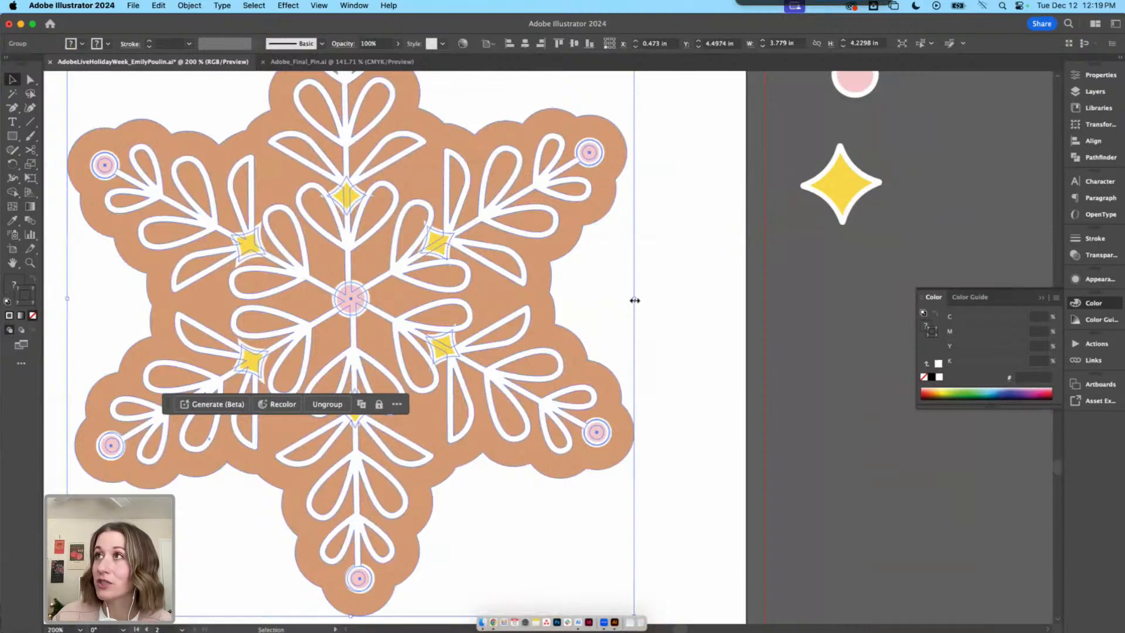
{"action": "left_click_drag", "start_coordinate": [635, 300], "coordinate": [618, 299]}
{"action": "left_click", "coordinate": [662, 306]}
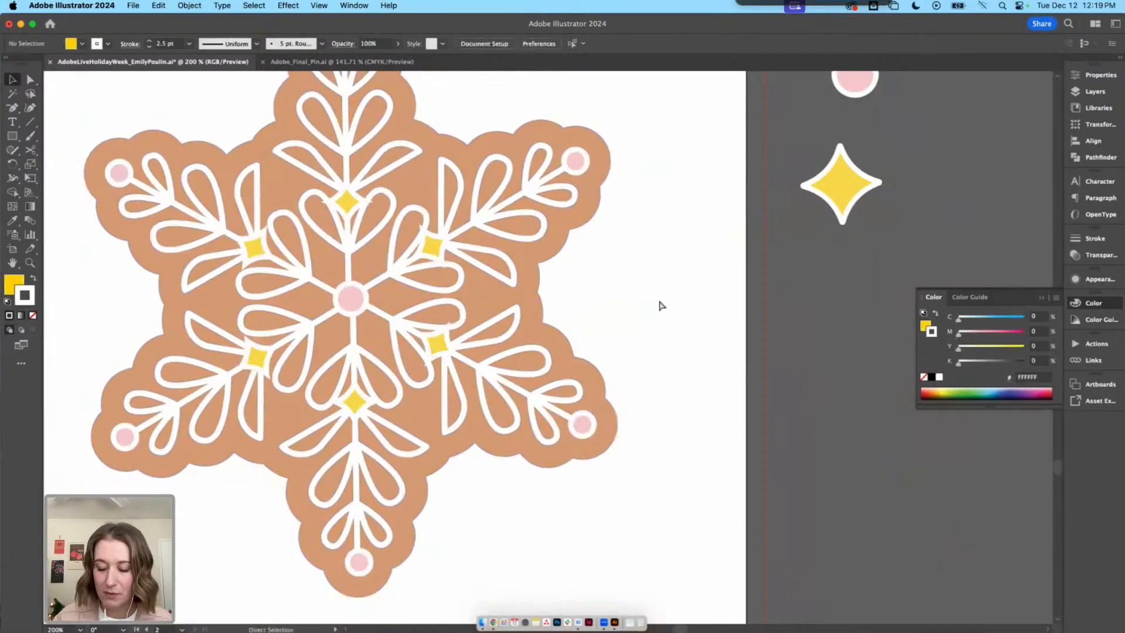
Isolate the sparkle group nested inside the gingerbread snowflake group
{"action": "key", "text": "super+1"}
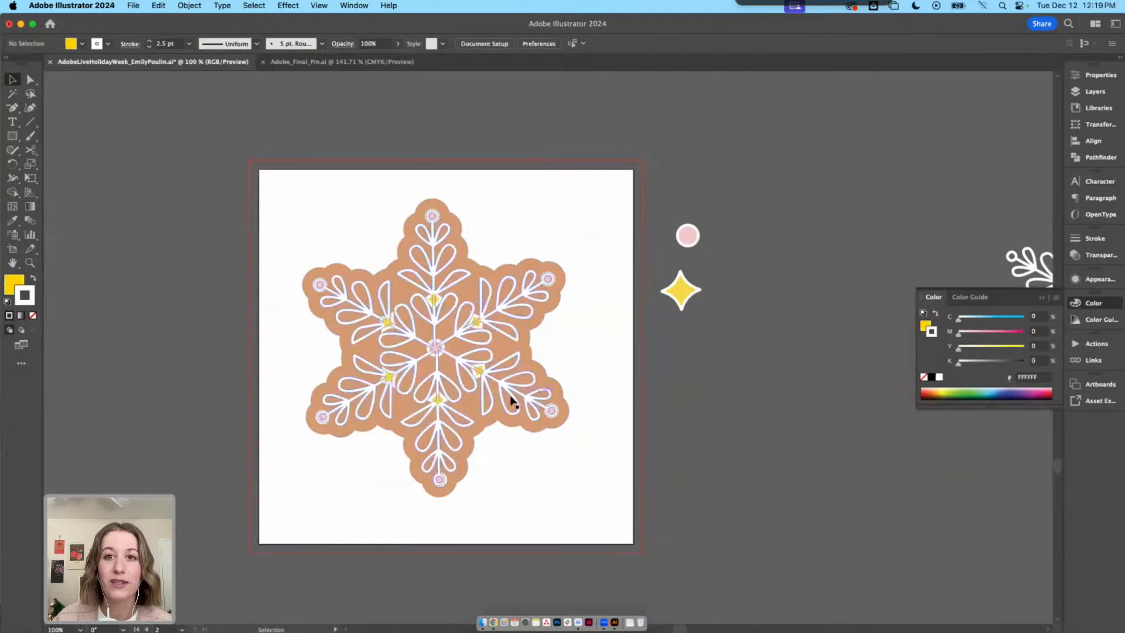
{"action": "scroll", "coordinate": [586, 404], "scroll_direction": "right", "scroll_amount": 2}
{"action": "scroll", "coordinate": [586, 404], "scroll_direction": "up", "scroll_amount": 2}
{"action": "left_click", "coordinate": [473, 388]}
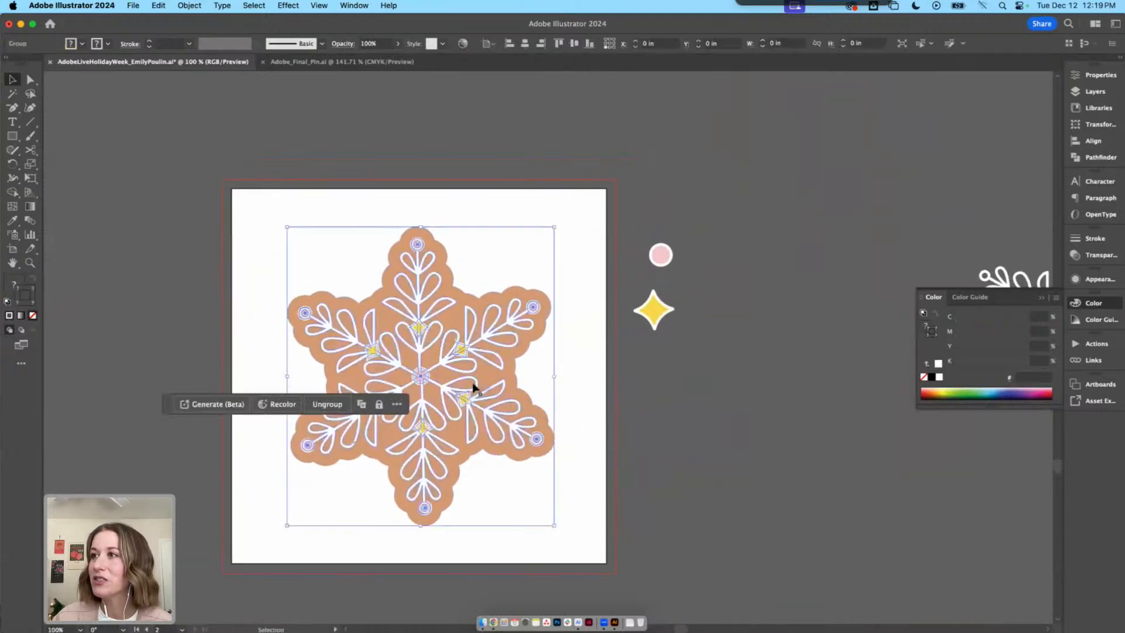
{"action": "key", "text": "super+="}
{"action": "key", "text": "super+="}
{"action": "double_click", "coordinate": [452, 396]}
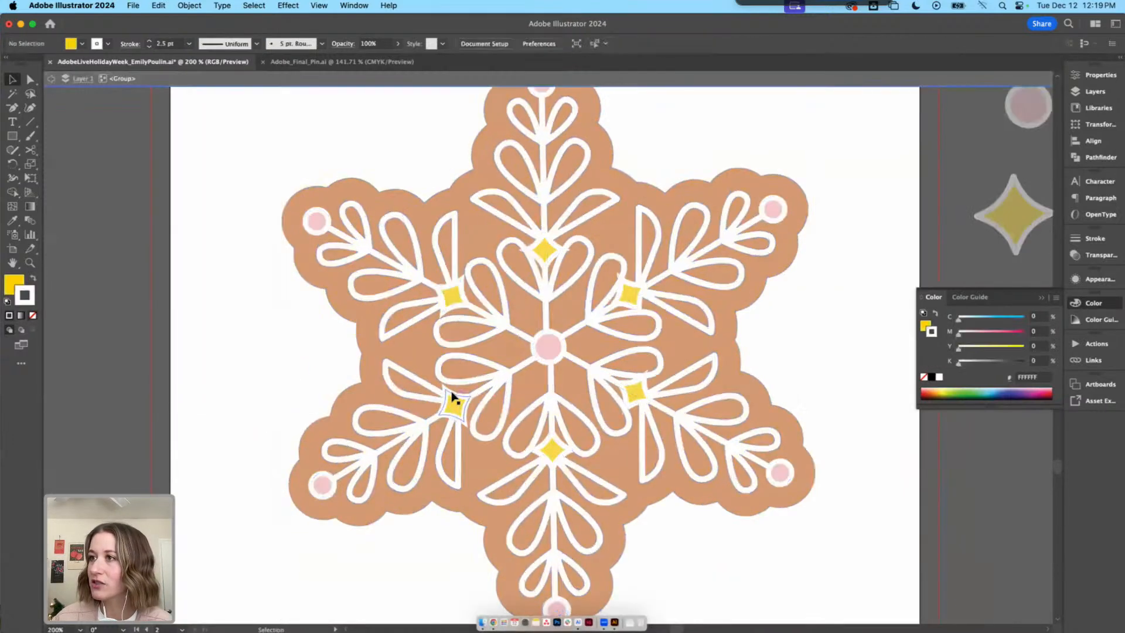
{"action": "left_click", "coordinate": [453, 396]}
{"action": "double_click", "coordinate": [453, 396]}
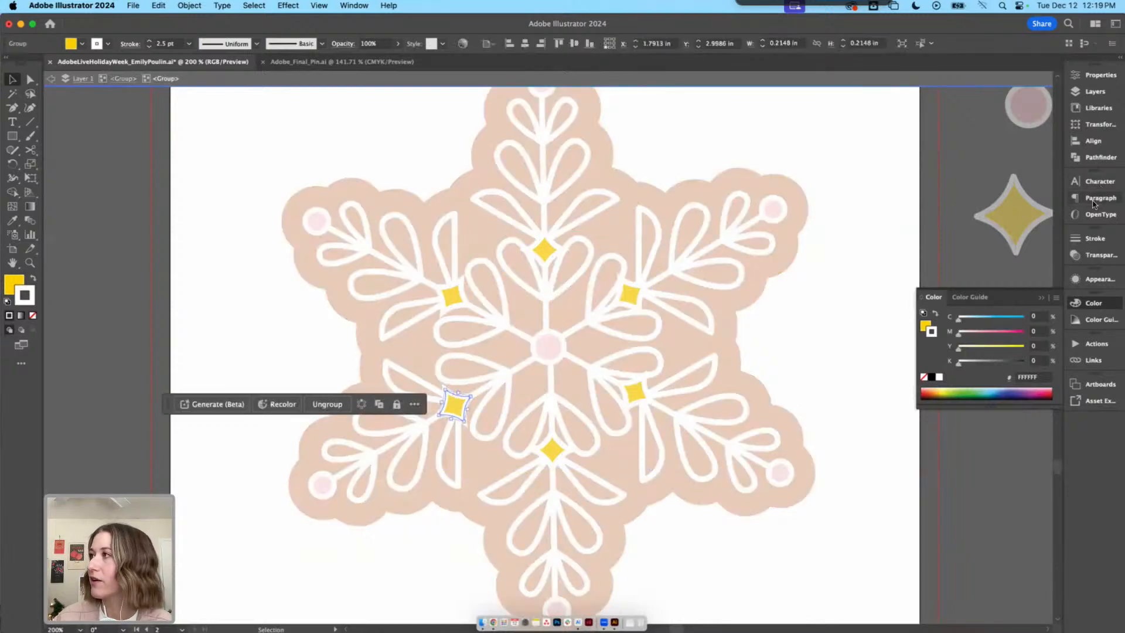
Give all six yellow sparkles' strokes round caps and round corner joins, and exit the group's isolation
{"action": "left_click", "coordinate": [1095, 239]}
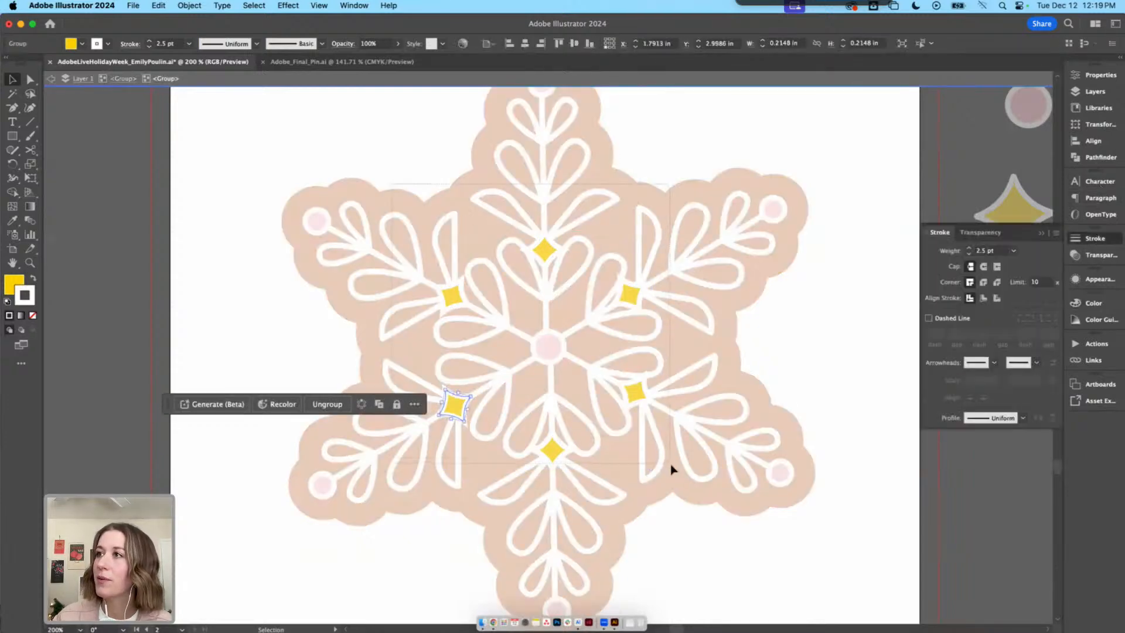
{"action": "key", "text": "super+a"}
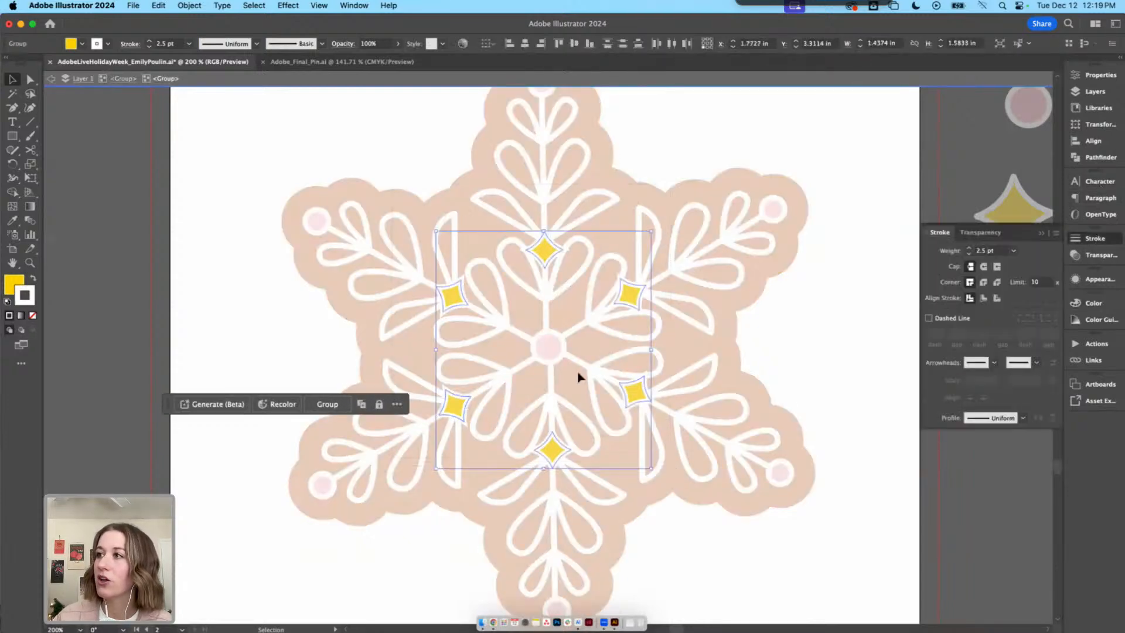
{"action": "left_click", "coordinate": [984, 267]}
{"action": "left_click", "coordinate": [984, 282]}
{"action": "left_click", "coordinate": [785, 303]}
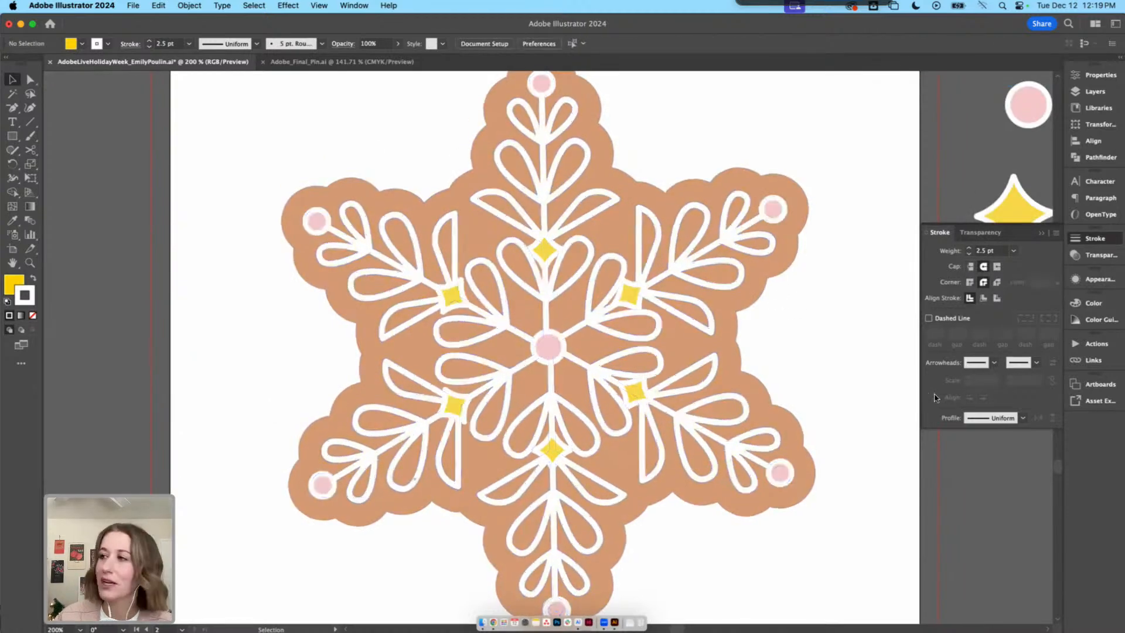
Isolate the gingerbread snowflake within its nested groups and select its brown base shape
{"action": "scroll", "coordinate": [756, 355], "scroll_direction": "right", "scroll_amount": 5}
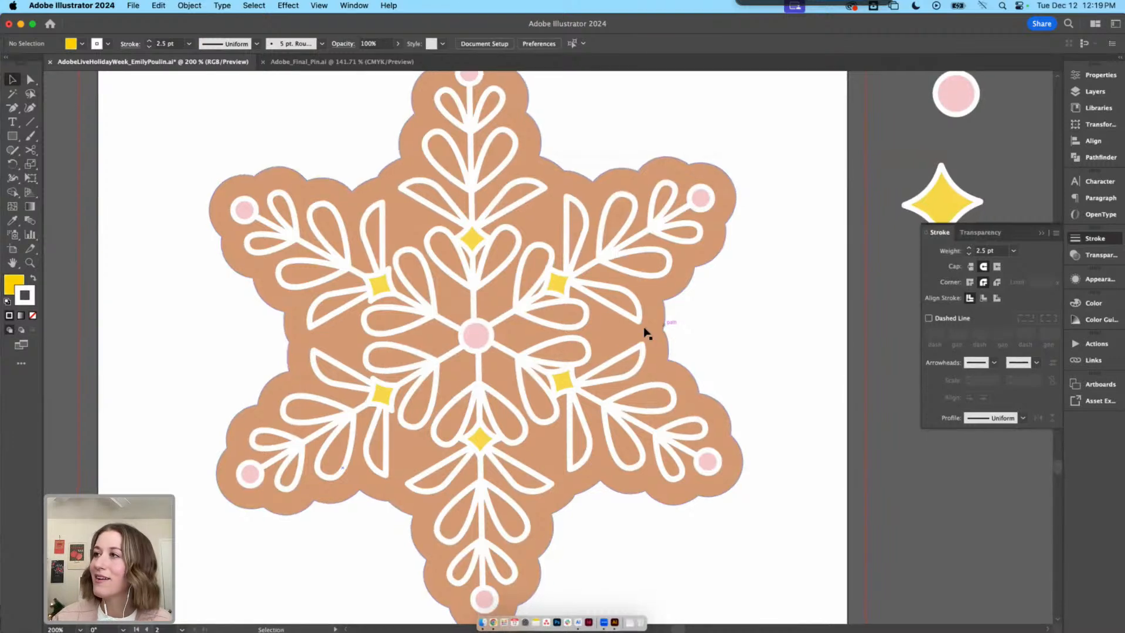
{"action": "double_click", "coordinate": [652, 327]}
{"action": "left_click", "coordinate": [659, 327]}
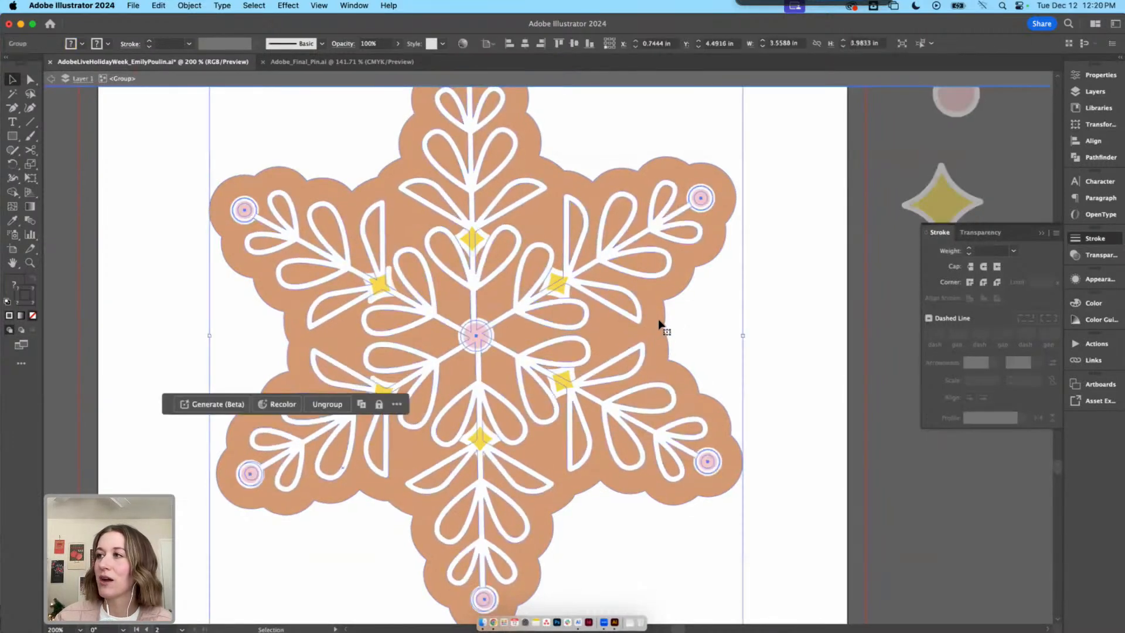
{"action": "double_click", "coordinate": [660, 322]}
{"action": "left_click", "coordinate": [667, 314]}
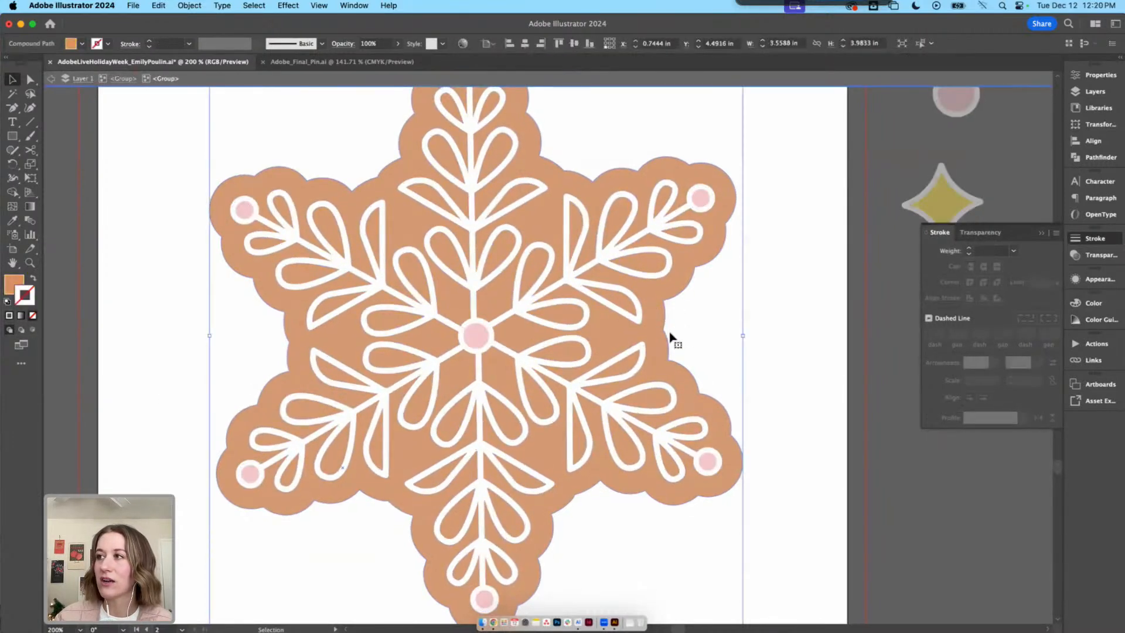
Offset the brown base's path outward by 15 px with round joins
{"action": "left_click", "coordinate": [188, 6]}
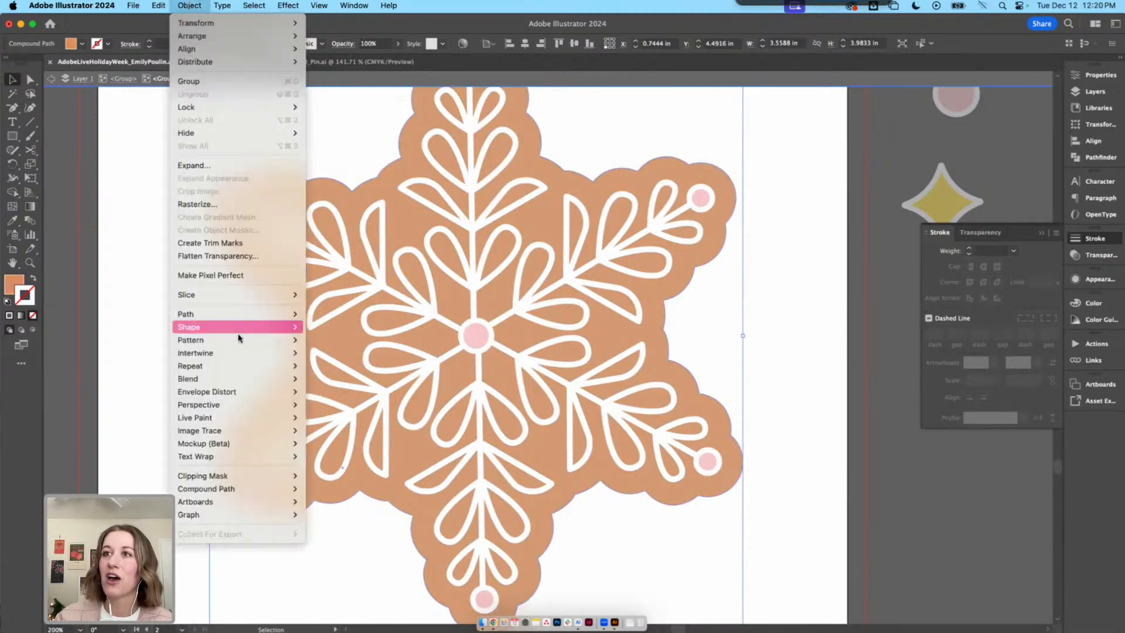
{"action": "mouse_move", "coordinate": [238, 312]}
{"action": "left_click", "coordinate": [368, 360]}
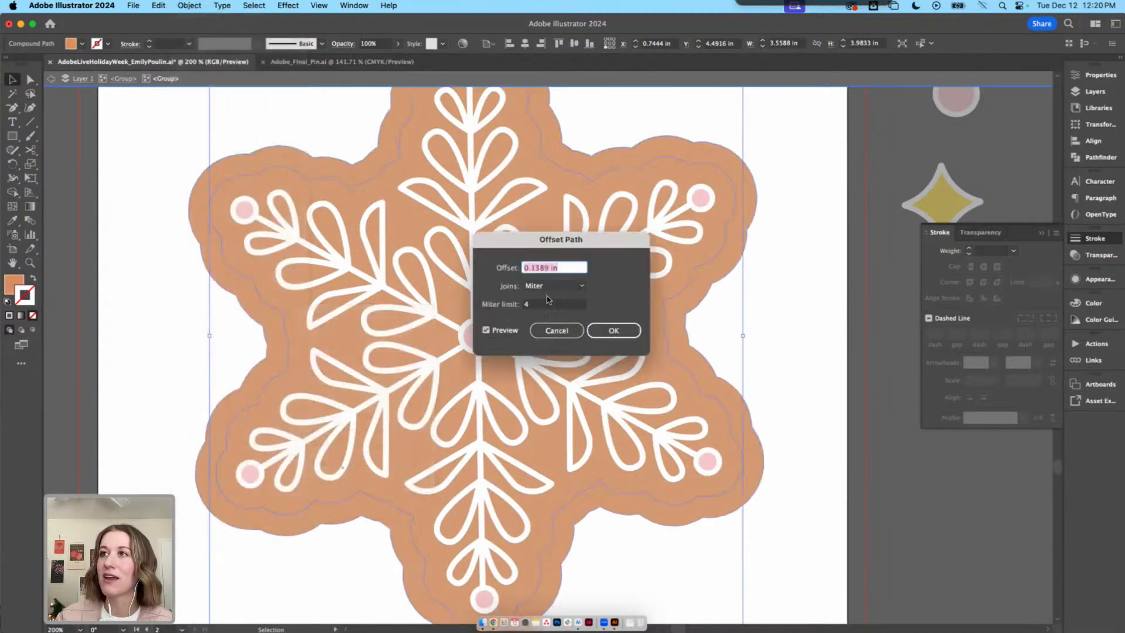
{"action": "type", "text": "0.25"}
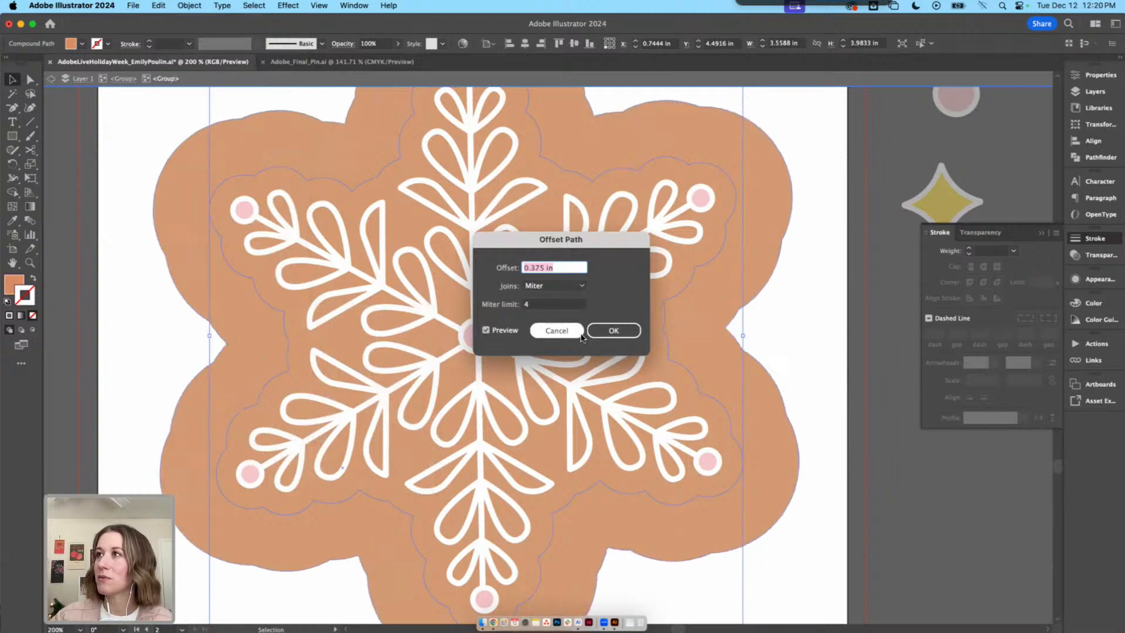
{"action": "left_click", "coordinate": [553, 286]}
{"action": "left_click", "coordinate": [564, 311]}
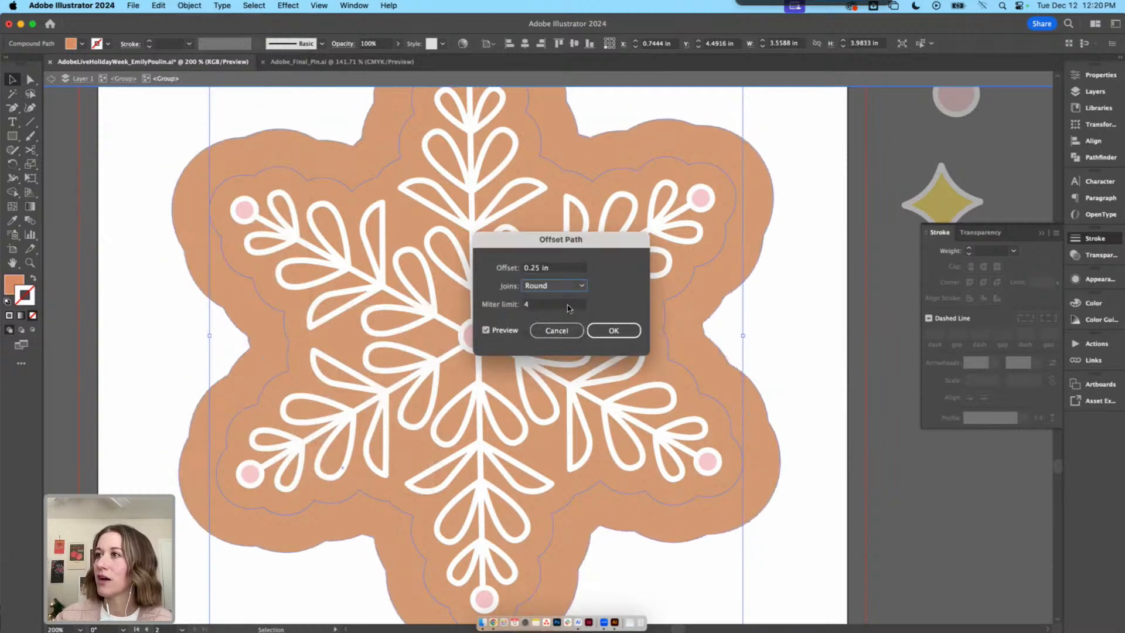
{"action": "key", "text": "Tab"}
{"action": "key", "text": "Tab"}
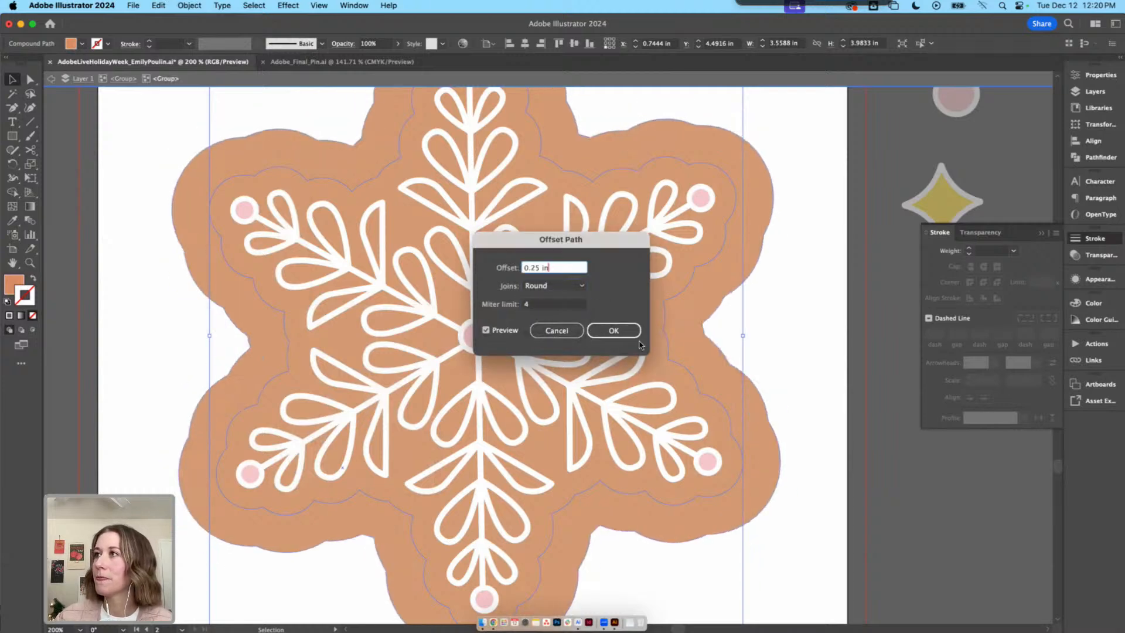
{"action": "type", "text": "0.125"}
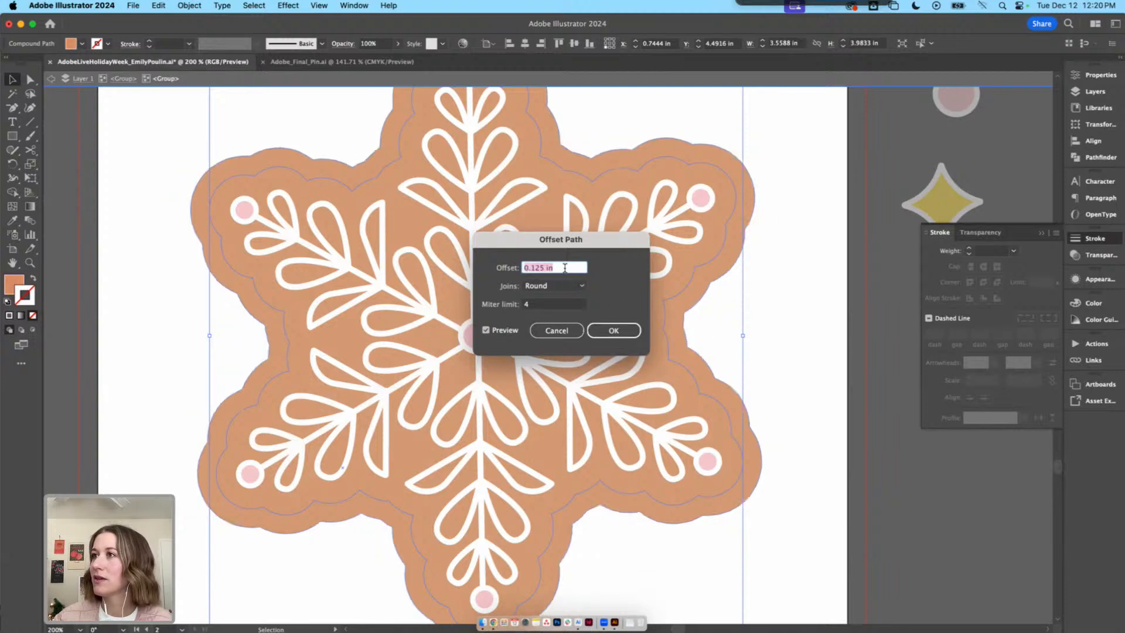
{"action": "type", "text": "15"}
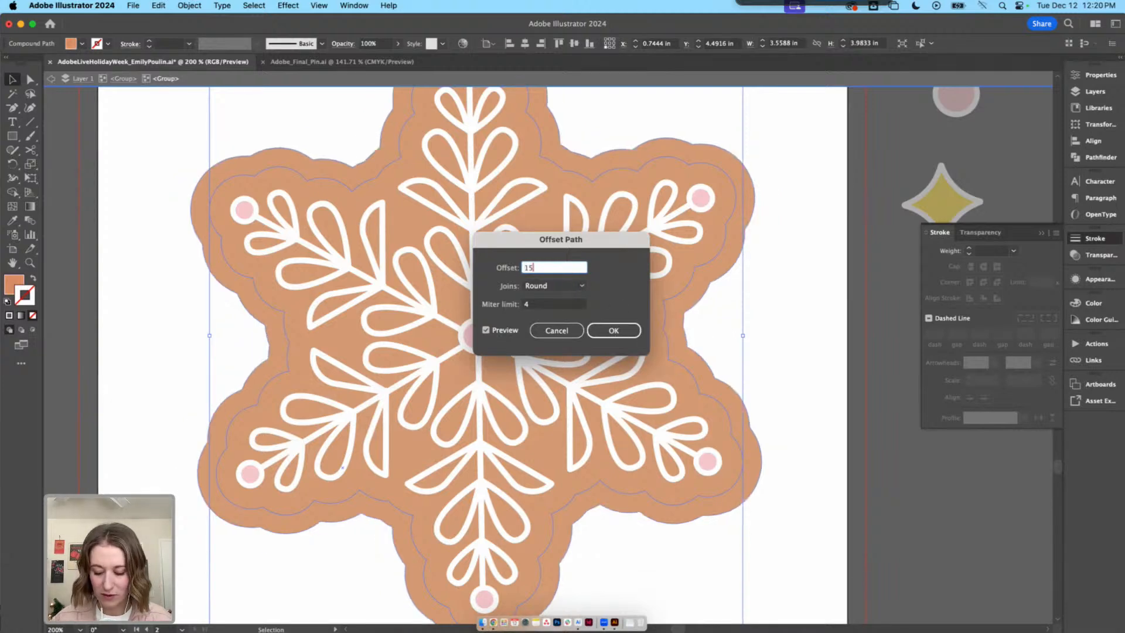
{"action": "type", "text": "px"}
{"action": "left_click", "coordinate": [547, 305]}
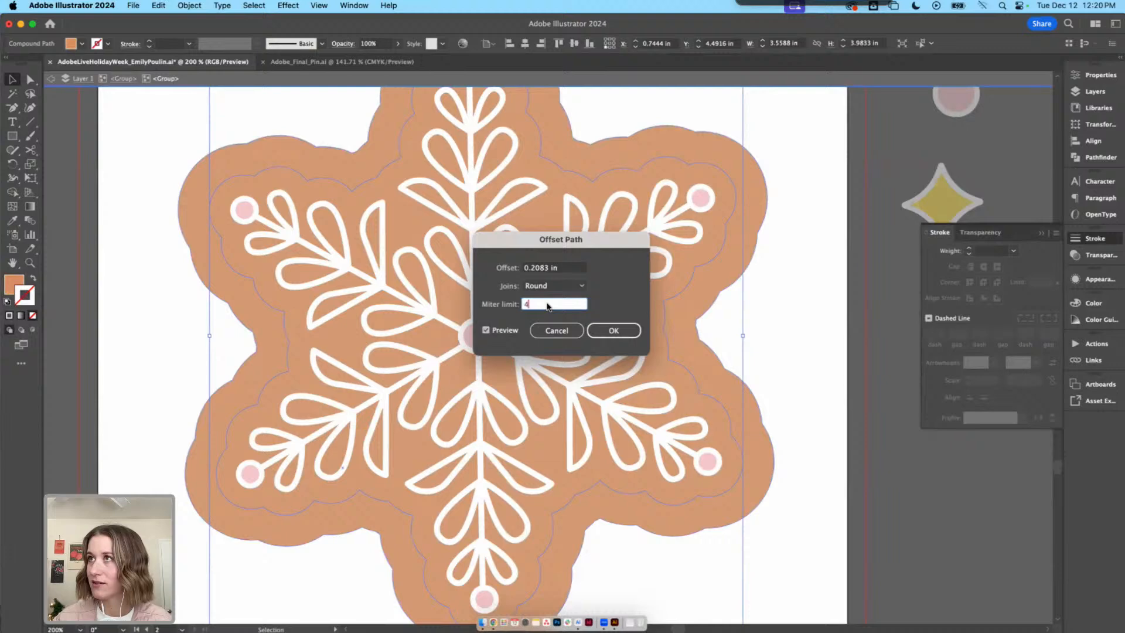
{"action": "left_click", "coordinate": [627, 332]}
Fill the offset shape with the pink sampled from a snowflake dot, remove its stroke and deselect it
{"action": "left_click_drag", "start_coordinate": [822, 300], "coordinate": [708, 418]}
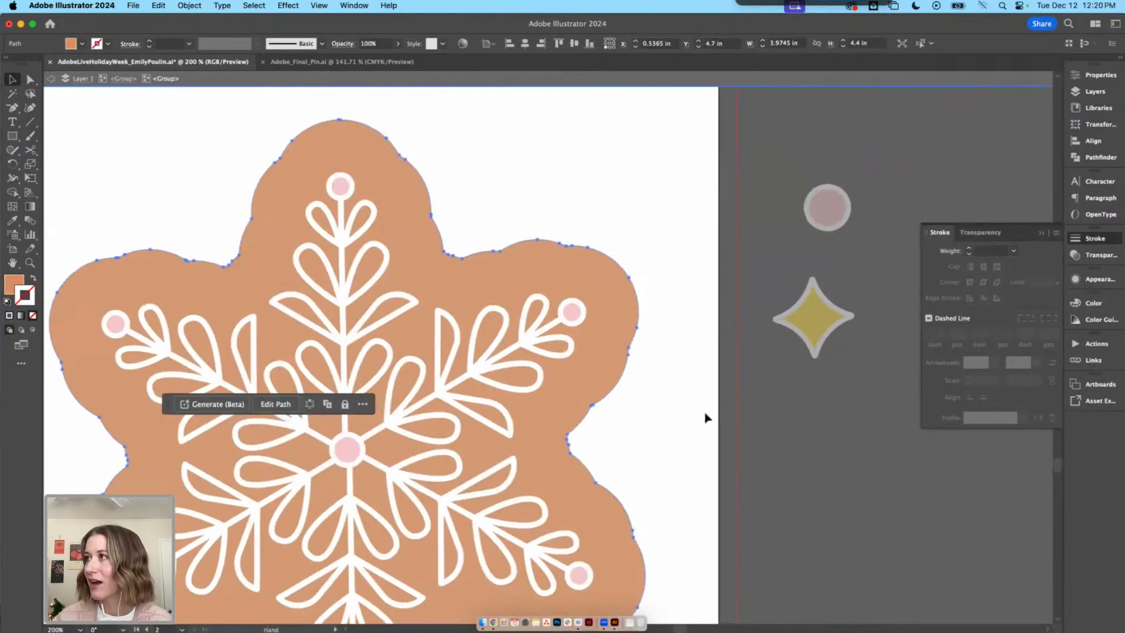
{"action": "key", "text": "i"}
{"action": "left_click", "coordinate": [573, 311]}
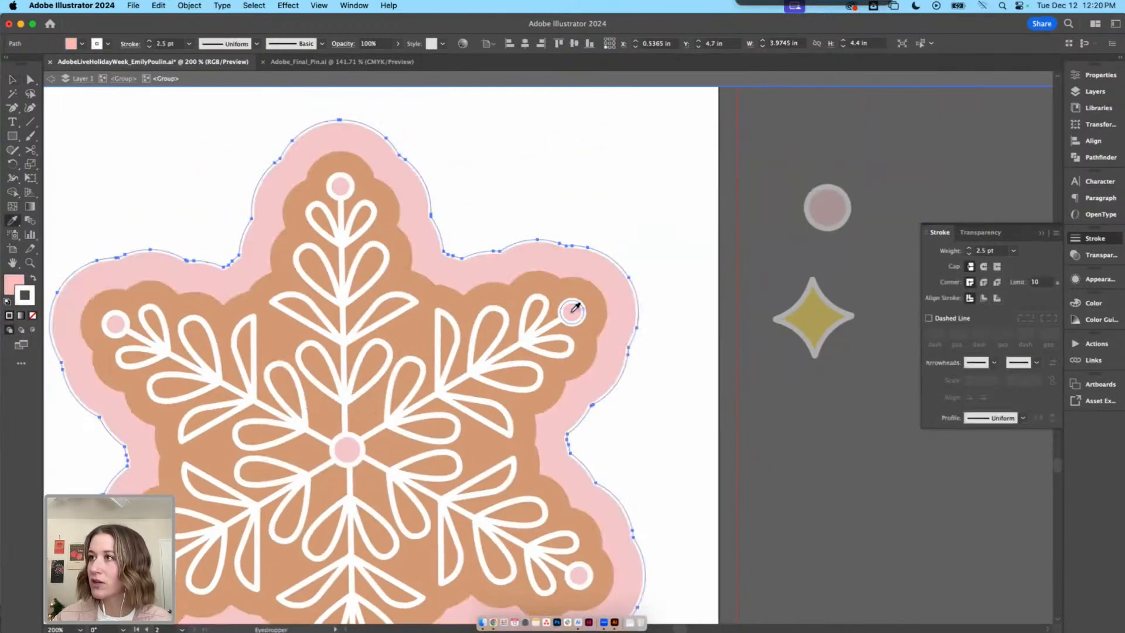
{"action": "key", "text": "v"}
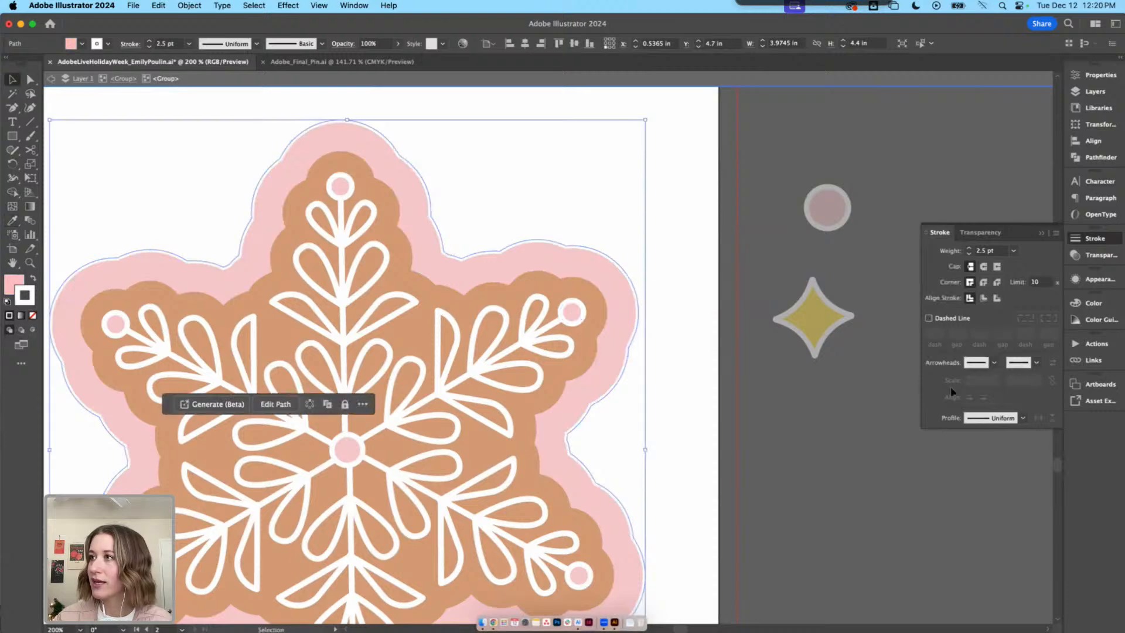
{"action": "left_click", "coordinate": [33, 315]}
{"action": "left_click", "coordinate": [188, 197]}
{"action": "left_click_drag", "start_coordinate": [186, 200], "coordinate": [251, 187]}
Check the pink border around the whole cookie and exit the isolated group
{"action": "key", "text": "super+minus"}
{"action": "key", "text": "super+minus"}
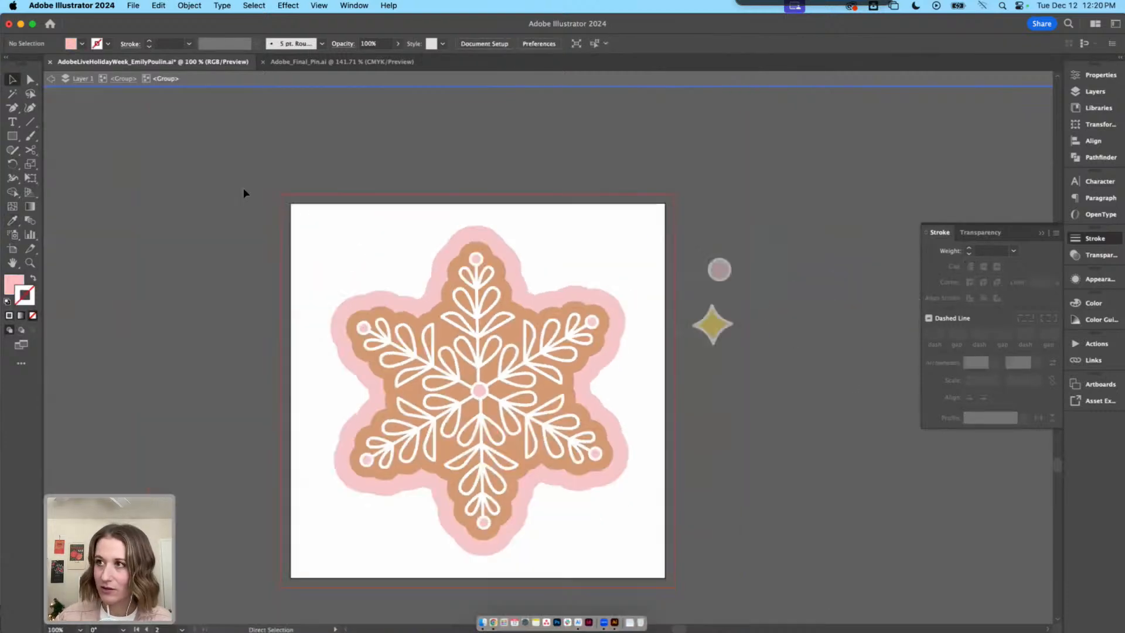
{"action": "left_click_drag", "start_coordinate": [226, 230], "coordinate": [507, 547]}
{"action": "left_click", "coordinate": [540, 466]}
{"action": "scroll", "coordinate": [482, 470], "scroll_direction": "up", "scroll_amount": 2}
{"action": "scroll", "coordinate": [482, 469], "scroll_direction": "left", "scroll_amount": 2}
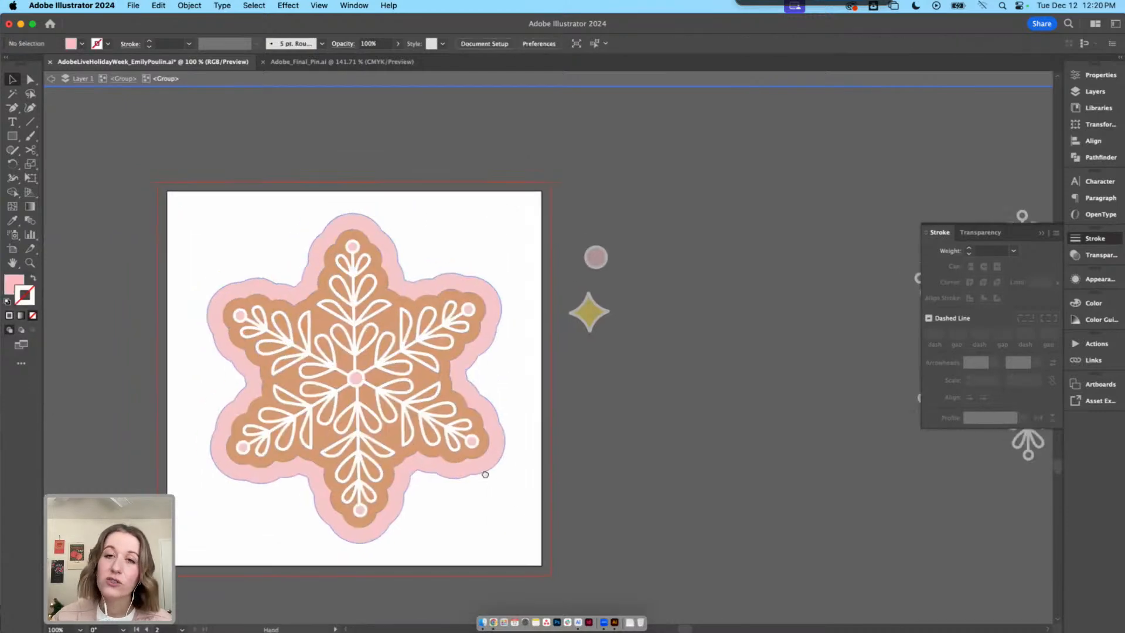
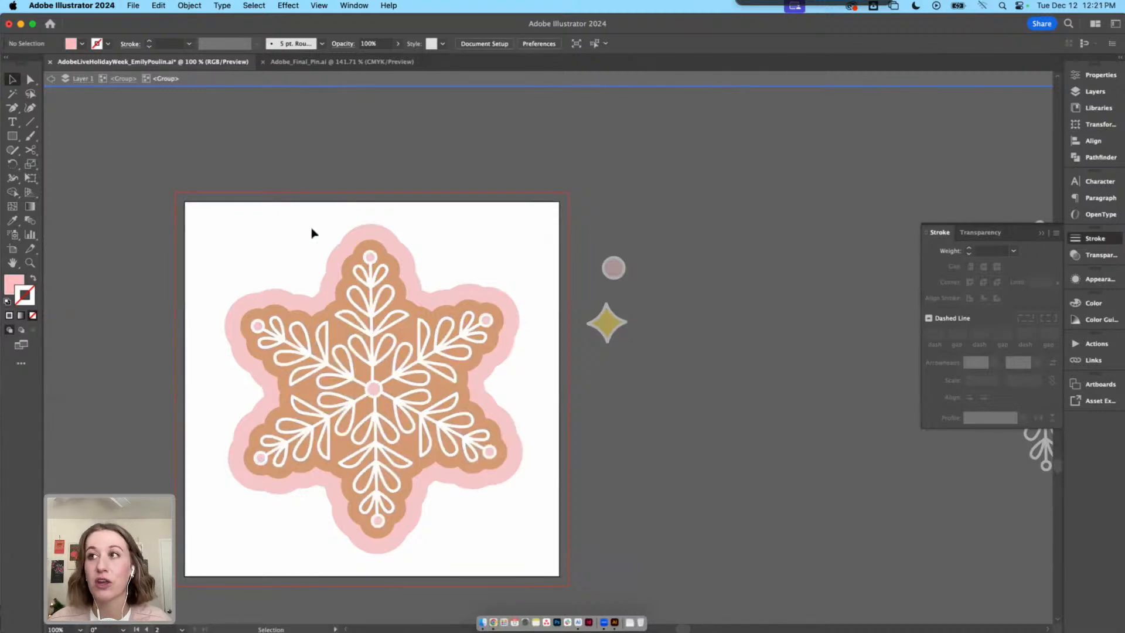
{"action": "double_click", "coordinate": [519, 245]}
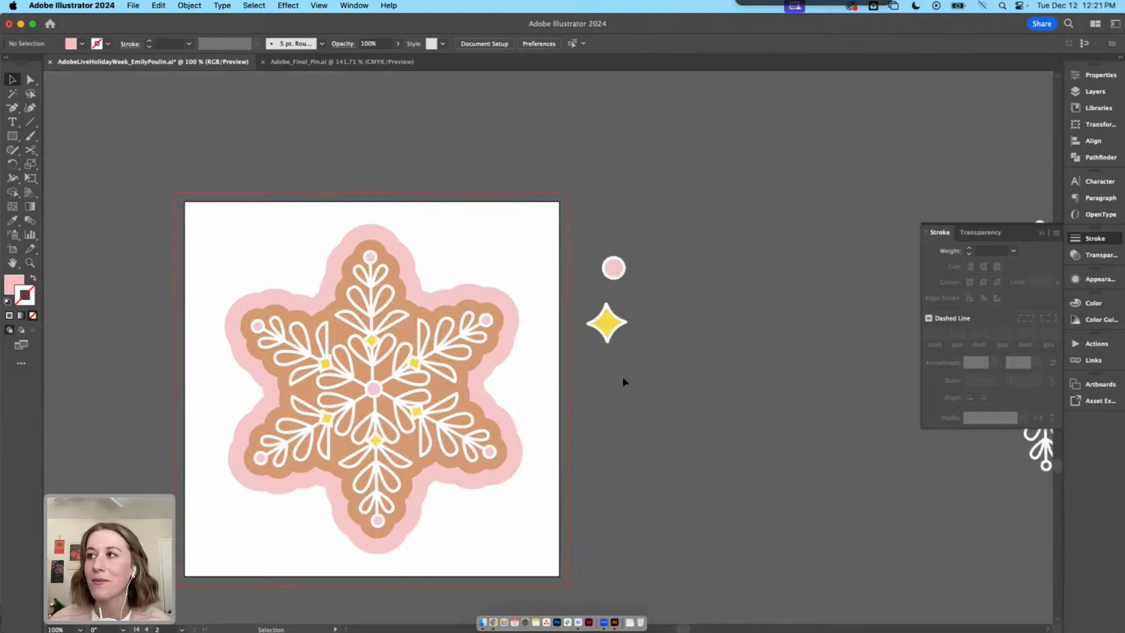
Move the spare pink dot and yellow sparkle above the artboard's upper-right corner and align their horizontal centres
{"action": "left_click_drag", "start_coordinate": [622, 381], "coordinate": [593, 251]}
{"action": "left_click_drag", "start_coordinate": [607, 322], "coordinate": [598, 173]}
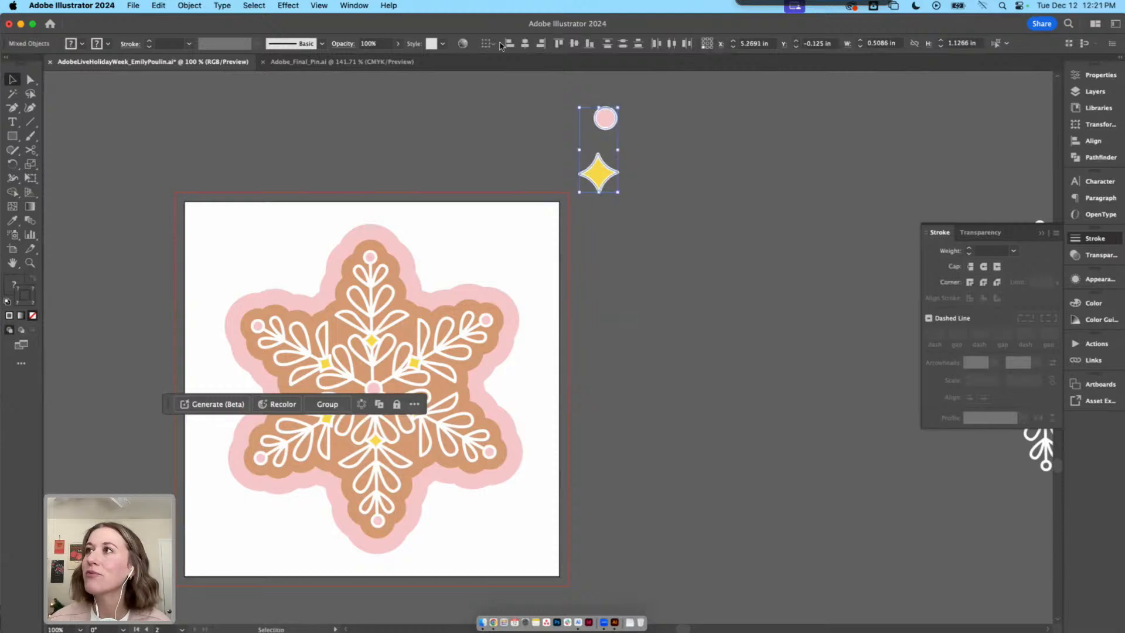
{"action": "left_click", "coordinate": [716, 175]}
{"action": "scroll", "coordinate": [697, 182], "scroll_direction": "right", "scroll_amount": 2}
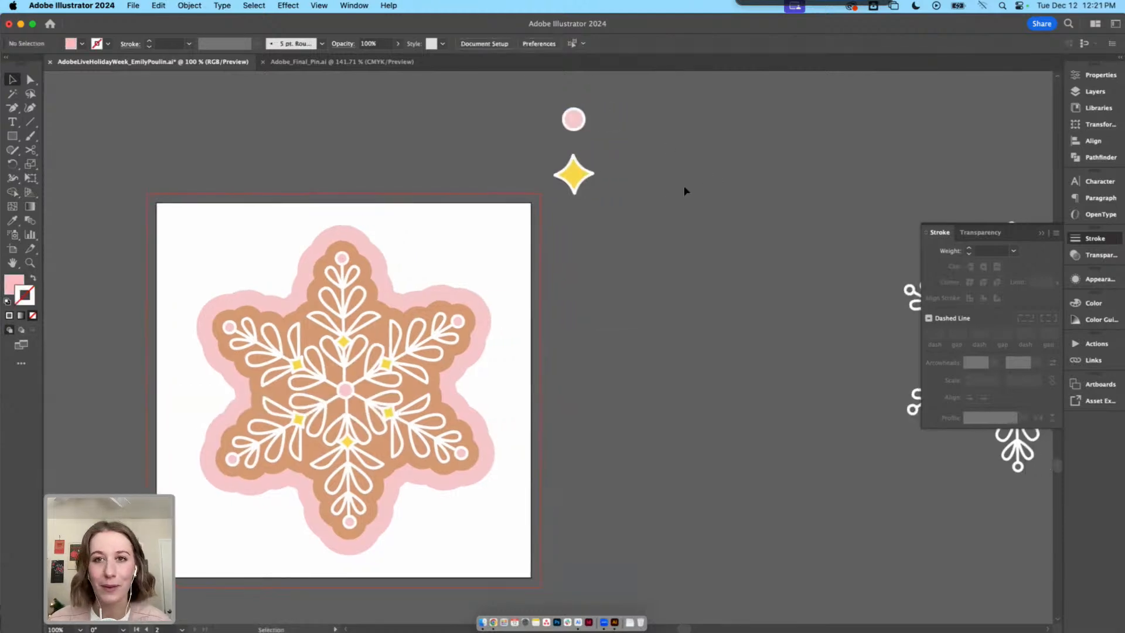
{"action": "scroll", "coordinate": [632, 252], "scroll_direction": "left", "scroll_amount": 2}
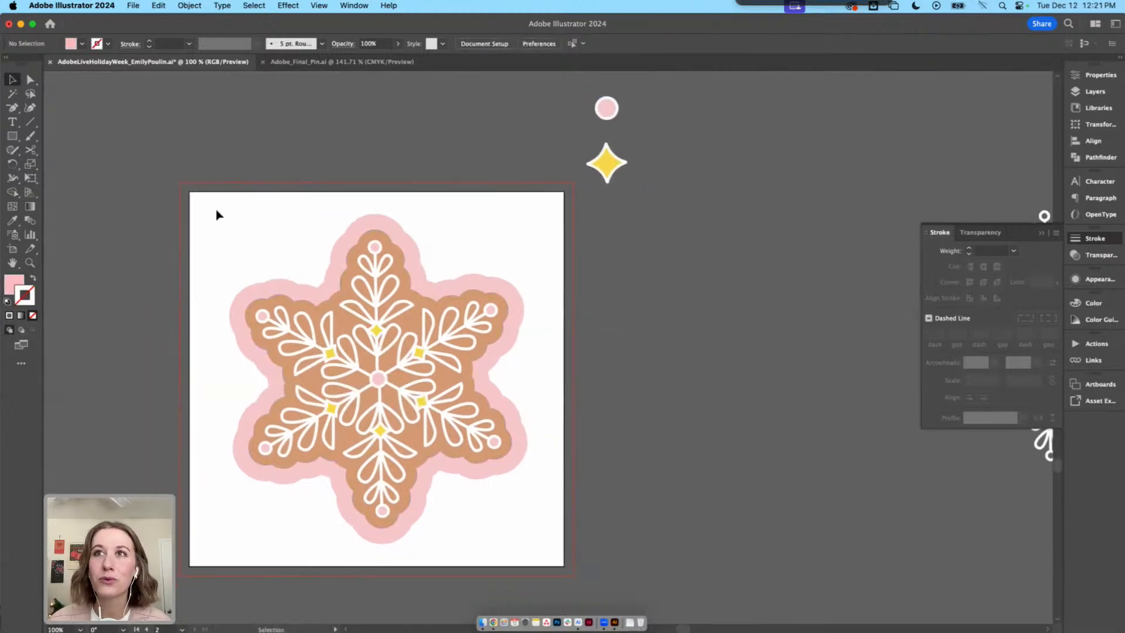
{"action": "left_click", "coordinate": [35, 184]}
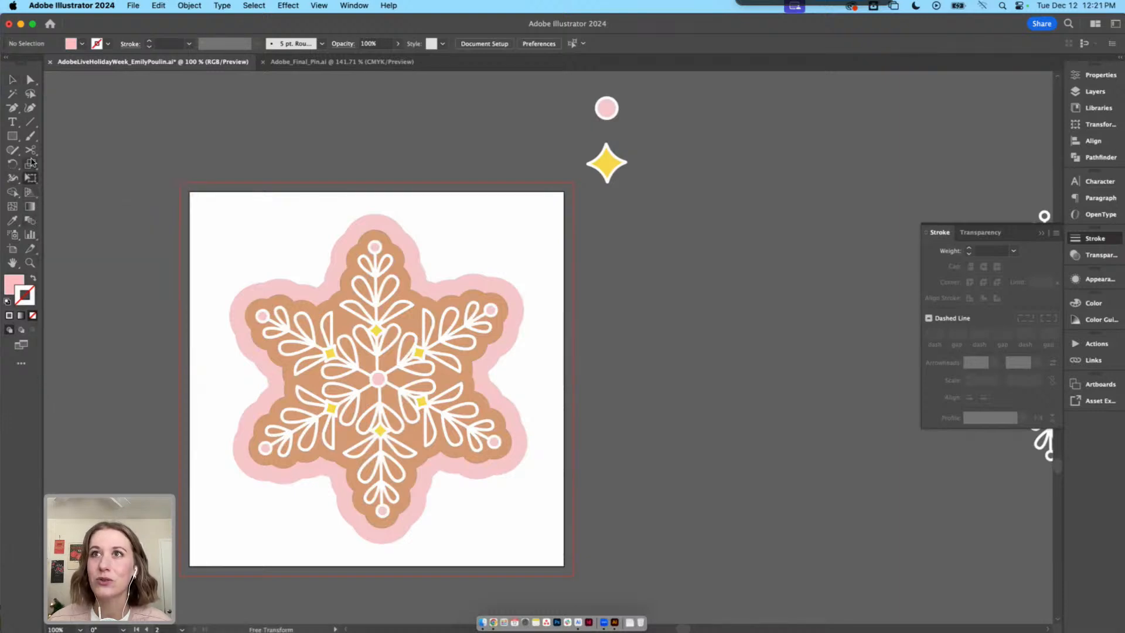
{"action": "left_click", "coordinate": [33, 167]}
{"action": "left_click", "coordinate": [34, 168]}
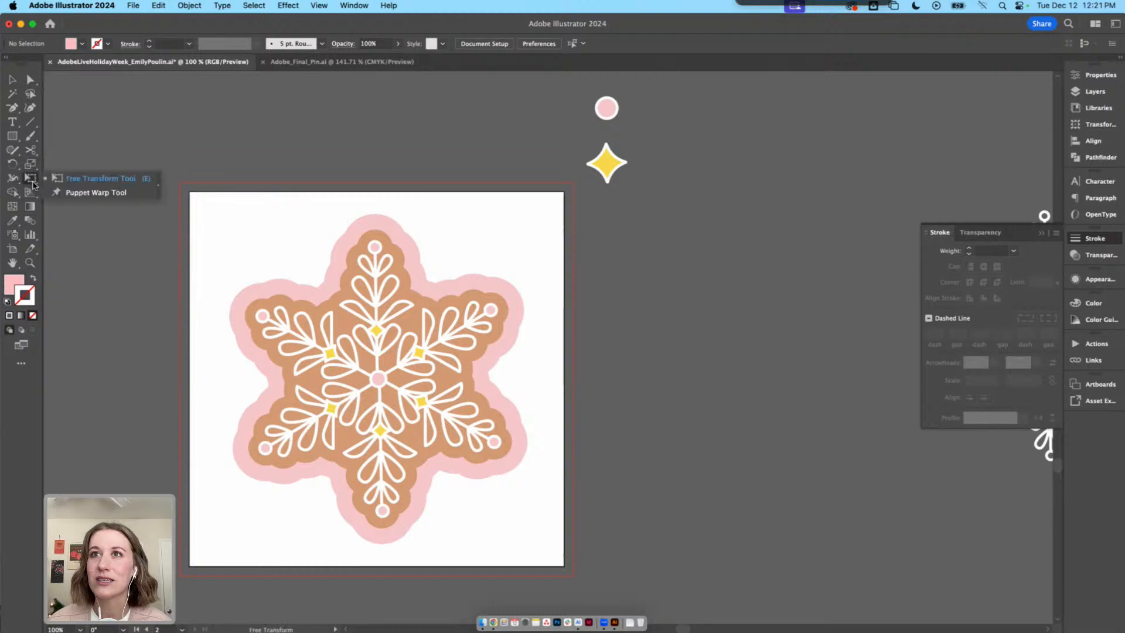
{"action": "left_click", "coordinate": [32, 194]}
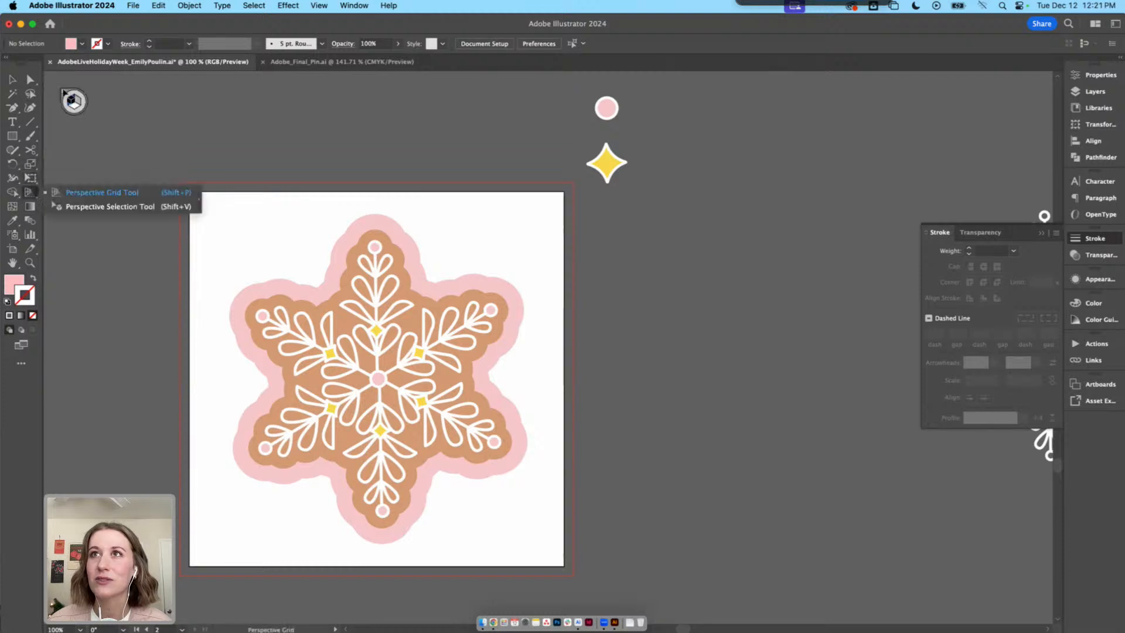
{"action": "left_click", "coordinate": [32, 249]}
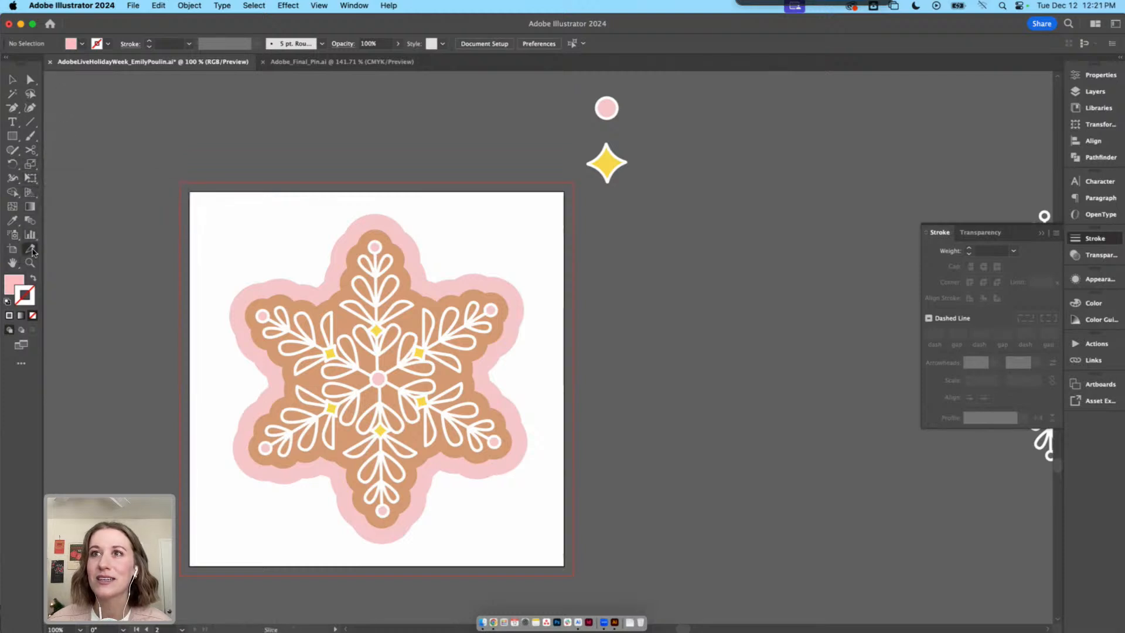
{"action": "left_click", "coordinate": [32, 236]}
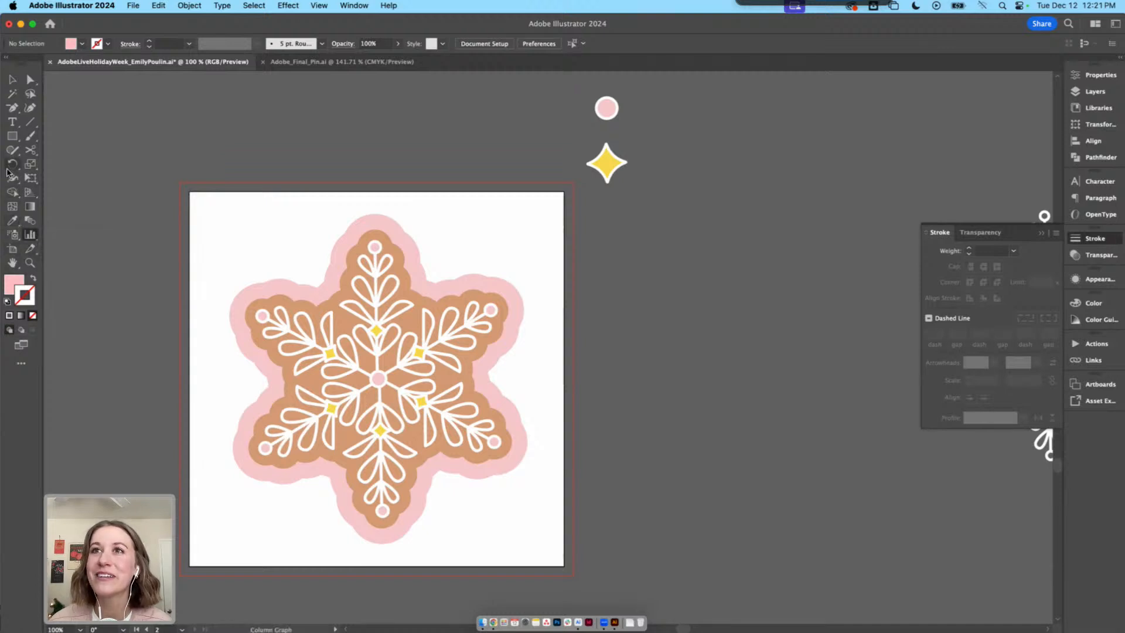
{"action": "key", "text": "v"}
Select the complete snowflake cookie group and display its properties
{"action": "scroll", "coordinate": [293, 176], "scroll_direction": "right", "scroll_amount": 2}
{"action": "scroll", "coordinate": [293, 176], "scroll_direction": "down", "scroll_amount": 2}
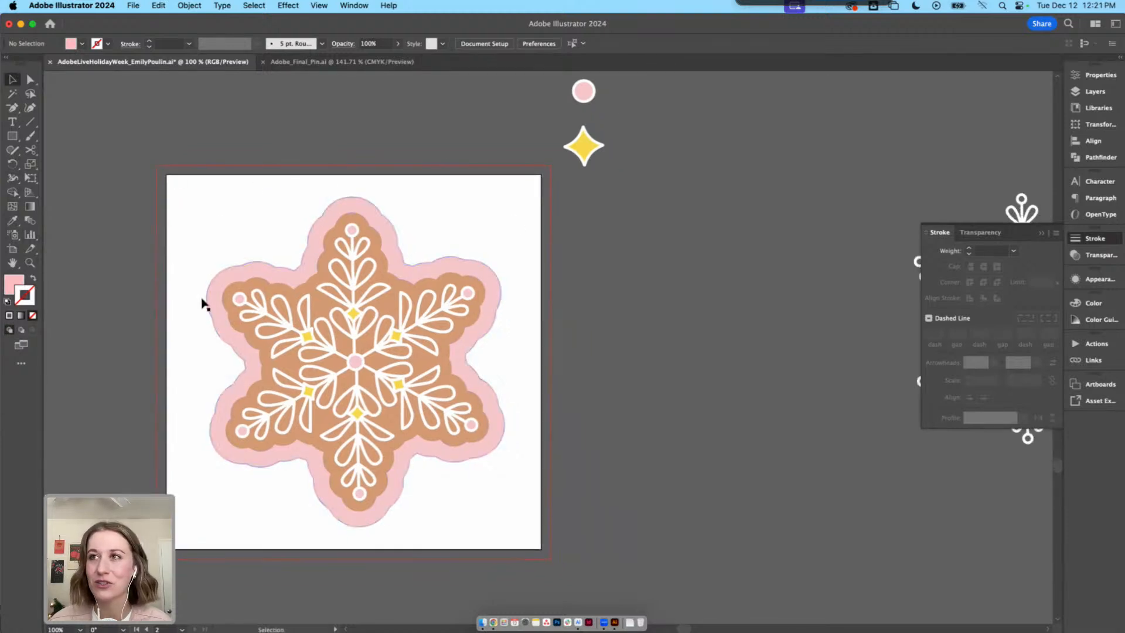
{"action": "left_click", "coordinate": [240, 274]}
{"action": "left_click", "coordinate": [1101, 75]}
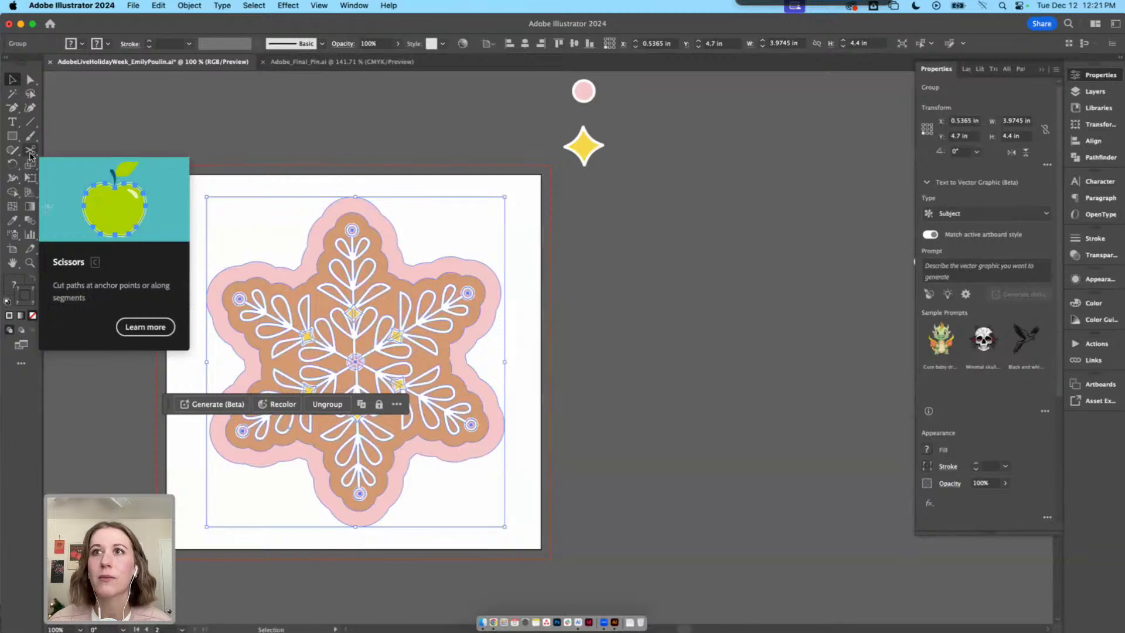
Deselect the snowflake cookie group and return to the Selection tool
{"action": "left_click", "coordinate": [32, 236]}
{"action": "left_click", "coordinate": [32, 219]}
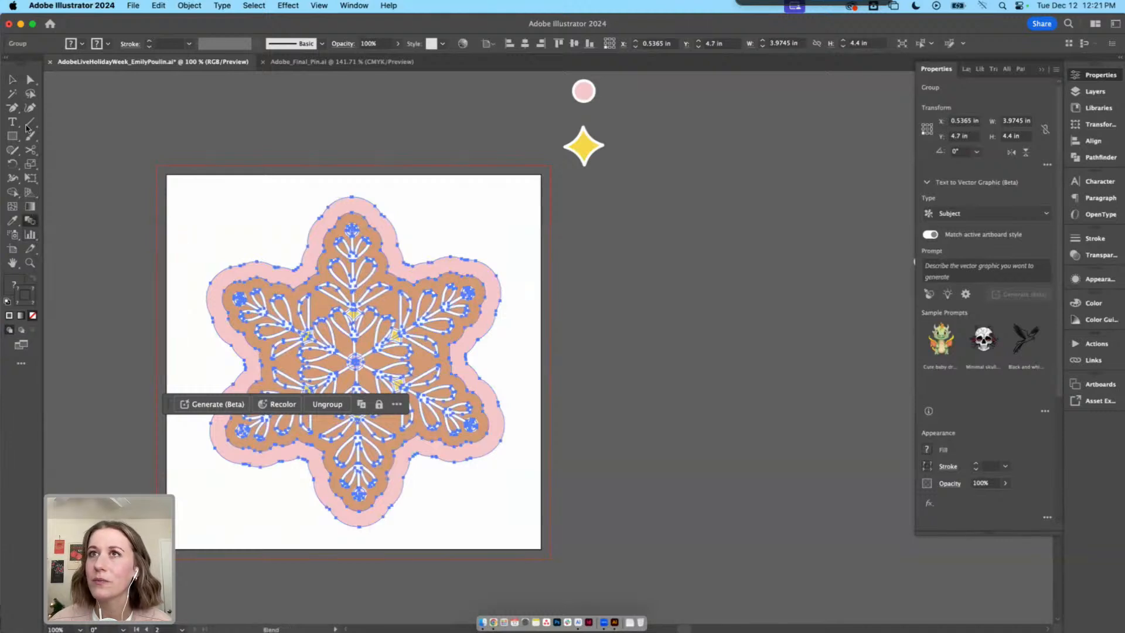
{"action": "left_click", "coordinate": [10, 76]}
{"action": "left_click", "coordinate": [226, 149]}
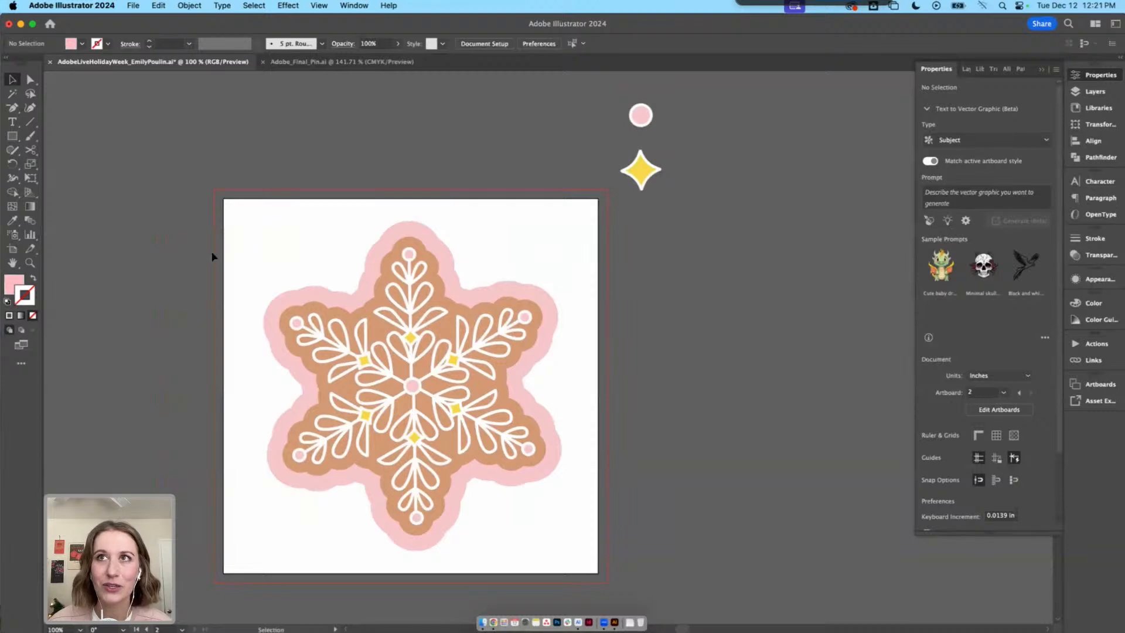
{"action": "left_click", "coordinate": [32, 172]}
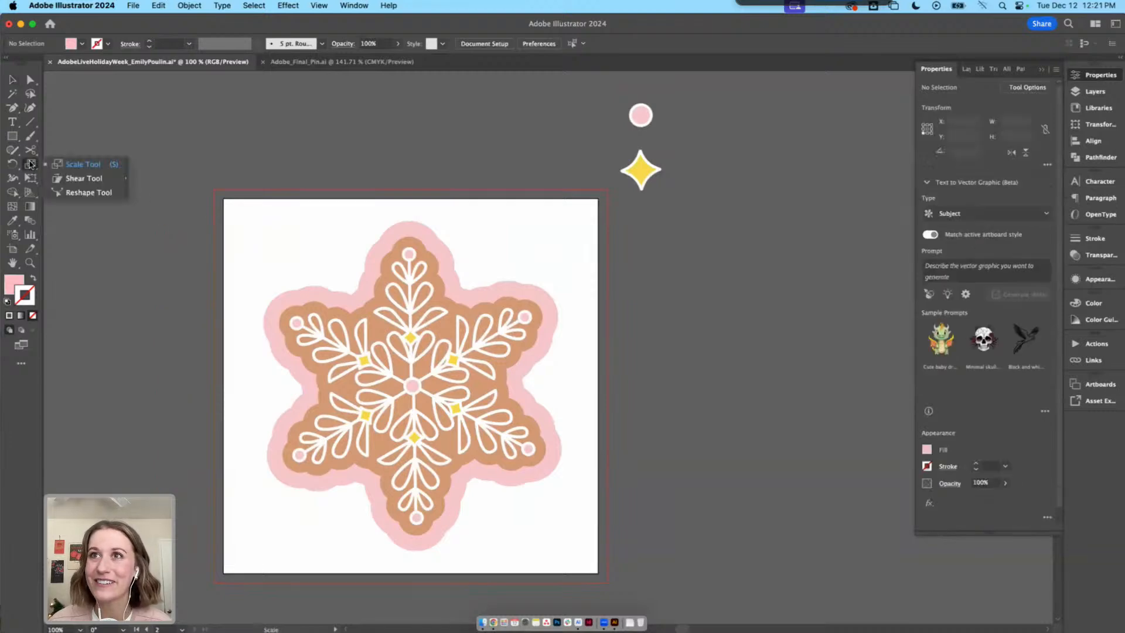
{"action": "left_click", "coordinate": [11, 79]}
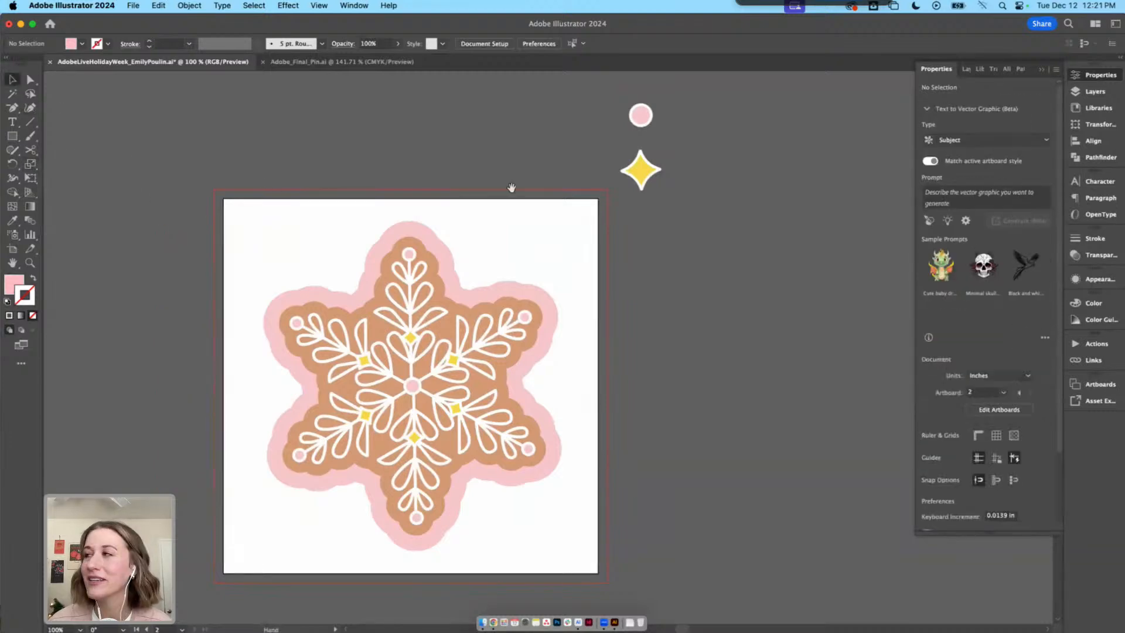
Collapse the properties display and move the spare white snowflake above the cookie artboard, with the pink dot and yellow sparkle beside it
{"action": "scroll", "coordinate": [492, 187], "scroll_direction": "right", "scroll_amount": 3}
{"action": "scroll", "coordinate": [492, 187], "scroll_direction": "down", "scroll_amount": 1}
{"action": "left_click", "coordinate": [1041, 69]}
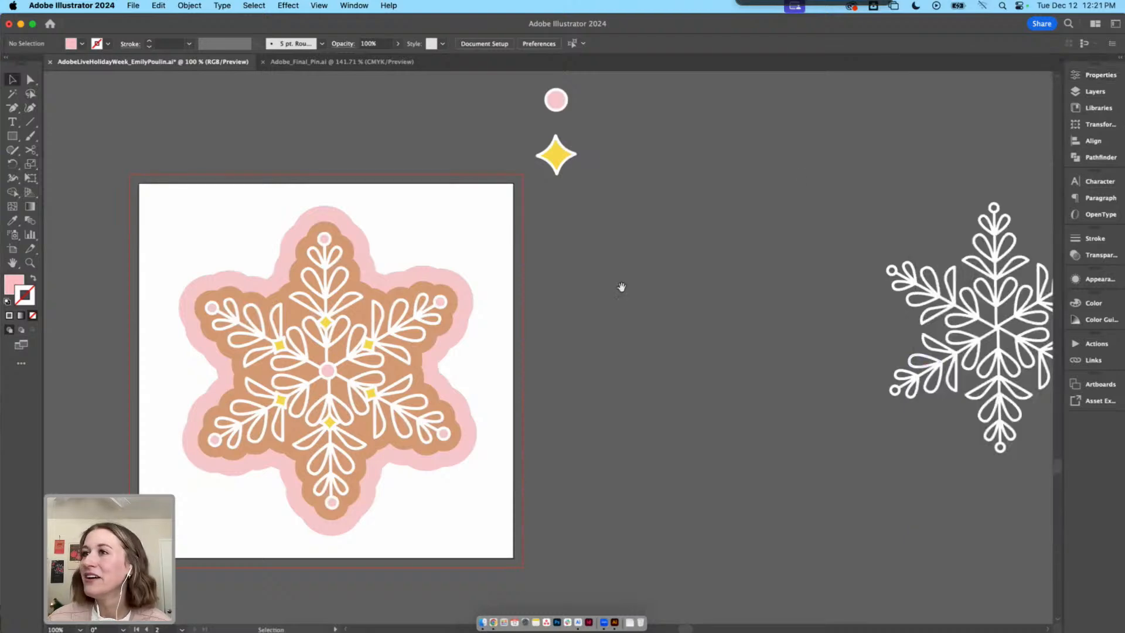
{"action": "scroll", "coordinate": [621, 287], "scroll_direction": "left", "scroll_amount": 3}
{"action": "key", "text": "super+minus"}
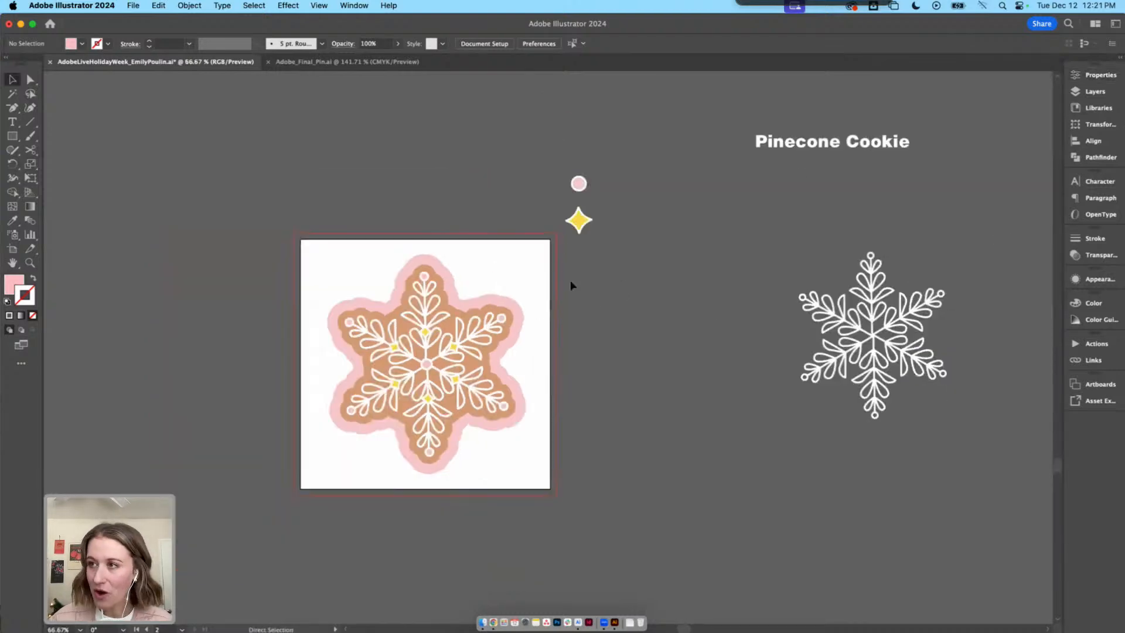
{"action": "scroll", "coordinate": [570, 283], "scroll_direction": "right", "scroll_amount": 4}
{"action": "left_click_drag", "start_coordinate": [537, 308], "coordinate": [508, 326]}
{"action": "left_click_drag", "start_coordinate": [686, 303], "coordinate": [264, 144]}
{"action": "left_click_drag", "start_coordinate": [508, 282], "coordinate": [357, 183]}
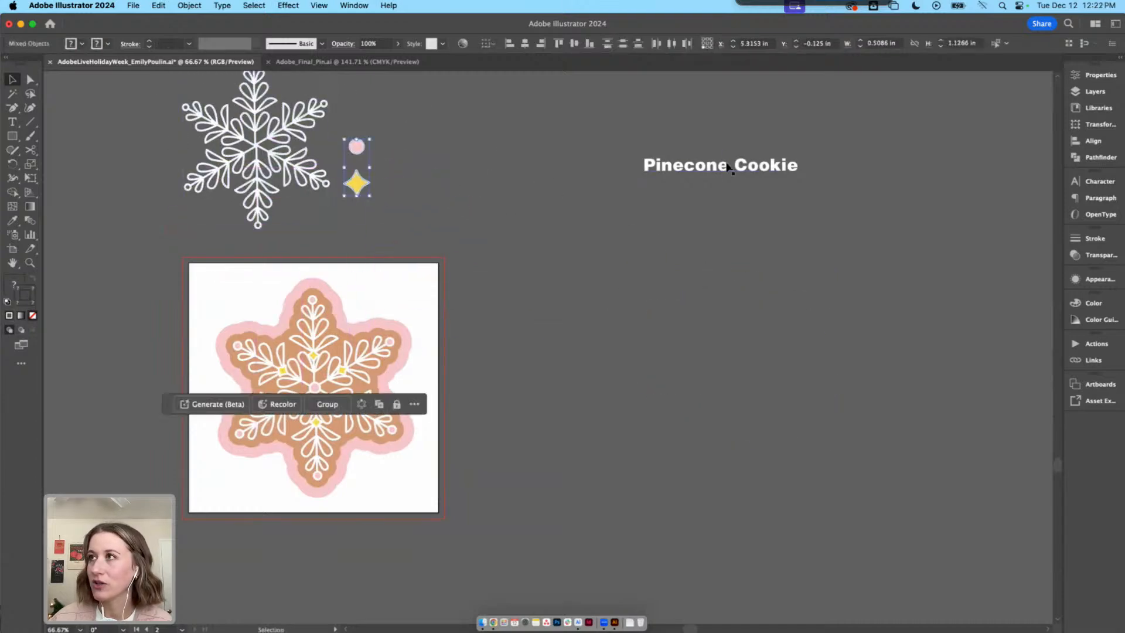
Move the Pinecone Cookie heading closer to the snowflake cookie's artboard
{"action": "left_click_drag", "start_coordinate": [729, 165], "coordinate": [684, 195]}
{"action": "left_click_drag", "start_coordinate": [643, 196], "coordinate": [443, 196]}
{"action": "scroll", "coordinate": [540, 449], "scroll_direction": "up", "scroll_amount": 10}
{"action": "scroll", "coordinate": [540, 449], "scroll_direction": "right", "scroll_amount": 5}
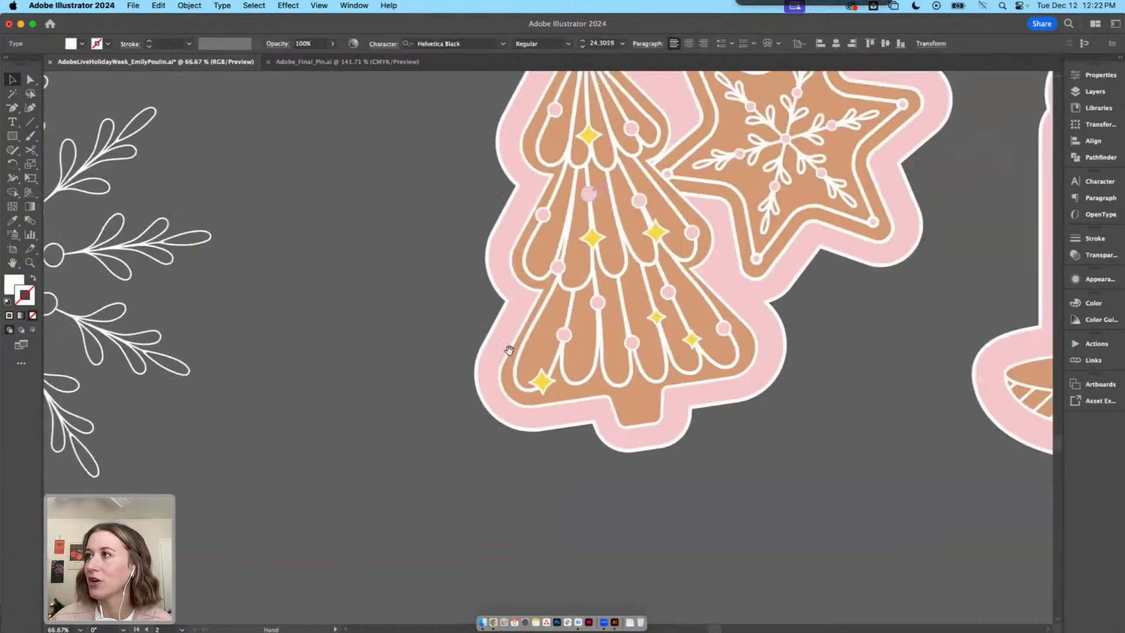
Draw a white square about 2.93 in wide beside the snowflake artboard and remove its upper-right anchor point to form a triangle
{"action": "scroll", "coordinate": [361, 319], "scroll_direction": "down", "scroll_amount": 10}
{"action": "scroll", "coordinate": [360, 319], "scroll_direction": "left", "scroll_amount": 5}
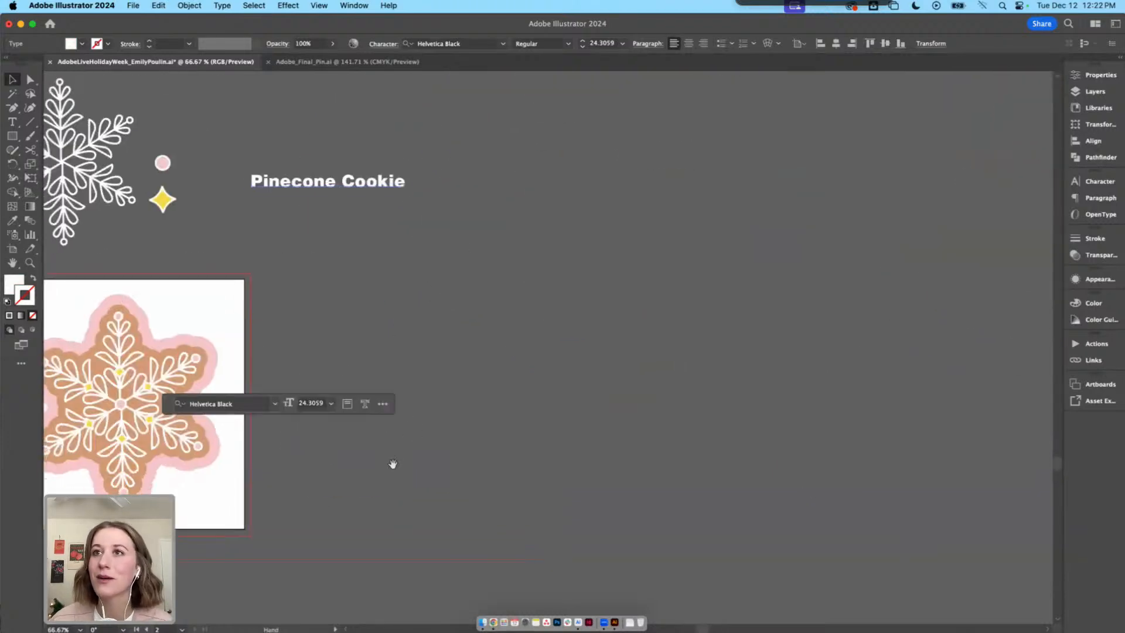
{"action": "left_click", "coordinate": [12, 135]}
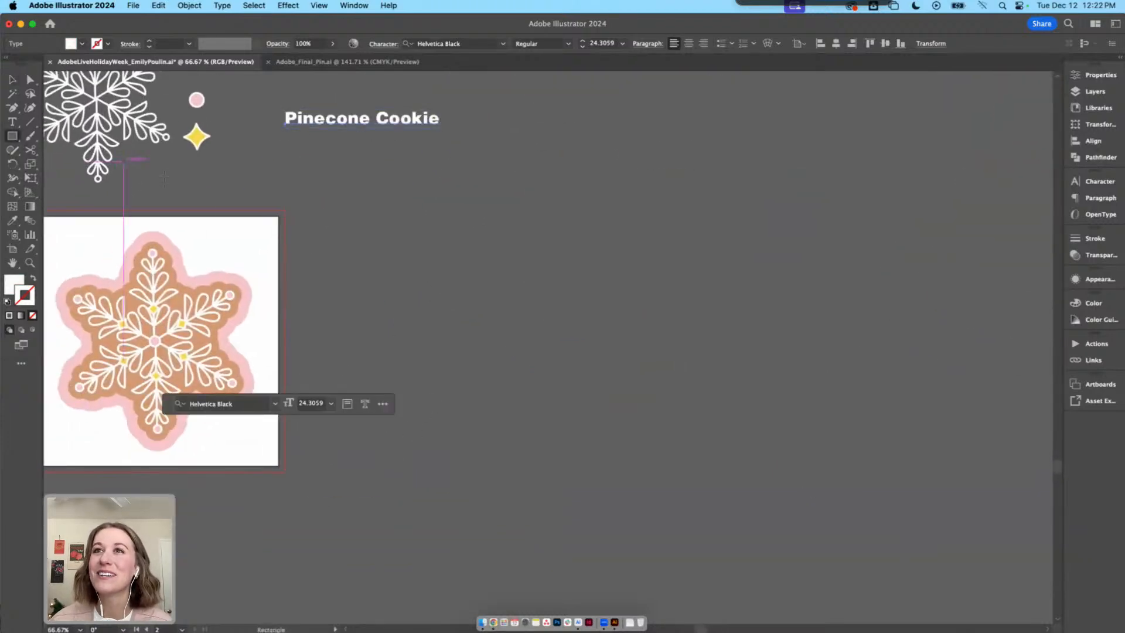
{"action": "left_click_drag", "start_coordinate": [316, 226], "coordinate": [461, 353]}
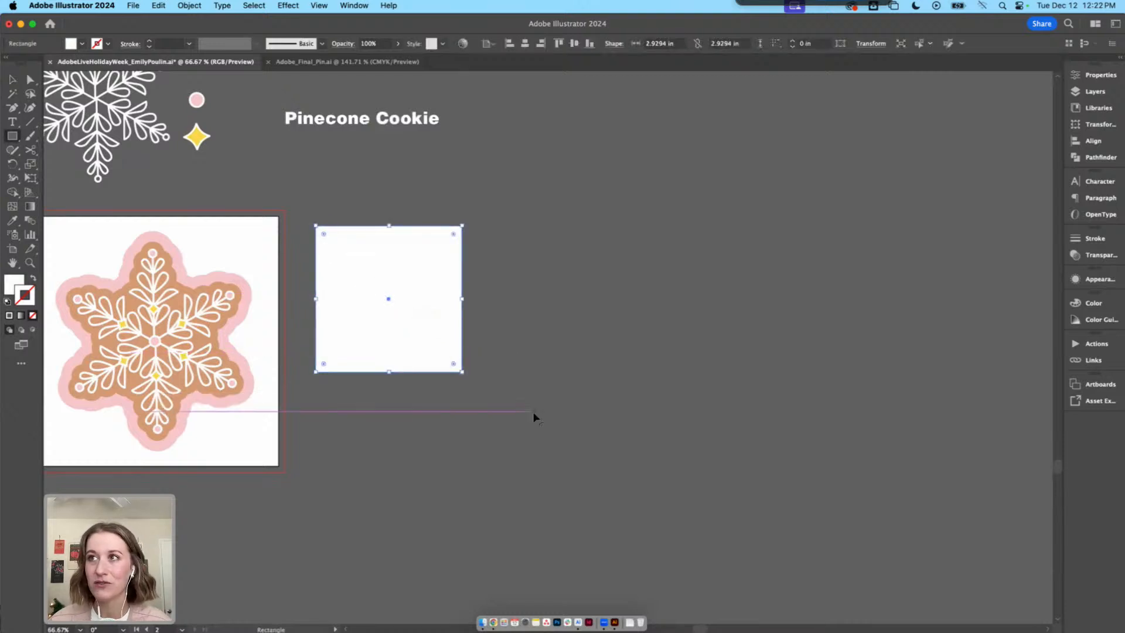
{"action": "left_click", "coordinate": [462, 227]}
{"action": "key", "text": "Delete"}
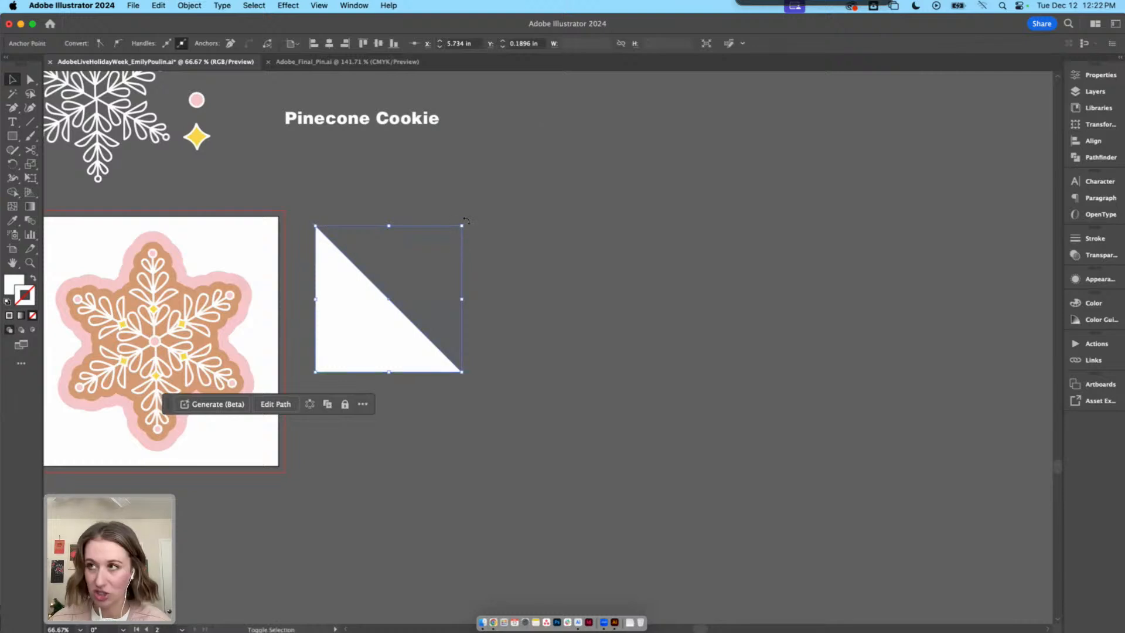
Rotate the triangle so its long side becomes a horizontal base, and move it slightly away from the artboard
{"action": "mouse_move", "coordinate": [470, 233]}
{"action": "left_mouse_down"}
{"action": "mouse_move", "coordinate": [379, 392]}
{"action": "mouse_move", "coordinate": [480, 216]}
{"action": "left_mouse_up"}
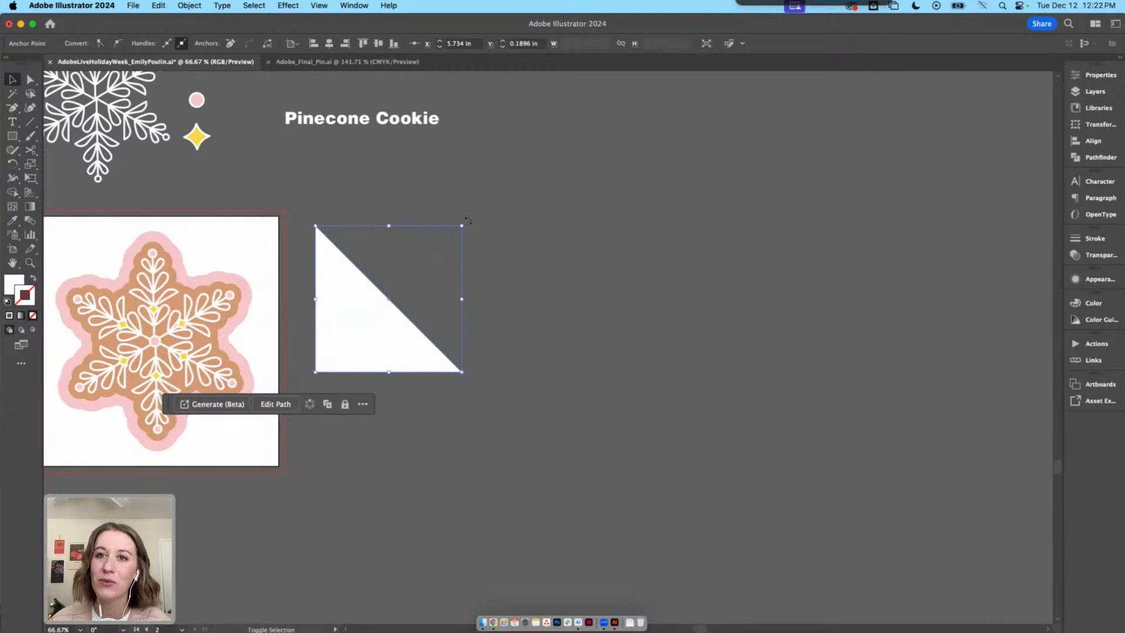
{"action": "left_click_drag", "start_coordinate": [468, 221], "coordinate": [393, 339]}
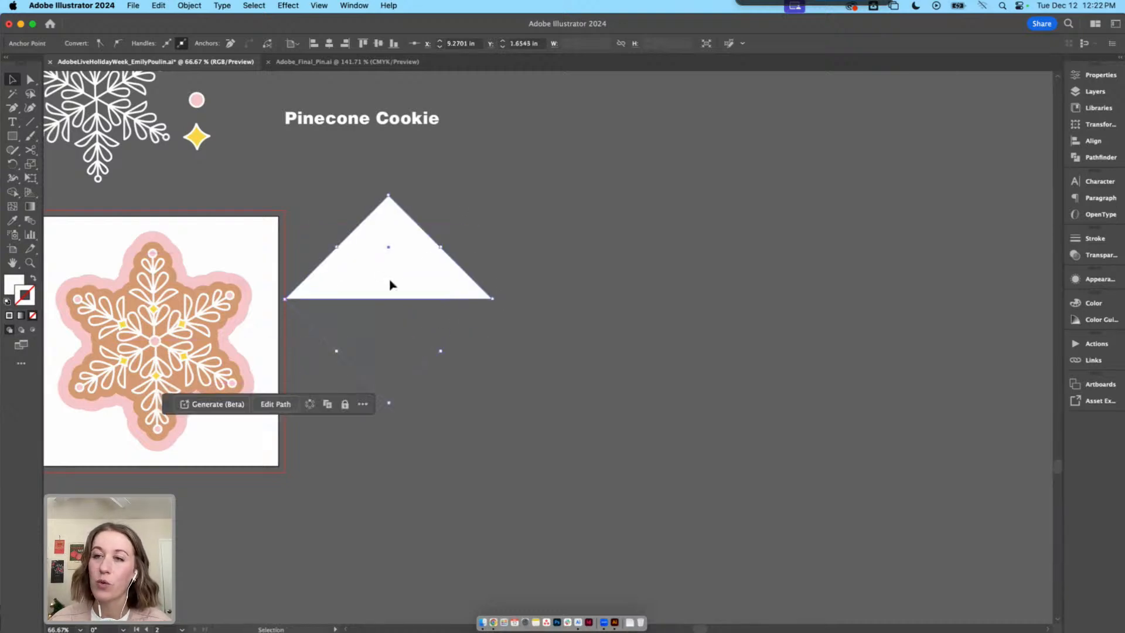
{"action": "left_click_drag", "start_coordinate": [391, 285], "coordinate": [476, 283]}
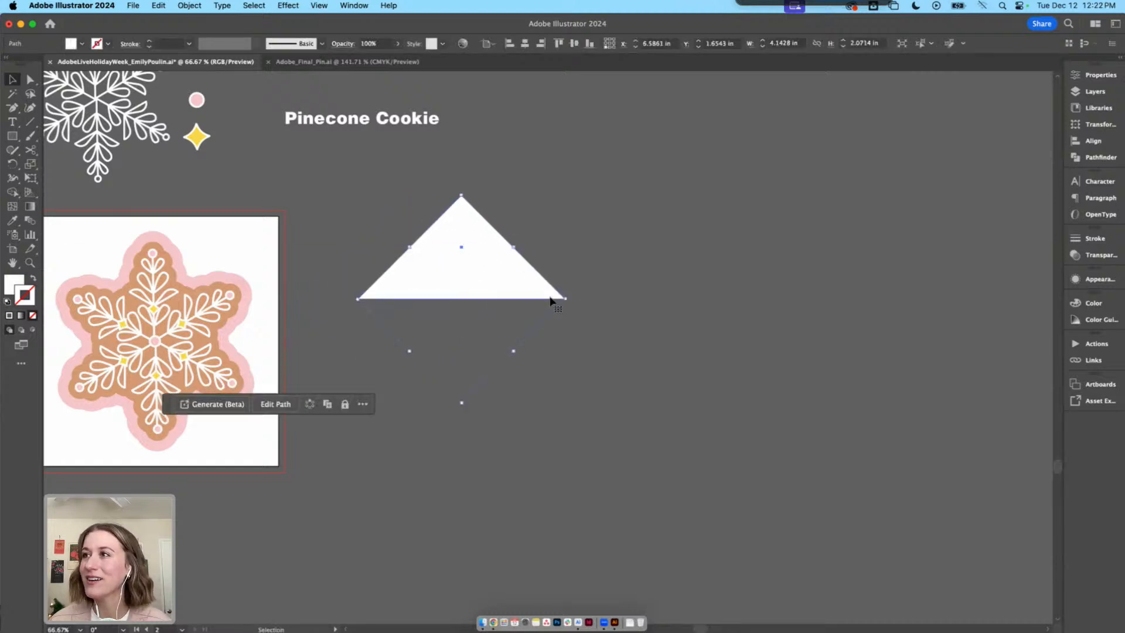
Round all three corners of the triangle to a radius of about 0.32 in
{"action": "key", "text": "a"}
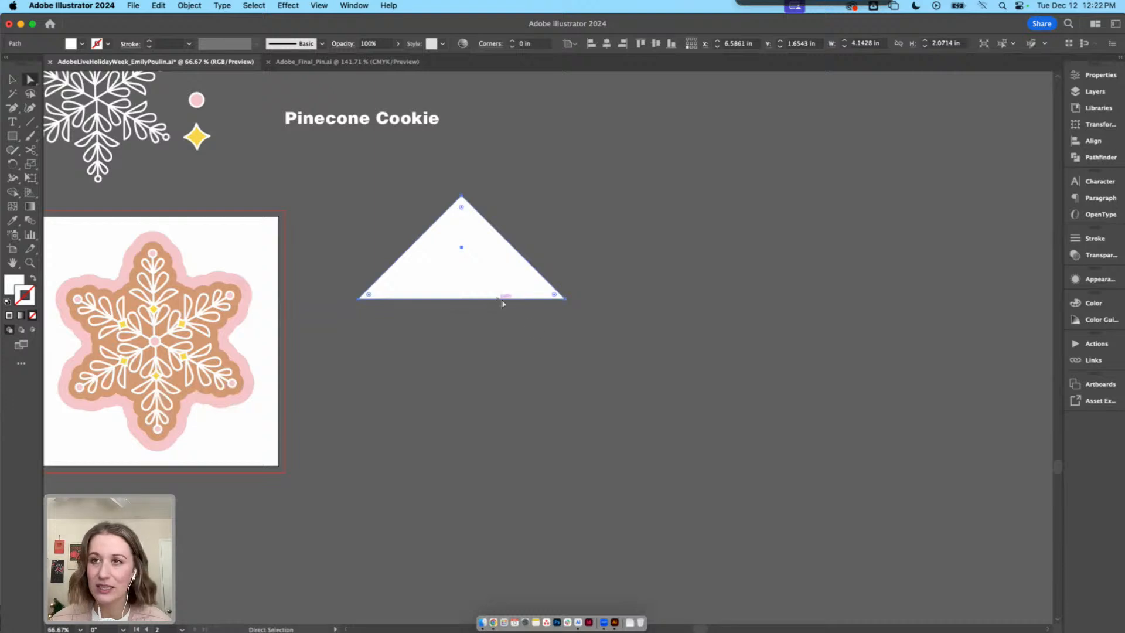
{"action": "left_click_drag", "start_coordinate": [554, 297], "coordinate": [527, 291]}
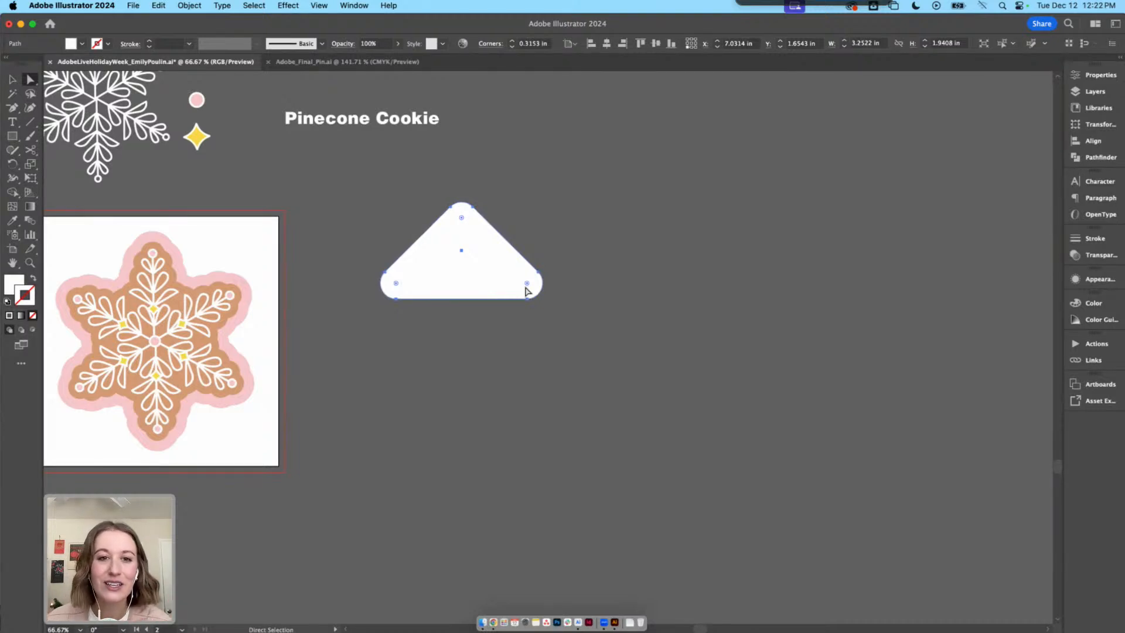
{"action": "left_click", "coordinate": [650, 288]}
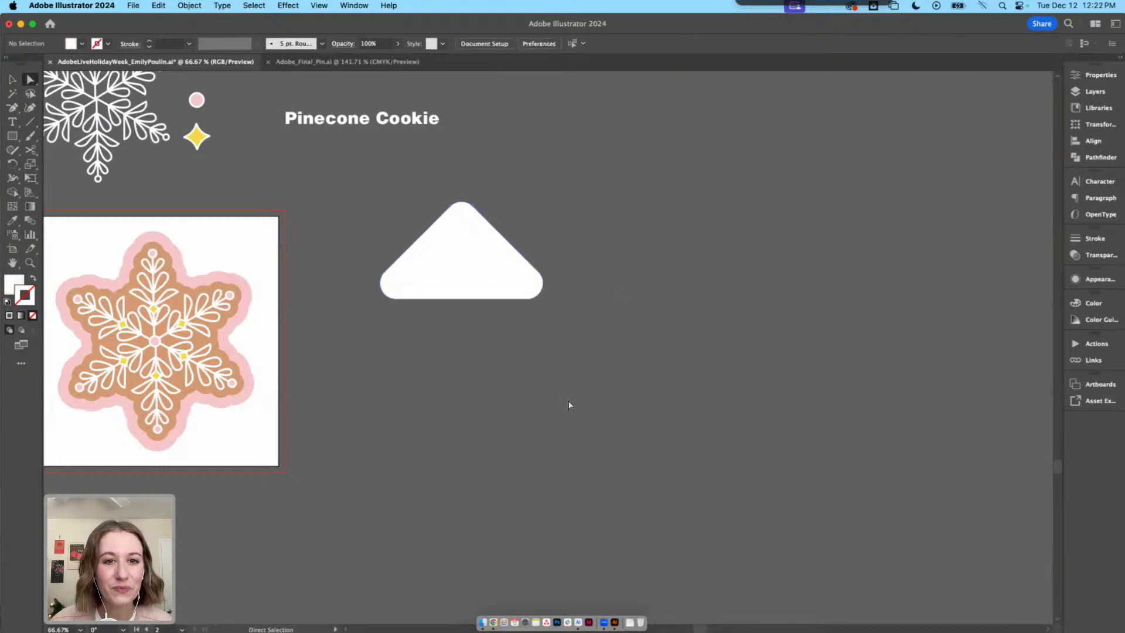
{"action": "scroll", "coordinate": [475, 414], "scroll_direction": "left", "scroll_amount": 2}
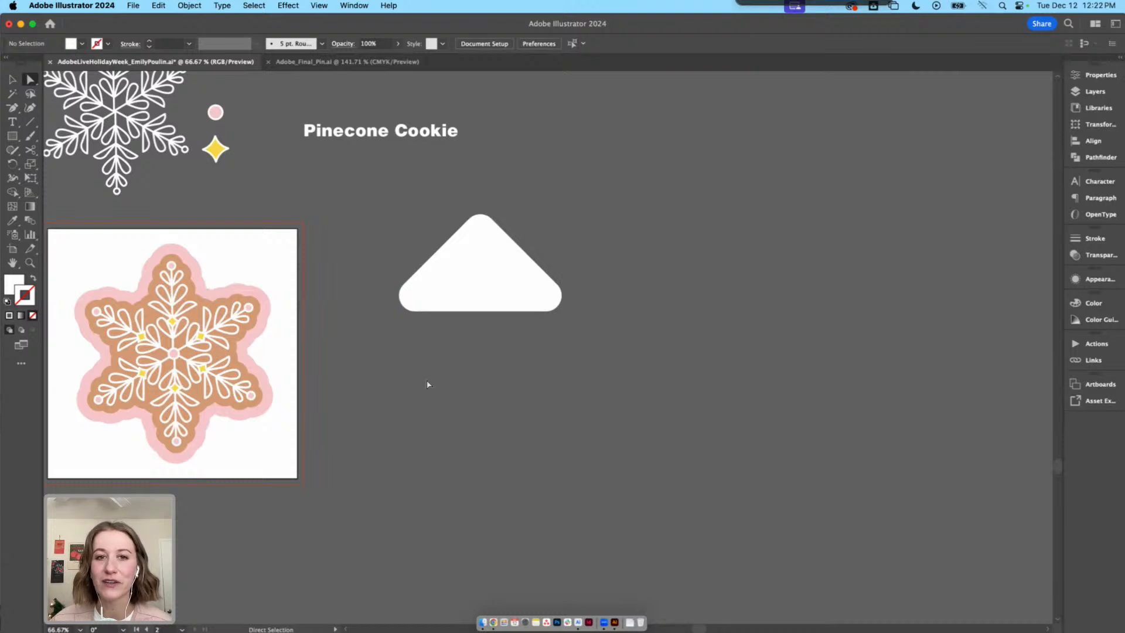
{"action": "key", "text": "v"}
{"action": "left_click_drag", "start_coordinate": [561, 354], "coordinate": [546, 366]}
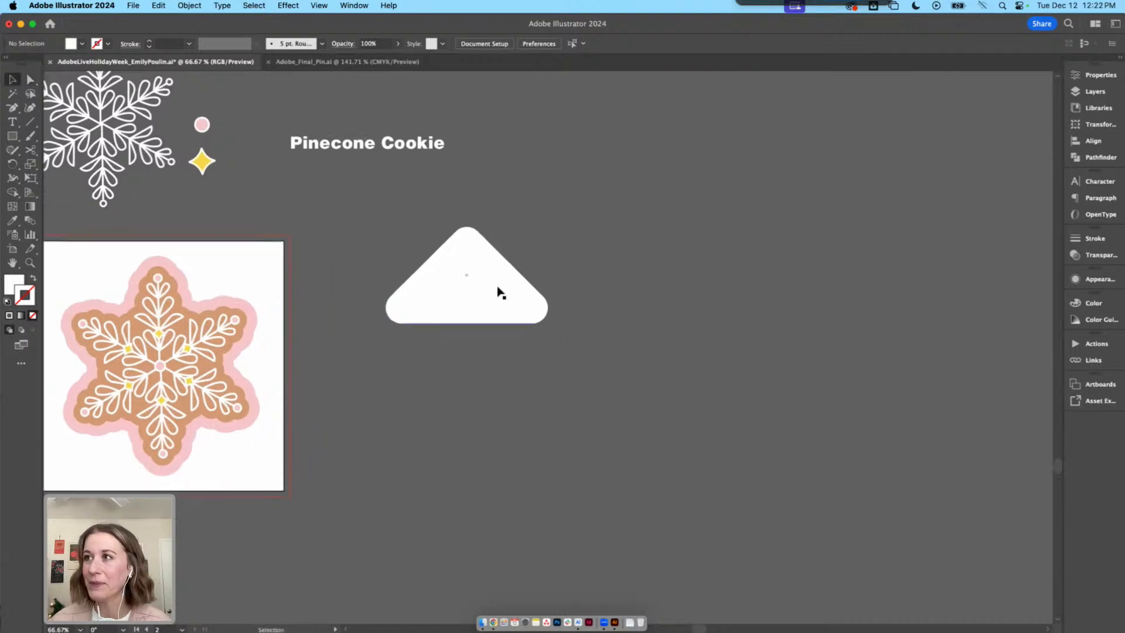
{"action": "left_click", "coordinate": [498, 289]}
{"action": "mouse_move", "coordinate": [539, 322]}
{"action": "left_mouse_down"}
{"action": "mouse_move", "coordinate": [555, 321]}
{"action": "mouse_move", "coordinate": [537, 303]}
{"action": "left_mouse_up"}
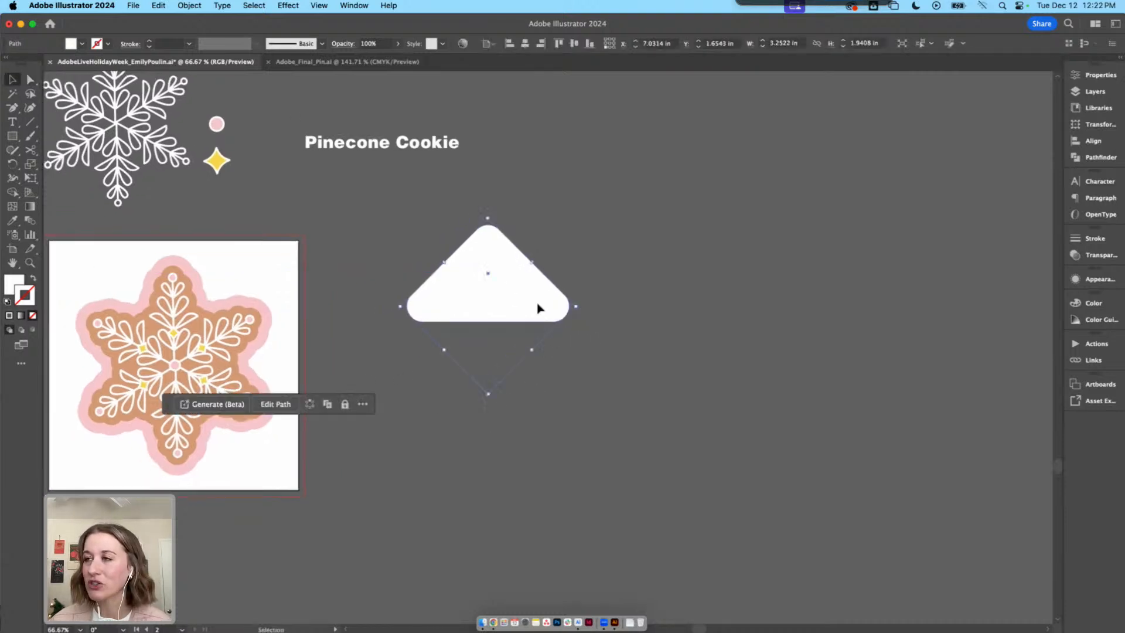
{"action": "left_click_drag", "start_coordinate": [492, 258], "coordinate": [492, 318]}
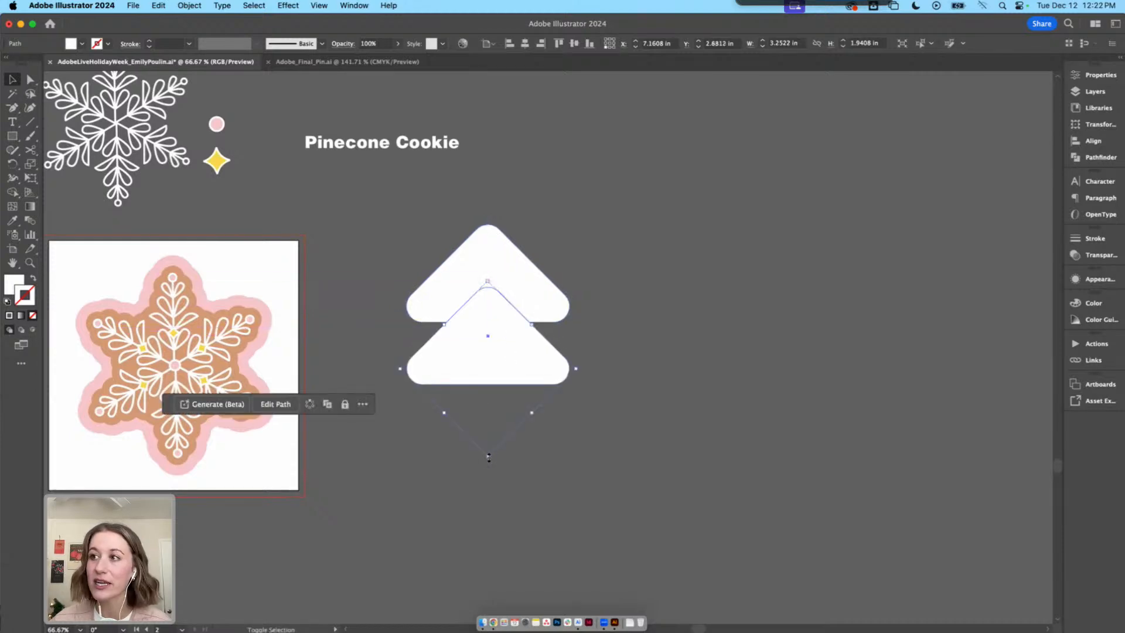
{"action": "left_click_drag", "start_coordinate": [489, 457], "coordinate": [488, 479]}
{"action": "left_click_drag", "start_coordinate": [490, 349], "coordinate": [489, 364]}
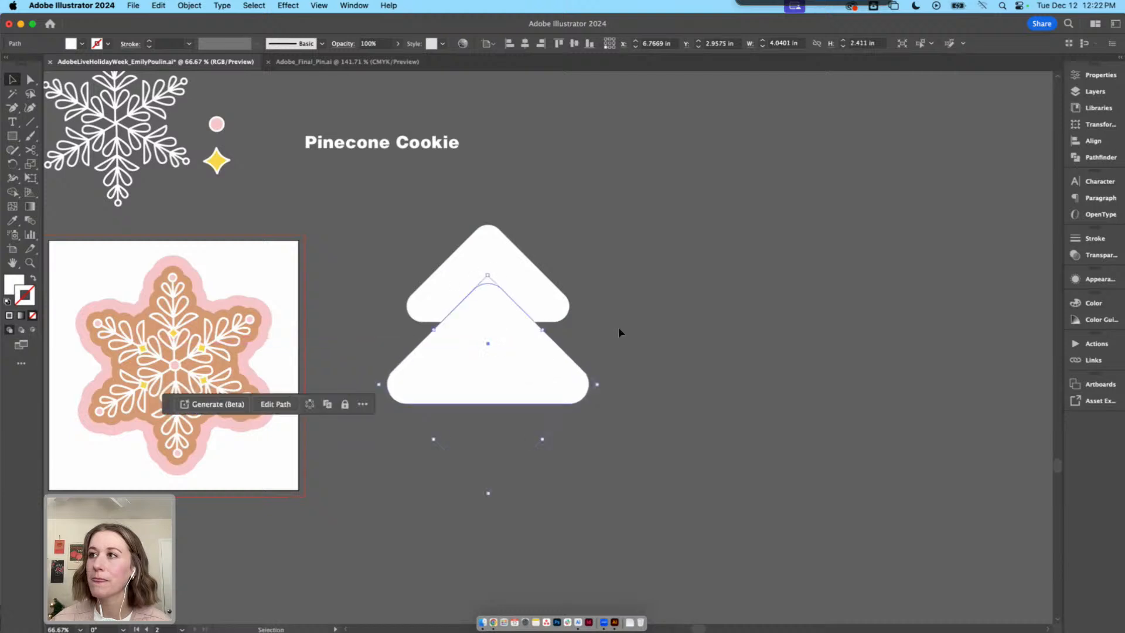
{"action": "left_click_drag", "start_coordinate": [503, 224], "coordinate": [540, 349]}
{"action": "left_click_drag", "start_coordinate": [529, 357], "coordinate": [492, 359]}
{"action": "left_click", "coordinate": [554, 226]}
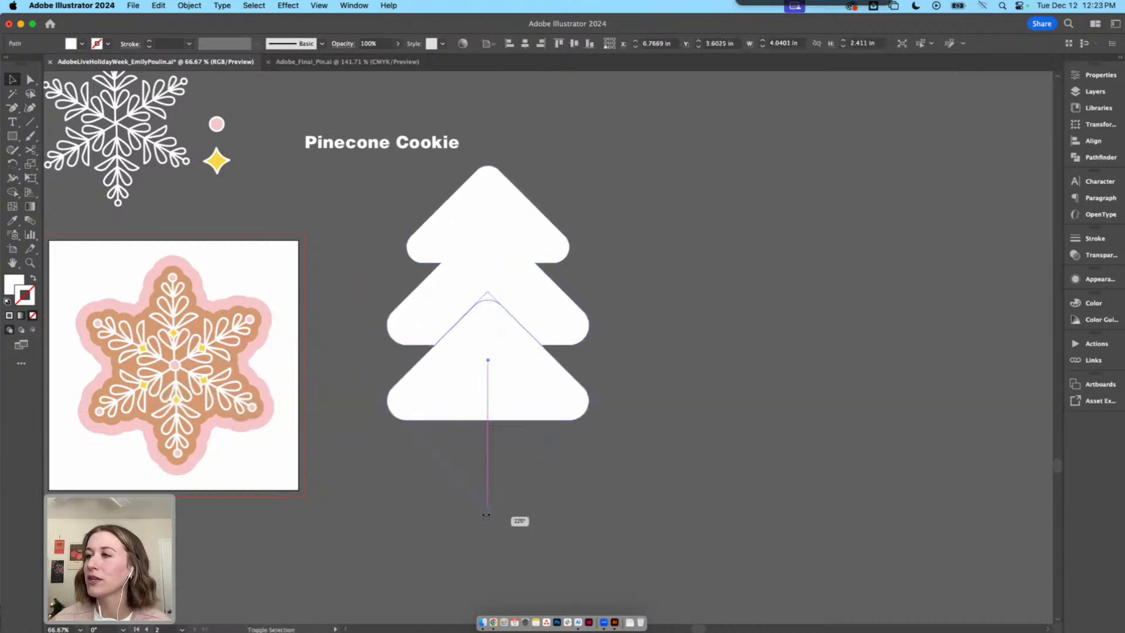
{"action": "left_click_drag", "start_coordinate": [486, 515], "coordinate": [487, 509]}
{"action": "left_click", "coordinate": [549, 324], "text": "shift"}
{"action": "key", "text": "Delete"}
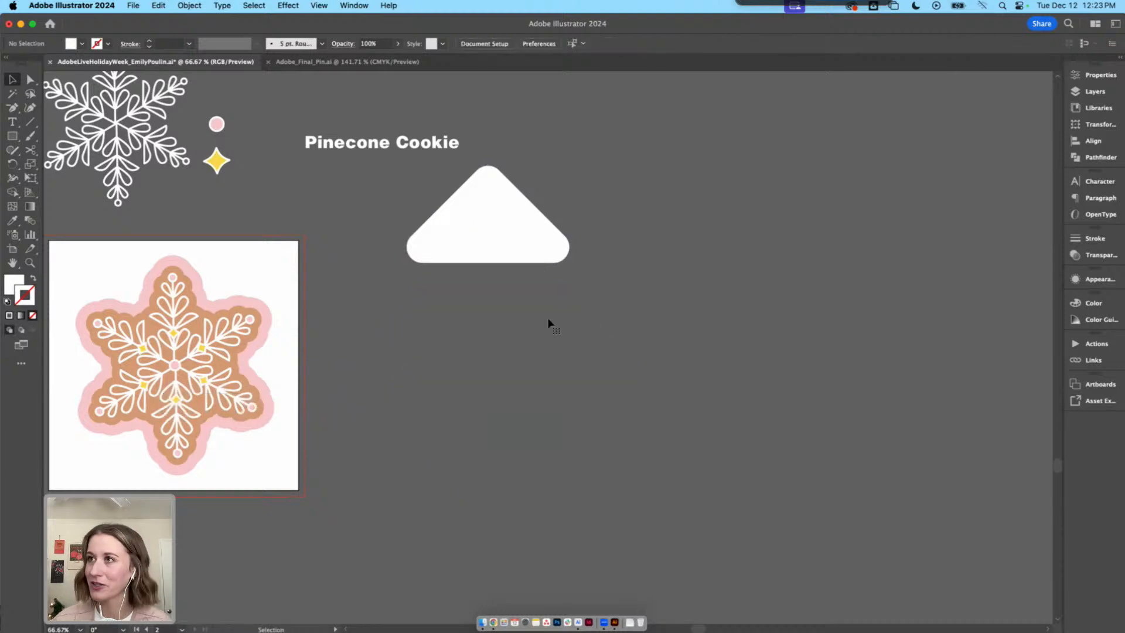
Slightly reduce the corner rounding of the remaining triangle so it spans about 3.4 in wide
{"action": "left_click", "coordinate": [535, 241]}
{"action": "key", "text": "a"}
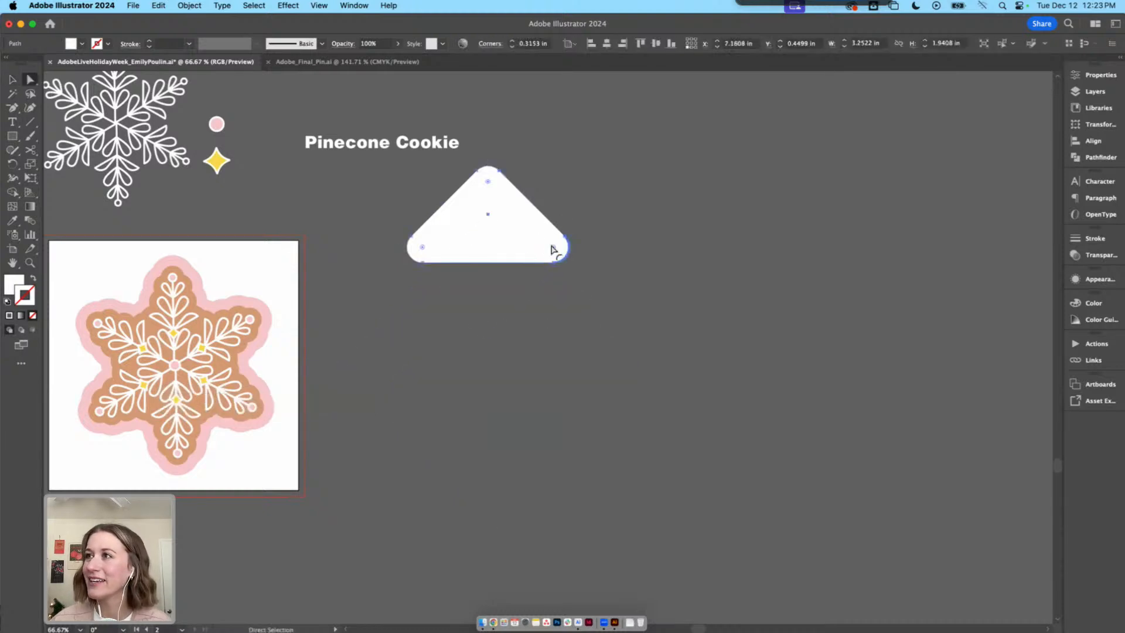
{"action": "left_click_drag", "start_coordinate": [540, 242], "coordinate": [519, 275]}
Stack two overlapping, progressively larger copies below the triangle, about 4.02 in and 4.94 in wide, to form a three-tier tree
{"action": "key", "text": "v"}
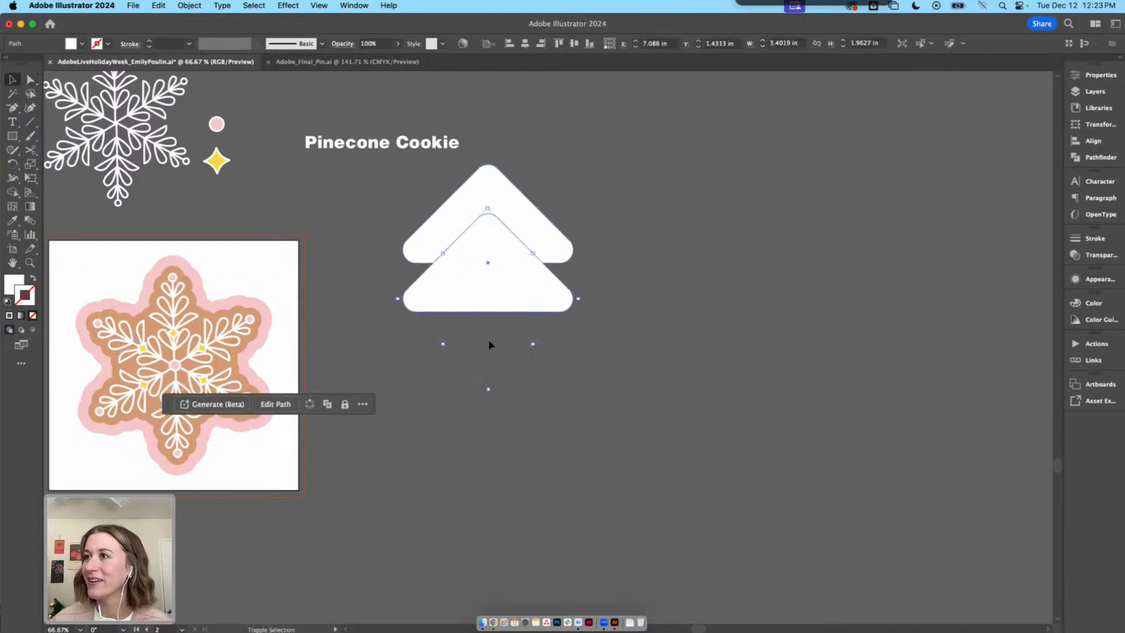
{"action": "left_click_drag", "start_coordinate": [488, 389], "coordinate": [488, 420]}
{"action": "left_click_drag", "start_coordinate": [505, 222], "coordinate": [509, 263]}
{"action": "left_click_drag", "start_coordinate": [611, 335], "coordinate": [515, 379]}
{"action": "left_click", "coordinate": [522, 388]}
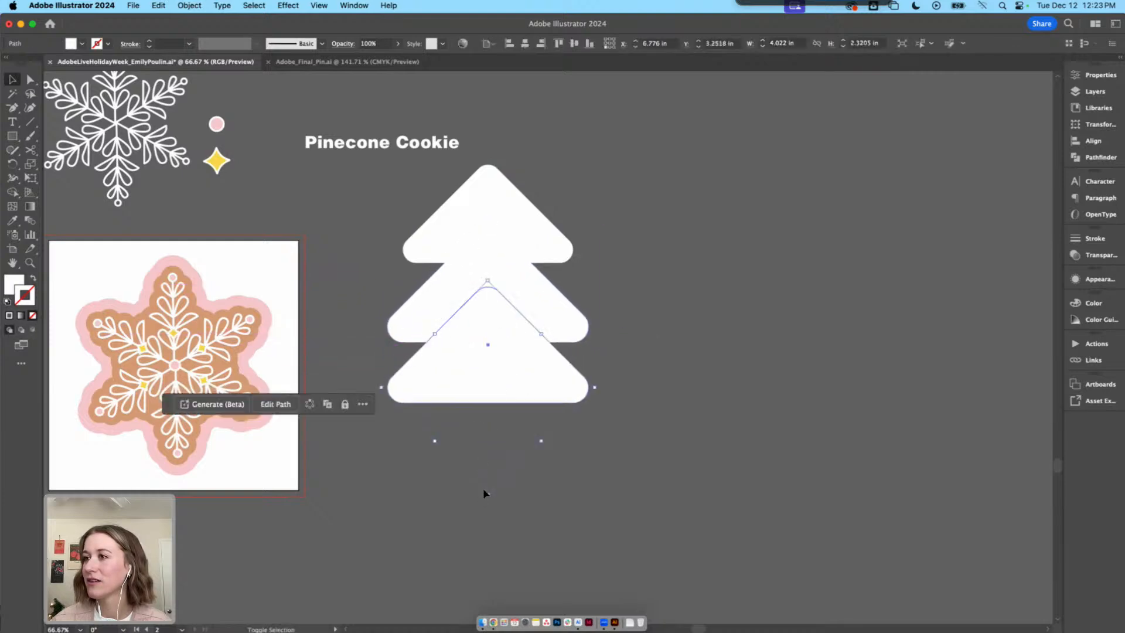
{"action": "left_click_drag", "start_coordinate": [485, 493], "coordinate": [489, 543]}
{"action": "left_click", "coordinate": [651, 364]}
Shift the middle tier of the tree down slightly to even out the spacing between the tiers
{"action": "scroll", "coordinate": [651, 364], "scroll_direction": "right", "scroll_amount": 2}
{"action": "scroll", "coordinate": [650, 364], "scroll_direction": "down", "scroll_amount": 1}
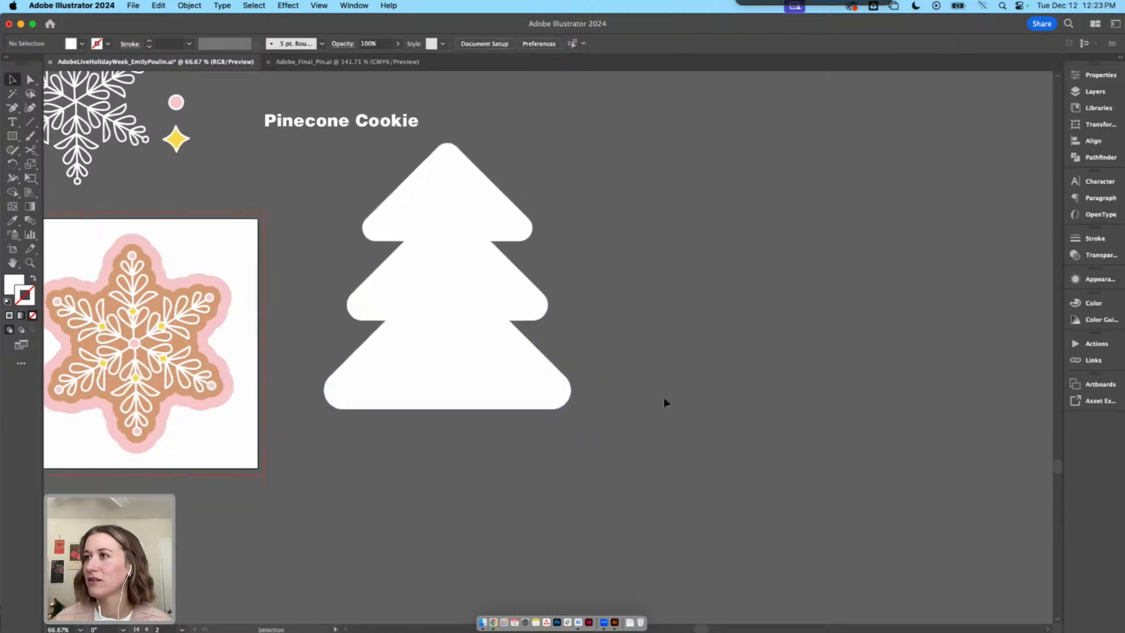
{"action": "left_click_drag", "start_coordinate": [605, 464], "coordinate": [462, 212]}
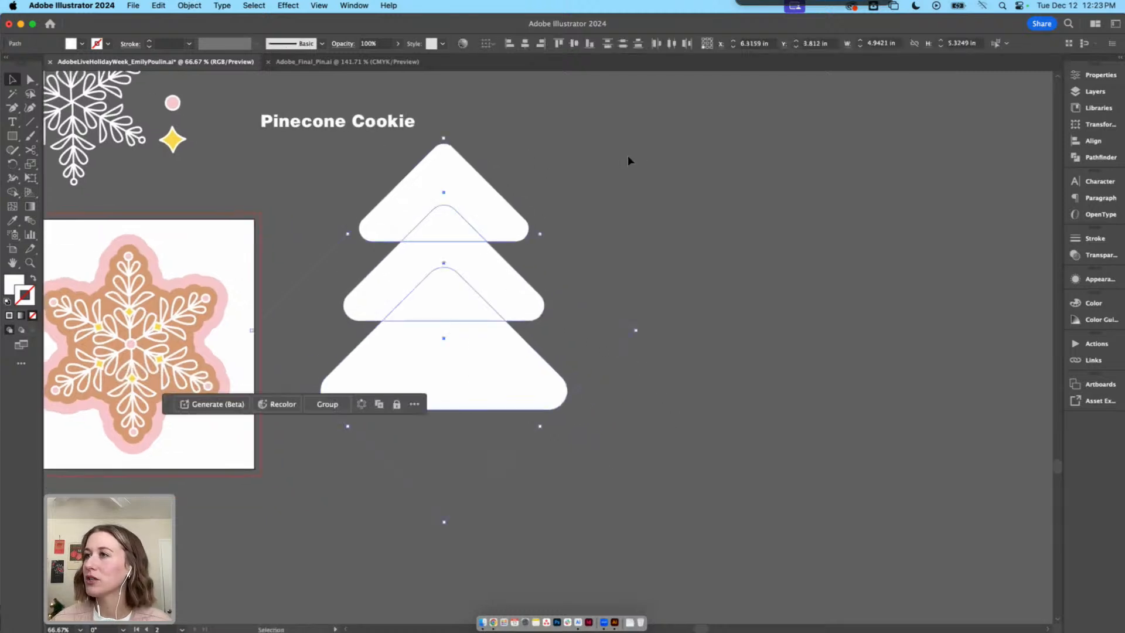
{"action": "left_click", "coordinate": [570, 236]}
{"action": "scroll", "coordinate": [586, 235], "scroll_direction": "up", "scroll_amount": 2}
{"action": "scroll", "coordinate": [586, 235], "scroll_direction": "left", "scroll_amount": 2}
{"action": "left_click_drag", "start_coordinate": [515, 309], "coordinate": [564, 318]}
Unite the three triangle tiers into a single tree shape with Pathfinder
{"action": "left_click_drag", "start_coordinate": [663, 383], "coordinate": [444, 164]}
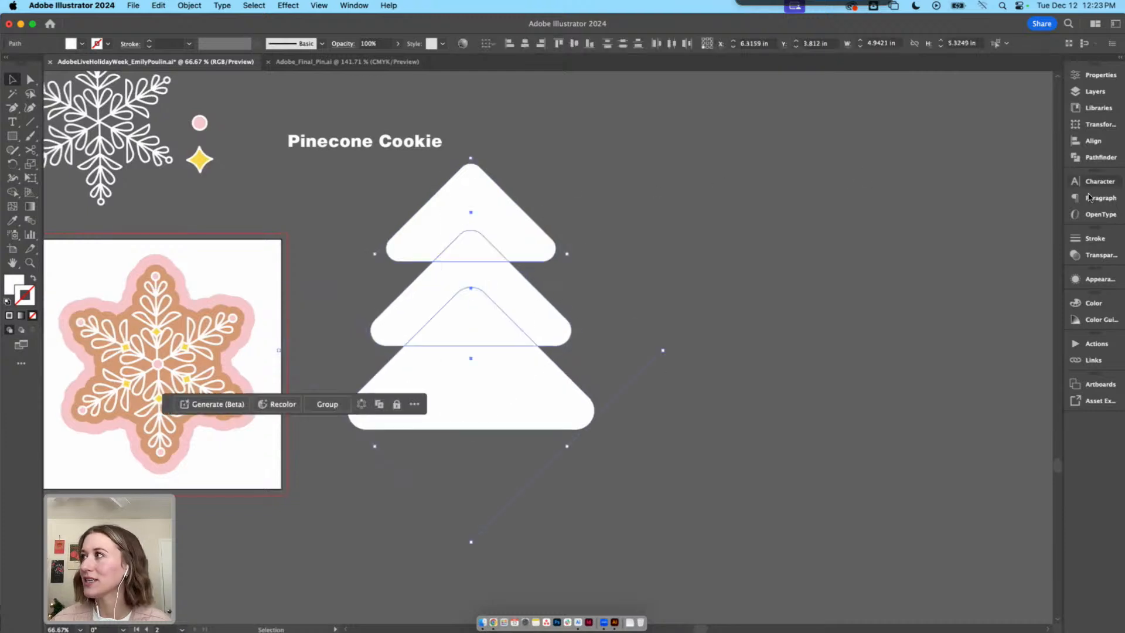
{"action": "left_click", "coordinate": [1088, 158]}
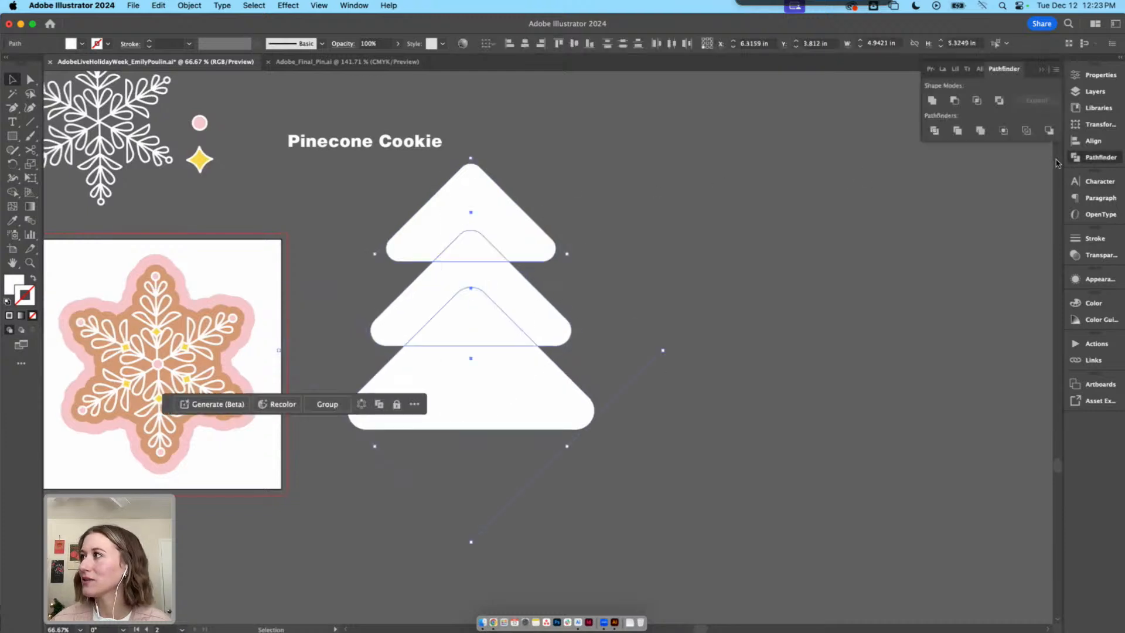
{"action": "left_click", "coordinate": [932, 101]}
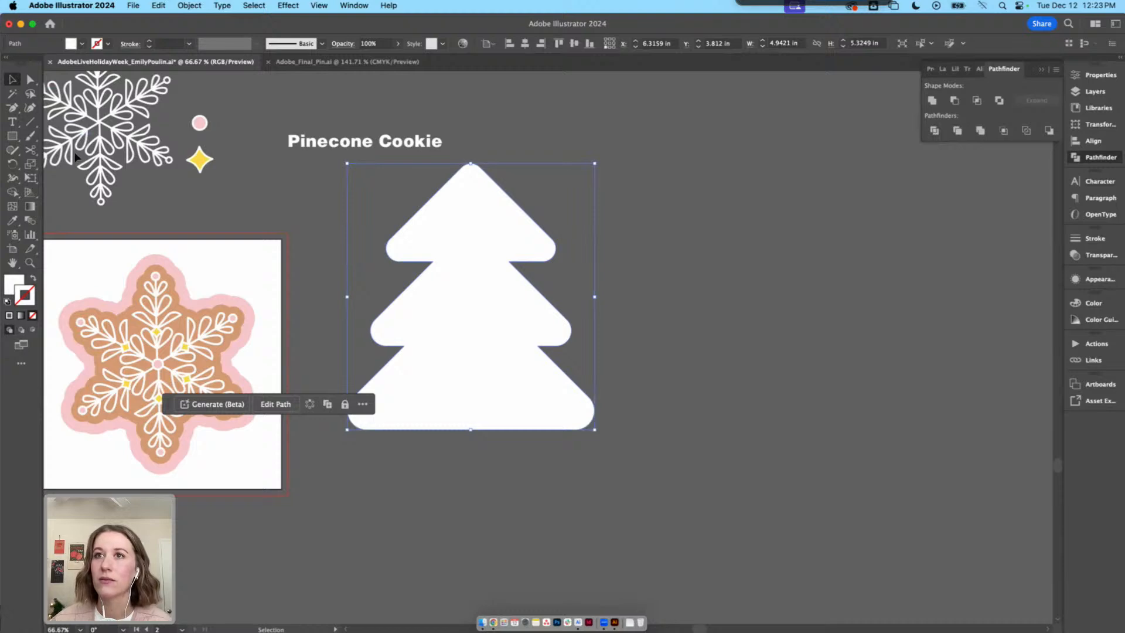
Look for a dimension tool among all available tools and search the Help for "dimenions"
{"action": "left_click", "coordinate": [30, 264]}
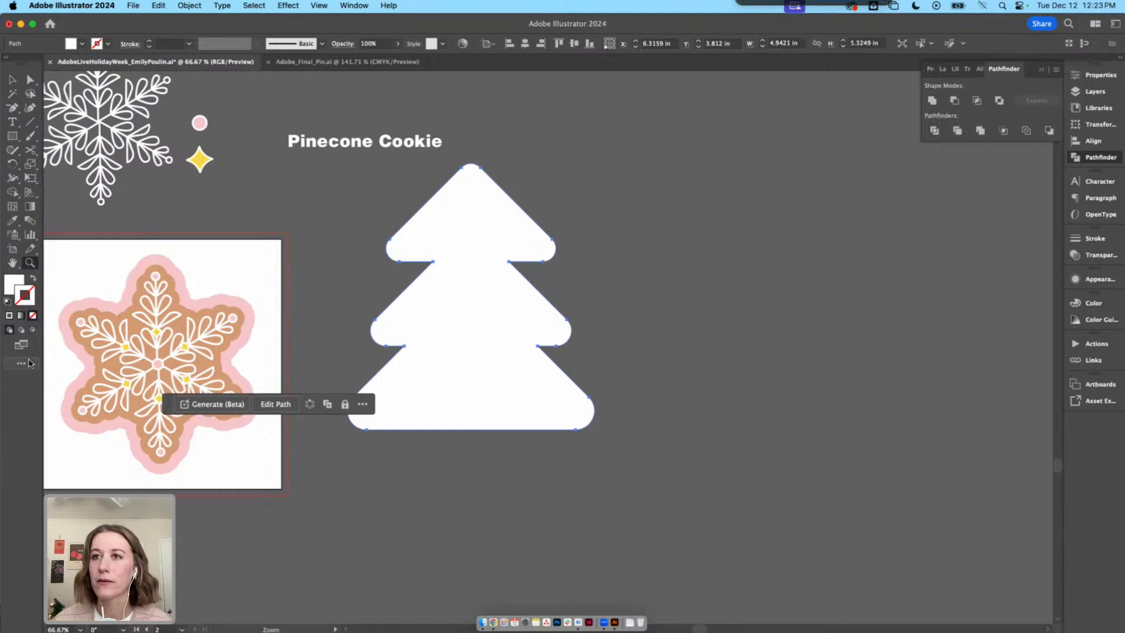
{"action": "left_click", "coordinate": [23, 364]}
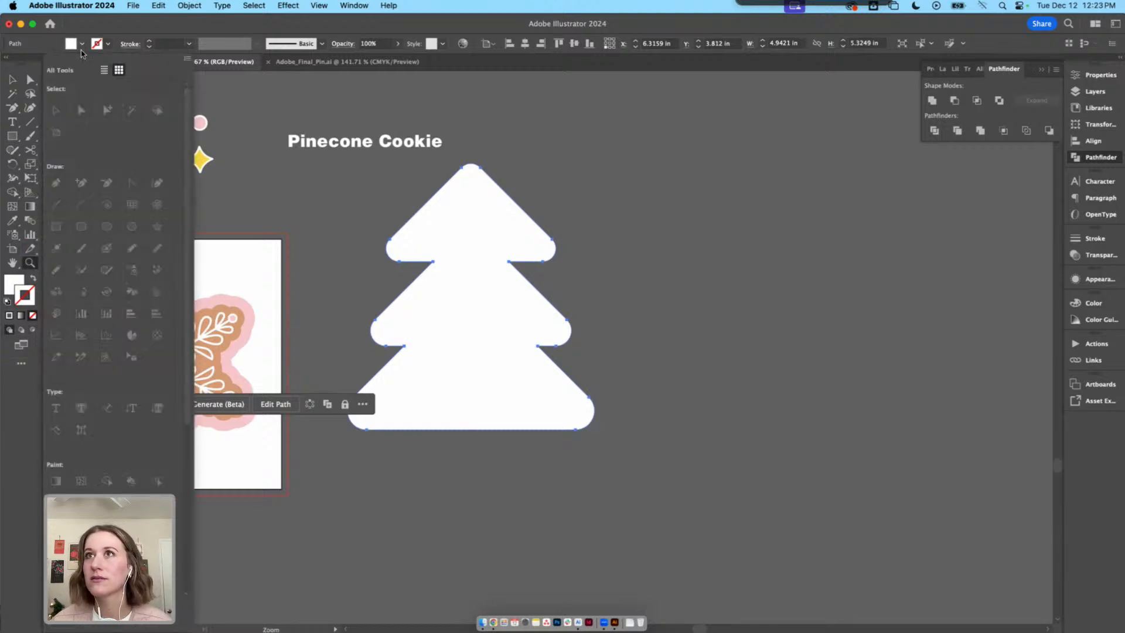
{"action": "left_click", "coordinate": [388, 5]}
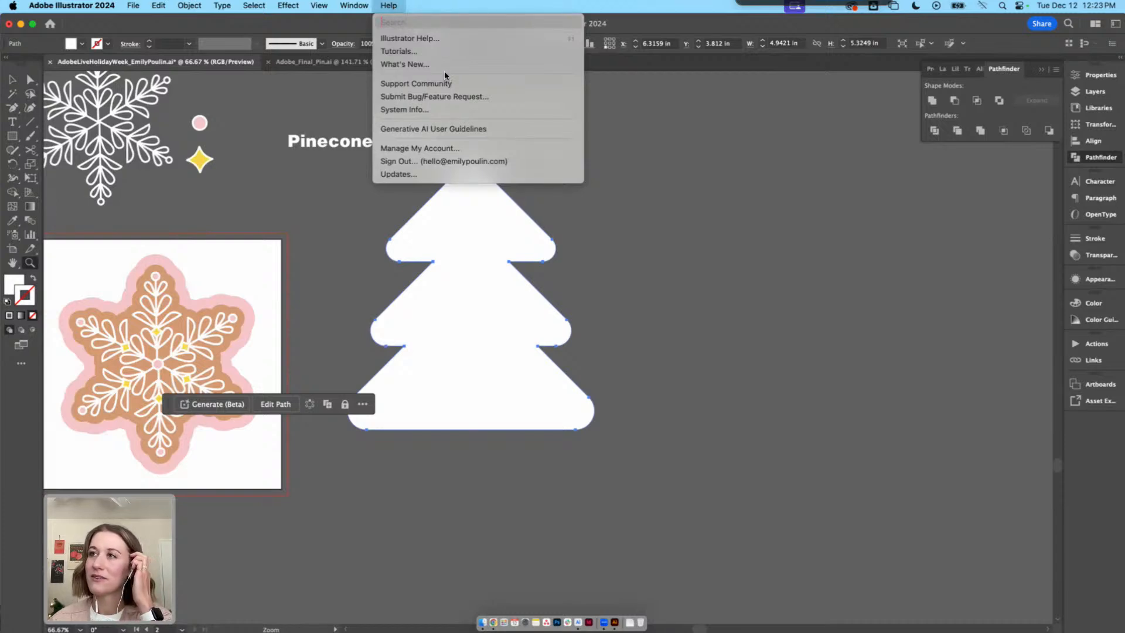
{"action": "type", "text": "dimenions"}
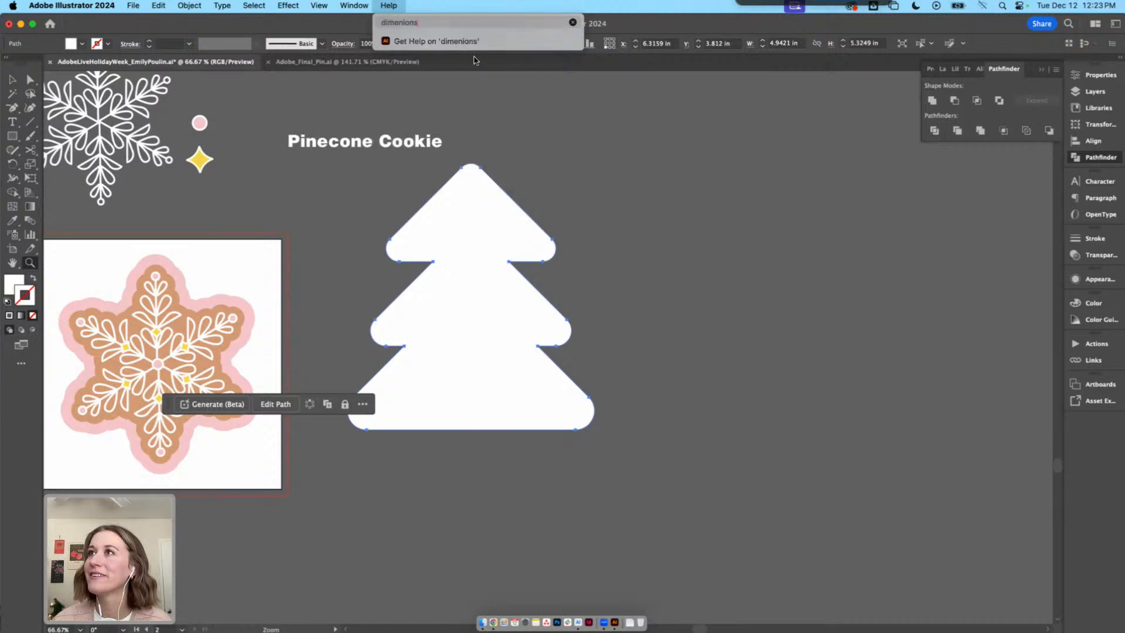
{"action": "left_click", "coordinate": [576, 143]}
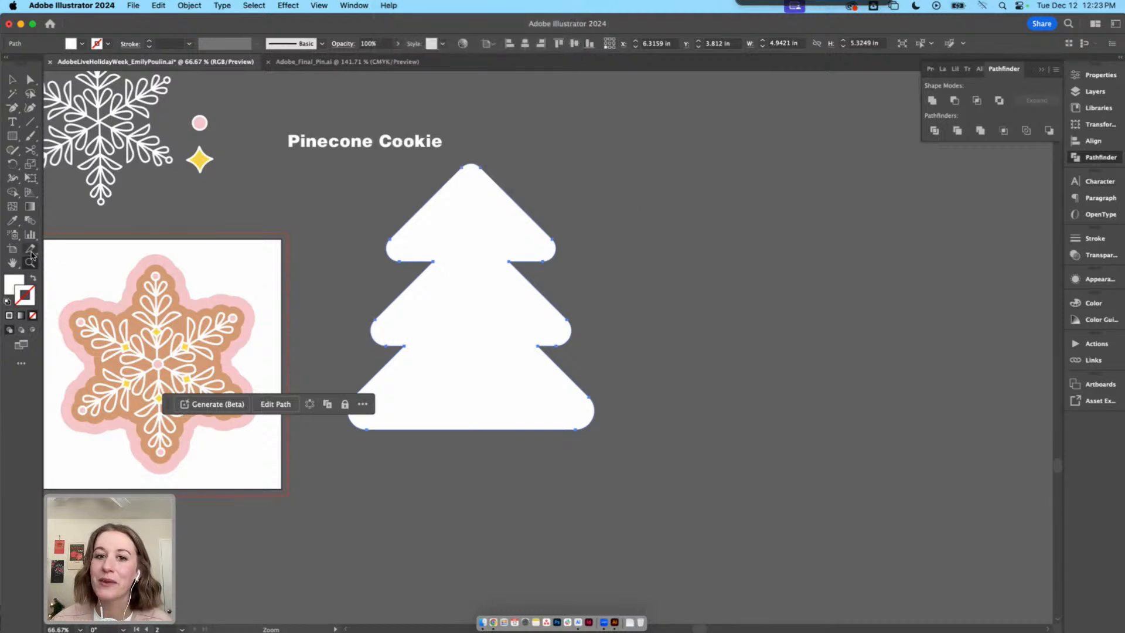
{"action": "left_click", "coordinate": [30, 262]}
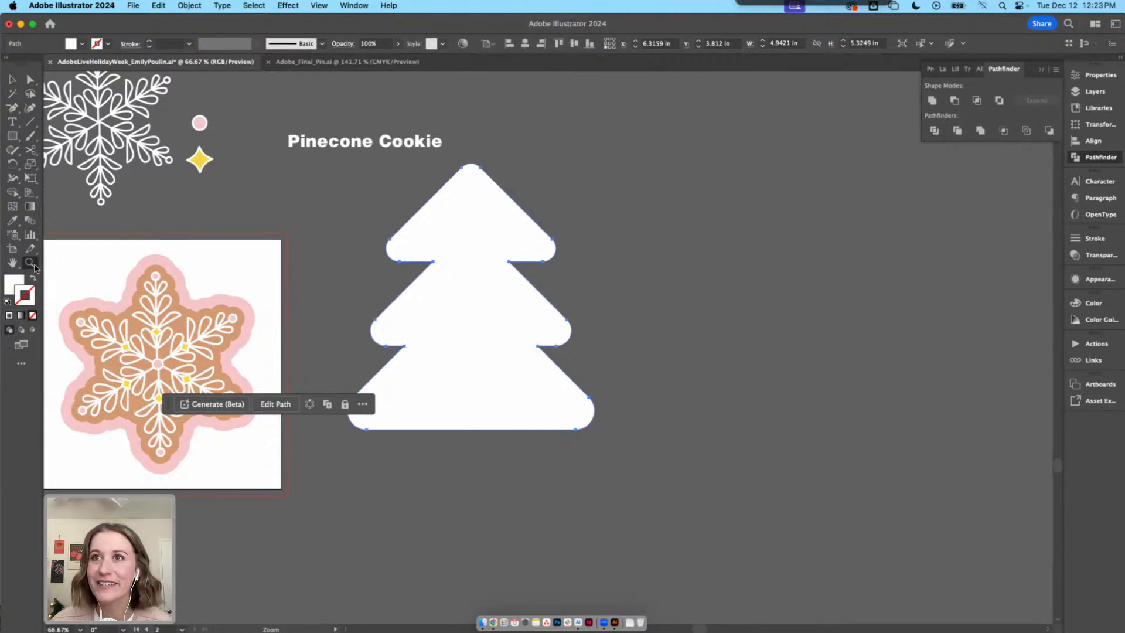
{"action": "left_click", "coordinate": [22, 364]}
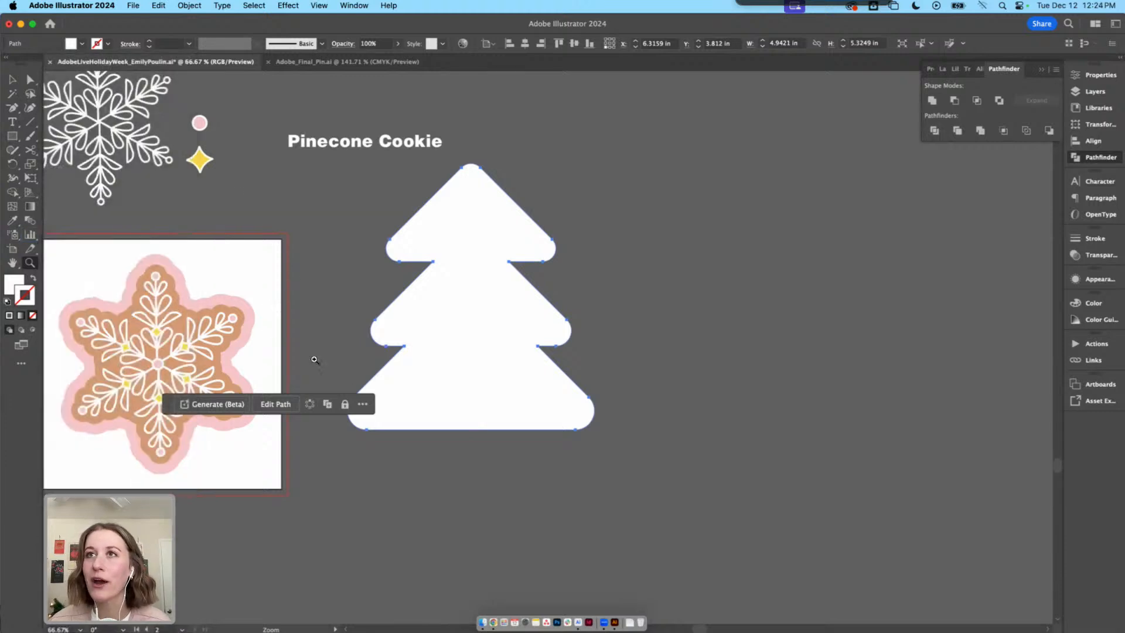
{"action": "left_click", "coordinate": [12, 80]}
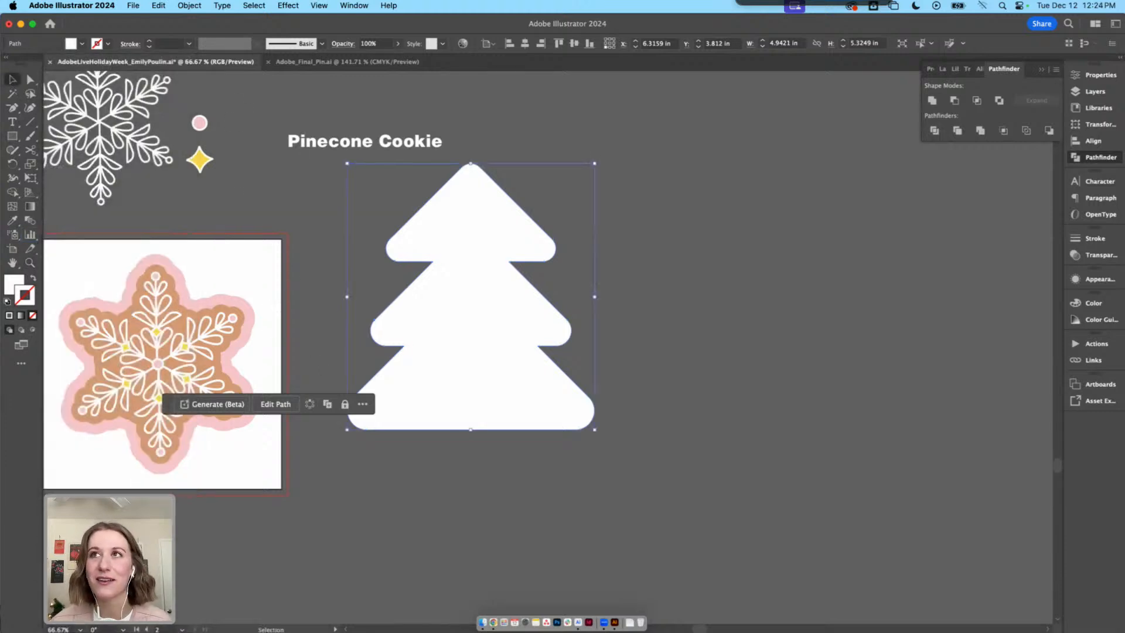
{"action": "left_click", "coordinate": [584, 240]}
{"action": "left_click", "coordinate": [495, 224]}
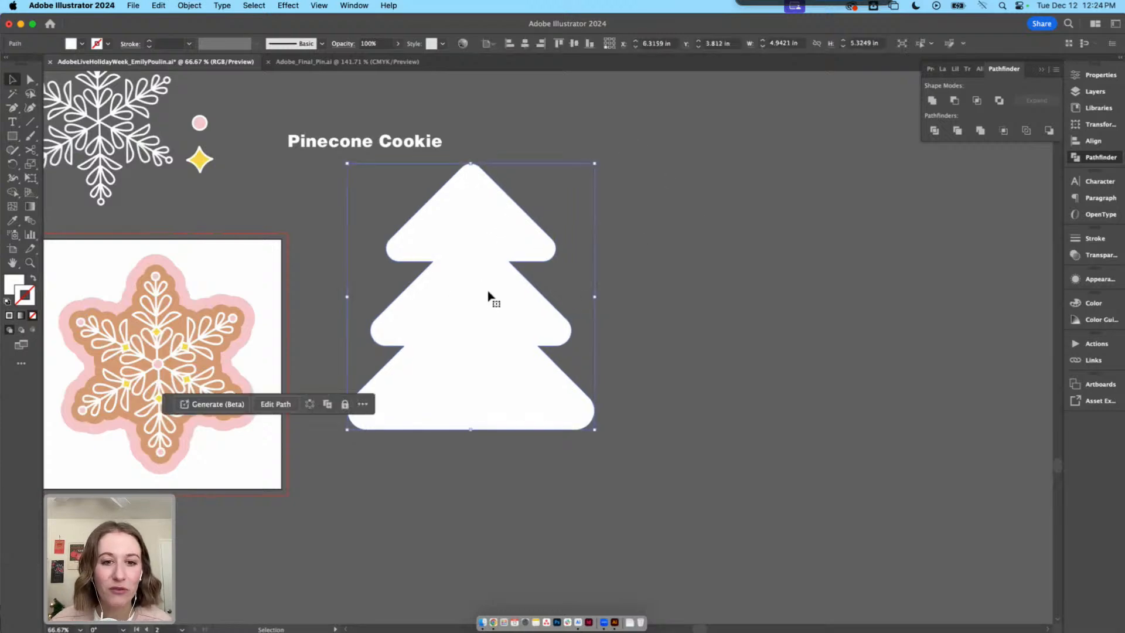
{"action": "left_click", "coordinate": [563, 286]}
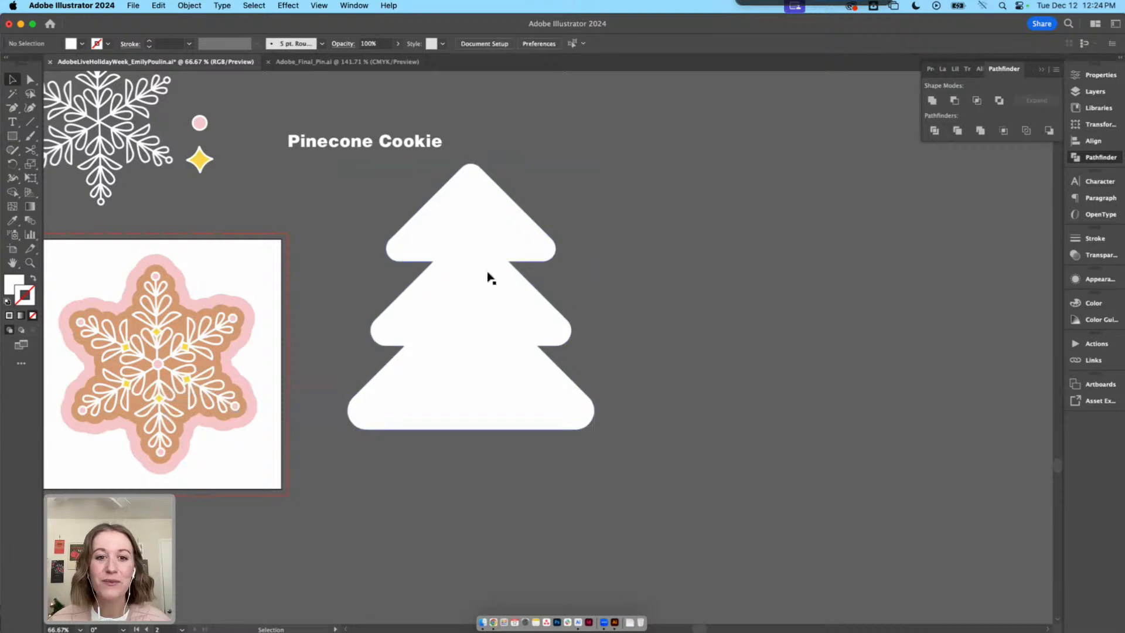
Fill the white tree shape with the tan color sampled from the snowflake cookie
{"action": "left_click_drag", "start_coordinate": [417, 288], "coordinate": [444, 358]}
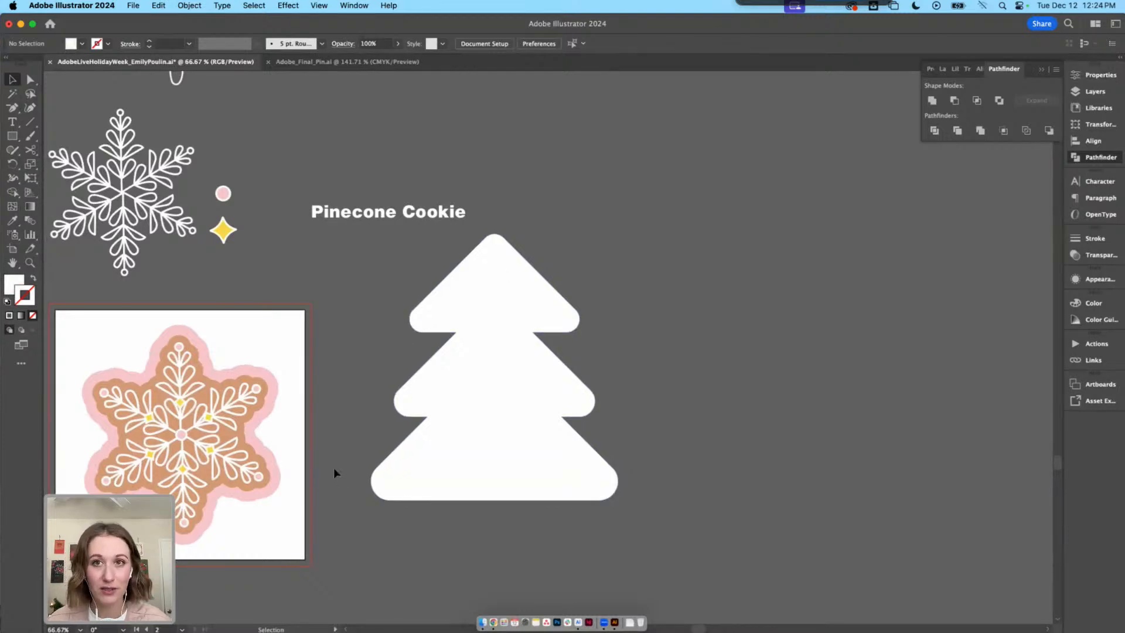
{"action": "scroll", "coordinate": [334, 469], "scroll_direction": "down", "scroll_amount": 1}
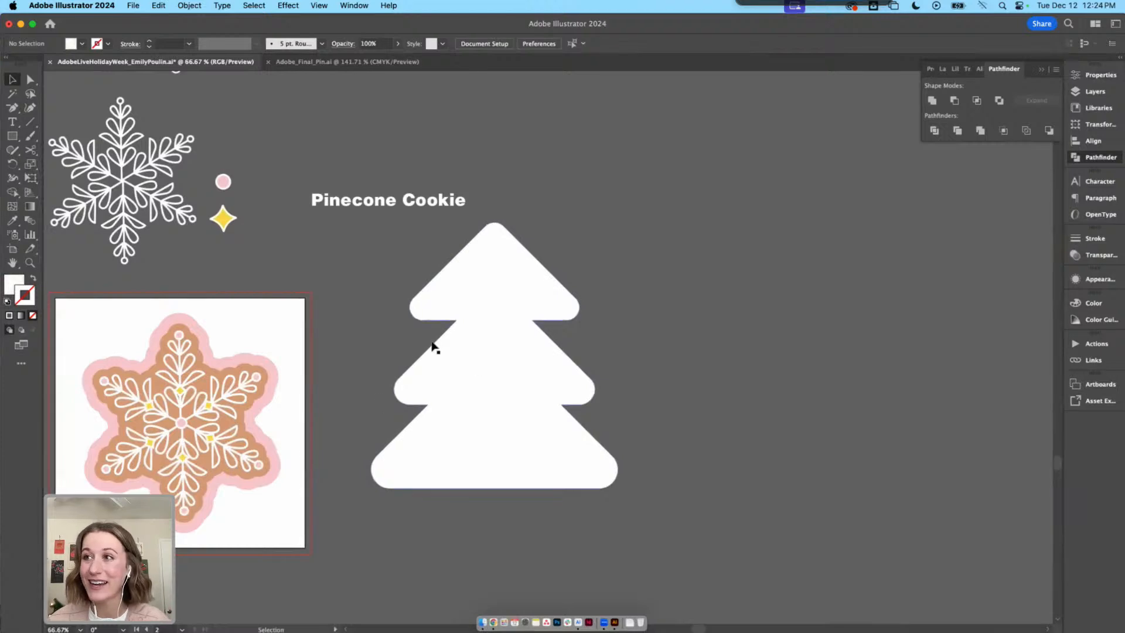
{"action": "left_click_drag", "start_coordinate": [502, 324], "coordinate": [555, 421]}
{"action": "left_click_drag", "start_coordinate": [607, 455], "coordinate": [517, 344]}
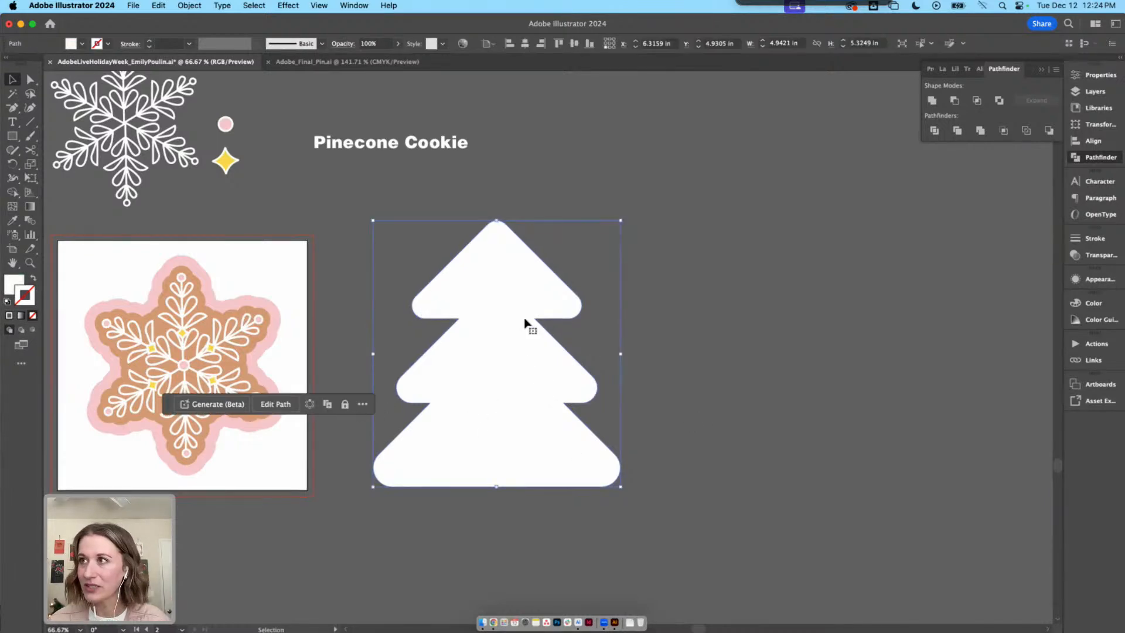
{"action": "key", "text": "i"}
{"action": "left_click", "coordinate": [214, 302]}
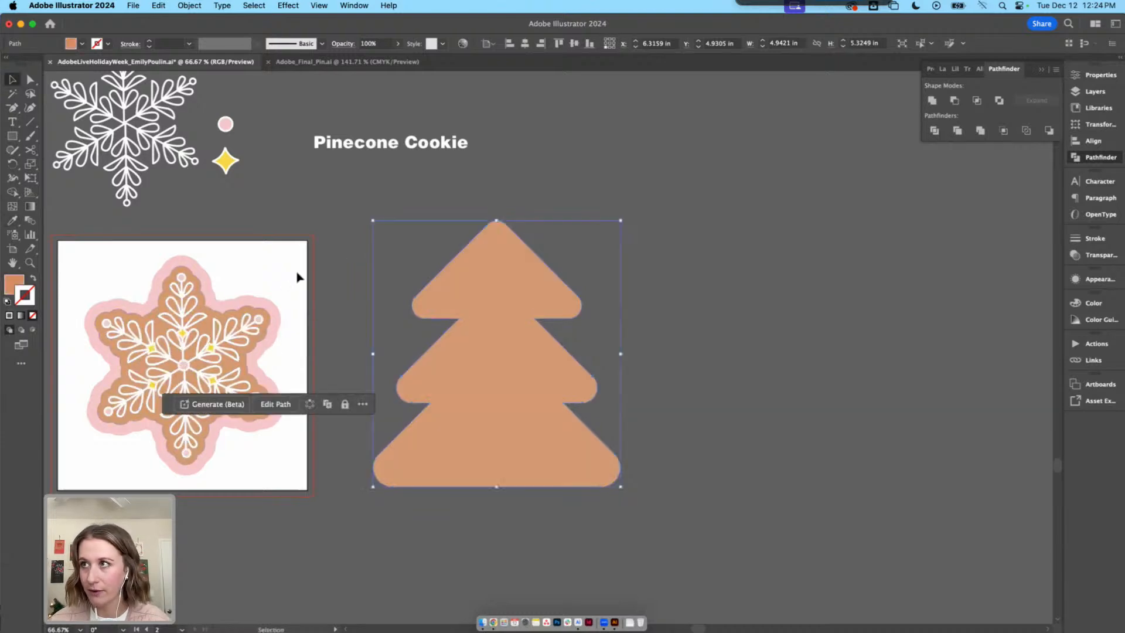
{"action": "key", "text": "v"}
{"action": "left_click", "coordinate": [658, 419]}
Draw a rectangular trunk about 0.79 in wide and 0.87 in tall, overlapping the tree's bottom edge
{"action": "scroll", "coordinate": [660, 352], "scroll_direction": "right", "scroll_amount": 3}
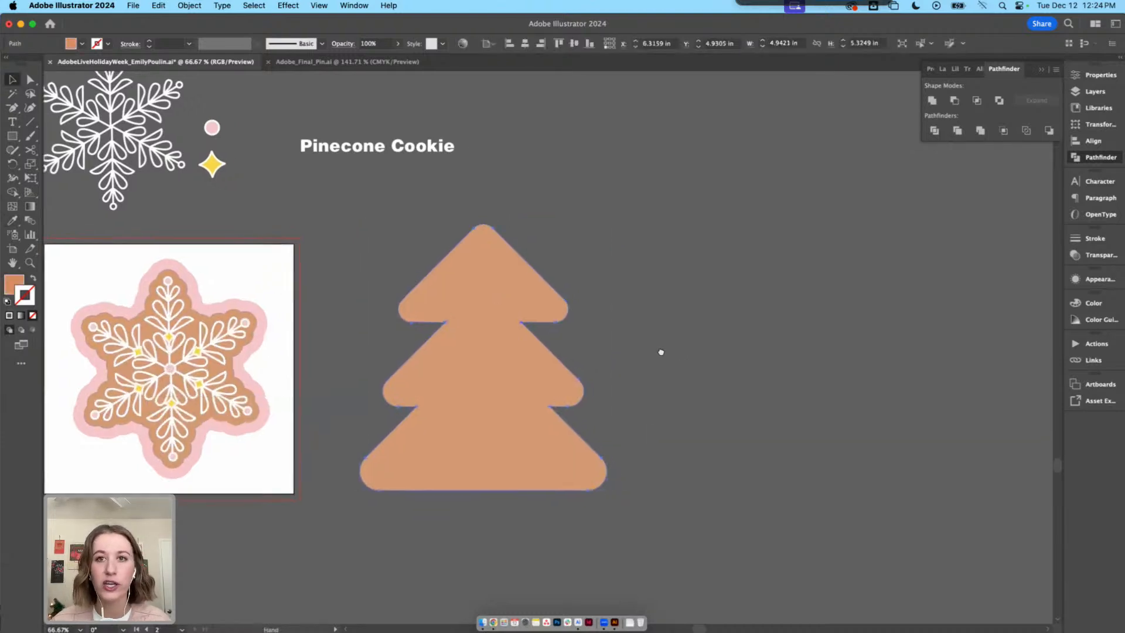
{"action": "left_click", "coordinate": [12, 136]}
{"action": "scroll", "coordinate": [444, 481], "scroll_direction": "down", "scroll_amount": 3}
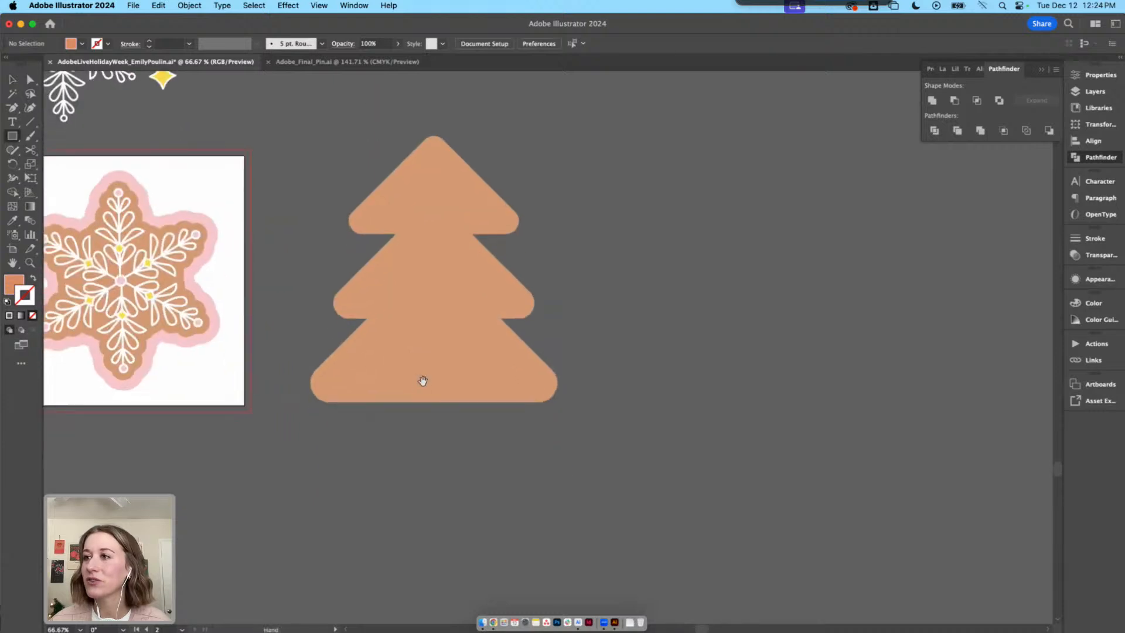
{"action": "left_click_drag", "start_coordinate": [409, 388], "coordinate": [448, 431]}
{"action": "key", "text": "a"}
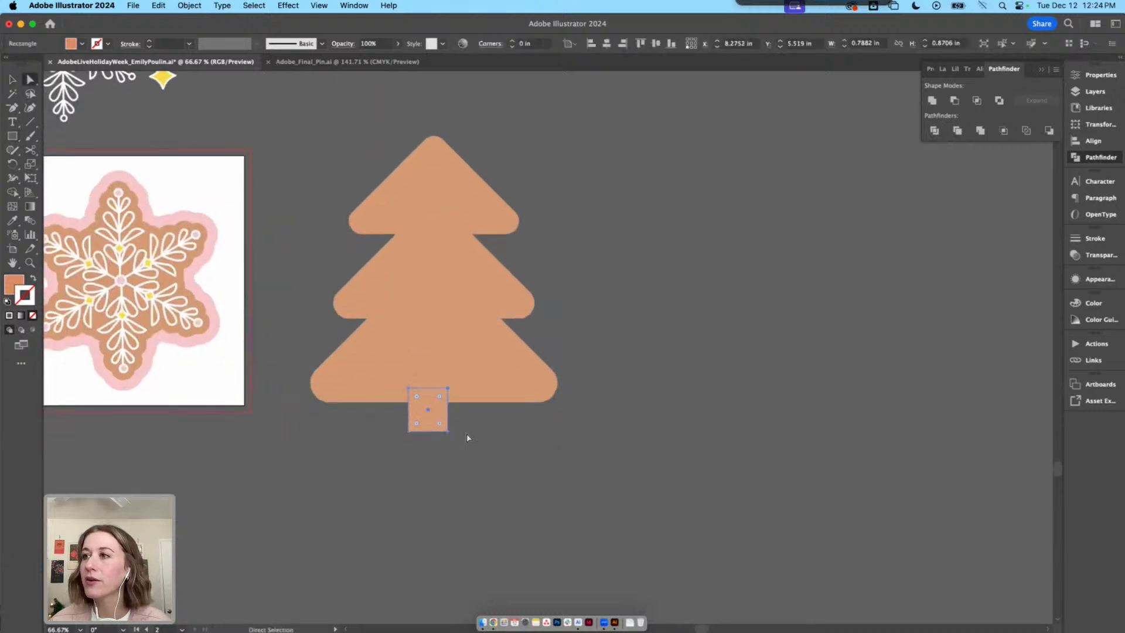
Taper the trunk toward its base by bringing the lower corners closer together, and center it under the tree
{"action": "left_click", "coordinate": [448, 431]}
{"action": "left_click", "coordinate": [408, 432]}
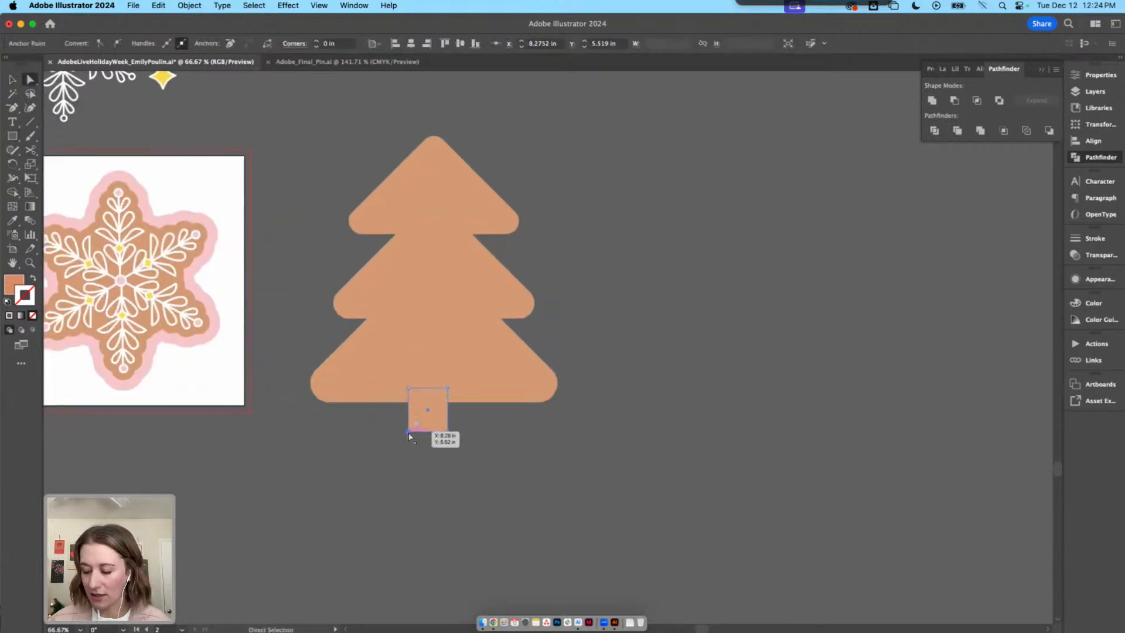
{"action": "left_click_drag", "start_coordinate": [410, 433], "coordinate": [436, 418]}
{"action": "left_click", "coordinate": [497, 437]}
{"action": "key", "text": "v"}
{"action": "key", "text": "a"}
{"action": "left_click", "coordinate": [415, 429]}
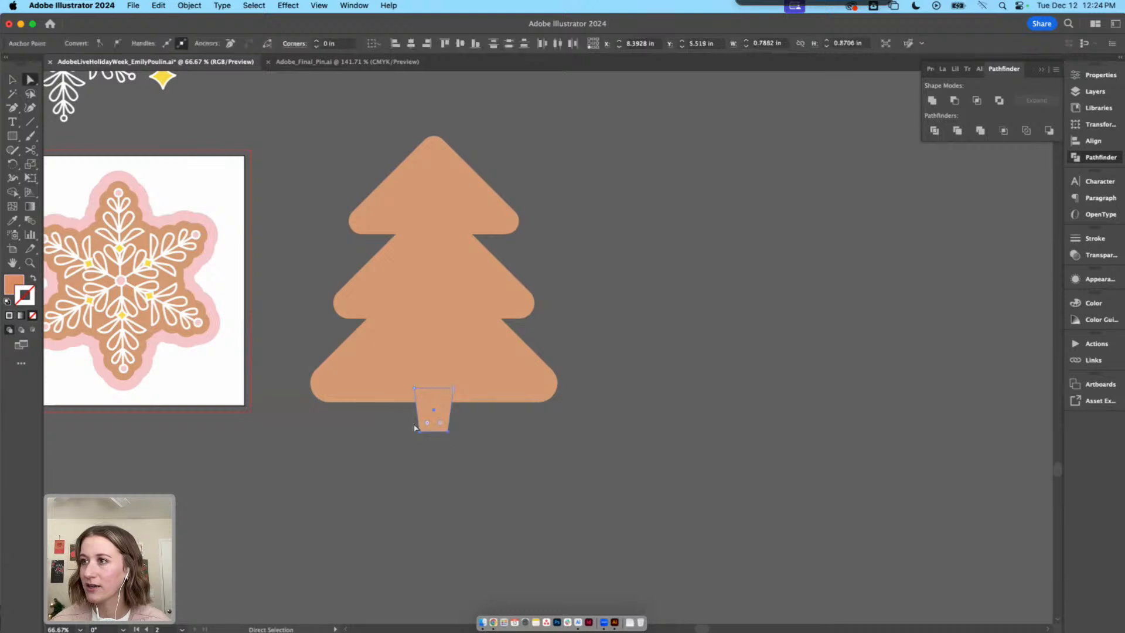
{"action": "key", "text": "v"}
{"action": "left_click", "coordinate": [490, 453]}
{"action": "scroll", "coordinate": [488, 491], "scroll_direction": "left", "scroll_amount": 1}
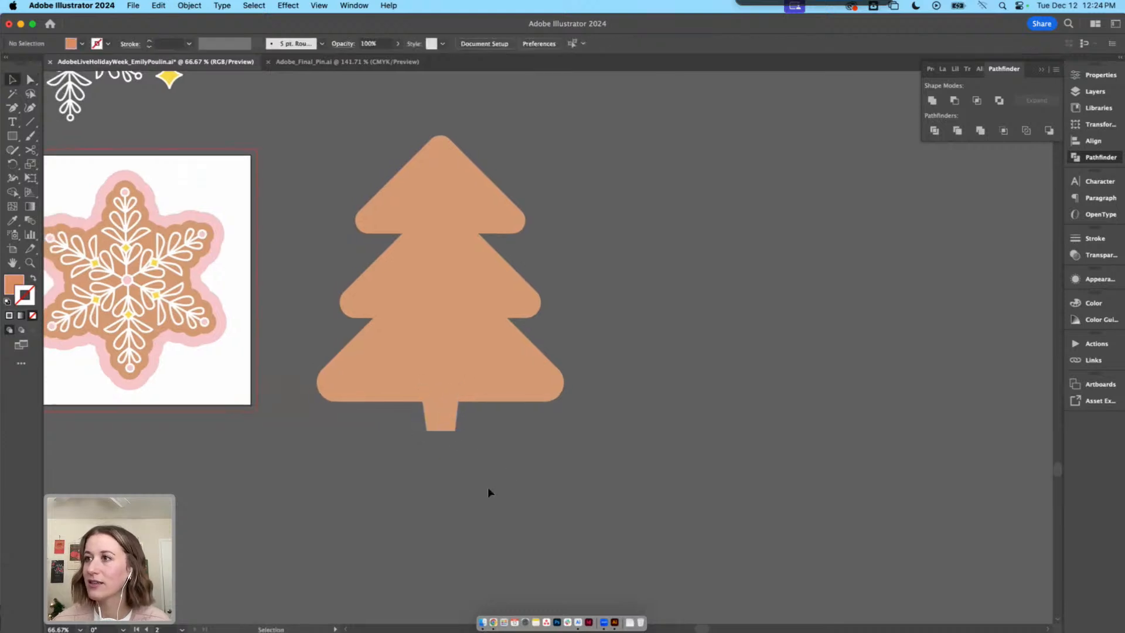
Enlarge the trunk to about 0.96 in wide and 1.07 in tall
{"action": "left_click_drag", "start_coordinate": [478, 494], "coordinate": [349, 175]}
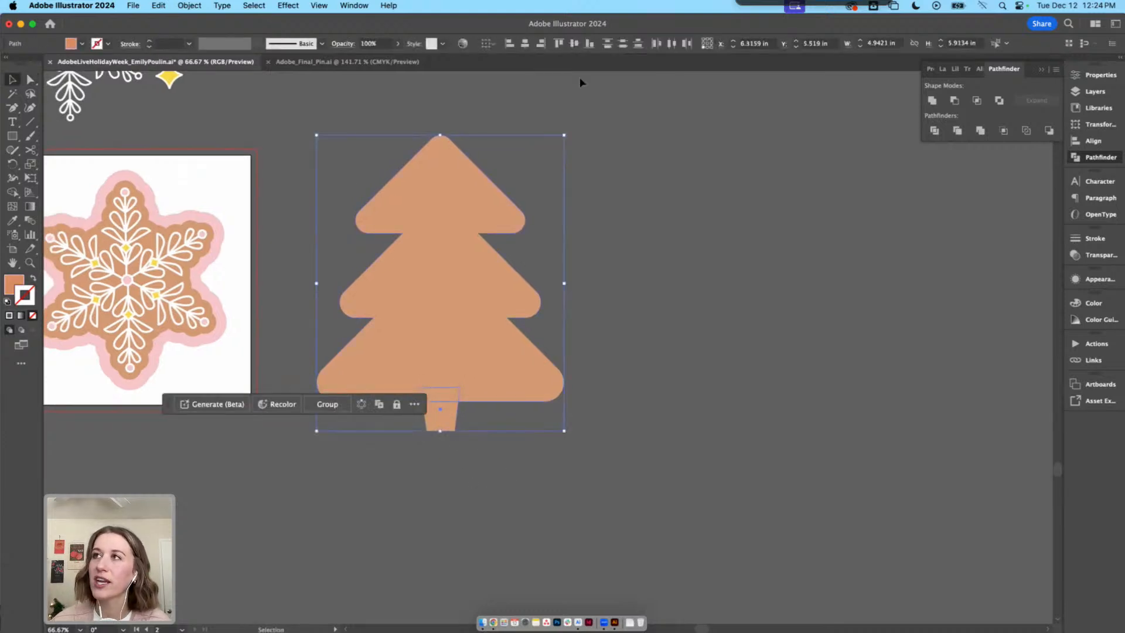
{"action": "left_click", "coordinate": [626, 208]}
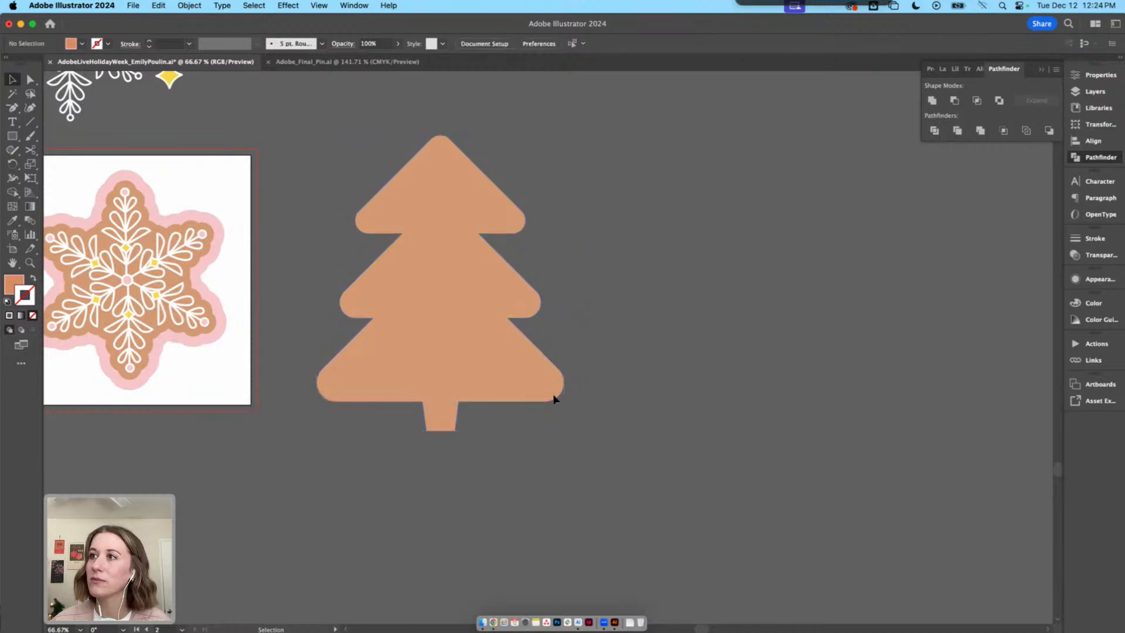
{"action": "left_click", "coordinate": [446, 426]}
{"action": "left_click_drag", "start_coordinate": [459, 409], "coordinate": [463, 412]}
{"action": "left_click", "coordinate": [495, 424]}
{"action": "scroll", "coordinate": [506, 422], "scroll_direction": "left", "scroll_amount": 2}
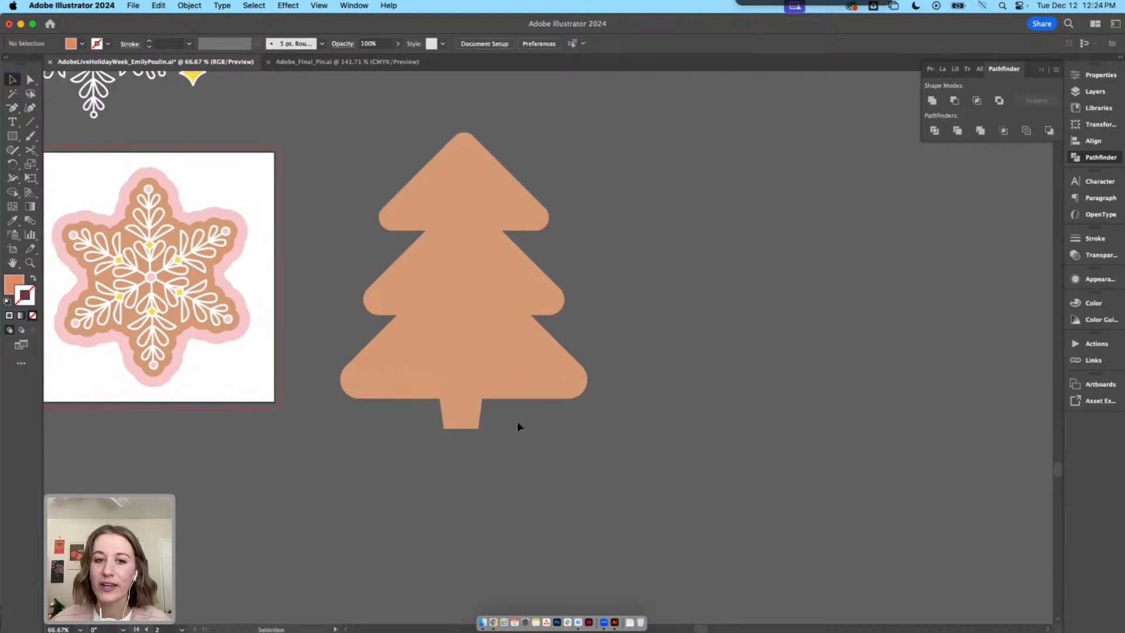
{"action": "scroll", "coordinate": [517, 425], "scroll_direction": "up", "scroll_amount": 2}
Round the trunk's corners to a radius of about 0.09 in
{"action": "left_click", "coordinate": [478, 426]}
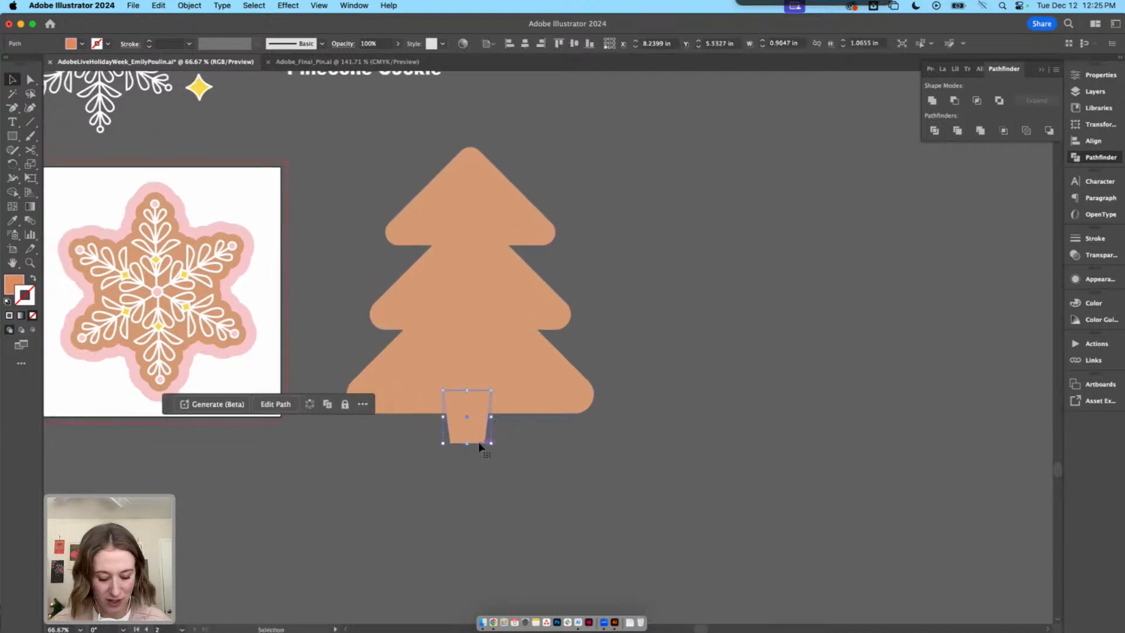
{"action": "key", "text": "a"}
{"action": "left_click_drag", "start_coordinate": [479, 436], "coordinate": [482, 446]}
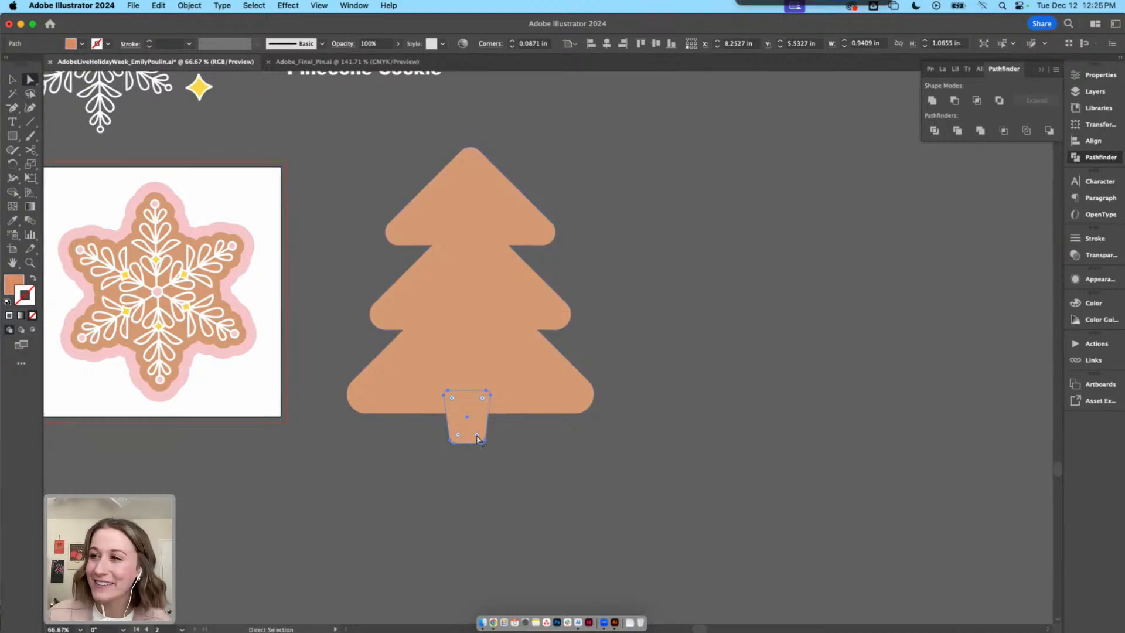
{"action": "left_click", "coordinate": [522, 455]}
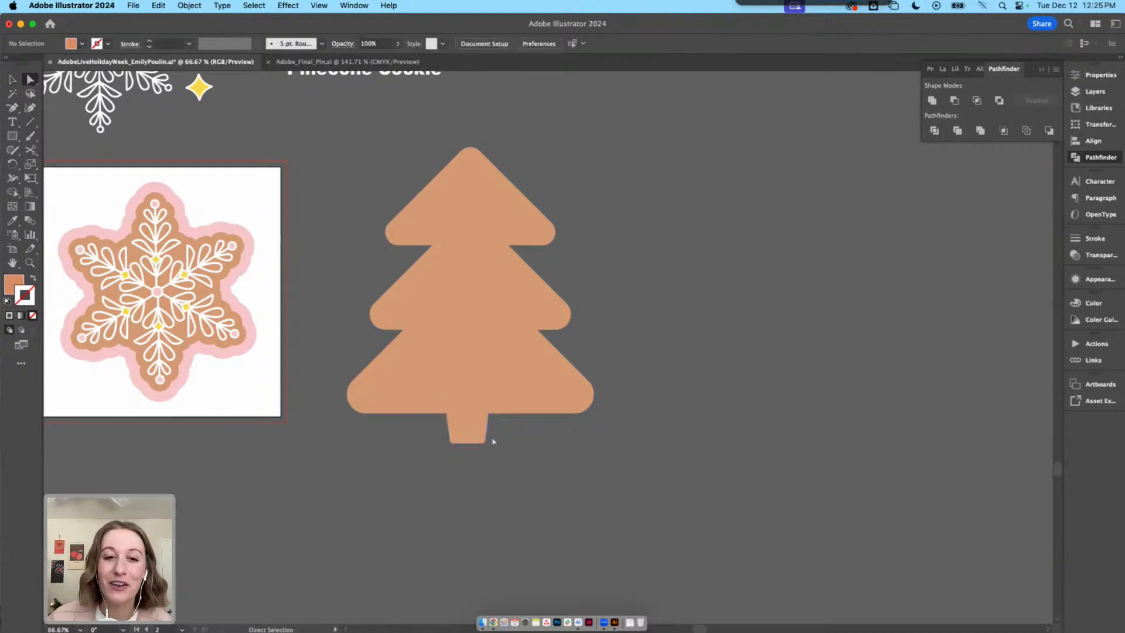
Align the trunk with the tree's horizontal center and scale the trunk up slightly
{"action": "key", "text": "v"}
{"action": "left_click_drag", "start_coordinate": [516, 477], "coordinate": [427, 377]}
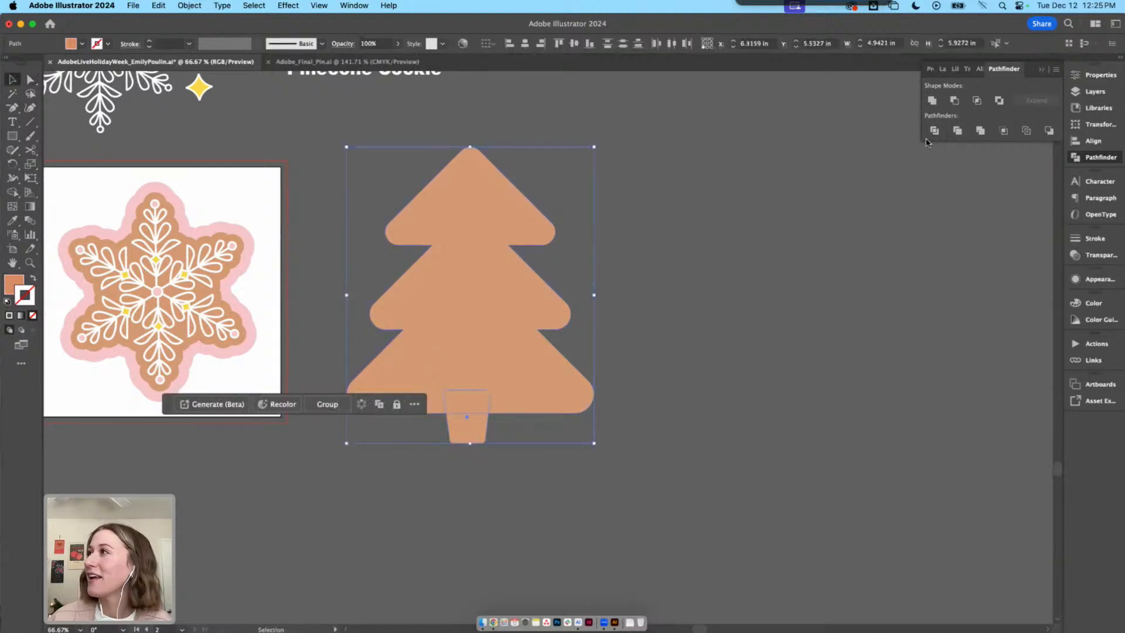
{"action": "left_click", "coordinate": [533, 126]}
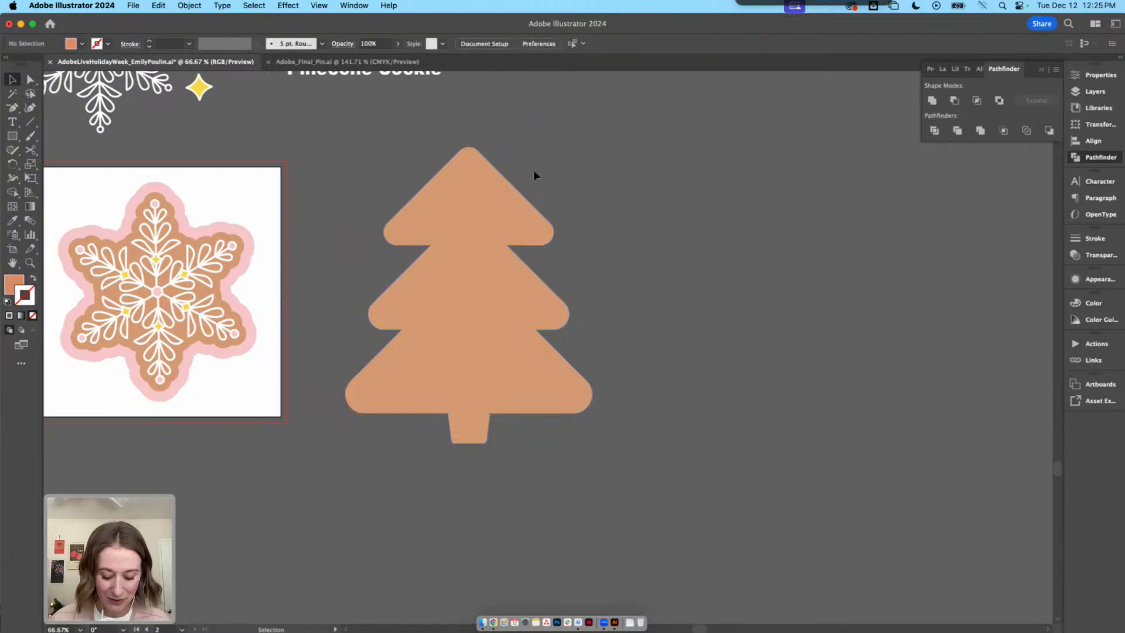
{"action": "left_click_drag", "start_coordinate": [528, 454], "coordinate": [472, 421]}
{"action": "left_click", "coordinate": [688, 448]}
{"action": "left_click", "coordinate": [551, 383]}
{"action": "left_click", "coordinate": [479, 439]}
{"action": "left_click", "coordinate": [583, 458]}
Unite the trunk and the tree into one shape with Pathfinder
{"action": "left_click_drag", "start_coordinate": [583, 460], "coordinate": [392, 261]}
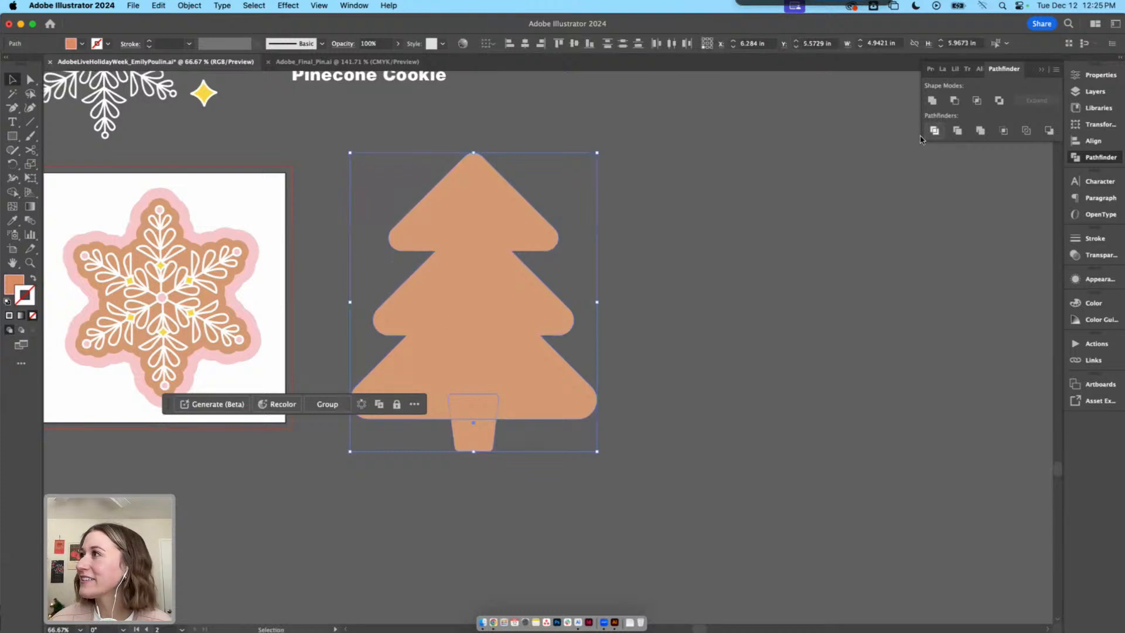
{"action": "left_click", "coordinate": [932, 100]}
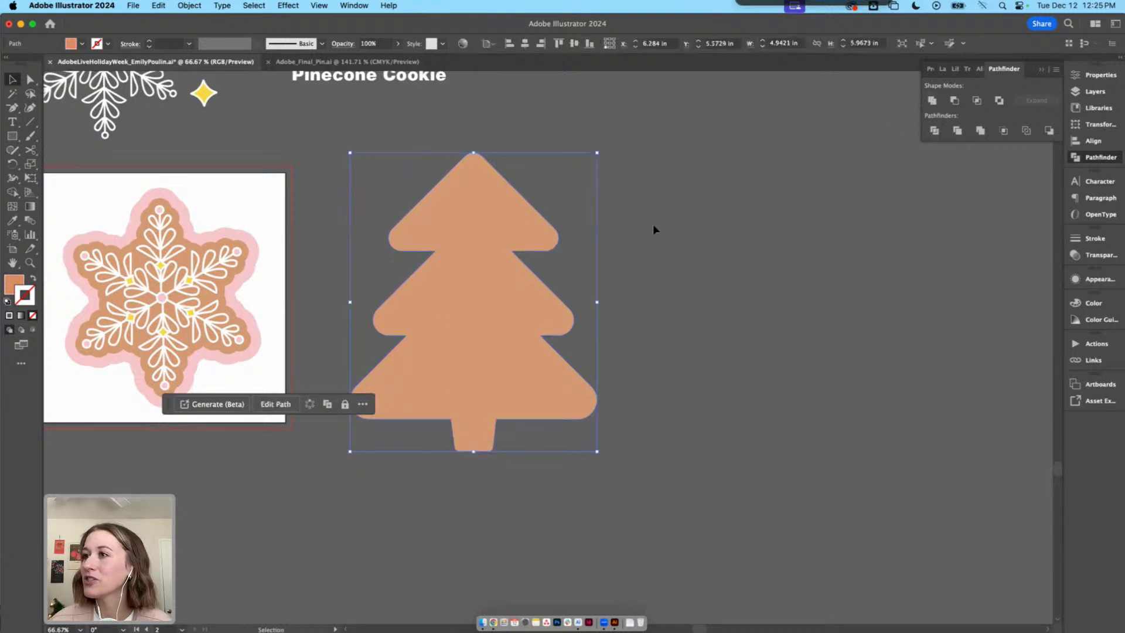
{"action": "left_click", "coordinate": [653, 223]}
{"action": "scroll", "coordinate": [608, 271], "scroll_direction": "up", "scroll_amount": 3}
{"action": "scroll", "coordinate": [608, 271], "scroll_direction": "left", "scroll_amount": 3}
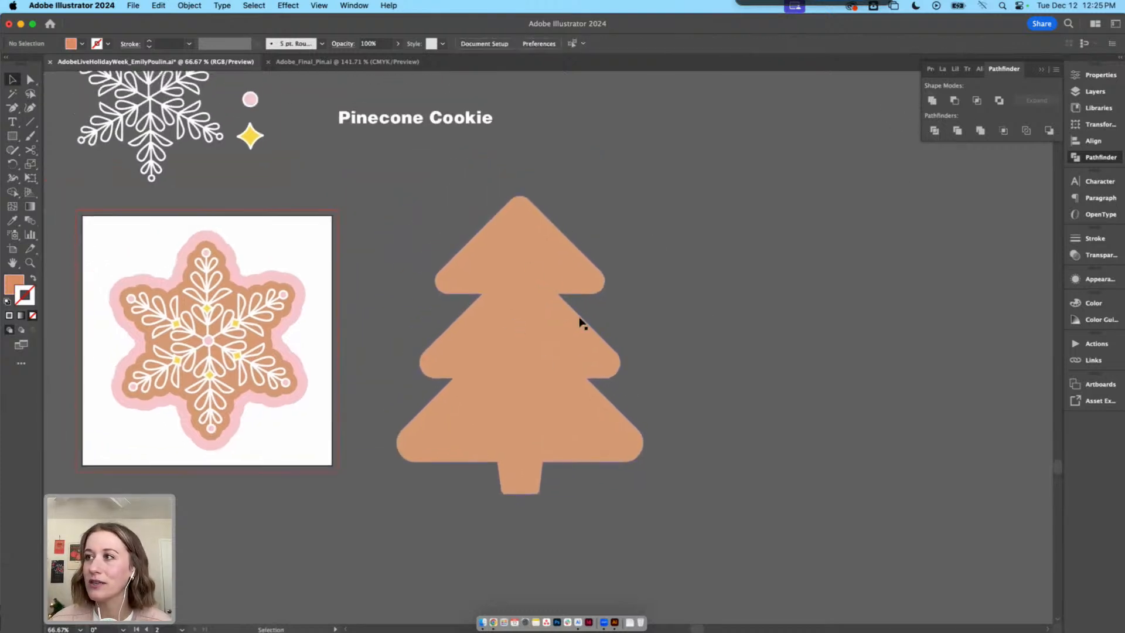
{"action": "left_click", "coordinate": [520, 291]}
{"action": "scroll", "coordinate": [517, 284], "scroll_direction": "up", "scroll_amount": 4}
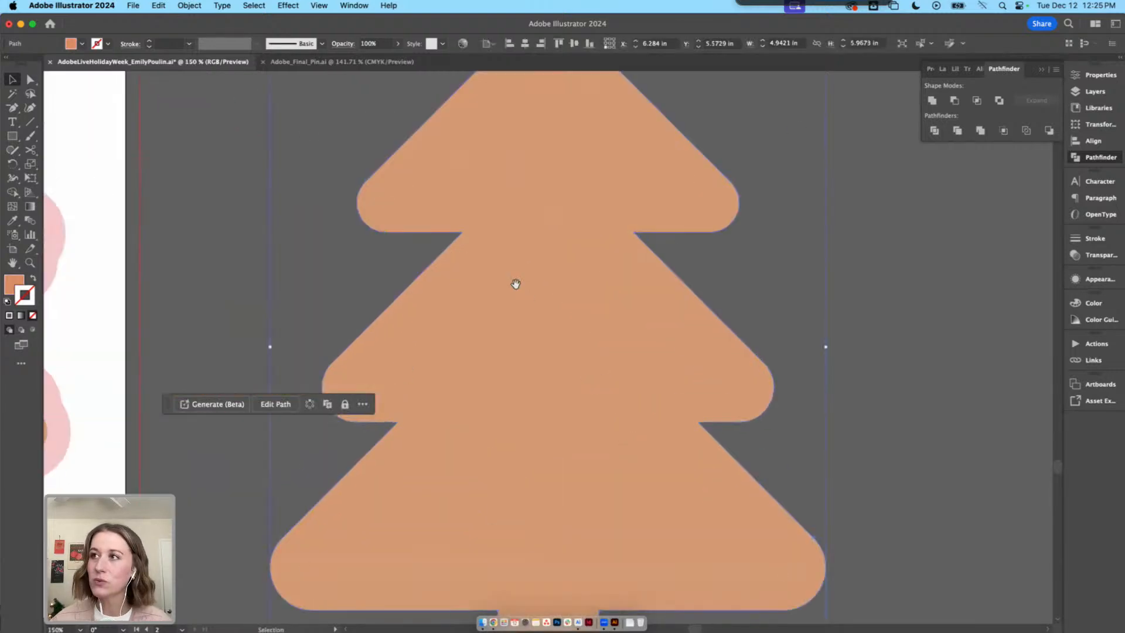
{"action": "key", "text": "super+minus"}
{"action": "key", "text": "super+minus"}
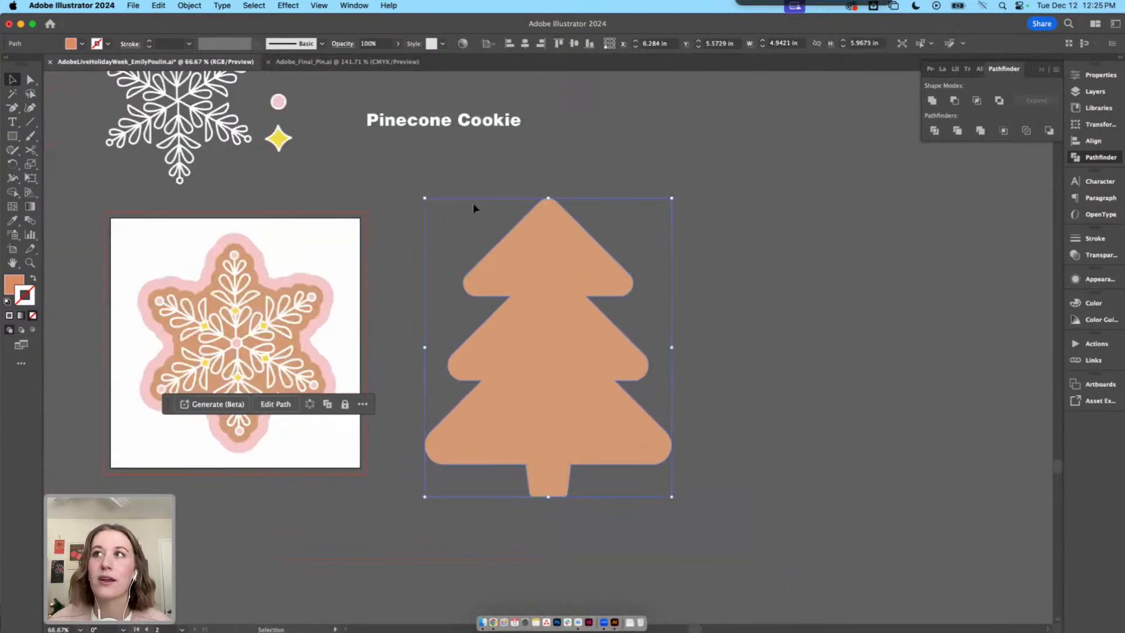
{"action": "scroll", "coordinate": [375, 237], "scroll_direction": "right", "scroll_amount": 2}
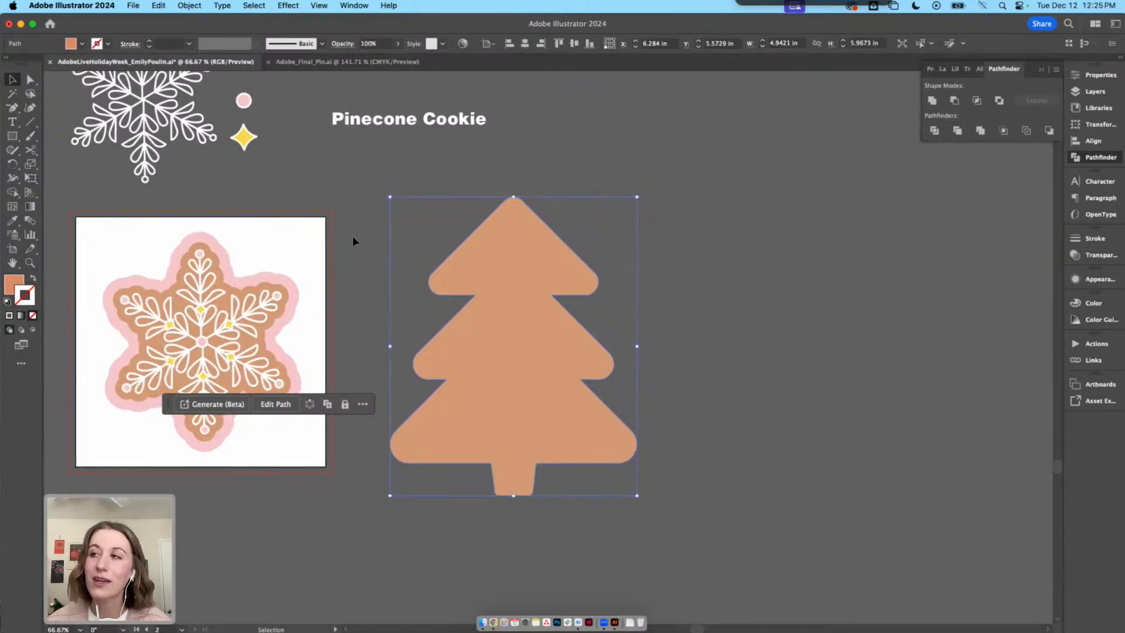
{"action": "left_click", "coordinate": [787, 252]}
Slightly round the two inner corners where the tree's top tier meets the middle tier
{"action": "left_click", "coordinate": [581, 266]}
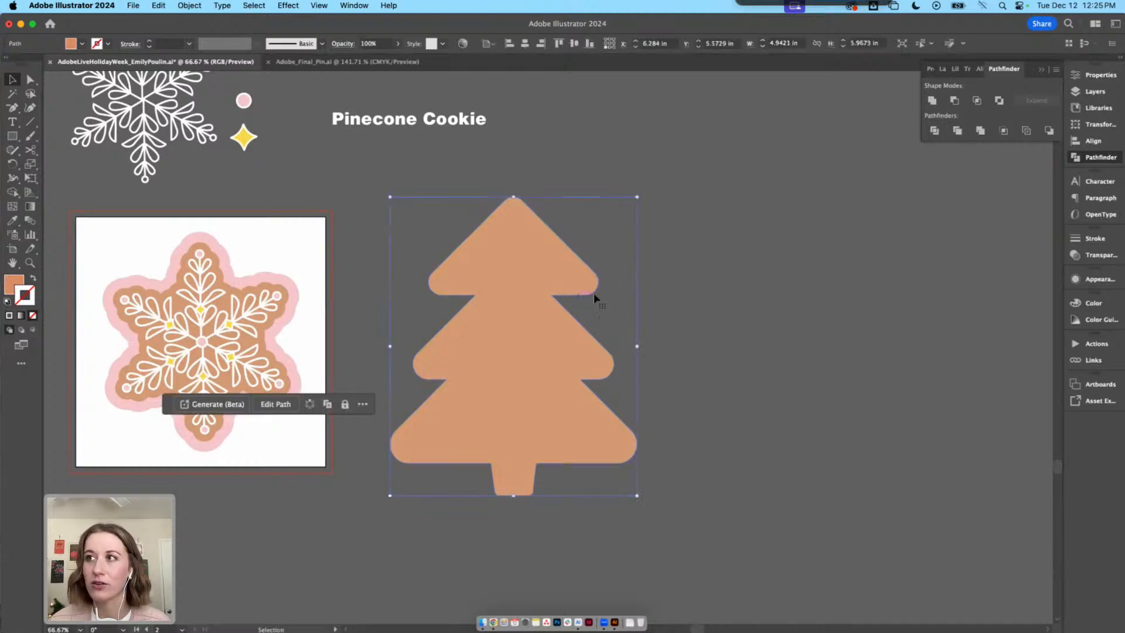
{"action": "key", "text": "a"}
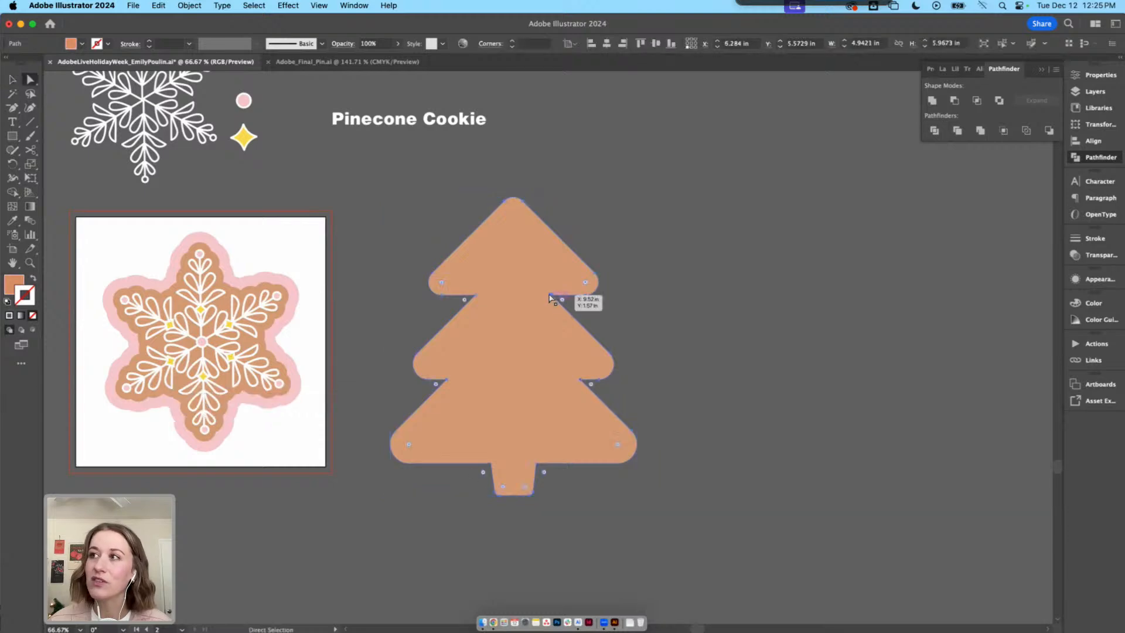
{"action": "key", "text": "super+equal"}
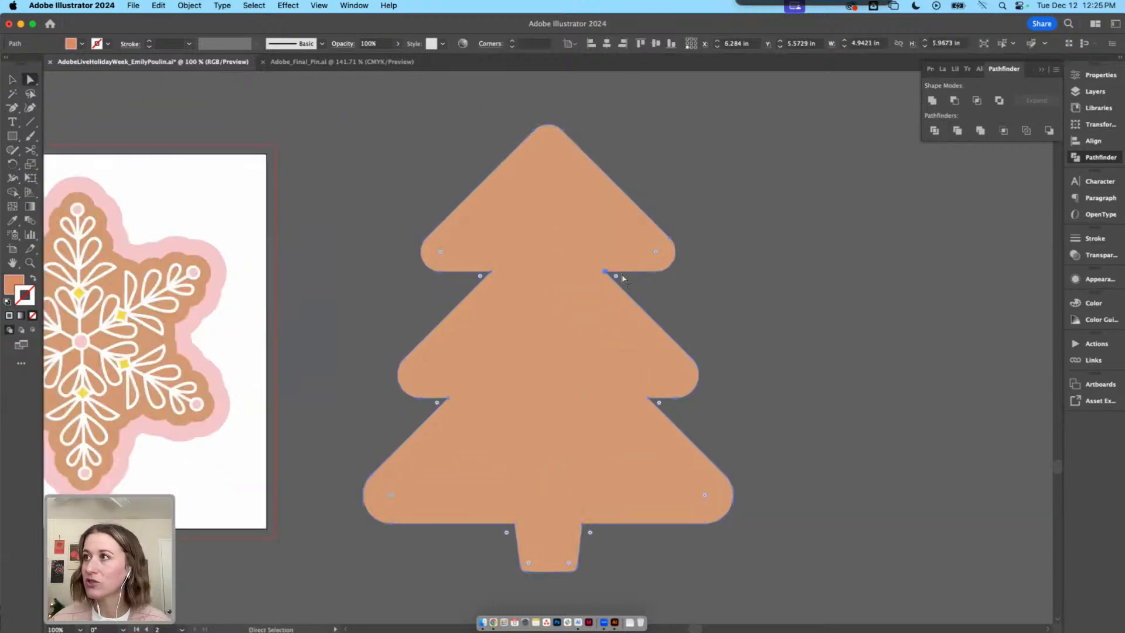
{"action": "left_click", "coordinate": [462, 272]}
{"action": "left_click", "coordinate": [491, 272], "text": "shift"}
{"action": "mouse_move", "coordinate": [481, 276]}
{"action": "left_mouse_down"}
{"action": "mouse_move", "coordinate": [469, 279]}
{"action": "mouse_move", "coordinate": [482, 278]}
{"action": "left_mouse_up"}
Slightly round the two inner corners where the middle tier meets the bottom tier
{"action": "left_click", "coordinate": [449, 398]}
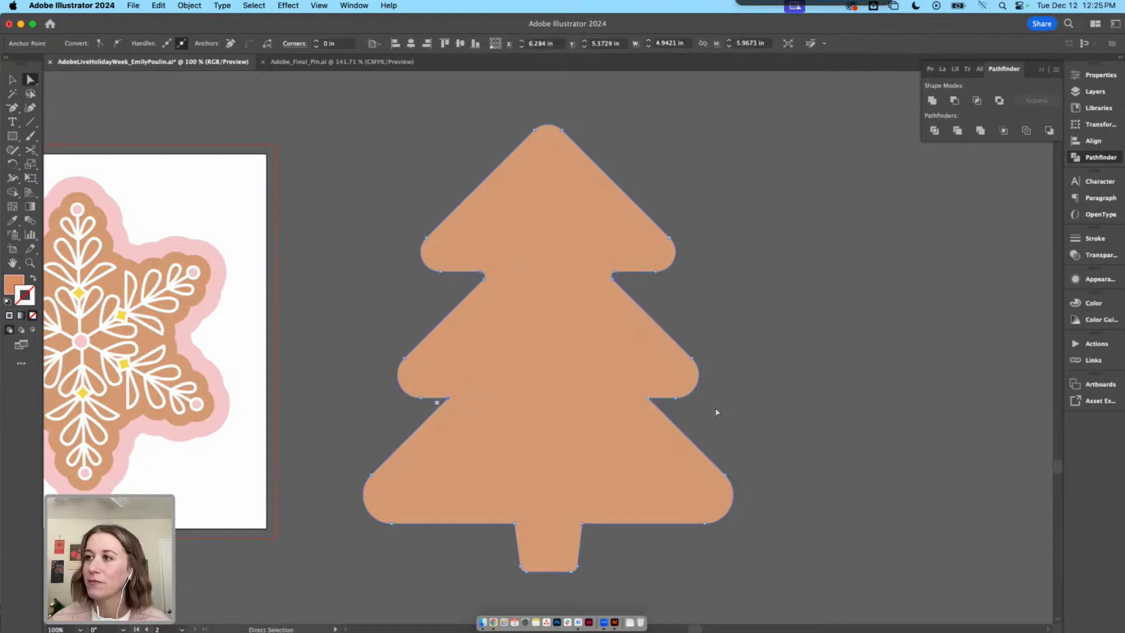
{"action": "left_click", "coordinate": [648, 400], "text": "shift"}
{"action": "left_click_drag", "start_coordinate": [659, 404], "coordinate": [662, 406]}
{"action": "left_click", "coordinate": [769, 409]}
{"action": "key", "text": "v"}
{"action": "scroll", "coordinate": [778, 410], "scroll_direction": "right", "scroll_amount": 2}
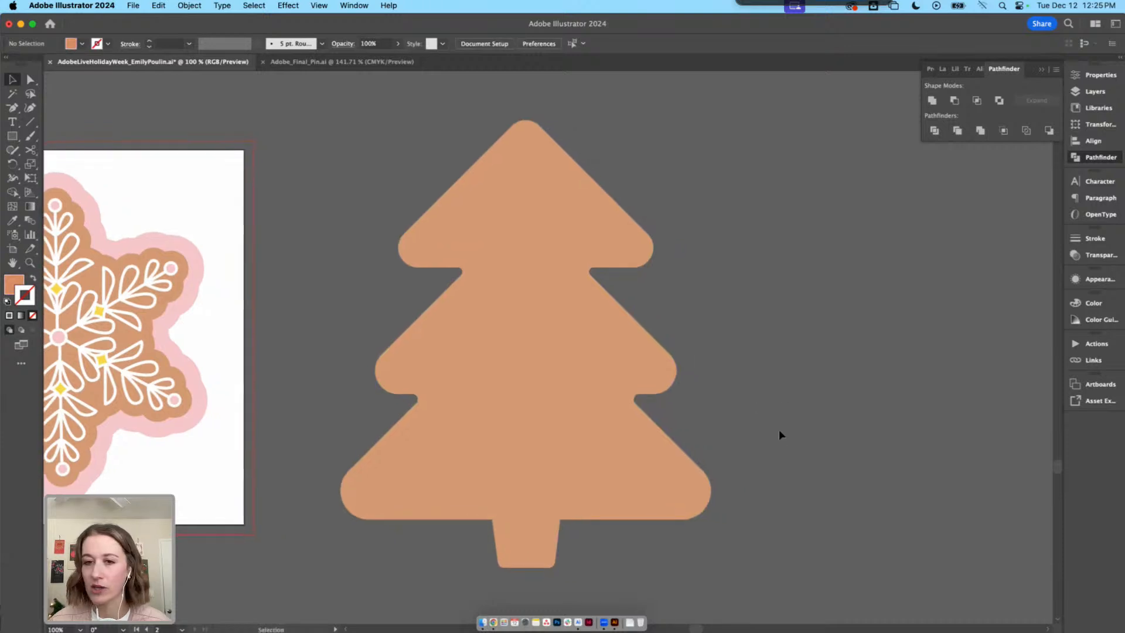
Round the two inner corners where the trunk meets the bottom tier to a radius of about 0.16 in
{"action": "key", "text": "a"}
{"action": "left_click", "coordinate": [561, 519]}
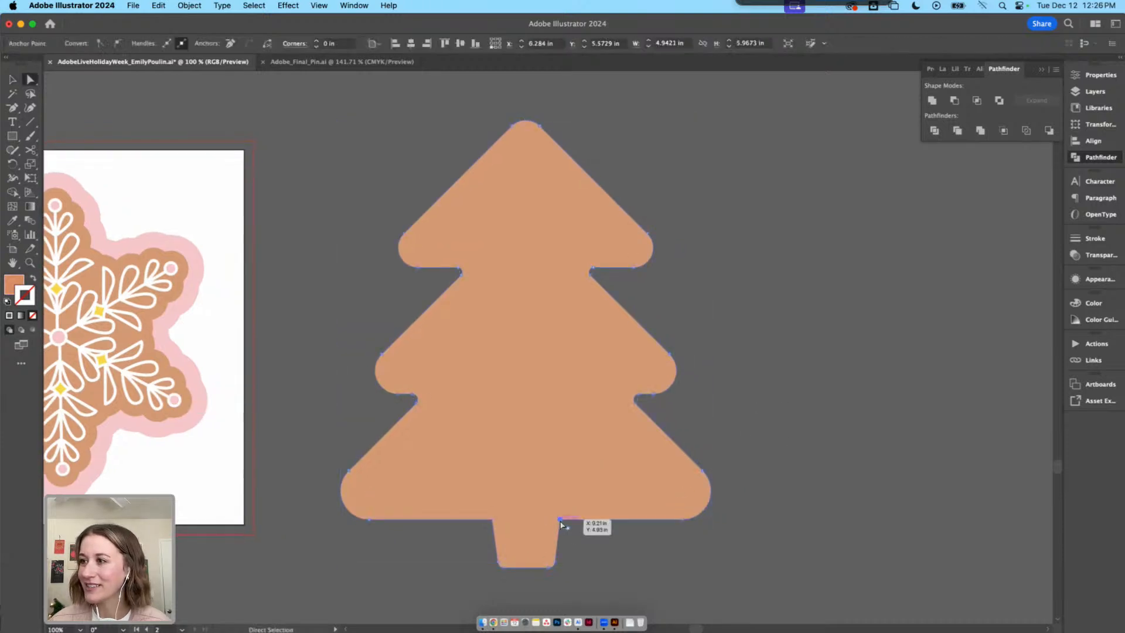
{"action": "left_click", "coordinate": [718, 574]}
{"action": "key", "text": "v"}
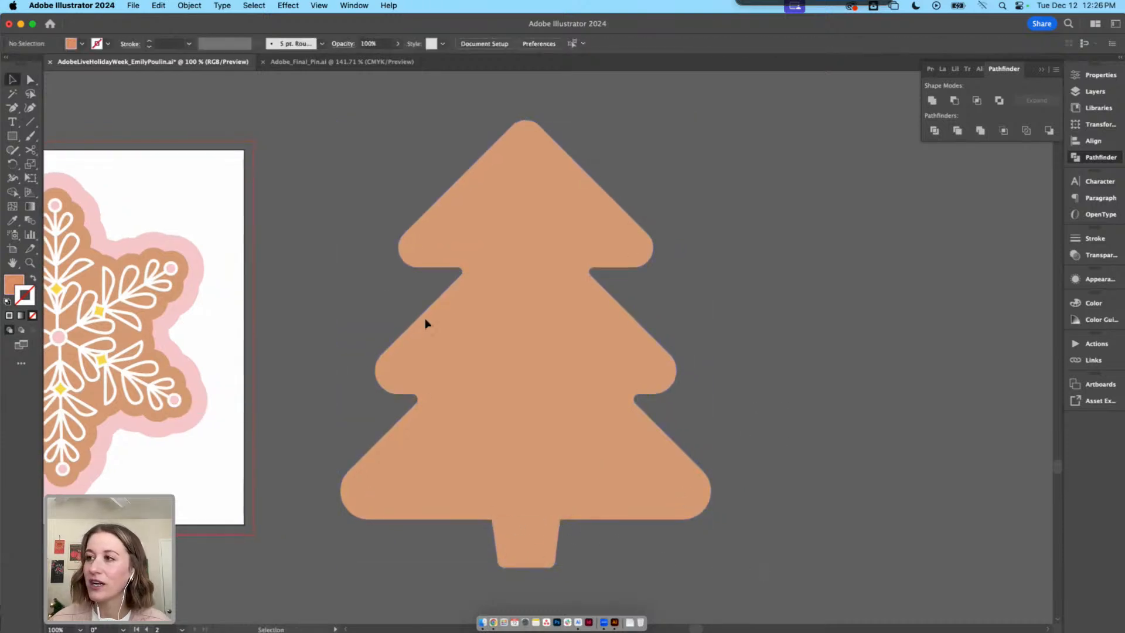
{"action": "left_click", "coordinate": [425, 322]}
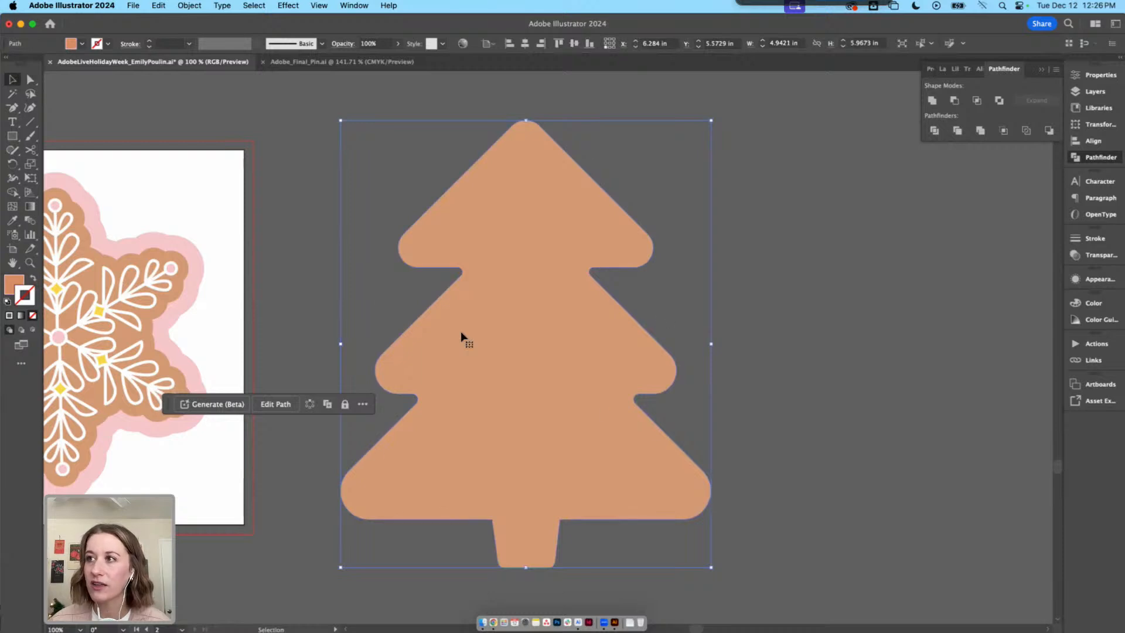
{"action": "key", "text": "a"}
{"action": "left_click", "coordinate": [31, 80]}
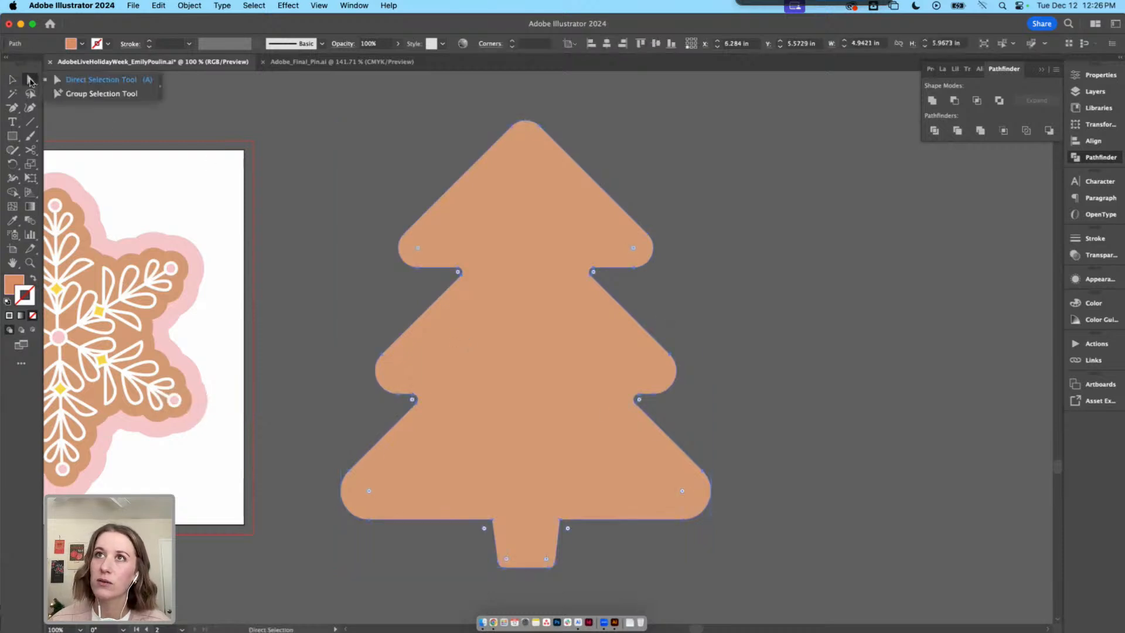
{"action": "left_click", "coordinate": [78, 86]}
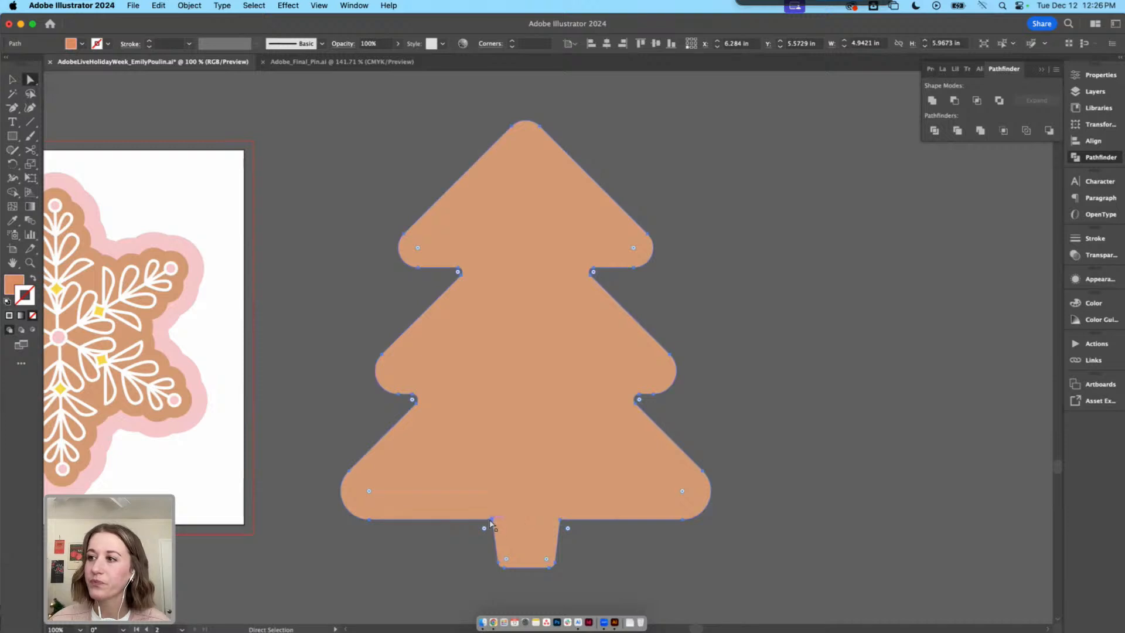
{"action": "left_click", "coordinate": [491, 521]}
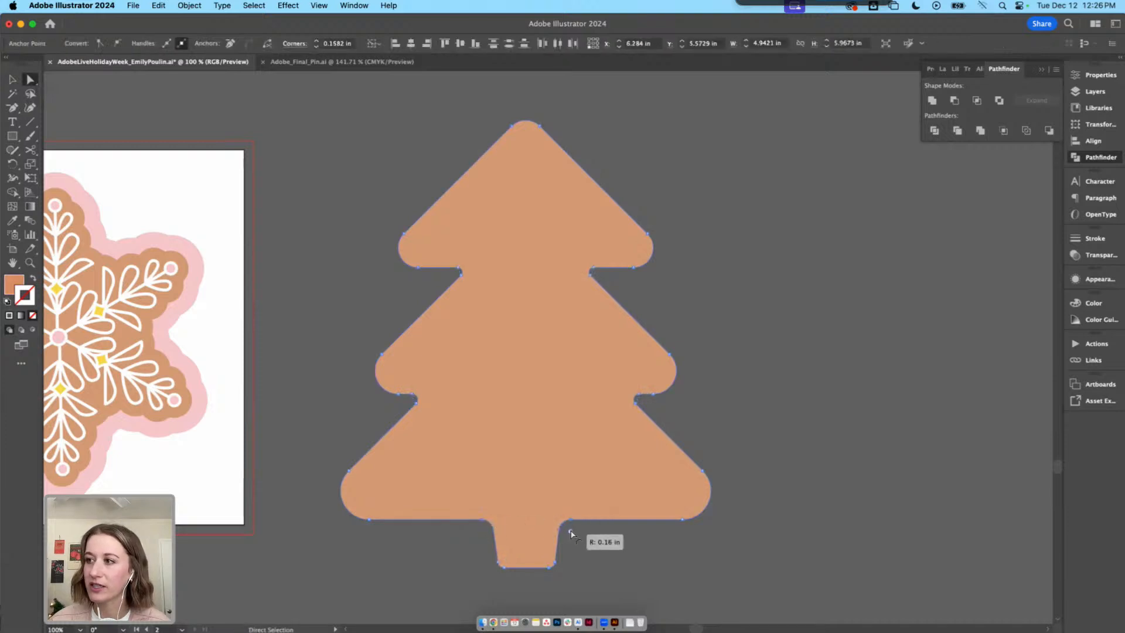
{"action": "key", "text": "v"}
{"action": "left_click", "coordinate": [679, 554]}
{"action": "scroll", "coordinate": [687, 556], "scroll_direction": "right", "scroll_amount": 1}
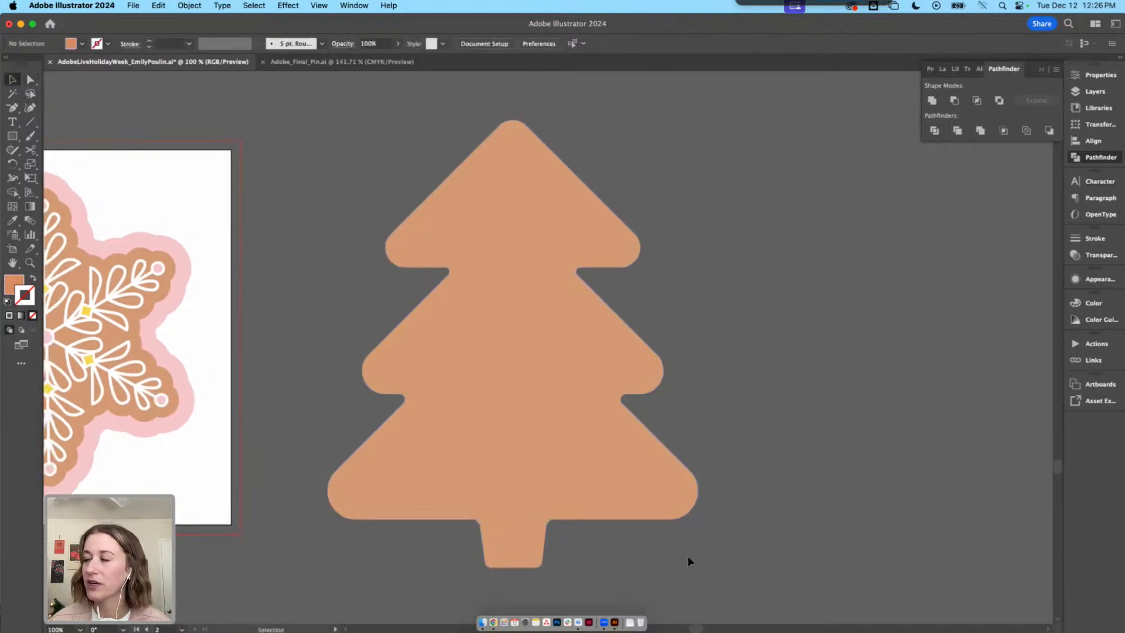
Make the Pencil tool the active freehand drawing tool
{"action": "scroll", "coordinate": [686, 377], "scroll_direction": "up", "scroll_amount": 2}
{"action": "scroll", "coordinate": [686, 377], "scroll_direction": "left", "scroll_amount": 3}
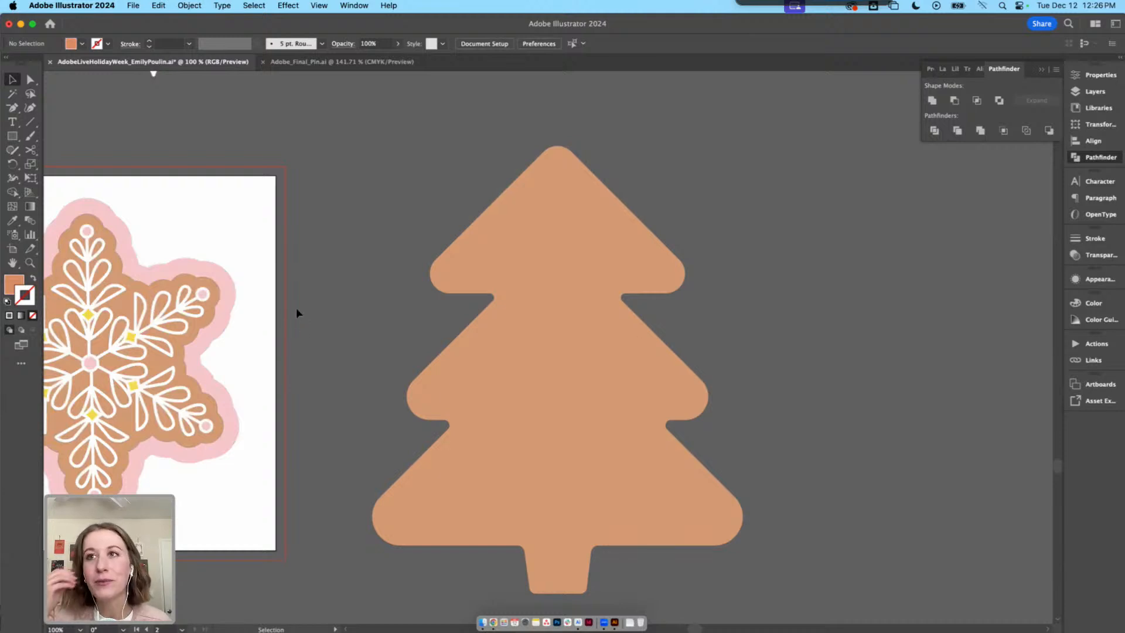
{"action": "left_click", "coordinate": [32, 137]}
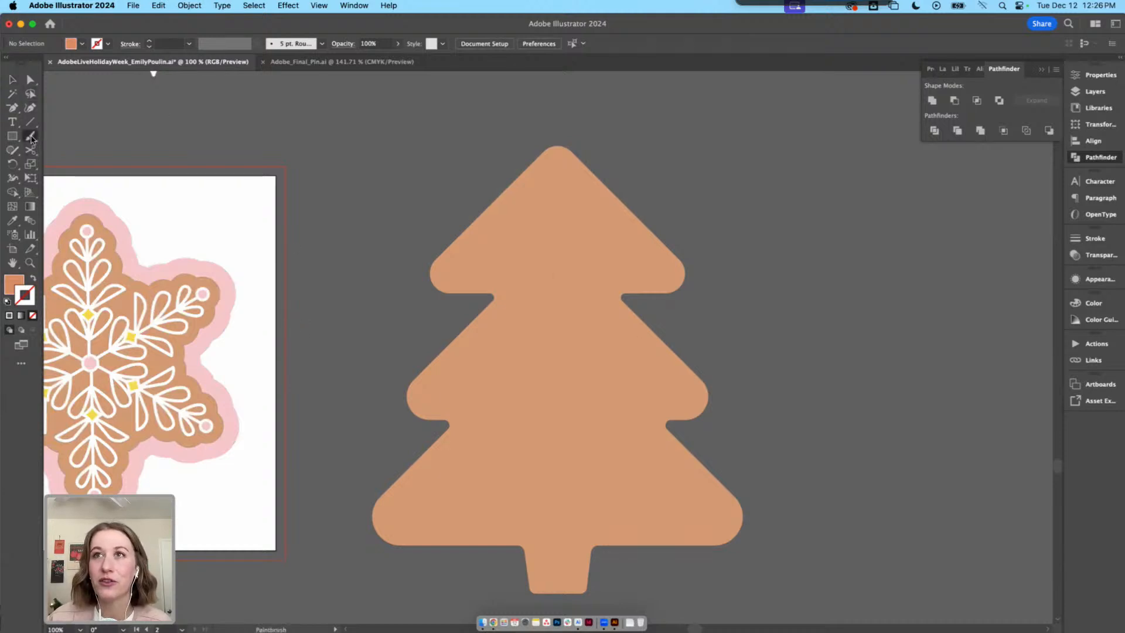
{"action": "left_click", "coordinate": [31, 136]}
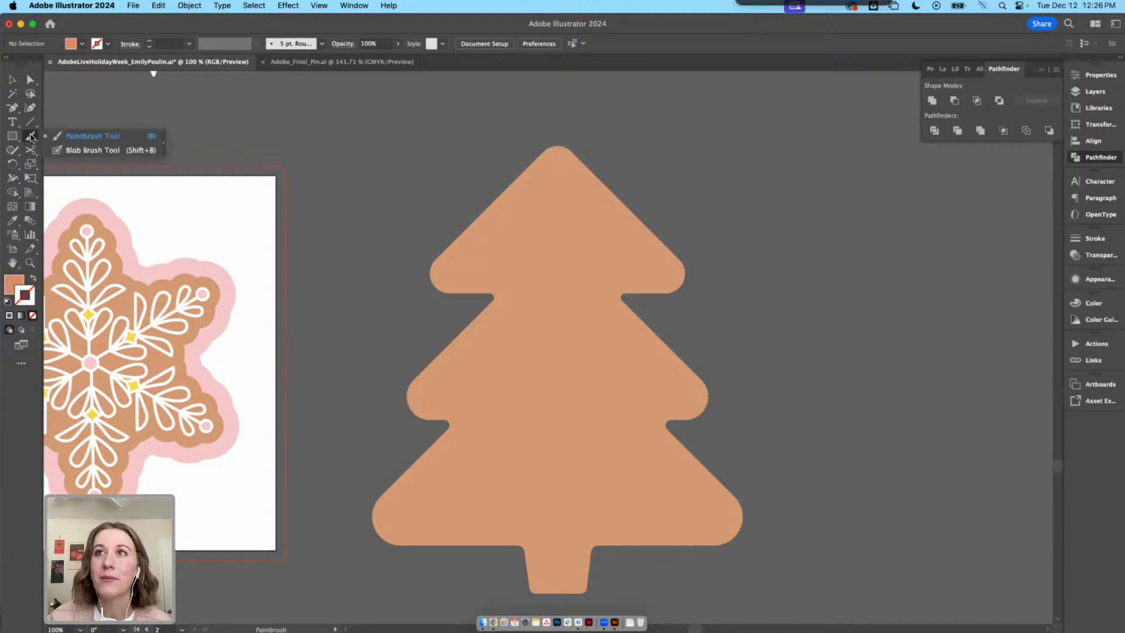
{"action": "left_click", "coordinate": [13, 150]}
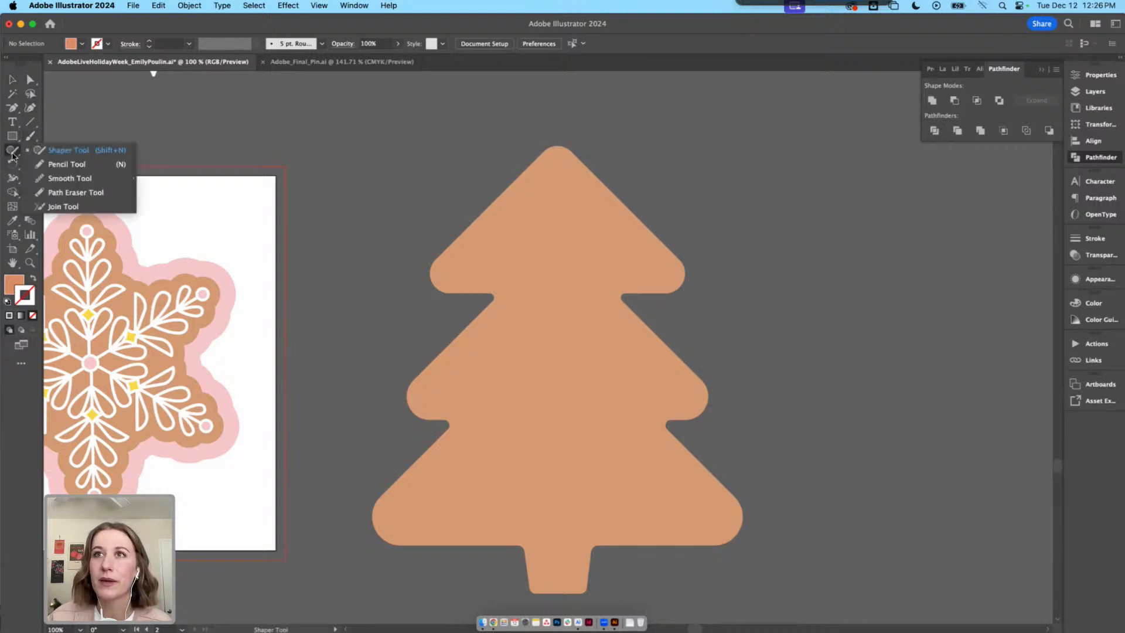
{"action": "left_click", "coordinate": [54, 164]}
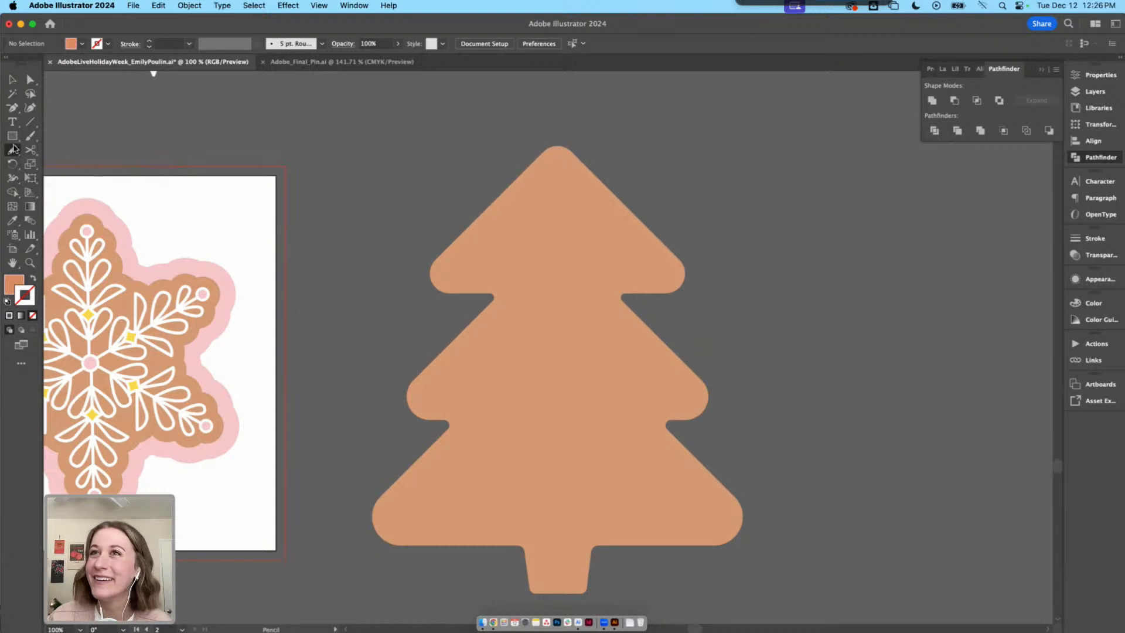
{"action": "left_click", "coordinate": [12, 152]}
{"action": "left_click", "coordinate": [47, 164]}
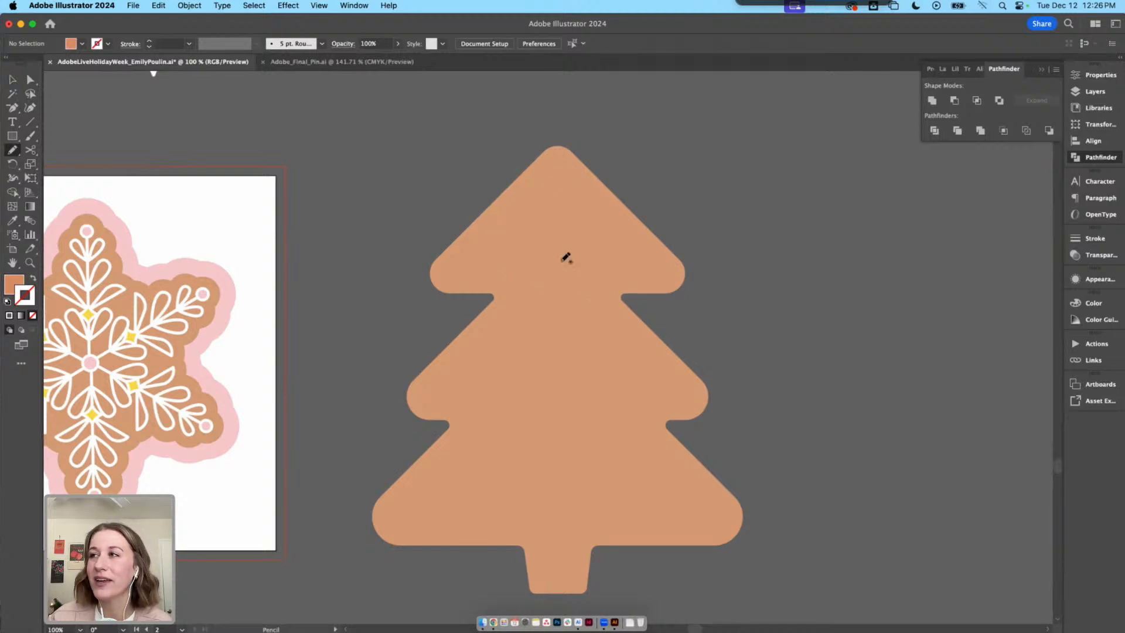
Create an inner copy of the plain tan tree's outline with Offset Path at -0.125 in
{"action": "scroll", "coordinate": [551, 170], "scroll_direction": "up", "scroll_amount": 10}
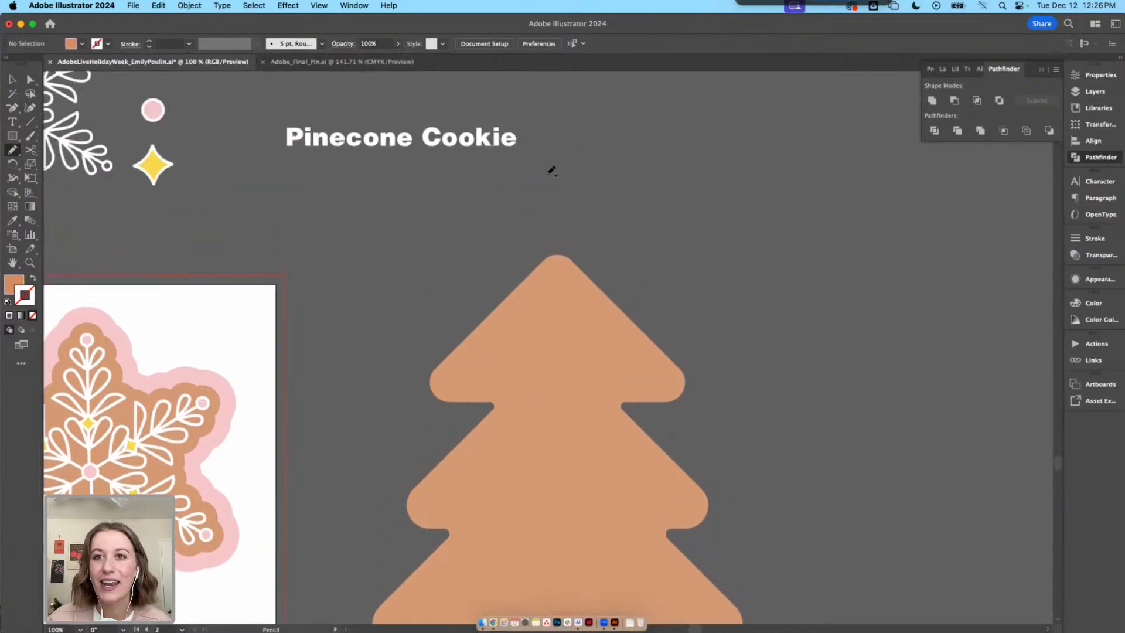
{"action": "scroll", "coordinate": [551, 170], "scroll_direction": "up", "scroll_amount": 10}
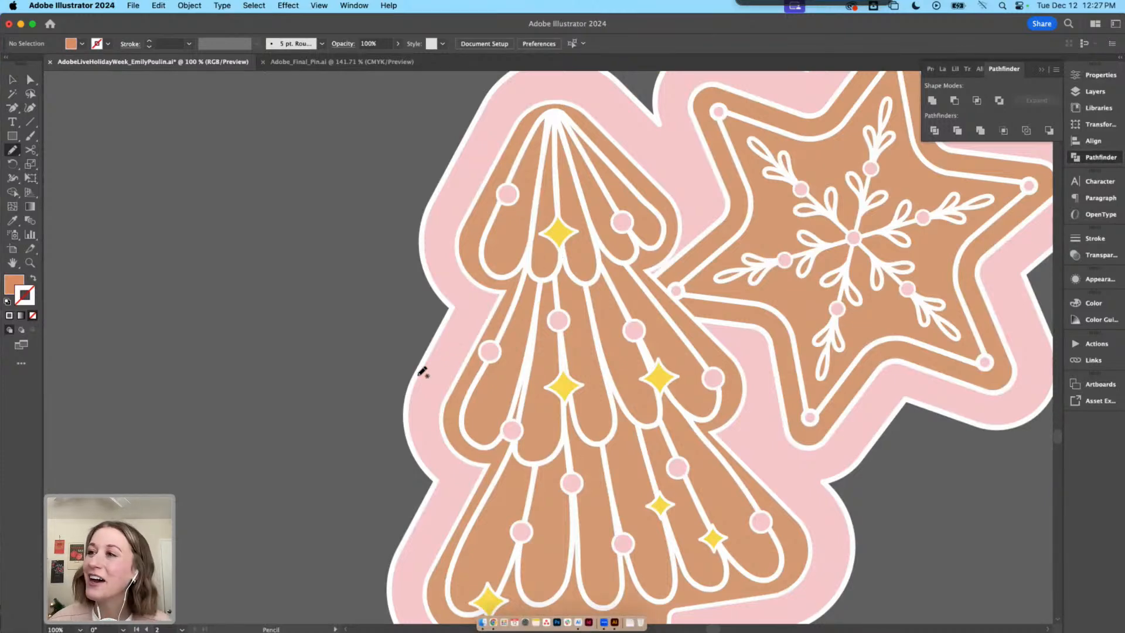
{"action": "scroll", "coordinate": [421, 371], "scroll_direction": "down", "scroll_amount": 15}
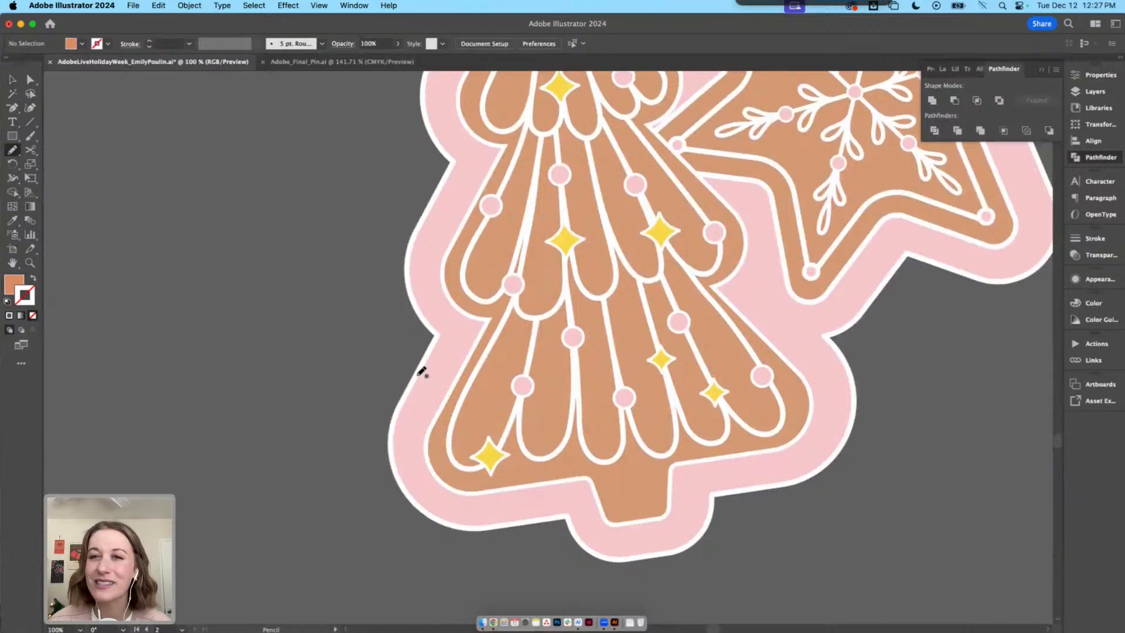
{"action": "scroll", "coordinate": [421, 371], "scroll_direction": "down", "scroll_amount": 10}
{"action": "scroll", "coordinate": [421, 371], "scroll_direction": "left", "scroll_amount": 4}
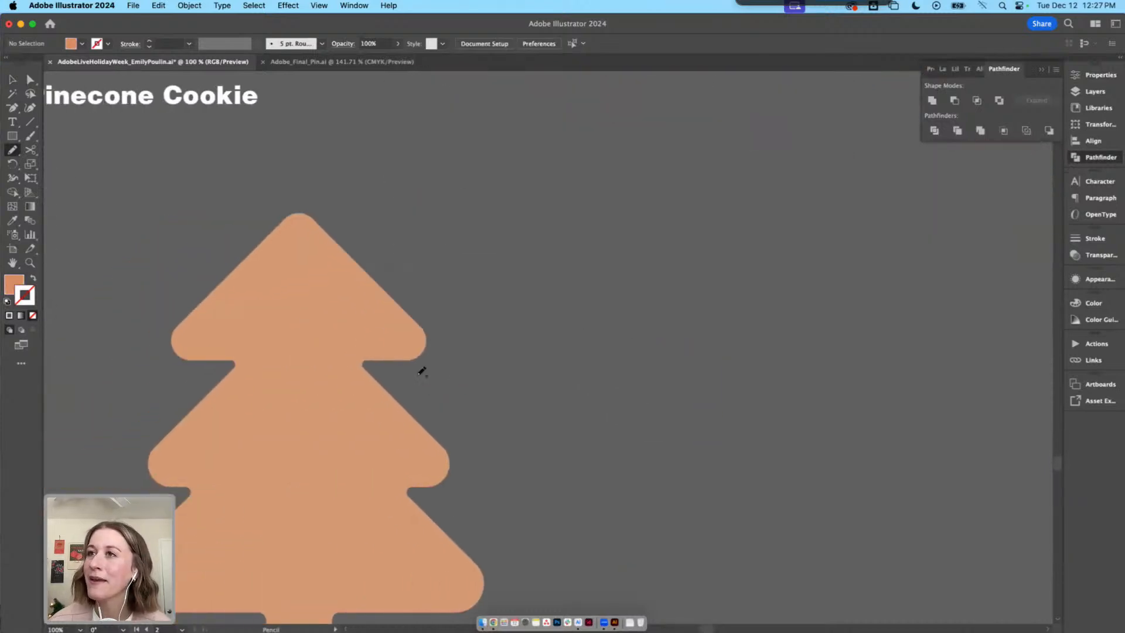
{"action": "key", "text": "v"}
{"action": "left_click", "coordinate": [367, 306]}
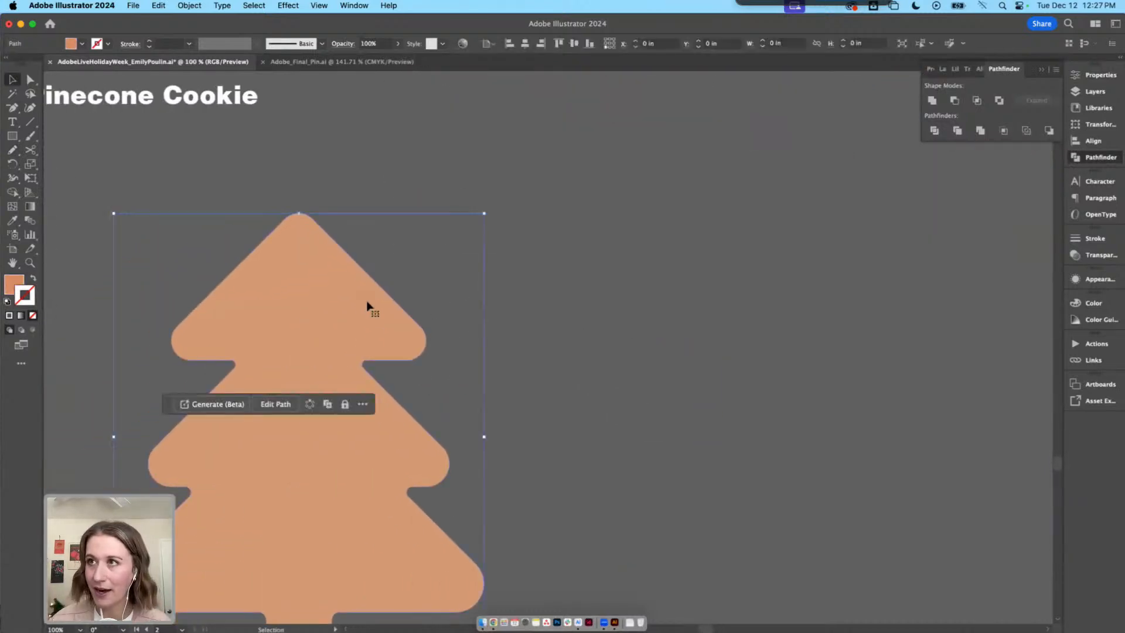
{"action": "left_click", "coordinate": [189, 6]}
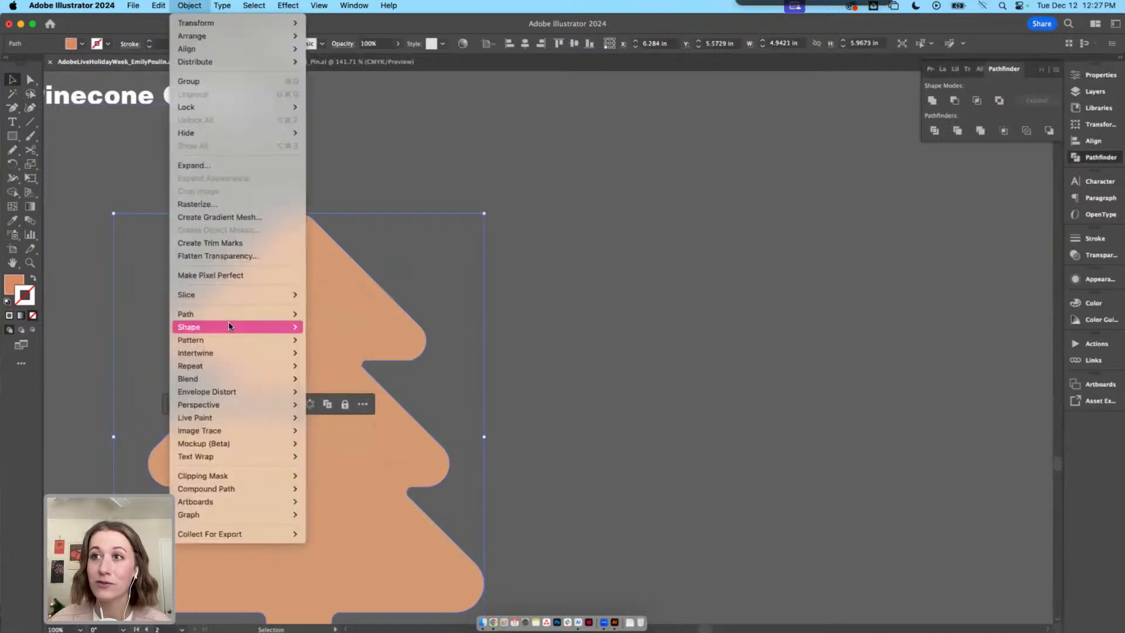
{"action": "mouse_move", "coordinate": [231, 314]}
{"action": "left_click", "coordinate": [358, 360]}
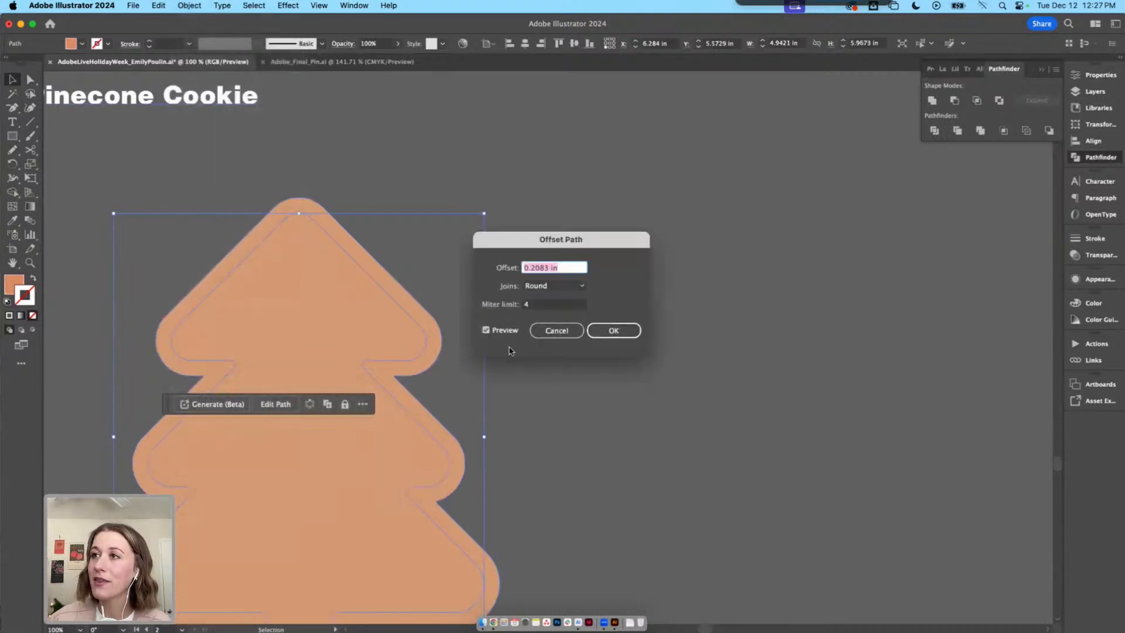
{"action": "type", "text": "-0.125"}
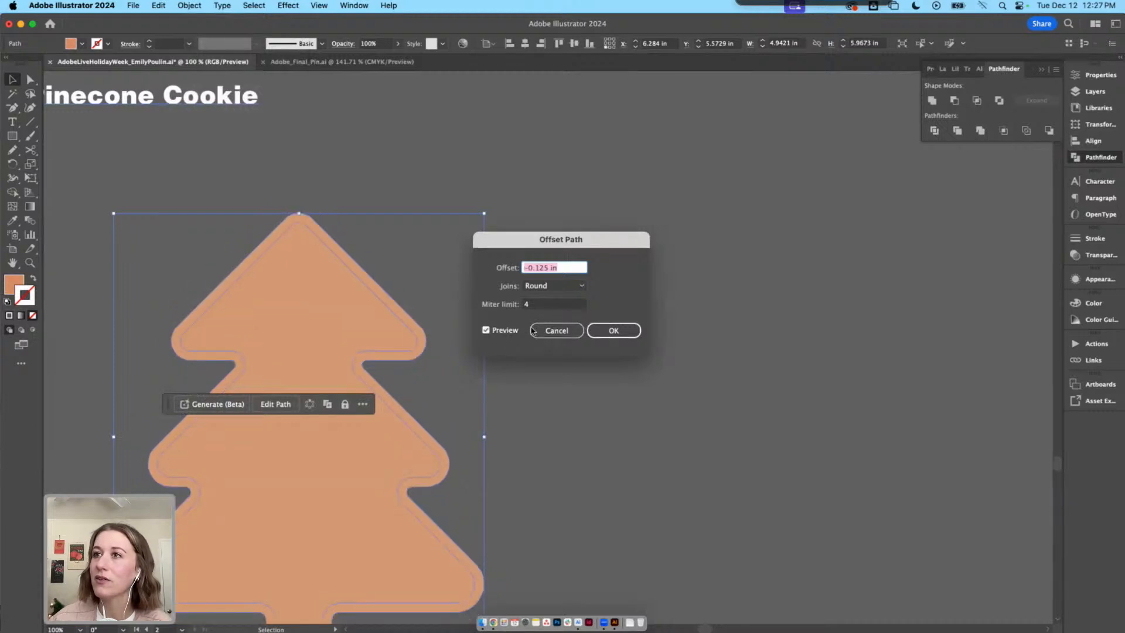
{"action": "left_click", "coordinate": [624, 331]}
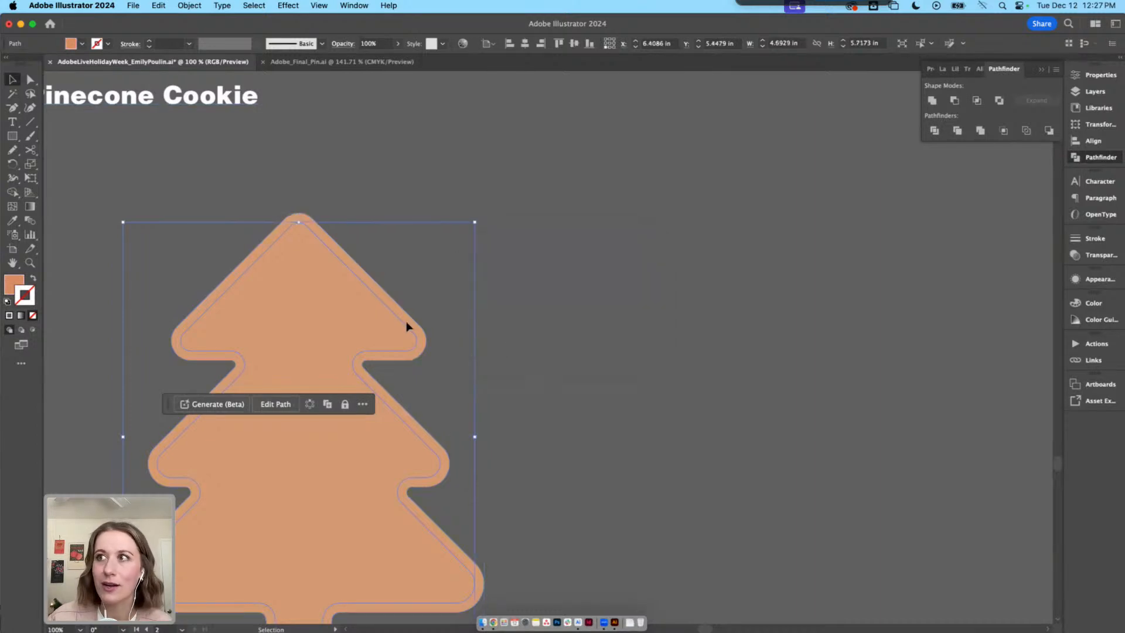
Fill the inner offset tree with the pink sampled from the snowflake's dot and remove its stroke
{"action": "left_click_drag", "start_coordinate": [79, 287], "coordinate": [351, 286]}
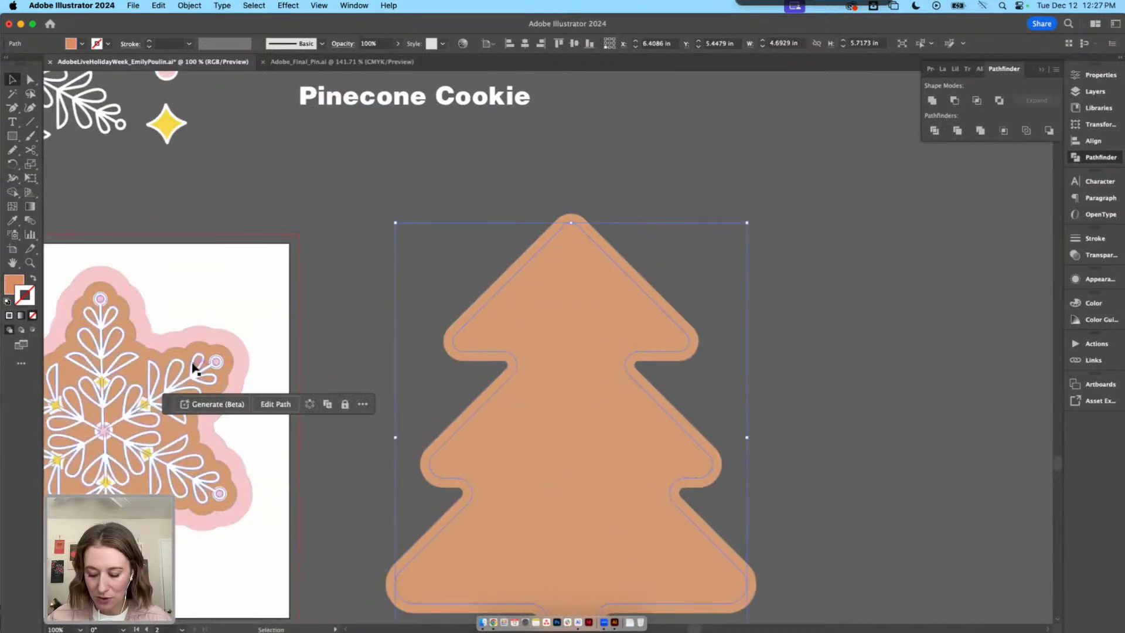
{"action": "key", "text": "i"}
{"action": "left_click", "coordinate": [217, 361]}
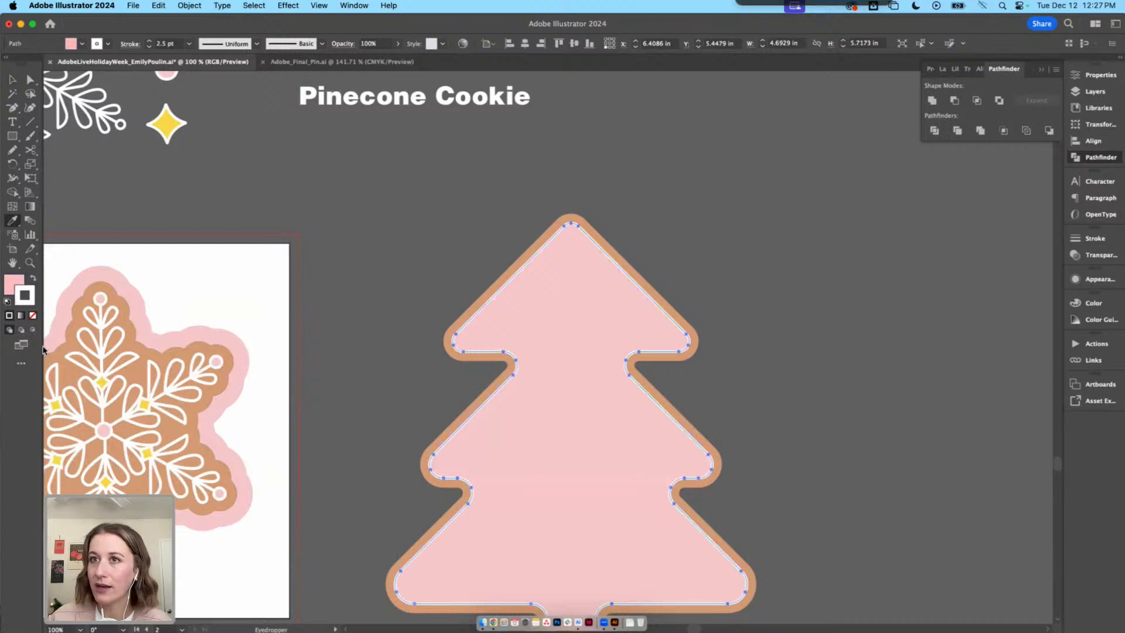
{"action": "left_click", "coordinate": [33, 315]}
{"action": "key", "text": "v"}
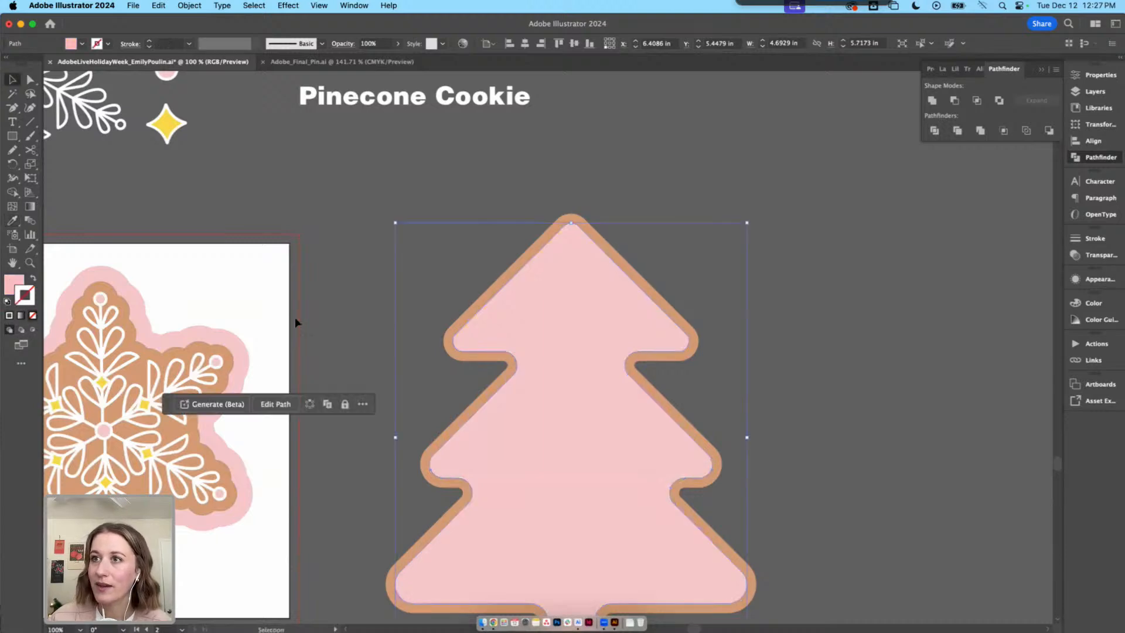
{"action": "left_click", "coordinate": [372, 319]}
{"action": "left_click_drag", "start_coordinate": [381, 320], "coordinate": [283, 280]}
Give the inner offset tree a white (ffffff) stroke and no fill
{"action": "left_click", "coordinate": [436, 283]}
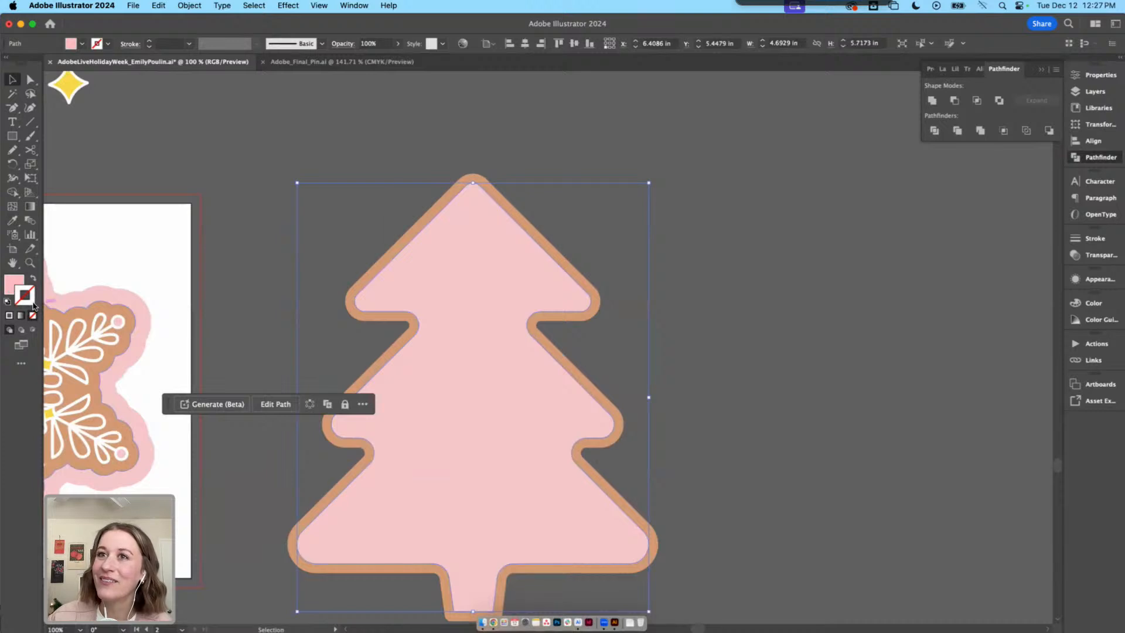
{"action": "double_click", "coordinate": [24, 295]}
{"action": "type", "text": "ffffff"}
{"action": "left_click", "coordinate": [674, 229]}
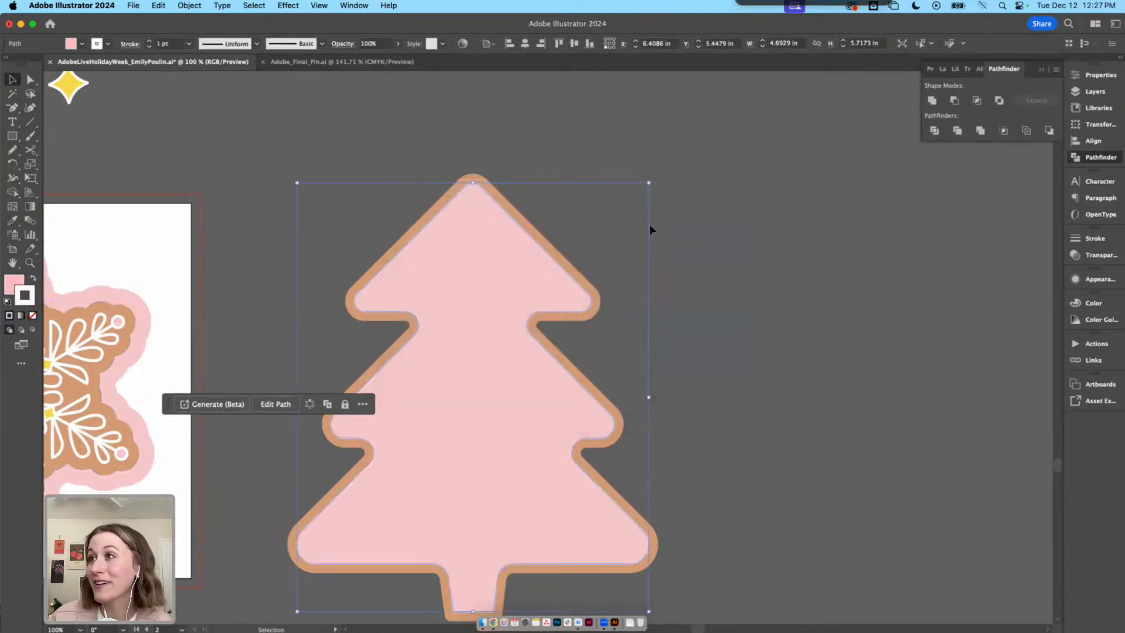
{"action": "left_click", "coordinate": [14, 284]}
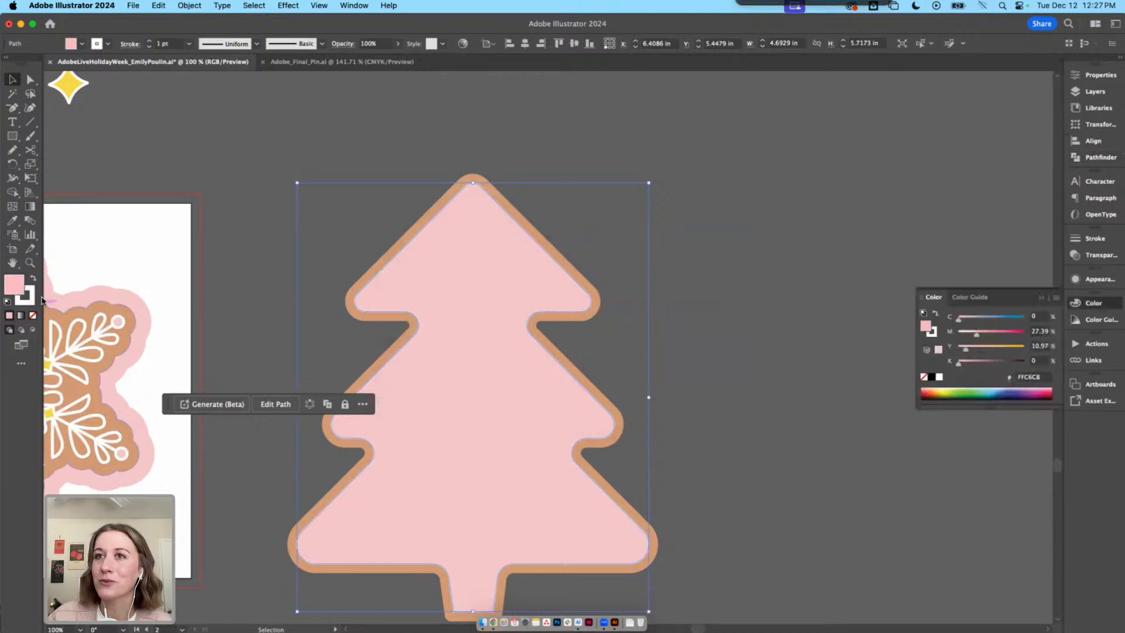
{"action": "left_click", "coordinate": [33, 317]}
{"action": "left_click", "coordinate": [284, 209]}
Set the white inner tree outline's stroke weight to 3 pt
{"action": "left_click", "coordinate": [455, 200]}
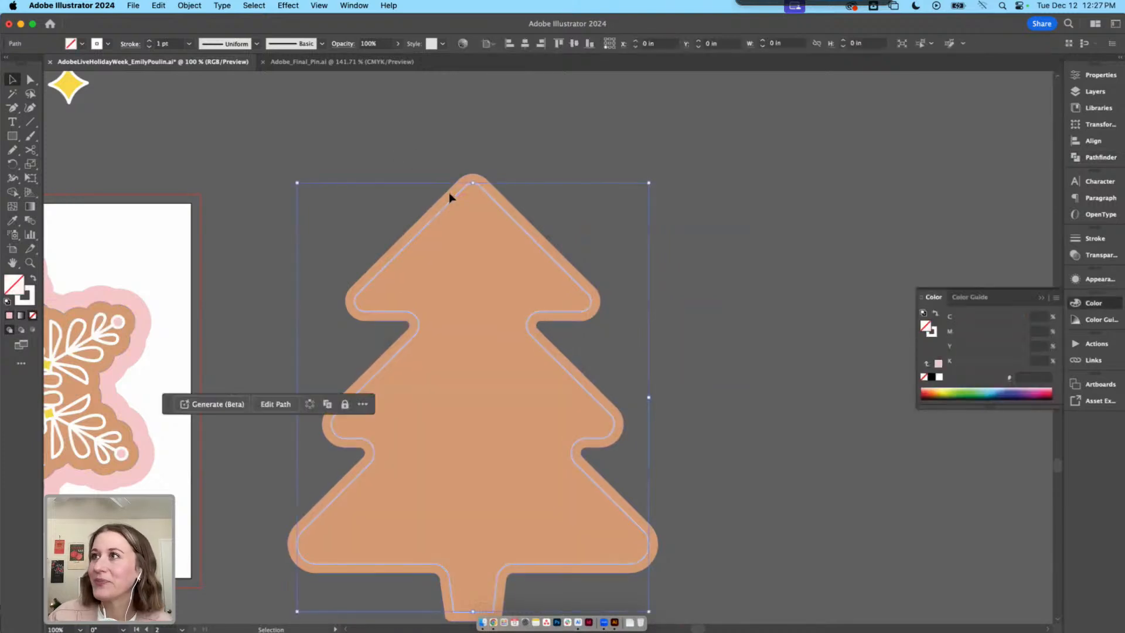
{"action": "double_click", "coordinate": [150, 41]}
{"action": "left_click", "coordinate": [311, 151]}
{"action": "scroll", "coordinate": [393, 166], "scroll_direction": "right", "scroll_amount": 4}
{"action": "scroll", "coordinate": [394, 166], "scroll_direction": "down", "scroll_amount": 1}
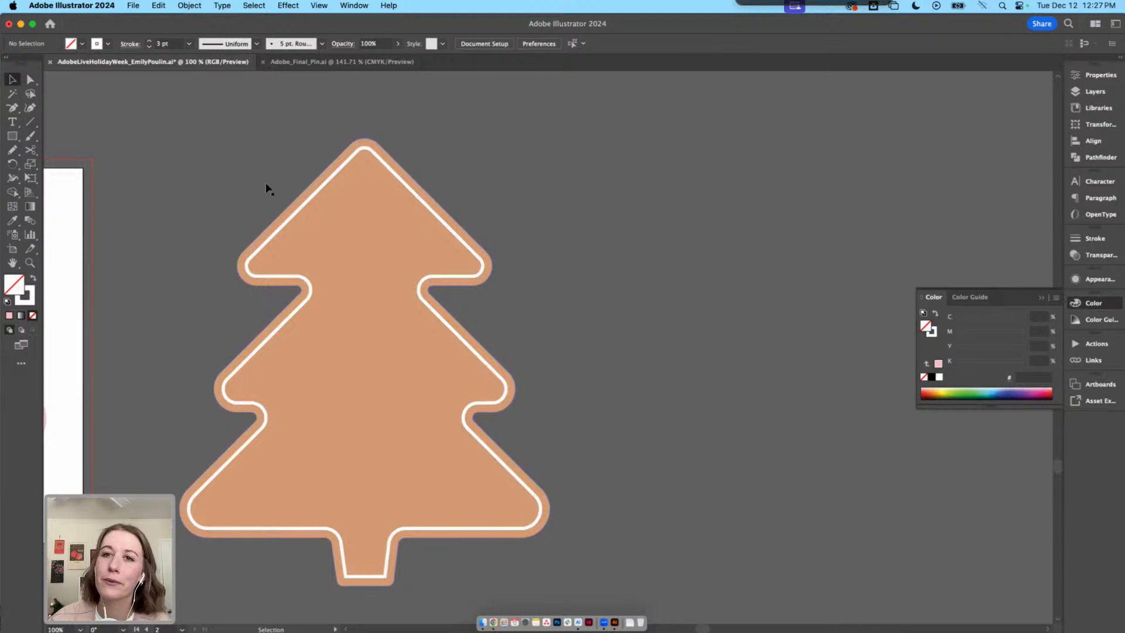
Turn on Draw Inside for the white inner tree outline, with the Pencil tool active
{"action": "left_click", "coordinate": [11, 151]}
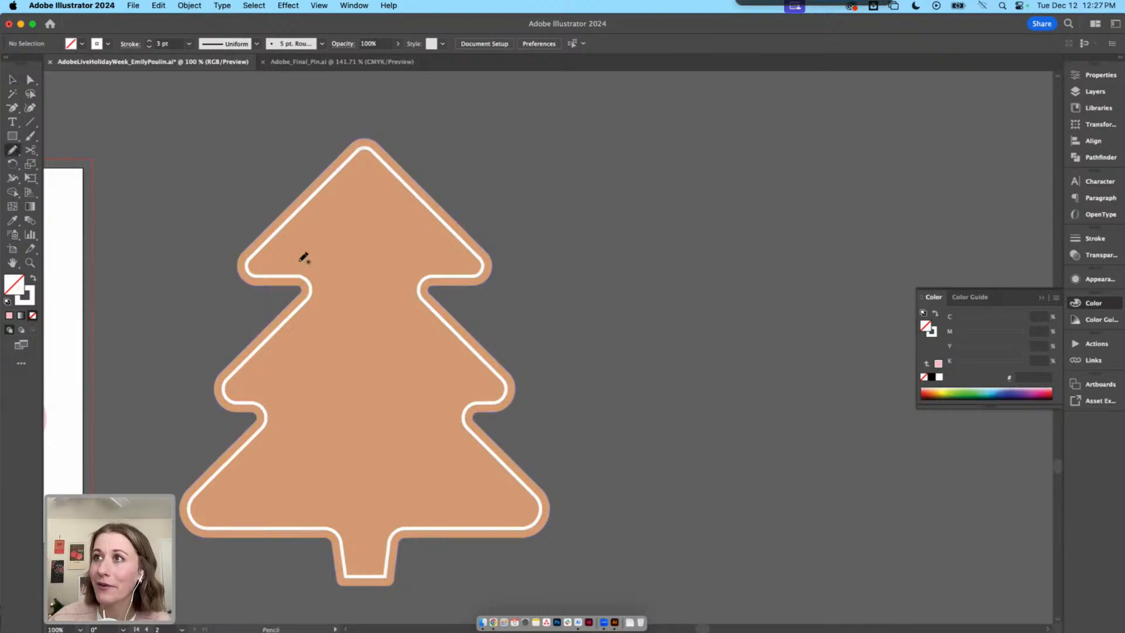
{"action": "key", "text": "v"}
{"action": "left_click", "coordinate": [304, 208]}
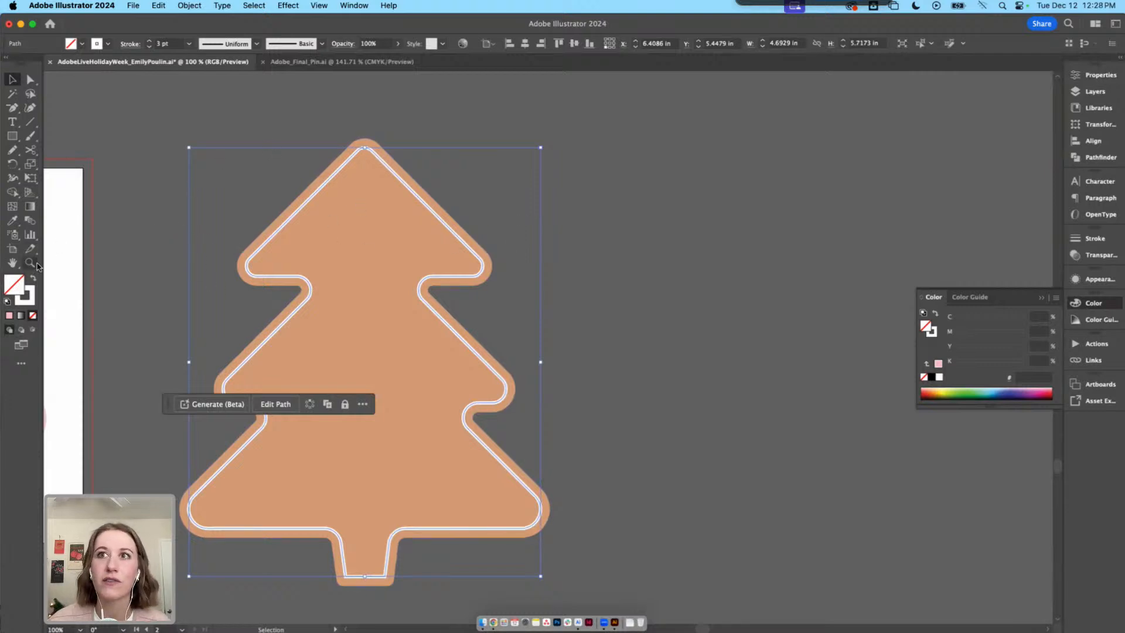
{"action": "left_click", "coordinate": [11, 150]}
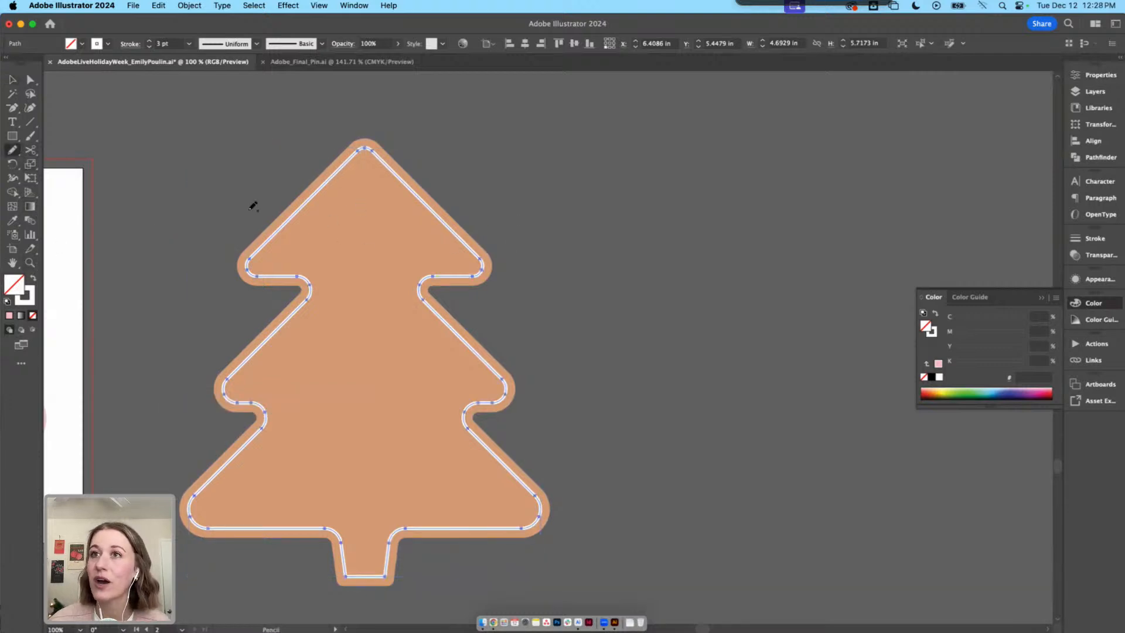
{"action": "left_click", "coordinate": [33, 330]}
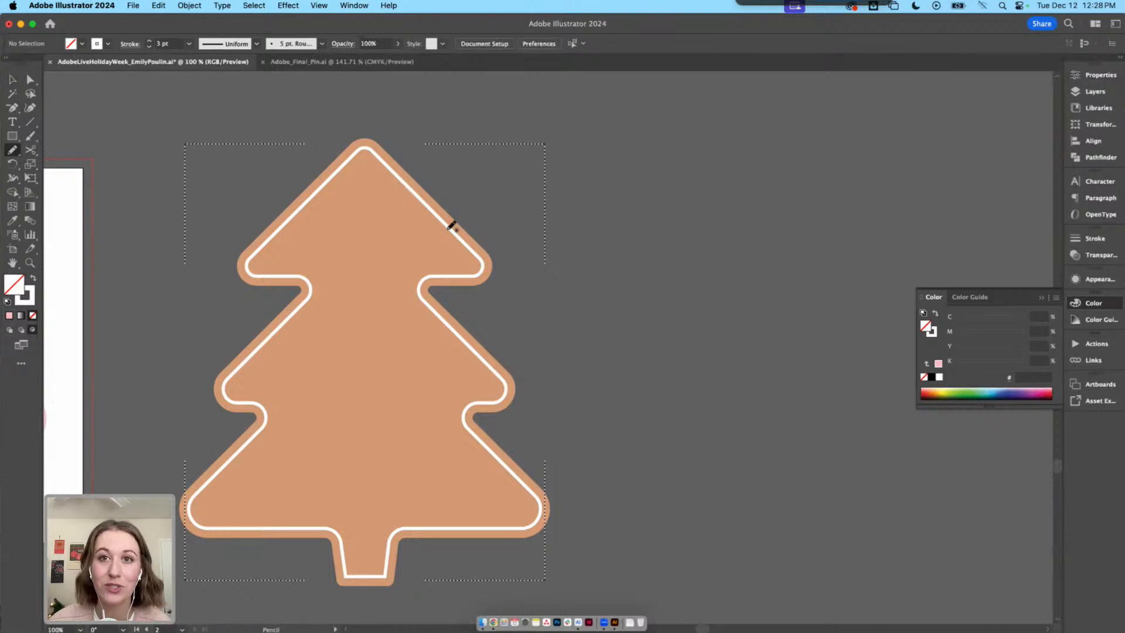
{"action": "left_click_drag", "start_coordinate": [329, 177], "coordinate": [408, 176]}
{"action": "mouse_move", "coordinate": [303, 199]}
{"action": "left_mouse_down"}
{"action": "mouse_move", "coordinate": [339, 209]}
{"action": "mouse_move", "coordinate": [428, 199]}
{"action": "left_mouse_up"}
{"action": "left_click_drag", "start_coordinate": [246, 242], "coordinate": [699, 225]}
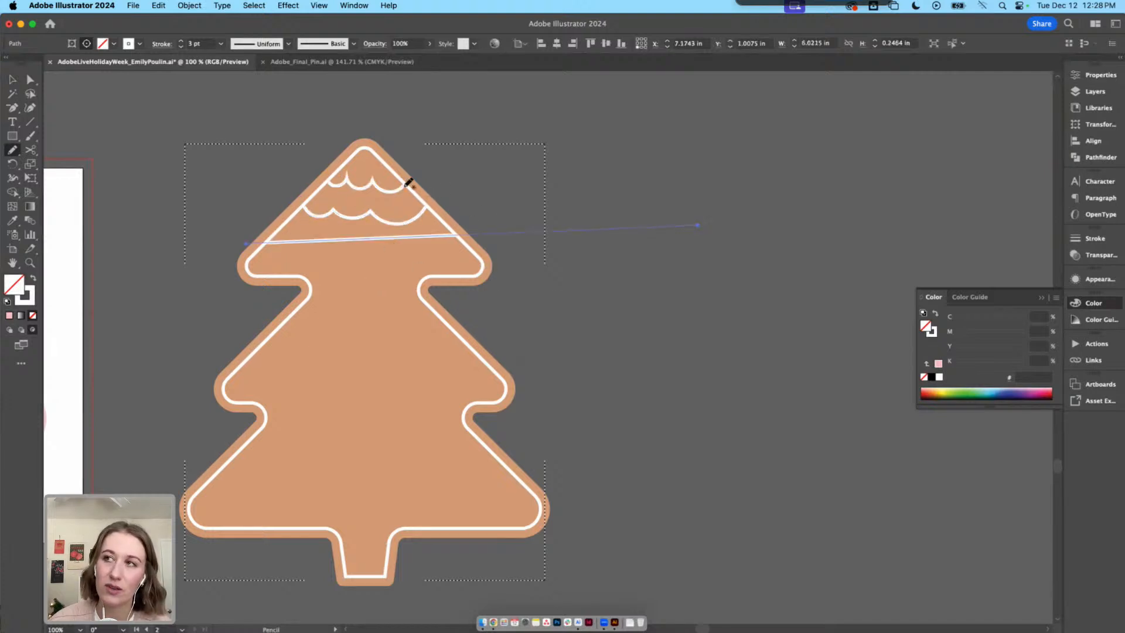
{"action": "key", "text": "cmd+z"}
{"action": "key", "text": "cmd+z"}
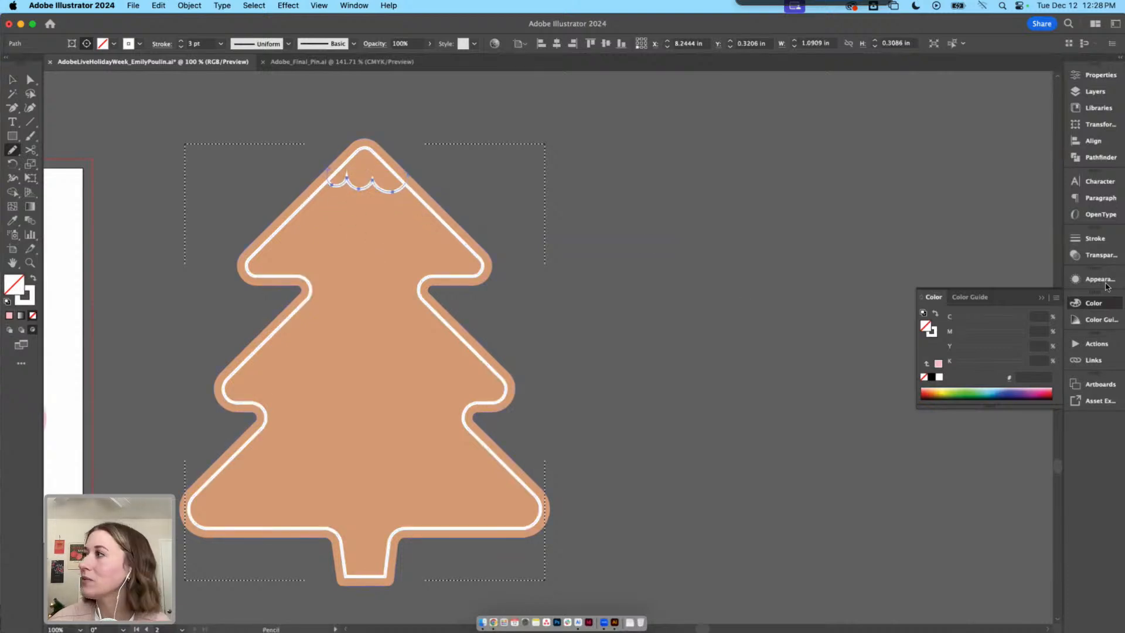
{"action": "key", "text": "v"}
{"action": "key", "text": "super+z"}
{"action": "mouse_move", "coordinate": [333, 171]}
{"action": "left_mouse_down"}
{"action": "mouse_move", "coordinate": [347, 187]}
{"action": "mouse_move", "coordinate": [393, 184]}
{"action": "mouse_move", "coordinate": [400, 174]}
{"action": "left_mouse_up"}
{"action": "key", "text": "super+z"}
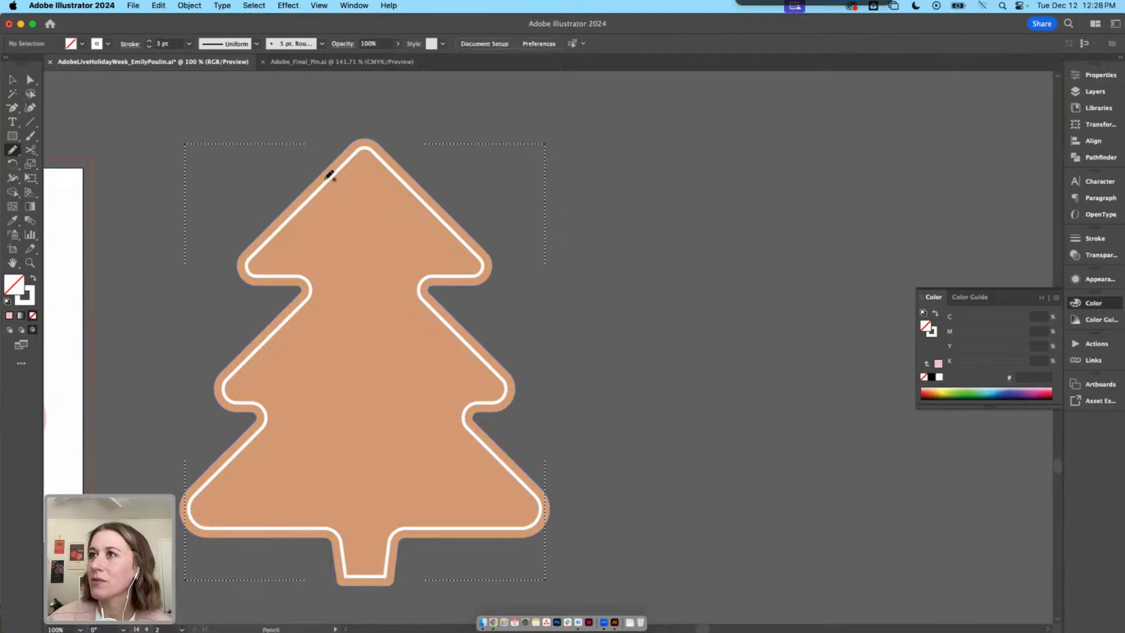
{"action": "mouse_move", "coordinate": [326, 178]}
{"action": "left_mouse_down"}
{"action": "mouse_move", "coordinate": [354, 198]}
{"action": "mouse_move", "coordinate": [416, 177]}
{"action": "left_mouse_up"}
{"action": "key", "text": "super+z"}
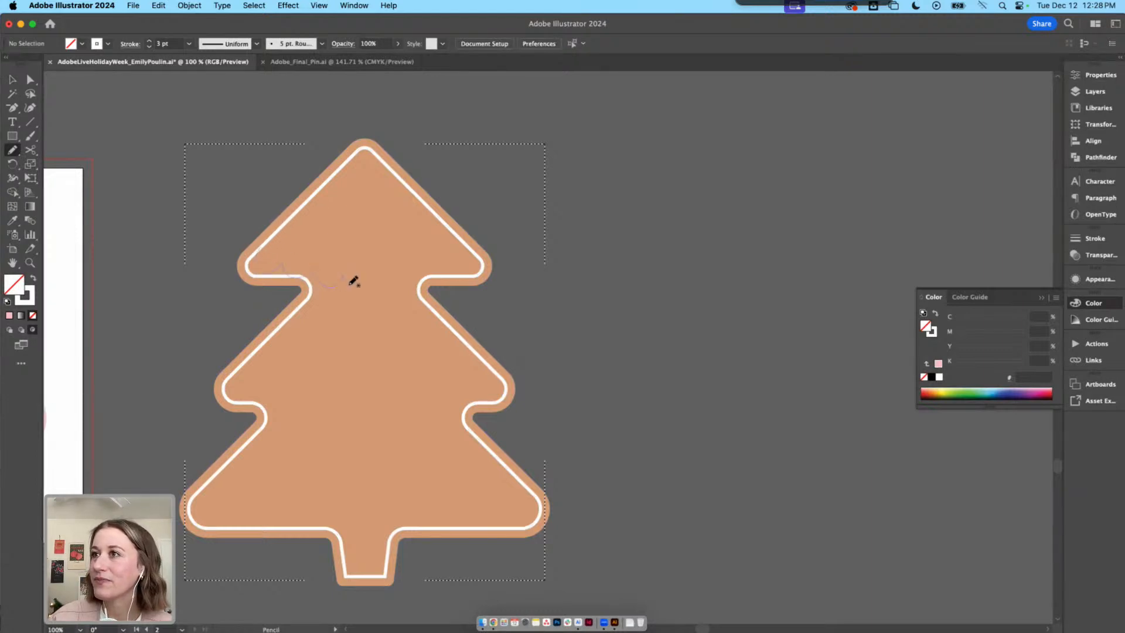
Draw a scalloped line about 3 in wide across the lower part of the top tier and give its stroke round caps and round joins
{"action": "mouse_move", "coordinate": [470, 265]}
{"action": "left_mouse_down"}
{"action": "mouse_move", "coordinate": [481, 247]}
{"action": "mouse_move", "coordinate": [458, 259]}
{"action": "left_mouse_up"}
{"action": "key", "text": "v"}
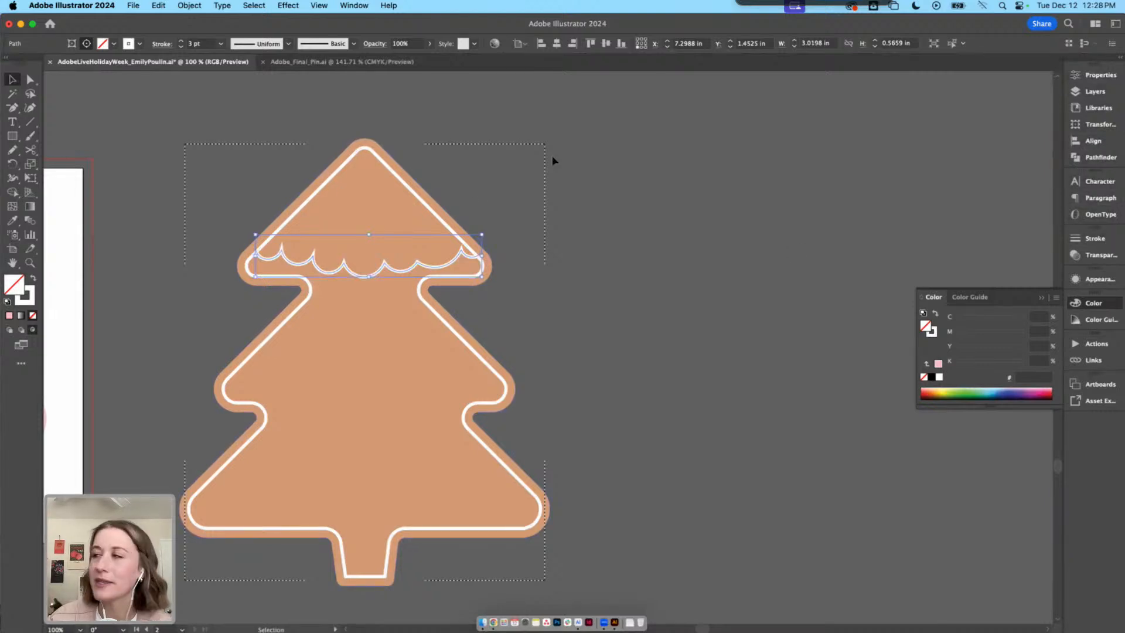
{"action": "left_click", "coordinate": [1094, 238]}
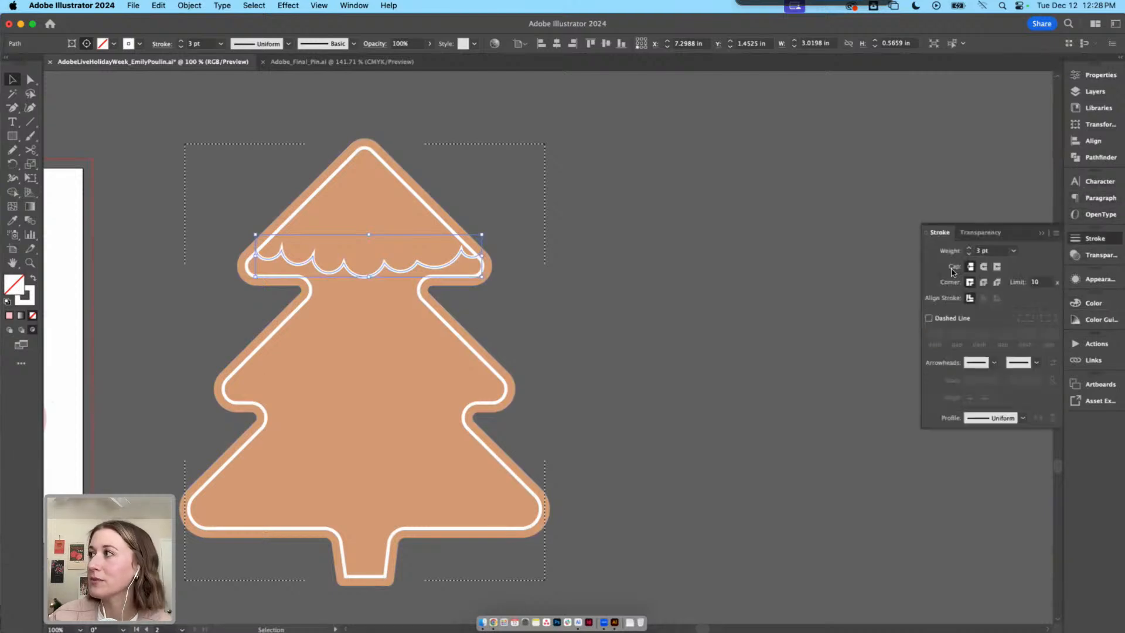
{"action": "left_click", "coordinate": [984, 266]}
{"action": "left_click", "coordinate": [983, 282]}
{"action": "left_click", "coordinate": [726, 229]}
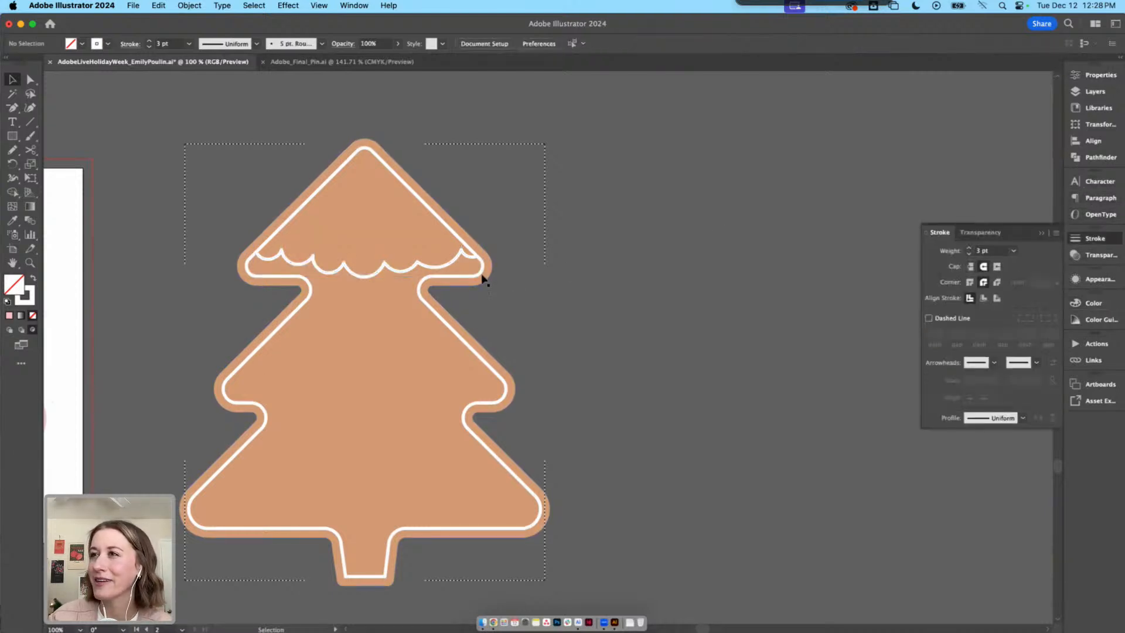
Isolate the clip group of the white tree outline and nudge the top tier's scalloped line slightly upward
{"action": "double_click", "coordinate": [437, 270]}
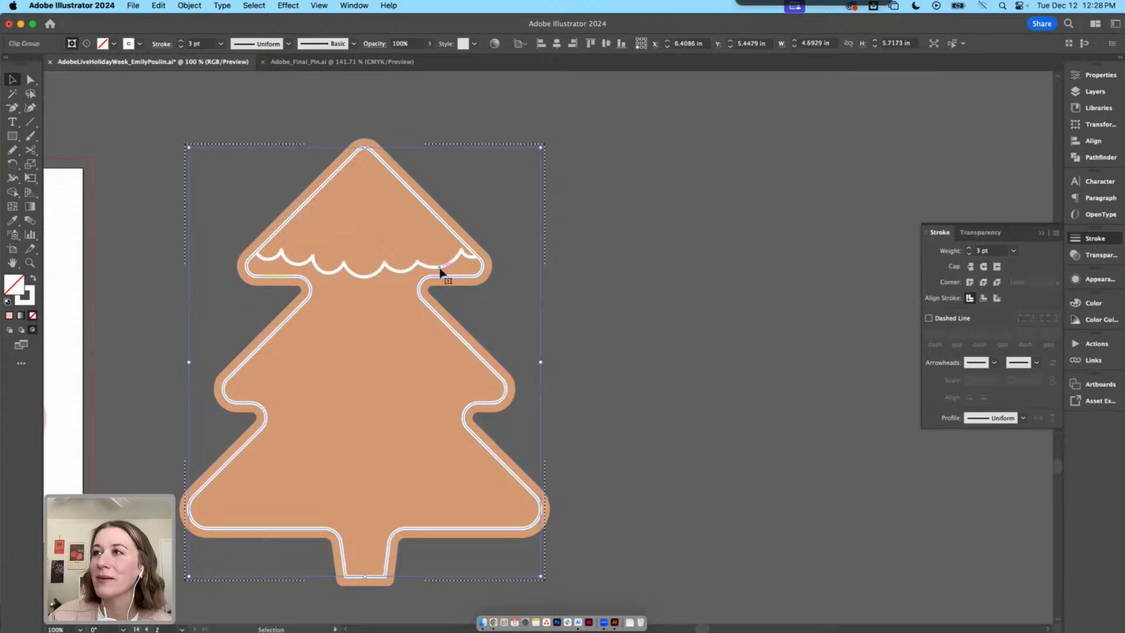
{"action": "double_click", "coordinate": [544, 270]}
{"action": "left_click", "coordinate": [468, 257]}
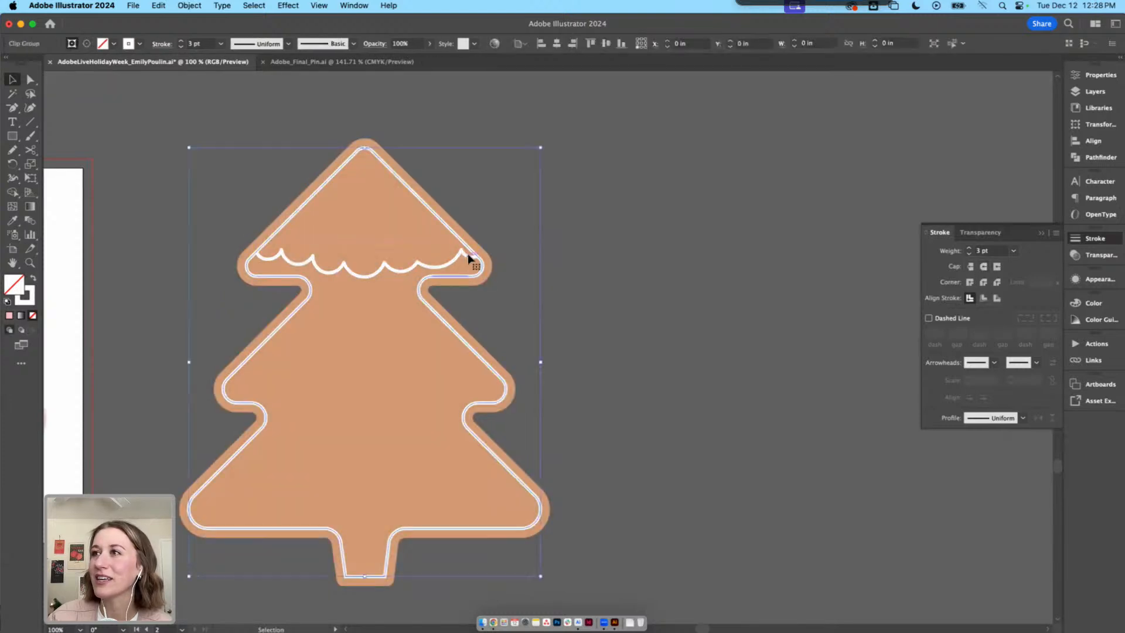
{"action": "double_click", "coordinate": [286, 286]}
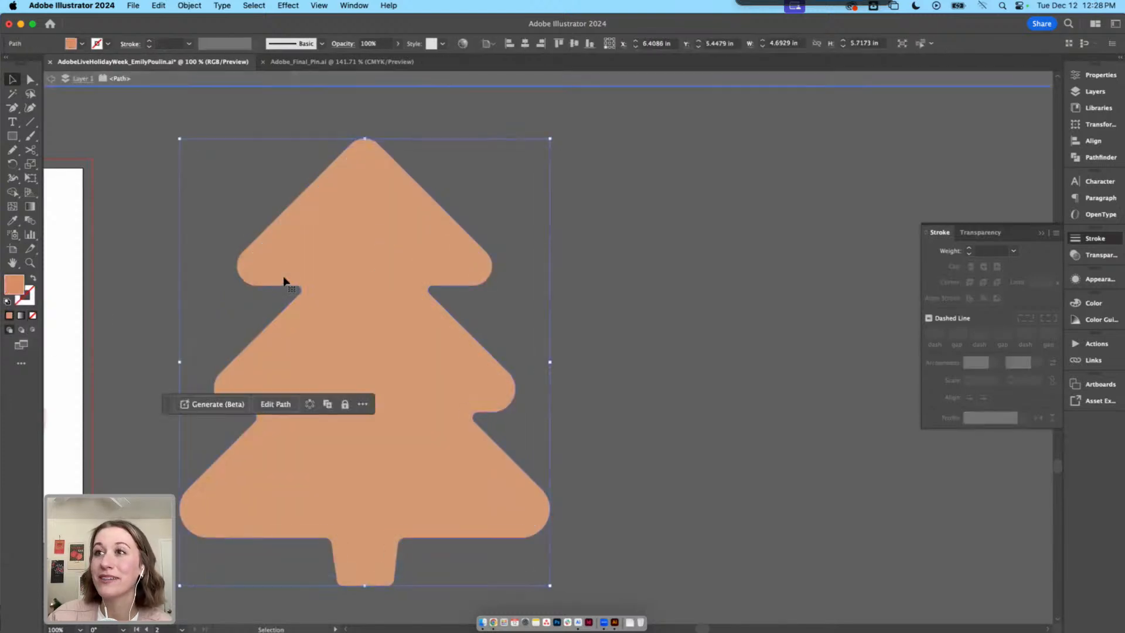
{"action": "double_click", "coordinate": [163, 251]}
{"action": "left_click", "coordinate": [264, 280]}
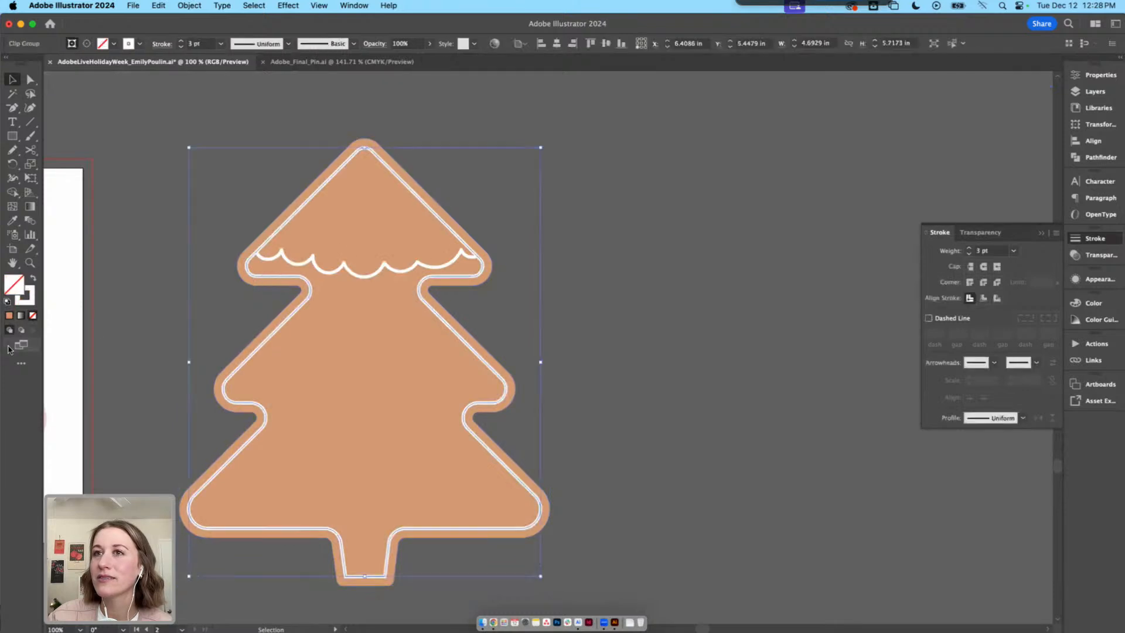
{"action": "double_click", "coordinate": [261, 278]}
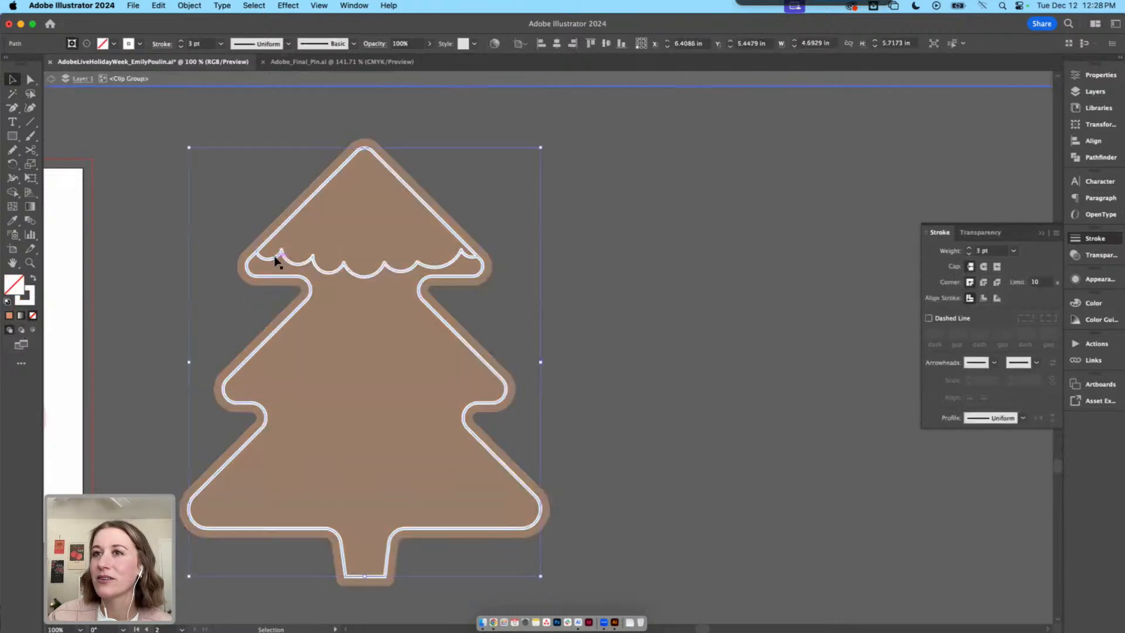
{"action": "left_click", "coordinate": [274, 252]}
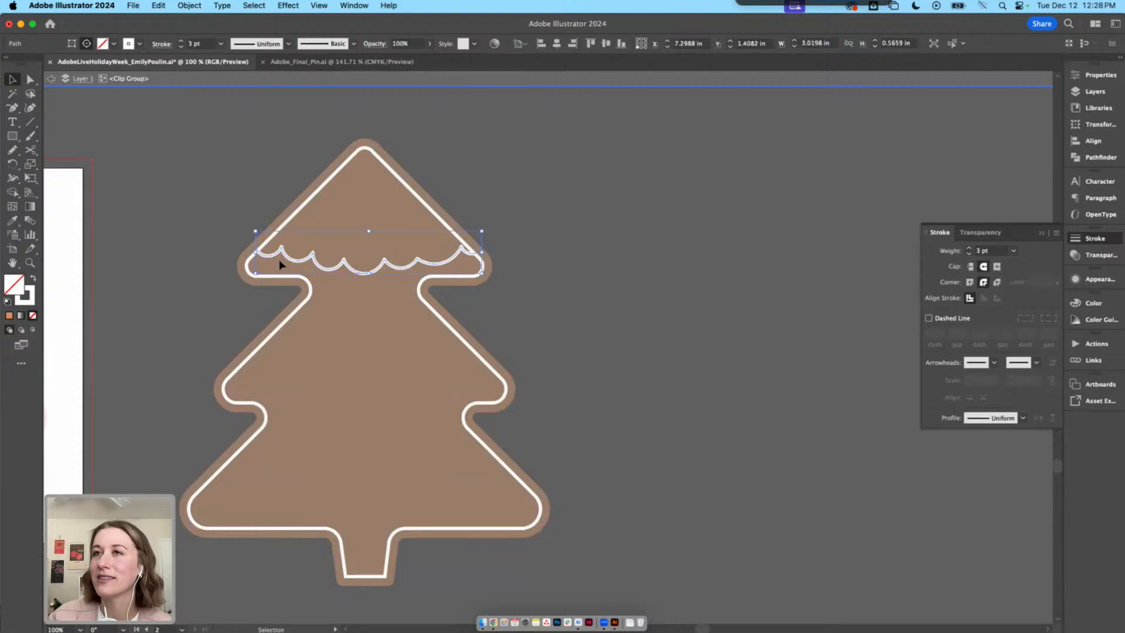
{"action": "scroll", "coordinate": [277, 267], "scroll_direction": "down", "scroll_amount": 1}
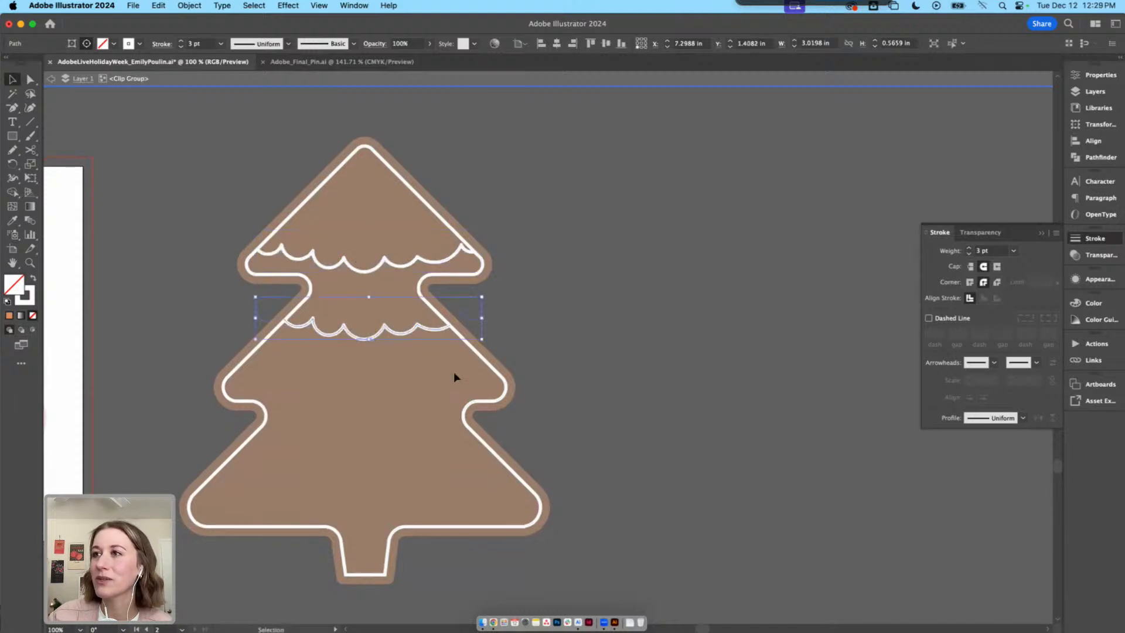
{"action": "key", "text": "a"}
{"action": "key", "text": "n"}
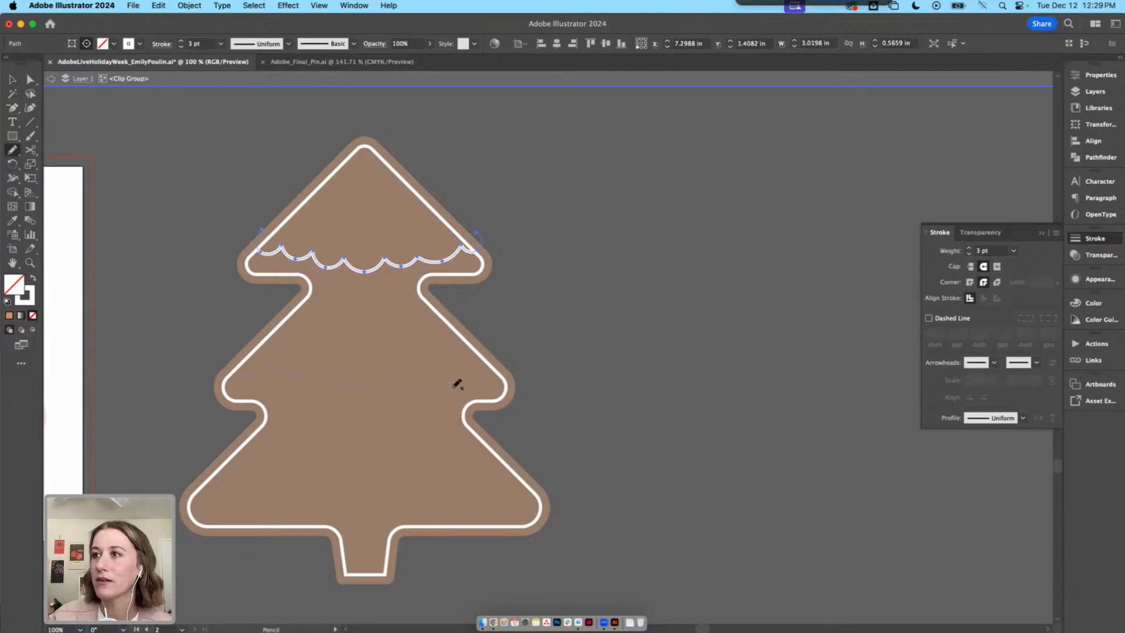
{"action": "left_click_drag", "start_coordinate": [455, 387], "coordinate": [507, 369]}
{"action": "key", "text": "super+z"}
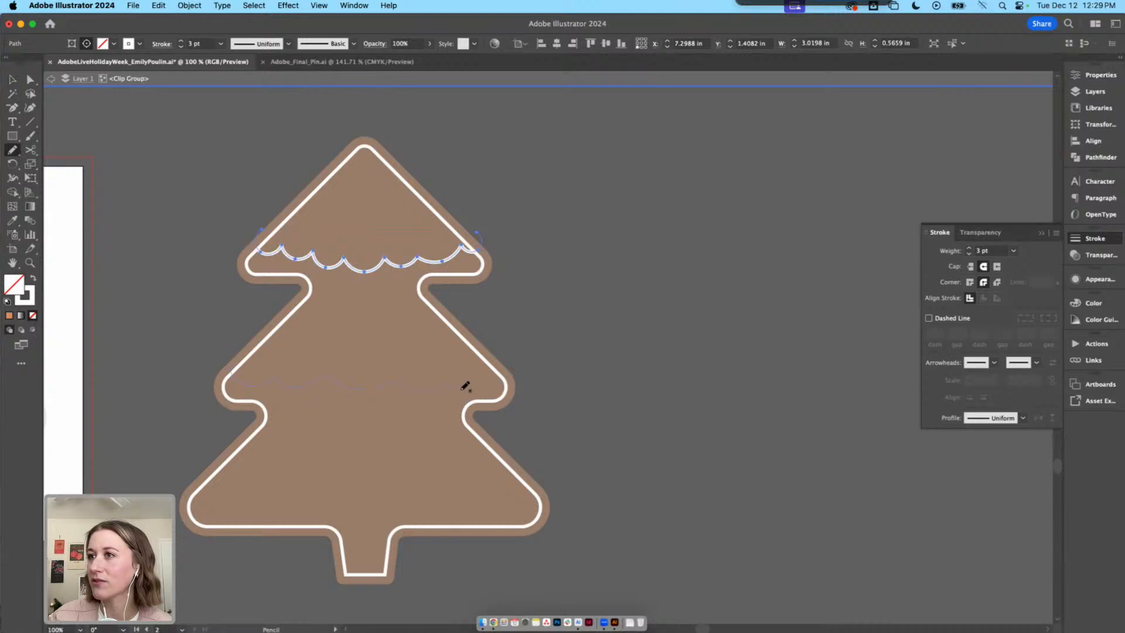
{"action": "left_click_drag", "start_coordinate": [466, 387], "coordinate": [511, 368]}
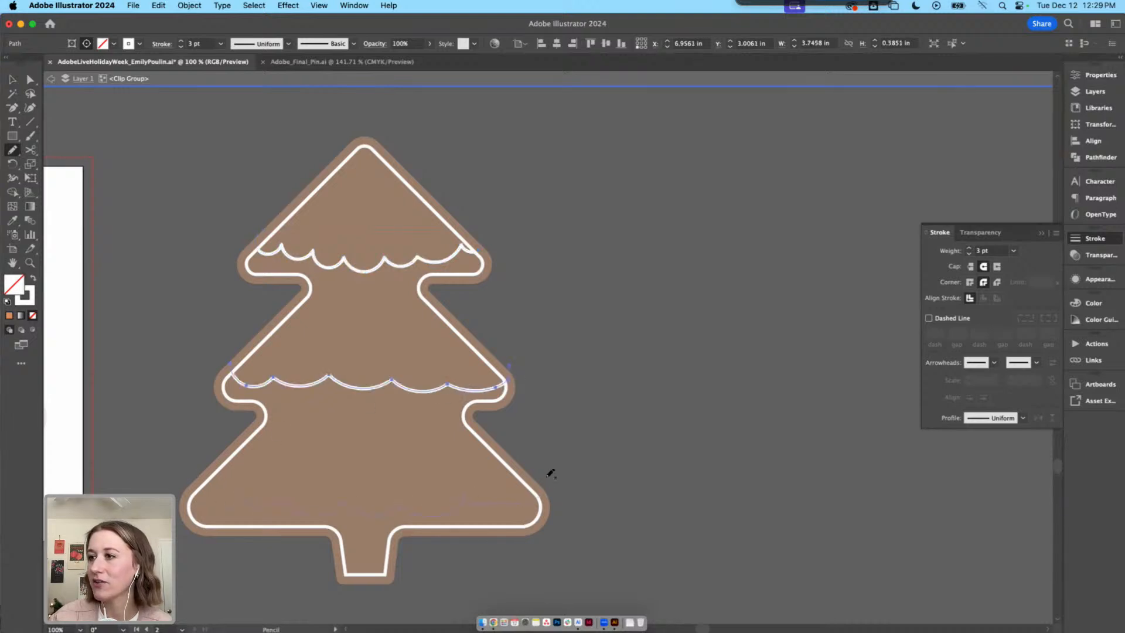
{"action": "left_click_drag", "start_coordinate": [551, 473], "coordinate": [544, 480]}
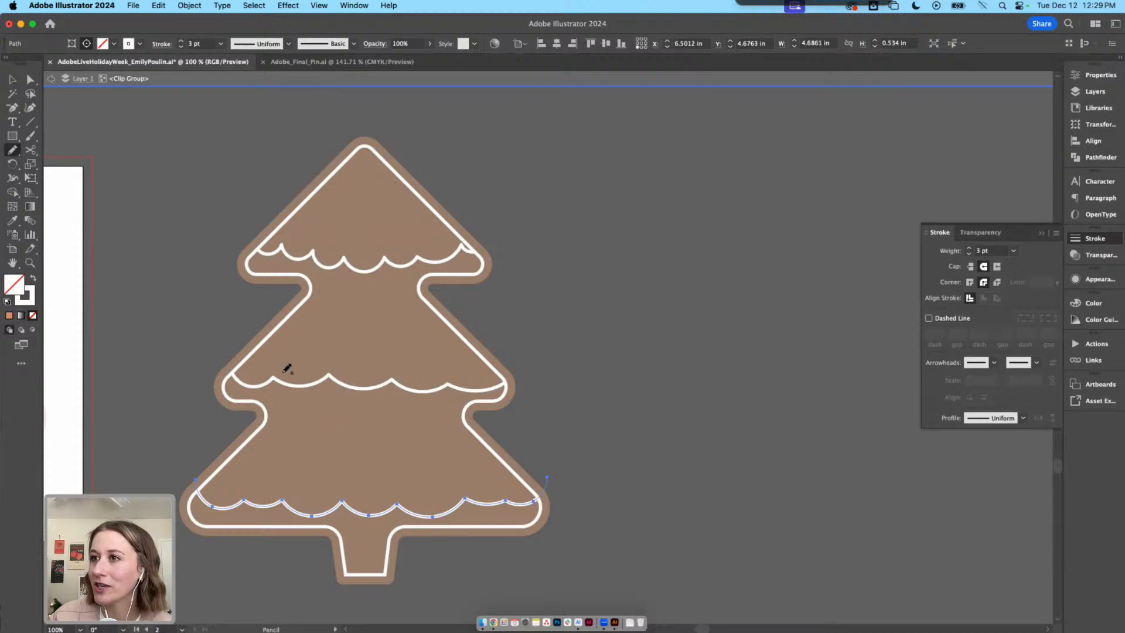
{"action": "key", "text": "cmd+z"}
{"action": "key", "text": "cmd+z"}
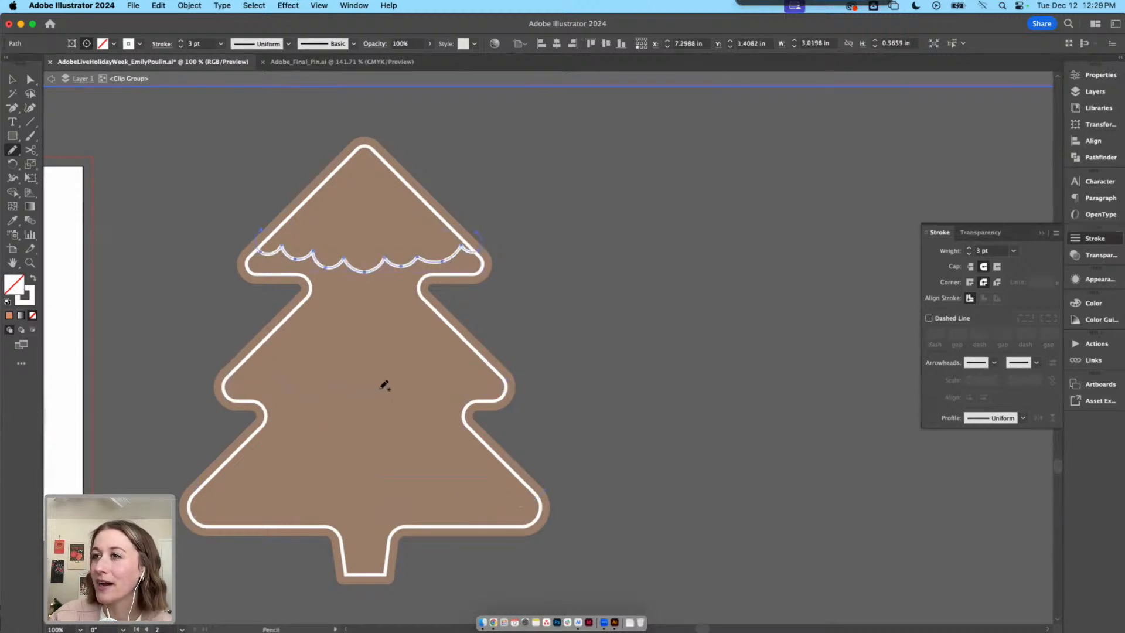
Draw a scalloped line about 4 in wide across the lower part of the middle tier, then raise and narrow it to meet the outline's sides
{"action": "key", "text": "cmd+shift+z"}
{"action": "key", "text": "v"}
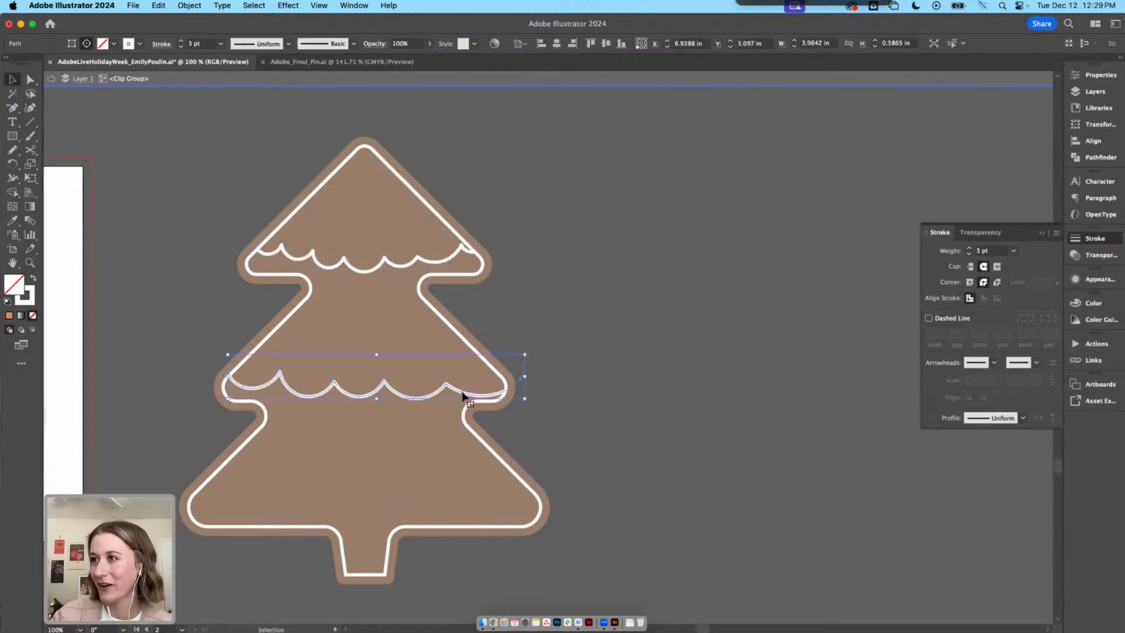
{"action": "left_click_drag", "start_coordinate": [529, 368], "coordinate": [496, 367]}
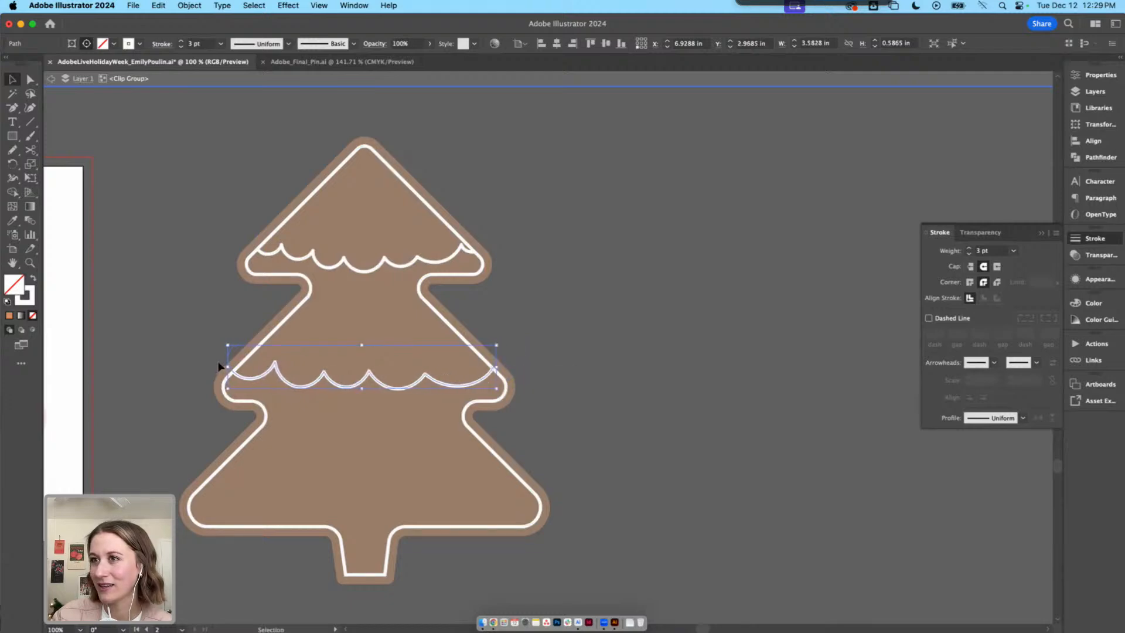
{"action": "left_click_drag", "start_coordinate": [228, 366], "coordinate": [242, 368]}
{"action": "left_click", "coordinate": [580, 374]}
{"action": "scroll", "coordinate": [577, 372], "scroll_direction": "down", "scroll_amount": 1}
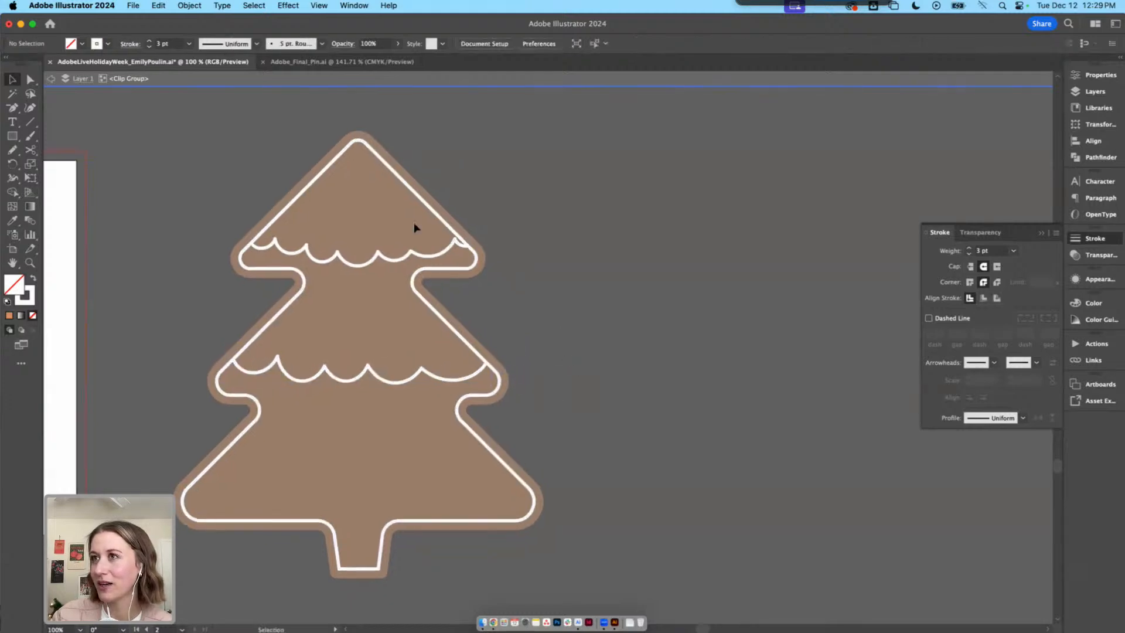
Widen the top tier's scalloped line to about 3.4 in and reposition it so both ends meet the white outline
{"action": "left_click", "coordinate": [460, 241]}
{"action": "mouse_move", "coordinate": [472, 244]}
{"action": "left_mouse_down"}
{"action": "mouse_move", "coordinate": [504, 246]}
{"action": "mouse_move", "coordinate": [438, 253]}
{"action": "left_mouse_up"}
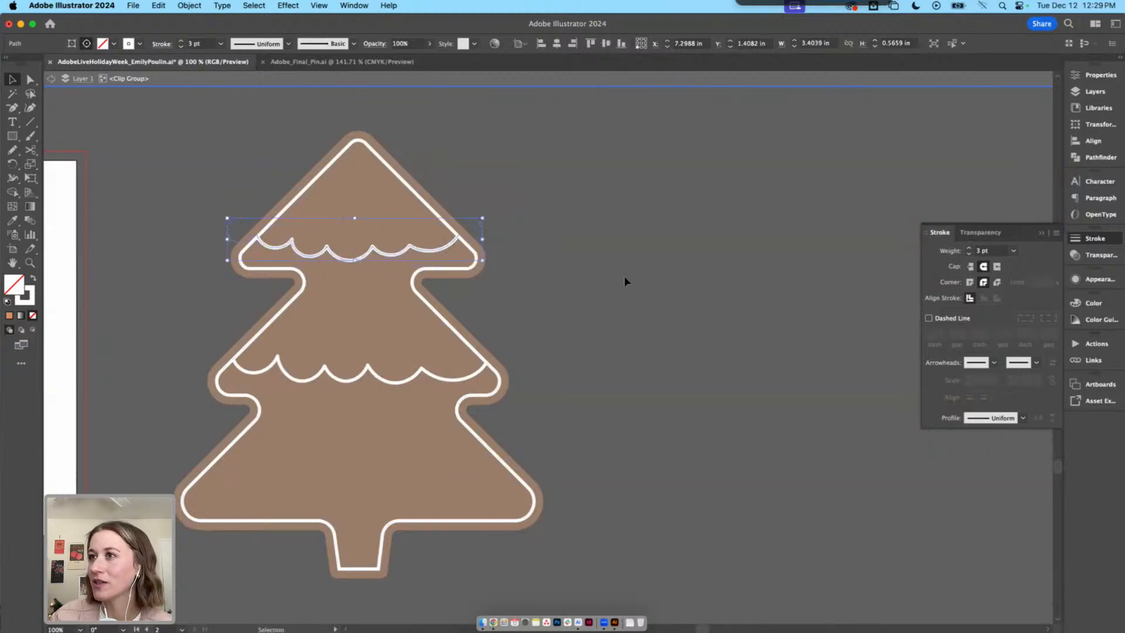
Draw a scalloped line about 4.5 in wide across the lower part of the bottom tier with the Pencil tool
{"action": "left_click", "coordinate": [12, 150]}
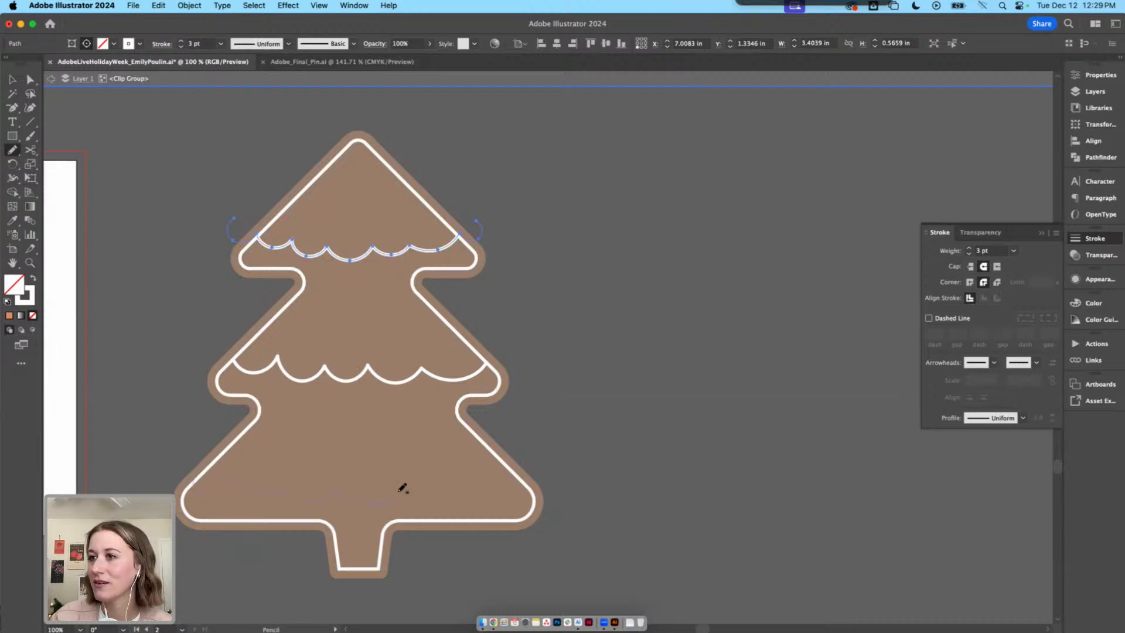
{"action": "key", "text": "super+z"}
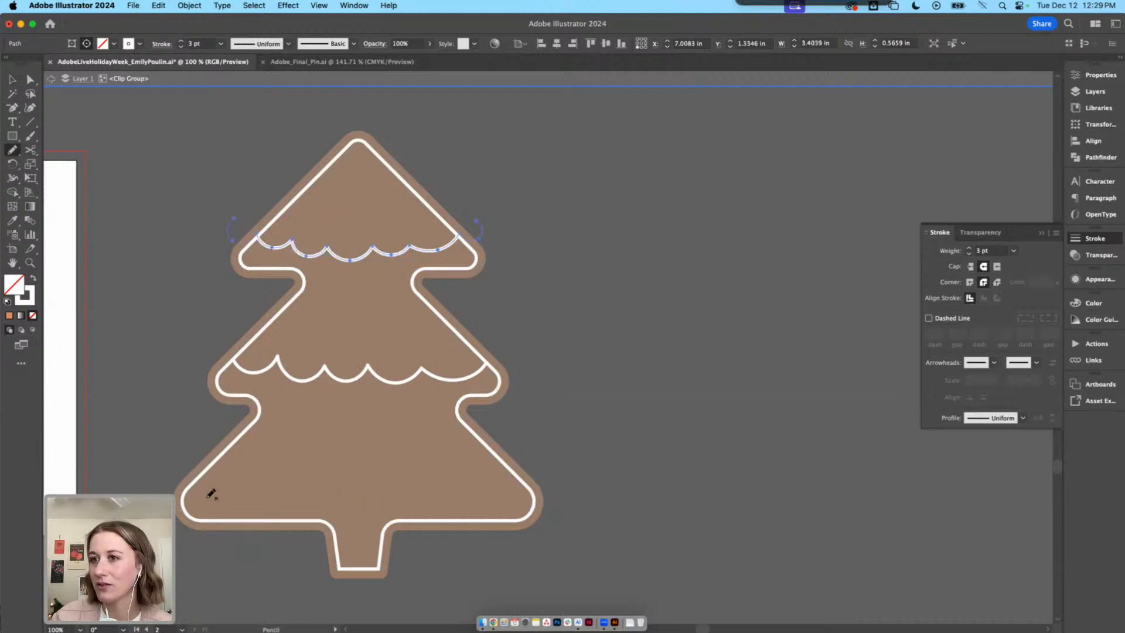
{"action": "left_click_drag", "start_coordinate": [406, 479], "coordinate": [406, 479]}
{"action": "key", "text": "super+z"}
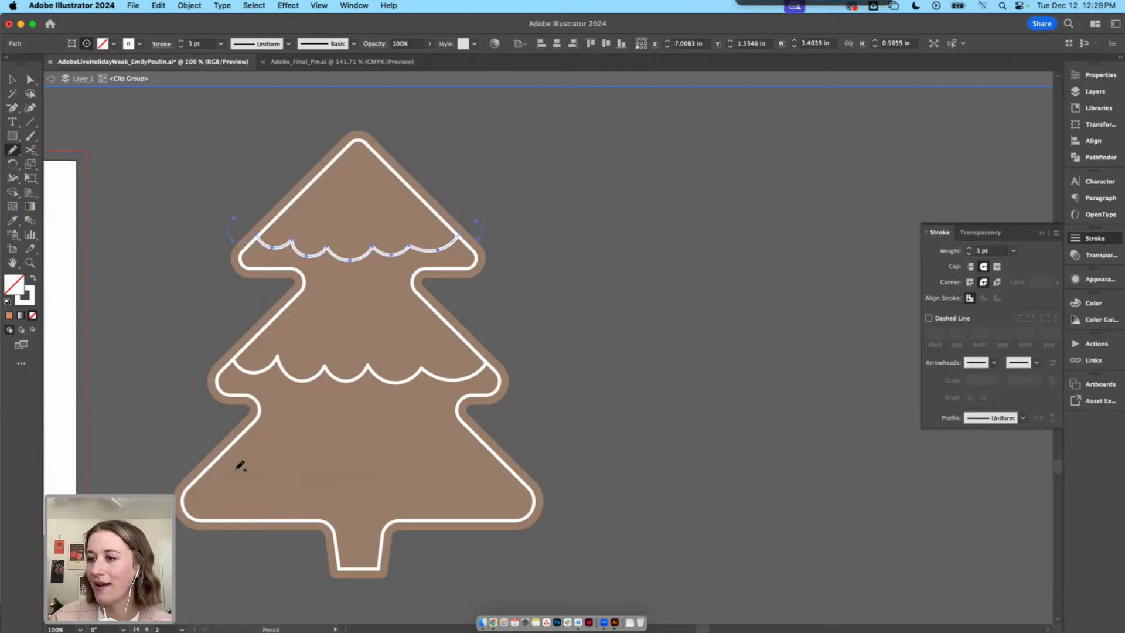
{"action": "key", "text": "super+minus"}
{"action": "left_click_drag", "start_coordinate": [503, 522], "coordinate": [440, 449]}
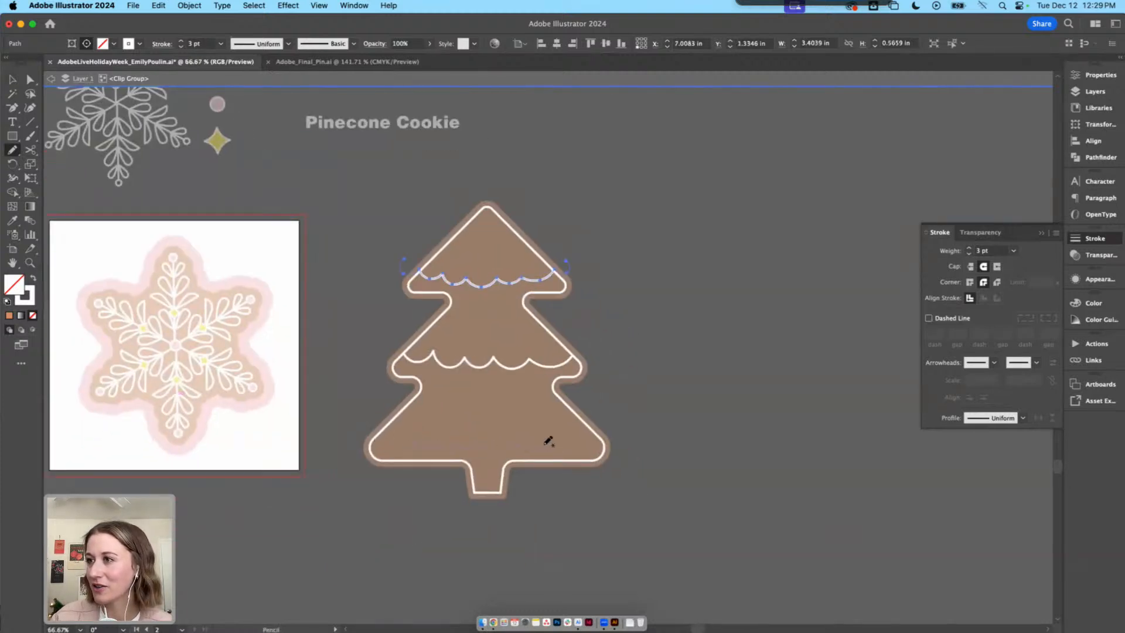
{"action": "left_click_drag", "start_coordinate": [590, 443], "coordinate": [601, 428]}
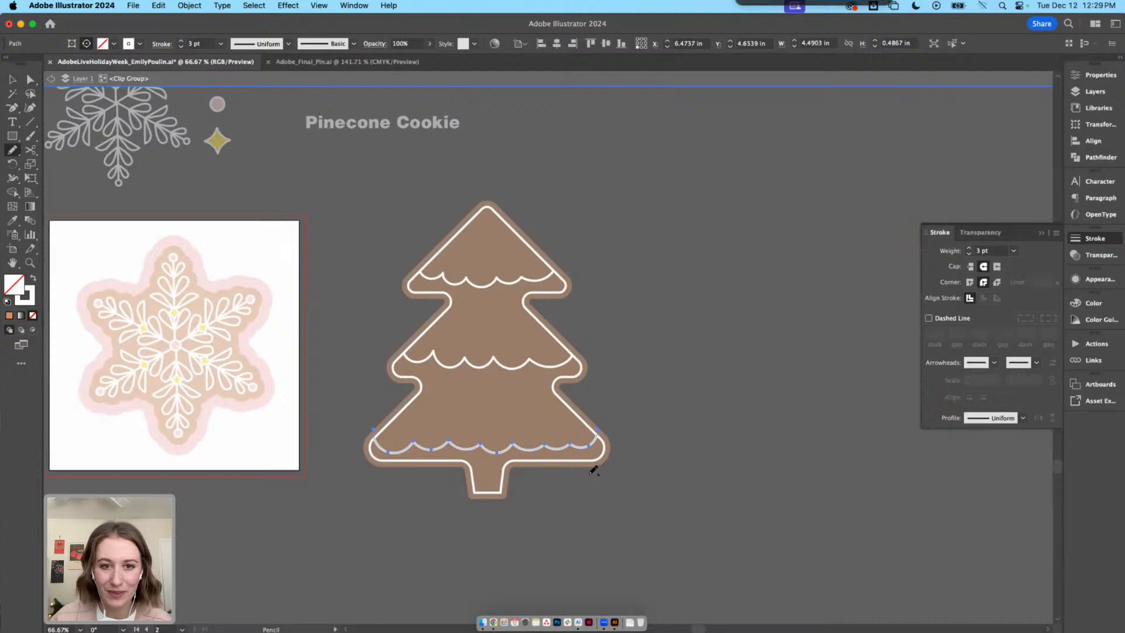
Move the bottom tier's scalloped line and stretch it to about 4.7 in wide to span the white outline
{"action": "key", "text": "super+plus"}
{"action": "key", "text": "v"}
{"action": "left_click_drag", "start_coordinate": [539, 417], "coordinate": [453, 518]}
{"action": "left_click_drag", "start_coordinate": [564, 452], "coordinate": [518, 466]}
{"action": "left_click_drag", "start_coordinate": [276, 454], "coordinate": [295, 468]}
Reshape the scallops at both ends of the bottom tier's line by moving their anchor points, raising the left end slightly
{"action": "key", "text": "a"}
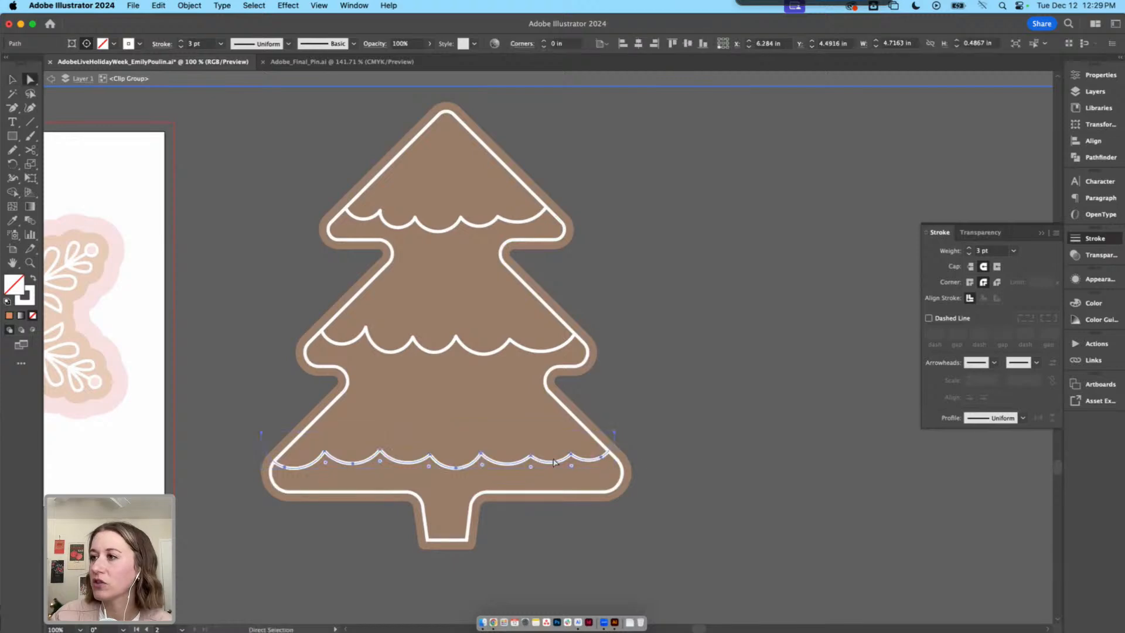
{"action": "left_click", "coordinate": [531, 457]}
{"action": "left_click_drag", "start_coordinate": [518, 467], "coordinate": [616, 460]}
{"action": "left_click", "coordinate": [637, 468]}
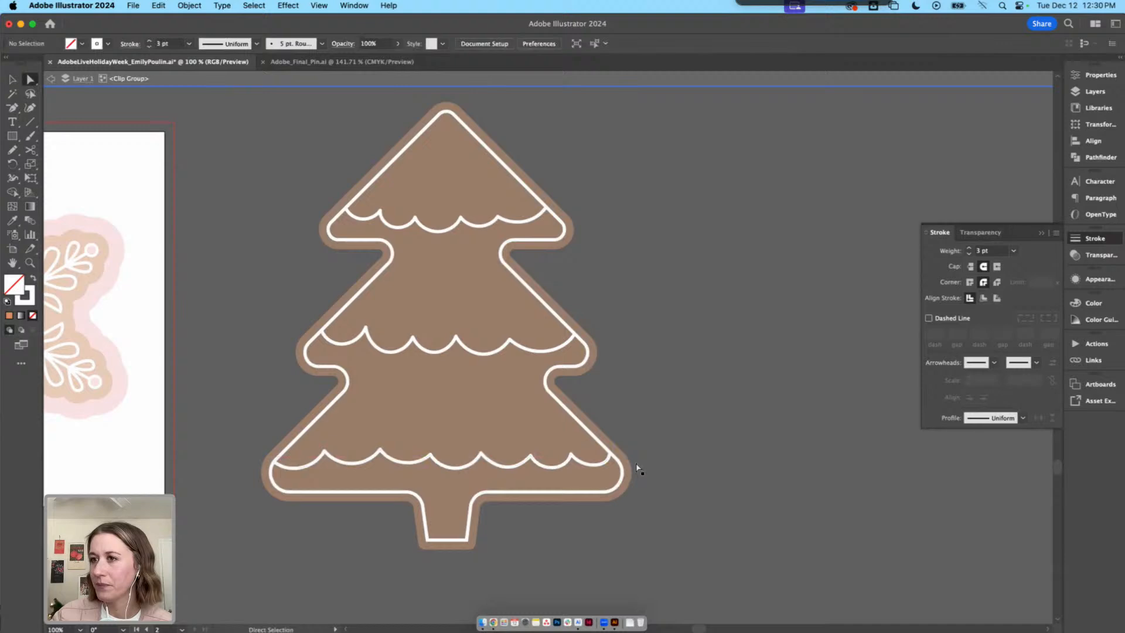
{"action": "left_click", "coordinate": [292, 468]}
{"action": "left_click_drag", "start_coordinate": [261, 434], "coordinate": [261, 424]}
{"action": "left_click_drag", "start_coordinate": [285, 467], "coordinate": [283, 461]}
{"action": "key", "text": "v"}
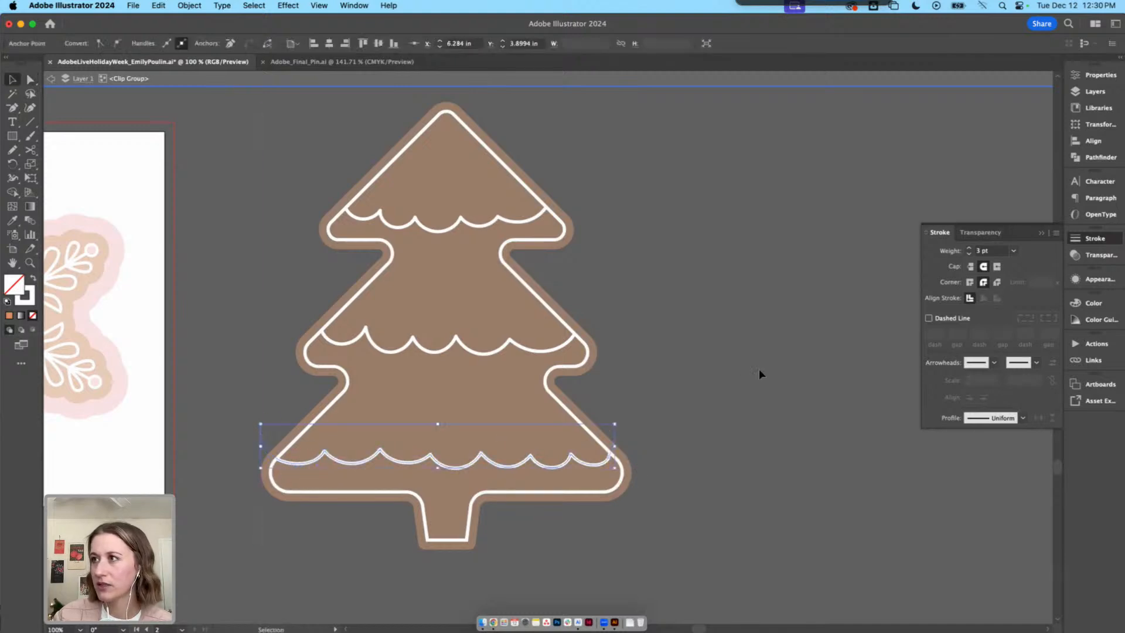
{"action": "left_click", "coordinate": [760, 371]}
Shift the rightmost scallop peak of the middle tier's line slightly to the right to even out the curves
{"action": "key", "text": "a"}
{"action": "left_click", "coordinate": [549, 351]}
{"action": "left_click_drag", "start_coordinate": [510, 340], "coordinate": [520, 336]}
{"action": "left_click", "coordinate": [631, 350]}
{"action": "scroll", "coordinate": [630, 350], "scroll_direction": "up", "scroll_amount": 2}
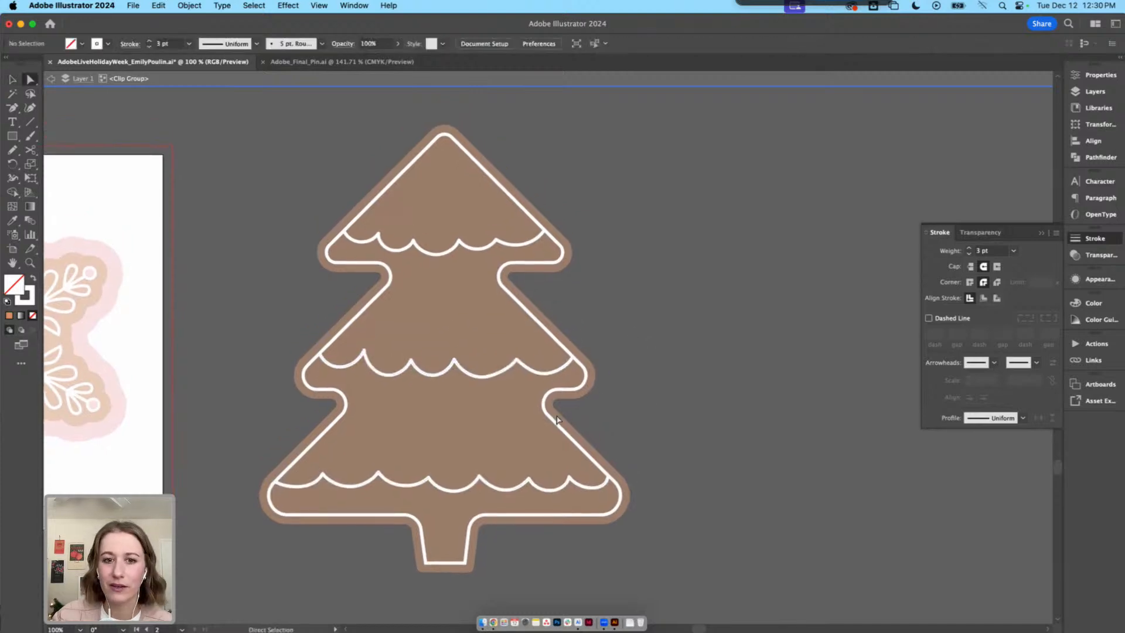
{"action": "left_click", "coordinate": [516, 360]}
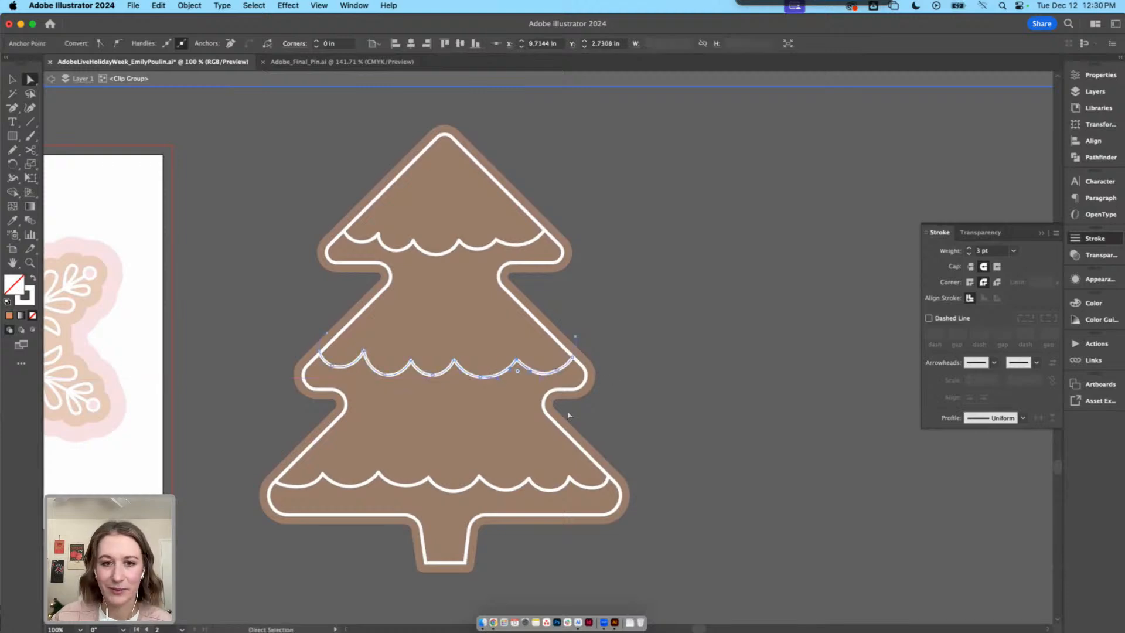
Shift the right peak of the top tier's scalloped line outward and deepen the curve beside it
{"action": "left_click", "coordinate": [346, 234]}
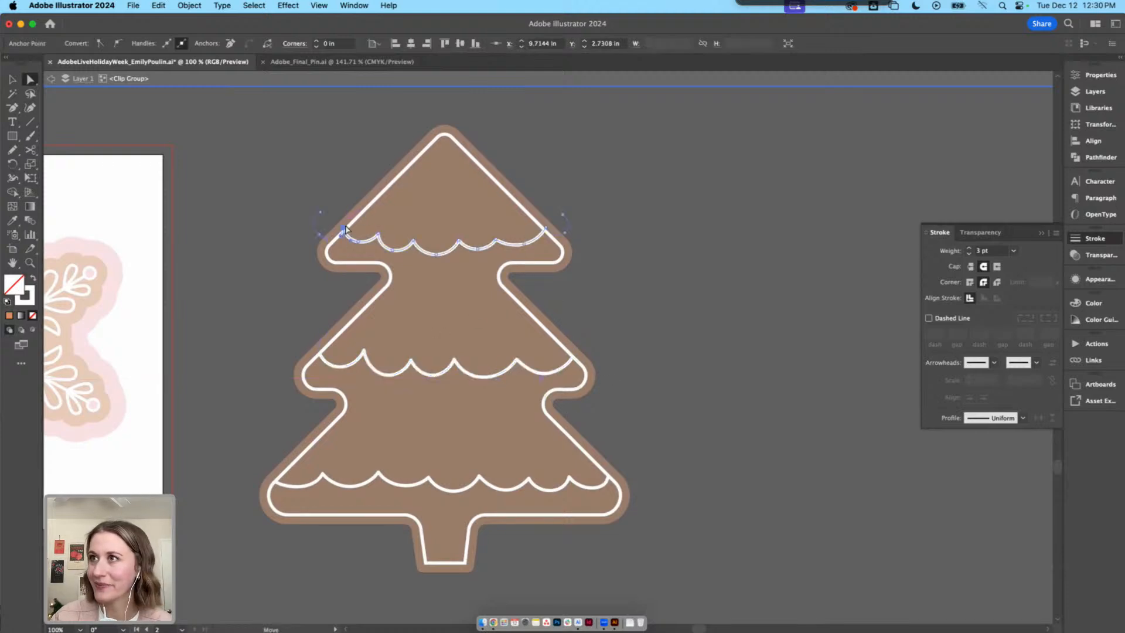
{"action": "left_click_drag", "start_coordinate": [495, 239], "coordinate": [479, 251]}
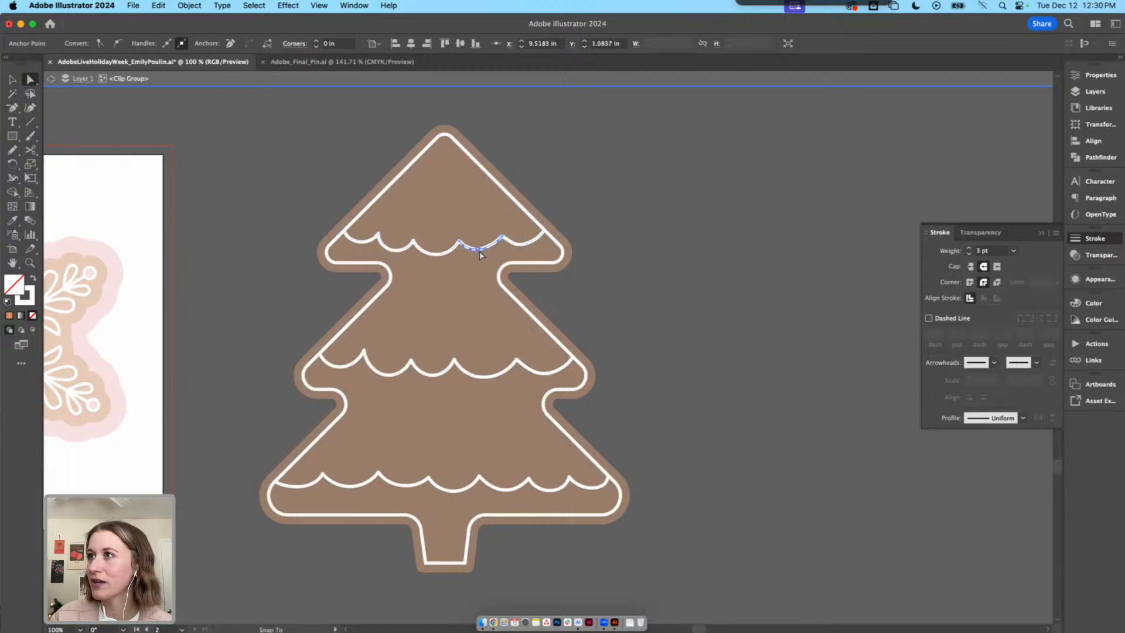
{"action": "key", "text": "v"}
{"action": "left_click", "coordinate": [642, 251]}
{"action": "scroll", "coordinate": [657, 291], "scroll_direction": "down", "scroll_amount": 1}
{"action": "left_click_drag", "start_coordinate": [434, 360], "coordinate": [600, 310]}
{"action": "key", "text": "Delete"}
{"action": "double_click", "coordinate": [695, 302]}
Copy the yellow star just above the snowflake's center and paste it onto the tree cookie
{"action": "scroll", "coordinate": [296, 299], "scroll_direction": "left", "scroll_amount": 3}
{"action": "left_click", "coordinate": [294, 286]}
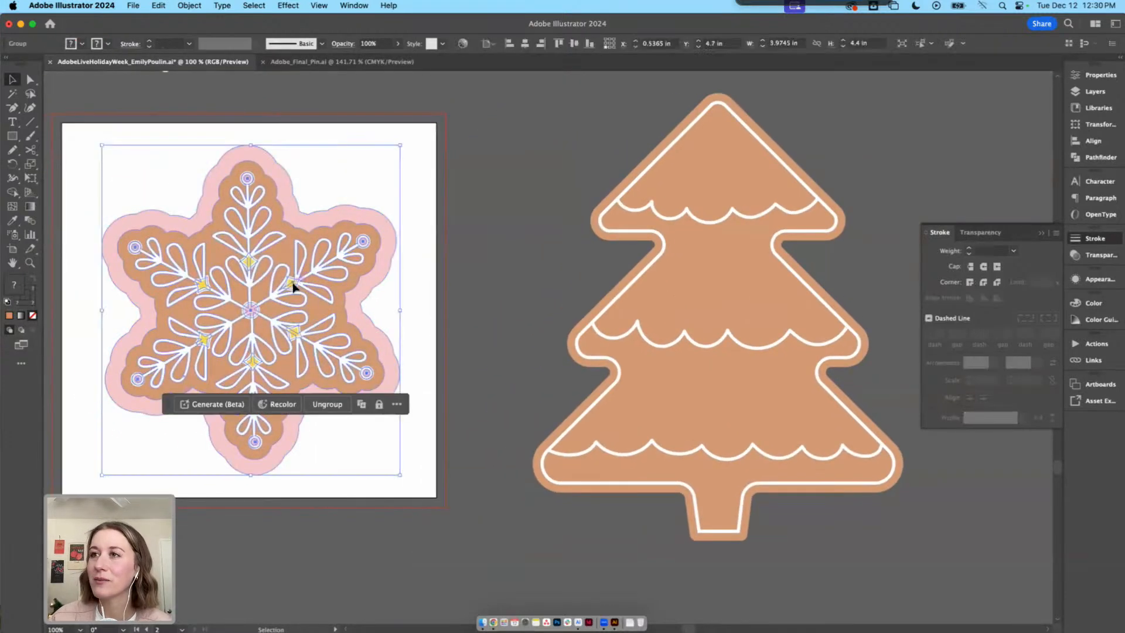
{"action": "double_click", "coordinate": [294, 285]}
{"action": "double_click", "coordinate": [295, 283]}
{"action": "left_click", "coordinate": [294, 283]}
{"action": "double_click", "coordinate": [466, 283]}
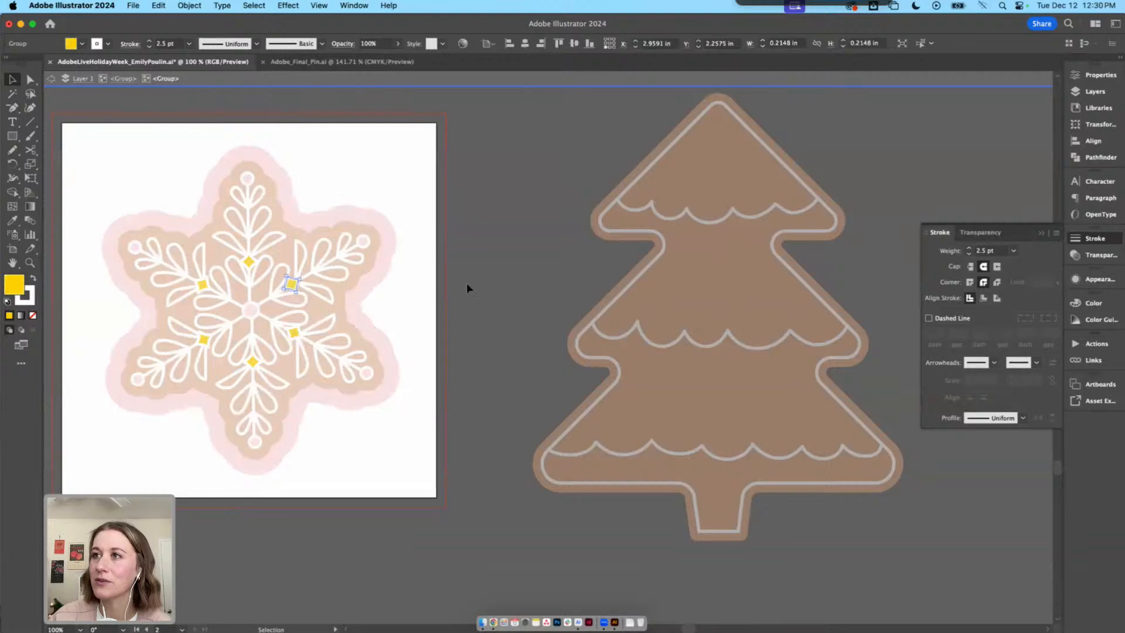
{"action": "left_click", "coordinate": [270, 293]}
{"action": "double_click", "coordinate": [294, 284]}
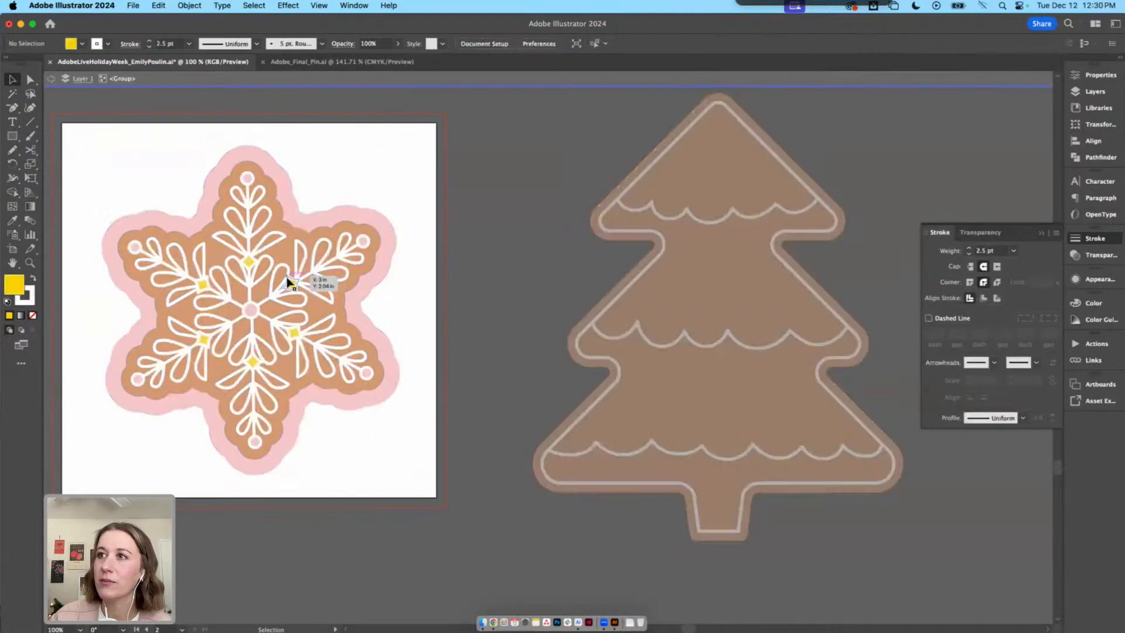
{"action": "left_click", "coordinate": [293, 284]}
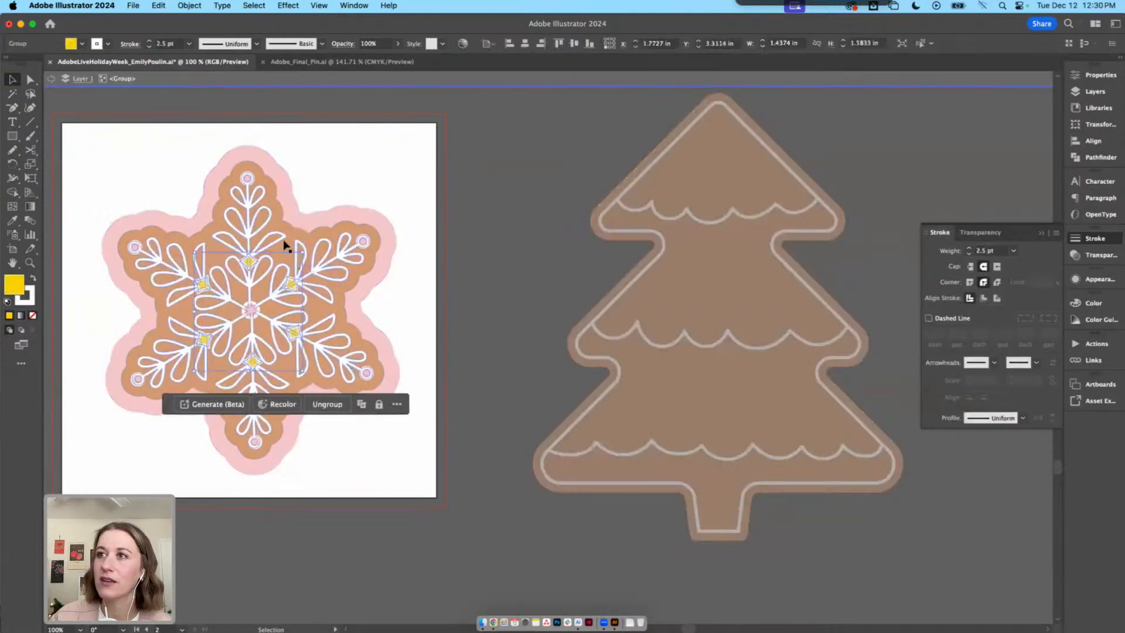
{"action": "double_click", "coordinate": [291, 285]}
{"action": "left_click", "coordinate": [248, 261]}
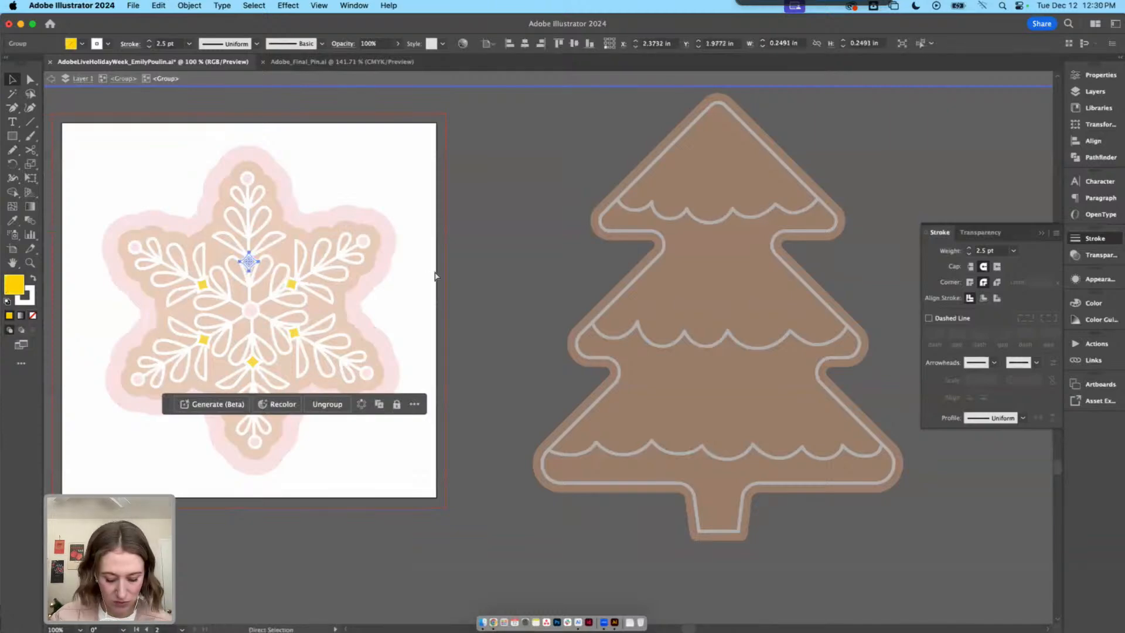
{"action": "double_click", "coordinate": [457, 271]}
{"action": "left_click_drag", "start_coordinate": [491, 272], "coordinate": [273, 298]}
{"action": "key", "text": "super+v"}
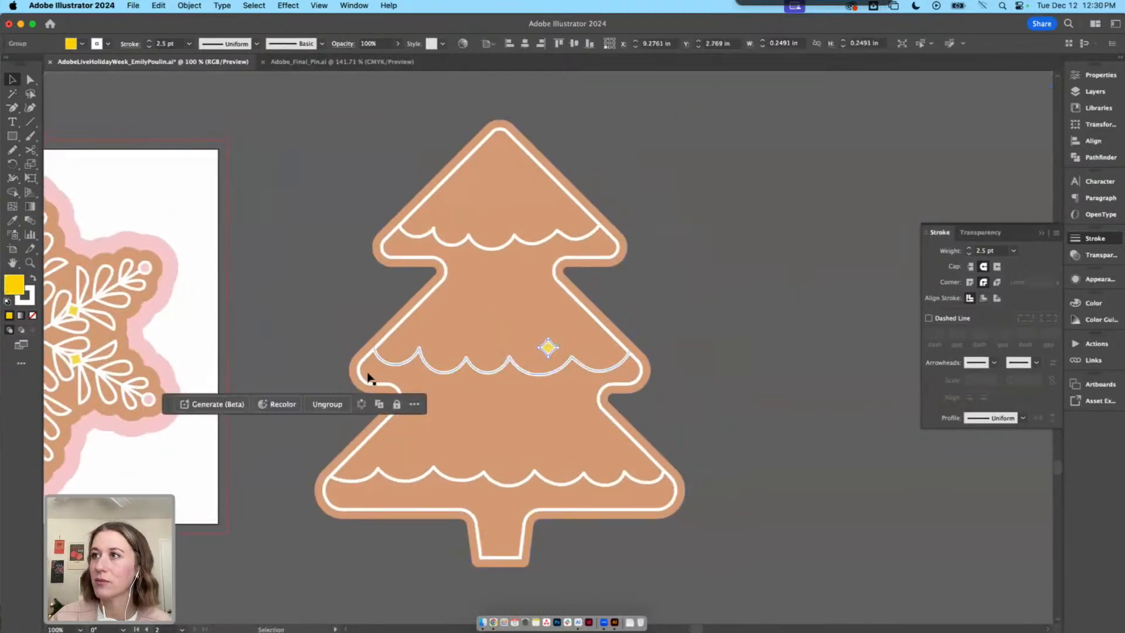
Move the pasted star into the right part of the middle tier, above the scalloped line
{"action": "left_click_drag", "start_coordinate": [547, 347], "coordinate": [561, 330]}
{"action": "key", "text": "super+shift+a"}
{"action": "left_click", "coordinate": [560, 333]}
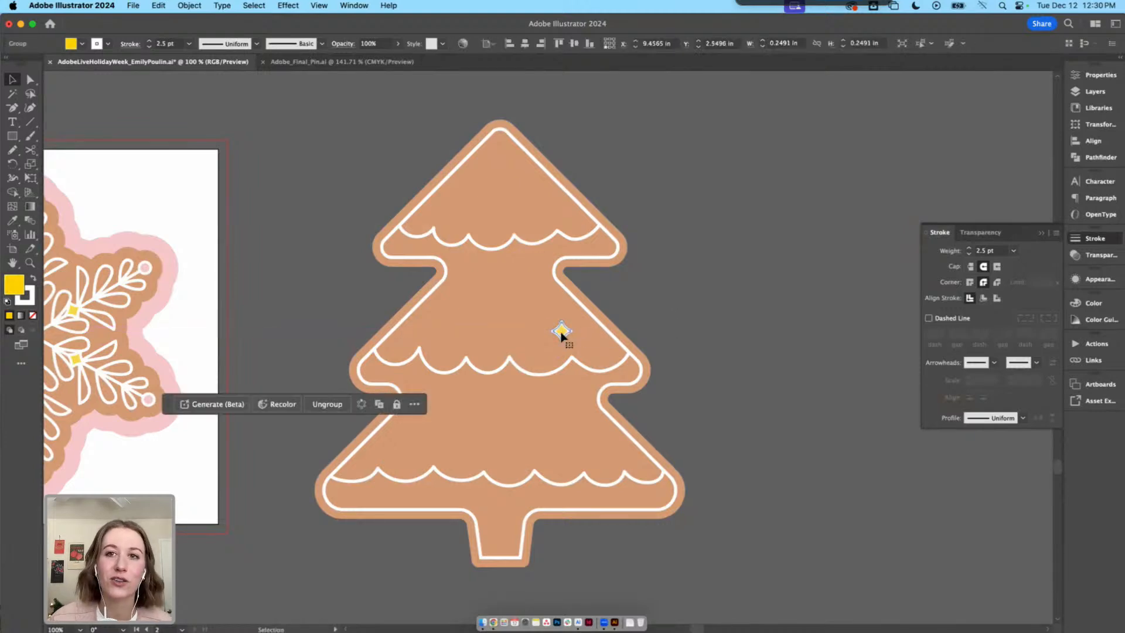
{"action": "key", "text": "super+shift+a"}
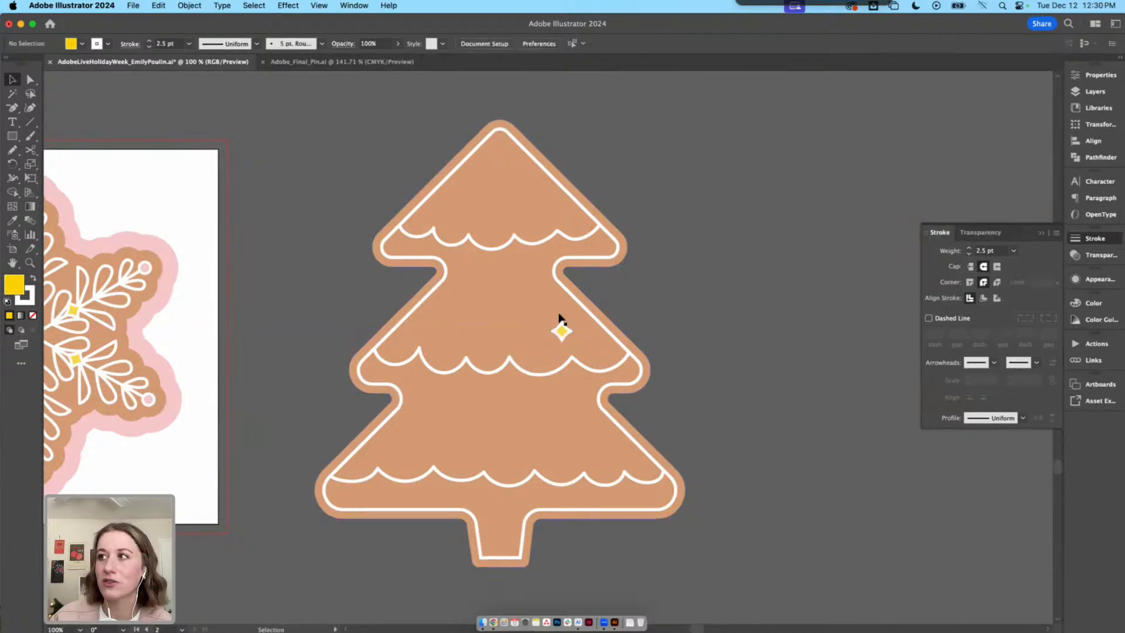
Duplicate the small yellow star onto the top tier and onto the left and right parts of the bottom tier
{"action": "left_click_drag", "start_coordinate": [563, 329], "coordinate": [470, 212]}
{"action": "key", "text": "super+shift+a"}
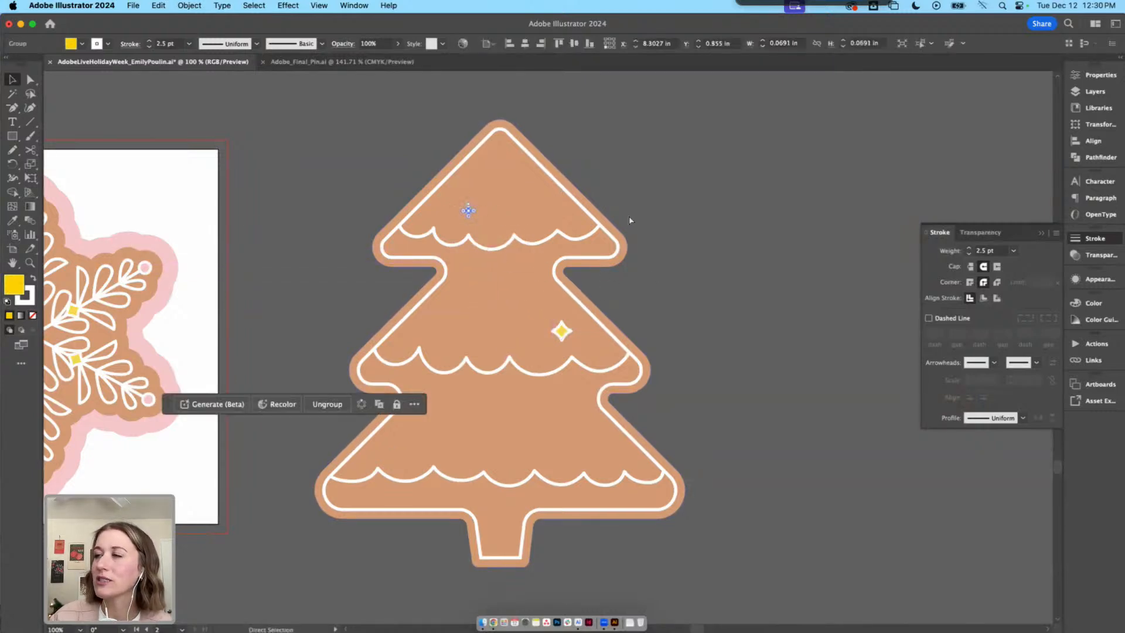
{"action": "left_click", "coordinate": [633, 215]}
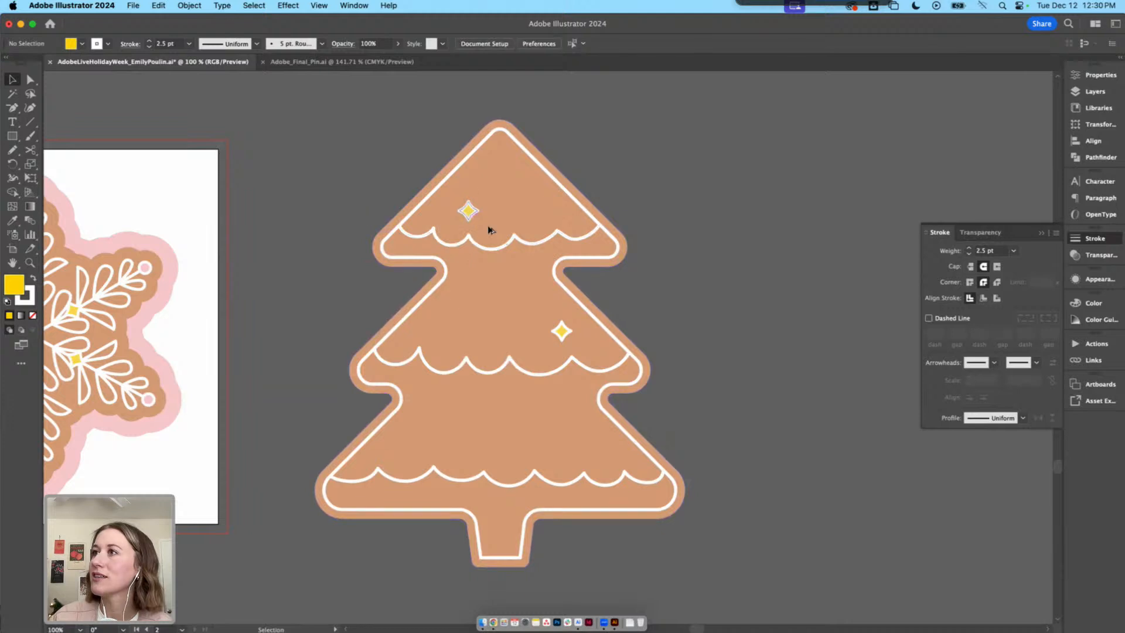
{"action": "left_click_drag", "start_coordinate": [487, 226], "coordinate": [603, 483]}
{"action": "left_click", "coordinate": [660, 397]}
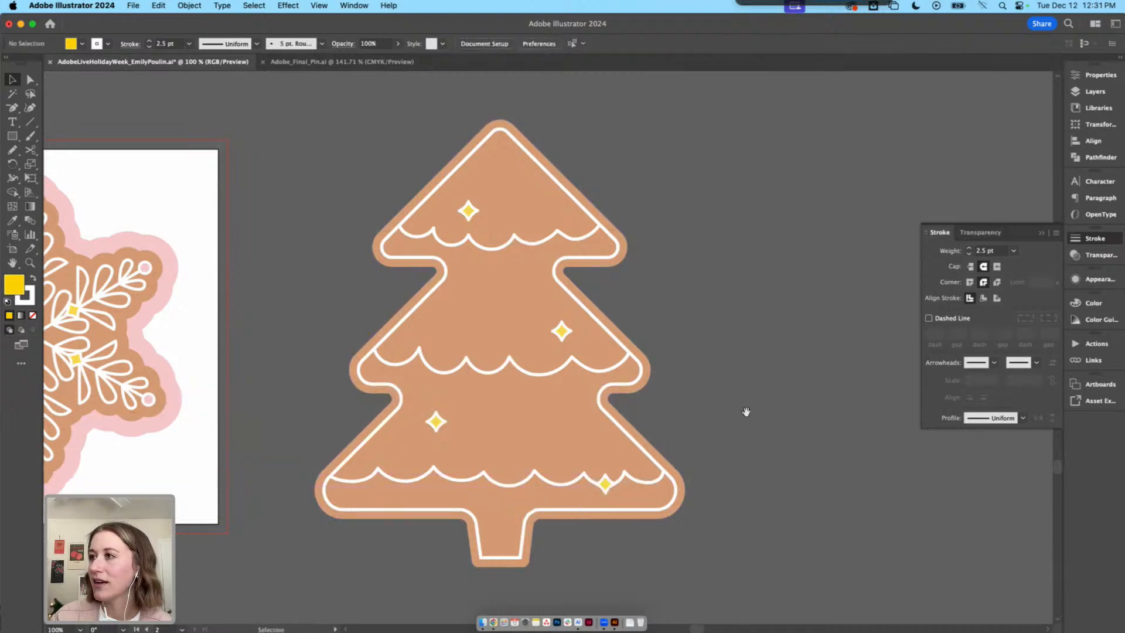
Move the bottom tier's left star onto the middle scalloped line, and adjust the middle and top tier stars
{"action": "scroll", "coordinate": [586, 419], "scroll_direction": "right", "scroll_amount": 3}
{"action": "left_click_drag", "start_coordinate": [406, 431], "coordinate": [421, 373]}
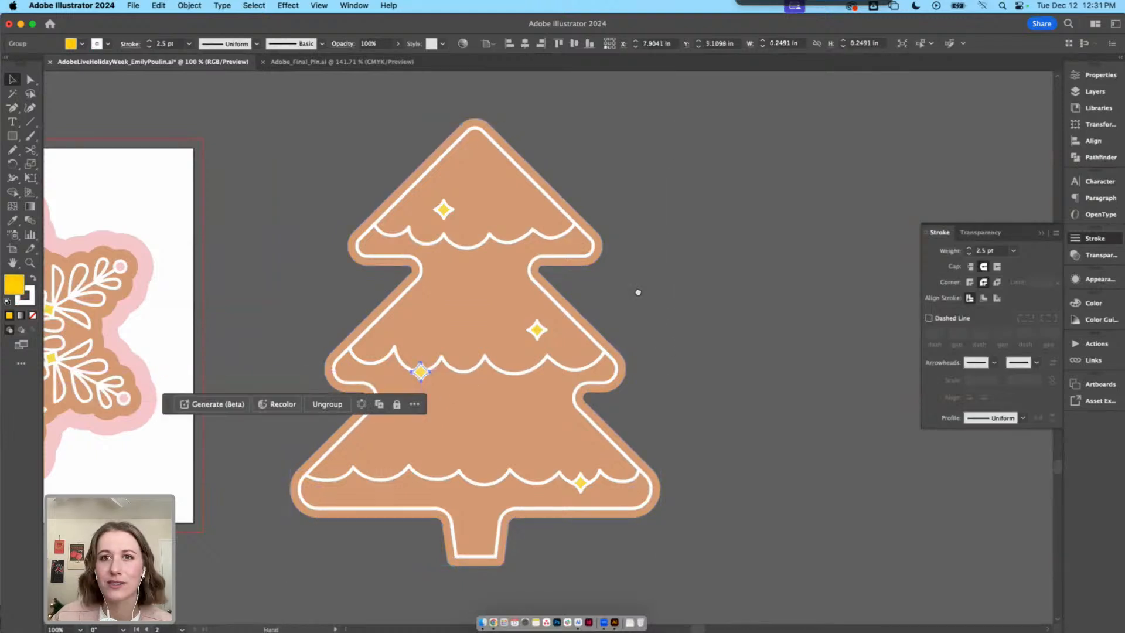
{"action": "scroll", "coordinate": [526, 367], "scroll_direction": "up", "scroll_amount": 3}
{"action": "left_click_drag", "start_coordinate": [547, 384], "coordinate": [528, 367]}
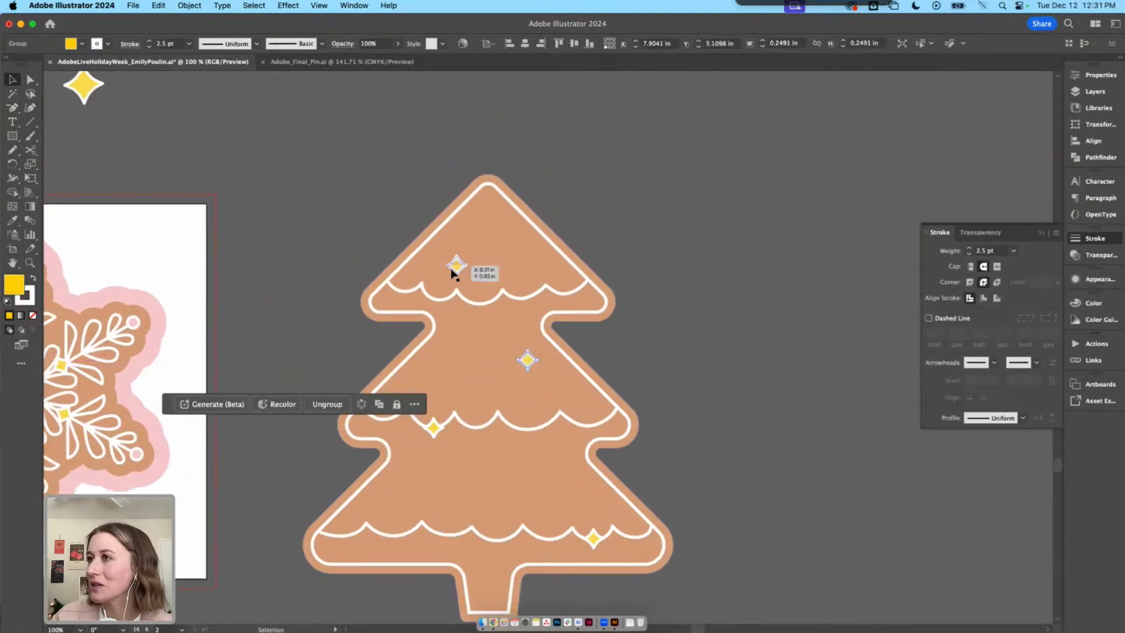
{"action": "left_click_drag", "start_coordinate": [455, 266], "coordinate": [463, 246]}
{"action": "left_click", "coordinate": [714, 319]}
Add copies of the star to the left of the bottom scalloped line and the center of the bottom tier
{"action": "scroll", "coordinate": [713, 320], "scroll_direction": "down", "scroll_amount": 1}
{"action": "left_click_drag", "start_coordinate": [529, 348], "coordinate": [389, 513]}
{"action": "left_click", "coordinate": [713, 414]}
{"action": "left_click", "coordinate": [469, 483]}
{"action": "left_click", "coordinate": [632, 450]}
Place an enlarged copy of the yellow star, about 0.81 in wide, on the tip of the tree as a topper
{"action": "left_click_drag", "start_coordinate": [479, 472], "coordinate": [603, 178]}
{"action": "left_click", "coordinate": [561, 171]}
{"action": "scroll", "coordinate": [506, 194], "scroll_direction": "up", "scroll_amount": 1}
{"action": "left_click", "coordinate": [507, 199]}
{"action": "key", "text": "super+z"}
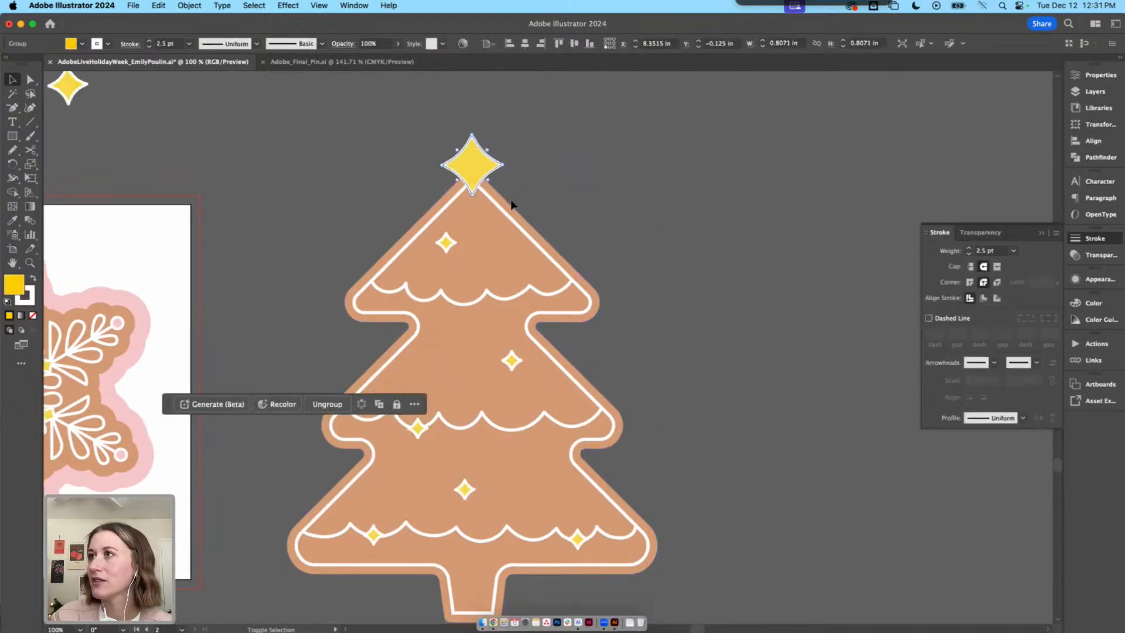
Duplicate the star topper and tan tree base to the right of the cookie, deleting the base copy after trying a Pathfinder Unite
{"action": "left_click", "coordinate": [509, 201], "text": "shift"}
{"action": "left_click_drag", "start_coordinate": [477, 177], "coordinate": [801, 175]}
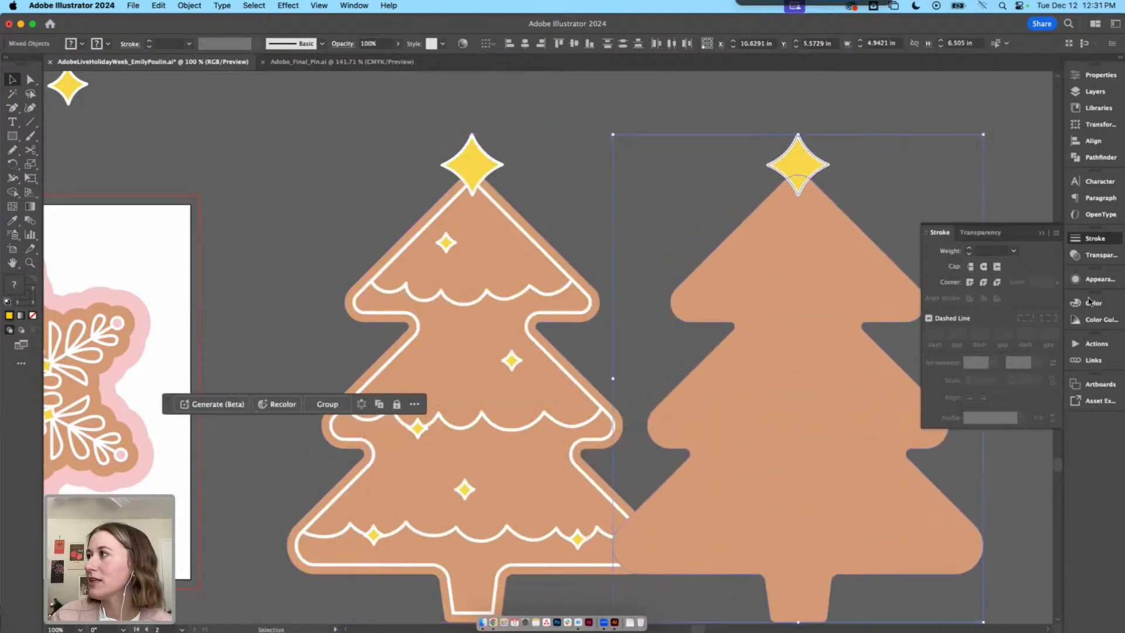
{"action": "left_click", "coordinate": [1100, 157]}
{"action": "left_click", "coordinate": [930, 101]}
{"action": "key", "text": "super+z"}
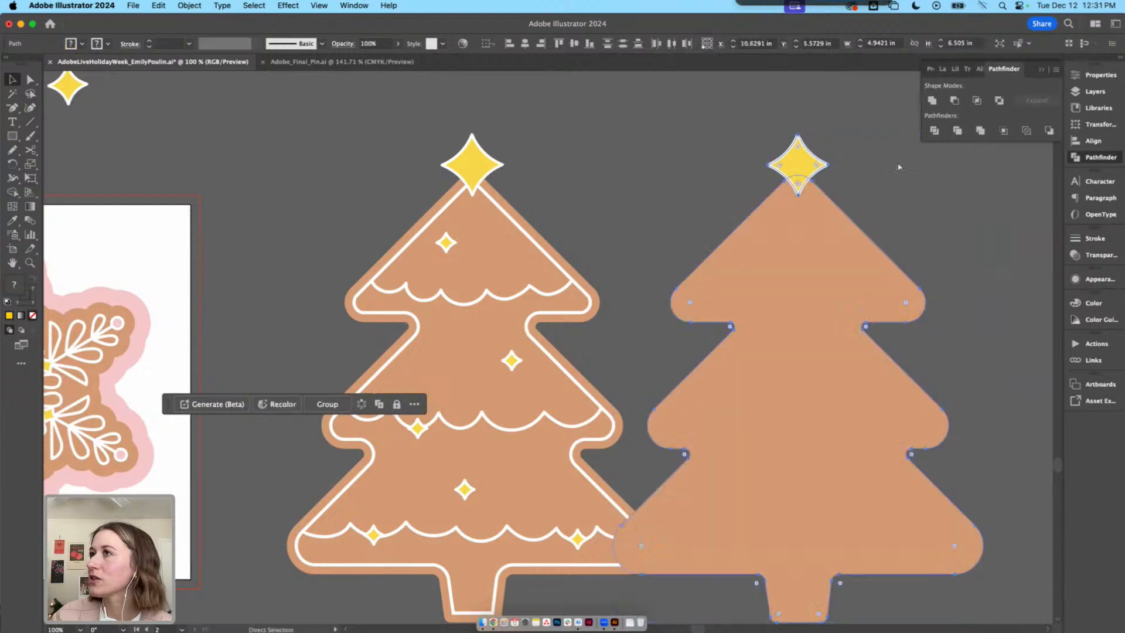
{"action": "left_click", "coordinate": [822, 212]}
{"action": "key", "text": "Delete"}
Offset the copied star's path by 0.125 in with round joins and color the offset shape with the tree's tan
{"action": "left_click", "coordinate": [772, 163]}
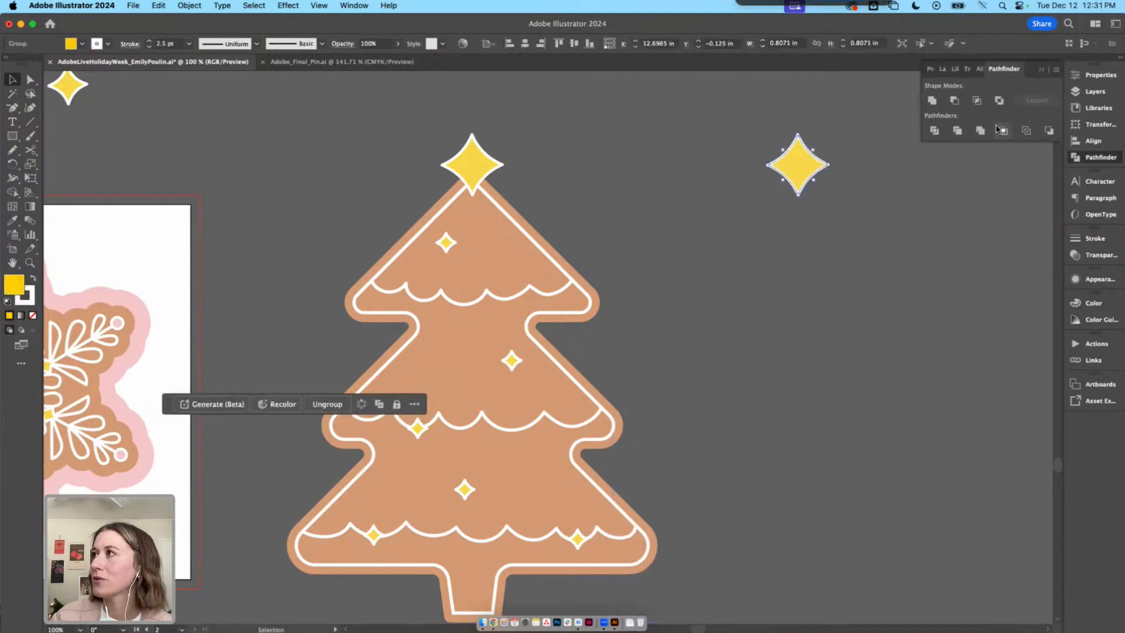
{"action": "left_click", "coordinate": [186, 5]}
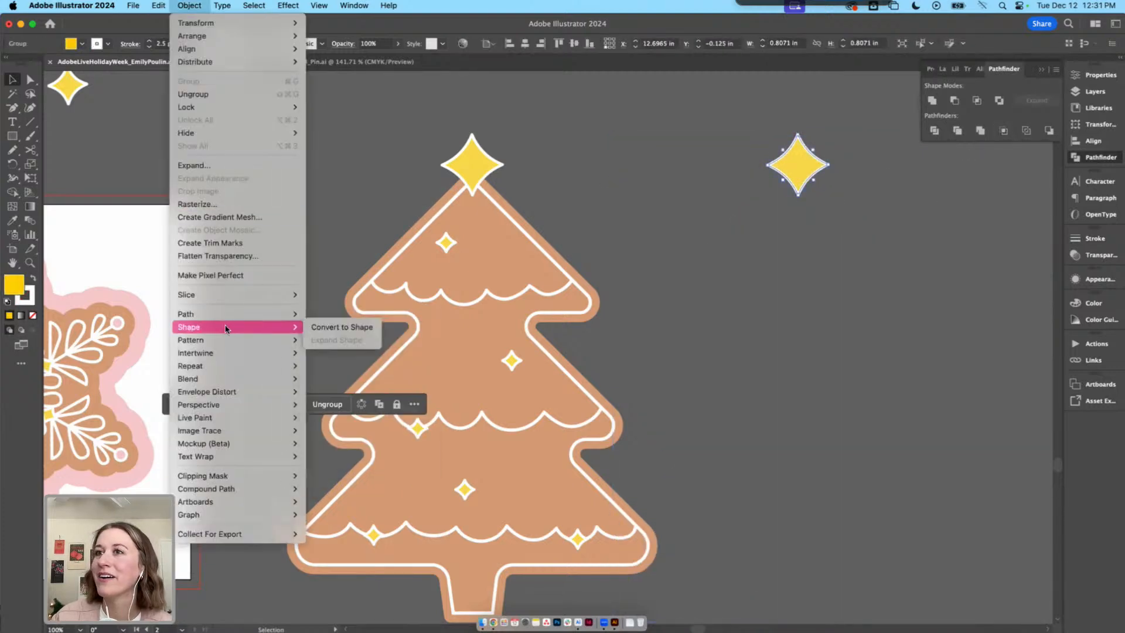
{"action": "mouse_move", "coordinate": [248, 314]}
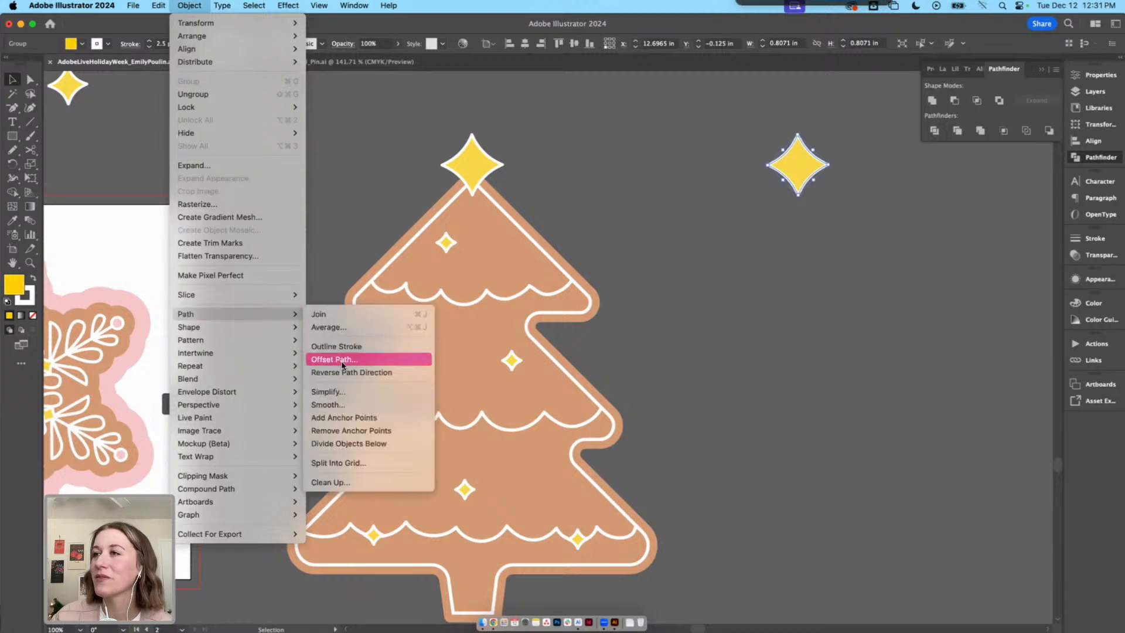
{"action": "left_click", "coordinate": [351, 355]}
{"action": "type", "text": "0.125"}
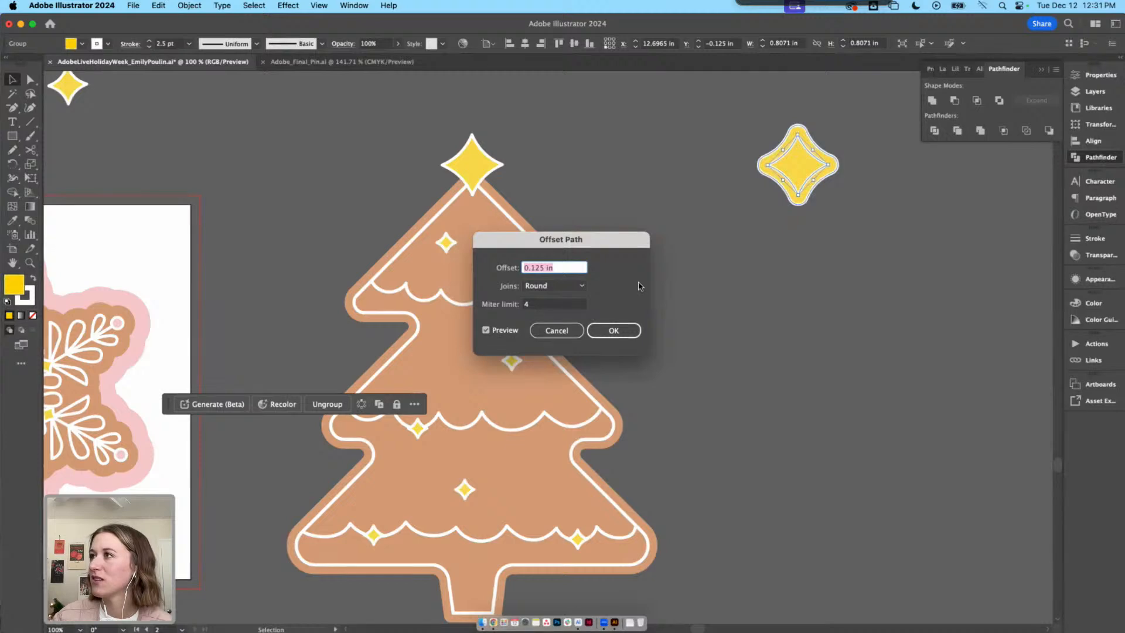
{"action": "left_click", "coordinate": [614, 332]}
{"action": "key", "text": "i"}
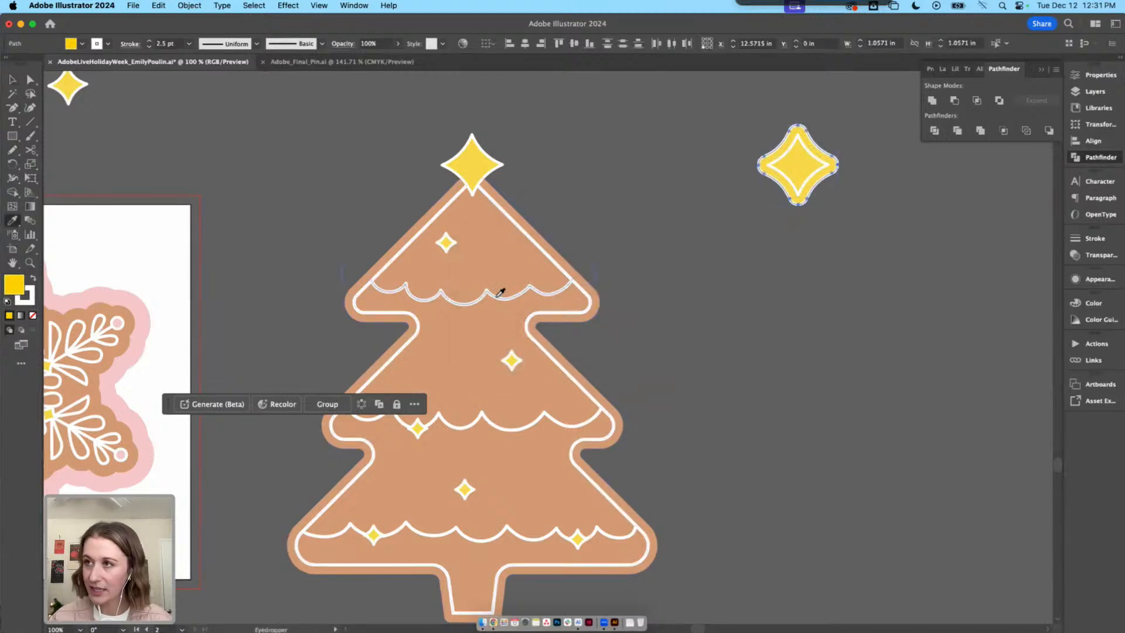
{"action": "left_click", "coordinate": [536, 263]}
Move the tan star shape onto the treetop and try sending it to the back
{"action": "key", "text": "v"}
{"action": "left_click_drag", "start_coordinate": [805, 197], "coordinate": [481, 180]}
{"action": "right_click", "coordinate": [474, 175]}
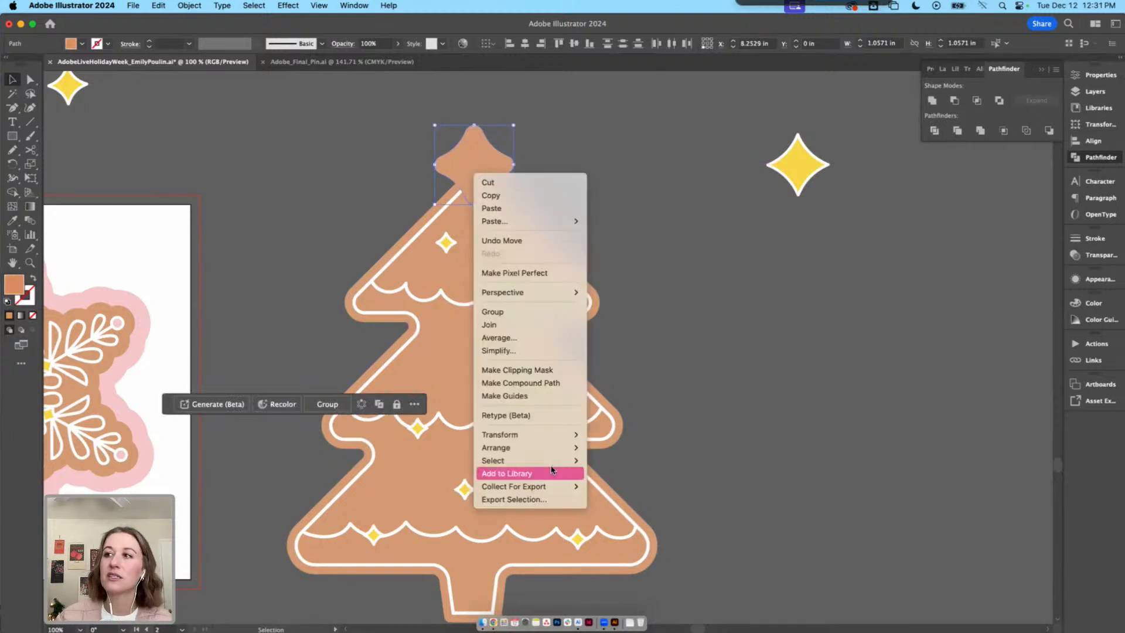
{"action": "mouse_move", "coordinate": [498, 447]}
{"action": "left_click", "coordinate": [651, 487]}
{"action": "left_click", "coordinate": [708, 271]}
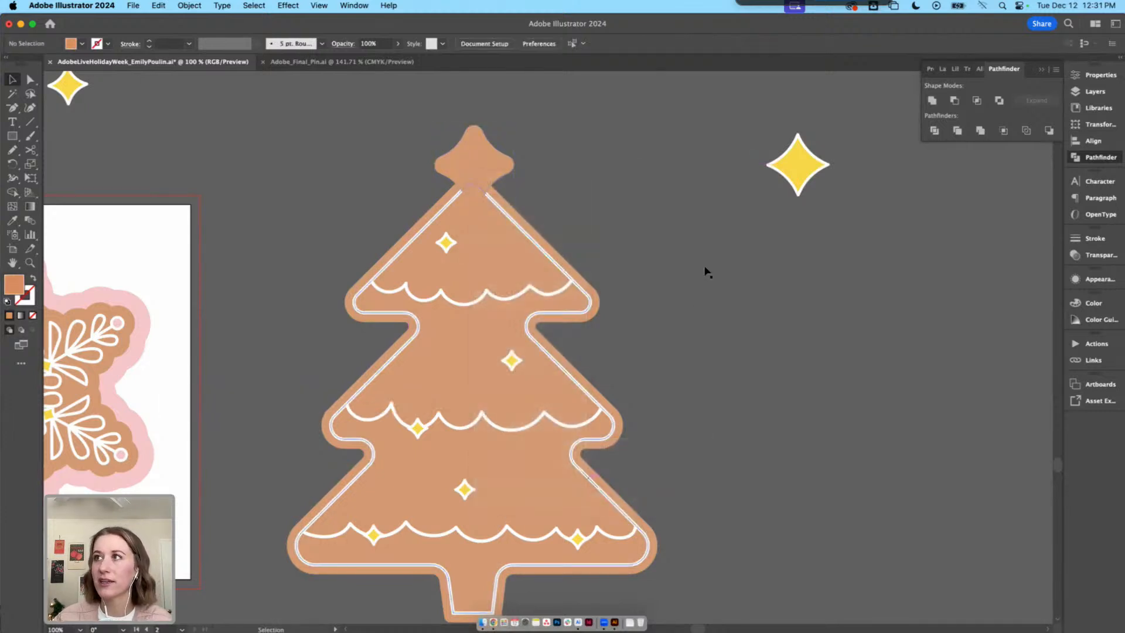
Delete the leftover yellow star copy beside the tree from inside its group
{"action": "left_click", "coordinate": [524, 173]}
{"action": "double_click", "coordinate": [803, 168]}
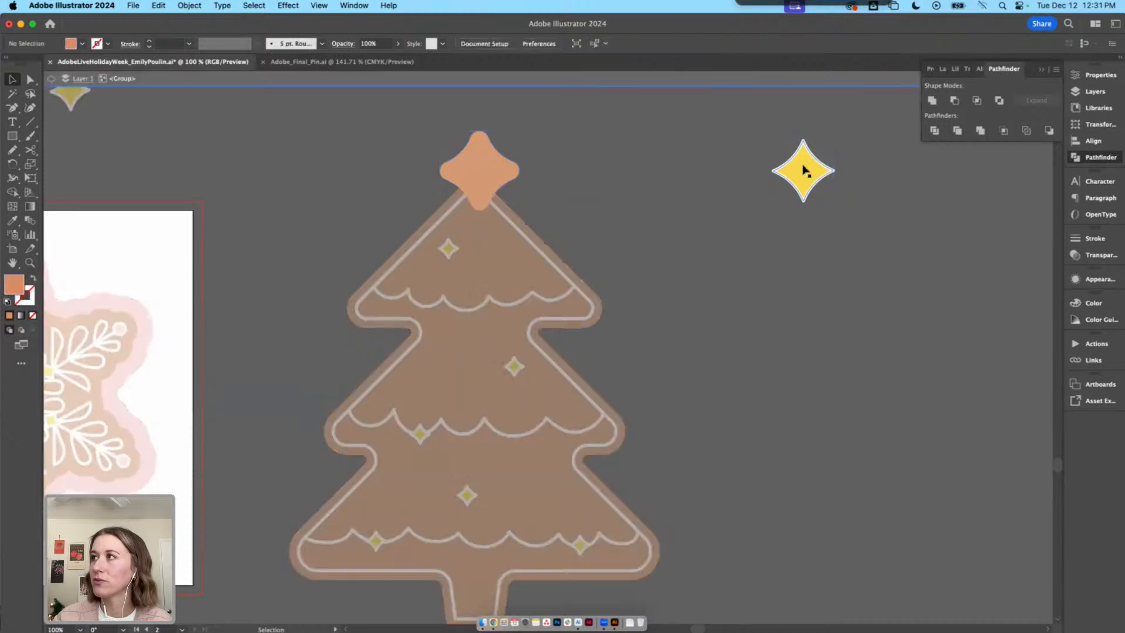
{"action": "left_click", "coordinate": [803, 170]}
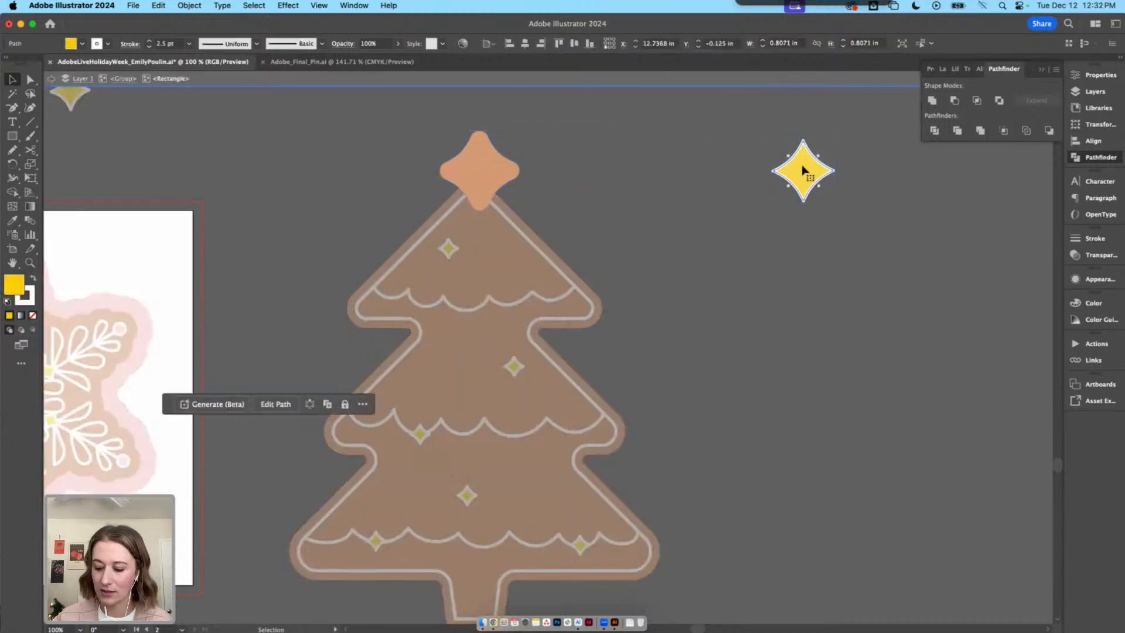
{"action": "key", "text": "Delete"}
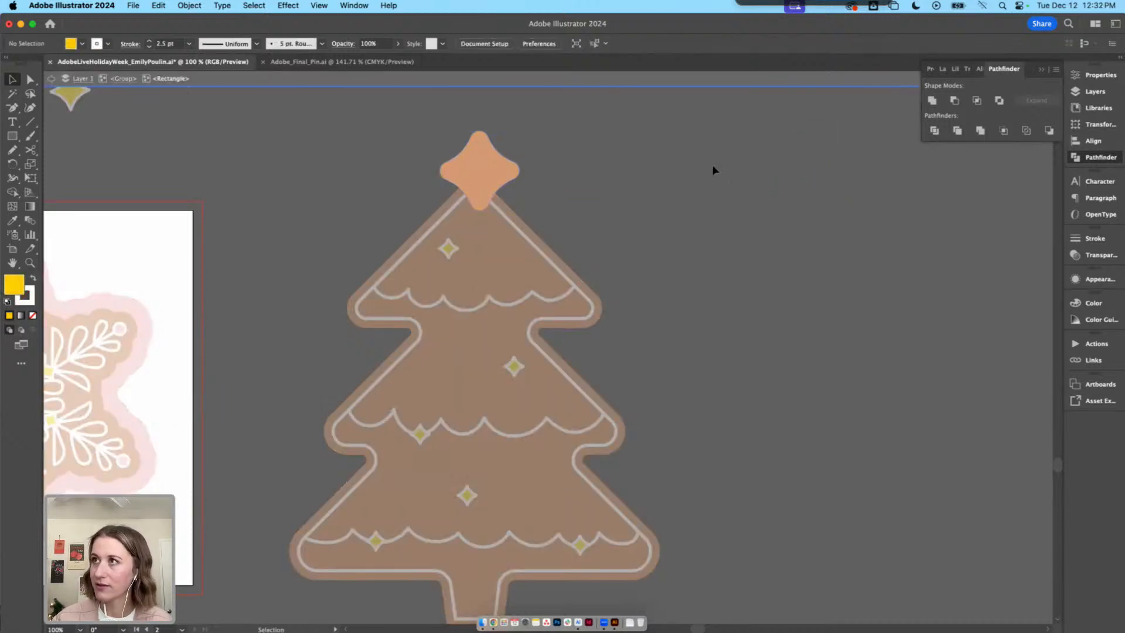
{"action": "key", "text": "Escape"}
Try again to send the tan star group on the treetop behind the other artwork
{"action": "left_click", "coordinate": [484, 144]}
{"action": "right_click", "coordinate": [484, 144]}
{"action": "mouse_move", "coordinate": [536, 368]}
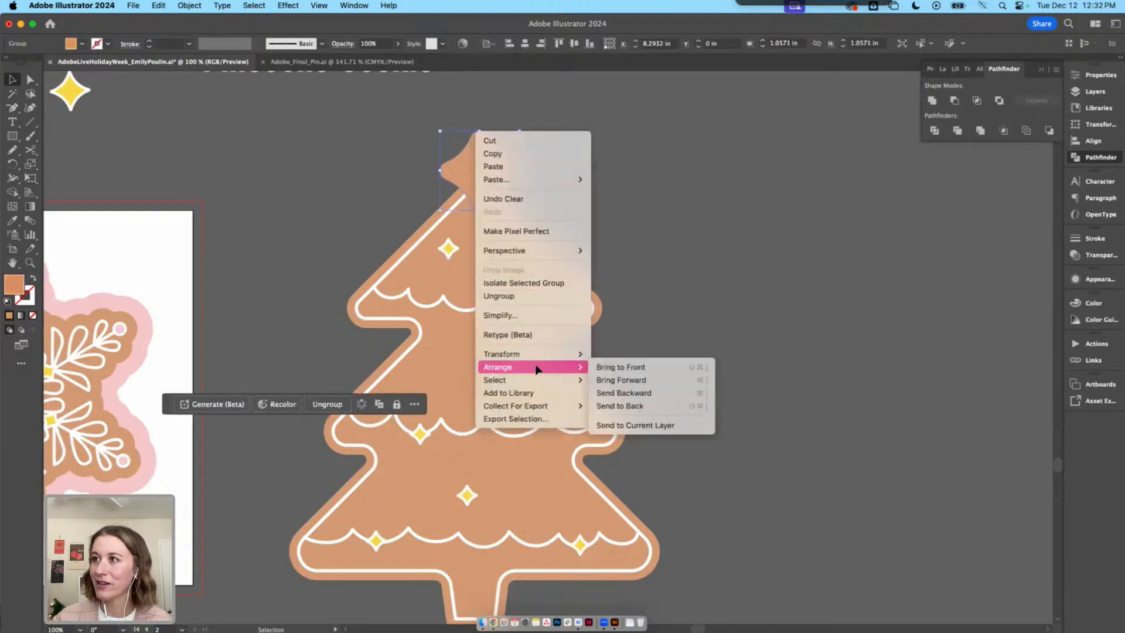
{"action": "left_click", "coordinate": [645, 406]}
Cut the tan star shape from the treetop and paste it back into the drawing
{"action": "left_click", "coordinate": [496, 183]}
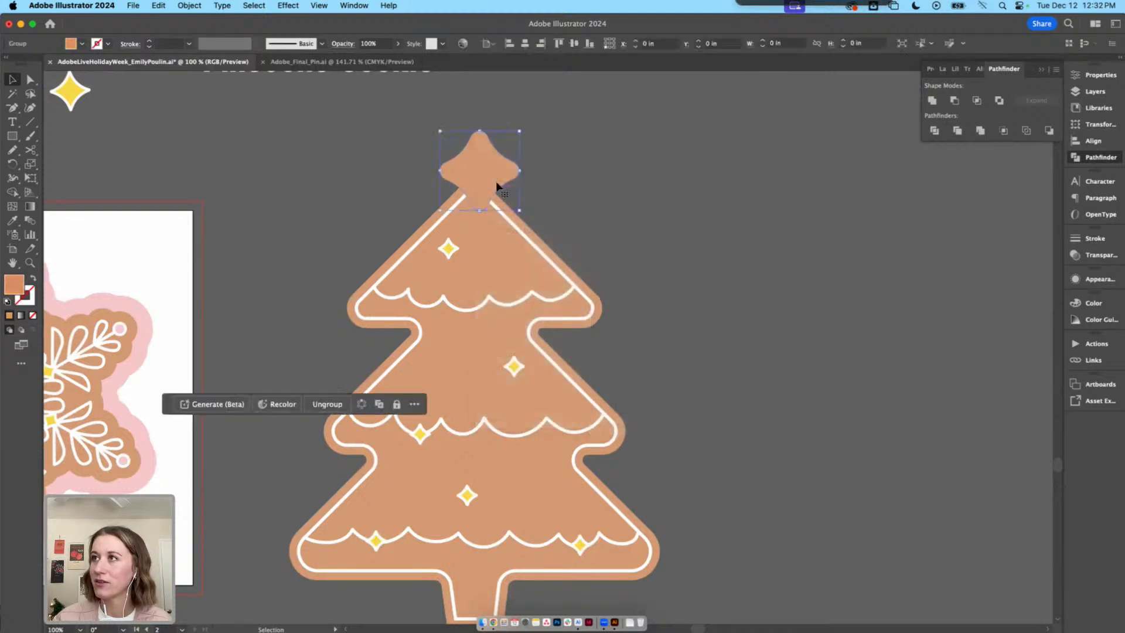
{"action": "key", "text": "Delete"}
{"action": "left_click", "coordinate": [469, 161]}
{"action": "key", "text": "super+v"}
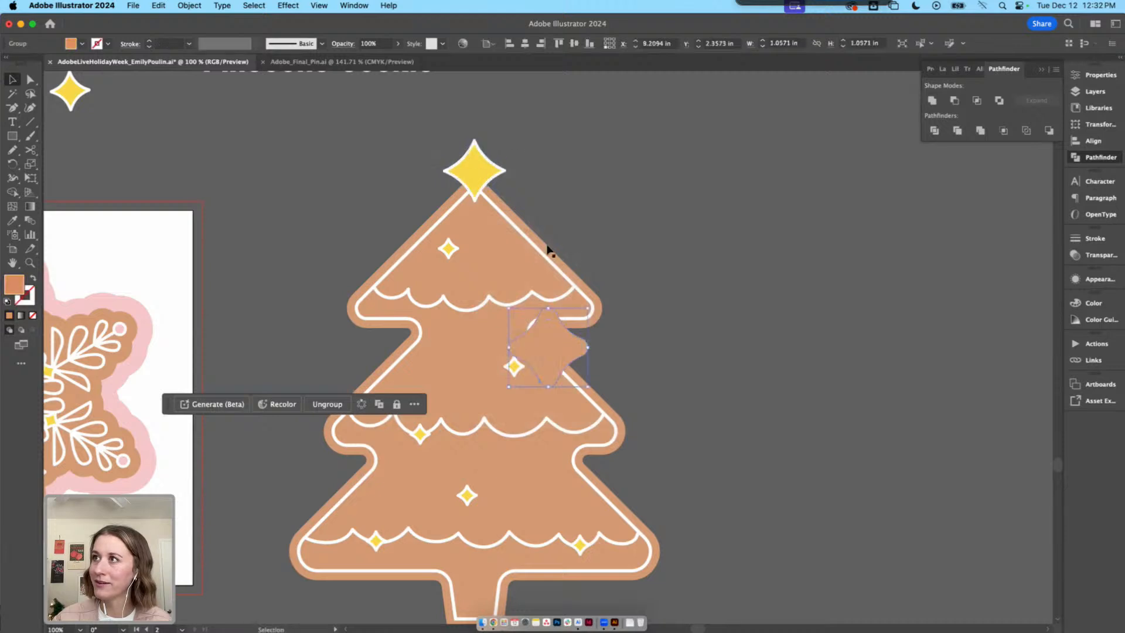
Center the pasted tan star on the yellow topper and send it to the back as a cookie border
{"action": "left_click_drag", "start_coordinate": [557, 353], "coordinate": [482, 178]}
{"action": "right_click", "coordinate": [483, 178]}
{"action": "mouse_move", "coordinate": [556, 404]}
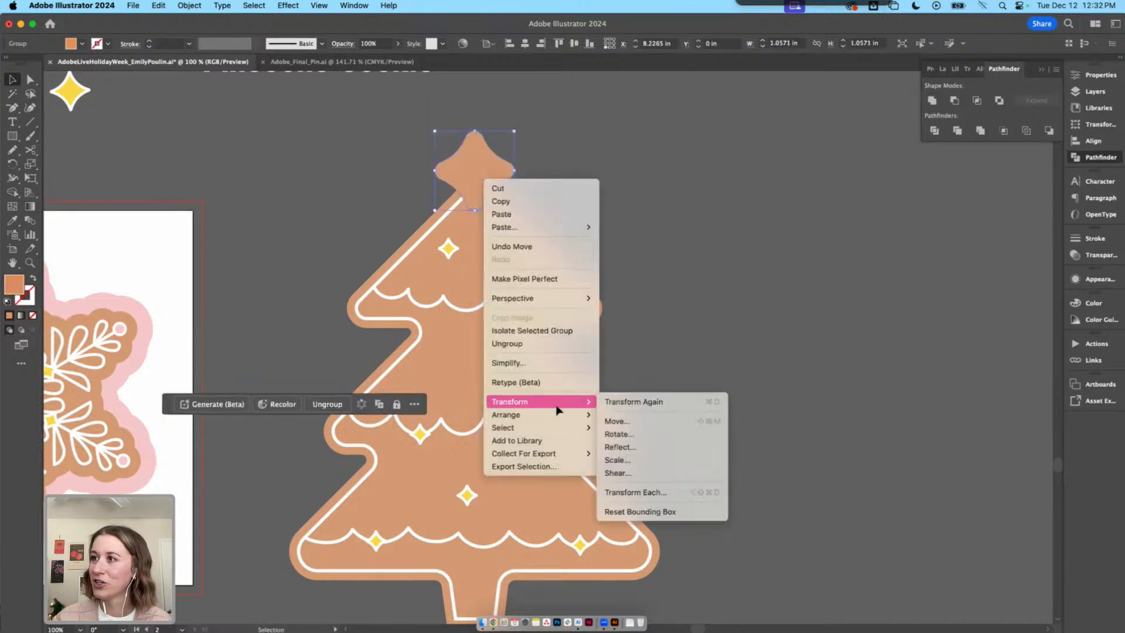
{"action": "mouse_move", "coordinate": [527, 415]}
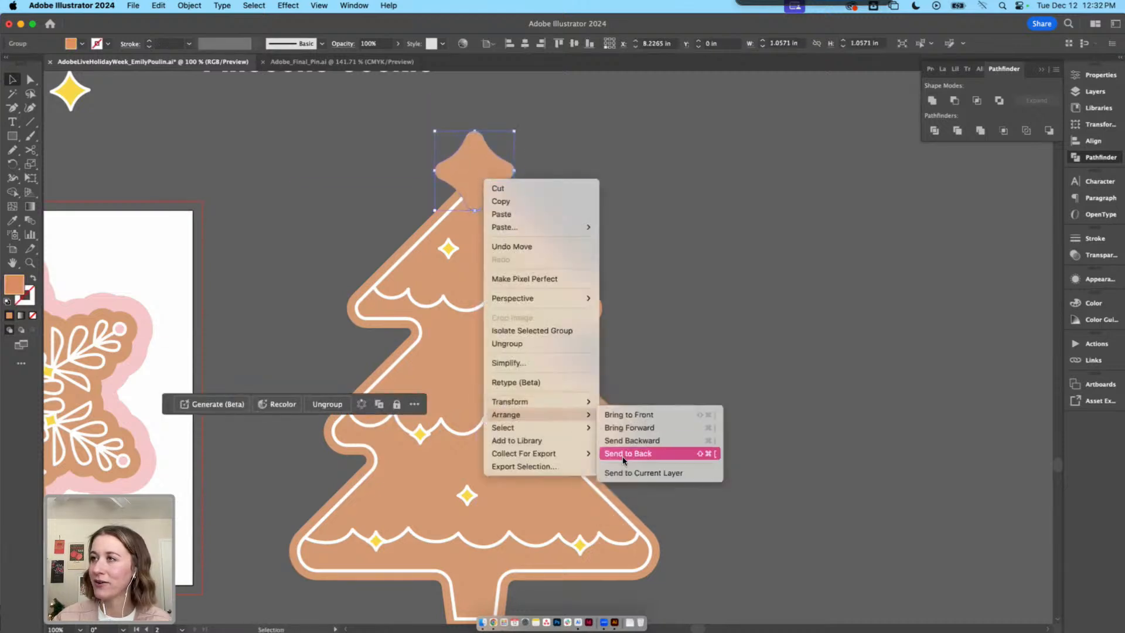
{"action": "left_click", "coordinate": [622, 456]}
{"action": "left_click", "coordinate": [607, 226]}
Unite the tan star backing on the treetop with the tan tree base into one cookie shape
{"action": "scroll", "coordinate": [574, 228], "scroll_direction": "up", "scroll_amount": 2}
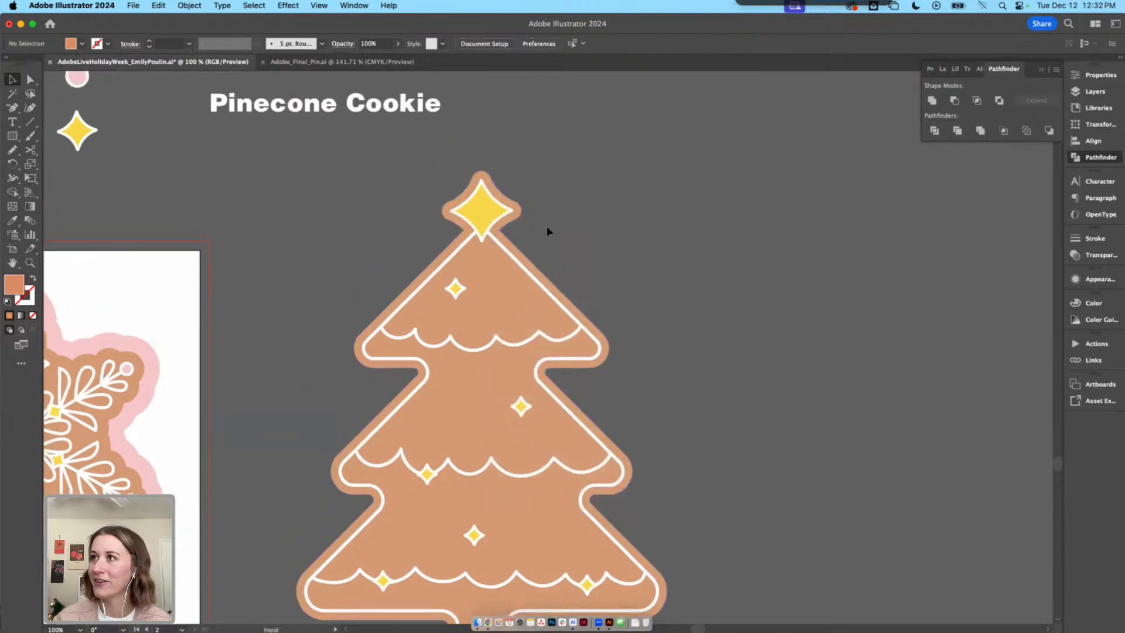
{"action": "left_click", "coordinate": [519, 209]}
{"action": "left_click", "coordinate": [542, 273], "text": "shift"}
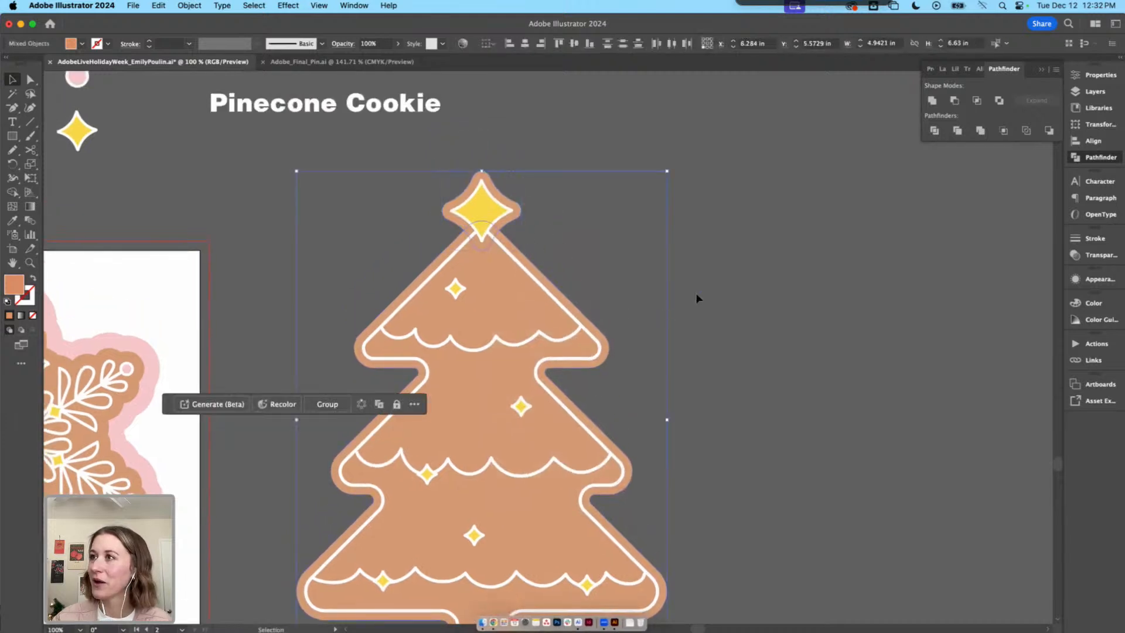
{"action": "left_click", "coordinate": [928, 105]}
{"action": "left_click", "coordinate": [727, 211]}
{"action": "scroll", "coordinate": [738, 228], "scroll_direction": "down", "scroll_amount": 2}
{"action": "left_click_drag", "start_coordinate": [696, 207], "coordinate": [697, 227]}
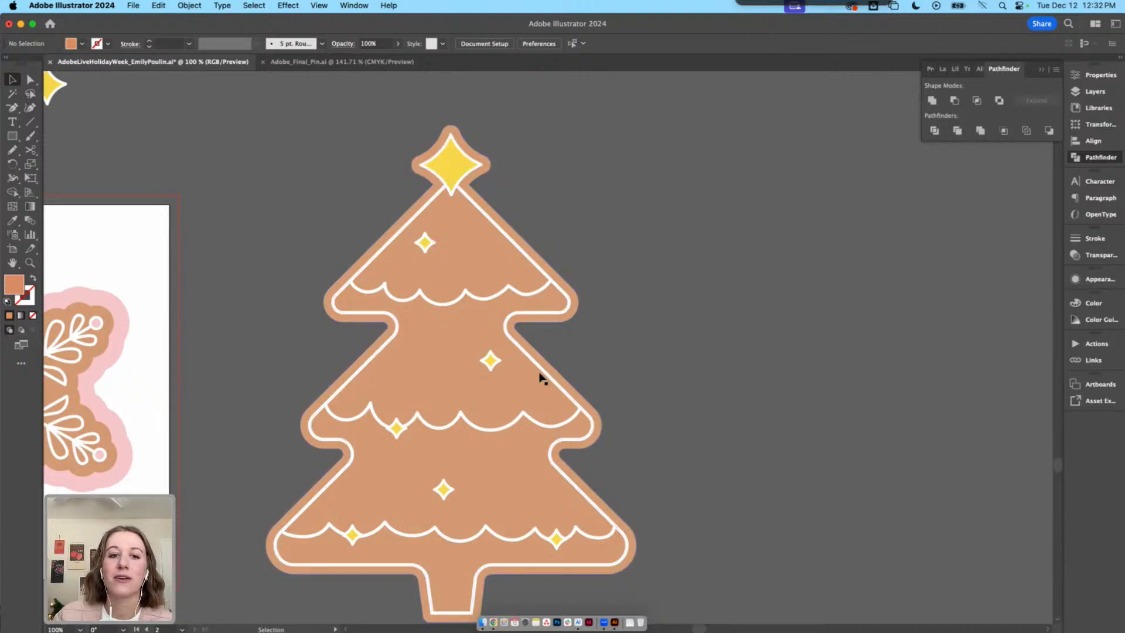
Nudge the two yellow stars on the middle tier slightly to the left
{"action": "scroll", "coordinate": [599, 347], "scroll_direction": "down", "scroll_amount": 1}
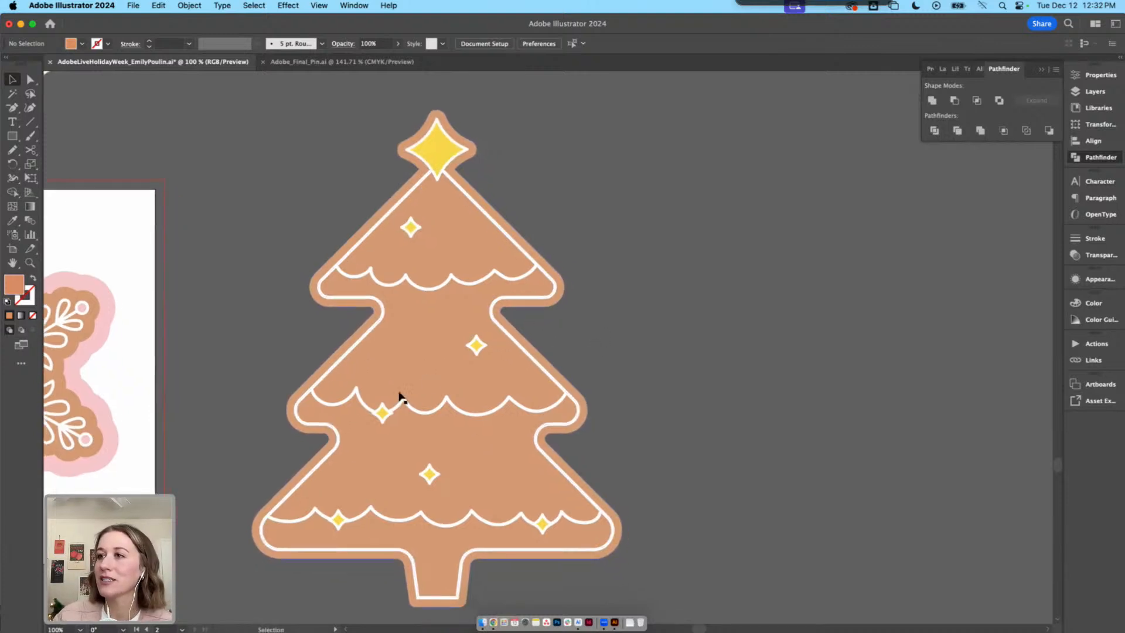
{"action": "left_click", "coordinate": [370, 414]}
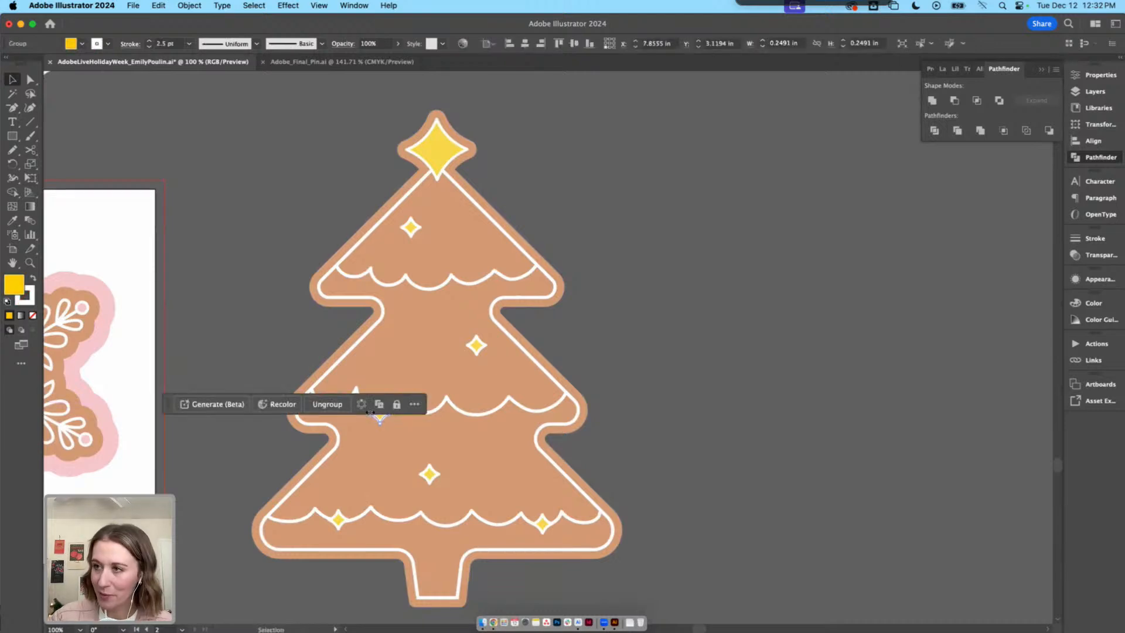
{"action": "key", "text": "space"}
{"action": "left_click_drag", "start_coordinate": [520, 327], "coordinate": [486, 333]}
{"action": "left_click", "coordinate": [535, 314]}
{"action": "left_click", "coordinate": [662, 298]}
{"action": "key", "text": "space"}
{"action": "left_click_drag", "start_coordinate": [662, 298], "coordinate": [750, 276]}
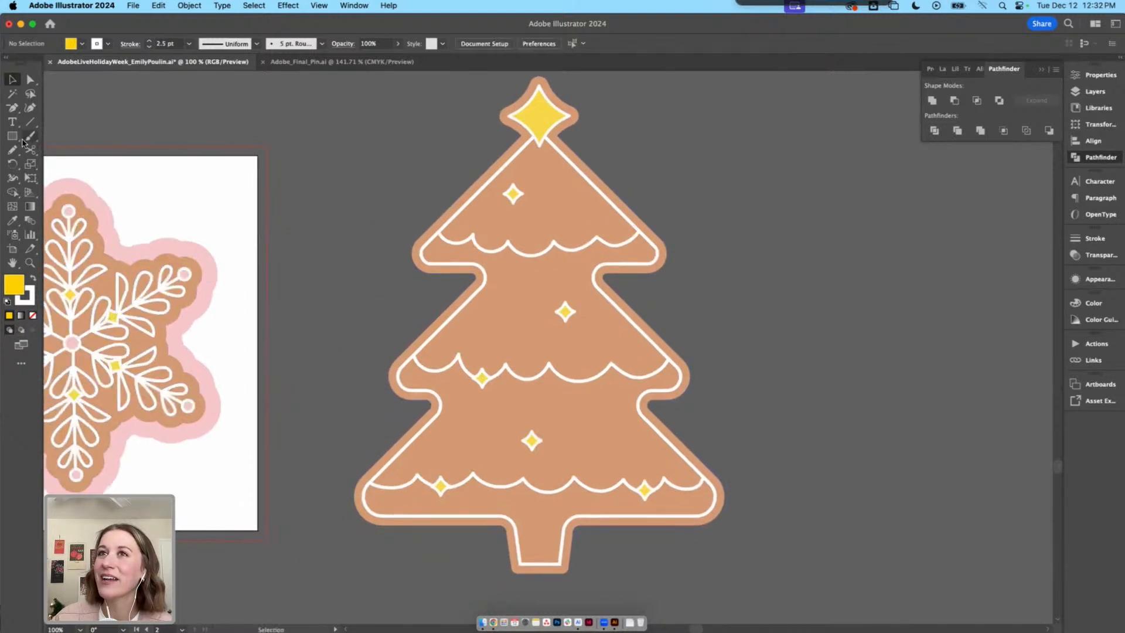
Draw a circle about 0.22 in wide on the top tier and sample the snowflake's pink fill with white outline for it
{"action": "left_click_drag", "start_coordinate": [22, 143], "coordinate": [109, 166]}
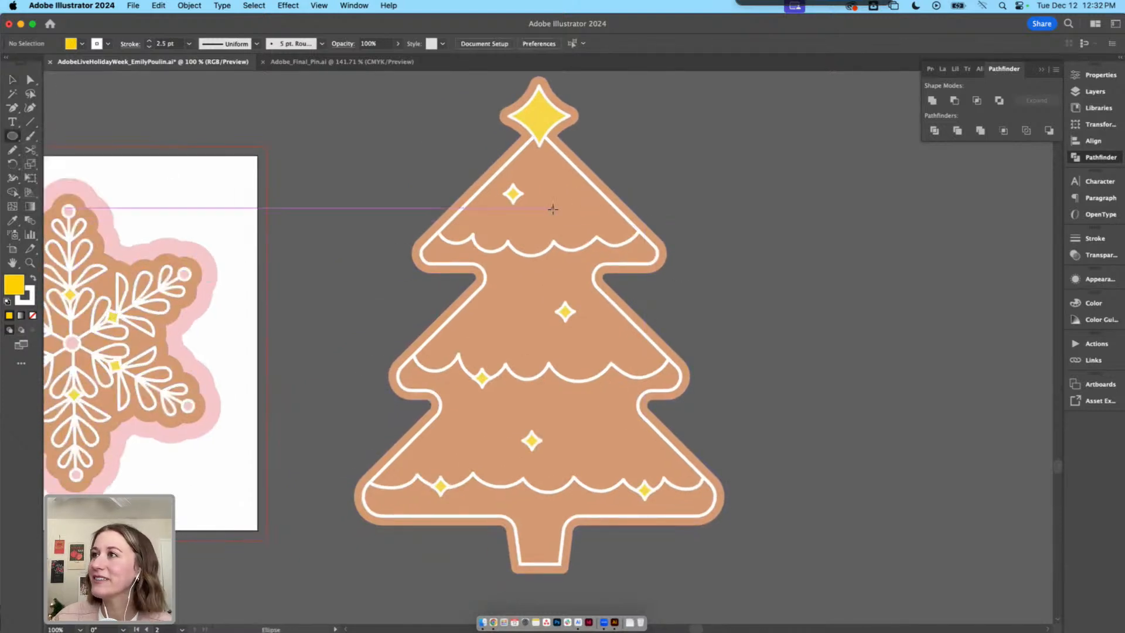
{"action": "left_click_drag", "start_coordinate": [553, 209], "coordinate": [570, 224]}
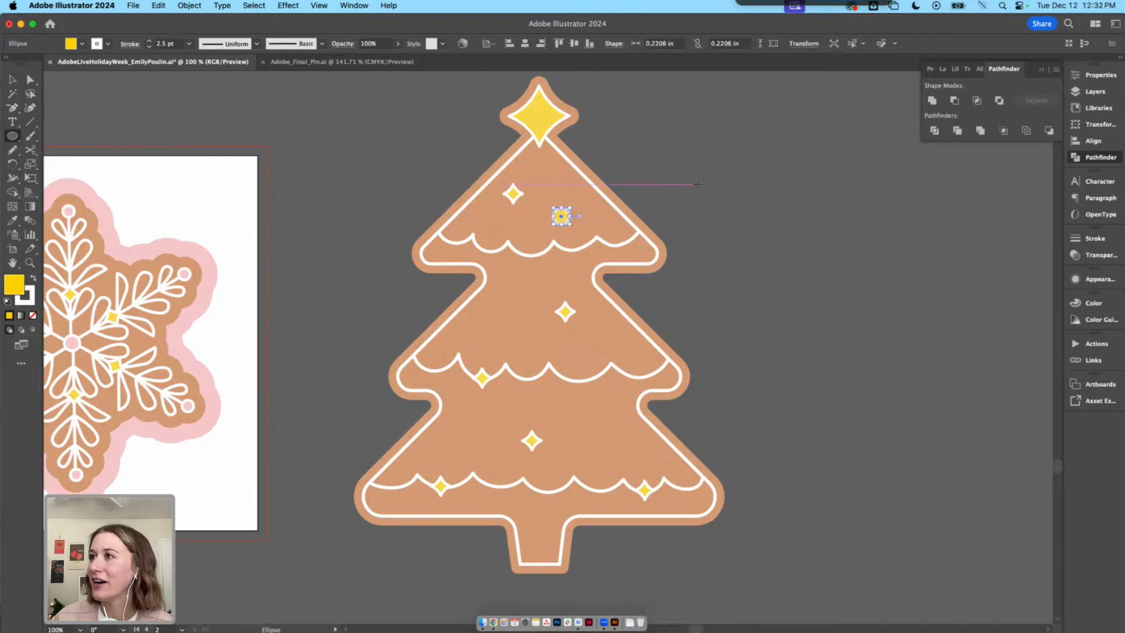
{"action": "key", "text": "i"}
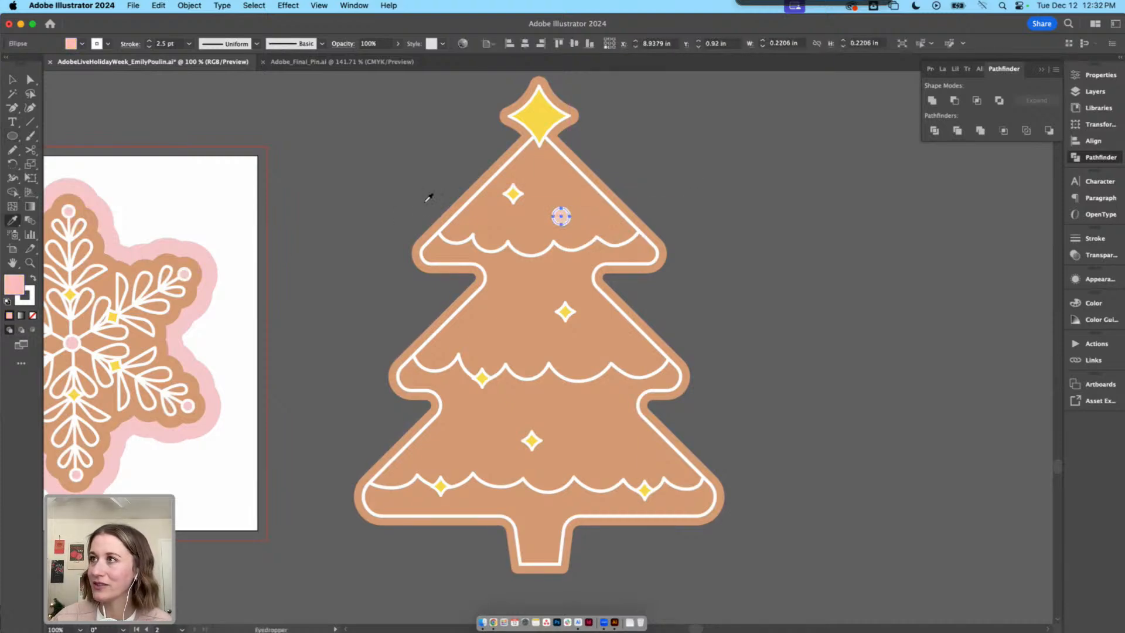
{"action": "key", "text": "v"}
{"action": "left_click", "coordinate": [661, 178]}
Duplicate the pink dot onto the left of the middle tier and both sides of the bottom tier
{"action": "left_click_drag", "start_coordinate": [568, 218], "coordinate": [431, 410]}
{"action": "left_click", "coordinate": [721, 321]}
{"action": "scroll", "coordinate": [481, 295], "scroll_direction": "down", "scroll_amount": 1}
{"action": "scroll", "coordinate": [480, 295], "scroll_direction": "right", "scroll_amount": 1}
{"action": "left_click", "coordinate": [825, 426]}
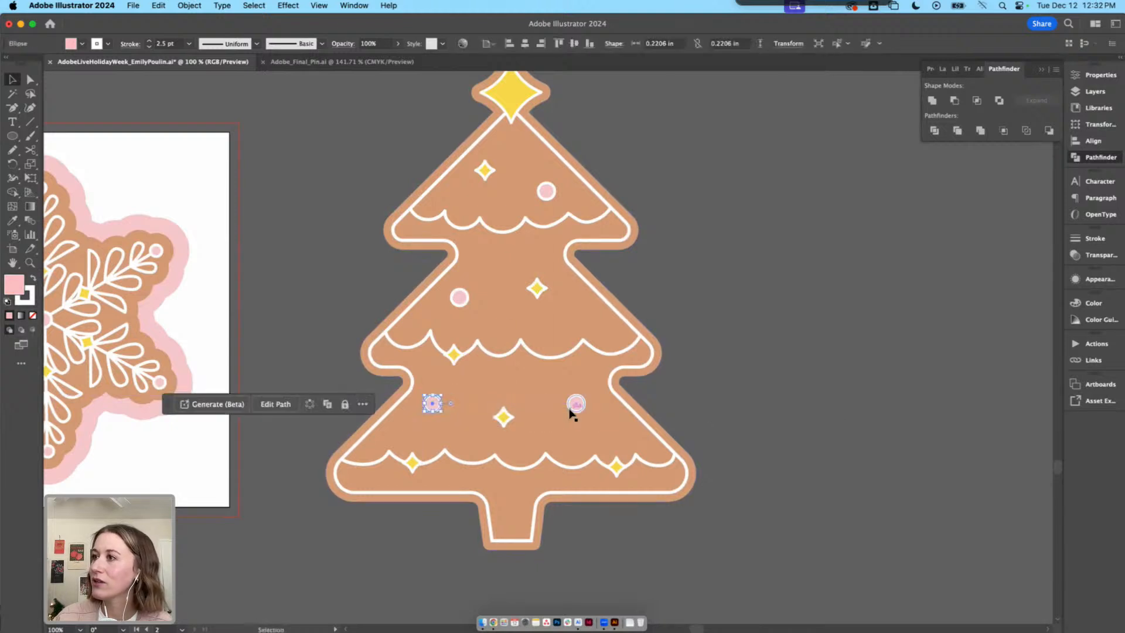
Rearrange the two pink dots and the center star on the bottom tier, and delete the yellow star on the middle scalloped line
{"action": "left_click_drag", "start_coordinate": [575, 410], "coordinate": [579, 433]}
{"action": "left_click_drag", "start_coordinate": [502, 415], "coordinate": [522, 396]}
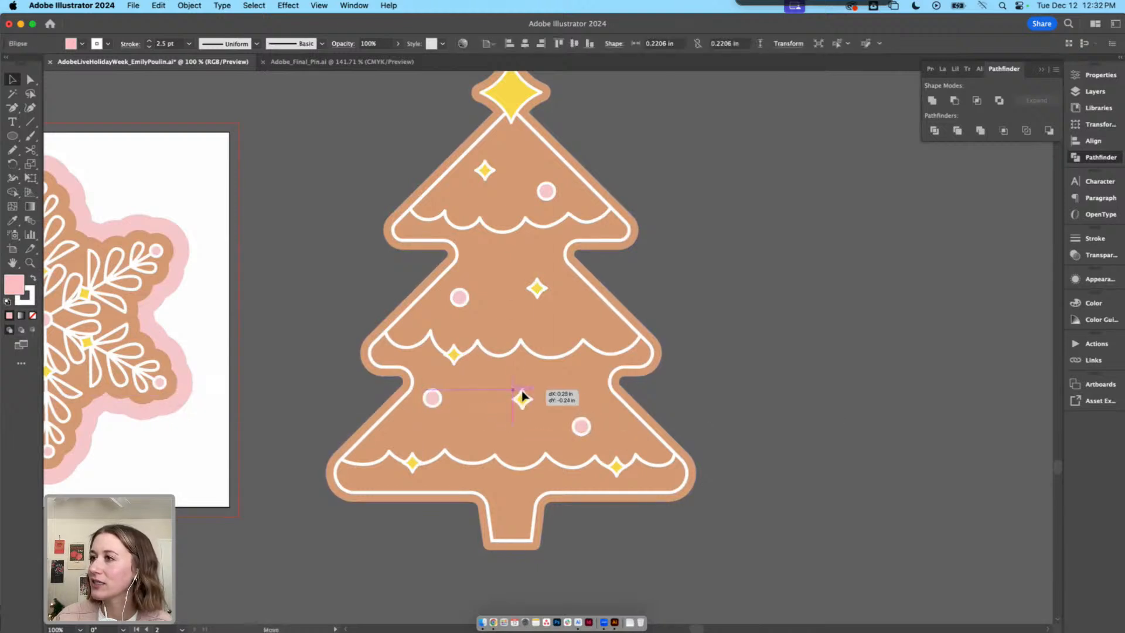
{"action": "left_click_drag", "start_coordinate": [432, 404], "coordinate": [436, 413]}
{"action": "mouse_move", "coordinate": [452, 358]}
{"action": "left_mouse_down"}
{"action": "mouse_move", "coordinate": [487, 351]}
{"action": "mouse_move", "coordinate": [442, 356]}
{"action": "left_mouse_up"}
{"action": "key", "text": "backslash"}
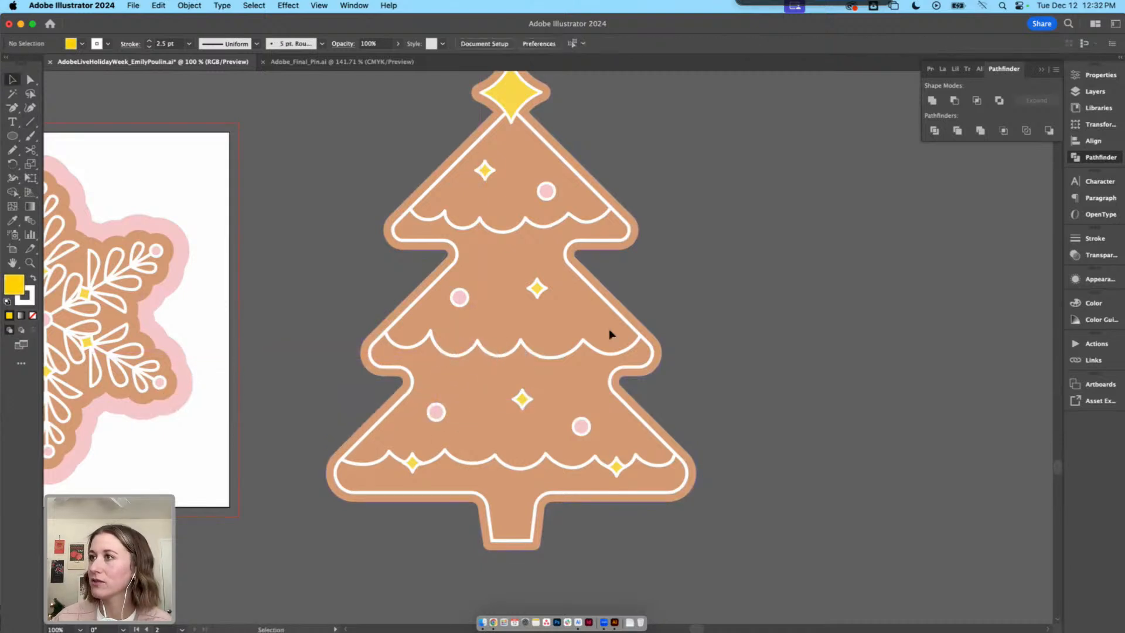
Reposition the middle tier's yellow star and pink dot, and add another pink dot on the right of its scalloped line
{"action": "left_click_drag", "start_coordinate": [703, 320], "coordinate": [695, 326]}
{"action": "left_click_drag", "start_coordinate": [451, 305], "coordinate": [452, 326]}
{"action": "left_click_drag", "start_coordinate": [531, 294], "coordinate": [525, 274]}
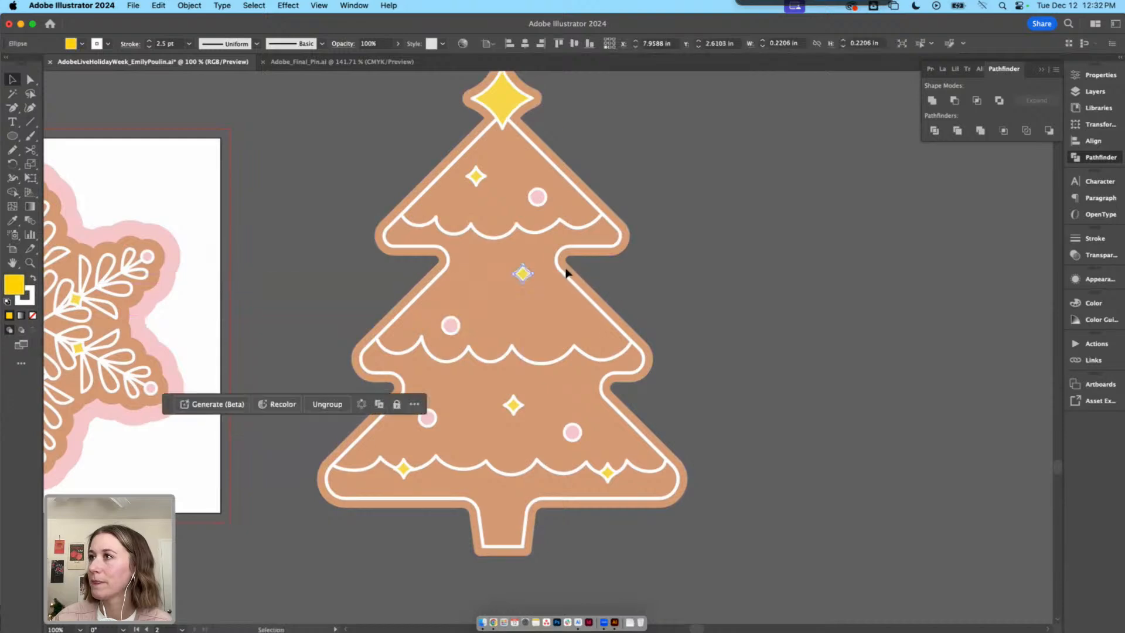
{"action": "left_click_drag", "start_coordinate": [451, 325], "coordinate": [469, 301]}
{"action": "left_click", "coordinate": [701, 271]}
{"action": "scroll", "coordinate": [700, 293], "scroll_direction": "right", "scroll_amount": 3}
{"action": "scroll", "coordinate": [691, 322], "scroll_direction": "up", "scroll_amount": 2}
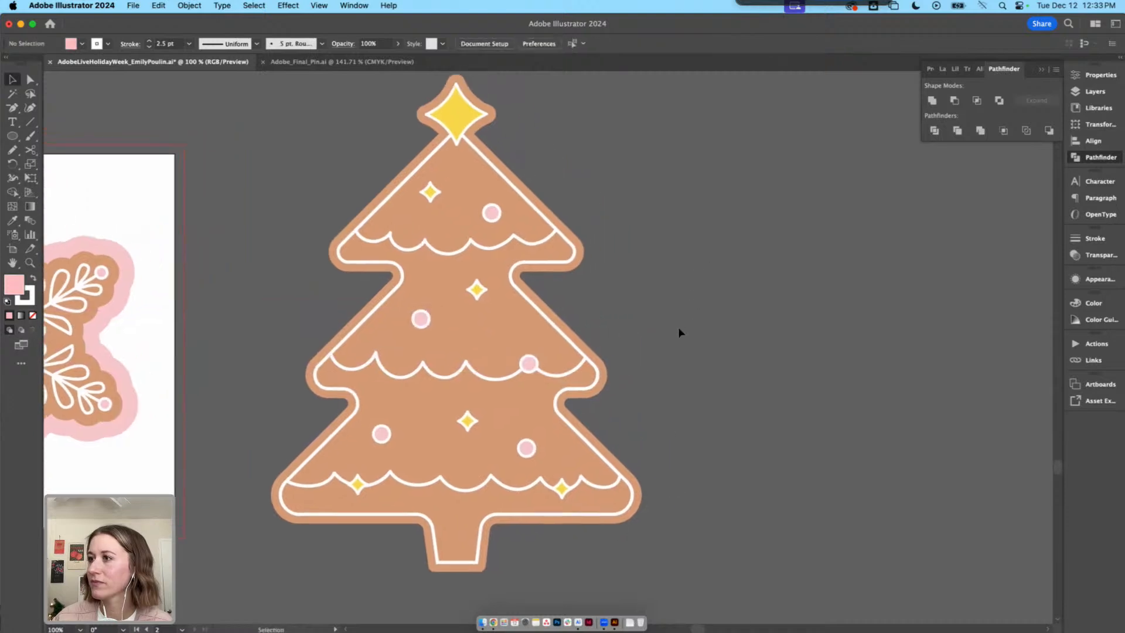
Nudge the right yellow star on the bottom scalloped line slightly upward onto the curve
{"action": "left_click_drag", "start_coordinate": [515, 427], "coordinate": [572, 268]}
{"action": "key", "text": "super+equal"}
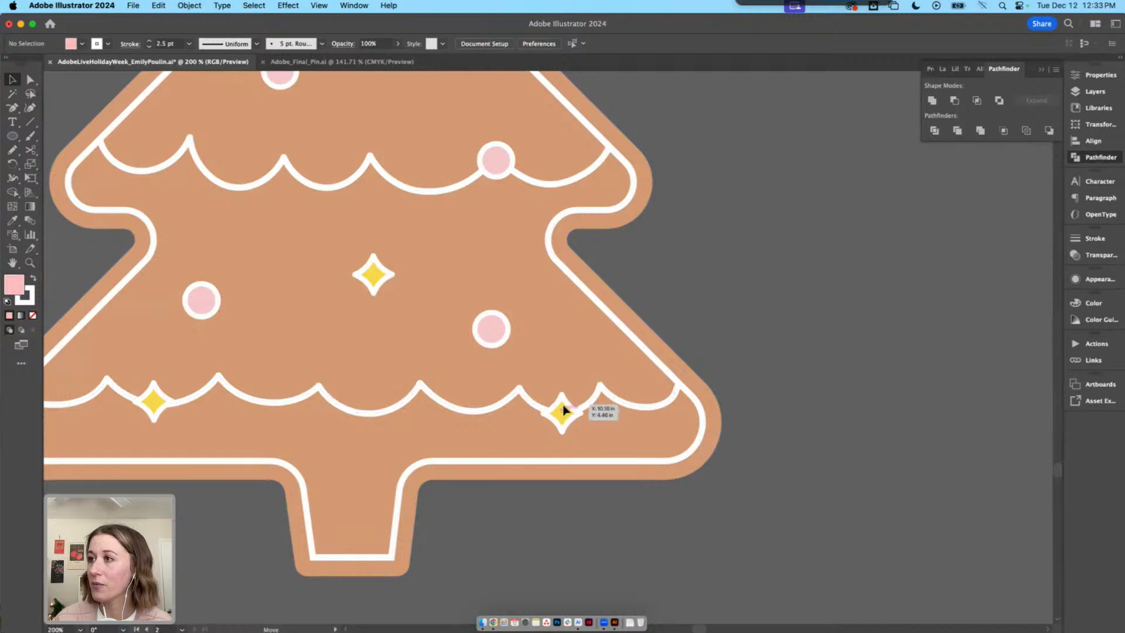
{"action": "left_click", "coordinate": [564, 408]}
{"action": "left_click", "coordinate": [734, 278]}
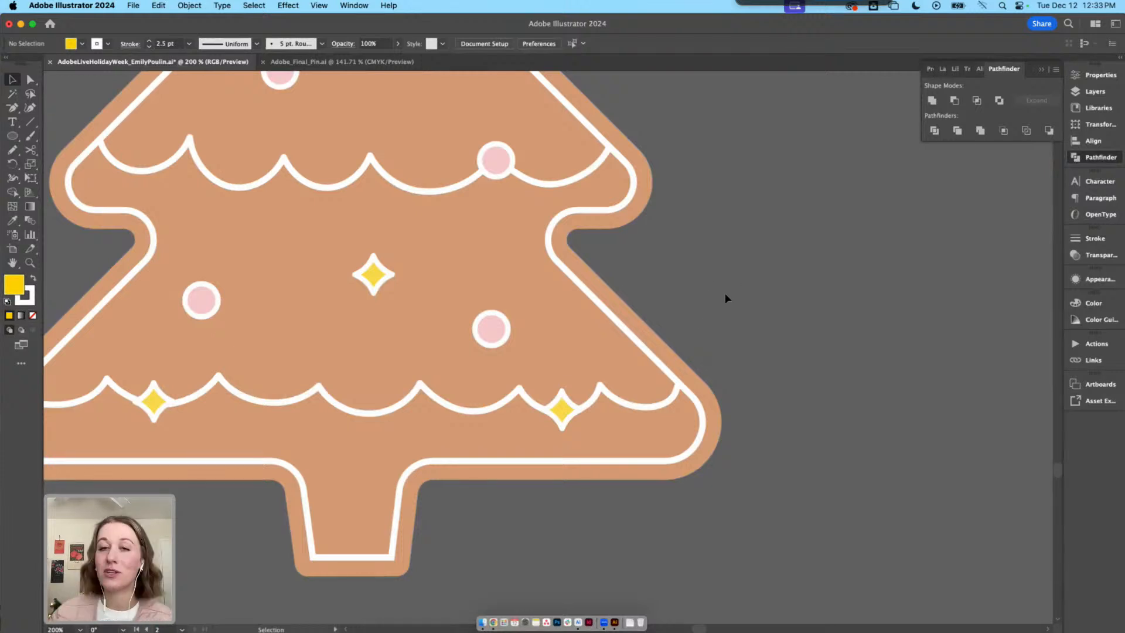
Move the bottom scalloped line's left star one scallop to the right, and shift the pink dot and center star above it leftward
{"action": "key", "text": "super+equal"}
{"action": "left_click_drag", "start_coordinate": [465, 338], "coordinate": [658, 277]}
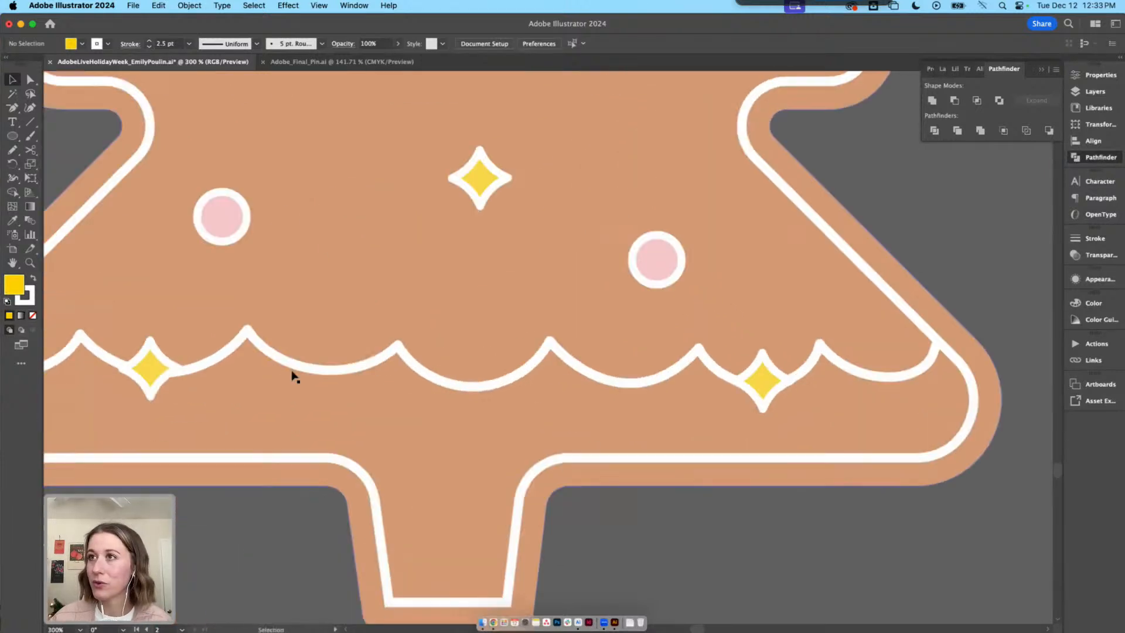
{"action": "left_click_drag", "start_coordinate": [167, 371], "coordinate": [334, 371]}
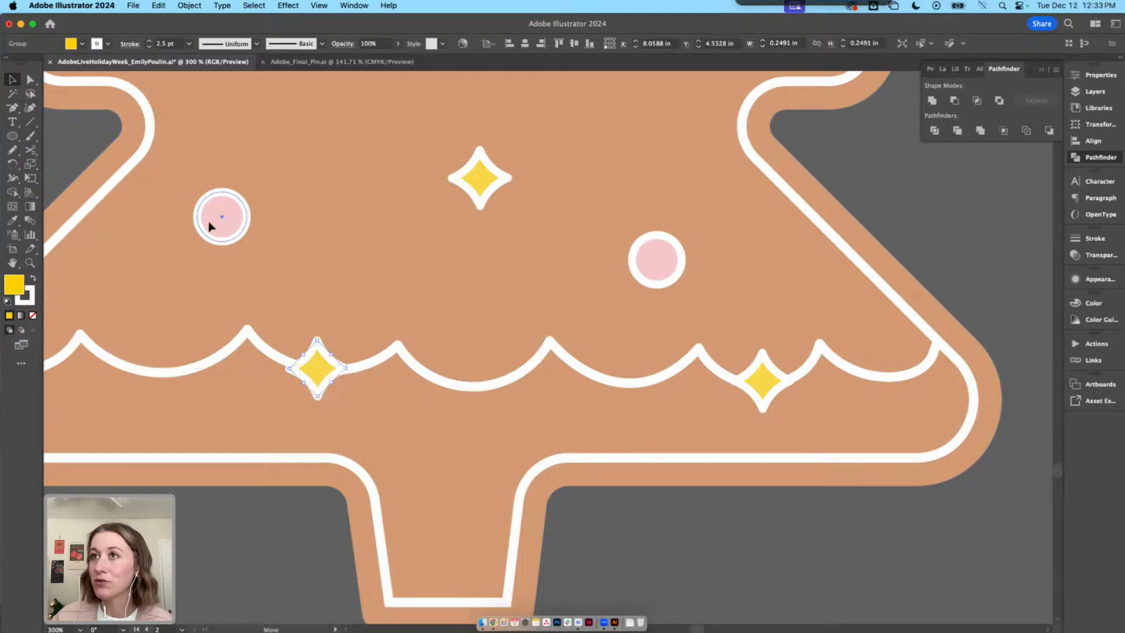
{"action": "left_click_drag", "start_coordinate": [211, 216], "coordinate": [157, 256]}
{"action": "scroll", "coordinate": [463, 187], "scroll_direction": "up", "scroll_amount": 3}
{"action": "left_click_drag", "start_coordinate": [485, 269], "coordinate": [426, 239]}
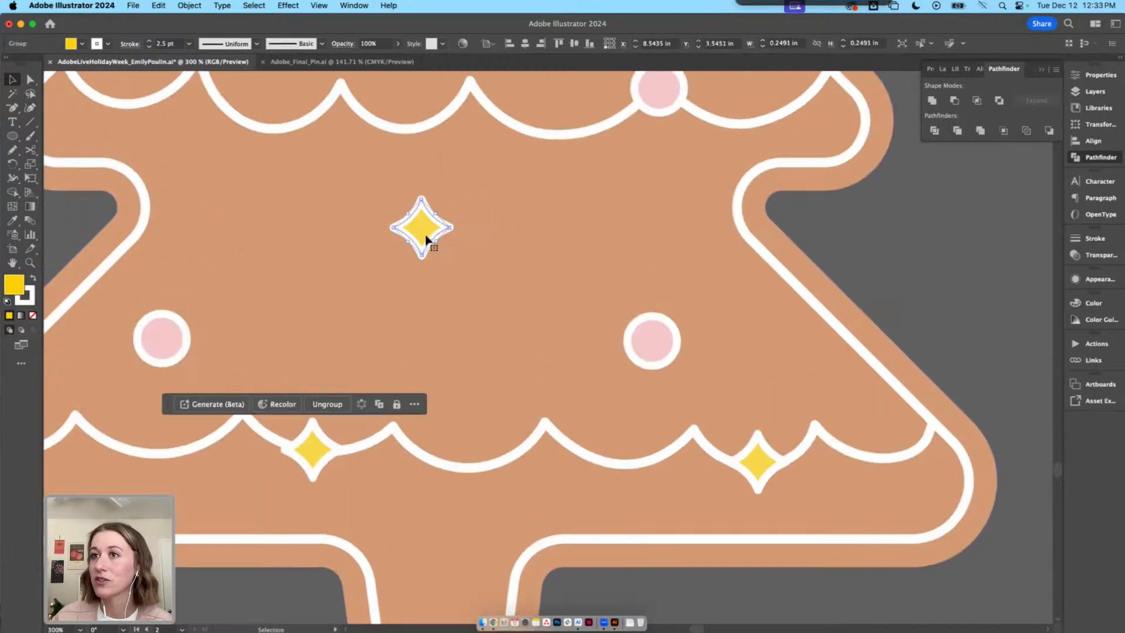
Nudge the left star on the bottom scalloped line slightly right so it sits on the icing curve
{"action": "scroll", "coordinate": [205, 188], "scroll_direction": "down", "scroll_amount": 6}
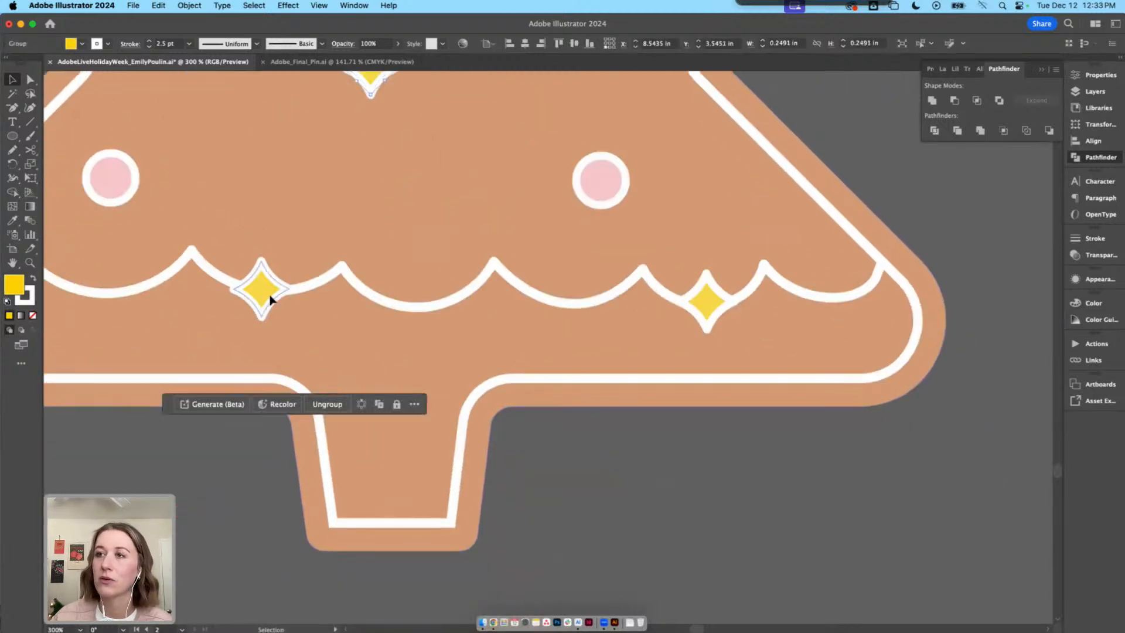
{"action": "left_click_drag", "start_coordinate": [271, 299], "coordinate": [282, 300]}
{"action": "left_click", "coordinate": [540, 459]}
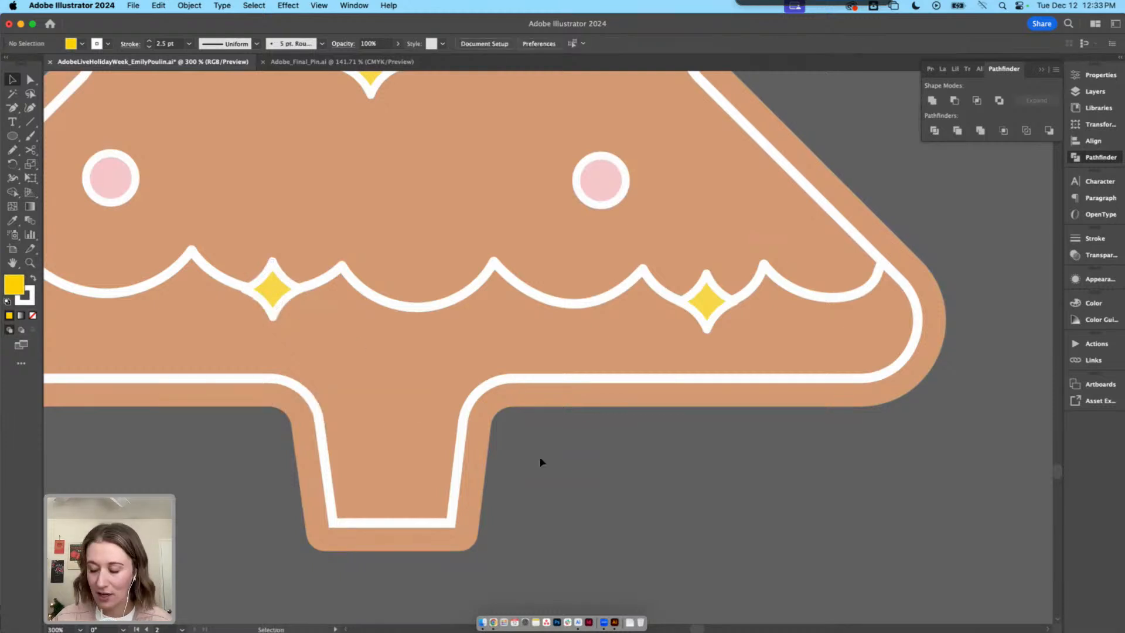
Switch to Chrome and view the shared Dropbox folder holding the Illustrator project file
{"action": "left_click", "coordinate": [443, 522]}
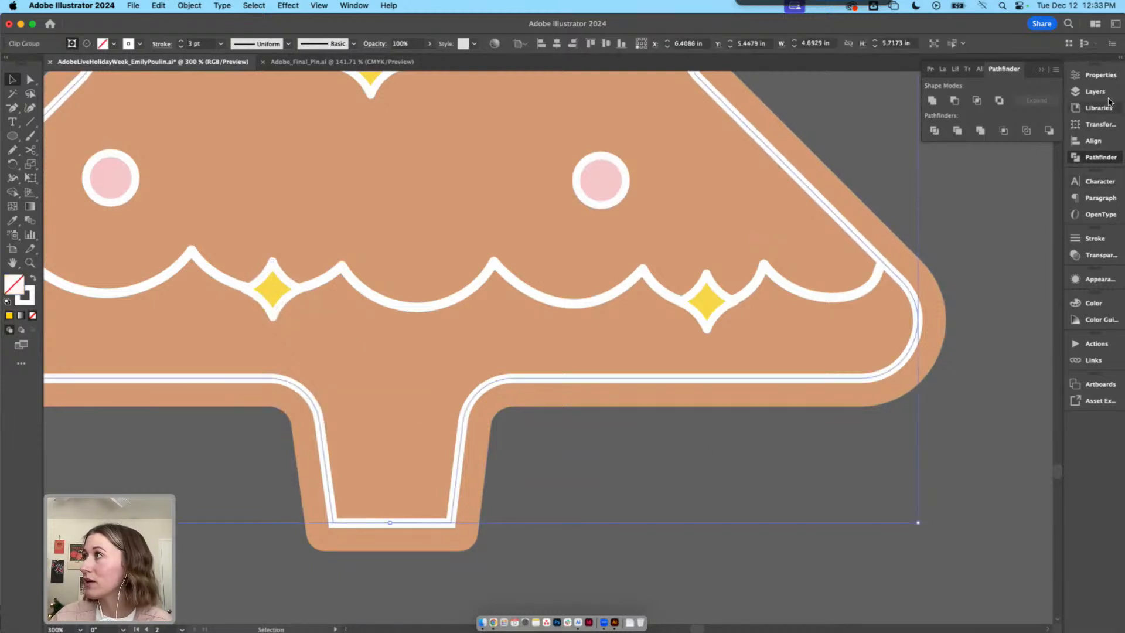
{"action": "left_click_drag", "start_coordinate": [652, 23], "coordinate": [674, 129]}
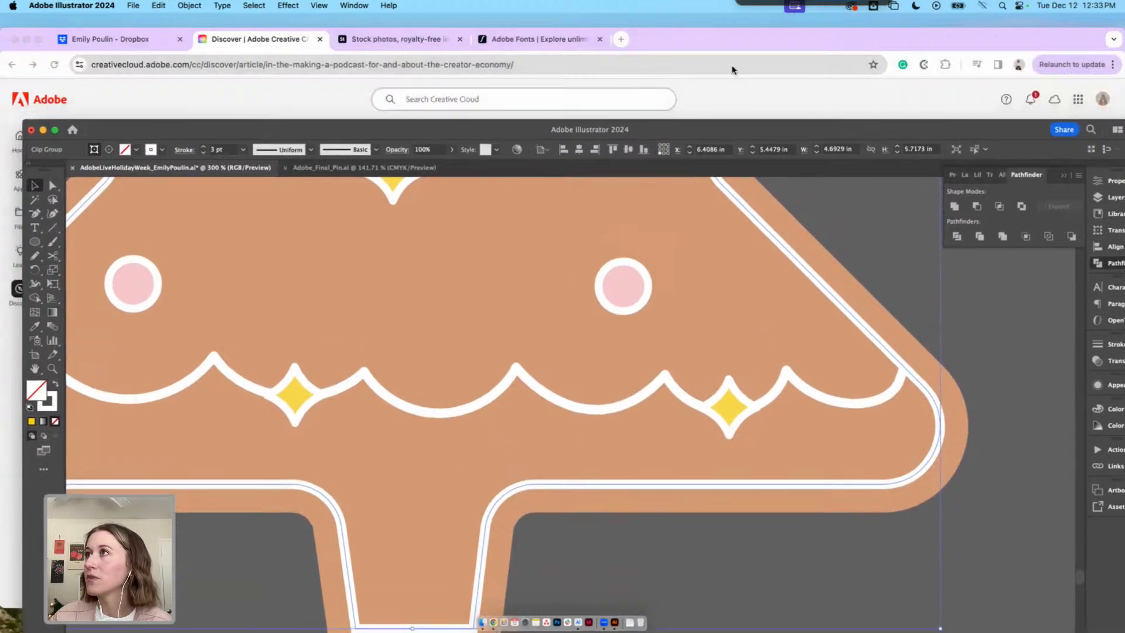
{"action": "left_click", "coordinate": [169, 73]}
{"action": "left_click", "coordinate": [109, 39]}
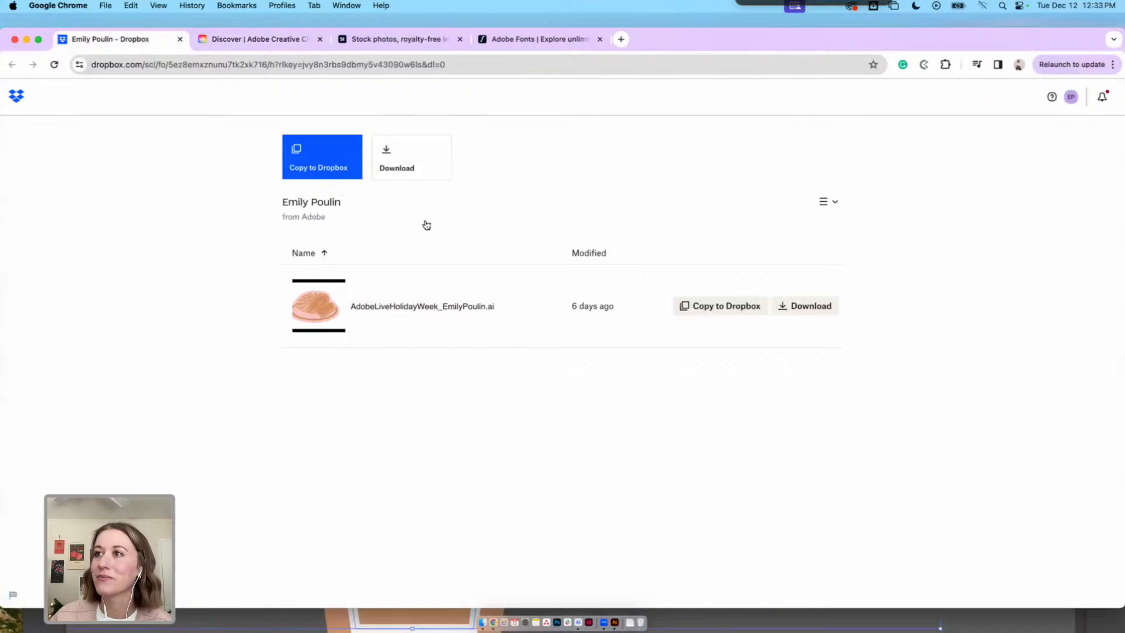
Look through the In the Making podcast article, including its episode guide, and return to its beginning
{"action": "left_click", "coordinate": [256, 47]}
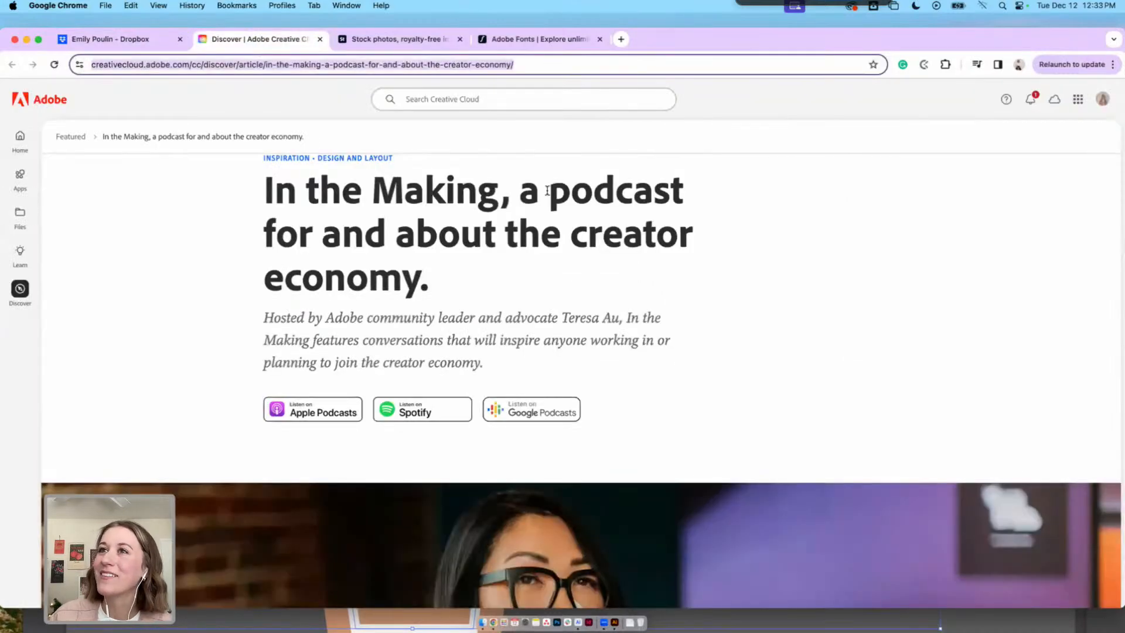
{"action": "scroll", "coordinate": [326, 364], "scroll_direction": "up", "scroll_amount": 2}
{"action": "scroll", "coordinate": [540, 282], "scroll_direction": "down", "scroll_amount": 6}
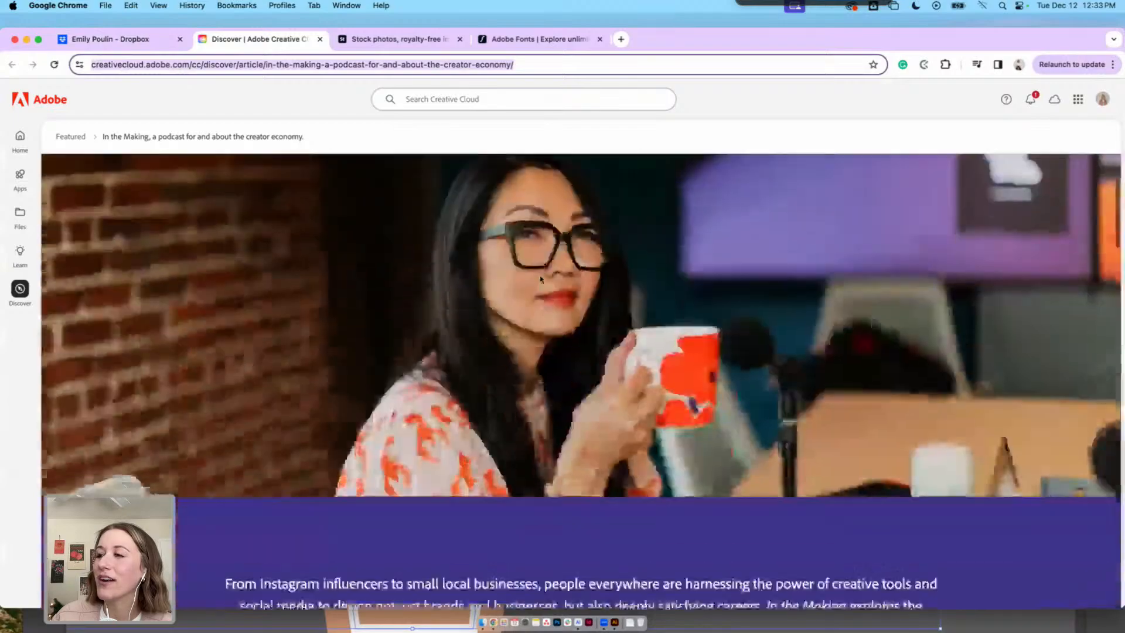
{"action": "scroll", "coordinate": [540, 279], "scroll_direction": "down", "scroll_amount": 15}
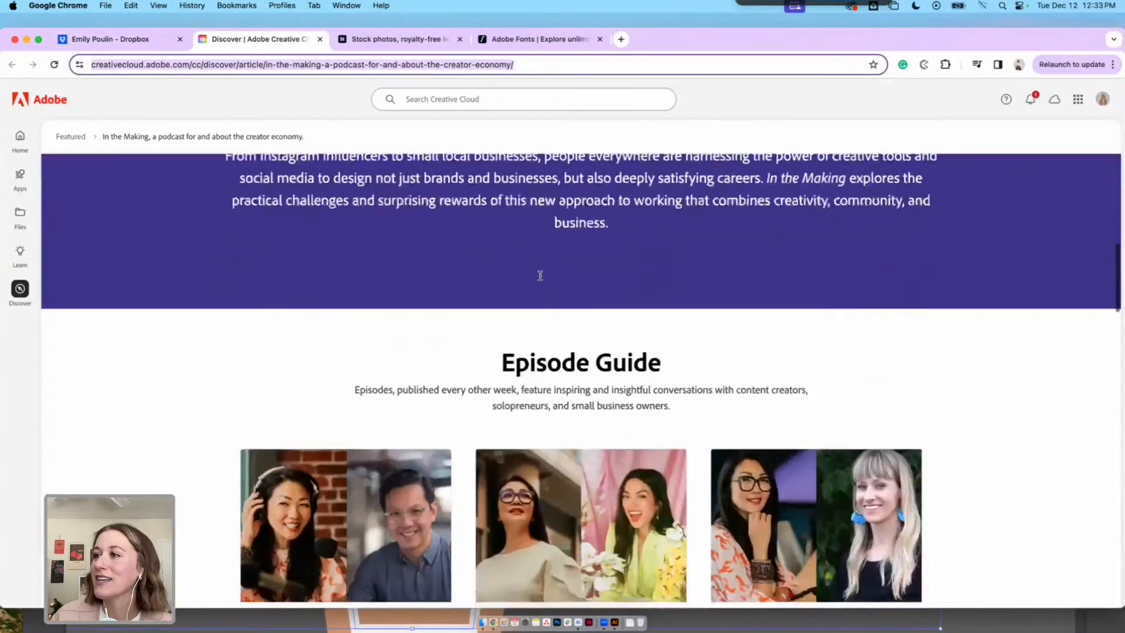
{"action": "scroll", "coordinate": [541, 280], "scroll_direction": "down", "scroll_amount": 8}
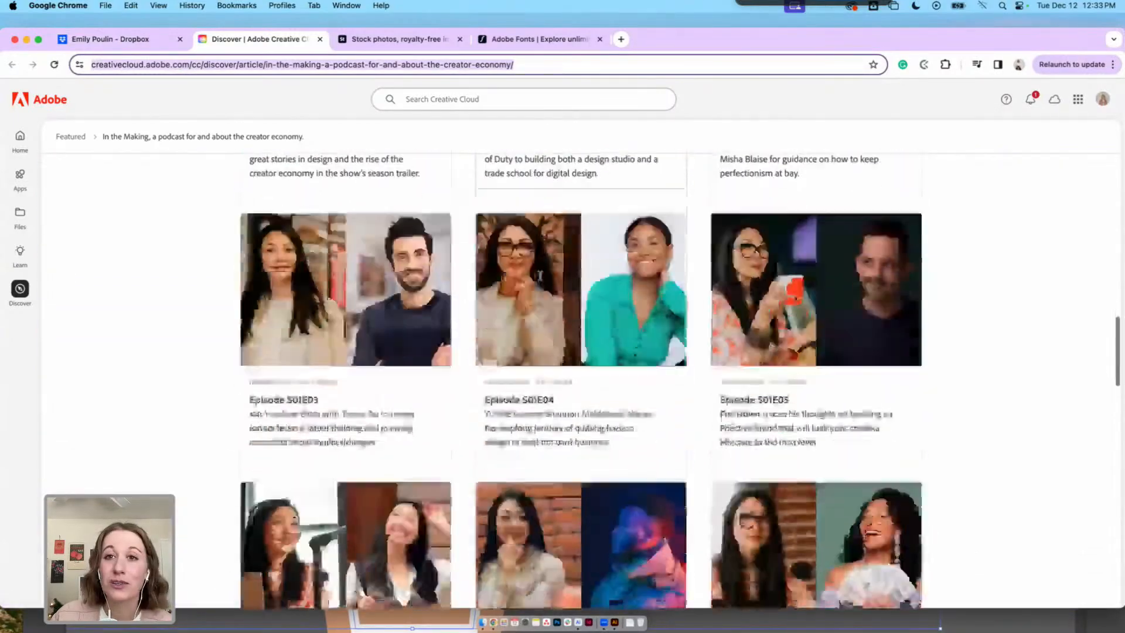
{"action": "scroll", "coordinate": [540, 280], "scroll_direction": "down", "scroll_amount": 4}
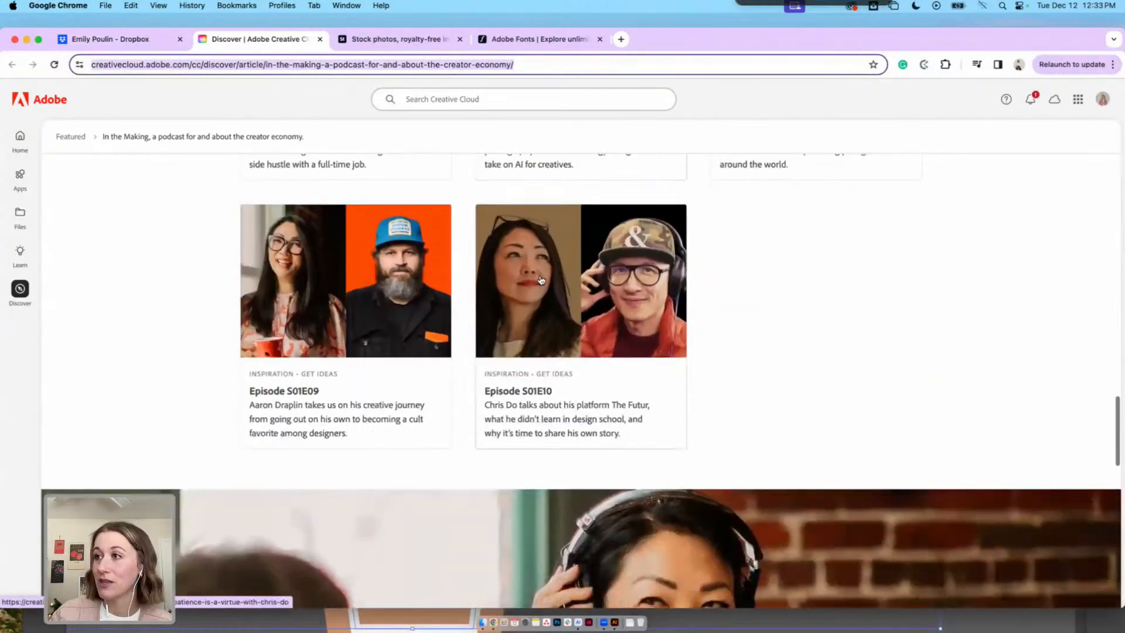
{"action": "scroll", "coordinate": [521, 266], "scroll_direction": "up", "scroll_amount": 6}
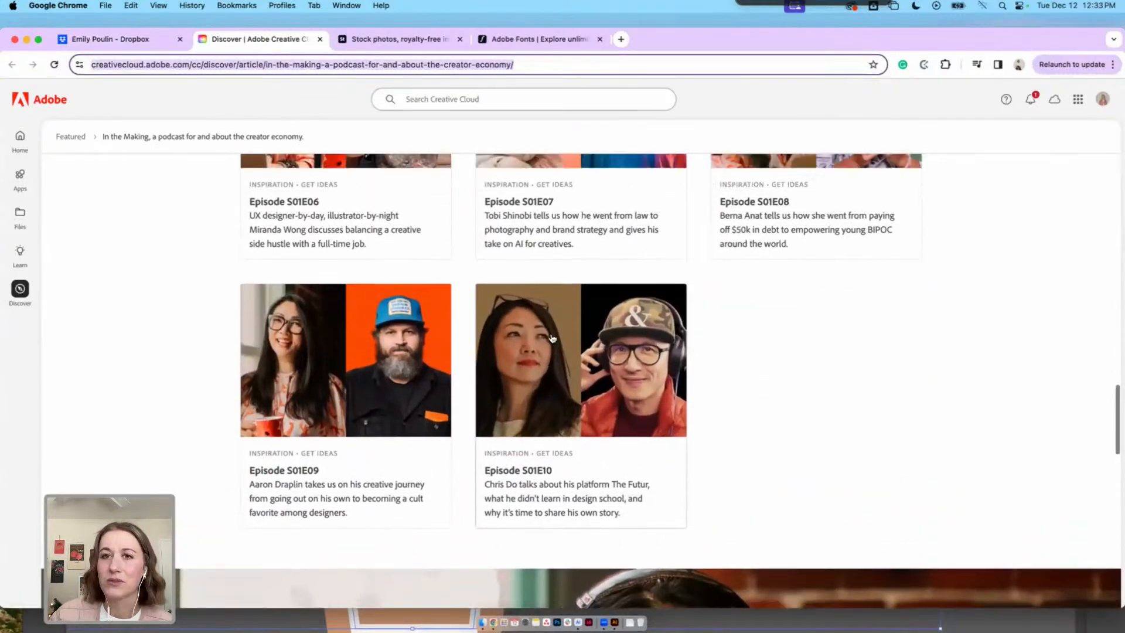
{"action": "scroll", "coordinate": [553, 338], "scroll_direction": "up", "scroll_amount": 9}
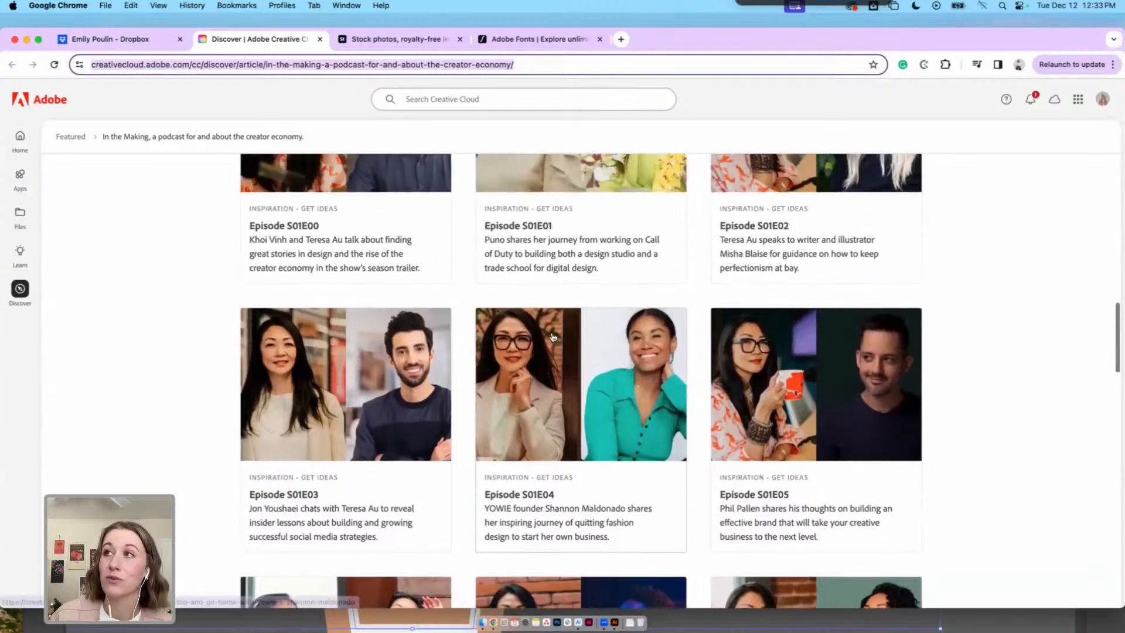
{"action": "scroll", "coordinate": [552, 338], "scroll_direction": "up", "scroll_amount": 10}
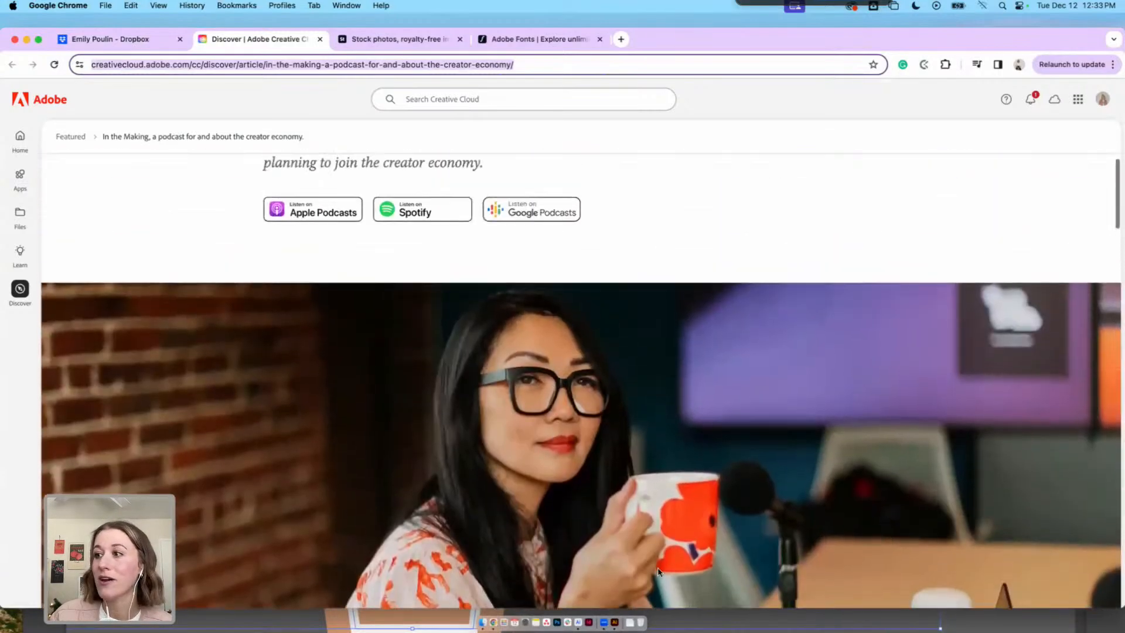
Switch to Illustrator and bring up the stroke options for the white icing outline around the tree's trunk
{"action": "left_click", "coordinate": [613, 624]}
{"action": "left_click", "coordinate": [834, 445]}
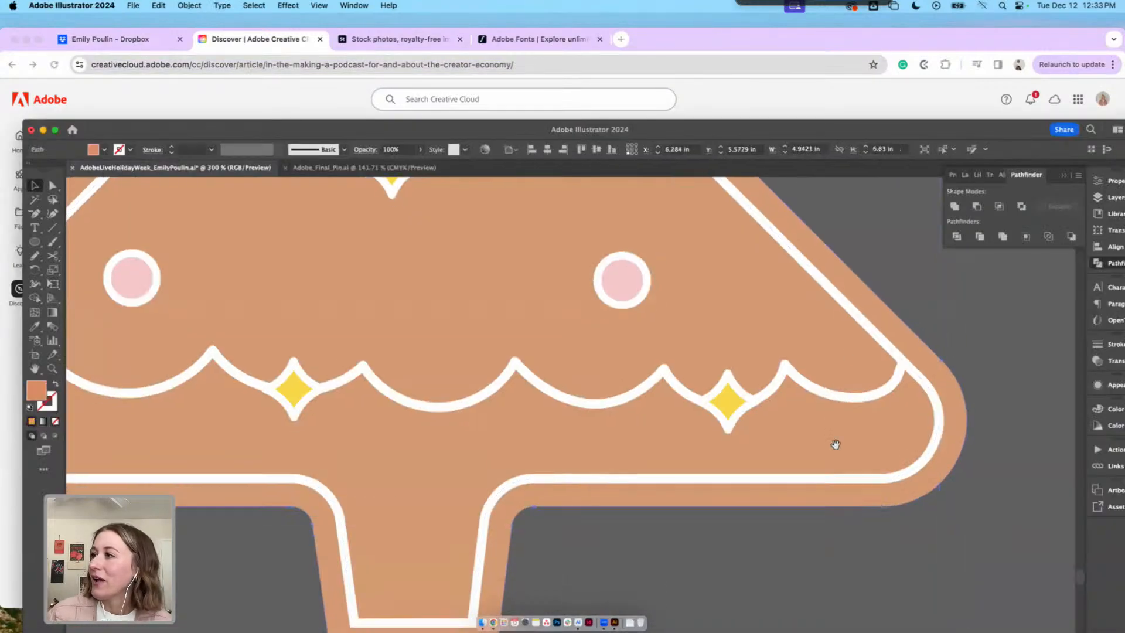
{"action": "scroll", "coordinate": [645, 457], "scroll_direction": "down", "scroll_amount": 5}
{"action": "left_click", "coordinate": [476, 433]}
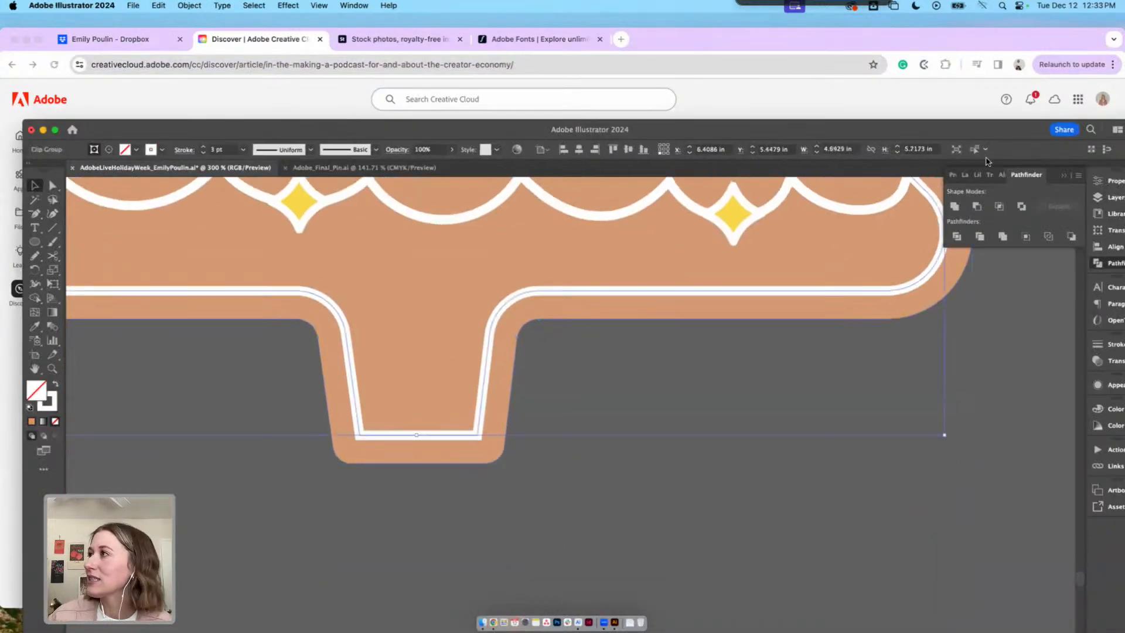
{"action": "left_click", "coordinate": [1113, 347]}
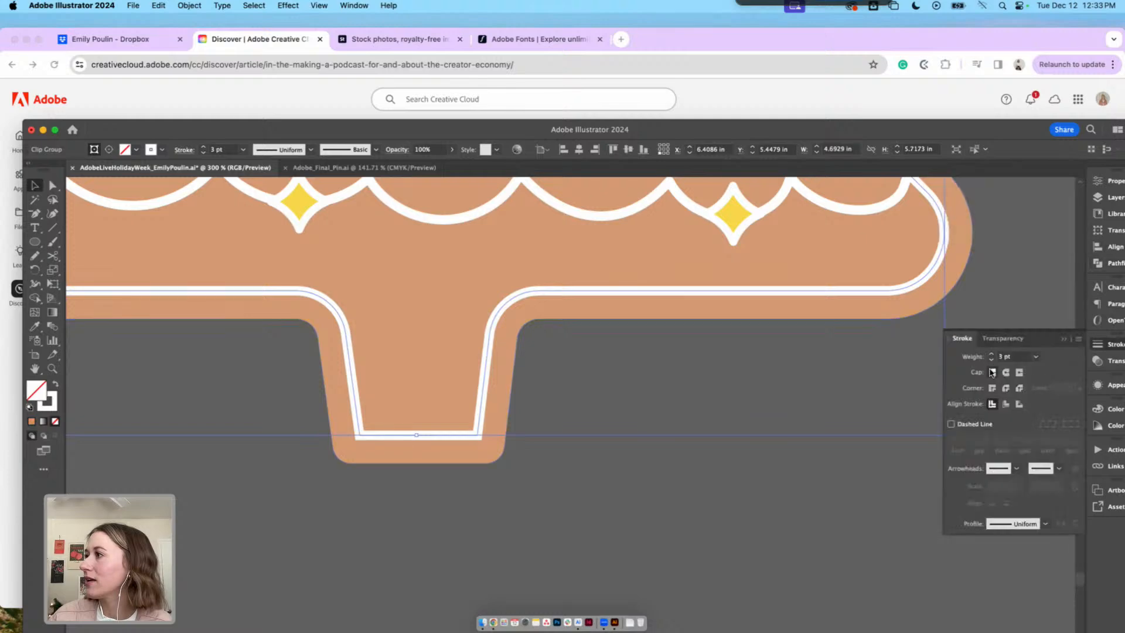
{"action": "left_click", "coordinate": [770, 368]}
Round the two bottom corners of the white icing outline on the tree's trunk
{"action": "left_click", "coordinate": [473, 434]}
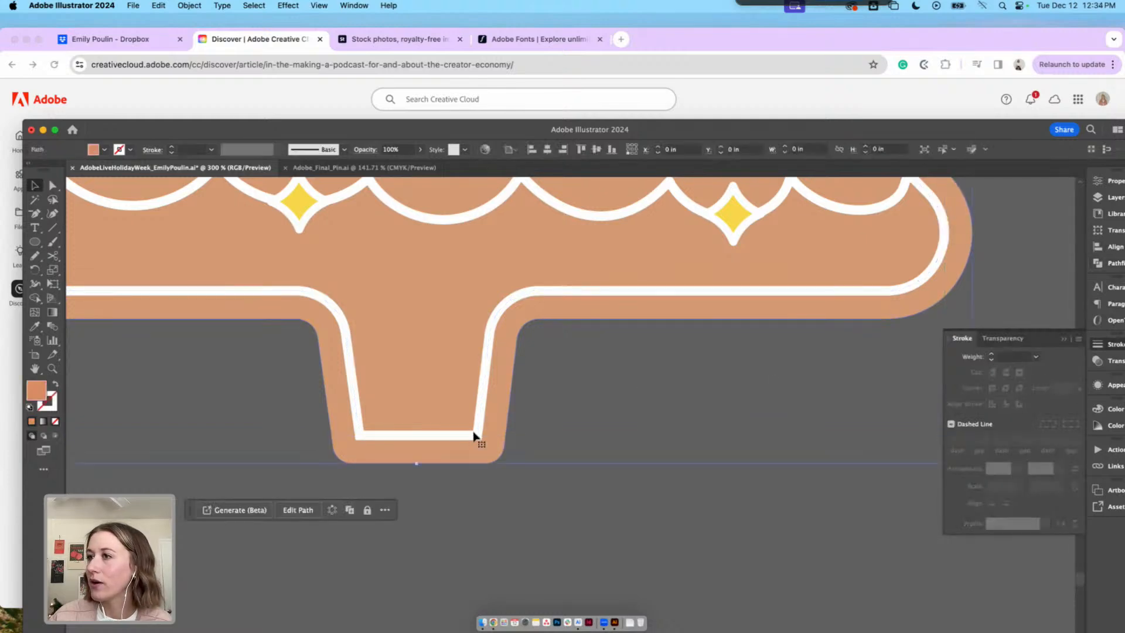
{"action": "key", "text": "a"}
{"action": "left_click", "coordinate": [475, 436]}
{"action": "left_click", "coordinate": [359, 435], "text": "shift"}
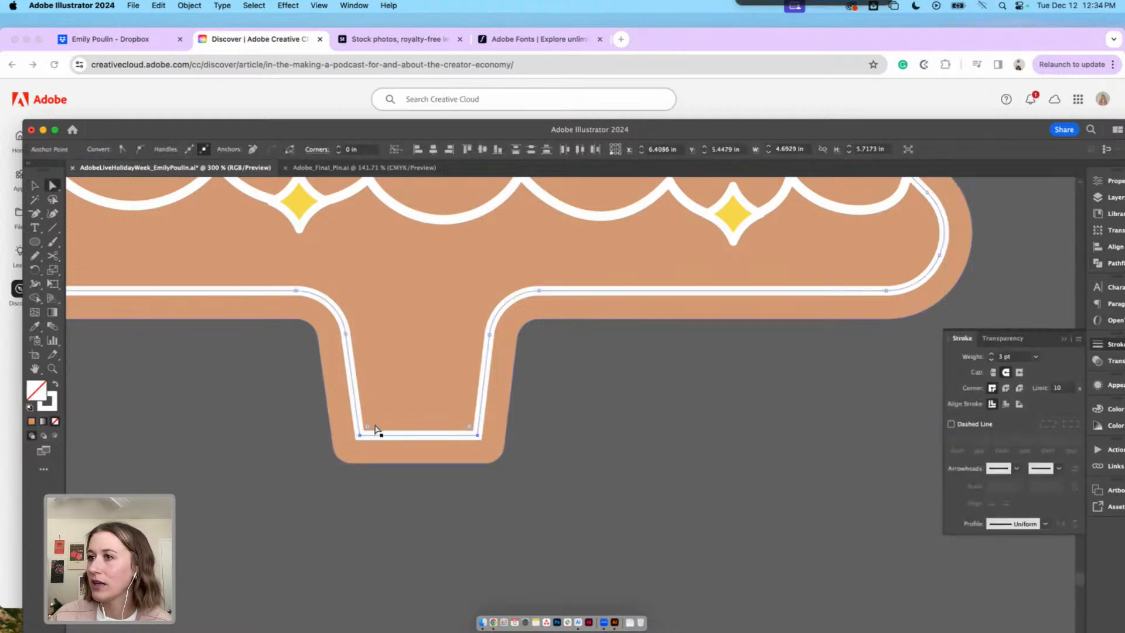
{"action": "left_click_drag", "start_coordinate": [374, 432], "coordinate": [368, 426]}
{"action": "left_click", "coordinate": [565, 437]}
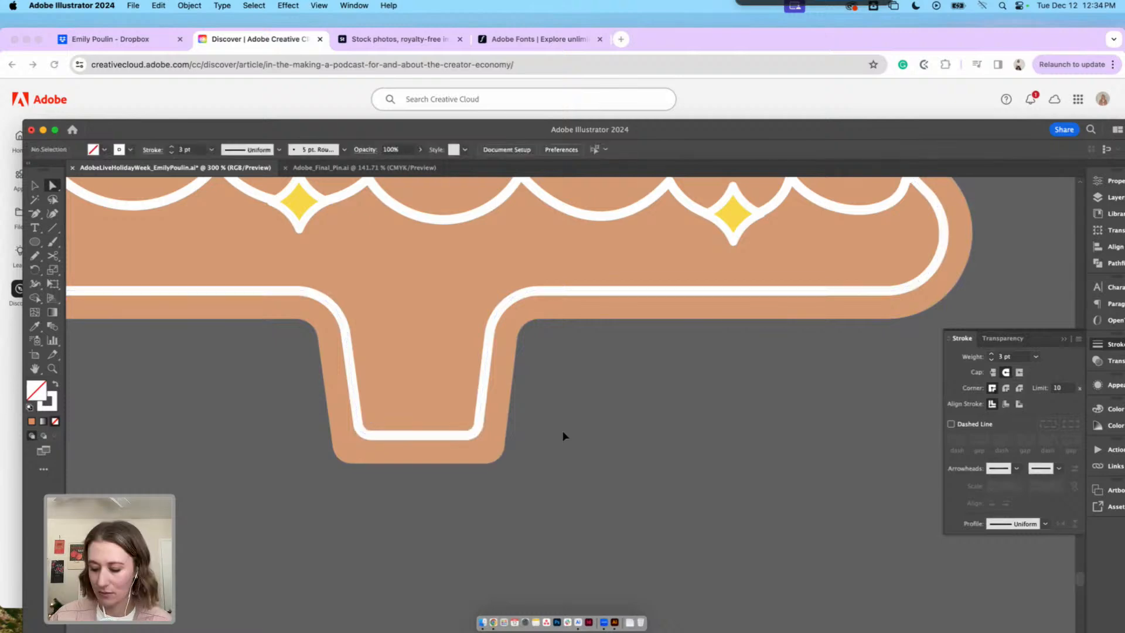
Group all parts of the tree cookie, including the base, icing lines, dots and stars
{"action": "key", "text": "super+minus"}
{"action": "key", "text": "super+minus"}
{"action": "key", "text": "super+minus"}
{"action": "key", "text": "super+minus"}
{"action": "key", "text": "v"}
{"action": "left_click_drag", "start_coordinate": [693, 482], "coordinate": [661, 530]}
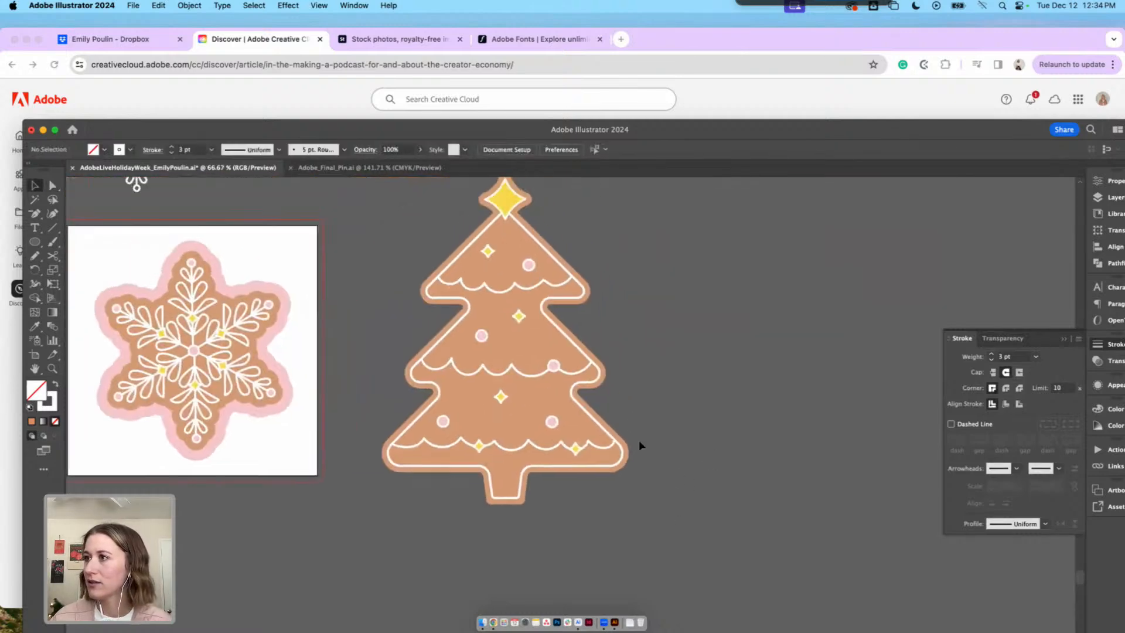
{"action": "left_click", "coordinate": [577, 404]}
{"action": "left_click_drag", "start_coordinate": [662, 407], "coordinate": [640, 460]}
{"action": "left_click", "coordinate": [582, 344]}
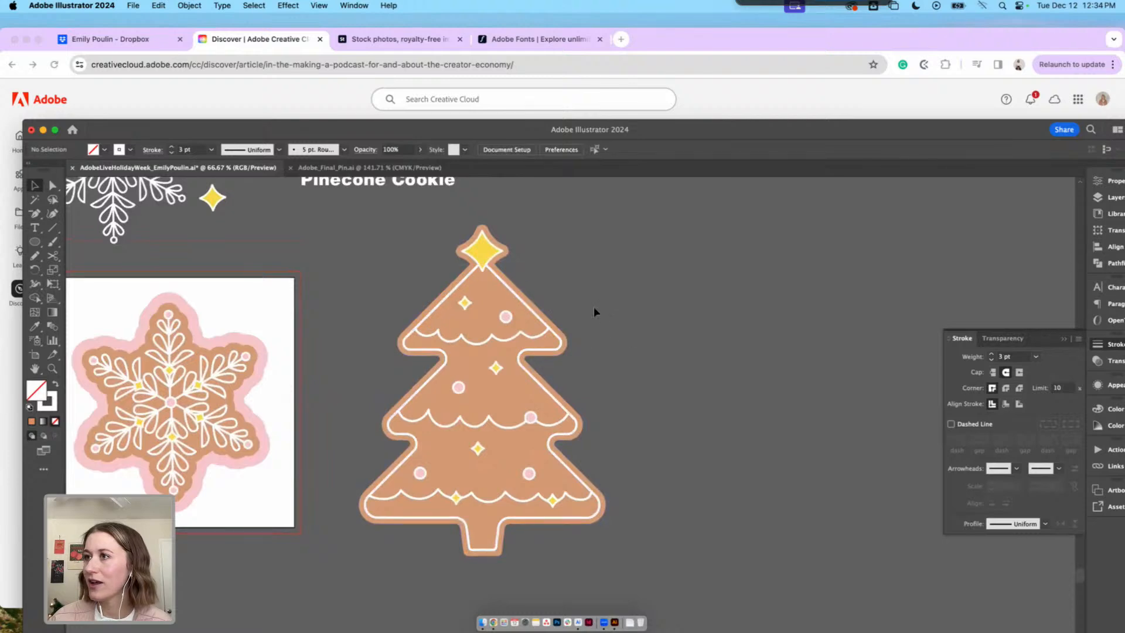
{"action": "left_click_drag", "start_coordinate": [606, 569], "coordinate": [600, 565]}
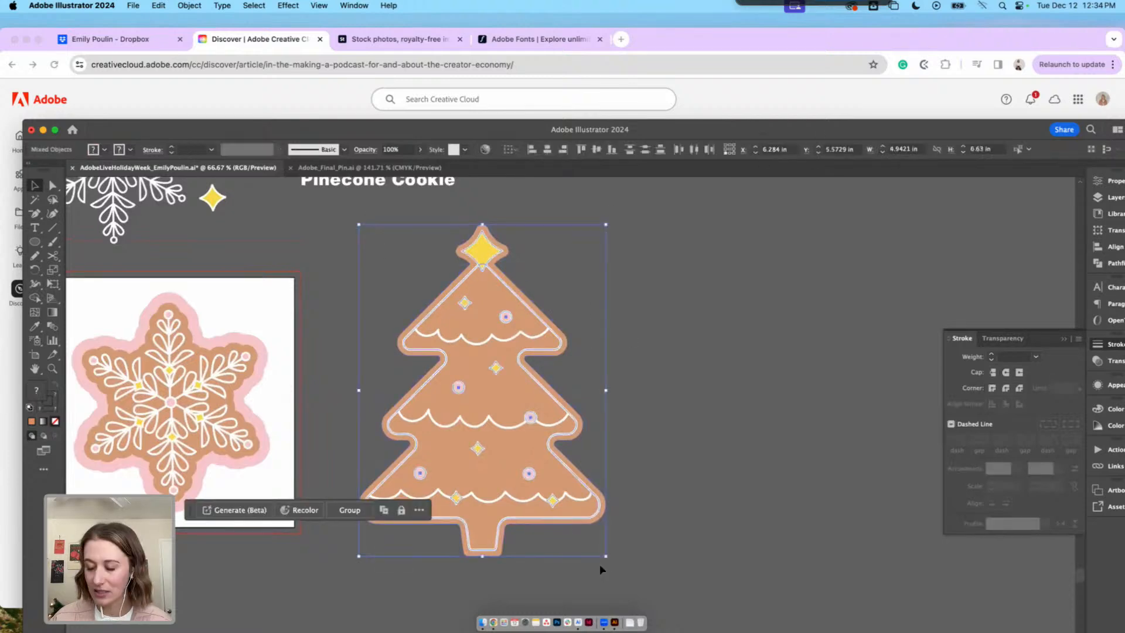
{"action": "key", "text": "super+g"}
Move the tree group farther right and draw a square artboard about 5.11 in wide between it and the snowflake artboard
{"action": "left_click_drag", "start_coordinate": [316, 355], "coordinate": [395, 350]}
{"action": "left_click_drag", "start_coordinate": [539, 343], "coordinate": [787, 342]}
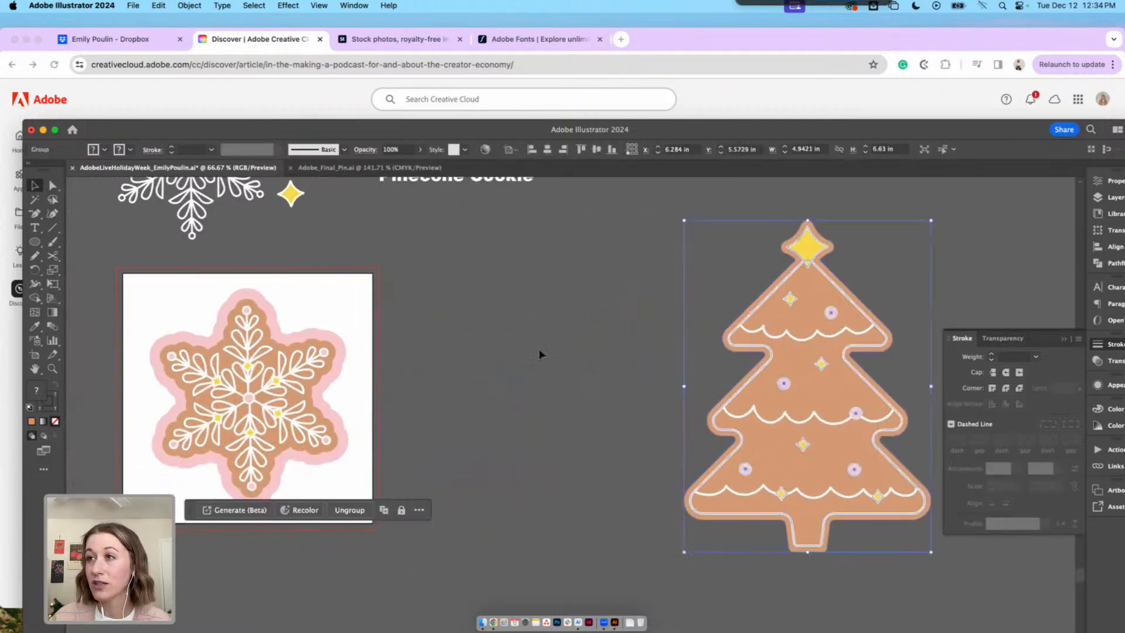
{"action": "left_click_drag", "start_coordinate": [470, 326], "coordinate": [281, 318]}
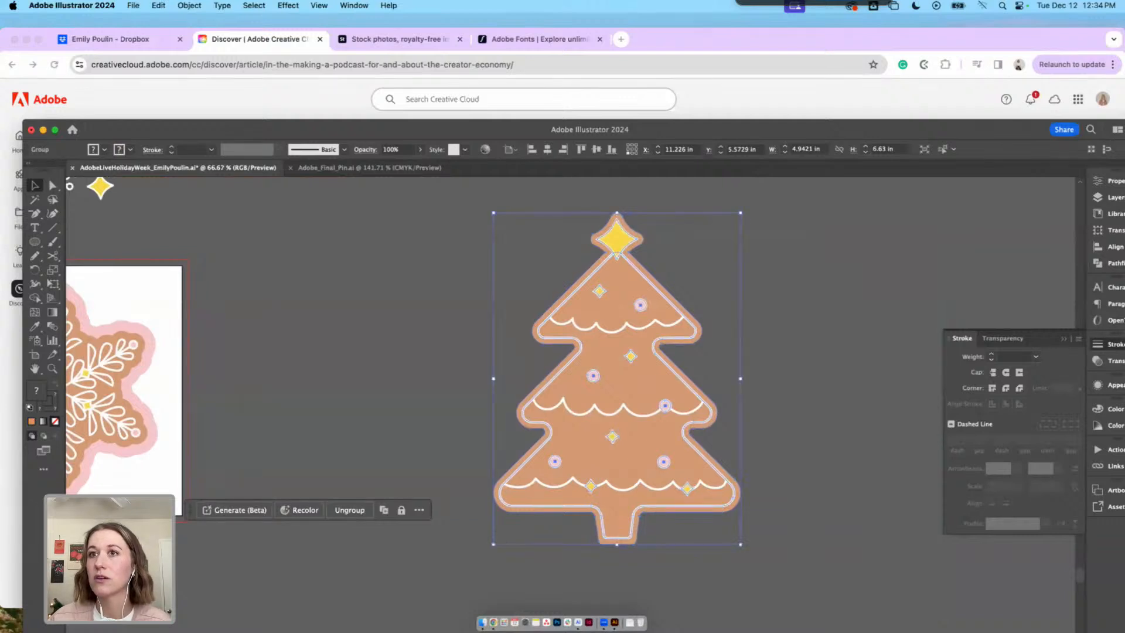
{"action": "left_click", "coordinate": [34, 355]}
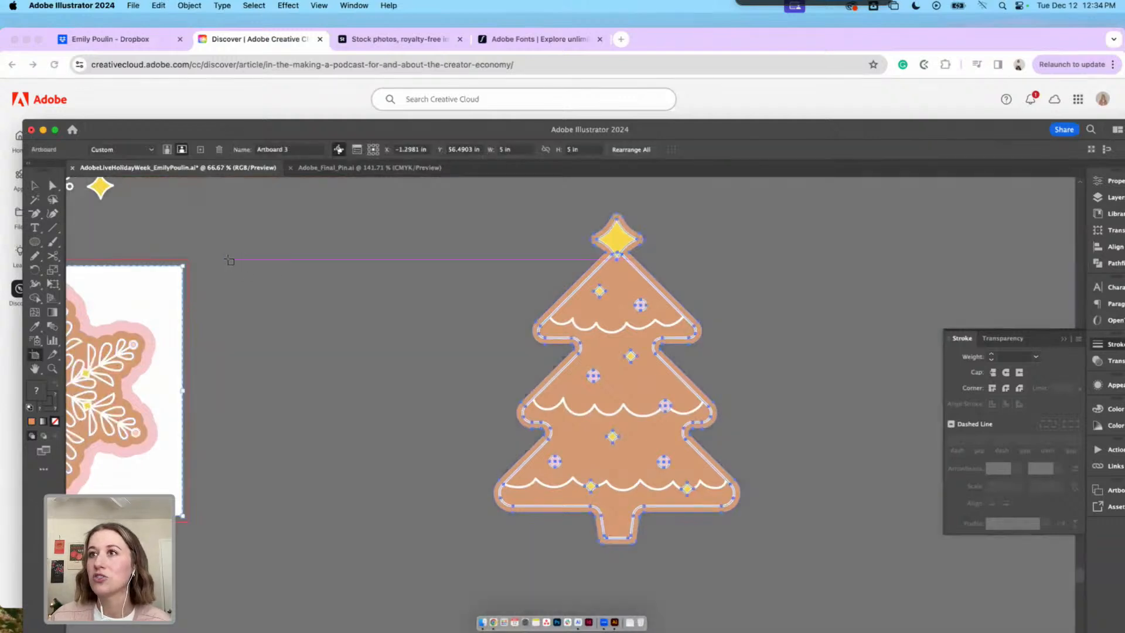
{"action": "left_click_drag", "start_coordinate": [229, 259], "coordinate": [484, 515]}
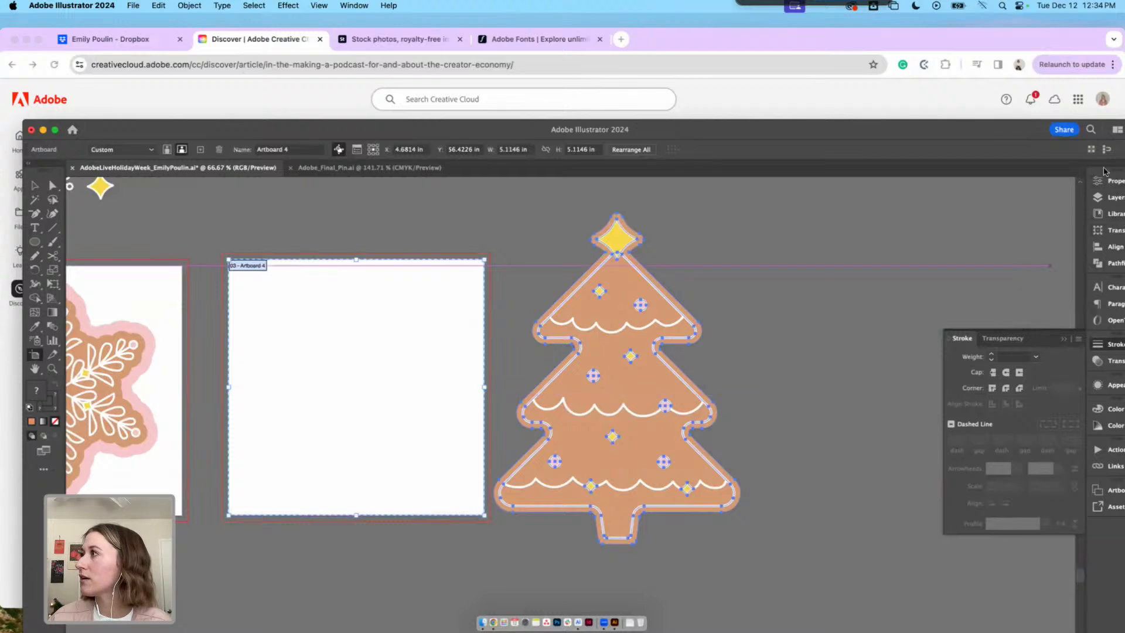
Set the new artboard's width and height to 5 in each
{"action": "double_click", "coordinate": [714, 131]}
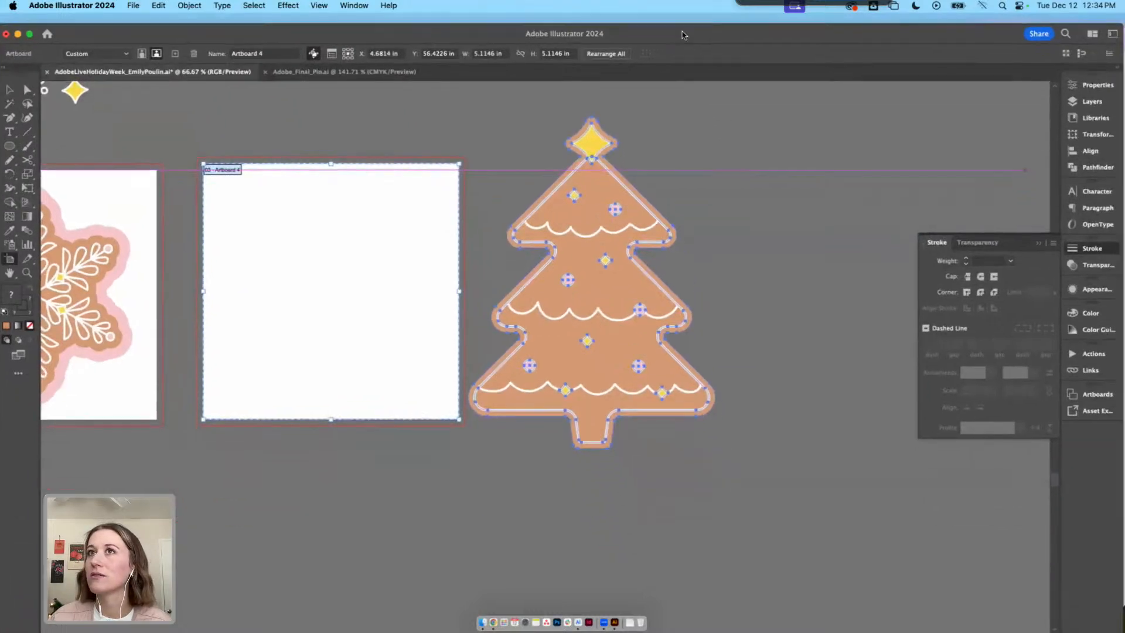
{"action": "left_click", "coordinate": [1089, 76]}
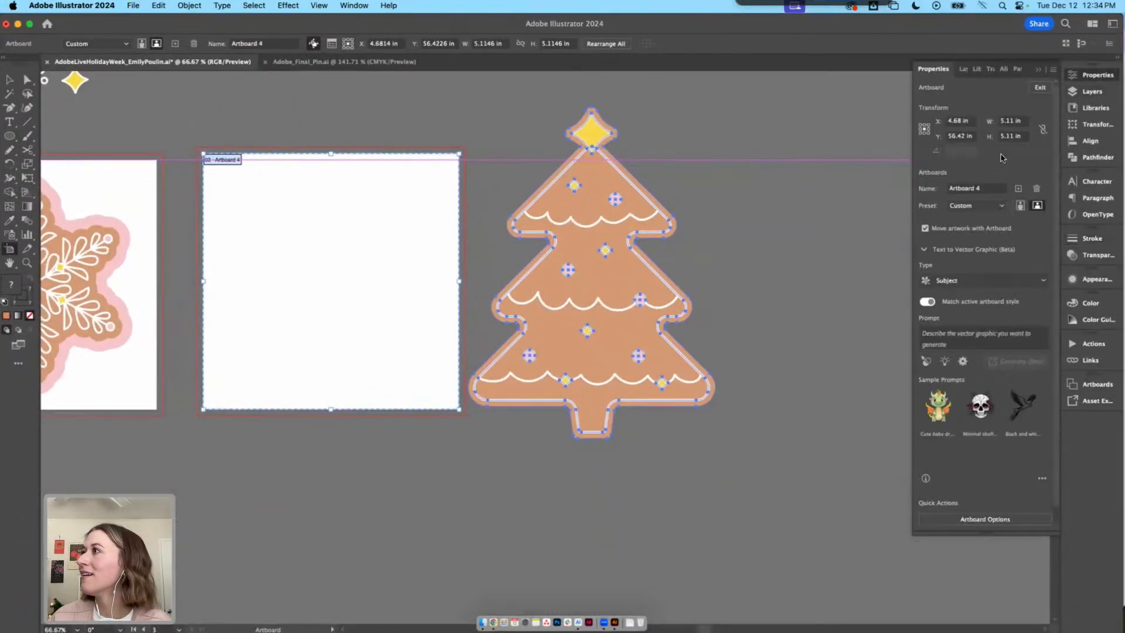
{"action": "key", "text": "Tab"}
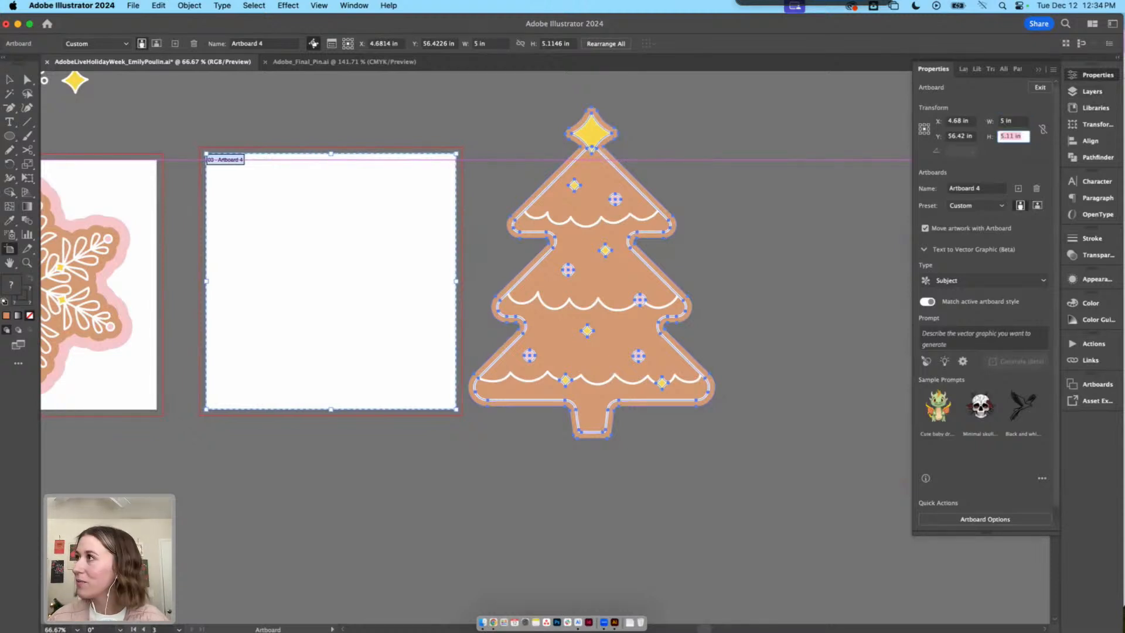
{"action": "type", "text": "5"}
{"action": "key", "text": "Return"}
Scale the tree group down to about 3.44 by 4.61 in and place it in the middle of the new artboard
{"action": "key", "text": "v"}
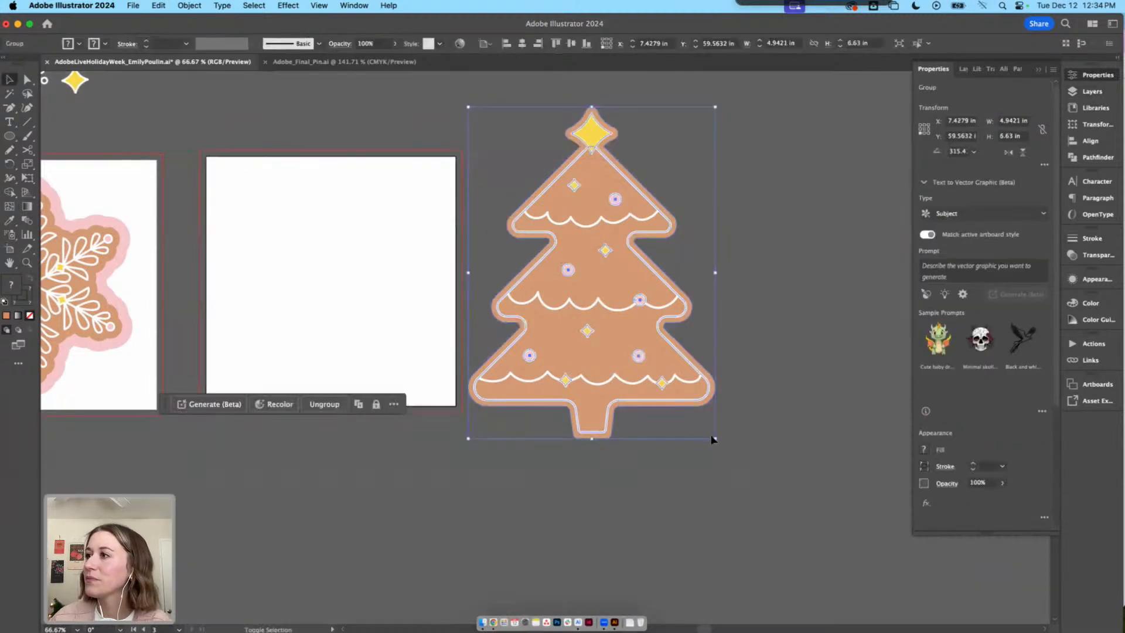
{"action": "left_click_drag", "start_coordinate": [625, 304], "coordinate": [375, 357]}
{"action": "scroll", "coordinate": [363, 352], "scroll_direction": "left", "scroll_amount": 1}
{"action": "scroll", "coordinate": [363, 352], "scroll_direction": "up", "scroll_amount": 1}
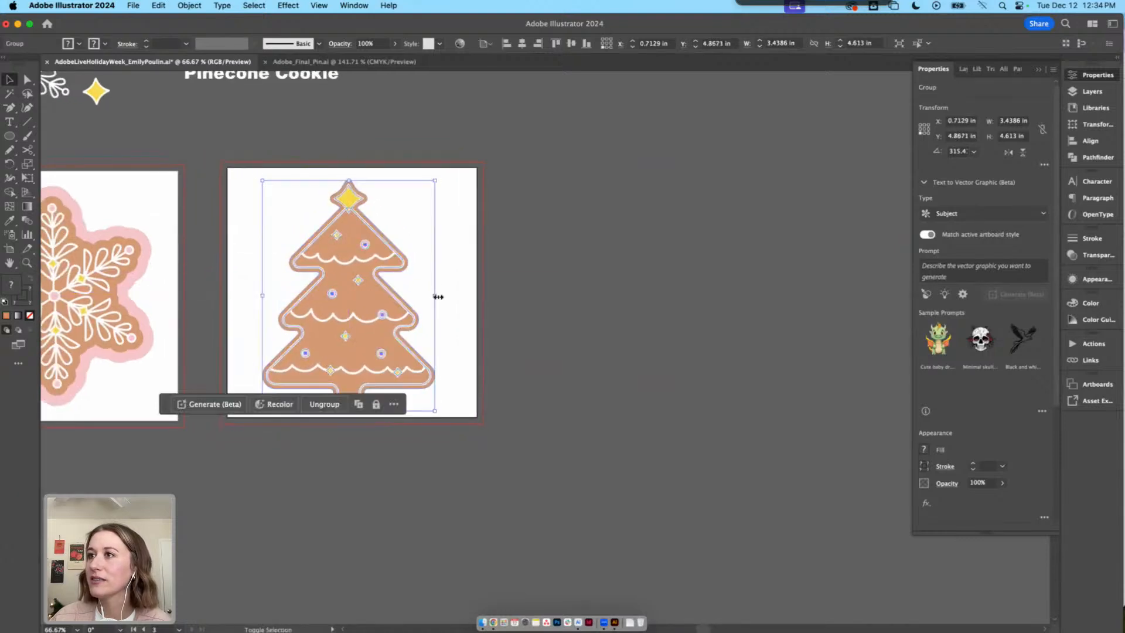
{"action": "left_click_drag", "start_coordinate": [439, 297], "coordinate": [437, 297]}
{"action": "left_click_drag", "start_coordinate": [370, 312], "coordinate": [370, 309]}
{"action": "left_click", "coordinate": [447, 313]}
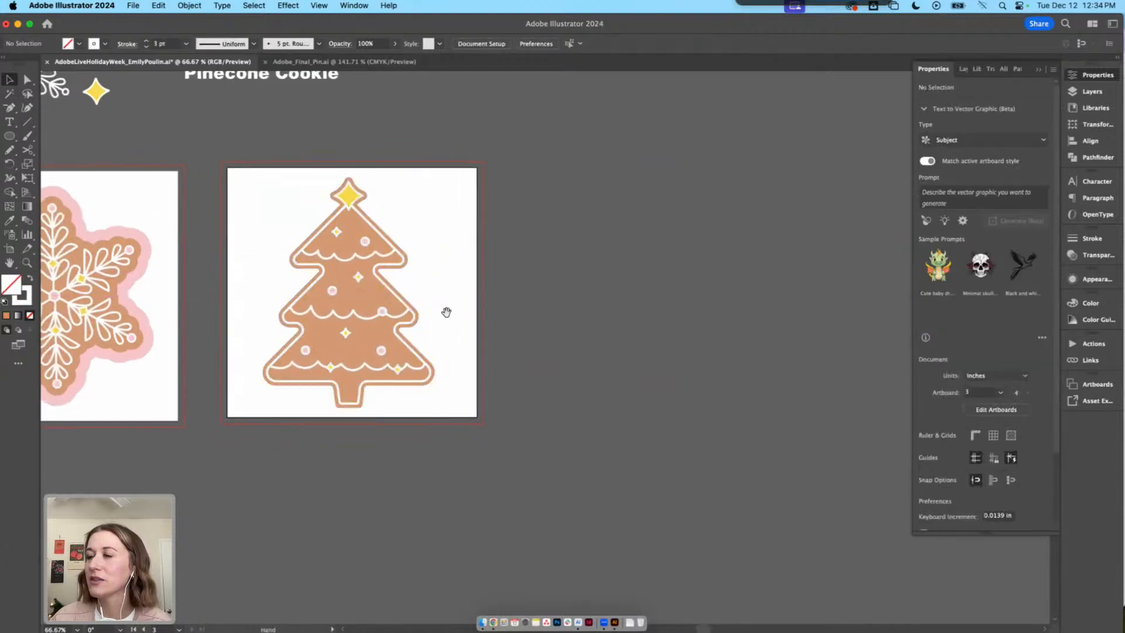
Isolate the tan cookie base inside the tree group and offset its path by 0.25 in with round joins
{"action": "scroll", "coordinate": [446, 313], "scroll_direction": "left", "scroll_amount": 3}
{"action": "left_click", "coordinate": [416, 298]}
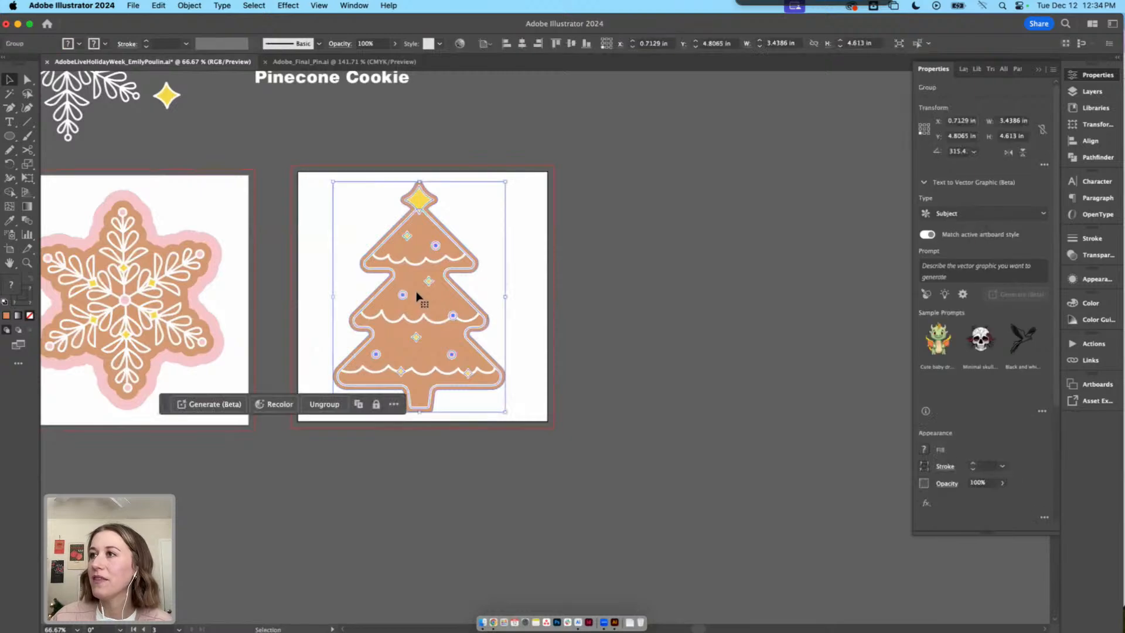
{"action": "left_click", "coordinate": [178, 6]}
{"action": "left_click", "coordinate": [521, 279]}
{"action": "double_click", "coordinate": [471, 253]}
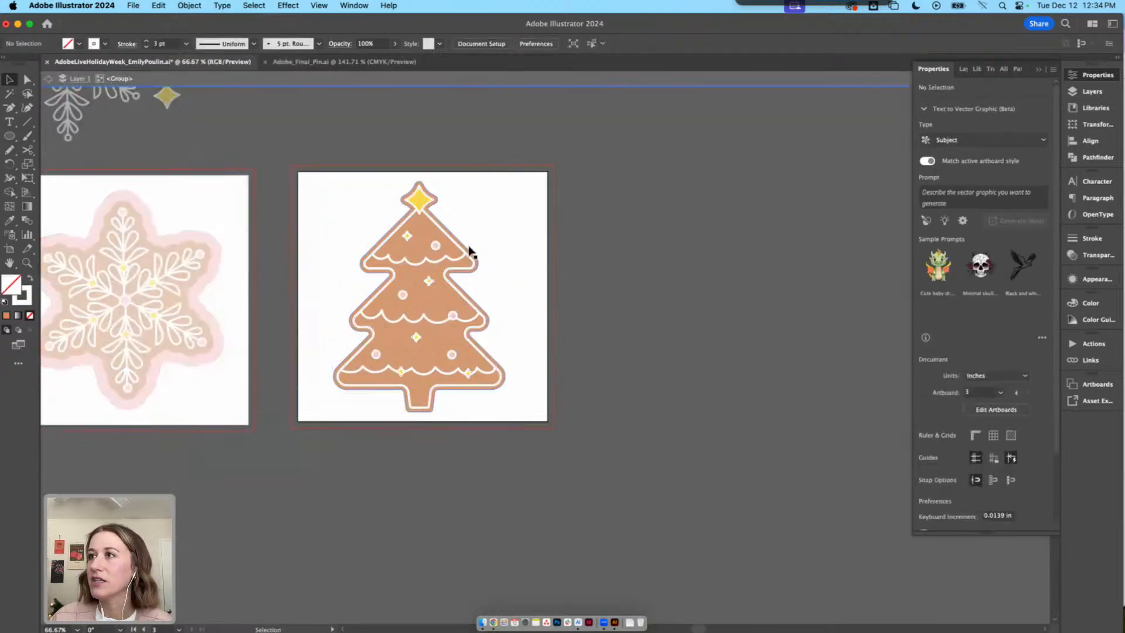
{"action": "left_click", "coordinate": [471, 253]}
{"action": "double_click", "coordinate": [468, 251]}
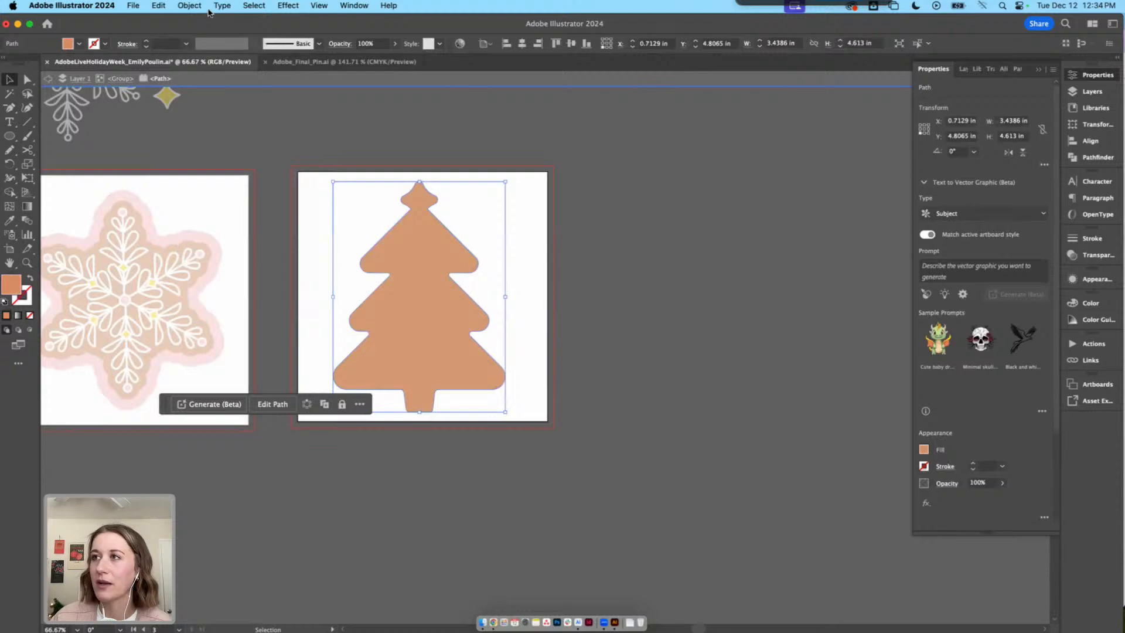
{"action": "left_click", "coordinate": [181, 6]}
{"action": "mouse_move", "coordinate": [230, 315]}
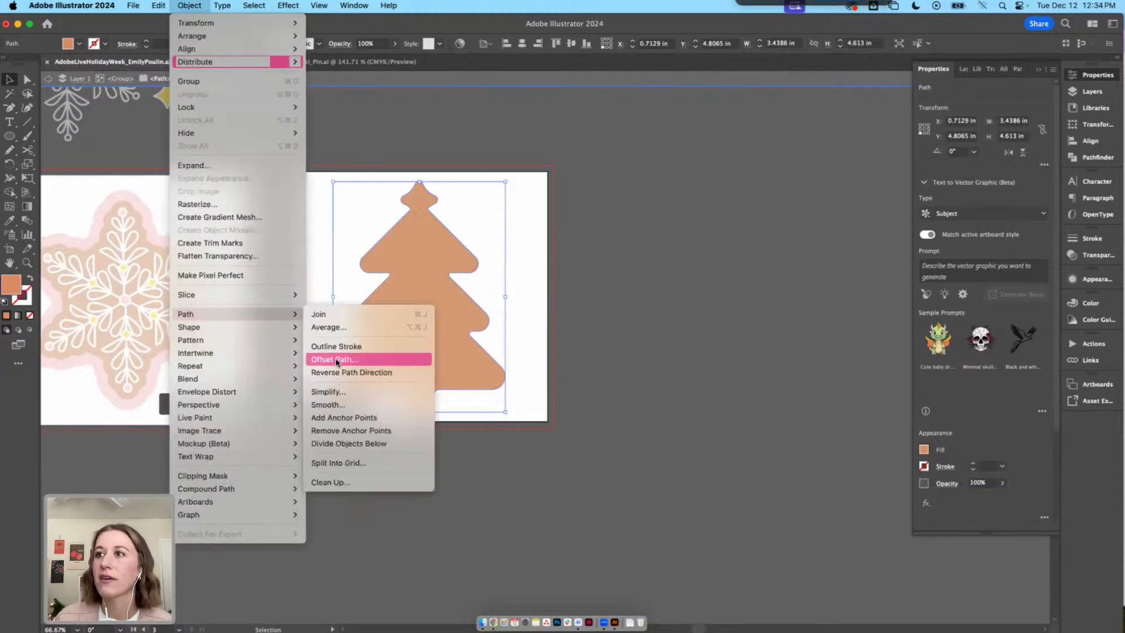
{"action": "left_click", "coordinate": [335, 360]}
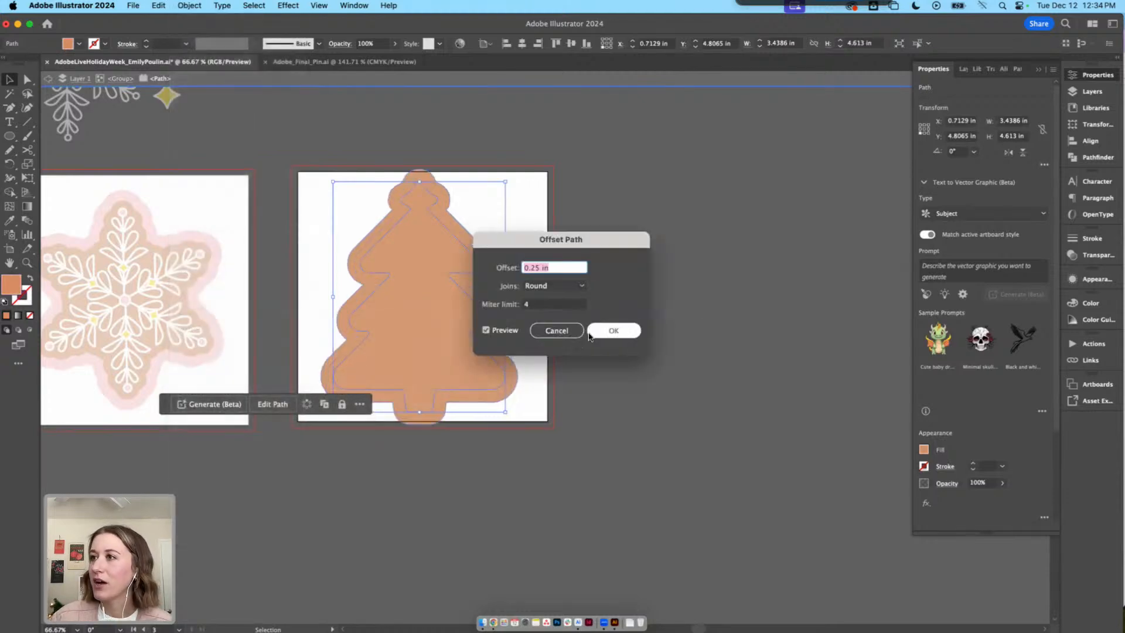
{"action": "left_click", "coordinate": [609, 330]}
Fill the offset shape with the pink of the snowflake's border and leave the group's isolation
{"action": "key", "text": "i"}
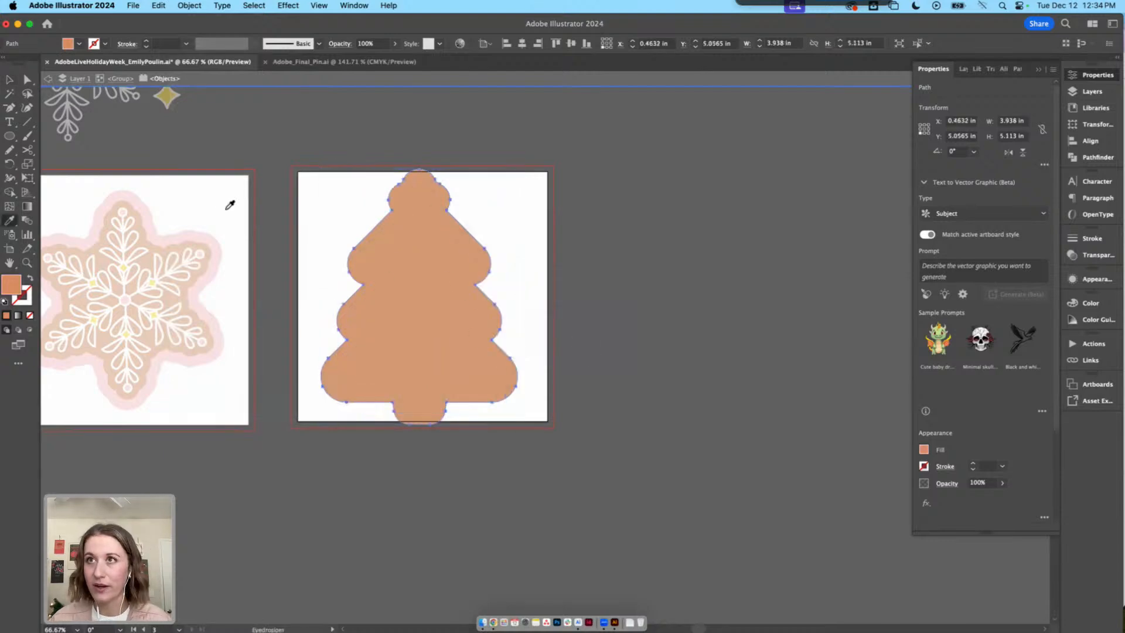
{"action": "left_click", "coordinate": [150, 208]}
{"action": "key", "text": "v"}
{"action": "double_click", "coordinate": [226, 170]}
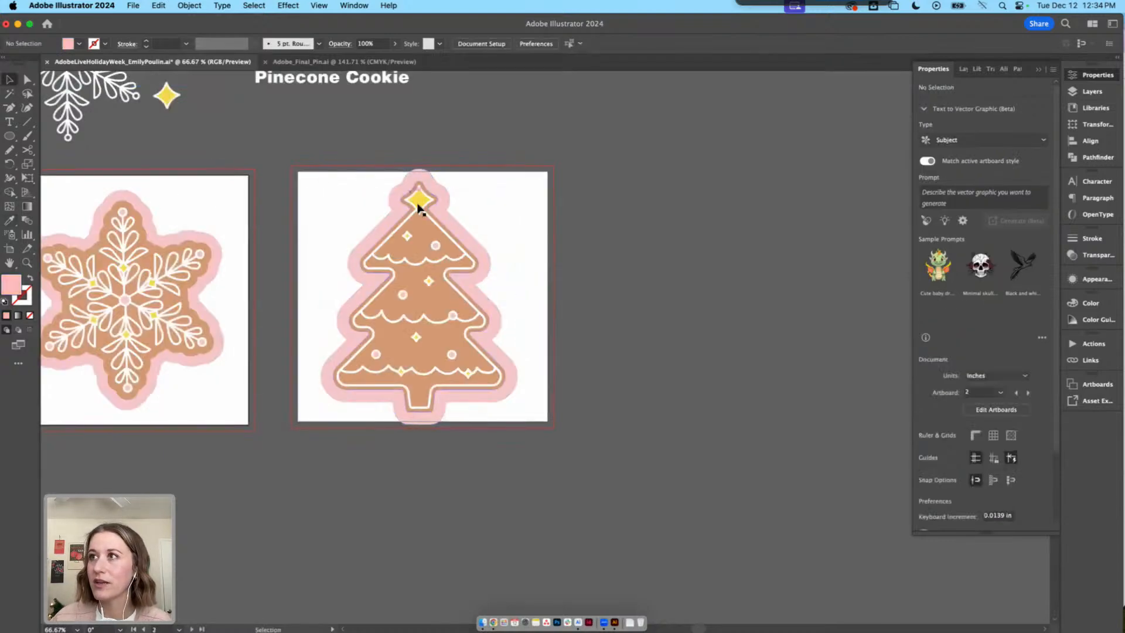
Scale the bordered tree group down to about 3.42 by 4.44 in so it fits inside its artboard
{"action": "left_click", "coordinate": [421, 174]}
{"action": "left_click", "coordinate": [595, 228]}
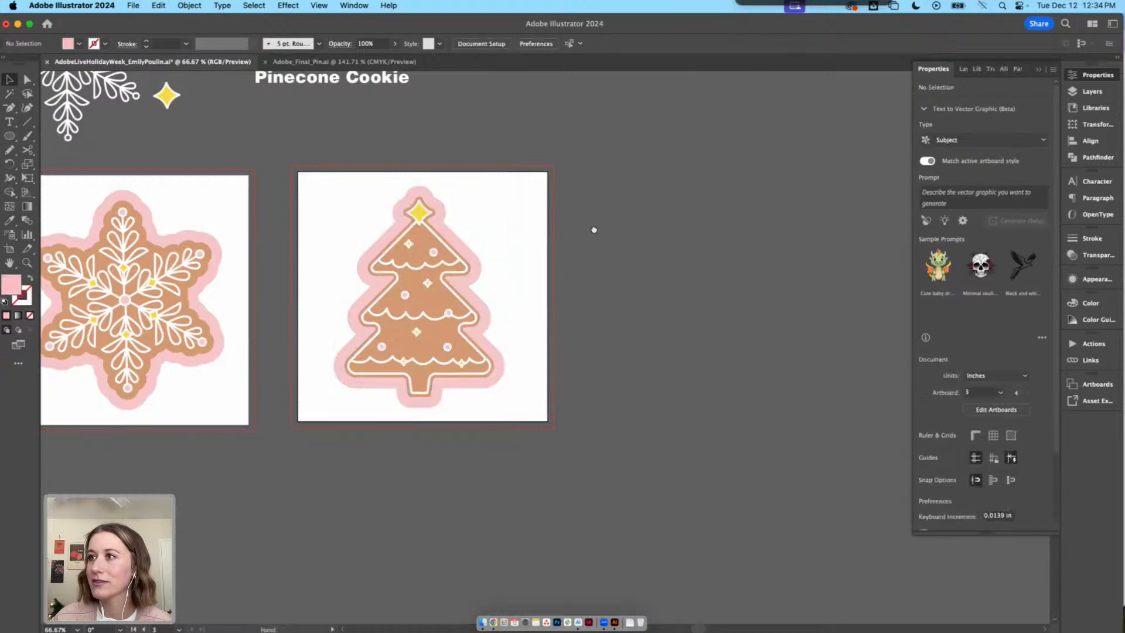
{"action": "left_click_drag", "start_coordinate": [562, 241], "coordinate": [716, 227]}
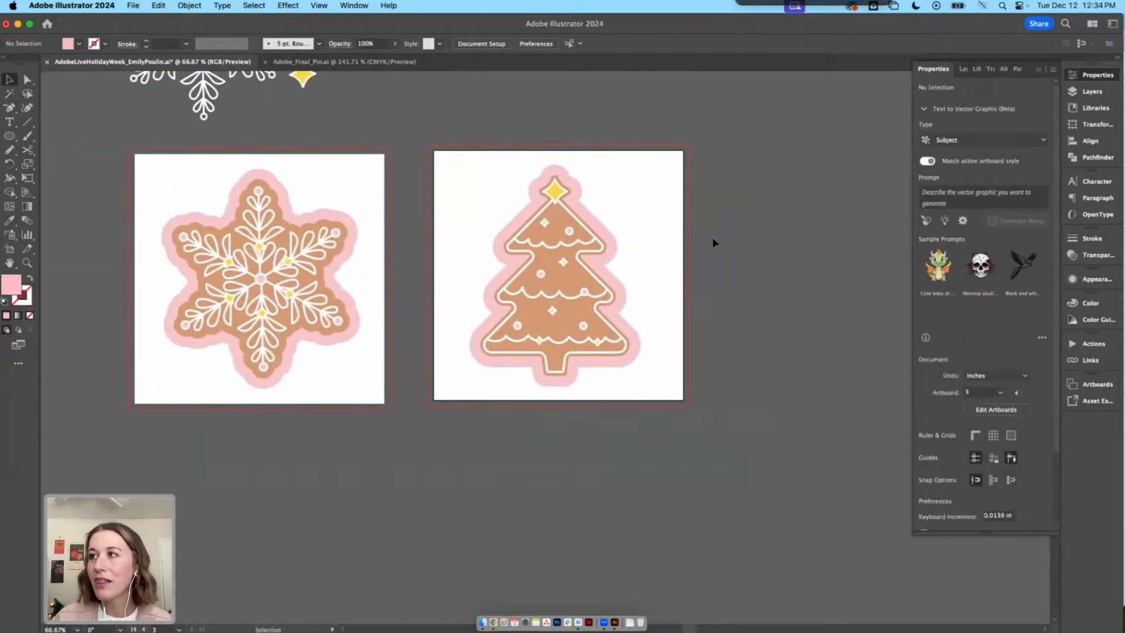
Try to shrink the tree's pink border shape slightly on its own
{"action": "double_click", "coordinate": [620, 288]}
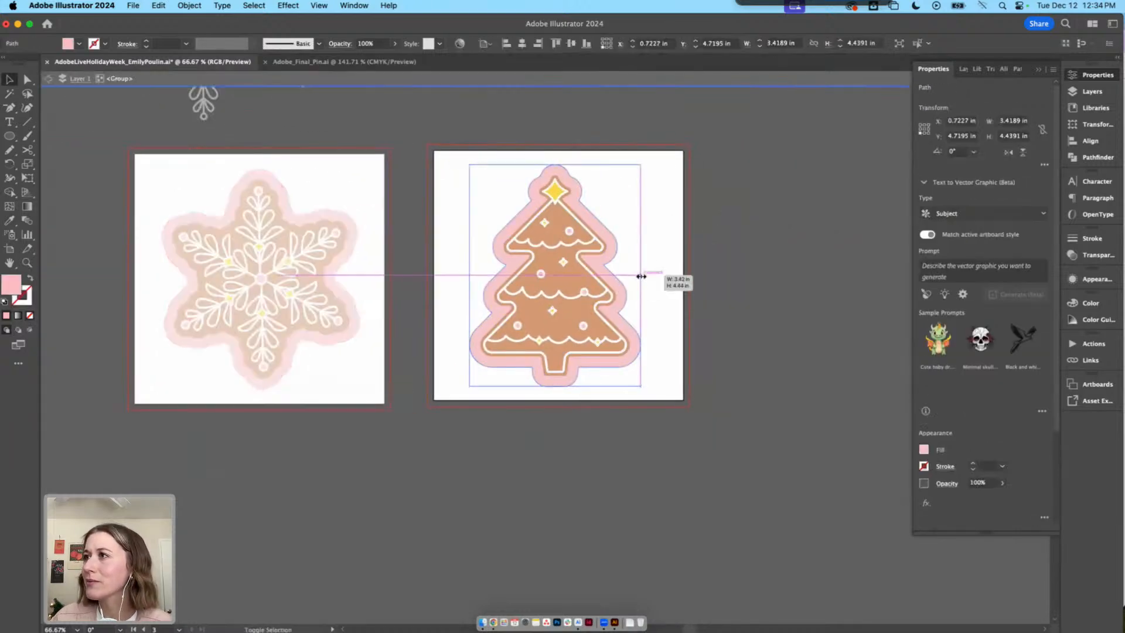
{"action": "left_click_drag", "start_coordinate": [641, 276], "coordinate": [637, 276]}
{"action": "left_click", "coordinate": [680, 282]}
{"action": "key", "text": "super+z"}
{"action": "double_click", "coordinate": [703, 282]}
{"action": "left_click_drag", "start_coordinate": [743, 281], "coordinate": [684, 280]}
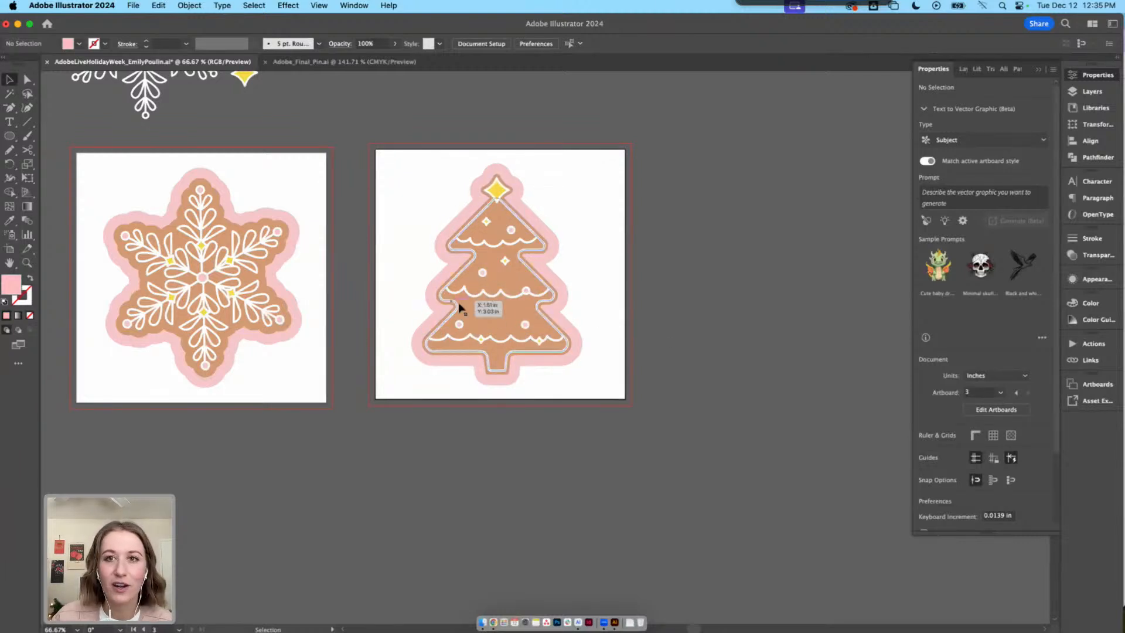
Thicken the tree's tan cookie base by giving it a 6 pt stroke in the same tan as its fill
{"action": "left_click_drag", "start_coordinate": [461, 306], "coordinate": [464, 328]}
{"action": "left_click_drag", "start_coordinate": [635, 322], "coordinate": [587, 330]}
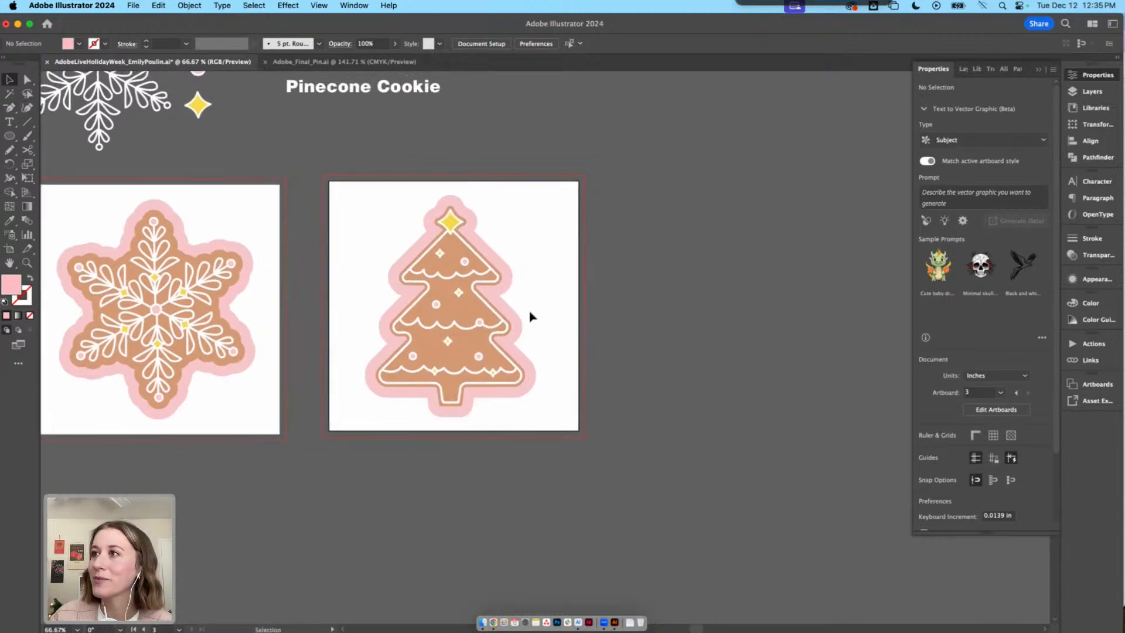
{"action": "key", "text": "super+equal"}
{"action": "key", "text": "super+equal"}
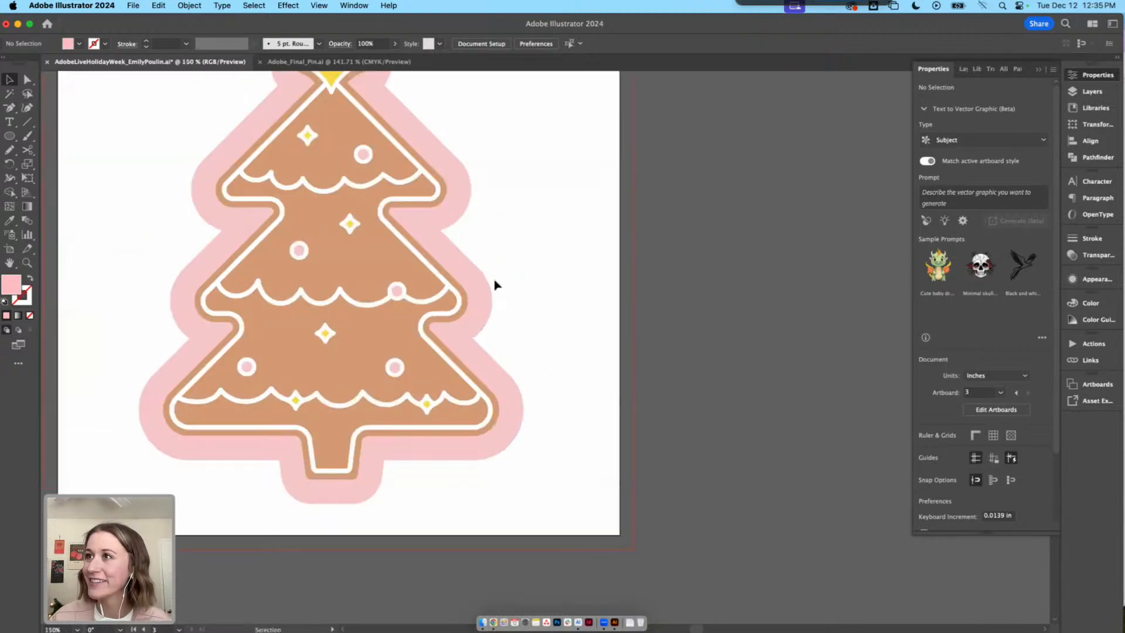
{"action": "double_click", "coordinate": [437, 261]}
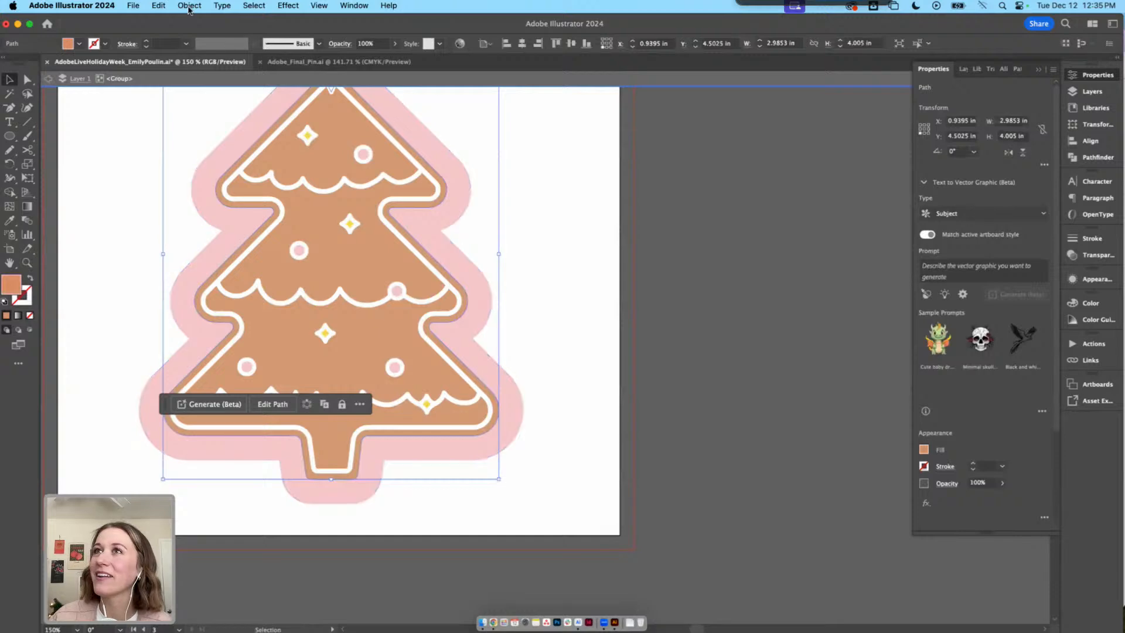
{"action": "left_click_drag", "start_coordinate": [11, 287], "coordinate": [25, 291]}
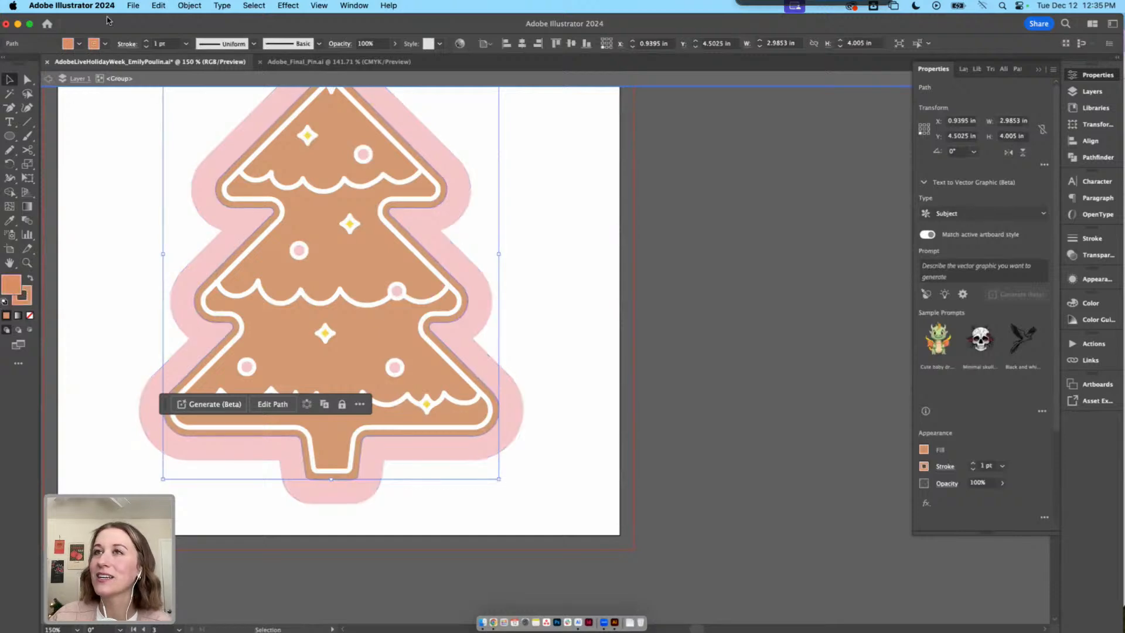
{"action": "left_click", "coordinate": [147, 42]}
{"action": "left_click", "coordinate": [147, 41]}
{"action": "left_click", "coordinate": [147, 42]}
{"action": "left_click", "coordinate": [147, 41]}
{"action": "left_click", "coordinate": [147, 41]}
{"action": "left_click", "coordinate": [558, 227]}
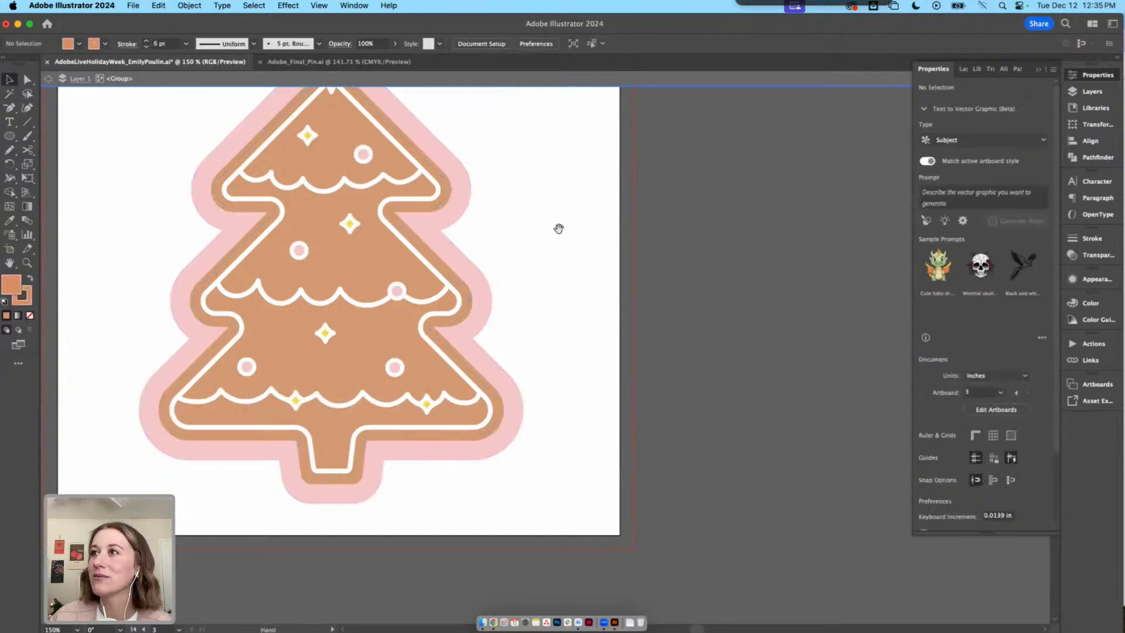
Spread the gold sparkles on the tree's bottom scallop apart, and shift the sparkle and right-hand pink dot above them slightly up and left
{"action": "mouse_move", "coordinate": [559, 227]}
{"action": "left_mouse_down"}
{"action": "mouse_move", "coordinate": [615, 327]}
{"action": "mouse_move", "coordinate": [580, 280]}
{"action": "left_mouse_up"}
{"action": "key", "text": "Escape"}
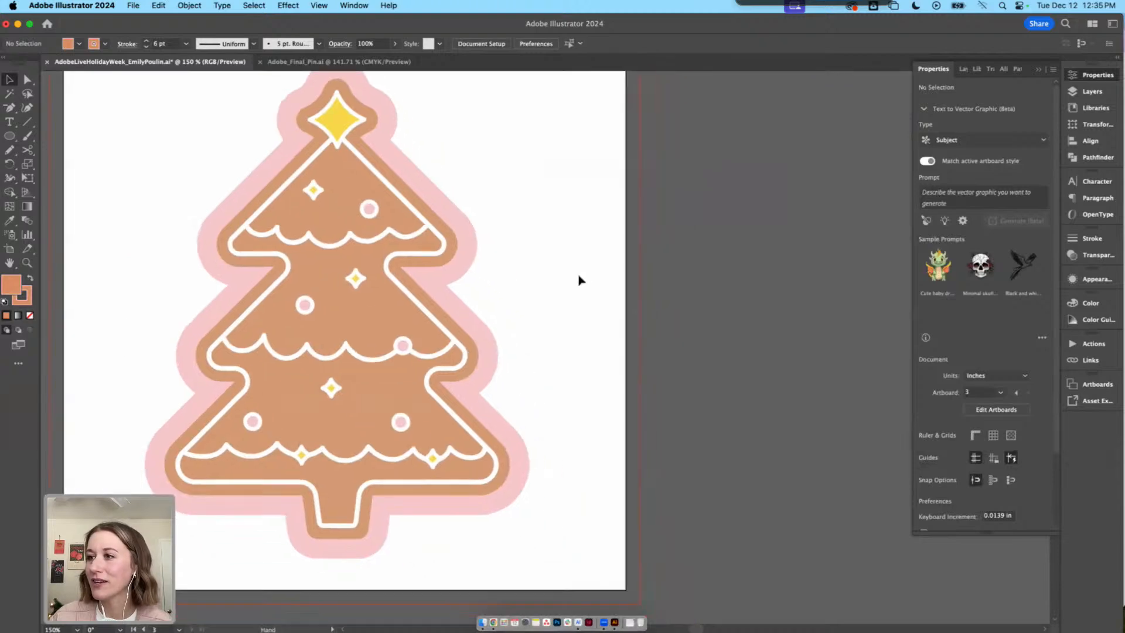
{"action": "double_click", "coordinate": [296, 458]}
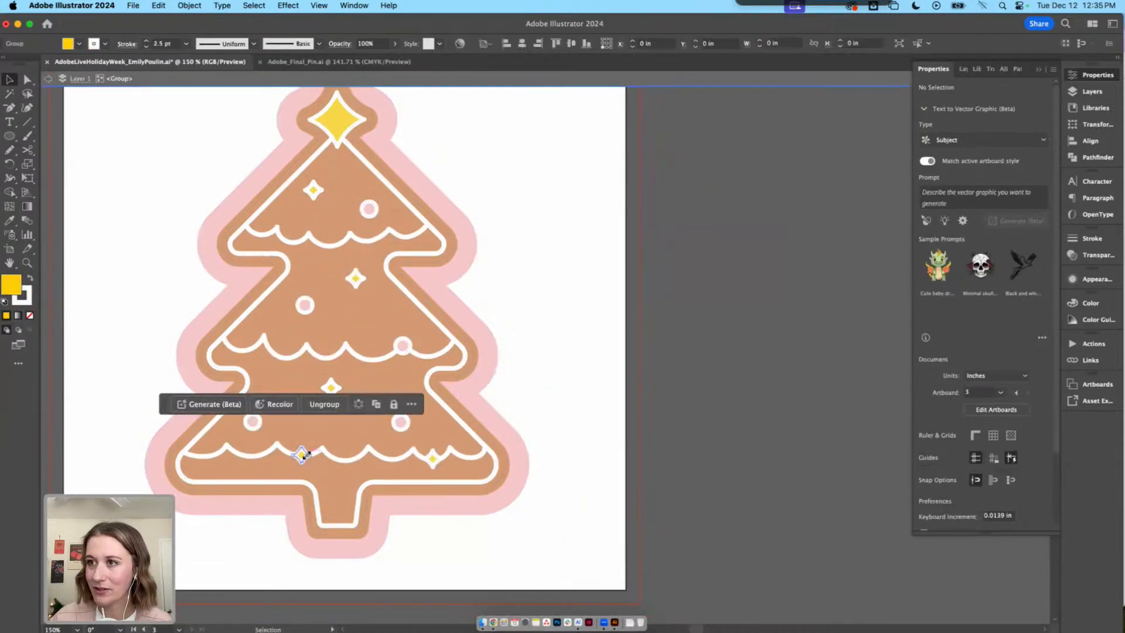
{"action": "mouse_move", "coordinate": [408, 425]}
{"action": "left_mouse_down"}
{"action": "mouse_move", "coordinate": [379, 424]}
{"action": "mouse_move", "coordinate": [400, 418]}
{"action": "left_mouse_up"}
{"action": "left_click_drag", "start_coordinate": [434, 466], "coordinate": [468, 453]}
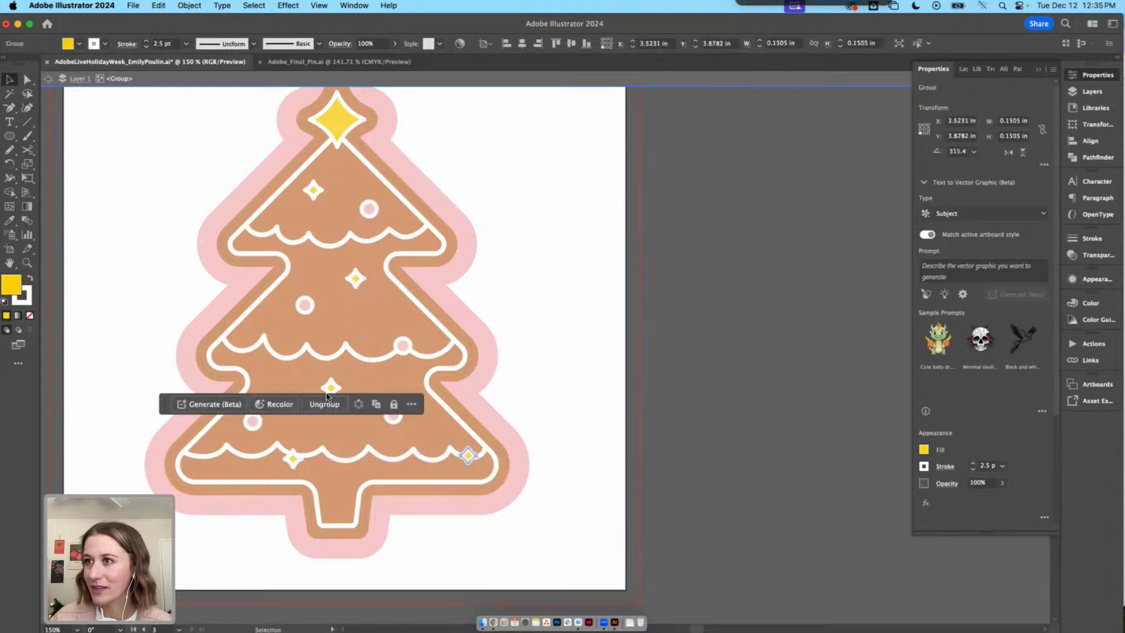
{"action": "left_click_drag", "start_coordinate": [331, 387], "coordinate": [322, 385]}
{"action": "left_click_drag", "start_coordinate": [394, 415], "coordinate": [380, 433]}
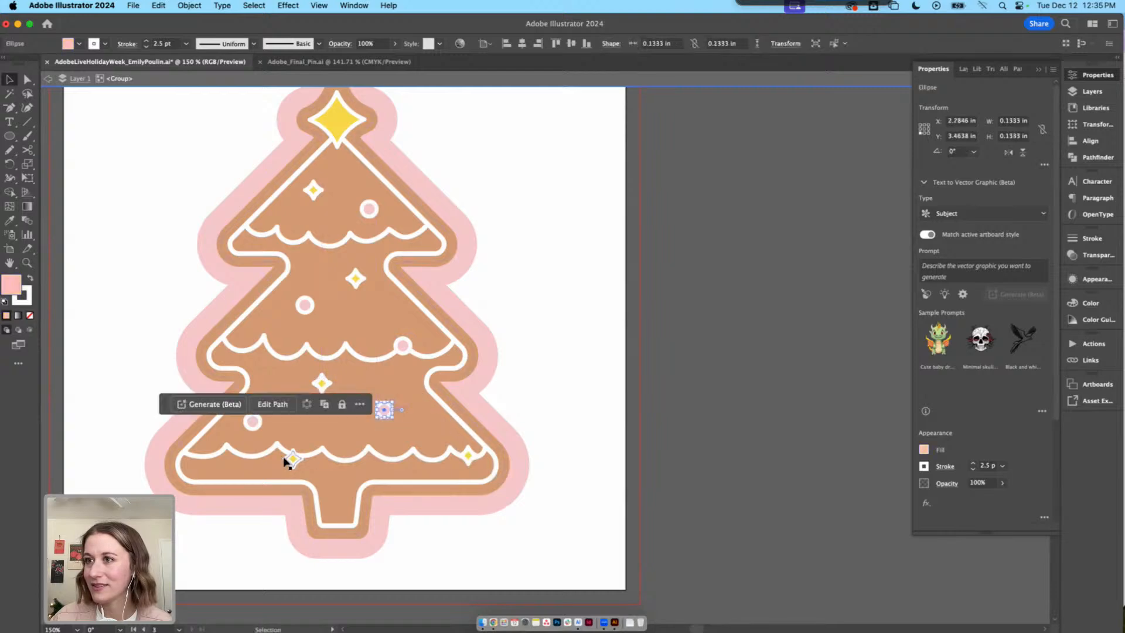
{"action": "left_click_drag", "start_coordinate": [293, 459], "coordinate": [300, 457]}
{"action": "double_click", "coordinate": [646, 382]}
Nudge the pink dot on the tree's middle scalloped line slightly down and left inside the group
{"action": "left_click_drag", "start_coordinate": [592, 360], "coordinate": [604, 409]}
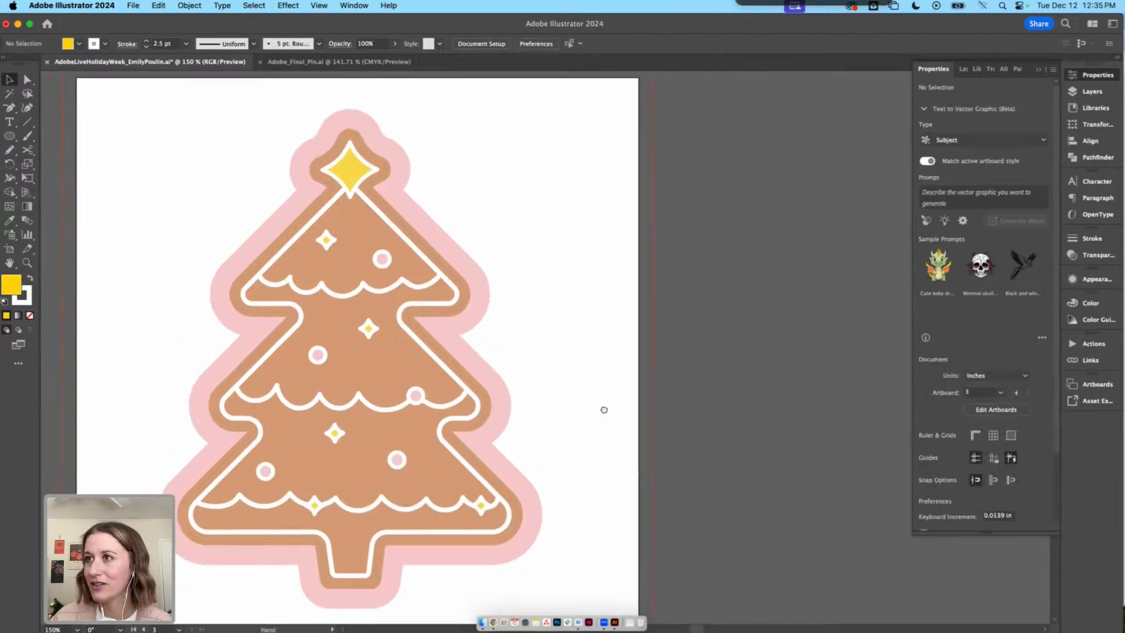
{"action": "double_click", "coordinate": [416, 396]}
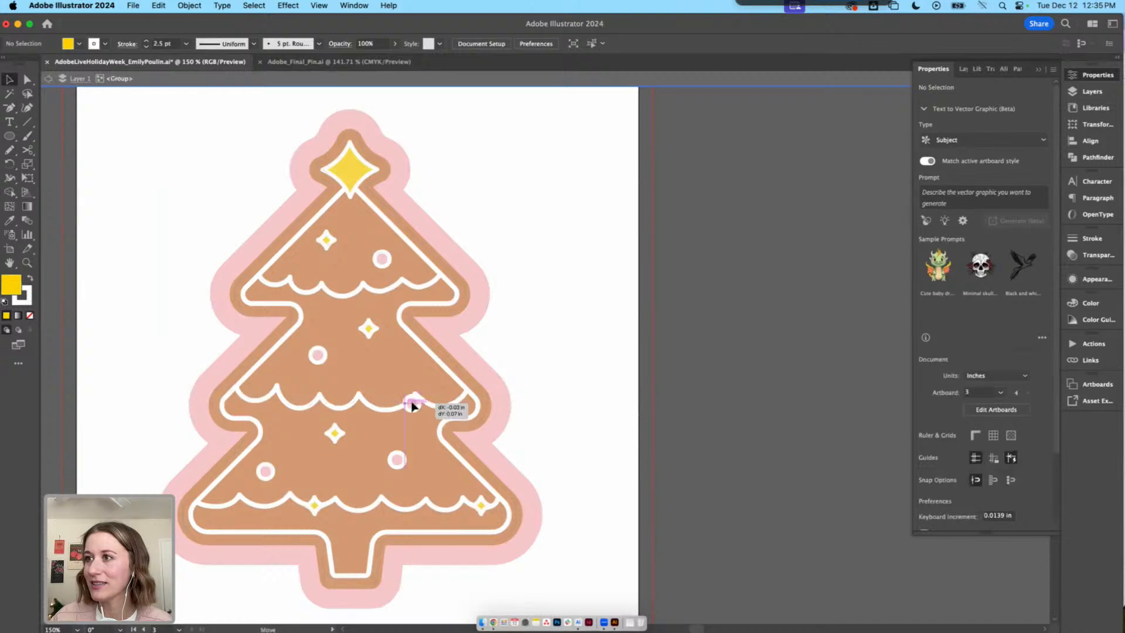
{"action": "double_click", "coordinate": [573, 367]}
Compare the finished snowflake and tree cookies with the earlier tree, star and candle cookie illustrations
{"action": "key", "text": "super+minus"}
{"action": "key", "text": "super+minus"}
{"action": "key", "text": "super+minus"}
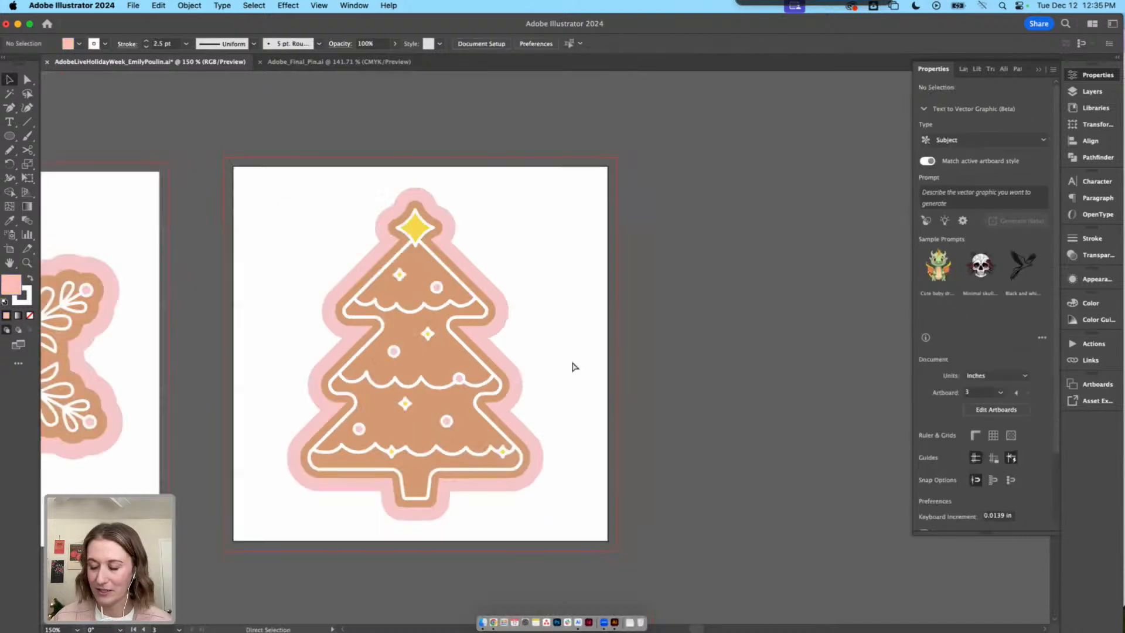
{"action": "scroll", "coordinate": [561, 367], "scroll_direction": "right", "scroll_amount": 3}
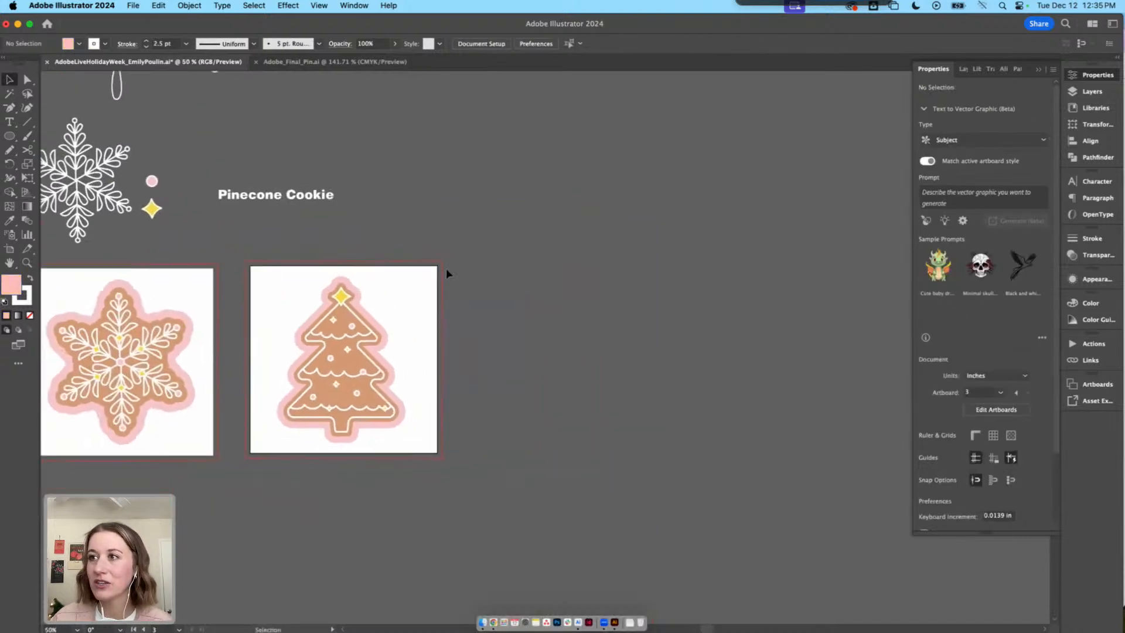
{"action": "key", "text": "super+minus"}
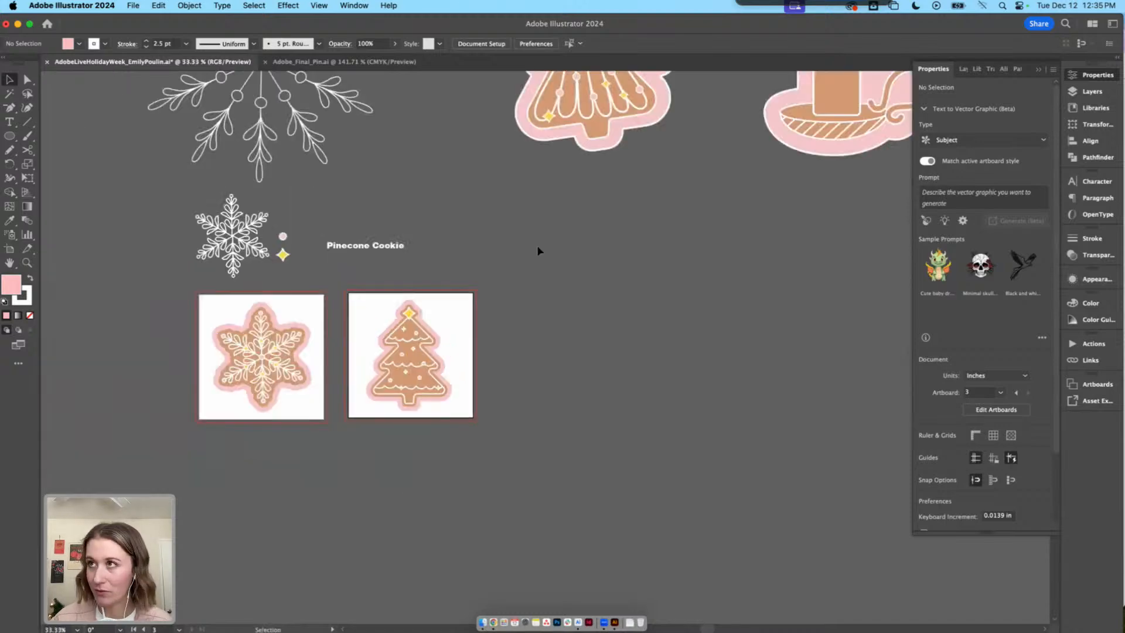
{"action": "scroll", "coordinate": [537, 245], "scroll_direction": "up", "scroll_amount": 10}
{"action": "scroll", "coordinate": [537, 245], "scroll_direction": "right", "scroll_amount": 5}
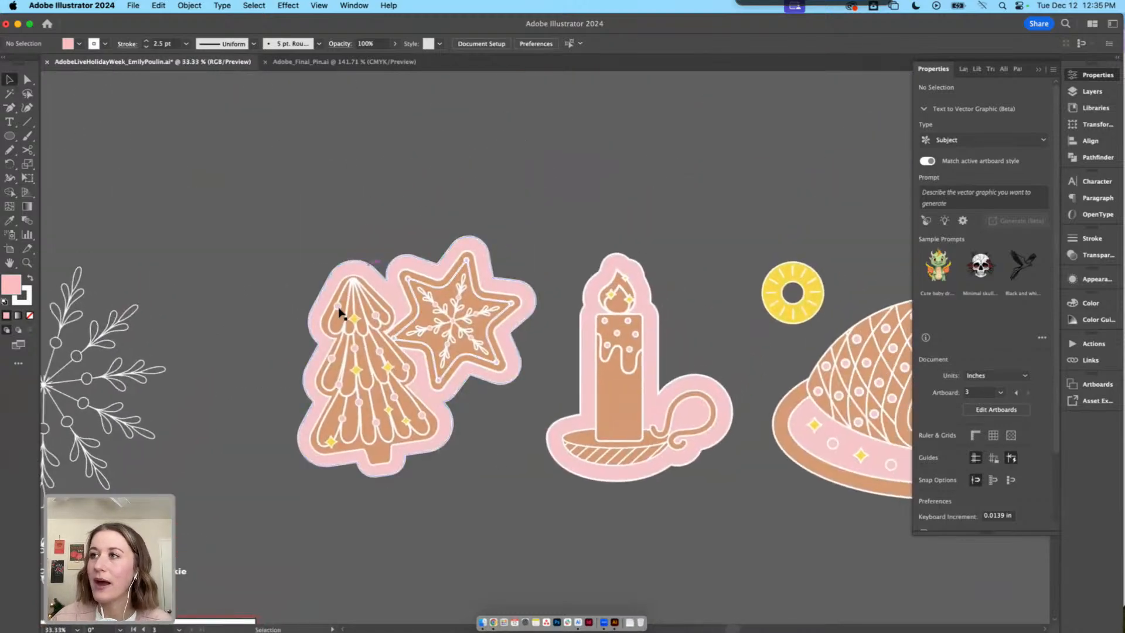
{"action": "key", "text": "space"}
{"action": "left_click_drag", "start_coordinate": [442, 304], "coordinate": [593, 194]}
{"action": "left_click_drag", "start_coordinate": [530, 402], "coordinate": [461, 441]}
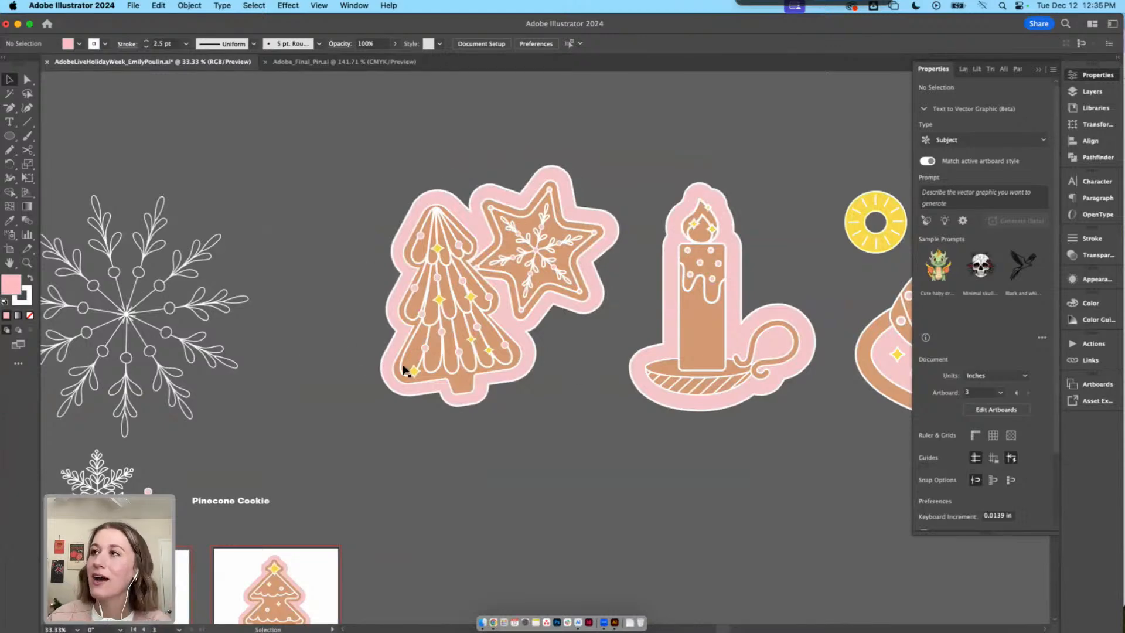
{"action": "scroll", "coordinate": [360, 366], "scroll_direction": "down", "scroll_amount": 10}
{"action": "scroll", "coordinate": [360, 365], "scroll_direction": "left", "scroll_amount": 6}
Place the tree cookie back on its own artboard and center it there
{"action": "left_click_drag", "start_coordinate": [447, 347], "coordinate": [365, 362]}
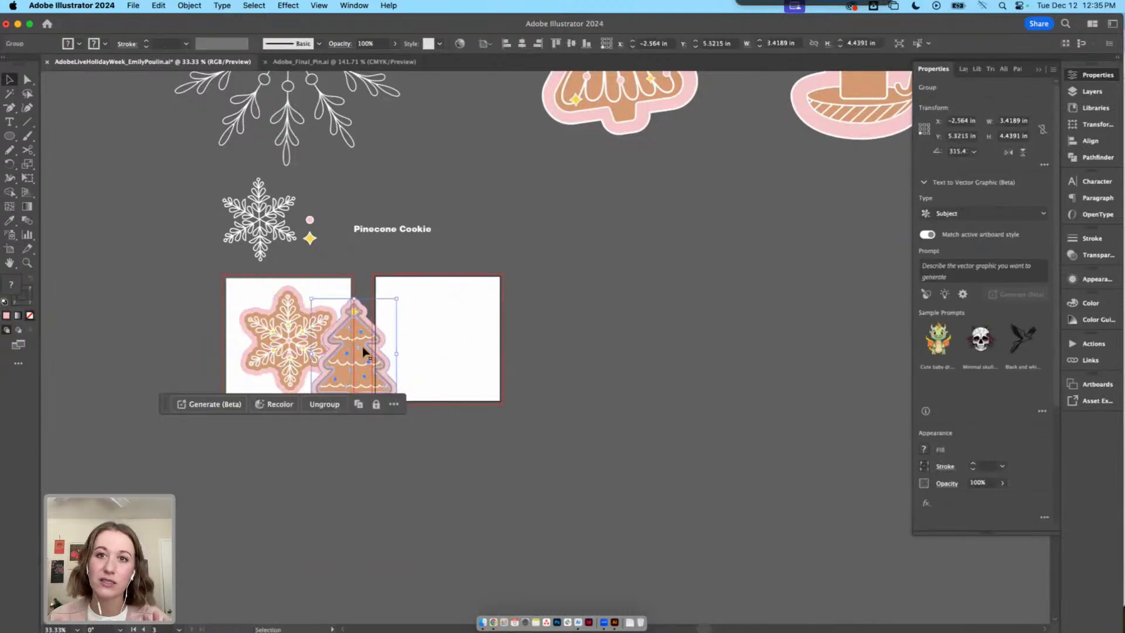
{"action": "left_click", "coordinate": [445, 292]}
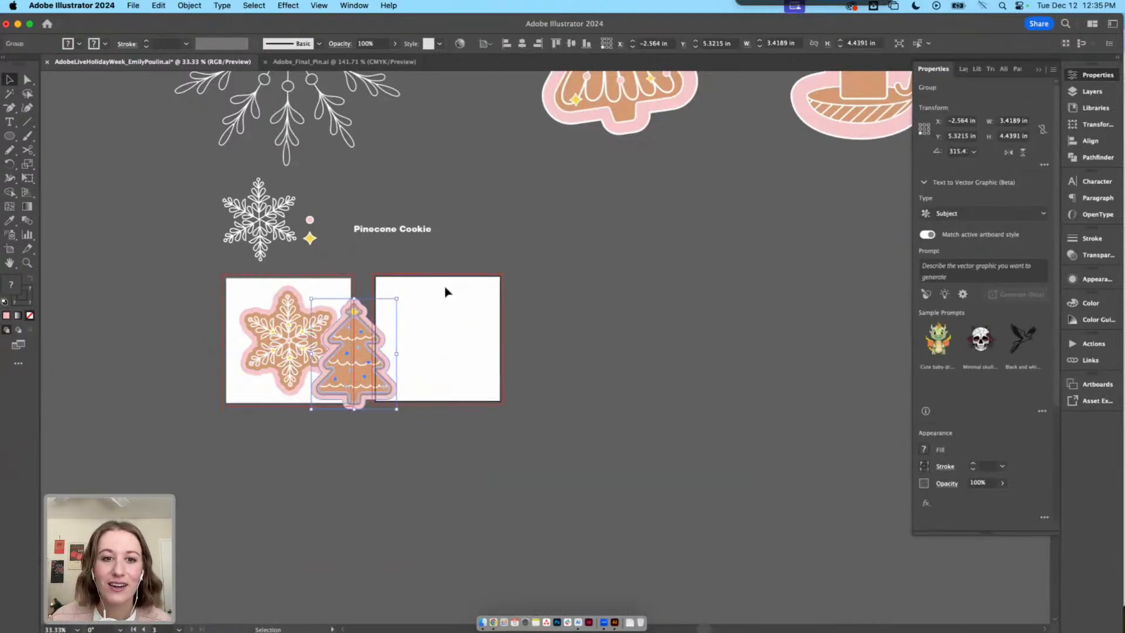
{"action": "scroll", "coordinate": [457, 283], "scroll_direction": "right", "scroll_amount": 3}
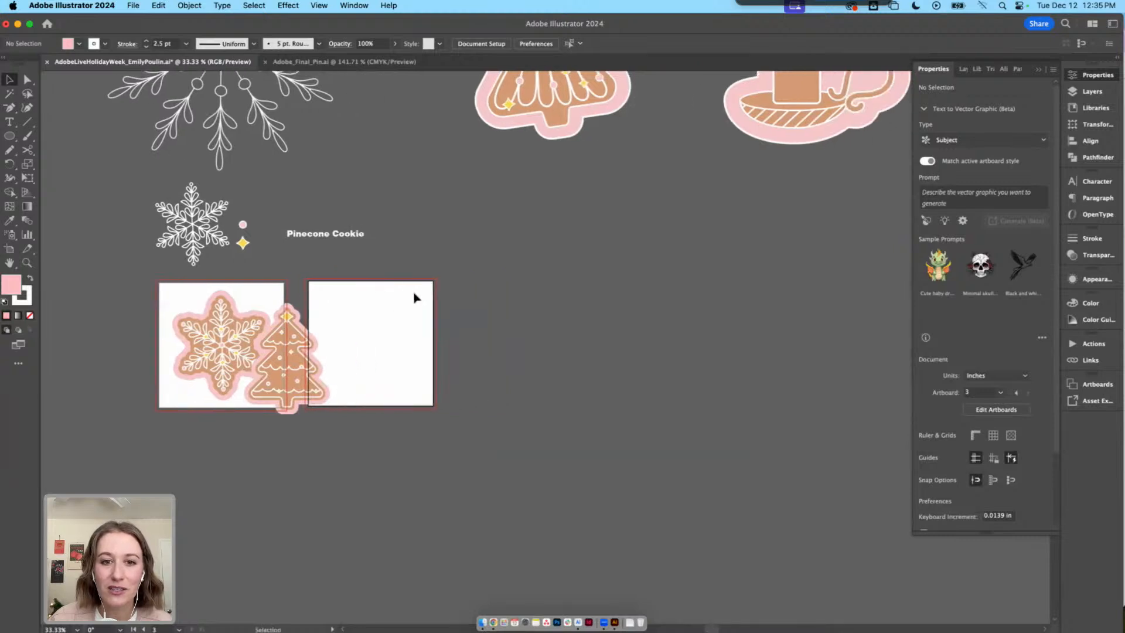
{"action": "left_click_drag", "start_coordinate": [283, 359], "coordinate": [363, 348]}
{"action": "left_click", "coordinate": [523, 44]}
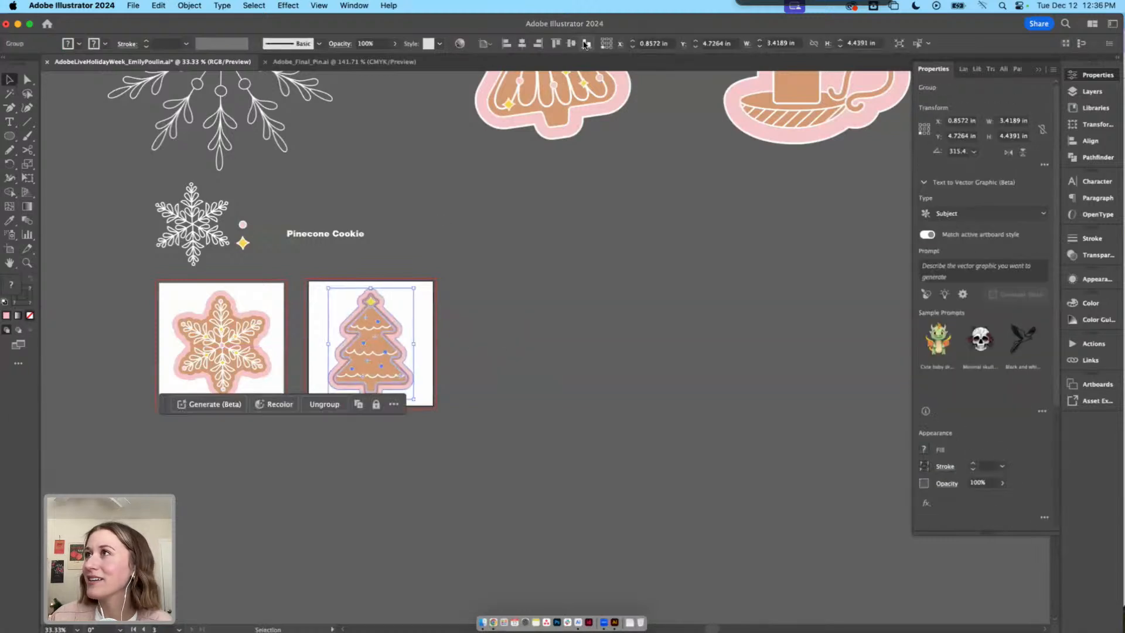
{"action": "left_click", "coordinate": [598, 266]}
Center the snowflake cookie horizontally and vertically on its artboard
{"action": "left_click", "coordinate": [258, 354]}
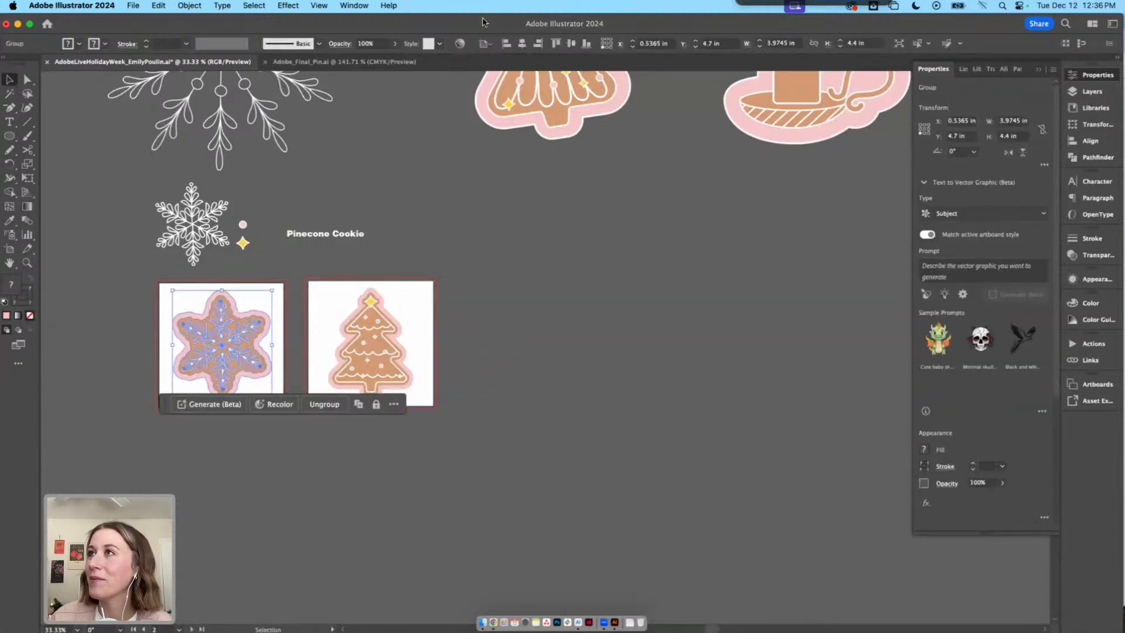
{"action": "left_click", "coordinate": [522, 43]}
{"action": "left_click", "coordinate": [571, 44]}
{"action": "left_click", "coordinate": [636, 212]}
Examine the candle cookie illustration above the artboards up close
{"action": "left_click_drag", "start_coordinate": [653, 226], "coordinate": [595, 281]}
{"action": "left_click_drag", "start_coordinate": [517, 369], "coordinate": [478, 354]}
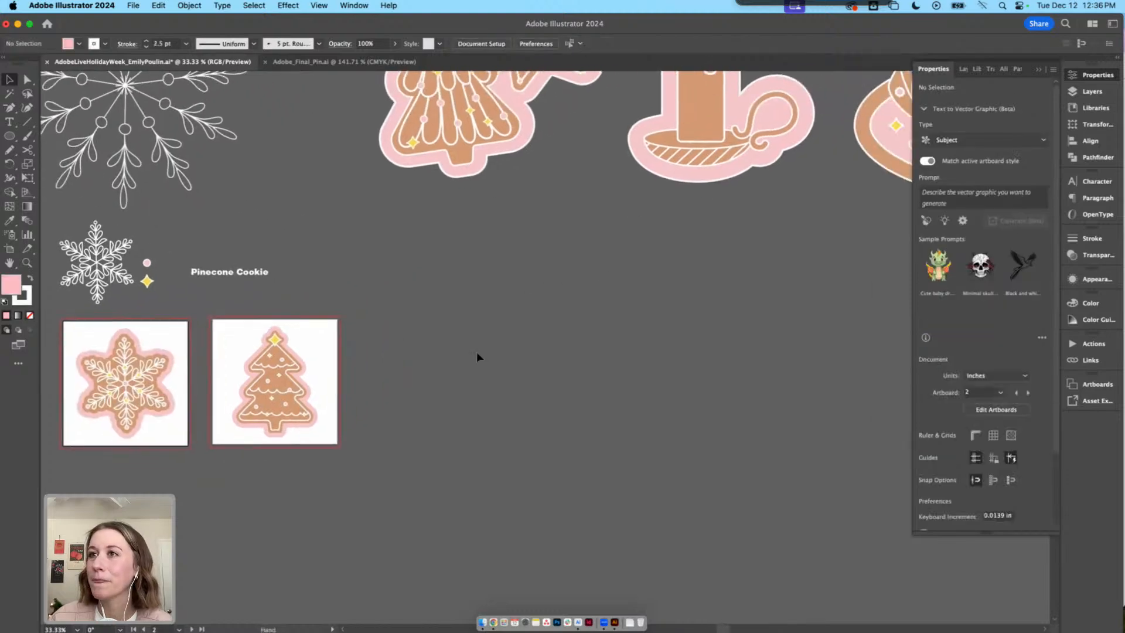
{"action": "left_click_drag", "start_coordinate": [720, 249], "coordinate": [597, 297]}
{"action": "left_click_drag", "start_coordinate": [692, 230], "coordinate": [623, 319]}
{"action": "left_click_drag", "start_coordinate": [277, 434], "coordinate": [443, 325]}
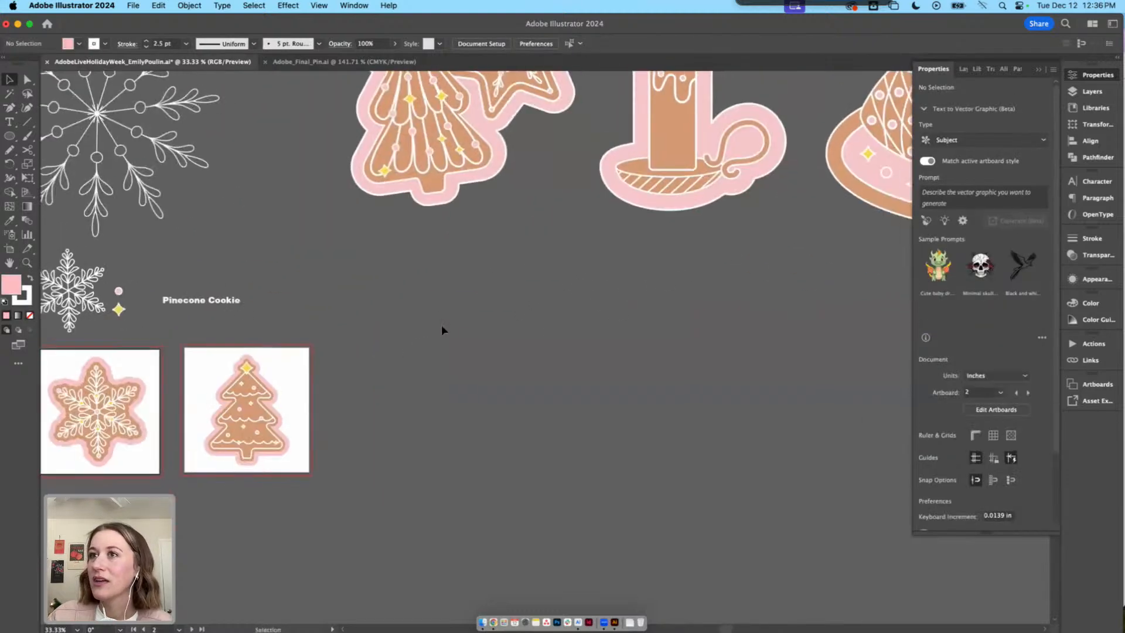
{"action": "key", "text": "super+equal"}
{"action": "key", "text": "super+equal"}
{"action": "left_click_drag", "start_coordinate": [395, 378], "coordinate": [324, 417]}
{"action": "mouse_move", "coordinate": [662, 85]}
{"action": "left_mouse_down"}
{"action": "mouse_move", "coordinate": [458, 465]}
{"action": "mouse_move", "coordinate": [558, 264]}
{"action": "mouse_move", "coordinate": [548, 525]}
{"action": "left_mouse_up"}
{"action": "key", "text": "super+z"}
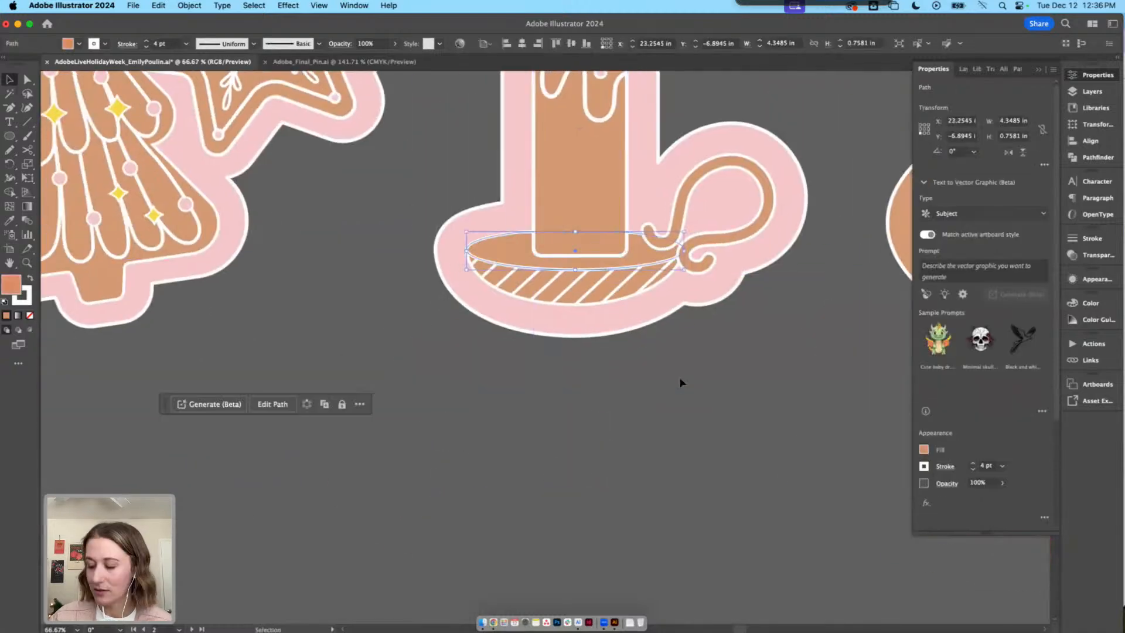
{"action": "key", "text": "super+minus"}
{"action": "key", "text": "super+minus"}
{"action": "left_click", "coordinate": [539, 176]}
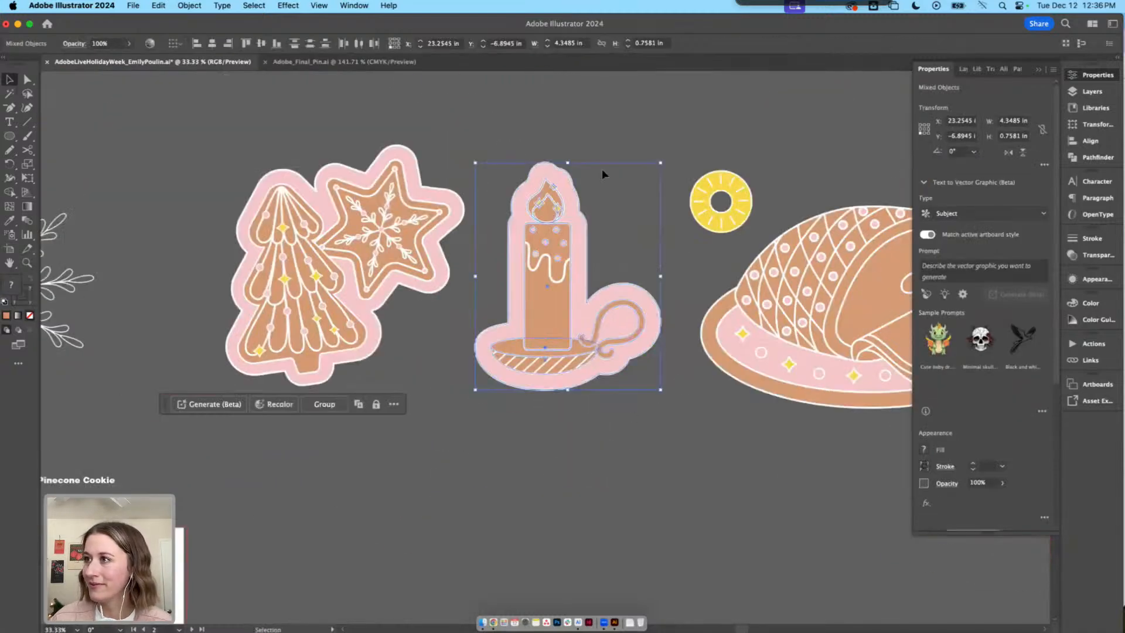
{"action": "left_click", "coordinate": [593, 553]}
Create a new 5 by 5 in artboard beside the tree cookie's artboard
{"action": "left_click_drag", "start_coordinate": [493, 526], "coordinate": [631, 434]}
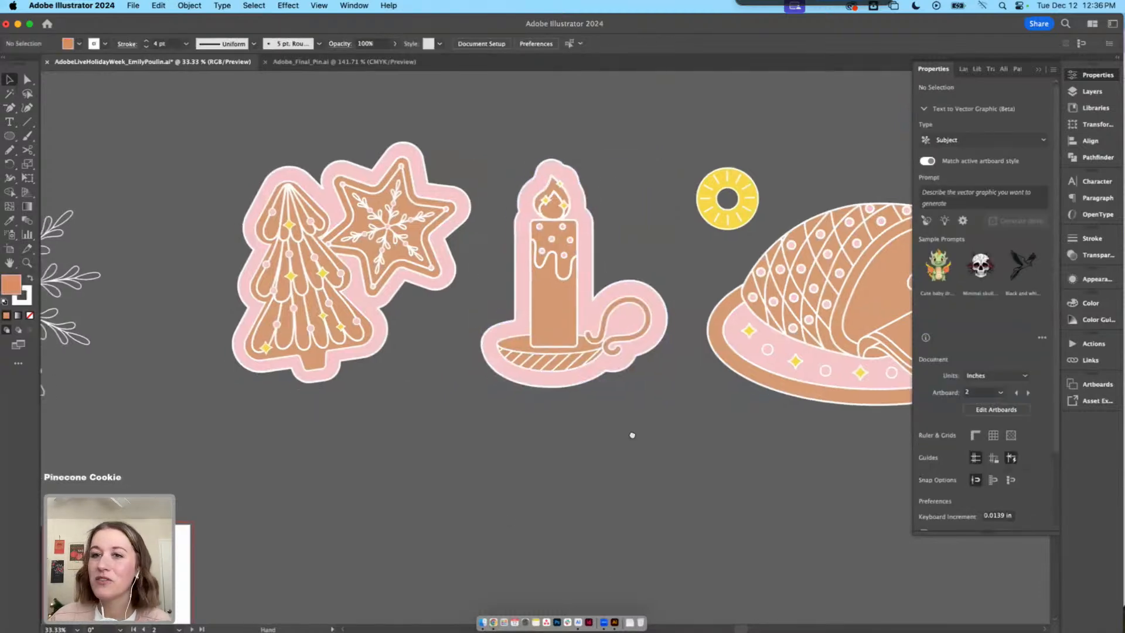
{"action": "left_click_drag", "start_coordinate": [659, 519], "coordinate": [596, 419]}
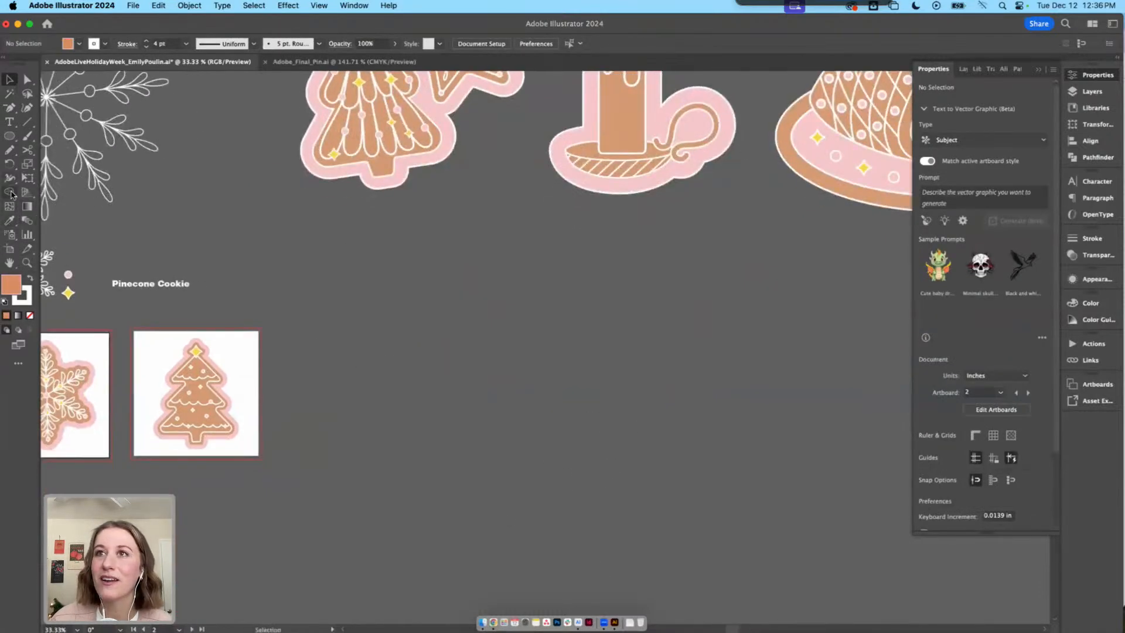
{"action": "left_click", "coordinate": [9, 249]}
{"action": "left_click_drag", "start_coordinate": [285, 328], "coordinate": [404, 457]}
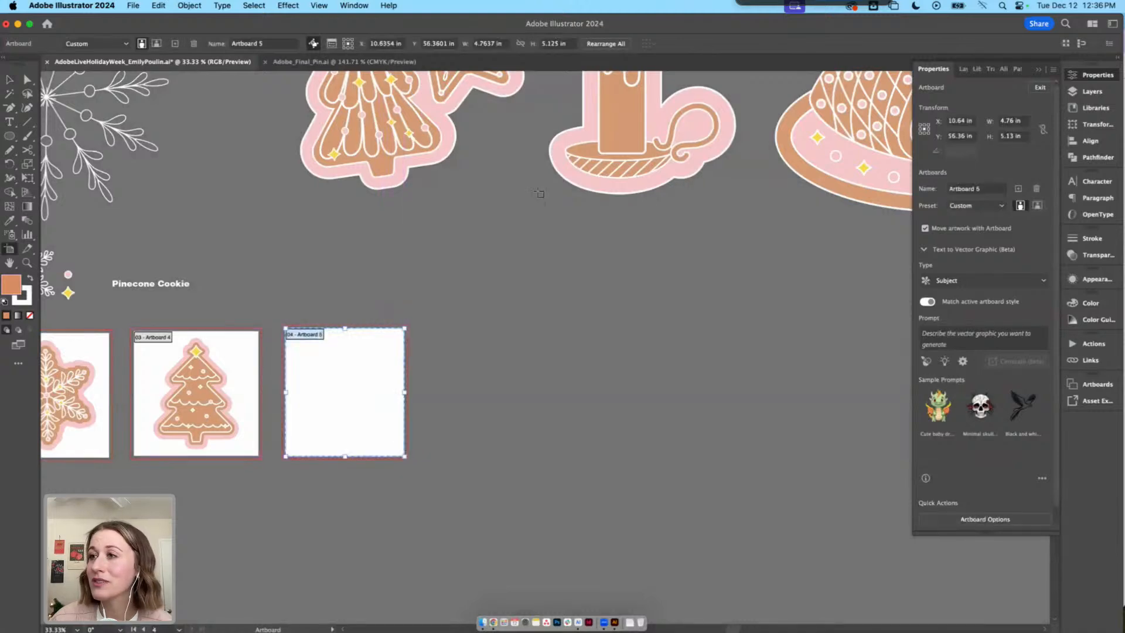
{"action": "left_click", "coordinate": [496, 44]}
{"action": "type", "text": "5"}
{"action": "key", "text": "Tab"}
{"action": "type", "text": "5"}
{"action": "key", "text": "Return"}
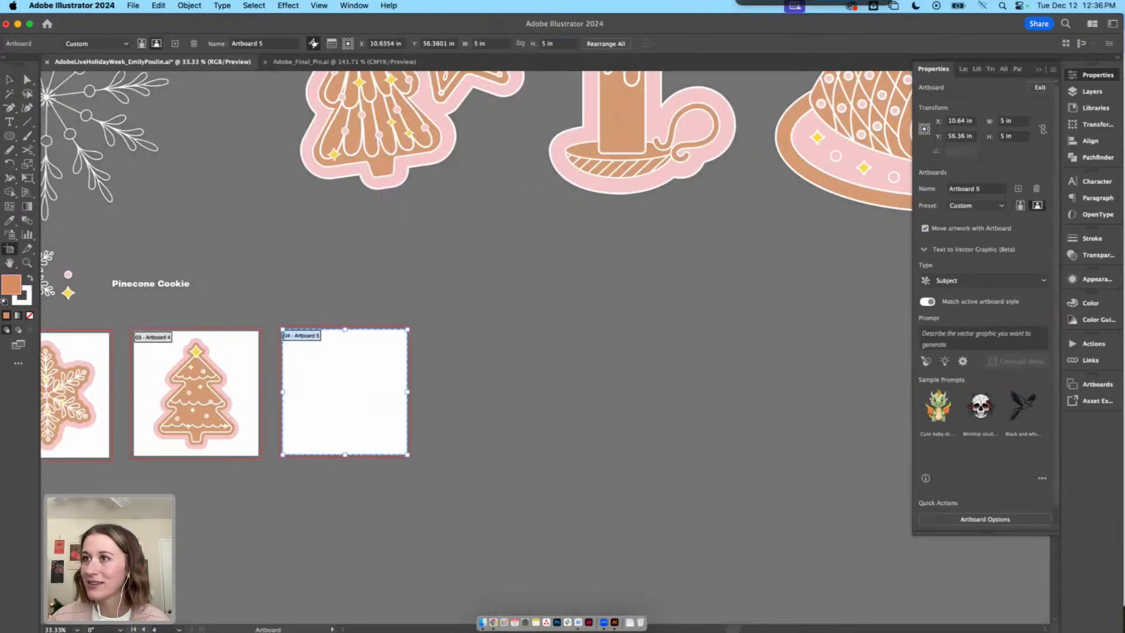
Line up the new artboard level with the tree cookie's artboard, with the same gap as between the first two cookie artboards
{"action": "key", "text": "v"}
{"action": "scroll", "coordinate": [389, 359], "scroll_direction": "down", "scroll_amount": 1}
{"action": "scroll", "coordinate": [389, 359], "scroll_direction": "left", "scroll_amount": 1}
{"action": "left_click", "coordinate": [9, 249]}
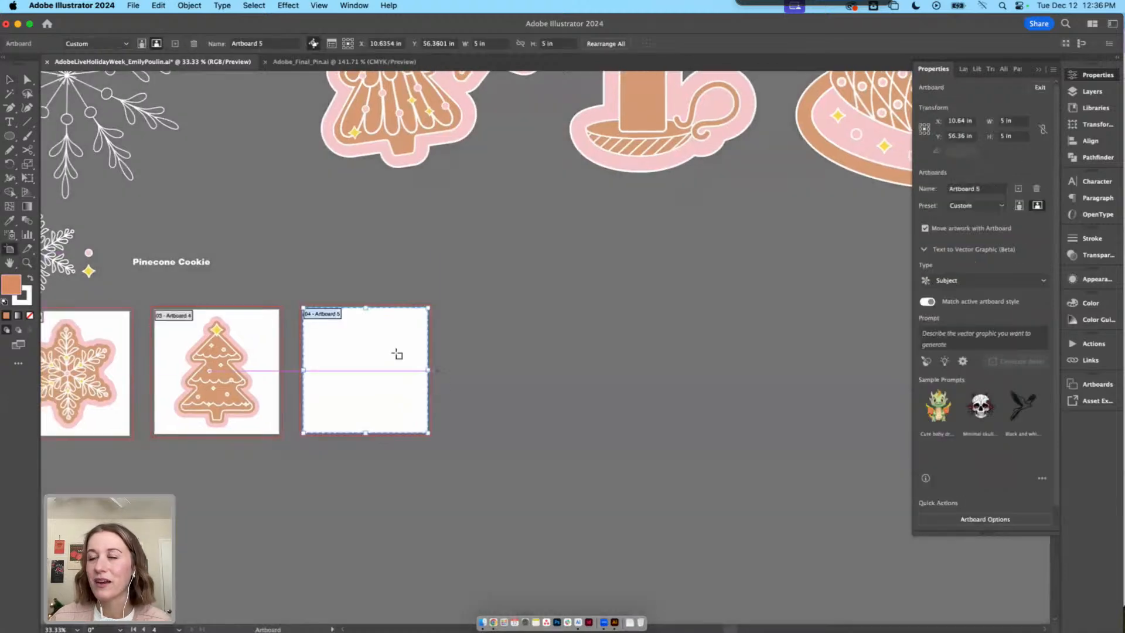
{"action": "left_click_drag", "start_coordinate": [382, 368], "coordinate": [370, 366]}
{"action": "key", "text": "v"}
{"action": "left_click", "coordinate": [10, 250]}
{"action": "key", "text": "v"}
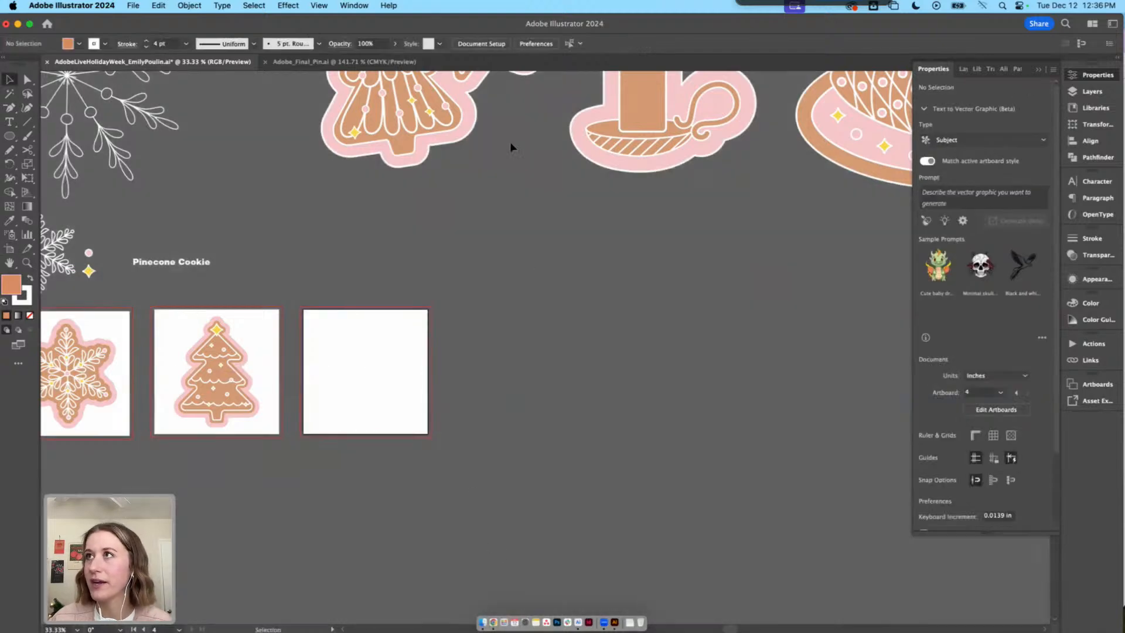
Switch to Adobe Stock in the browser, search for "pinecone" and look over the pinecone images for reference
{"action": "double_click", "coordinate": [377, 24]}
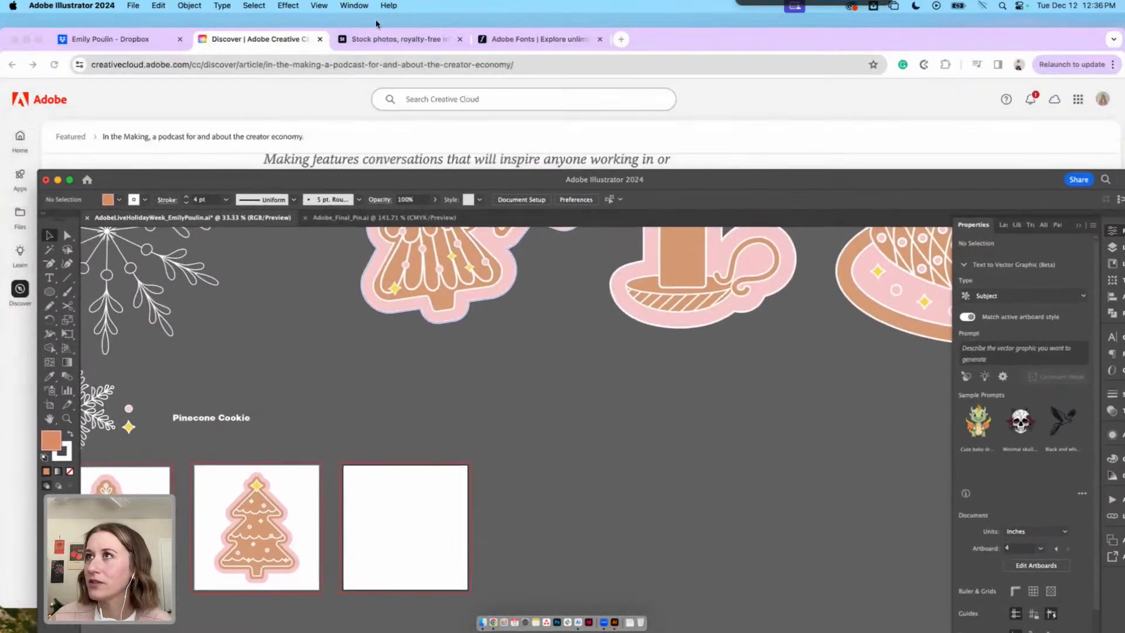
{"action": "left_click", "coordinate": [391, 39]}
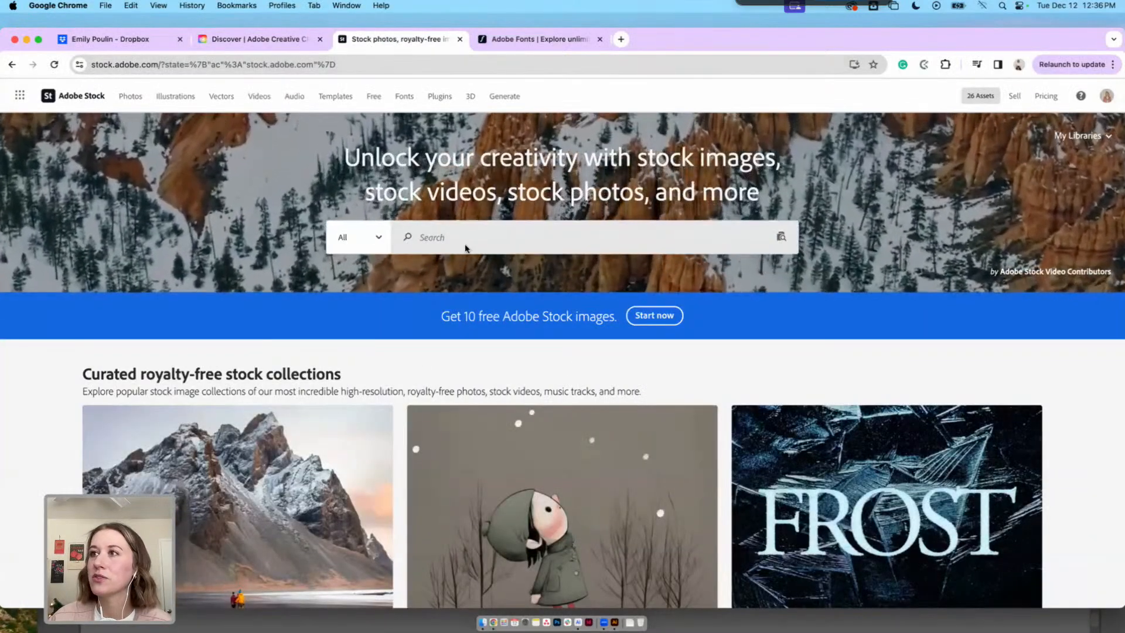
{"action": "left_click", "coordinate": [451, 233]}
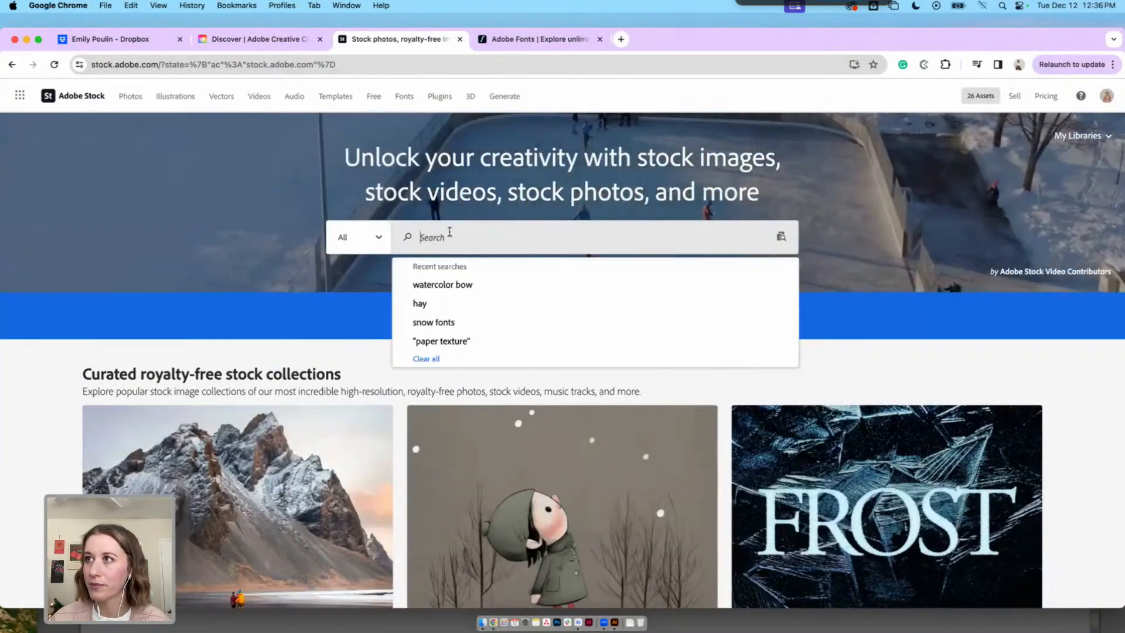
{"action": "type", "text": "pinecone"}
{"action": "key", "text": "Return"}
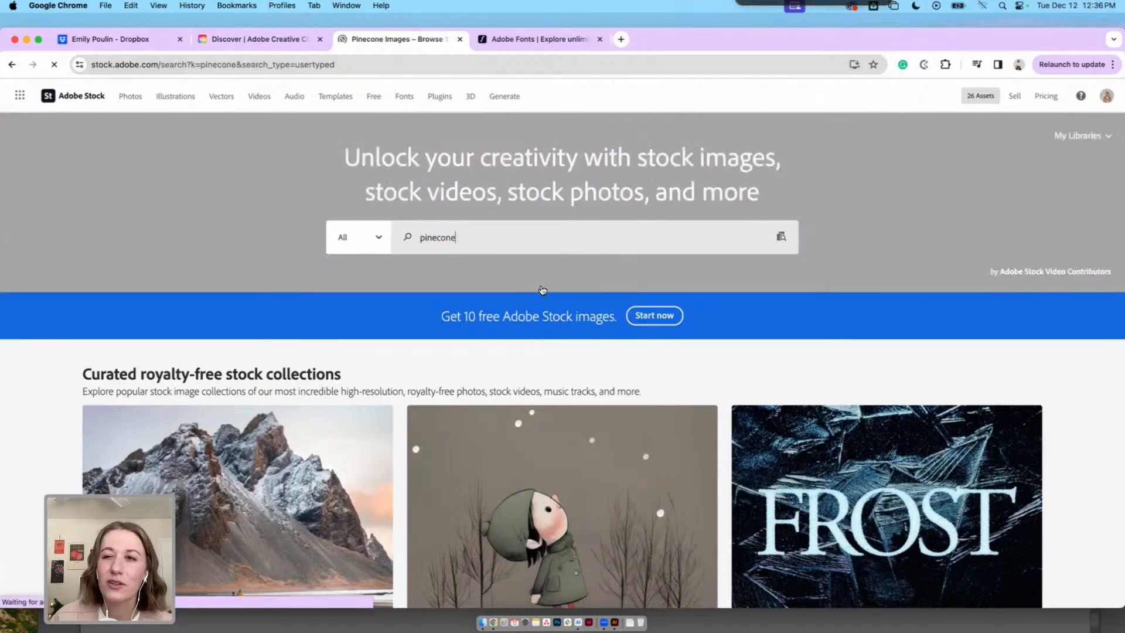
{"action": "scroll", "coordinate": [662, 305], "scroll_direction": "down", "scroll_amount": 2}
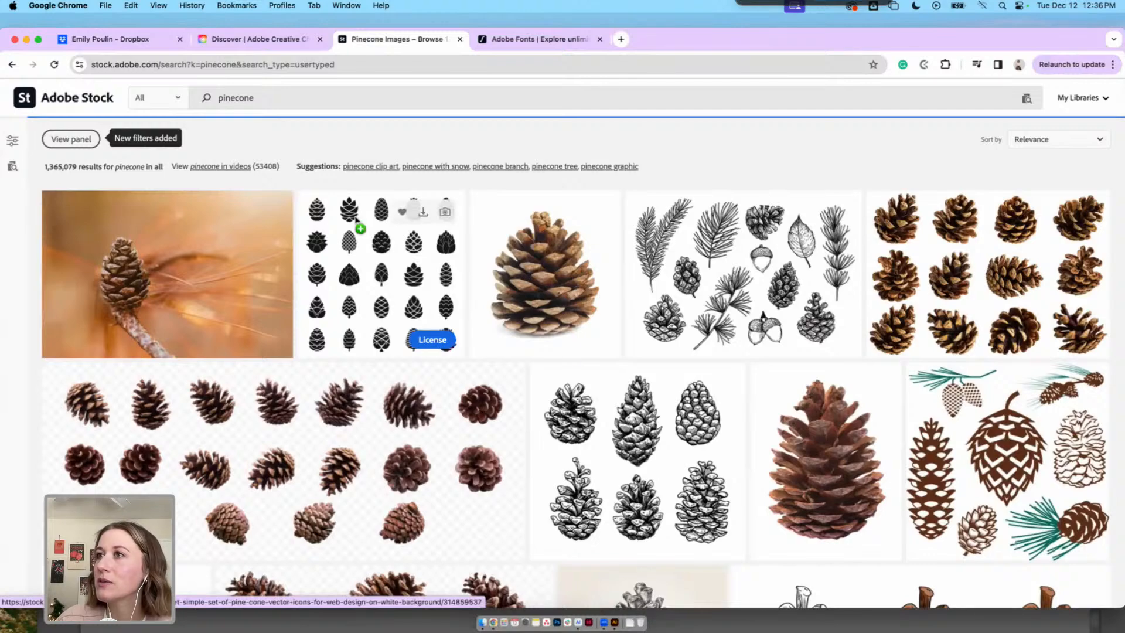
{"action": "left_click_drag", "start_coordinate": [356, 219], "coordinate": [545, 198]}
{"action": "left_click", "coordinate": [713, 221]}
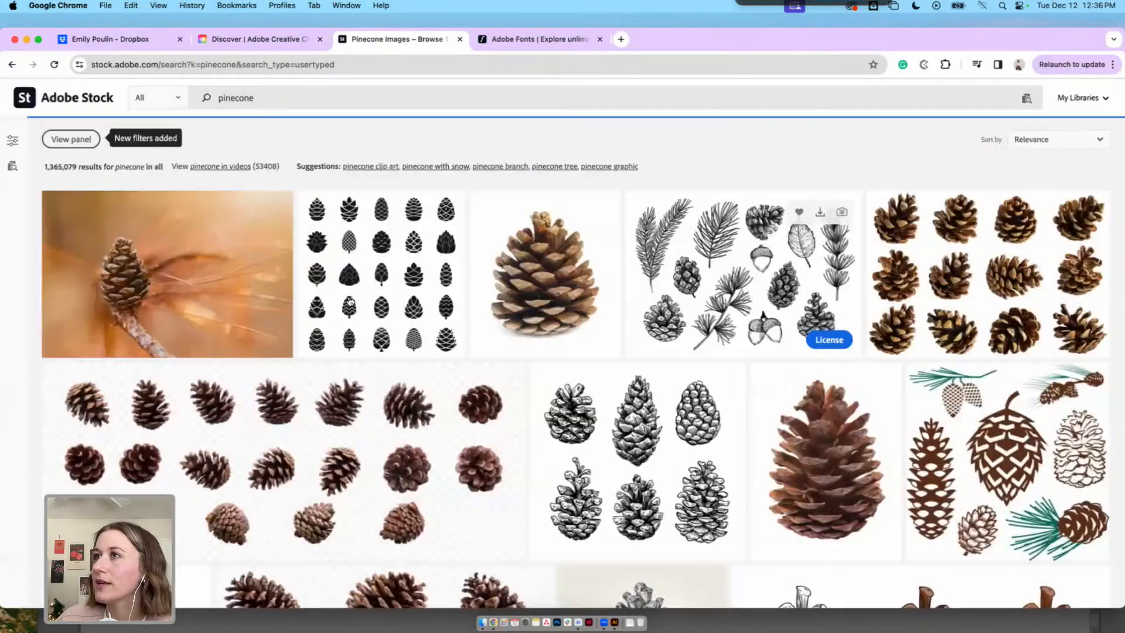
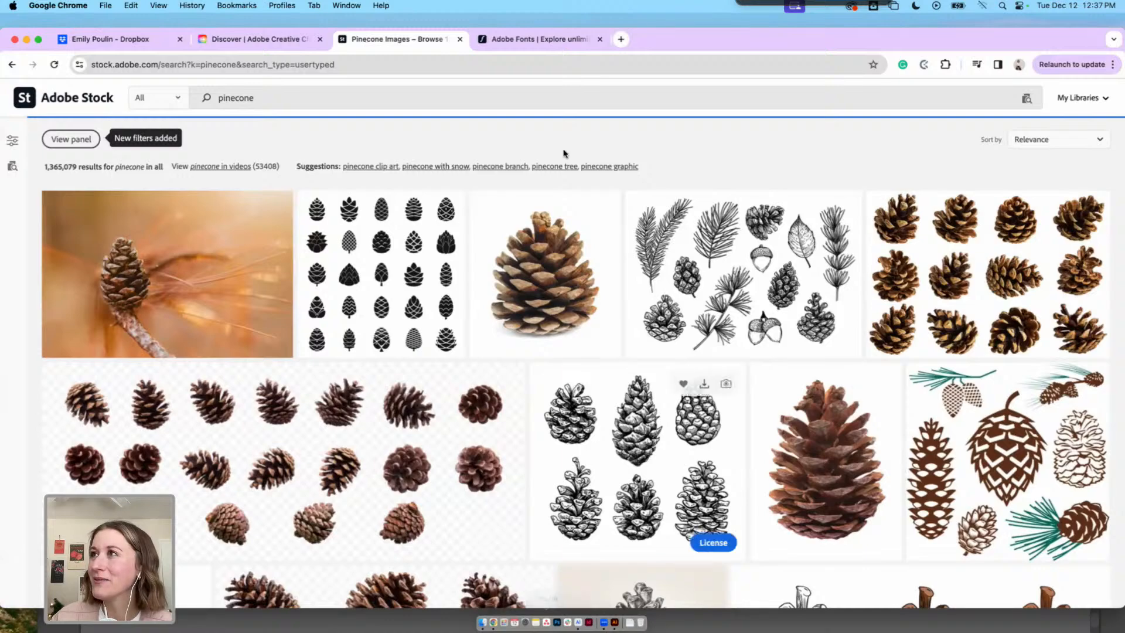
Rearrange the overlapping windows so Illustrator's title bar sits just above the browser with the pinecone results
{"action": "scroll", "coordinate": [565, 153], "scroll_direction": "up", "scroll_amount": 1}
{"action": "left_click_drag", "start_coordinate": [663, 49], "coordinate": [662, 229]}
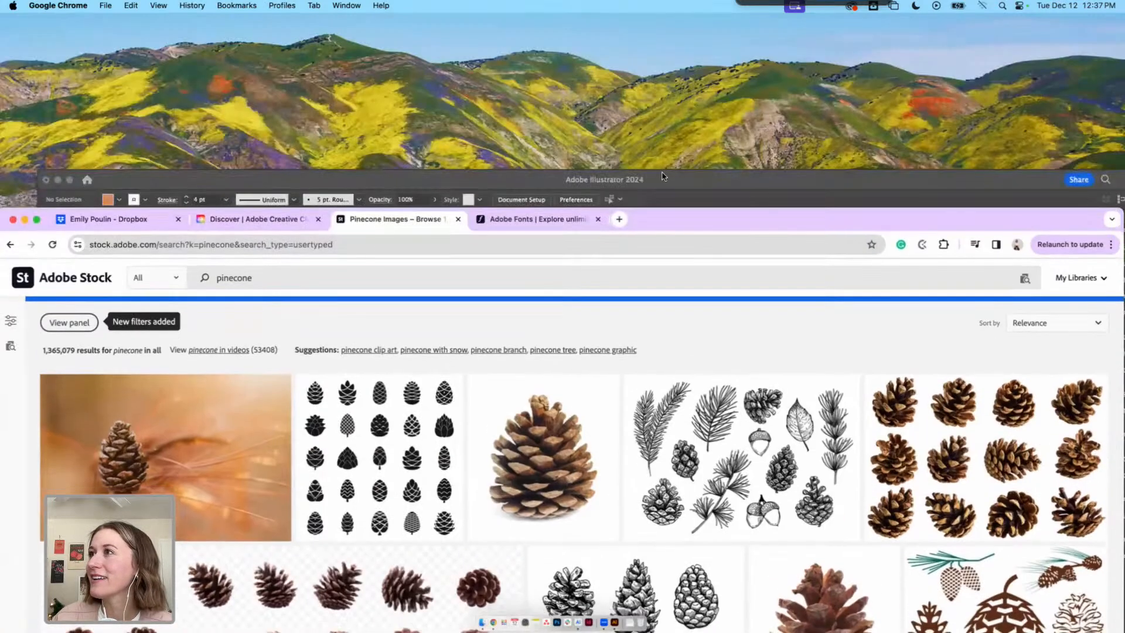
{"action": "left_click_drag", "start_coordinate": [670, 180], "coordinate": [644, 27]}
{"action": "left_click_drag", "start_coordinate": [692, 227], "coordinate": [686, 59]}
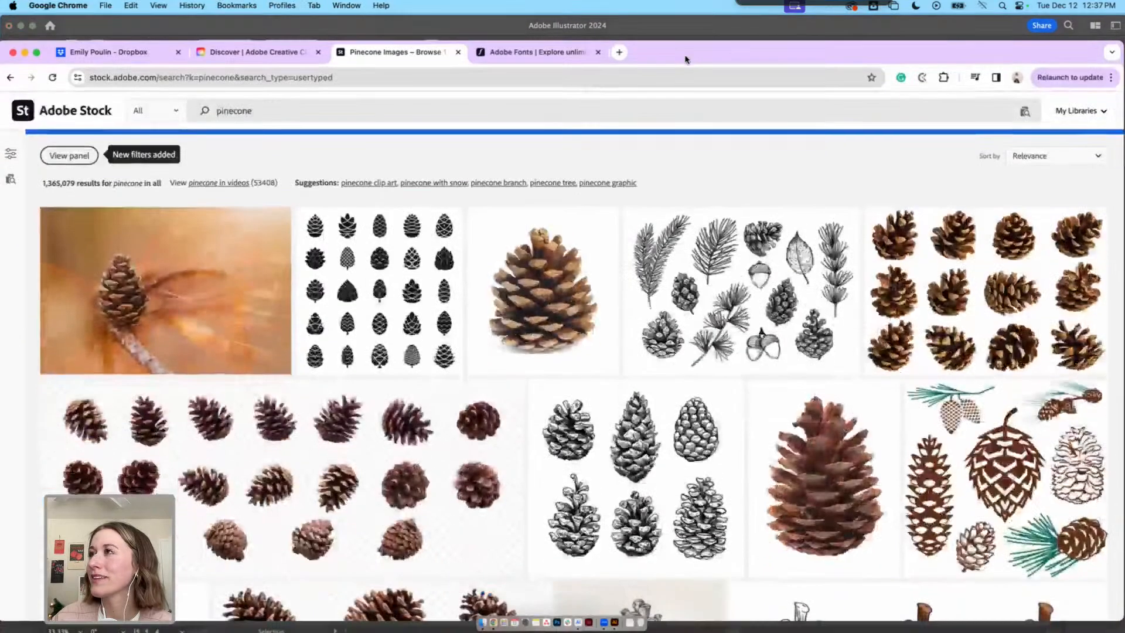
Switch back to Illustrator and draw an upright ellipse about 2.24 by 3.45 in and a circle about 2.64 in across on the empty artboard
{"action": "left_click", "coordinate": [674, 35]}
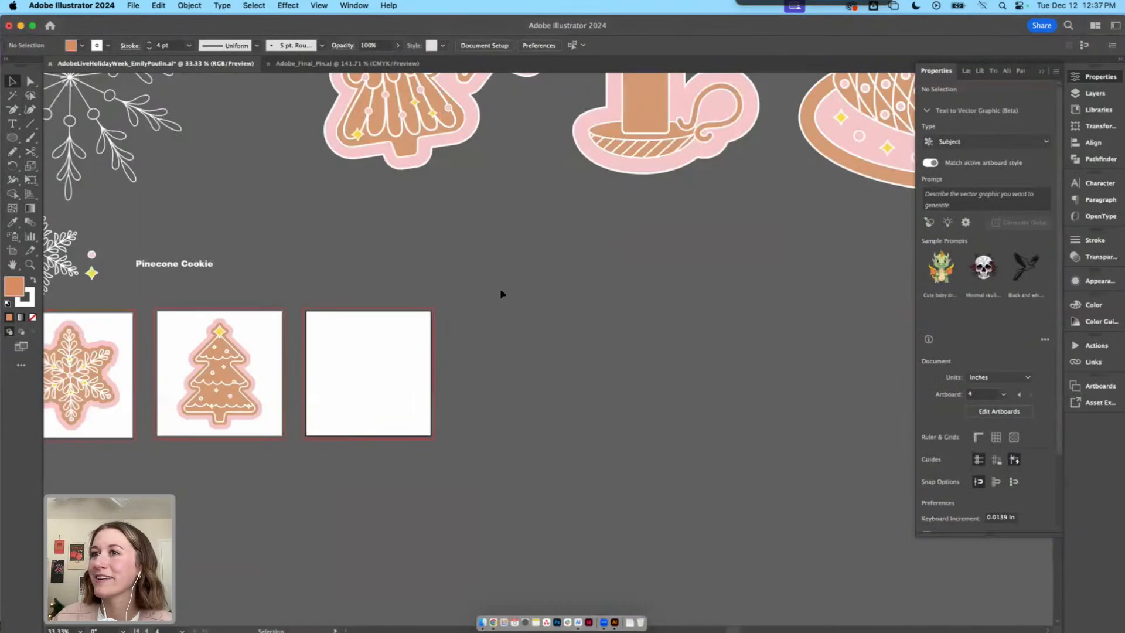
{"action": "left_click_drag", "start_coordinate": [450, 304], "coordinate": [470, 296]}
{"action": "key", "text": "super+equal"}
{"action": "key", "text": "super+equal"}
{"action": "left_click_drag", "start_coordinate": [299, 294], "coordinate": [436, 269]}
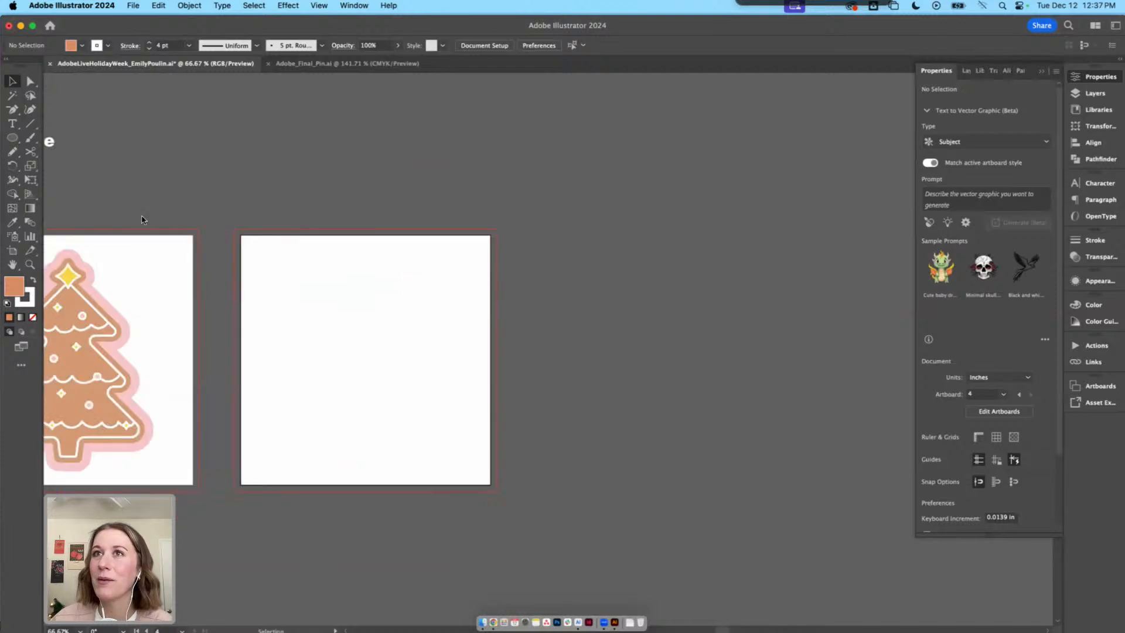
{"action": "left_click", "coordinate": [14, 137]}
{"action": "left_click_drag", "start_coordinate": [305, 263], "coordinate": [417, 437]}
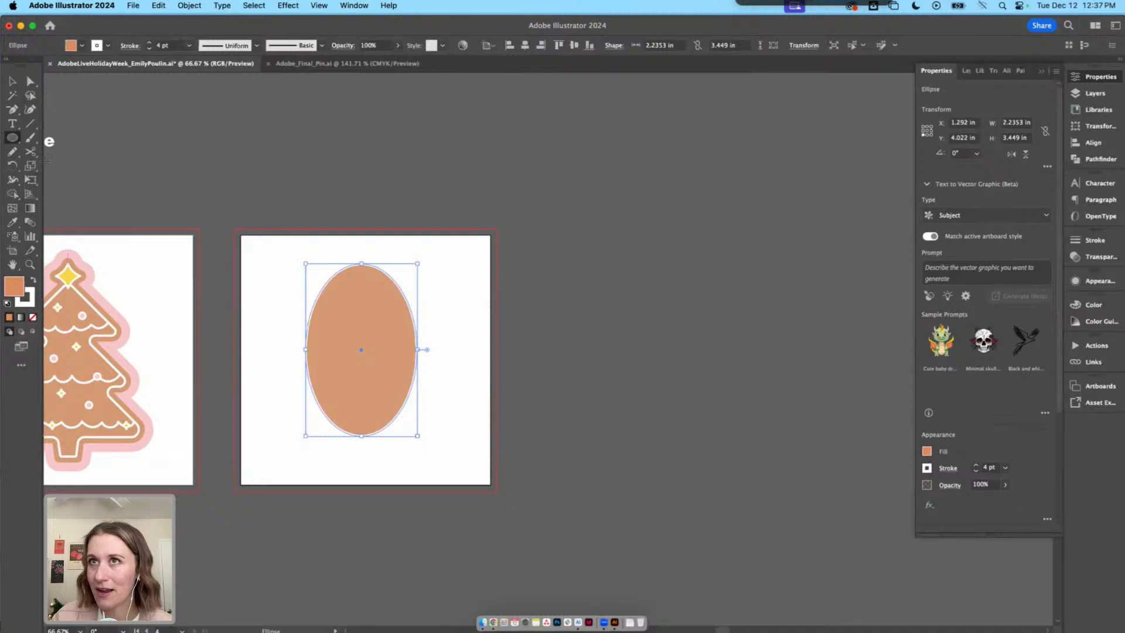
{"action": "left_click_drag", "start_coordinate": [293, 346], "coordinate": [407, 469]}
Center the circle horizontally on the artboard and delete the upright ellipse behind it
{"action": "key", "text": "v"}
{"action": "left_click_drag", "start_coordinate": [357, 441], "coordinate": [369, 414]}
{"action": "left_click", "coordinate": [354, 298]}
{"action": "mouse_move", "coordinate": [431, 350]}
{"action": "left_mouse_down"}
{"action": "mouse_move", "coordinate": [416, 351]}
{"action": "mouse_move", "coordinate": [428, 350]}
{"action": "left_mouse_up"}
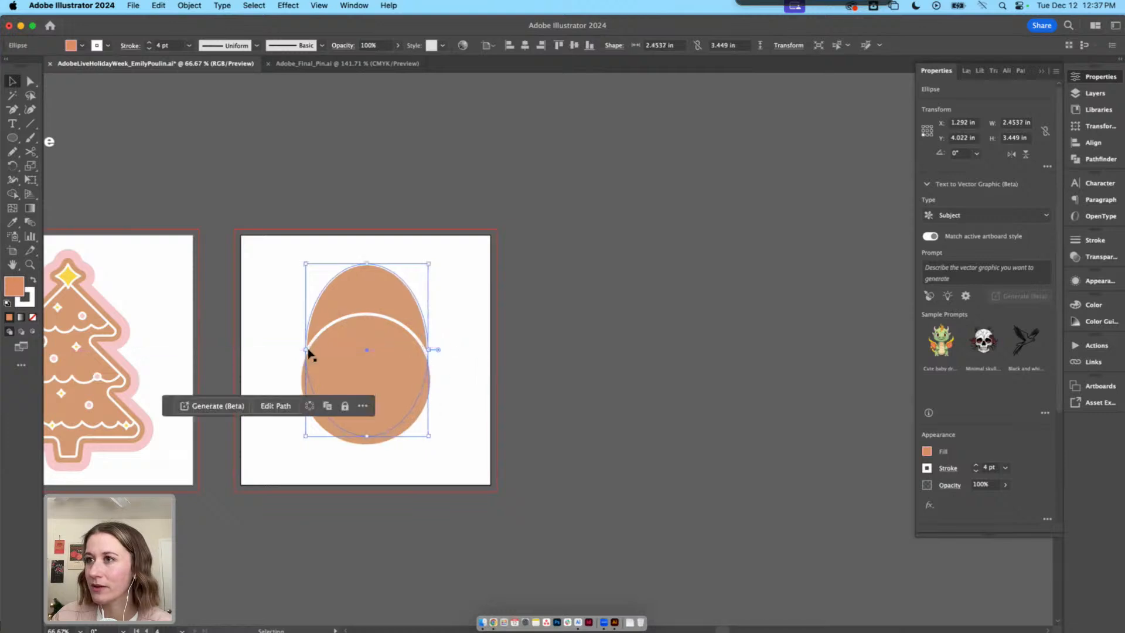
{"action": "left_click_drag", "start_coordinate": [306, 351], "coordinate": [300, 351]}
{"action": "left_click", "coordinate": [427, 349]}
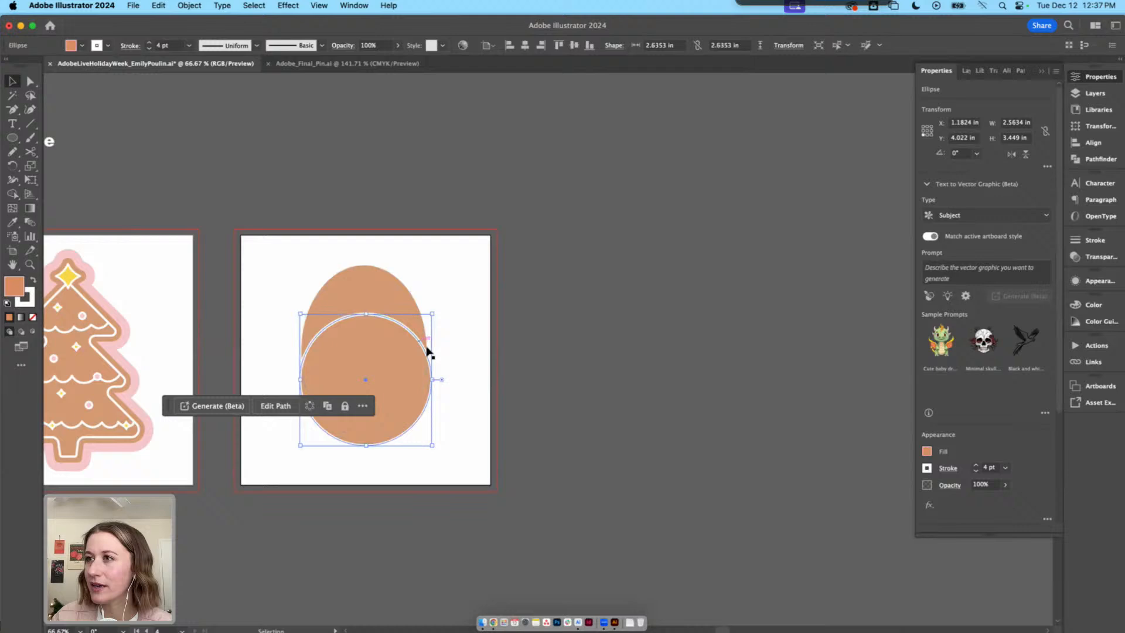
{"action": "left_click", "coordinate": [405, 304]}
{"action": "key", "text": "Delete"}
Pull the circle's top anchor point up into an egg shape and round the tip with a radius of about 0.53 in
{"action": "key", "text": "q"}
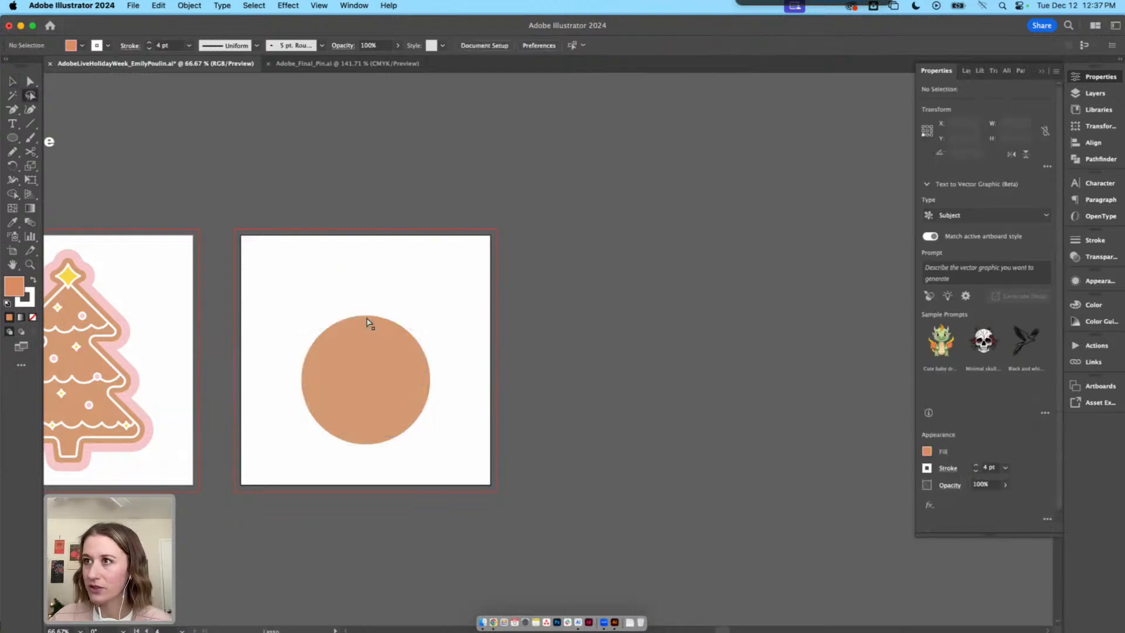
{"action": "key", "text": "a"}
{"action": "mouse_move", "coordinate": [366, 317]}
{"action": "left_mouse_down"}
{"action": "mouse_move", "coordinate": [364, 281]}
{"action": "mouse_move", "coordinate": [351, 266]}
{"action": "mouse_move", "coordinate": [334, 270]}
{"action": "left_mouse_up"}
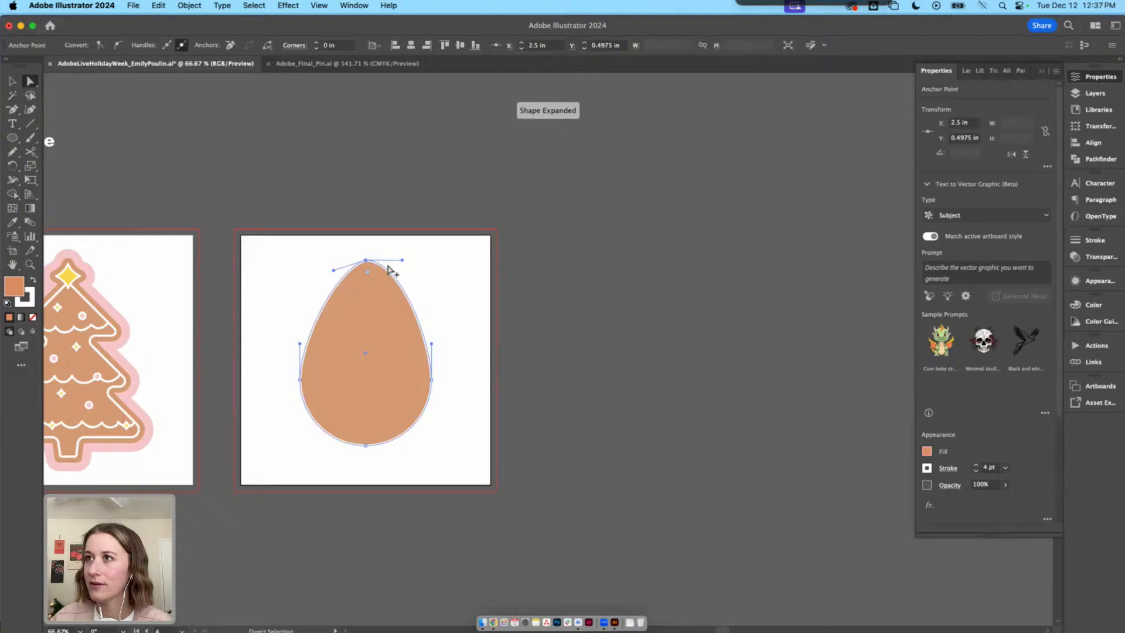
{"action": "left_click", "coordinate": [432, 311]}
{"action": "left_click", "coordinate": [366, 262]}
{"action": "left_click_drag", "start_coordinate": [368, 275], "coordinate": [371, 297]}
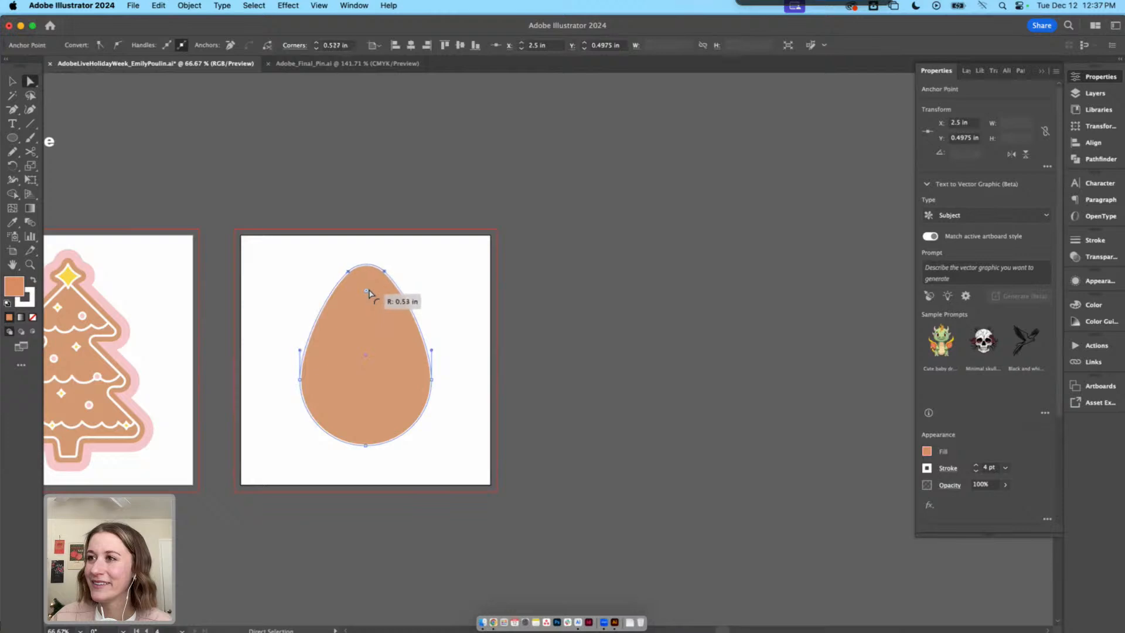
{"action": "left_click", "coordinate": [473, 322]}
Flatten the base of the egg shape by lengthening both curve handles of its bottom anchor point
{"action": "scroll", "coordinate": [451, 328], "scroll_direction": "down", "scroll_amount": 2}
{"action": "left_click", "coordinate": [369, 415]}
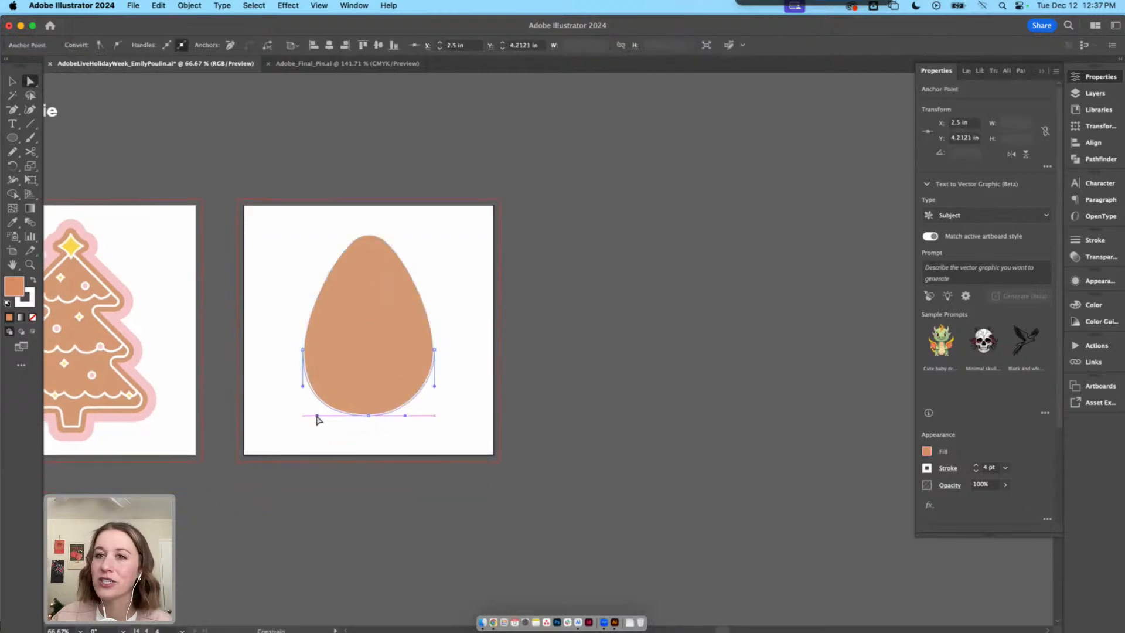
{"action": "left_click_drag", "start_coordinate": [317, 419], "coordinate": [317, 419]}
{"action": "left_click_drag", "start_coordinate": [403, 418], "coordinate": [424, 420]}
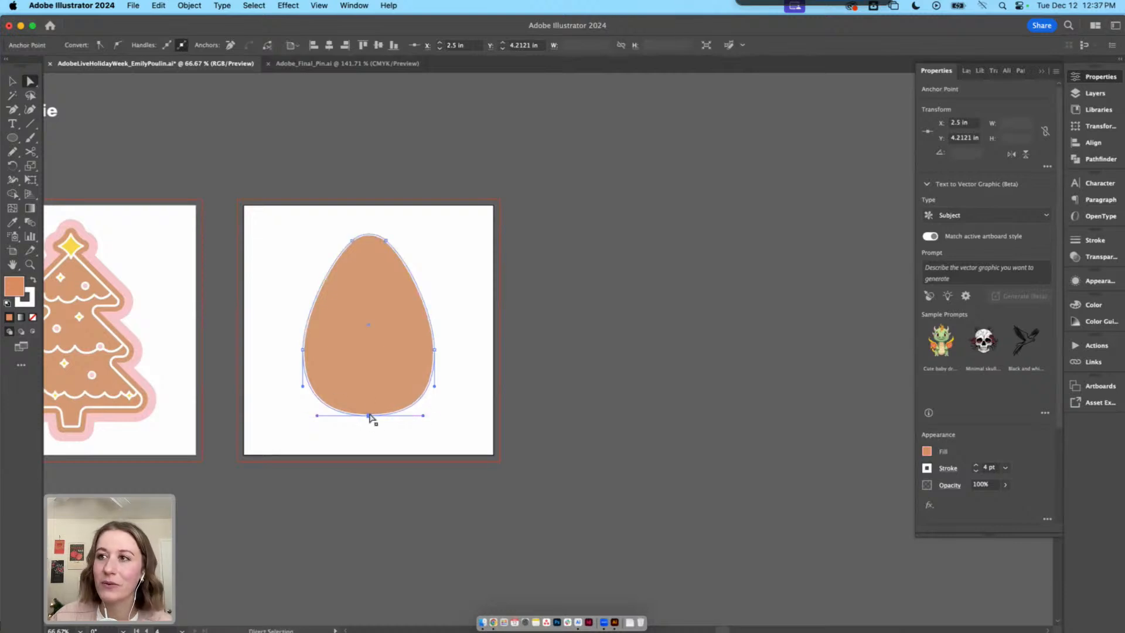
{"action": "left_click_drag", "start_coordinate": [314, 419], "coordinate": [309, 416]}
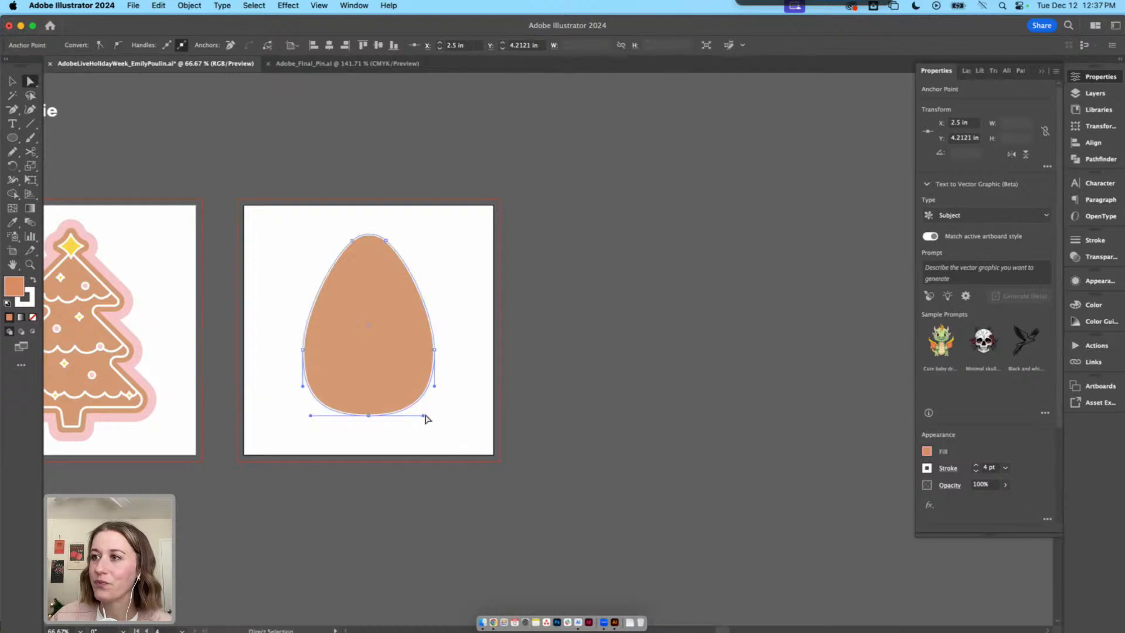
{"action": "left_click_drag", "start_coordinate": [427, 417], "coordinate": [490, 434]}
{"action": "left_click", "coordinate": [475, 406]}
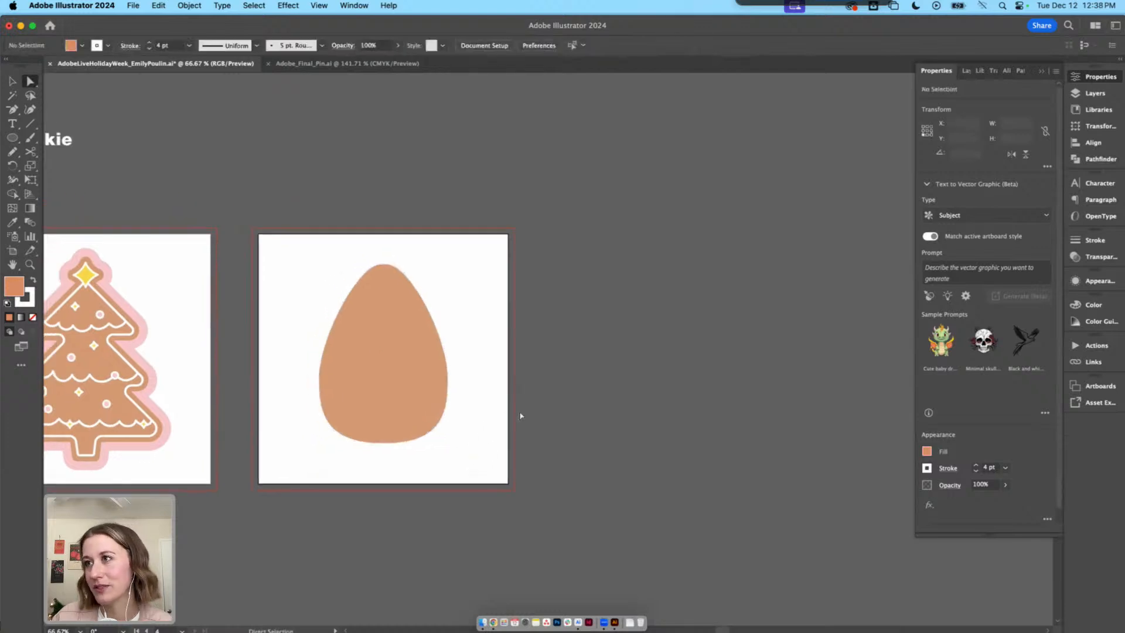
Adjust the egg shape's vertical position so it sits slightly above the middle of its artboard
{"action": "left_click", "coordinate": [428, 400]}
{"action": "key", "text": "v"}
{"action": "left_click_drag", "start_coordinate": [402, 354], "coordinate": [402, 349]}
{"action": "key", "text": "a"}
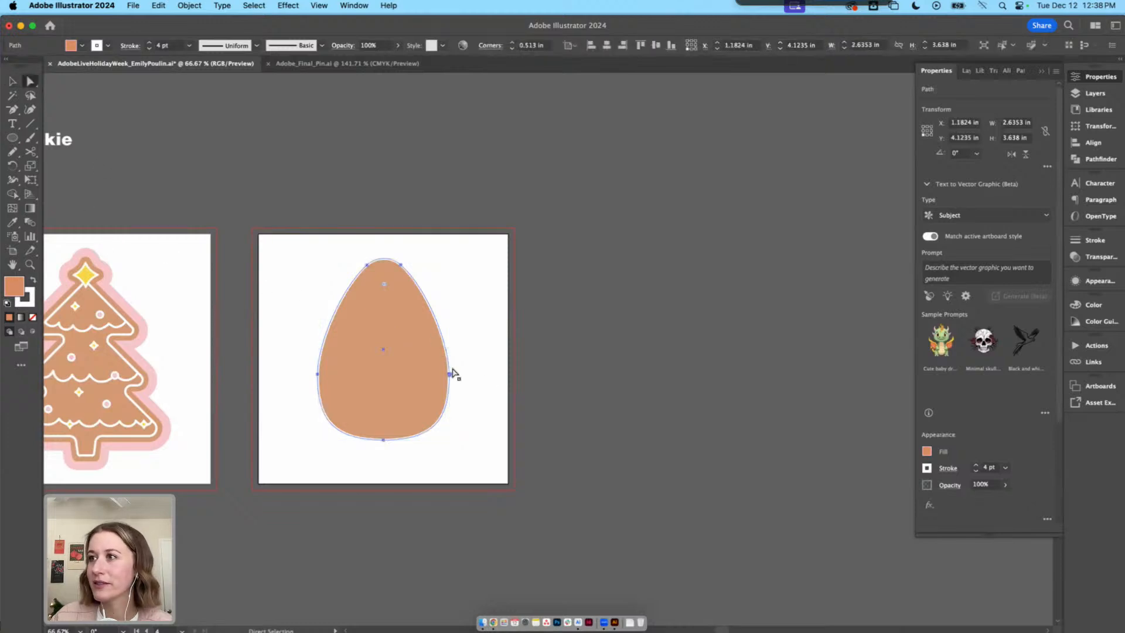
{"action": "left_click", "coordinate": [451, 374]}
{"action": "key", "text": "v"}
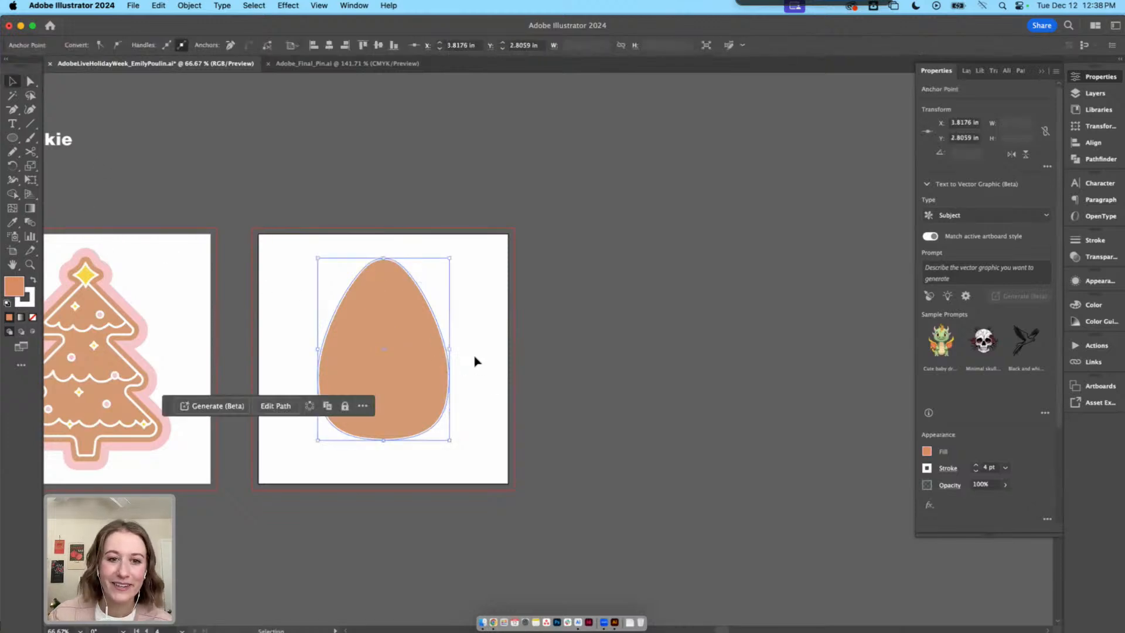
{"action": "left_click", "coordinate": [476, 350]}
{"action": "scroll", "coordinate": [478, 356], "scroll_direction": "down", "scroll_amount": 1}
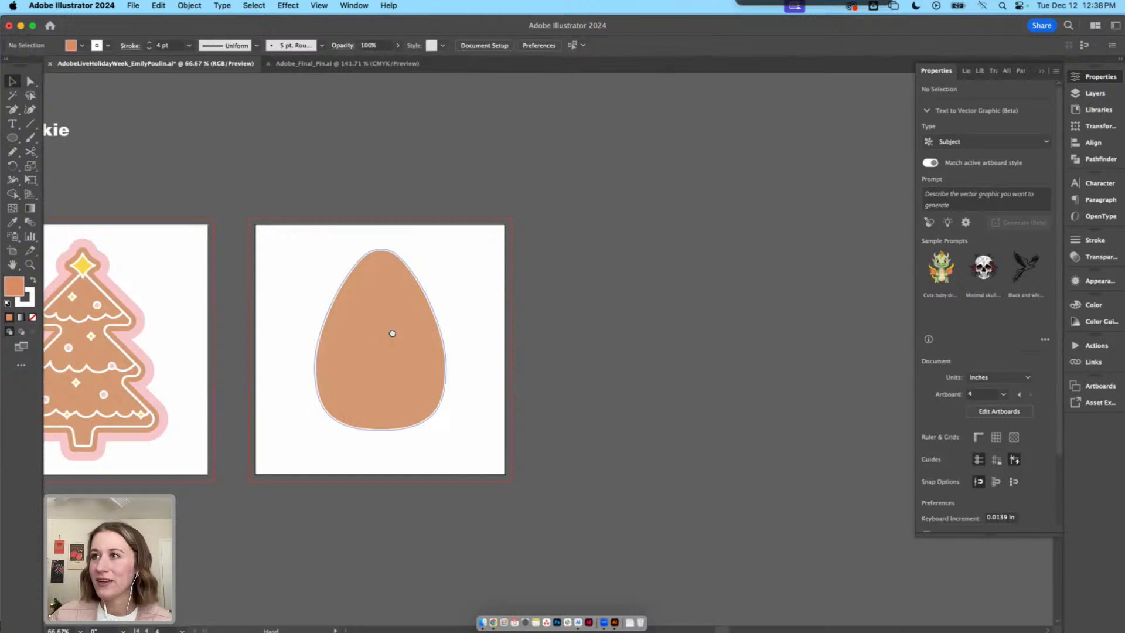
{"action": "scroll", "coordinate": [393, 343], "scroll_direction": "up", "scroll_amount": 1}
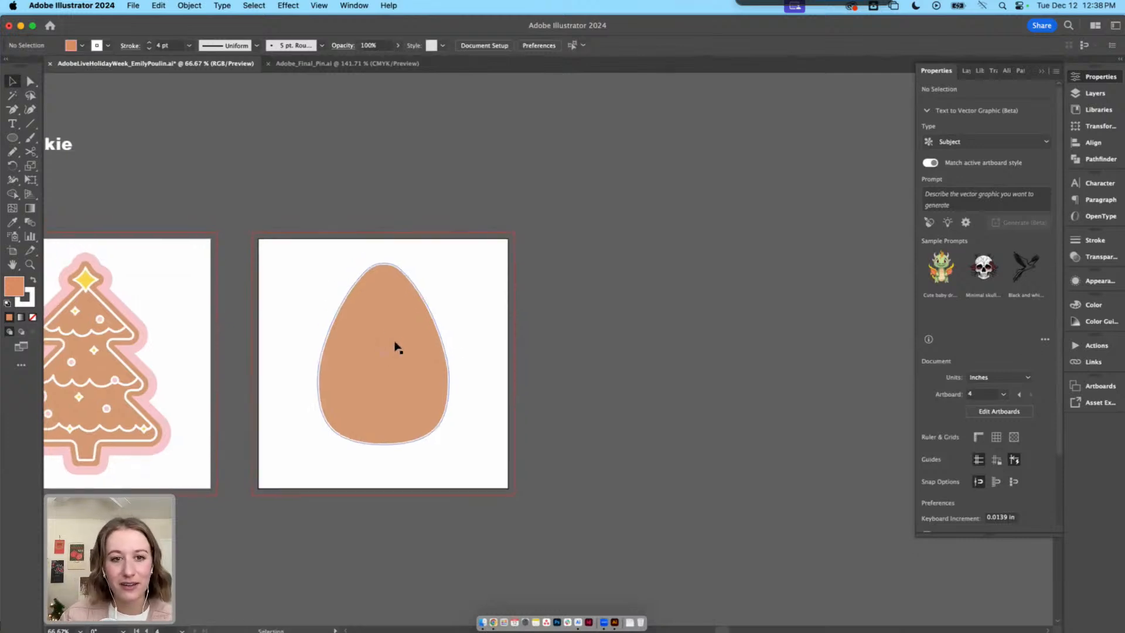
{"action": "left_click_drag", "start_coordinate": [367, 329], "coordinate": [561, 333]}
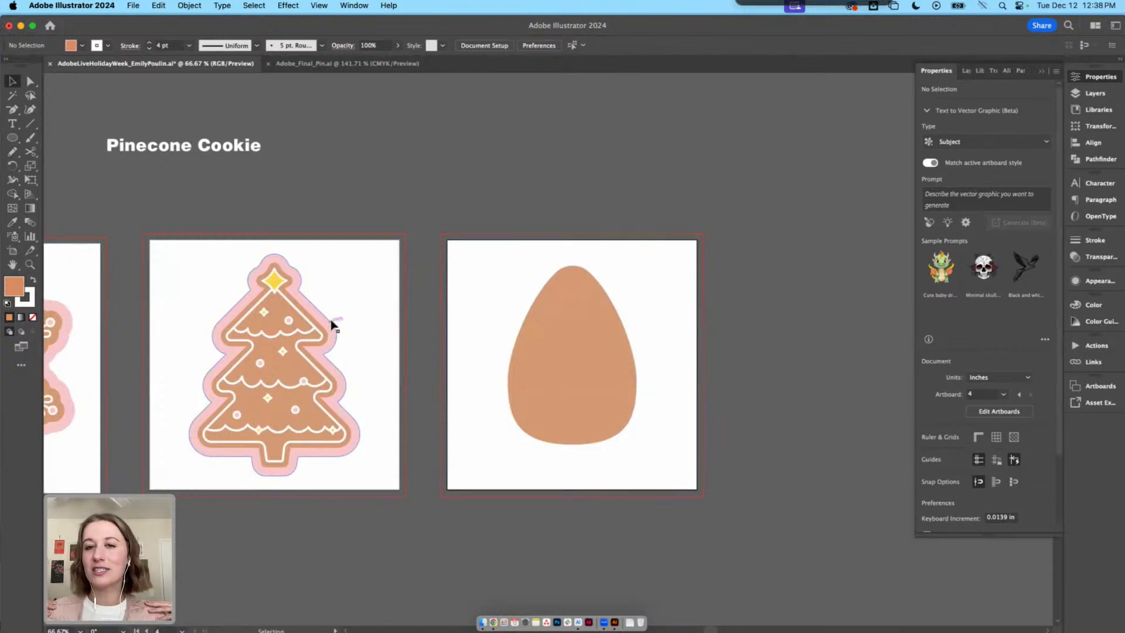
{"action": "left_click_drag", "start_coordinate": [418, 311], "coordinate": [367, 306]}
{"action": "left_click_drag", "start_coordinate": [556, 320], "coordinate": [520, 317]}
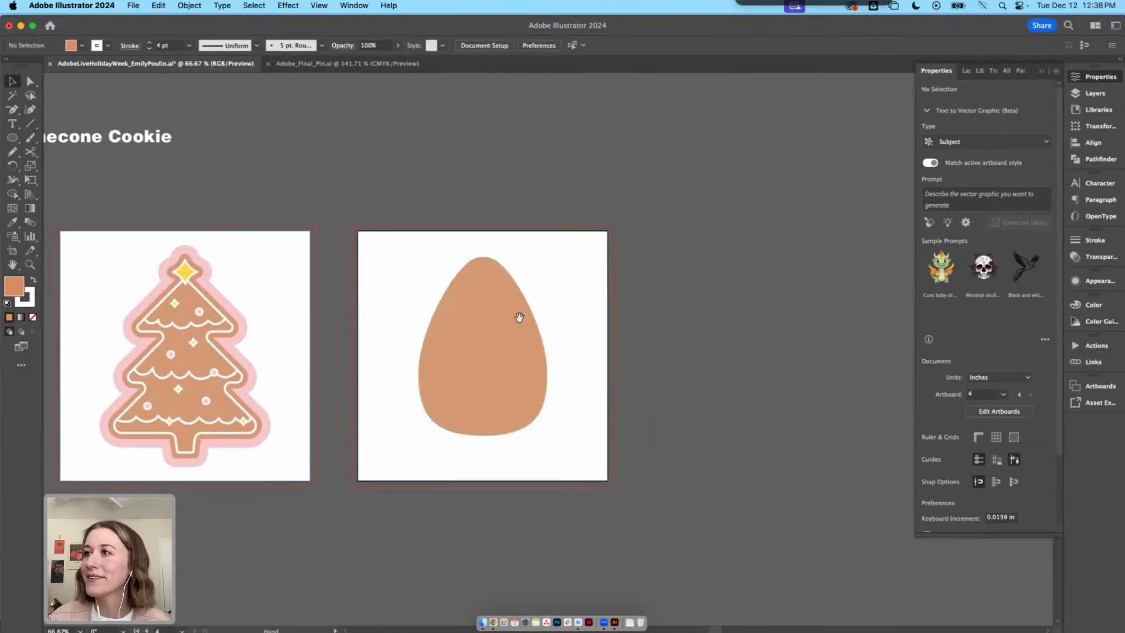
{"action": "left_click_drag", "start_coordinate": [504, 359], "coordinate": [504, 359]}
{"action": "left_click", "coordinate": [580, 369]}
{"action": "left_click_drag", "start_coordinate": [584, 370], "coordinate": [555, 337]}
{"action": "left_click", "coordinate": [462, 342]}
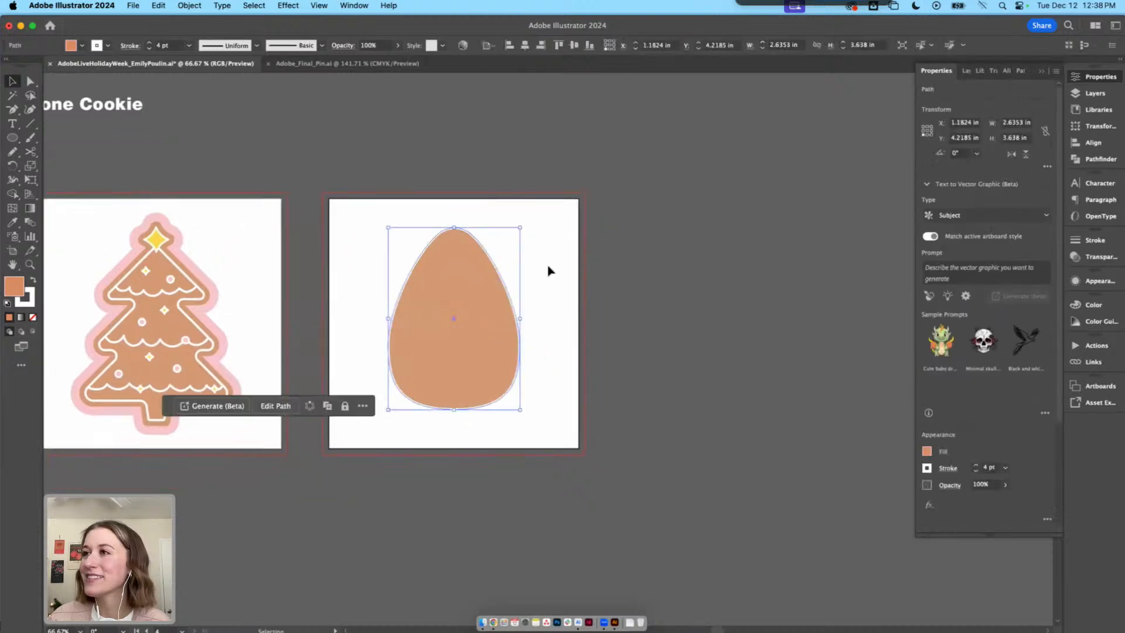
Examine the crisscross icing lines and dots on the ham cookie illustration as a reference for the pinecone pattern
{"action": "left_click", "coordinate": [542, 247]}
{"action": "left_click_drag", "start_coordinate": [490, 197], "coordinate": [498, 487]}
{"action": "left_click_drag", "start_coordinate": [610, 147], "coordinate": [539, 466]}
{"action": "left_click_drag", "start_coordinate": [903, 296], "coordinate": [264, 348]}
{"action": "left_click_drag", "start_coordinate": [532, 224], "coordinate": [472, 244]}
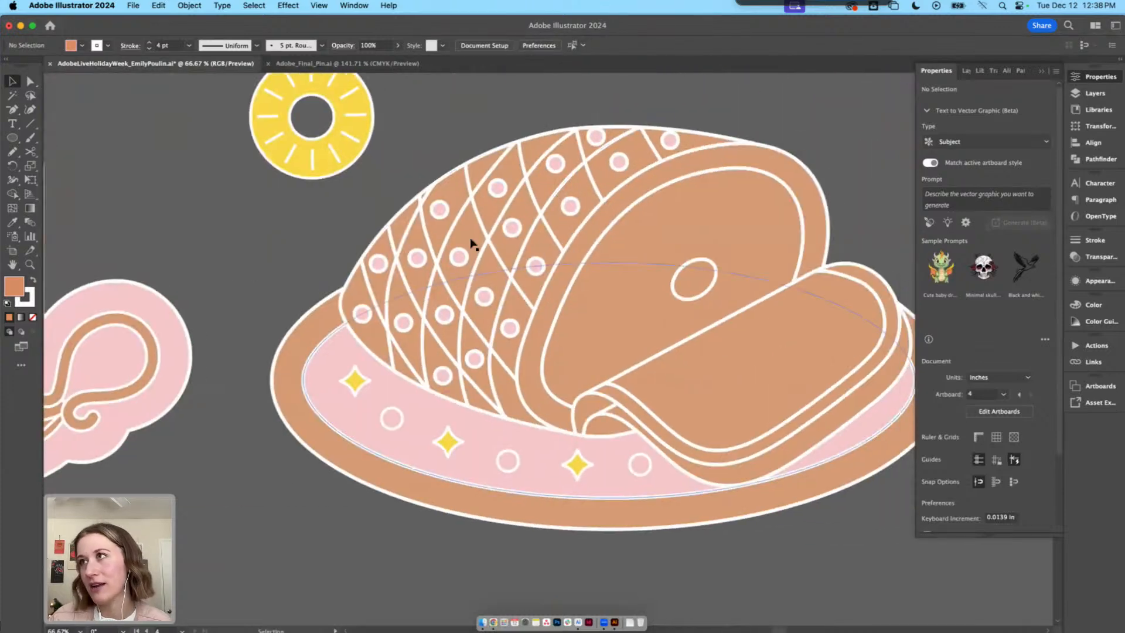
{"action": "mouse_move", "coordinate": [390, 459]}
{"action": "left_mouse_down"}
{"action": "mouse_move", "coordinate": [529, 221]}
{"action": "mouse_move", "coordinate": [698, 51]}
{"action": "left_mouse_up"}
{"action": "mouse_move", "coordinate": [246, 521]}
{"action": "left_mouse_down"}
{"action": "mouse_move", "coordinate": [396, 390]}
{"action": "mouse_move", "coordinate": [655, 122]}
{"action": "left_mouse_up"}
{"action": "left_click_drag", "start_coordinate": [372, 82], "coordinate": [529, 447]}
Turn on Draw Inside for the egg shape and pencil three curved 4 pt white lines sloping down to the right across it
{"action": "left_click", "coordinate": [404, 364]}
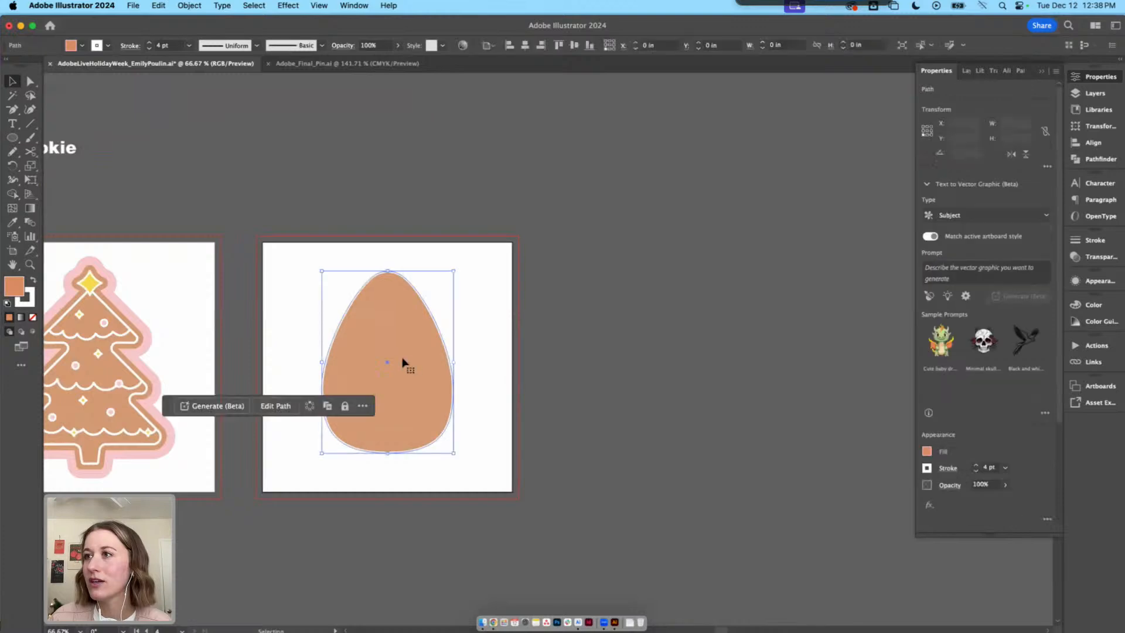
{"action": "left_click", "coordinate": [34, 333]}
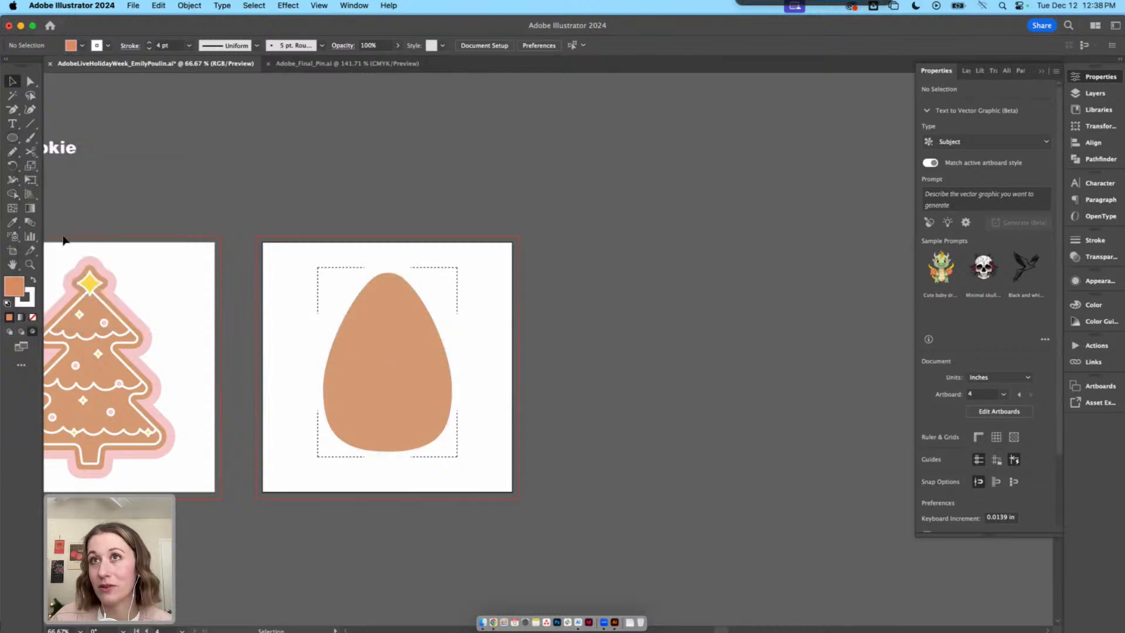
{"action": "left_click", "coordinate": [11, 153]}
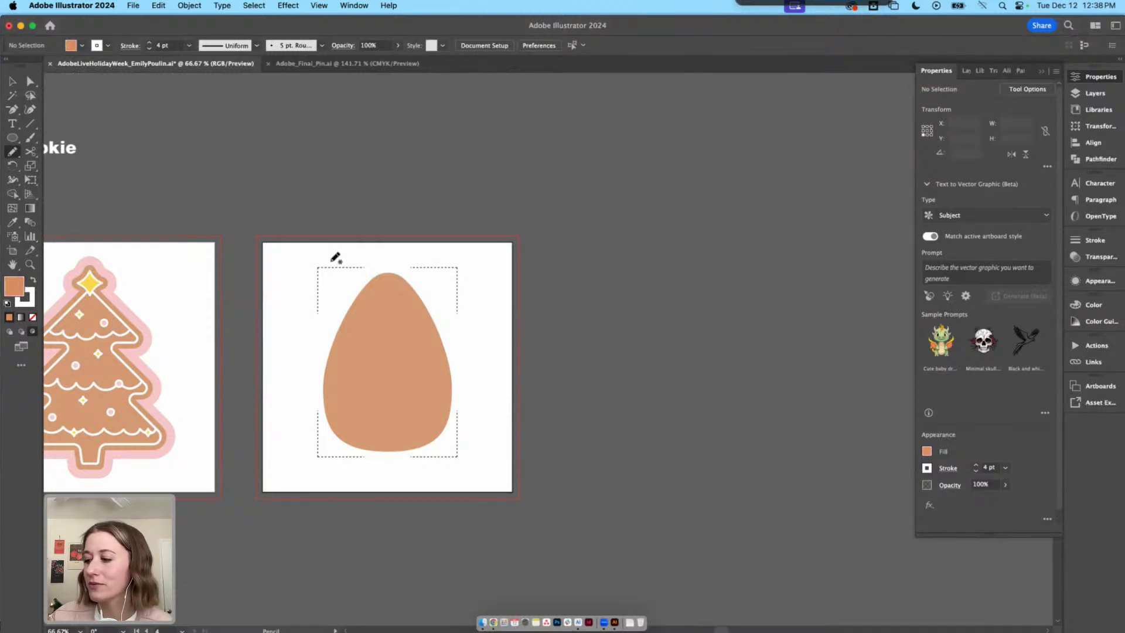
{"action": "mouse_move", "coordinate": [417, 321]}
{"action": "left_mouse_down"}
{"action": "mouse_move", "coordinate": [481, 342]}
{"action": "mouse_move", "coordinate": [337, 308]}
{"action": "mouse_move", "coordinate": [464, 368]}
{"action": "mouse_move", "coordinate": [308, 330]}
{"action": "mouse_move", "coordinate": [416, 387]}
{"action": "mouse_move", "coordinate": [467, 392]}
{"action": "left_mouse_up"}
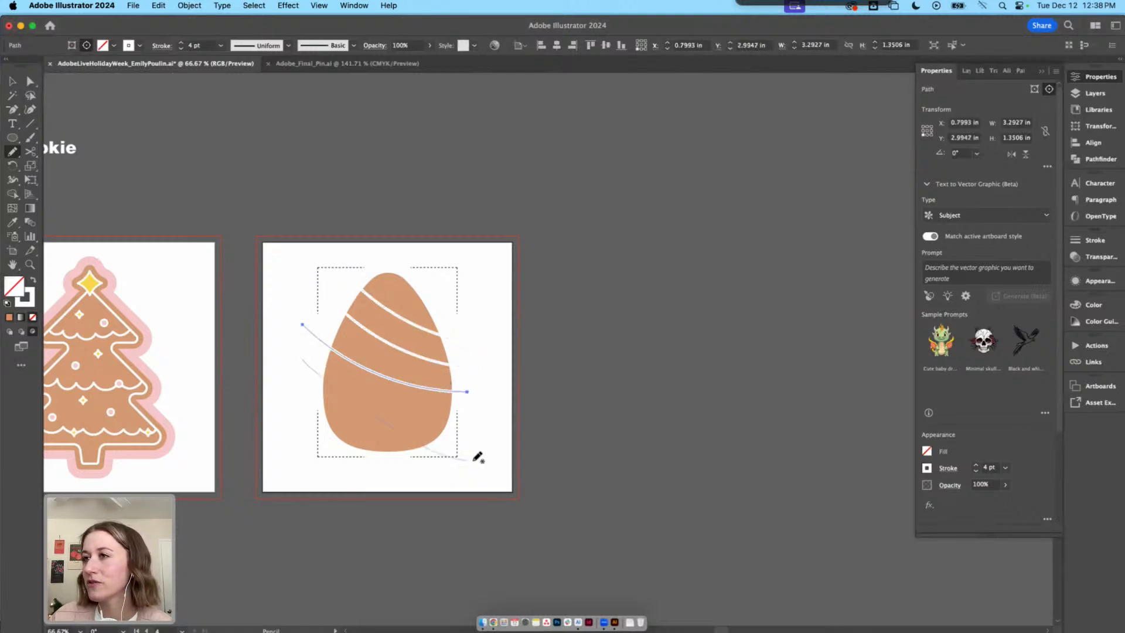
{"action": "left_click_drag", "start_coordinate": [473, 461], "coordinate": [491, 459]}
{"action": "key", "text": "super+z"}
{"action": "mouse_move", "coordinate": [300, 366]}
{"action": "left_mouse_down"}
{"action": "mouse_move", "coordinate": [333, 392]}
{"action": "mouse_move", "coordinate": [496, 448]}
{"action": "left_mouse_up"}
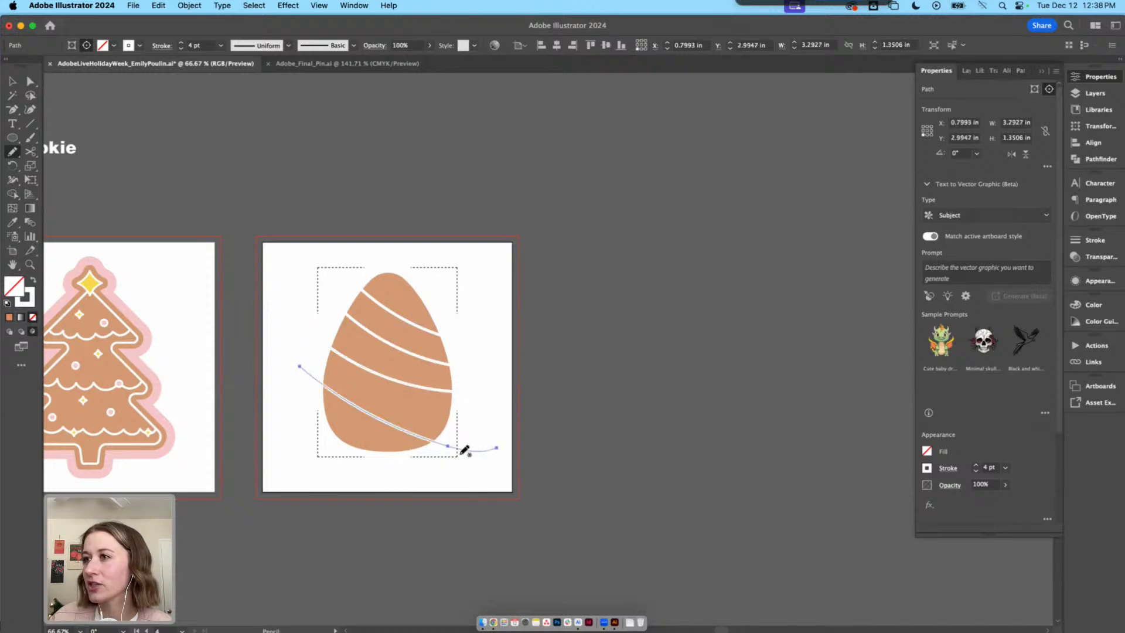
{"action": "key", "text": "super+z"}
{"action": "left_click_drag", "start_coordinate": [296, 357], "coordinate": [510, 447]}
{"action": "key", "text": "super+z"}
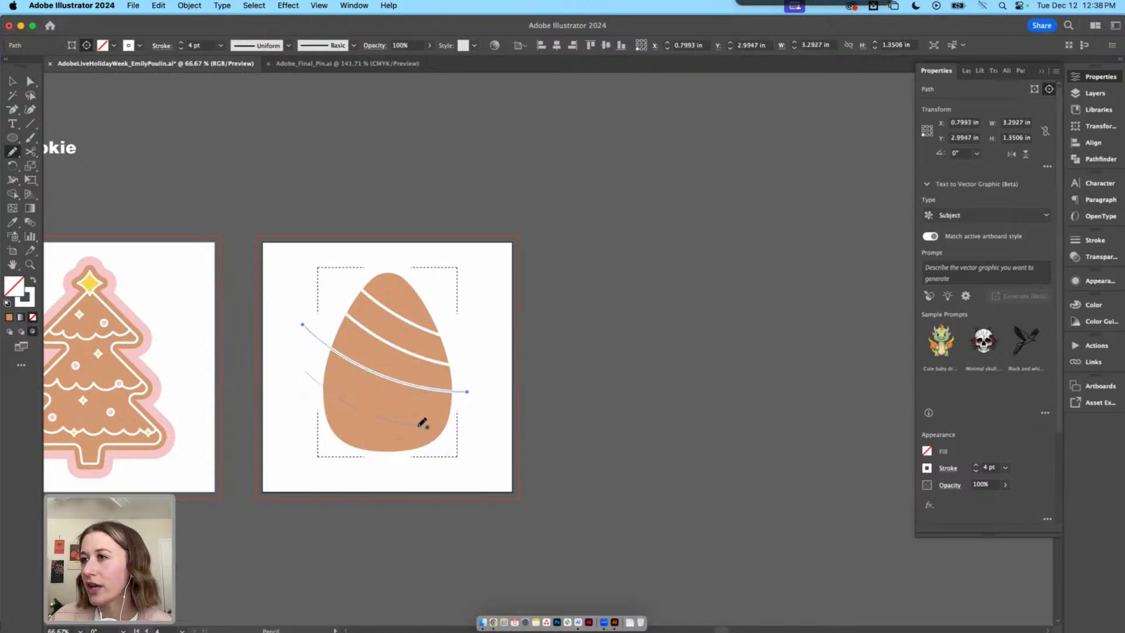
Pencil a fourth curved white line across the lower part of the egg shape, following the three lines above
{"action": "left_click_drag", "start_coordinate": [420, 425], "coordinate": [473, 434]}
{"action": "key", "text": "v"}
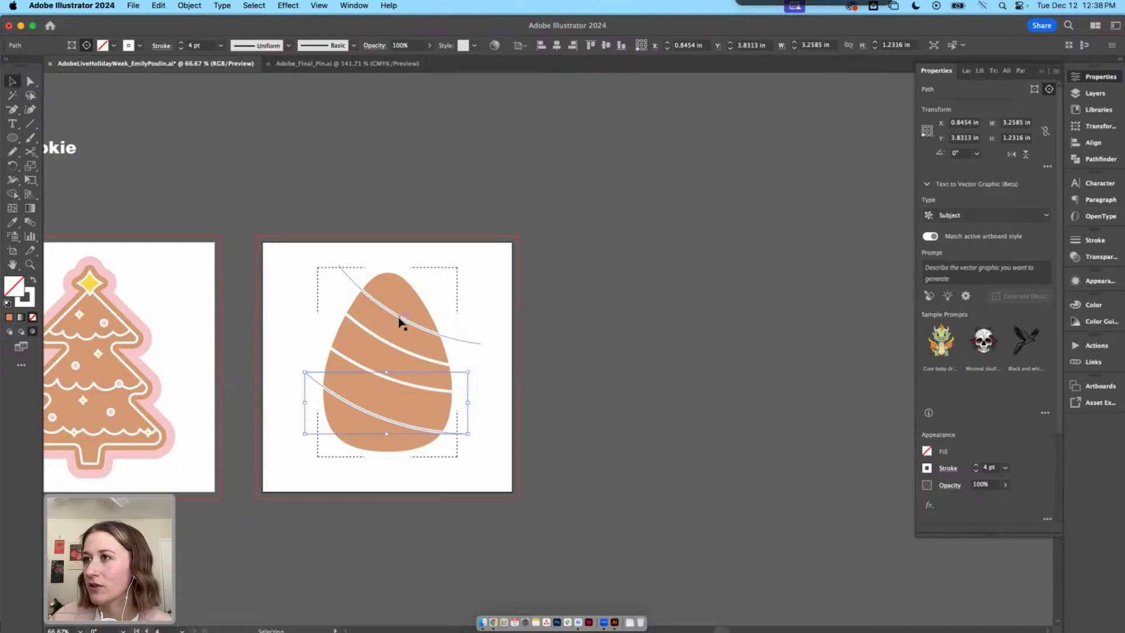
{"action": "left_click", "coordinate": [10, 154]}
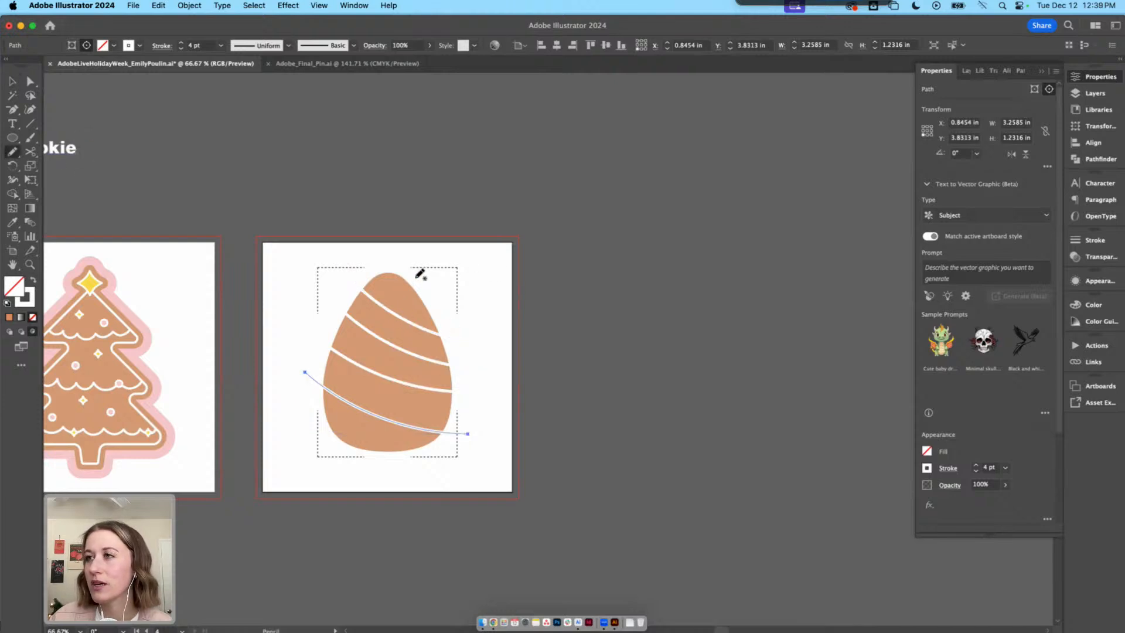
{"action": "left_click_drag", "start_coordinate": [412, 276], "coordinate": [332, 322]}
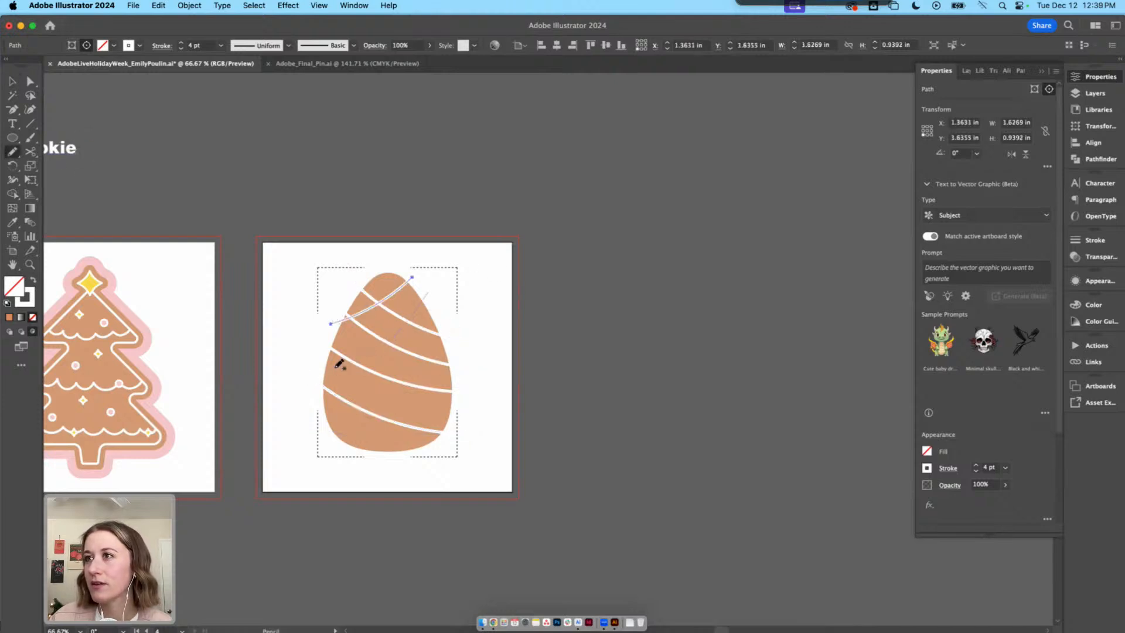
{"action": "left_click_drag", "start_coordinate": [335, 368], "coordinate": [326, 371]}
{"action": "key", "text": "super+z"}
{"action": "key", "text": "super+z"}
Pencil five curved white lines rising to the right across the egg shape to form a crisscross lattice
{"action": "mouse_move", "coordinate": [371, 303]}
{"action": "left_mouse_down"}
{"action": "mouse_move", "coordinate": [418, 282]}
{"action": "mouse_move", "coordinate": [316, 343]}
{"action": "left_mouse_up"}
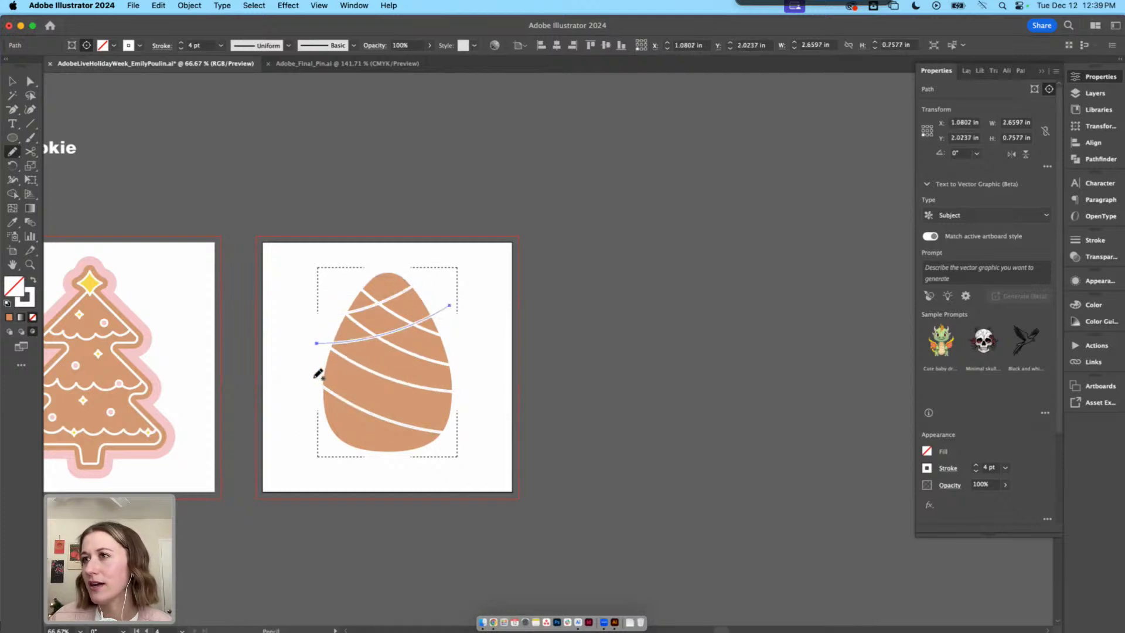
{"action": "key", "text": "super+z"}
{"action": "left_click_drag", "start_coordinate": [440, 293], "coordinate": [323, 350]}
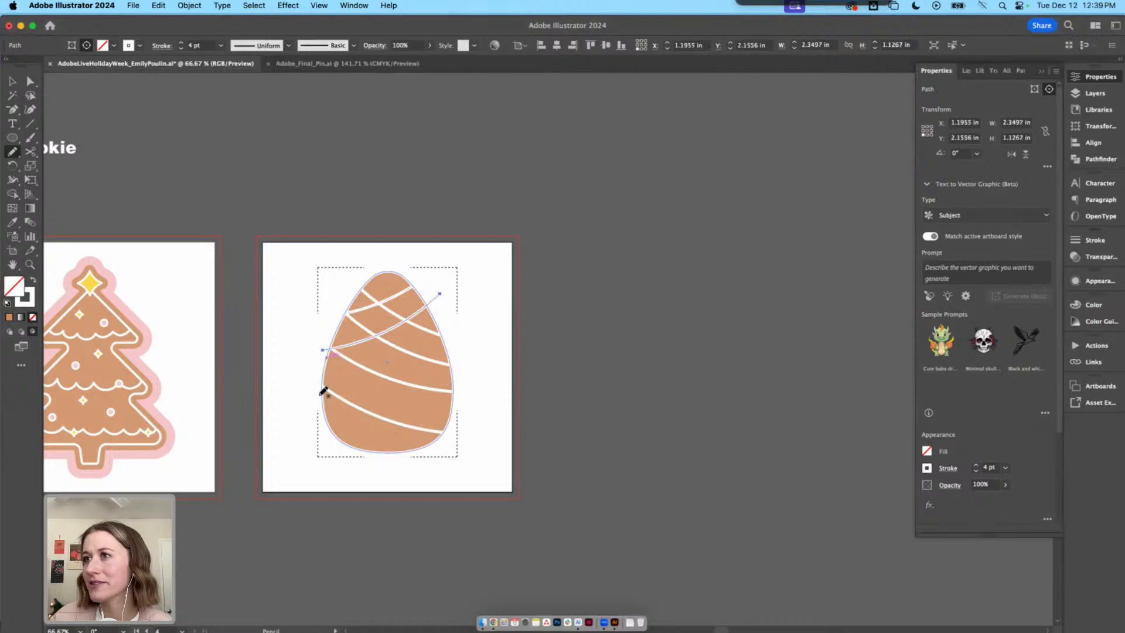
{"action": "left_click_drag", "start_coordinate": [465, 329], "coordinate": [309, 385]}
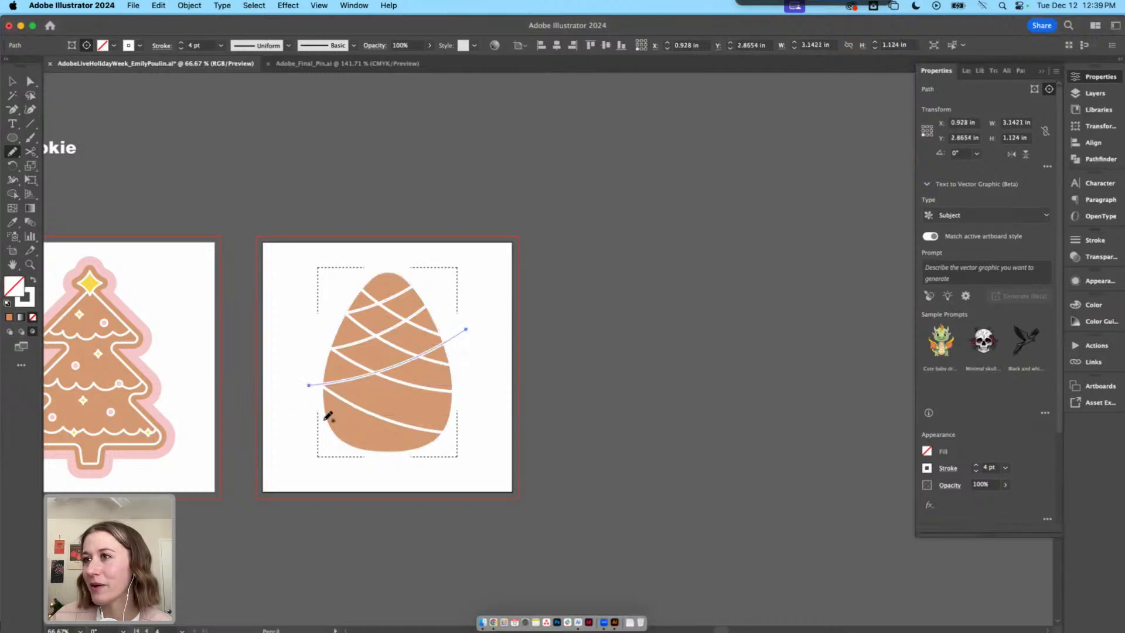
{"action": "left_click_drag", "start_coordinate": [323, 418], "coordinate": [464, 365]}
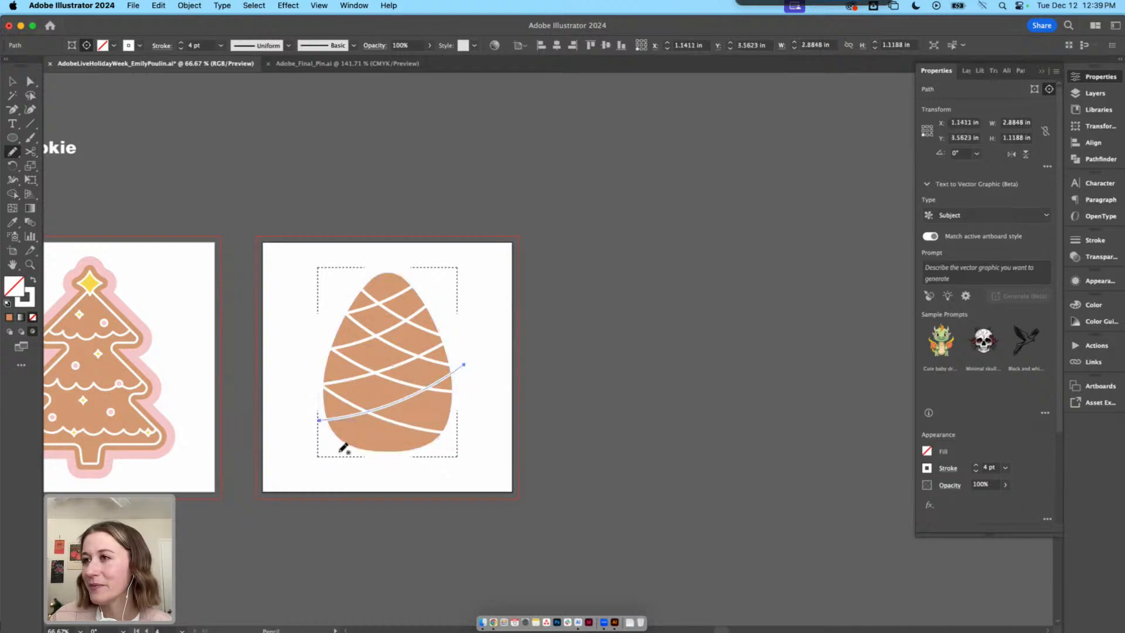
Isolate the clipped group and move the lowest down-sloping line up and right to even out the lattice
{"action": "key", "text": "v"}
{"action": "left_click", "coordinate": [371, 415]}
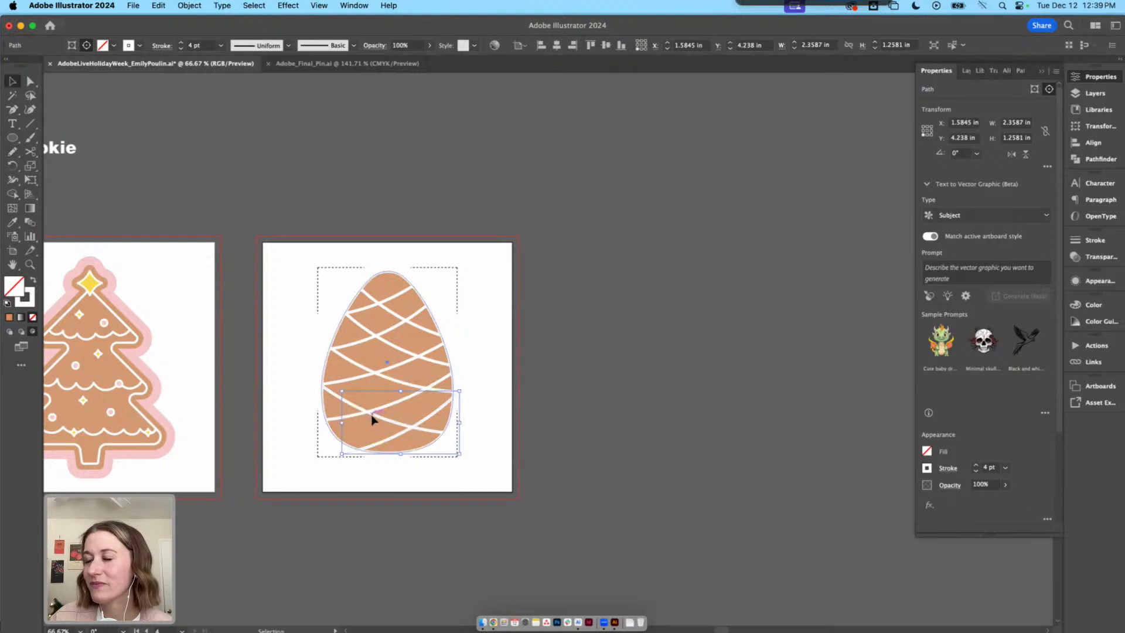
{"action": "double_click", "coordinate": [381, 419]}
{"action": "mouse_move", "coordinate": [389, 422]}
{"action": "left_mouse_down"}
{"action": "mouse_move", "coordinate": [402, 427]}
{"action": "mouse_move", "coordinate": [410, 405]}
{"action": "mouse_move", "coordinate": [389, 435]}
{"action": "mouse_move", "coordinate": [403, 413]}
{"action": "left_mouse_up"}
{"action": "left_click", "coordinate": [533, 402]}
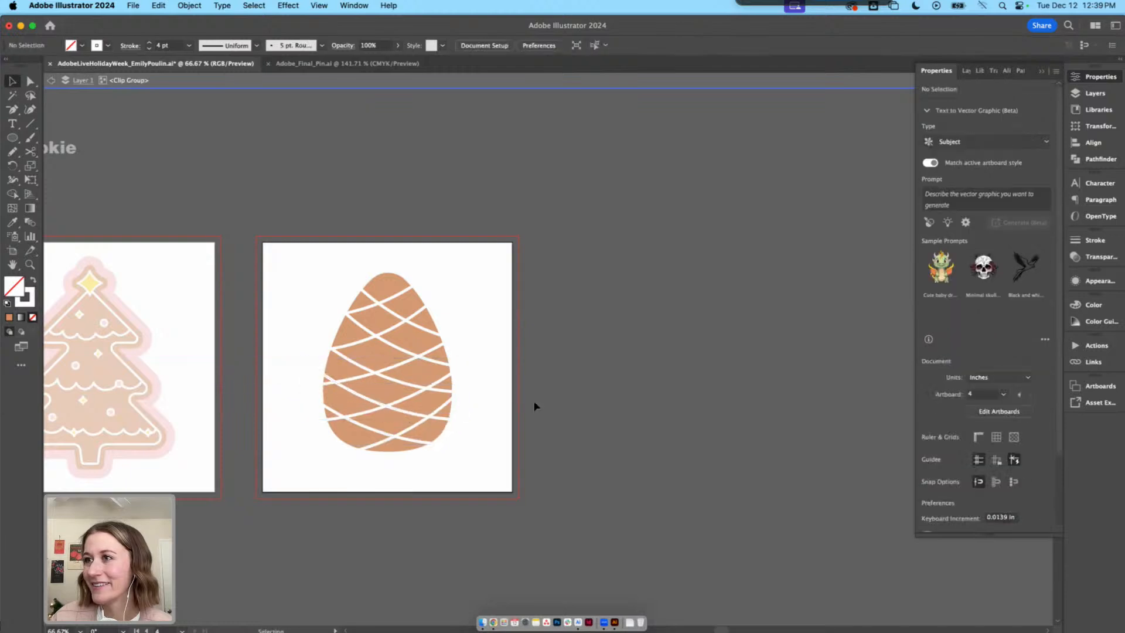
Isolate the clipped group and nudge the second rising line from the top, rotating it about 2° clockwise so it meets the crossing line at the egg's edge
{"action": "key", "text": "Escape"}
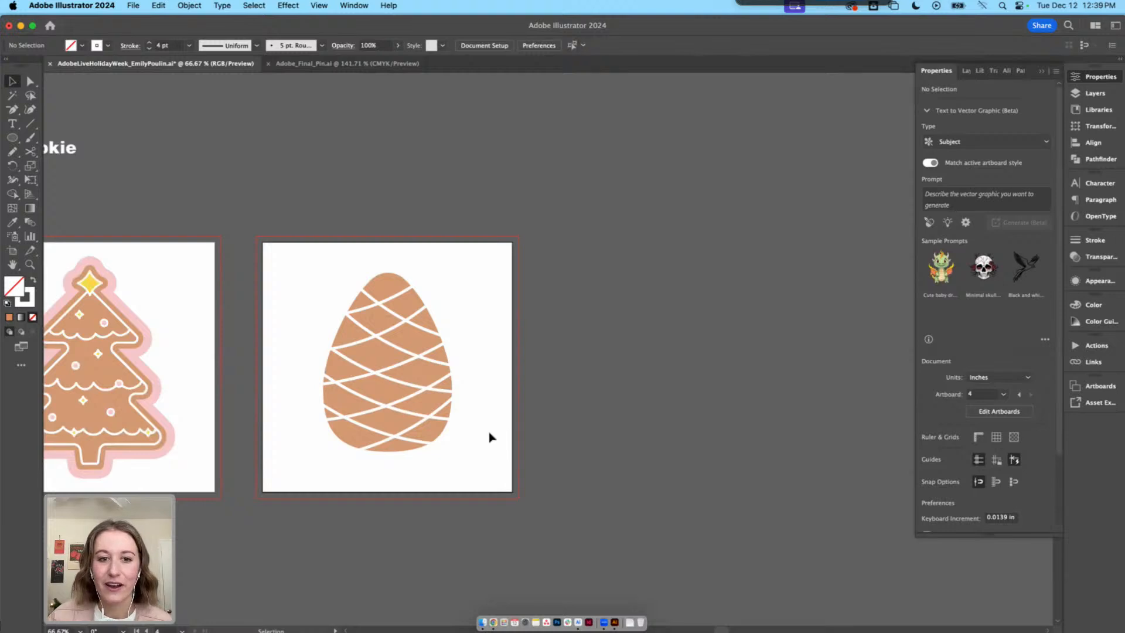
{"action": "double_click", "coordinate": [412, 392]}
{"action": "left_click_drag", "start_coordinate": [405, 389], "coordinate": [391, 429]}
{"action": "left_click_drag", "start_coordinate": [369, 336], "coordinate": [372, 344]}
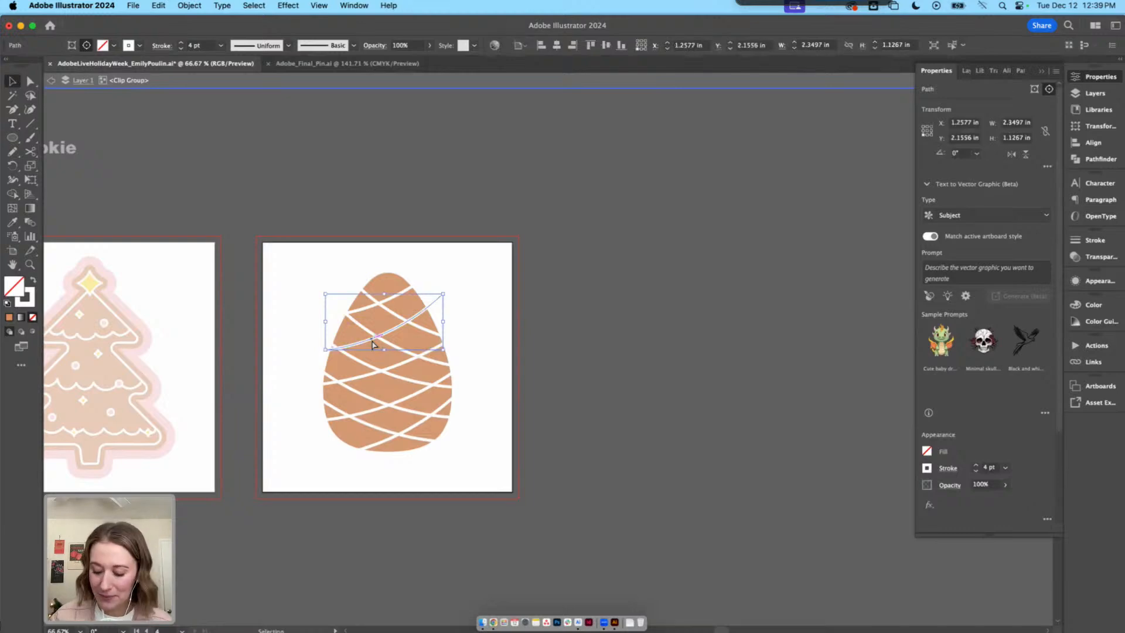
{"action": "key", "text": "super+equal"}
{"action": "key", "text": "super+equal"}
{"action": "left_click_drag", "start_coordinate": [445, 353], "coordinate": [297, 309]}
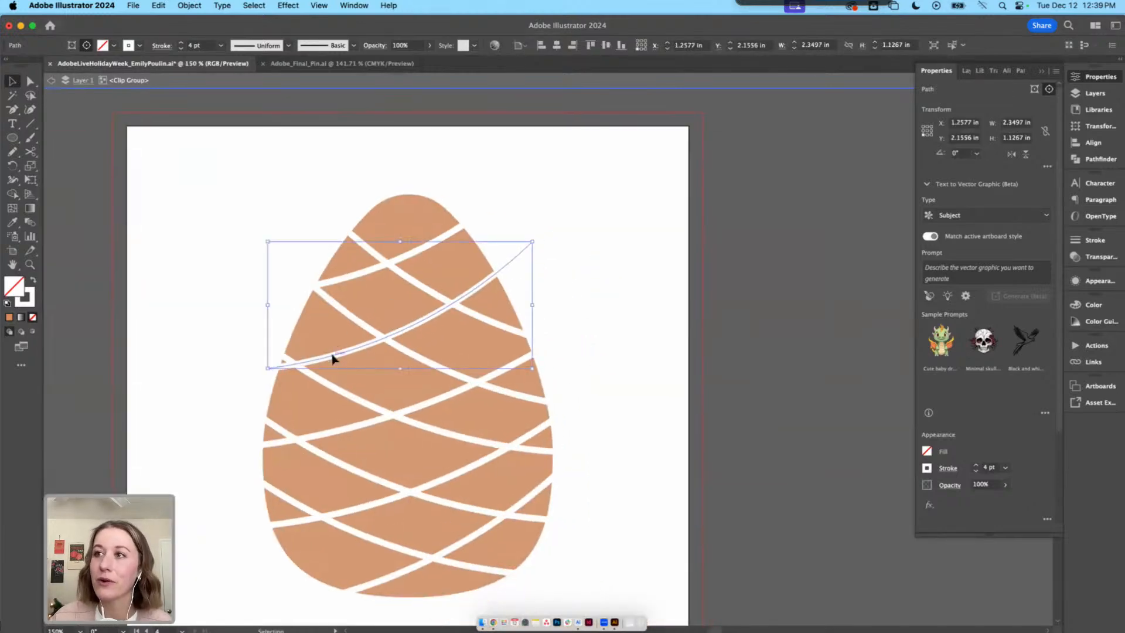
{"action": "left_click_drag", "start_coordinate": [332, 356], "coordinate": [336, 367]}
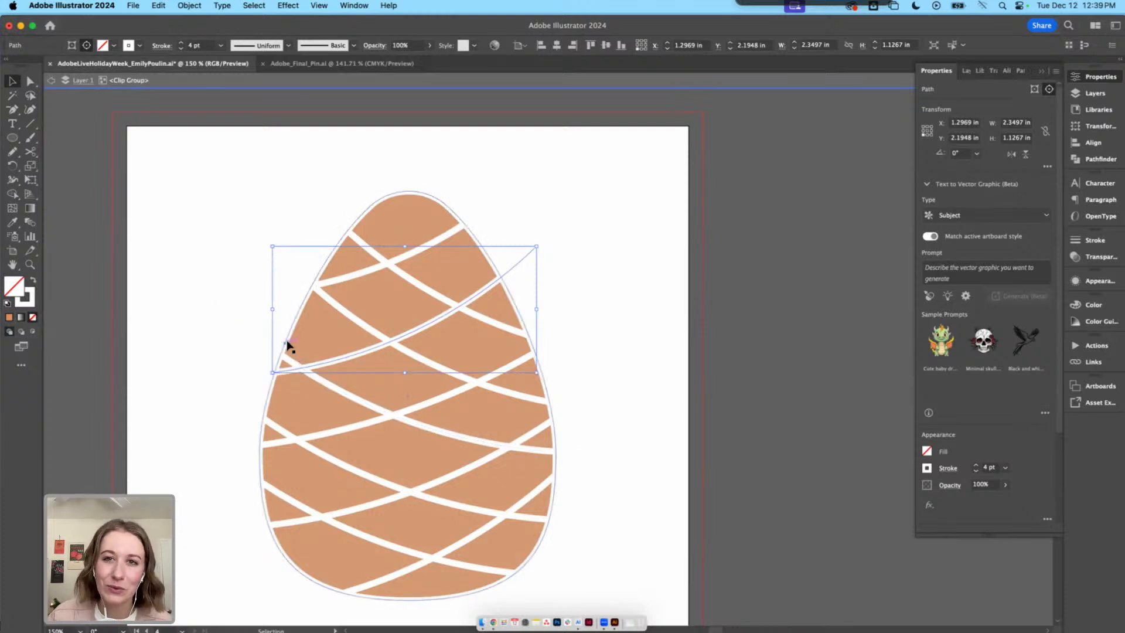
{"action": "left_click_drag", "start_coordinate": [323, 366], "coordinate": [314, 357]}
{"action": "left_click_drag", "start_coordinate": [532, 235], "coordinate": [534, 239]}
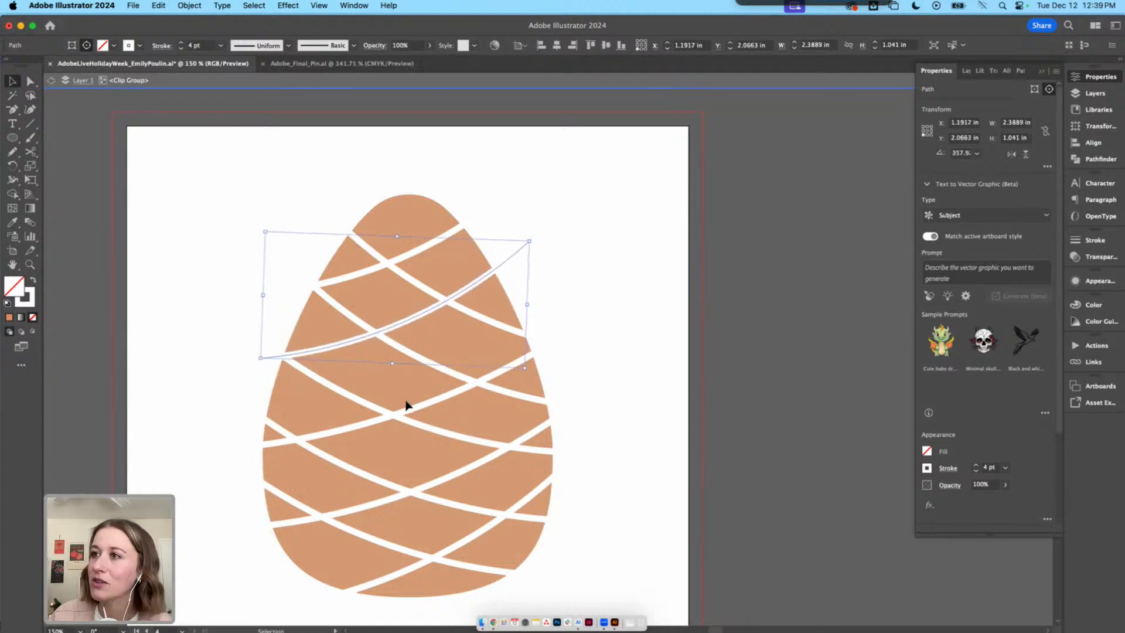
Move the third and fourth rising lines up to meet the crossing lines at the egg's edges, and rotate the fourth by 0.234°
{"action": "left_click_drag", "start_coordinate": [406, 404], "coordinate": [402, 387]}
{"action": "left_click_drag", "start_coordinate": [434, 484], "coordinate": [480, 462]}
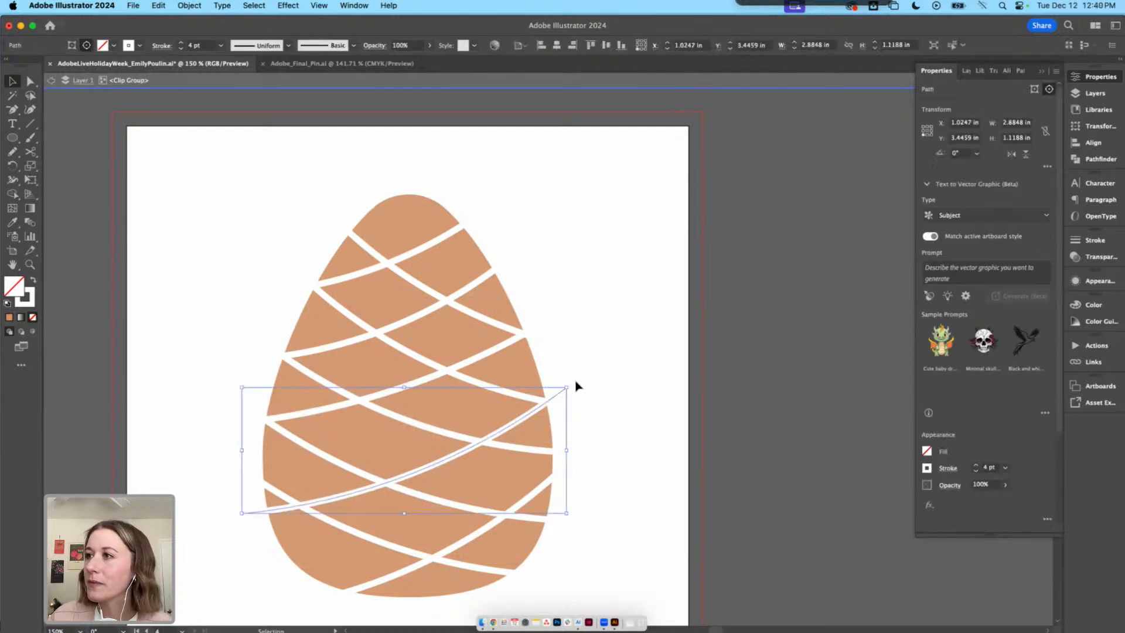
{"action": "mouse_move", "coordinate": [575, 384]}
{"action": "left_mouse_down"}
{"action": "mouse_move", "coordinate": [568, 374]}
{"action": "mouse_move", "coordinate": [563, 386]}
{"action": "left_mouse_up"}
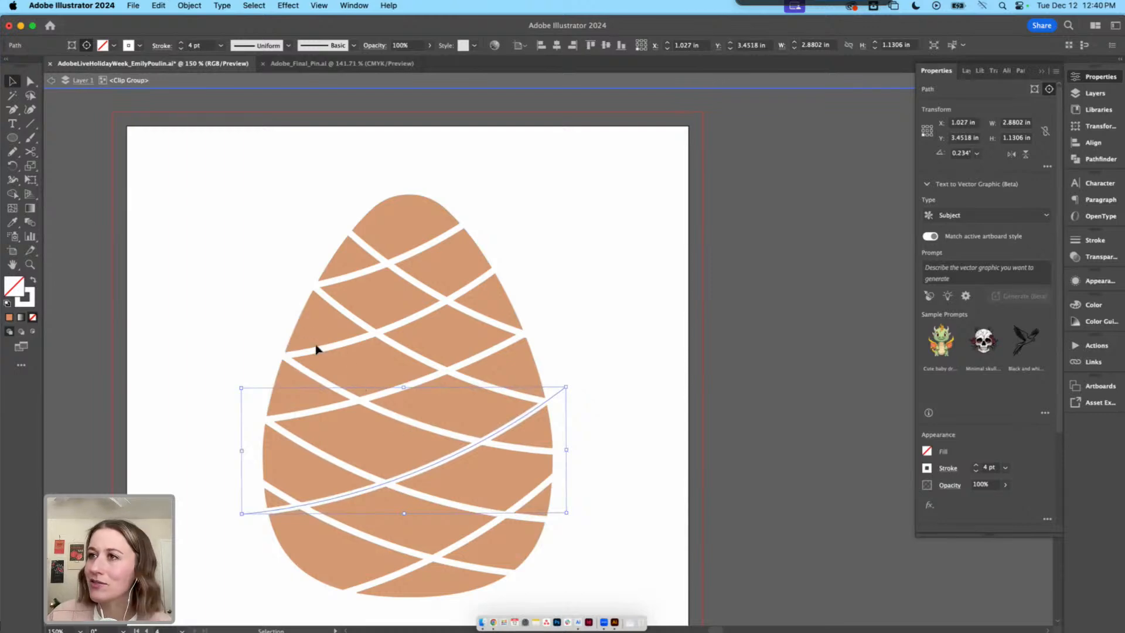
{"action": "left_click", "coordinate": [296, 371]}
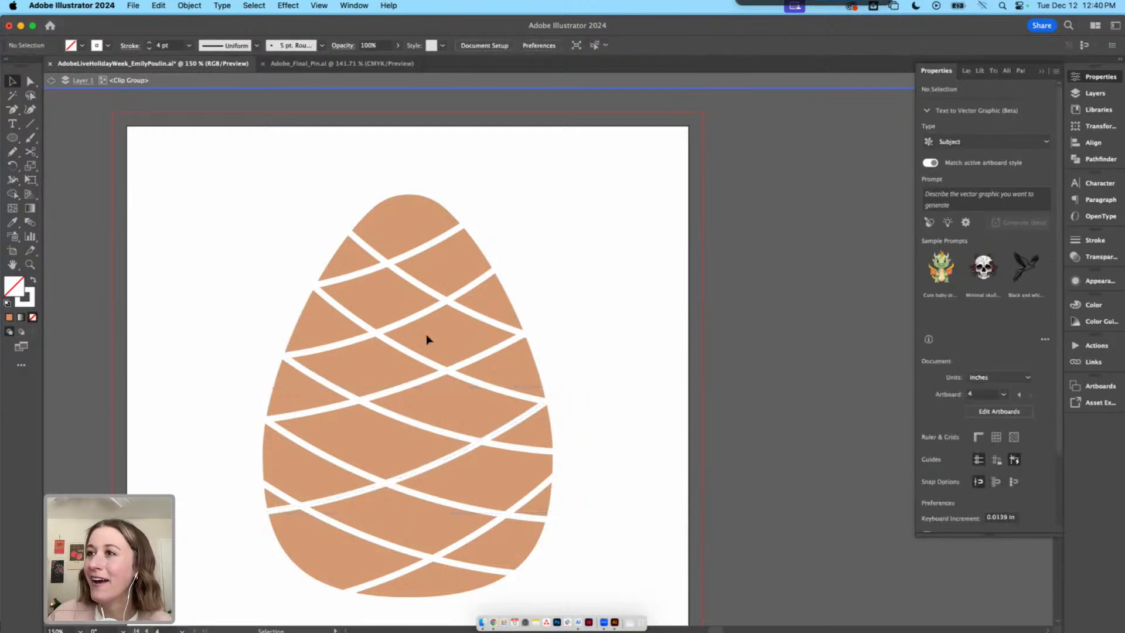
Adjust the lower end of the lowest downward-sloping white icing line on the pinecone, and leave it deselected
{"action": "left_click", "coordinate": [412, 567]}
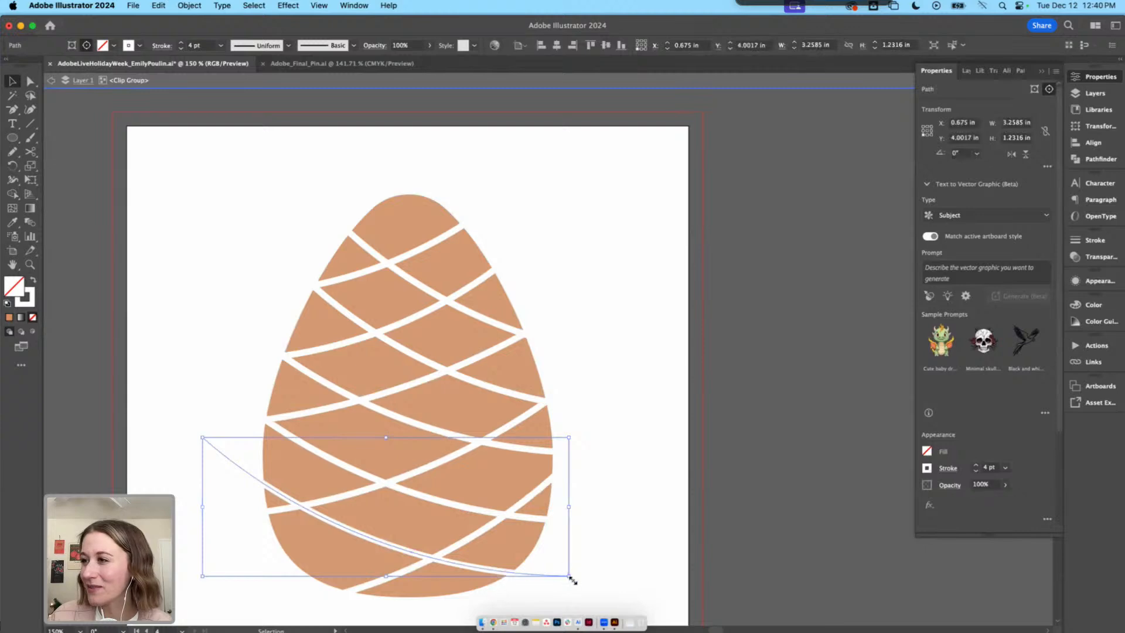
{"action": "left_click_drag", "start_coordinate": [572, 578], "coordinate": [584, 577]}
{"action": "left_click", "coordinate": [630, 568]}
{"action": "scroll", "coordinate": [604, 527], "scroll_direction": "down", "scroll_amount": 3}
{"action": "scroll", "coordinate": [603, 527], "scroll_direction": "right", "scroll_amount": 3}
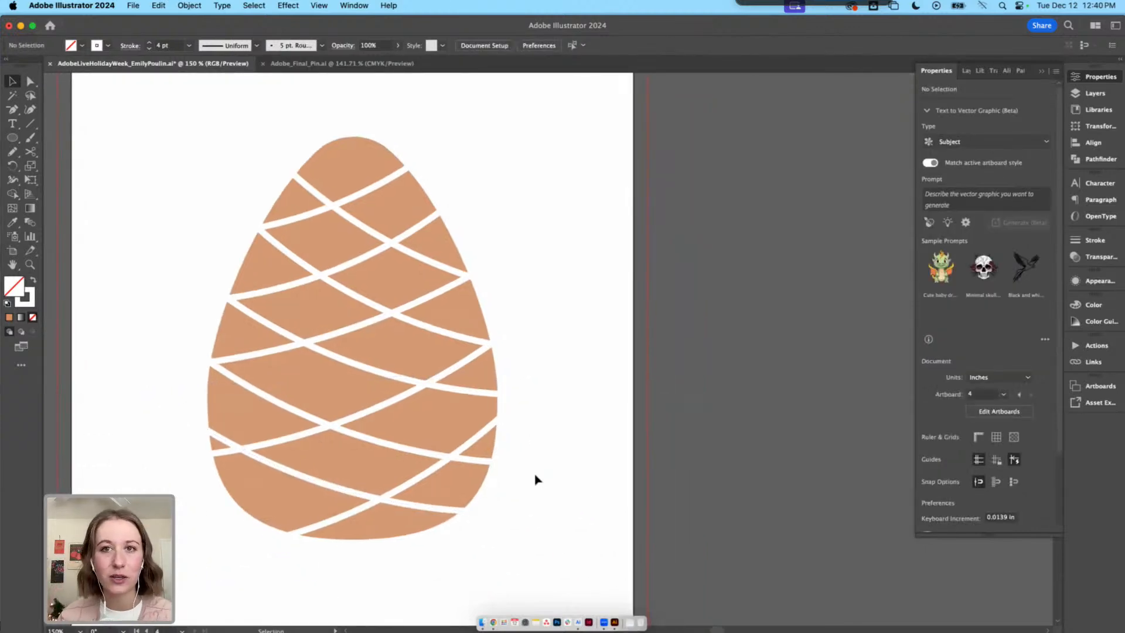
Duplicate the pinecone artboard together with its artwork beside the original
{"action": "left_click", "coordinate": [477, 305]}
{"action": "left_click", "coordinate": [484, 306]}
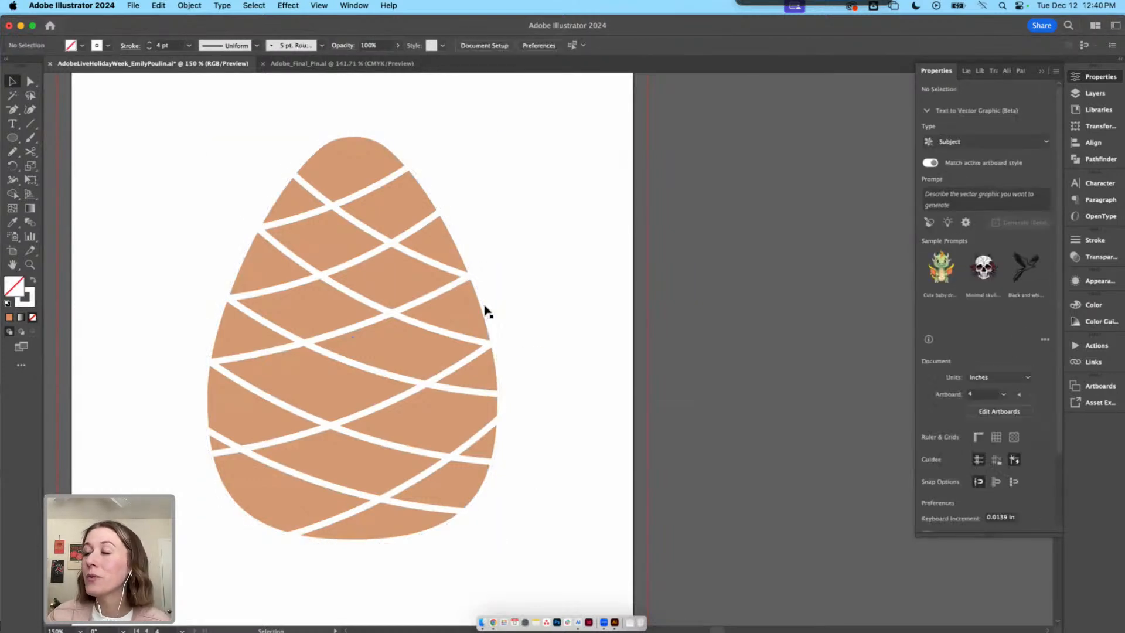
{"action": "left_click_drag", "start_coordinate": [484, 307], "coordinate": [403, 302]}
{"action": "left_click", "coordinate": [402, 305]}
{"action": "left_click", "coordinate": [427, 311]}
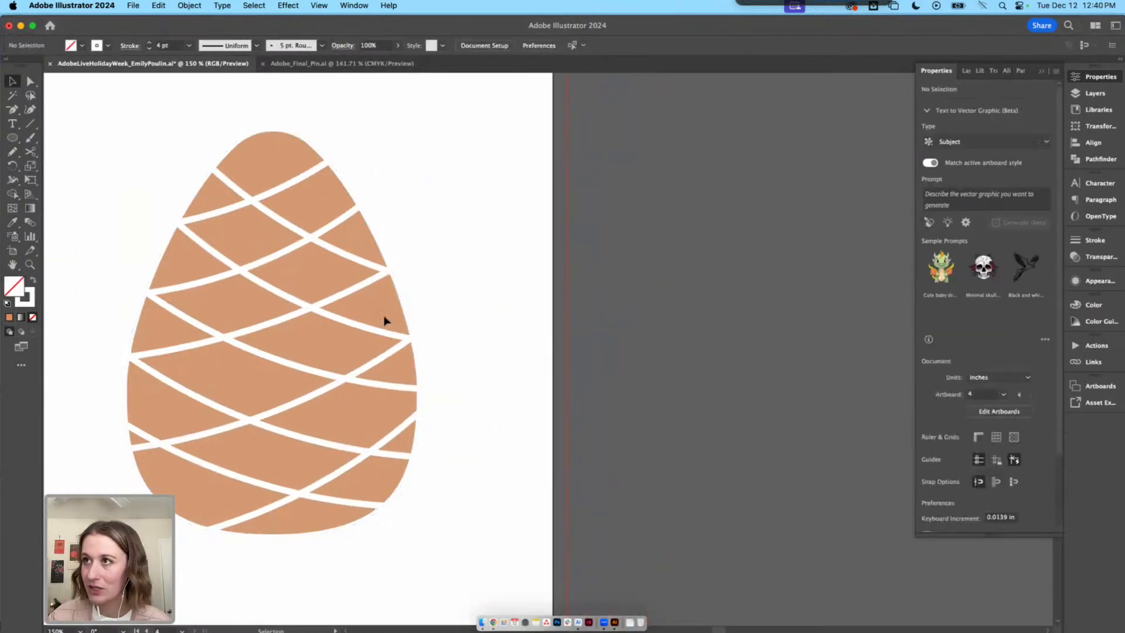
{"action": "key", "text": "super+minus"}
{"action": "key", "text": "super+minus"}
{"action": "left_click_drag", "start_coordinate": [477, 447], "coordinate": [307, 453]}
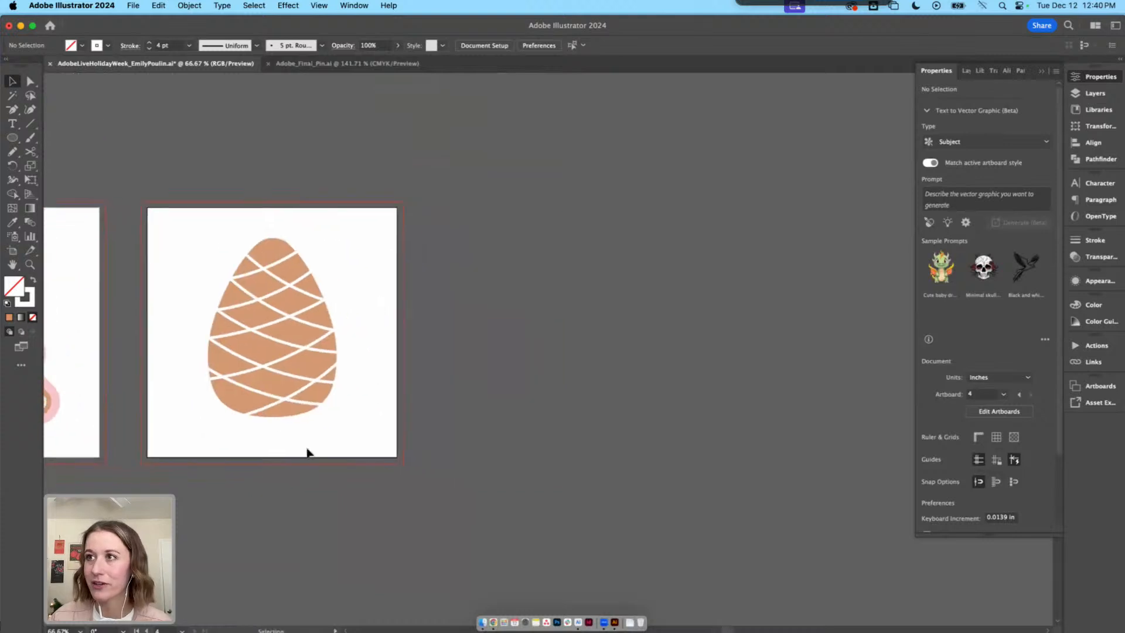
{"action": "left_click", "coordinate": [12, 252]}
{"action": "left_click_drag", "start_coordinate": [234, 314], "coordinate": [554, 310]}
{"action": "scroll", "coordinate": [336, 319], "scroll_direction": "left", "scroll_amount": 5}
Copy one yellow star and one pink dot ornament from inside the Christmas tree cookie's group
{"action": "left_click", "coordinate": [211, 294]}
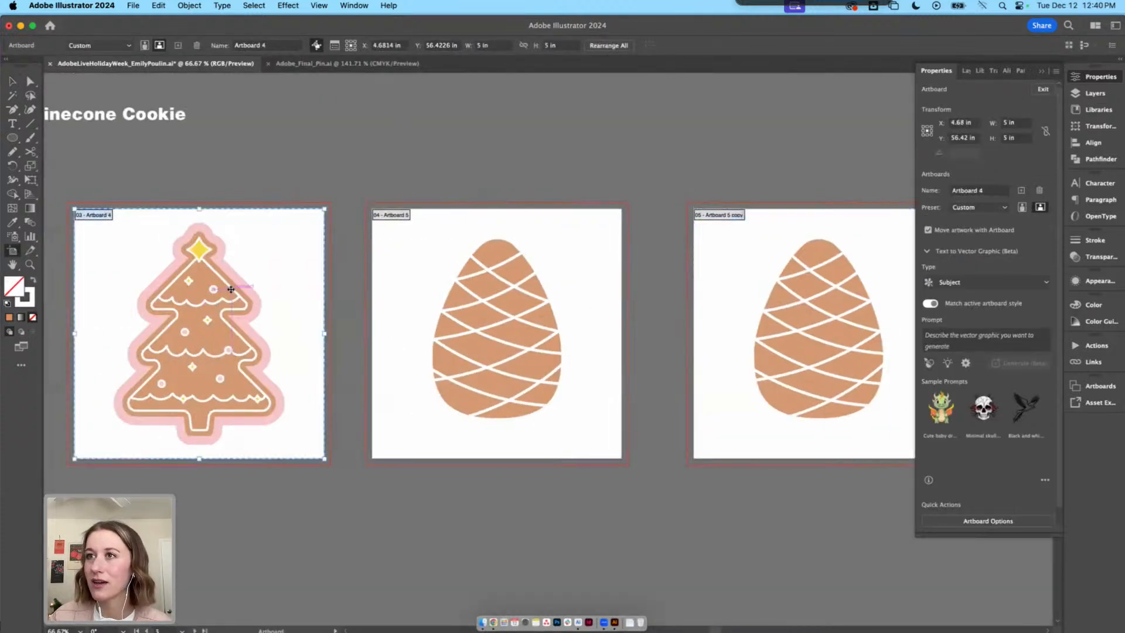
{"action": "key", "text": "v"}
{"action": "double_click", "coordinate": [212, 292]}
{"action": "left_click", "coordinate": [190, 282]}
{"action": "left_click", "coordinate": [216, 291], "text": "shift"}
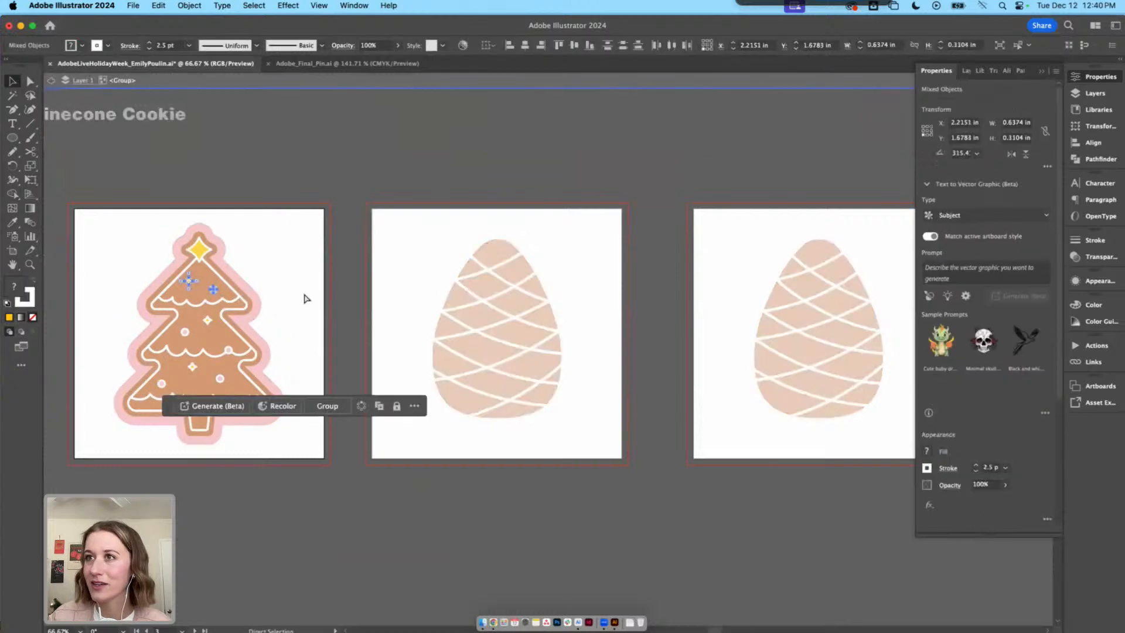
{"action": "double_click", "coordinate": [307, 299]}
Paste the copied star and dot onto the original pinecone artboard, outside the clip group
{"action": "left_click_drag", "start_coordinate": [419, 305], "coordinate": [397, 357]}
{"action": "key", "text": "super+plus"}
{"action": "key", "text": "super+plus"}
{"action": "double_click", "coordinate": [395, 329]}
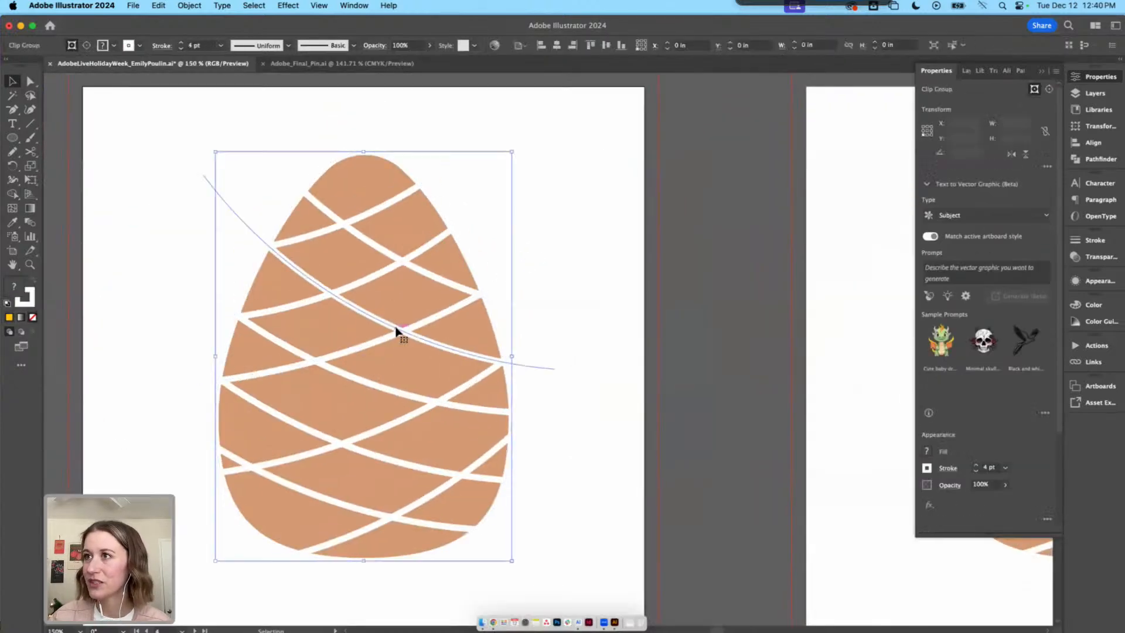
{"action": "double_click", "coordinate": [571, 317]}
{"action": "double_click", "coordinate": [648, 343]}
{"action": "key", "text": "super+v"}
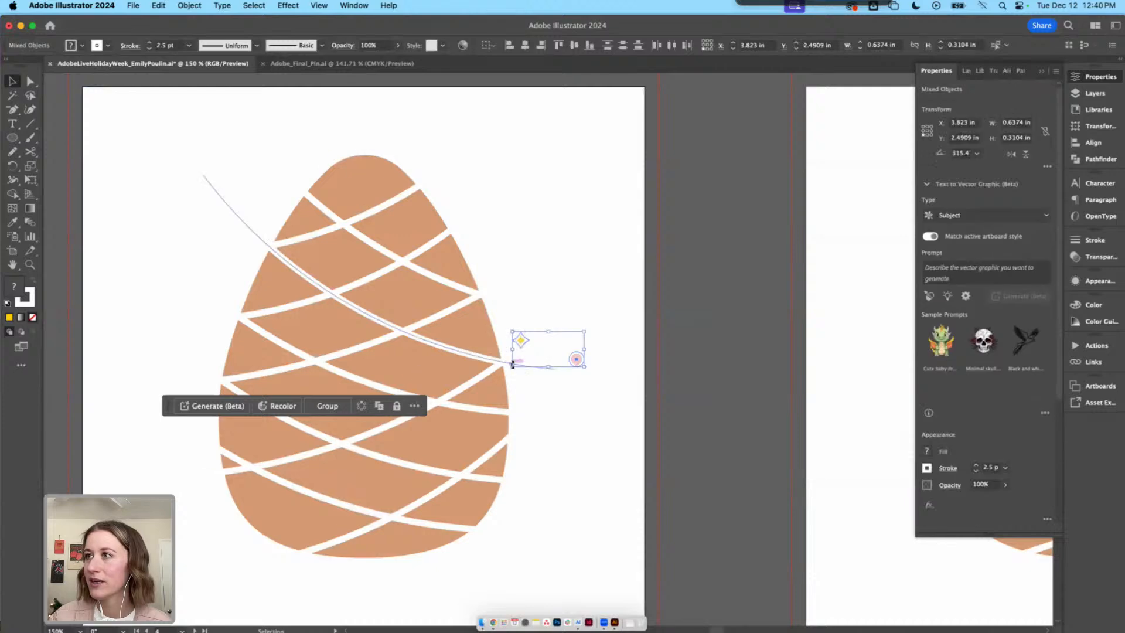
Enlarge the pasted ornaments, move them onto the pinecone, and place the yellow star on the uppermost crossing of the icing lines
{"action": "left_click_drag", "start_coordinate": [580, 363], "coordinate": [411, 331]}
{"action": "left_click", "coordinate": [530, 296]}
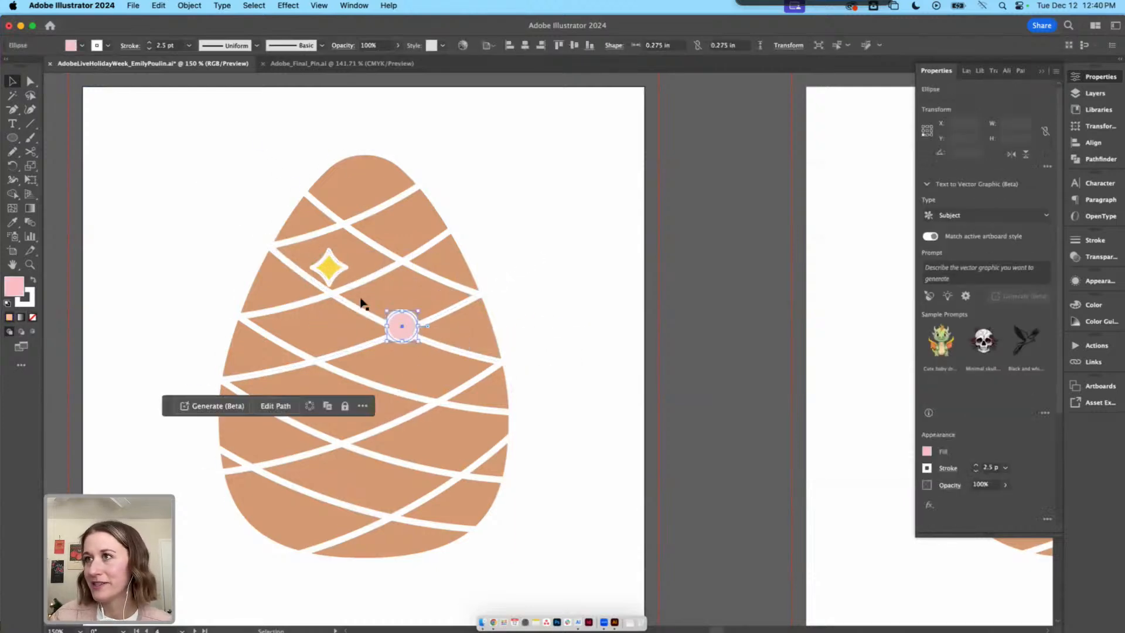
{"action": "left_click_drag", "start_coordinate": [329, 270], "coordinate": [341, 227]}
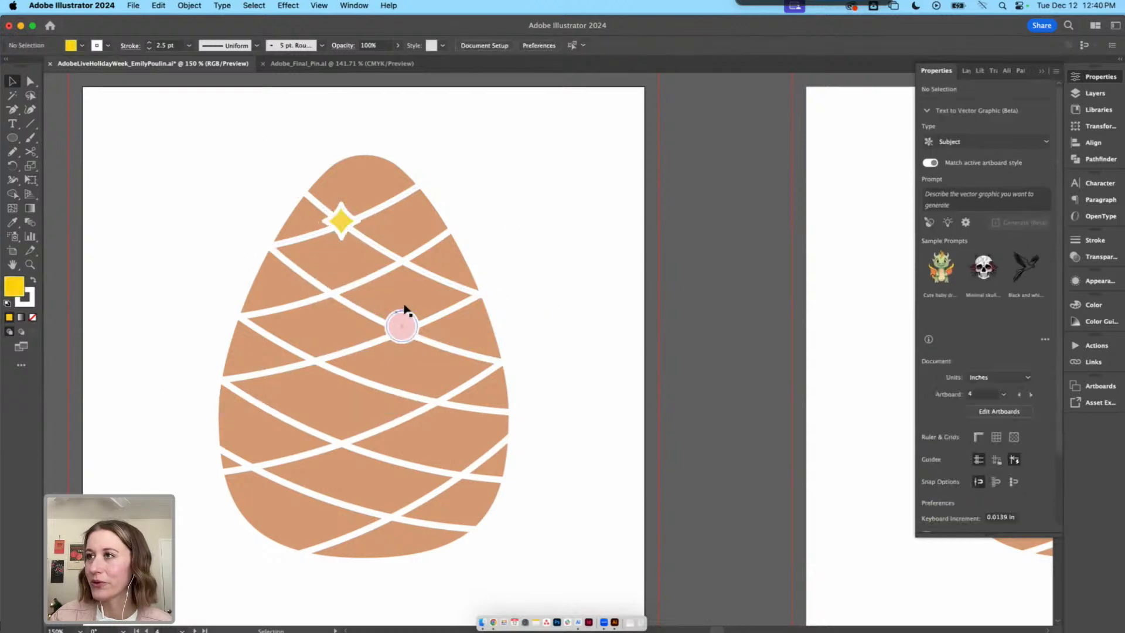
Place copies of the pink dots and yellow stars along the pinecone's middle and lower icing lines, with a smaller dot near the base
{"action": "left_click_drag", "start_coordinate": [404, 312], "coordinate": [277, 418]}
{"action": "left_click_drag", "start_coordinate": [346, 227], "coordinate": [417, 466]}
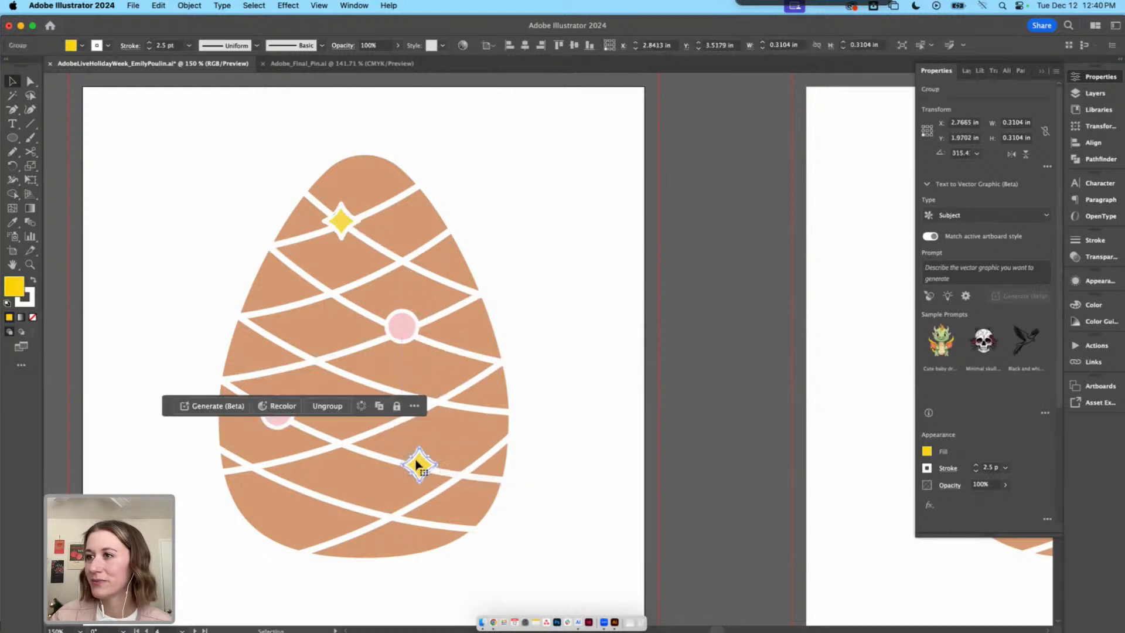
{"action": "left_click_drag", "start_coordinate": [407, 322], "coordinate": [327, 504]}
{"action": "left_click", "coordinate": [497, 506]}
{"action": "left_click_drag", "start_coordinate": [423, 465], "coordinate": [279, 340]}
{"action": "key", "text": "super+shift+a"}
Rearrange the middle ornaments, moving the left star toward the centre and swapping the two large pink dots between upper centre and lower left
{"action": "left_click_drag", "start_coordinate": [398, 335], "coordinate": [439, 354]}
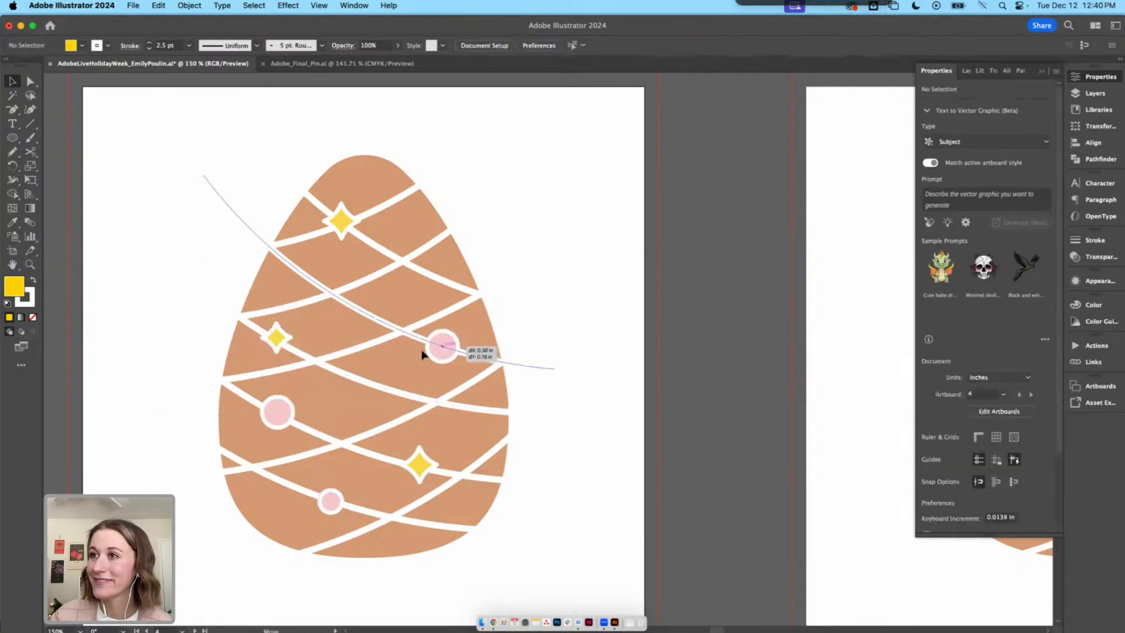
{"action": "left_click_drag", "start_coordinate": [280, 340], "coordinate": [367, 316]}
{"action": "left_click_drag", "start_coordinate": [445, 347], "coordinate": [382, 381]}
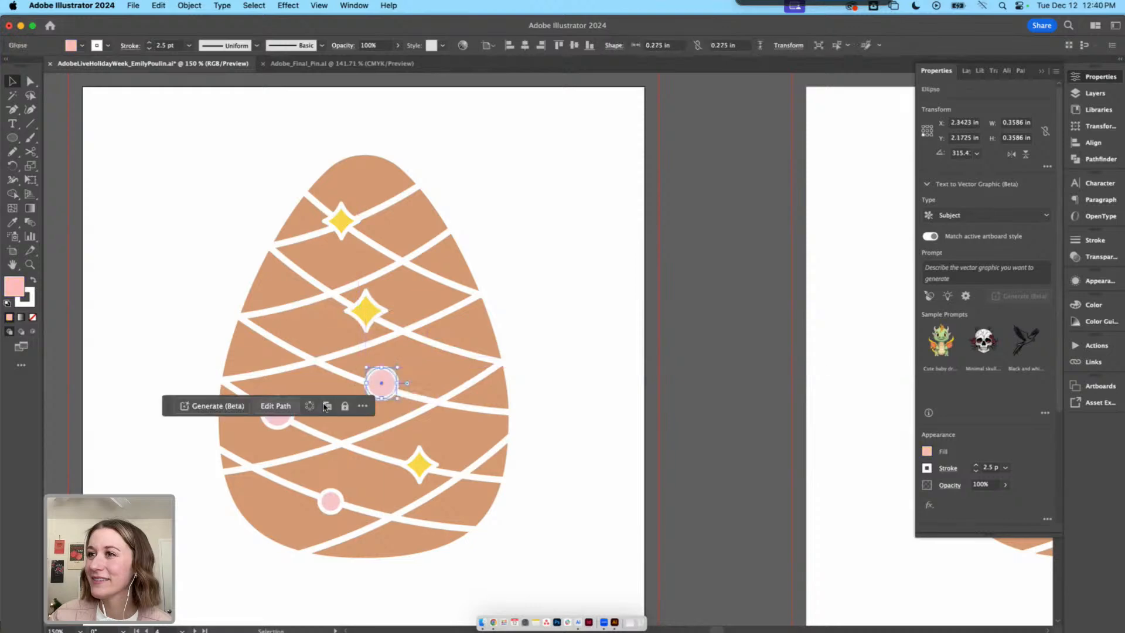
{"action": "key", "text": "a"}
{"action": "left_click_drag", "start_coordinate": [290, 415], "coordinate": [374, 288]}
{"action": "left_click_drag", "start_coordinate": [381, 382], "coordinate": [288, 419]}
Shift the centre star slightly lower, the lower star up onto another icing line, and the upper pink dot onto the upper right line
{"action": "left_click_drag", "start_coordinate": [358, 317], "coordinate": [365, 341]}
{"action": "left_click_drag", "start_coordinate": [420, 468], "coordinate": [409, 421]}
{"action": "left_click_drag", "start_coordinate": [364, 343], "coordinate": [352, 347]}
{"action": "left_click_drag", "start_coordinate": [390, 253], "coordinate": [441, 264]}
{"action": "left_click", "coordinate": [499, 285]}
{"action": "left_click", "coordinate": [435, 277]}
{"action": "left_click", "coordinate": [525, 284]}
{"action": "scroll", "coordinate": [426, 300], "scroll_direction": "right", "scroll_amount": 2}
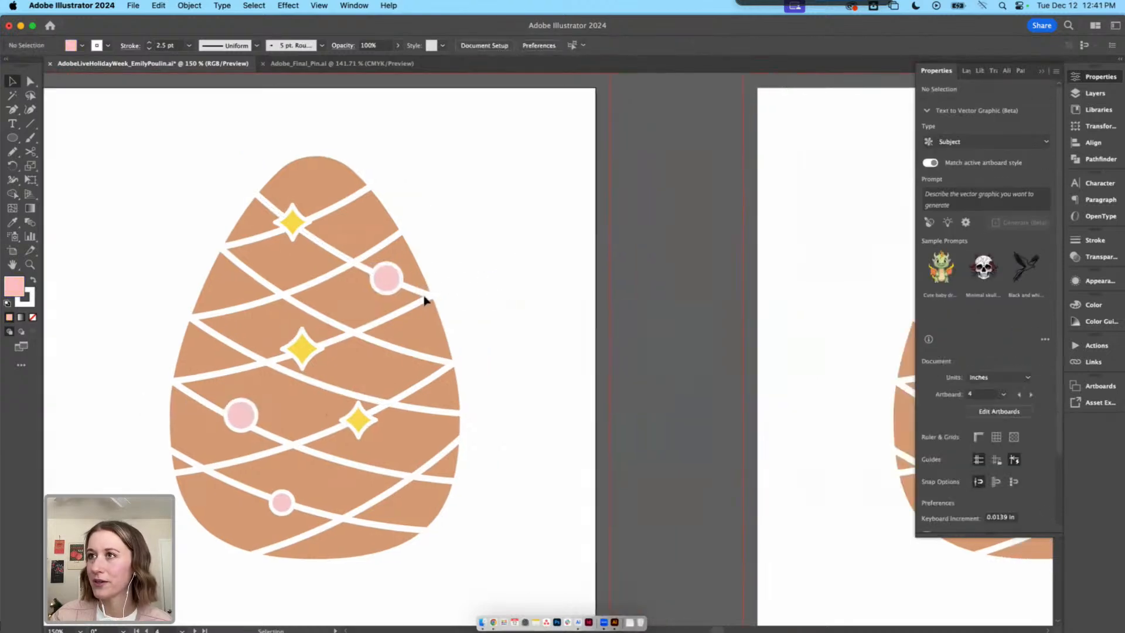
{"action": "left_click", "coordinate": [303, 157]}
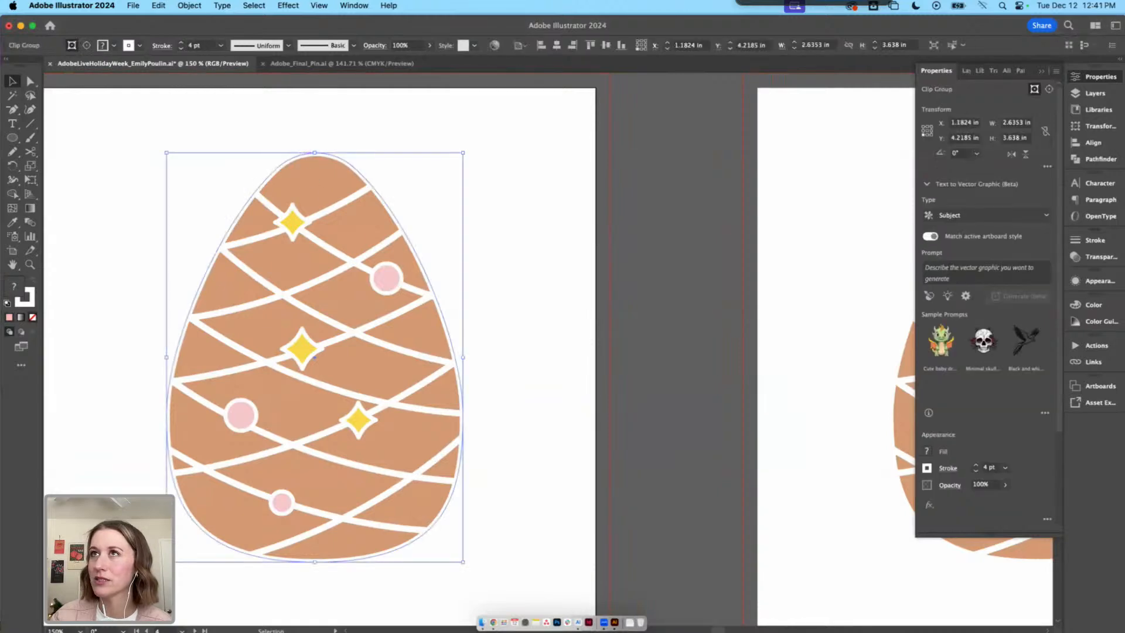
{"action": "left_click", "coordinate": [187, 6]}
{"action": "mouse_move", "coordinate": [218, 312]}
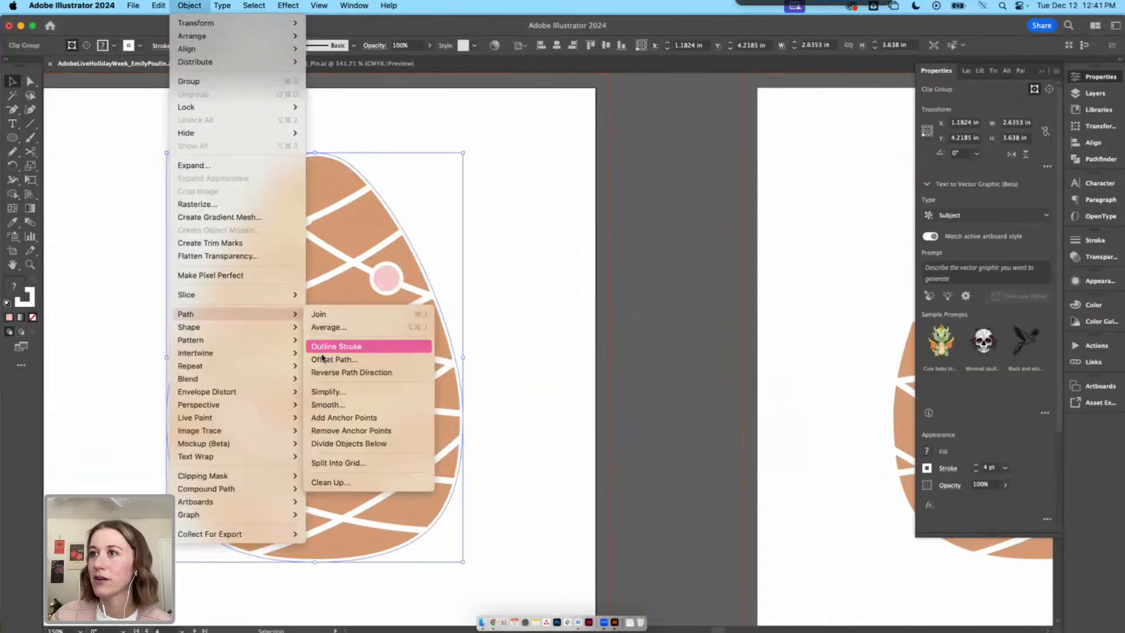
{"action": "left_click", "coordinate": [322, 359]}
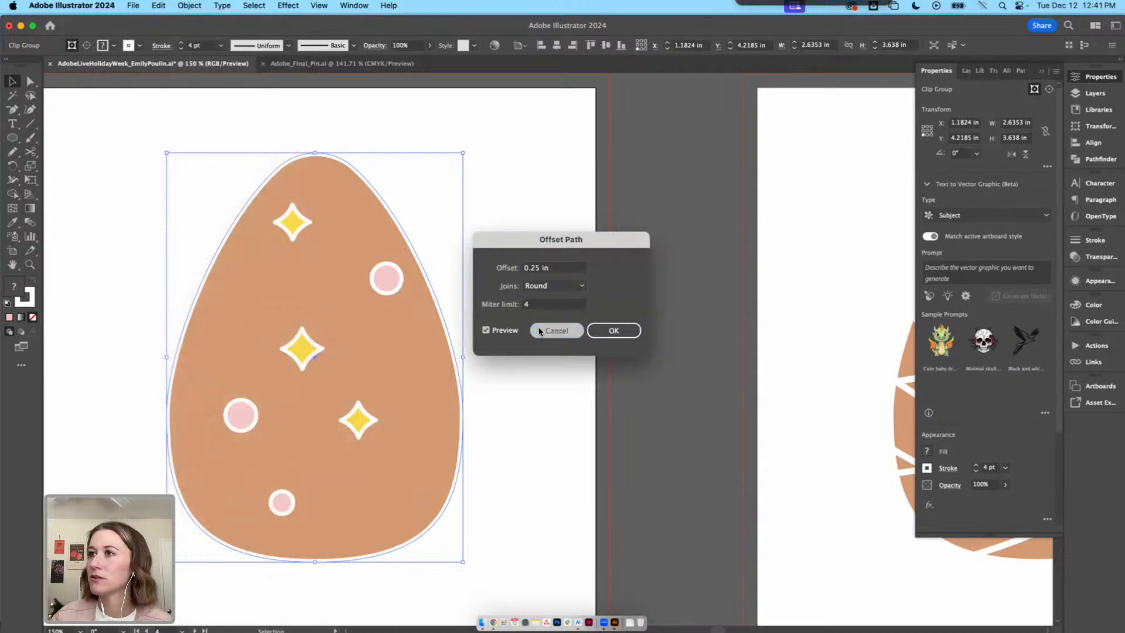
{"action": "left_click", "coordinate": [552, 329]}
Copy the brown egg shape from inside the pinecone's clip group and paste it outside the group, aligned over the original
{"action": "double_click", "coordinate": [444, 300]}
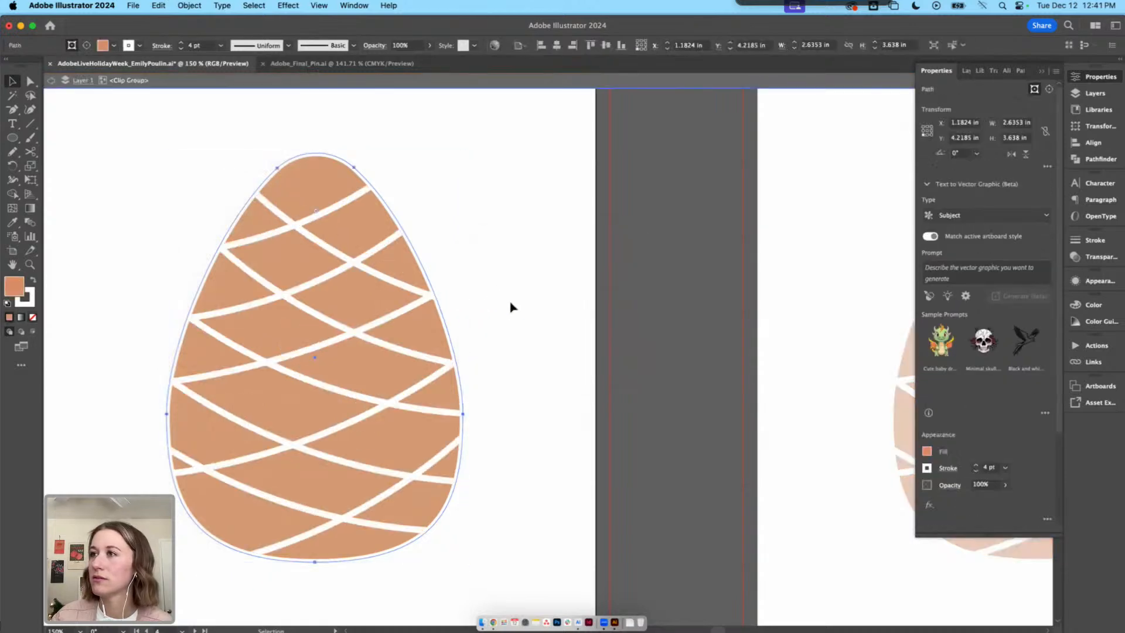
{"action": "key", "text": "super+c"}
{"action": "key", "text": "Escape"}
{"action": "key", "text": "super+v"}
{"action": "left_click_drag", "start_coordinate": [550, 321], "coordinate": [329, 322]}
Offset the pasted egg's path by 0.25 in with round joins and a miter limit of 4
{"action": "left_click", "coordinate": [190, 7]}
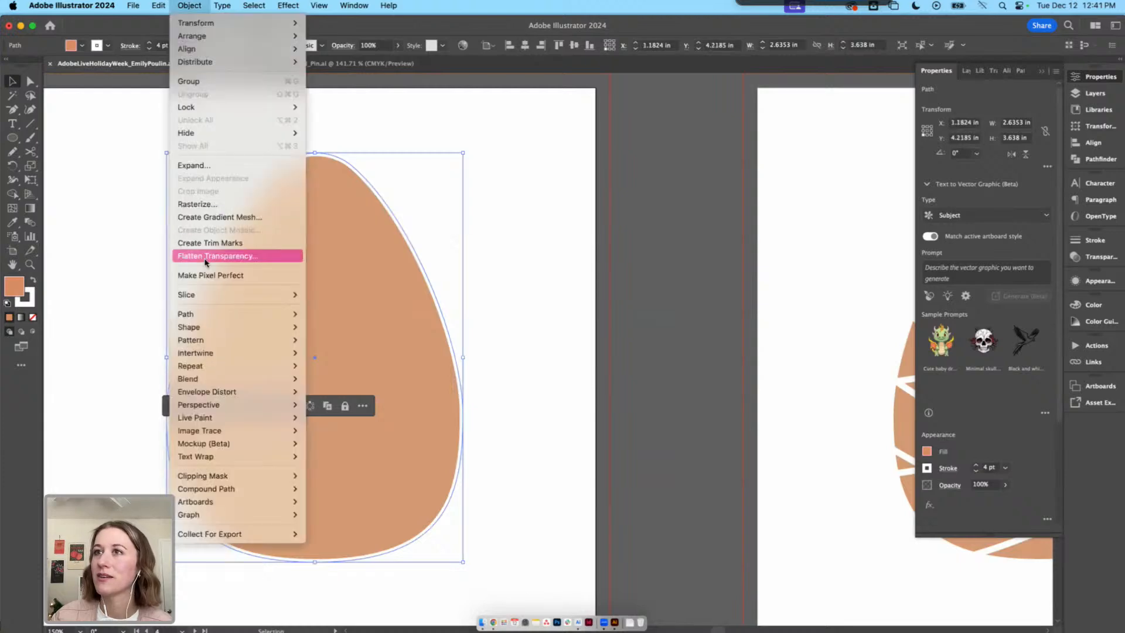
{"action": "mouse_move", "coordinate": [212, 314]}
{"action": "left_click", "coordinate": [345, 360]}
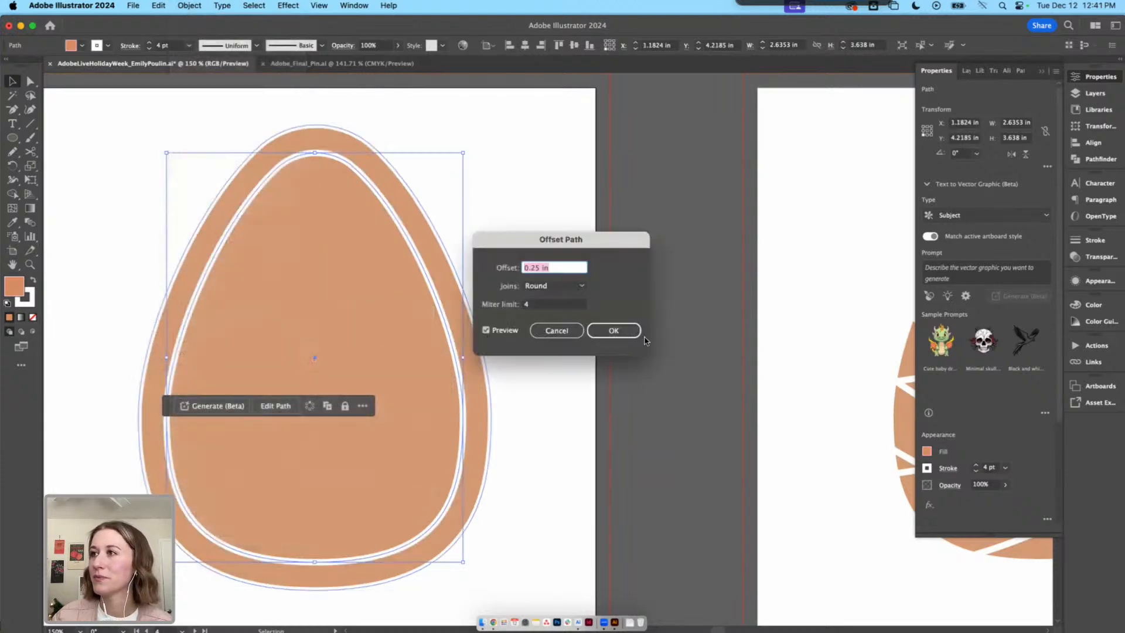
{"action": "left_click", "coordinate": [618, 330]}
Sample the tree cookie's pink border colour onto the offset egg shape with the Eyedropper
{"action": "scroll", "coordinate": [657, 325], "scroll_direction": "left", "scroll_amount": 5}
{"action": "key", "text": "space"}
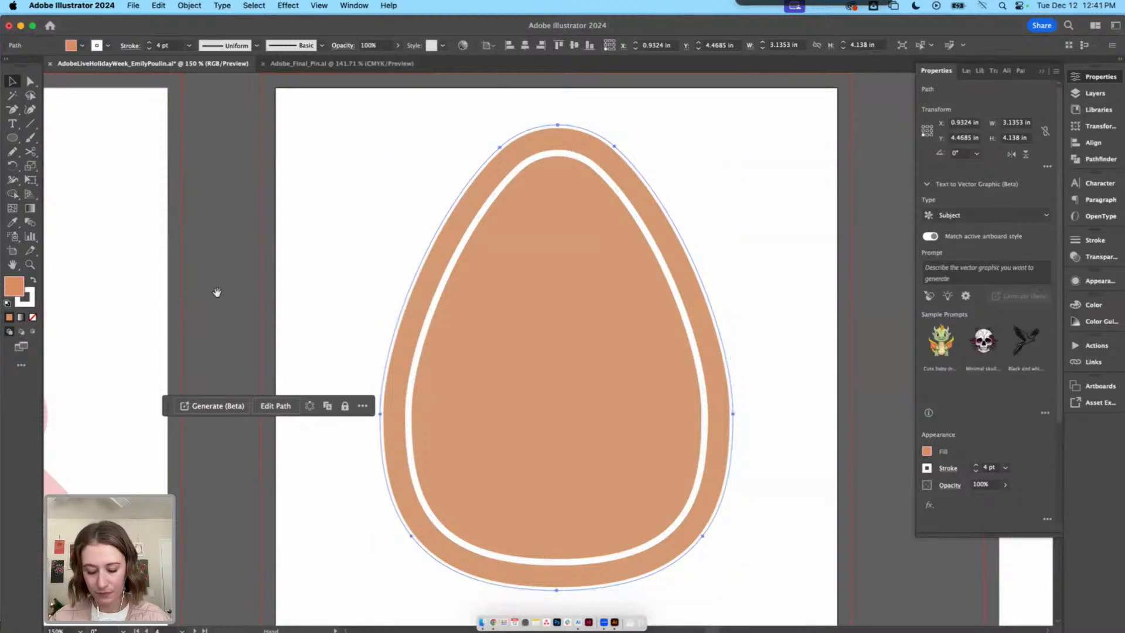
{"action": "left_click_drag", "start_coordinate": [216, 291], "coordinate": [417, 283]}
{"action": "key", "text": "i"}
{"action": "left_click", "coordinate": [214, 267]}
{"action": "key", "text": "v"}
{"action": "key", "text": "space"}
{"action": "scroll", "coordinate": [492, 258], "scroll_direction": "right", "scroll_amount": 5}
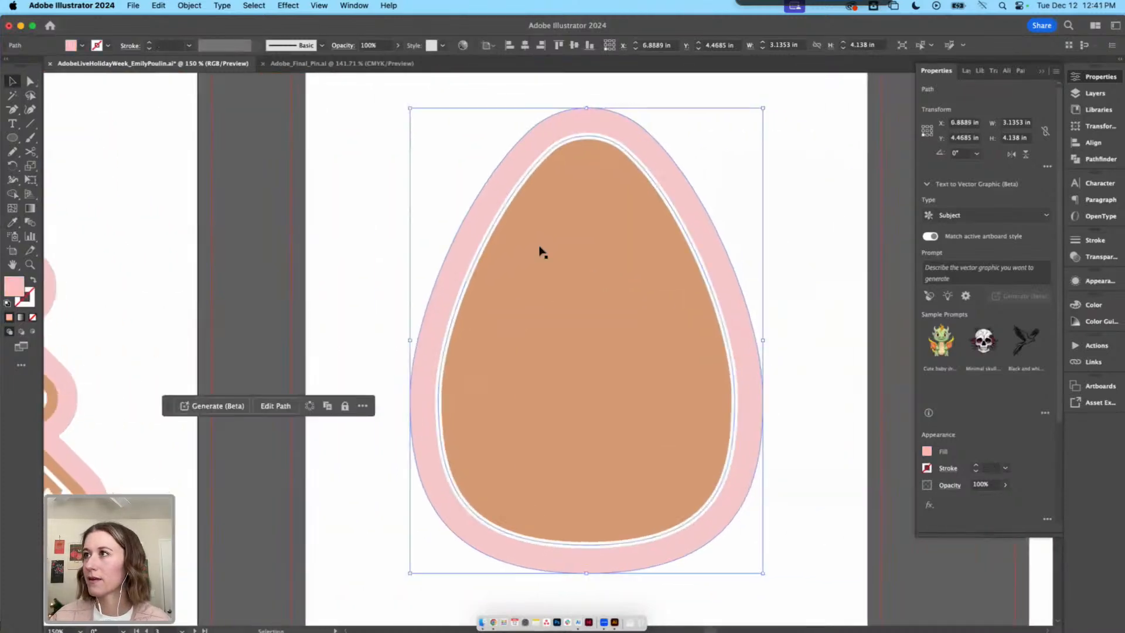
Send the pink border shape and the brown egg copy behind the pinecone's icing lines and ornaments
{"action": "left_click", "coordinate": [518, 218], "text": "shift"}
{"action": "right_click", "coordinate": [507, 196]}
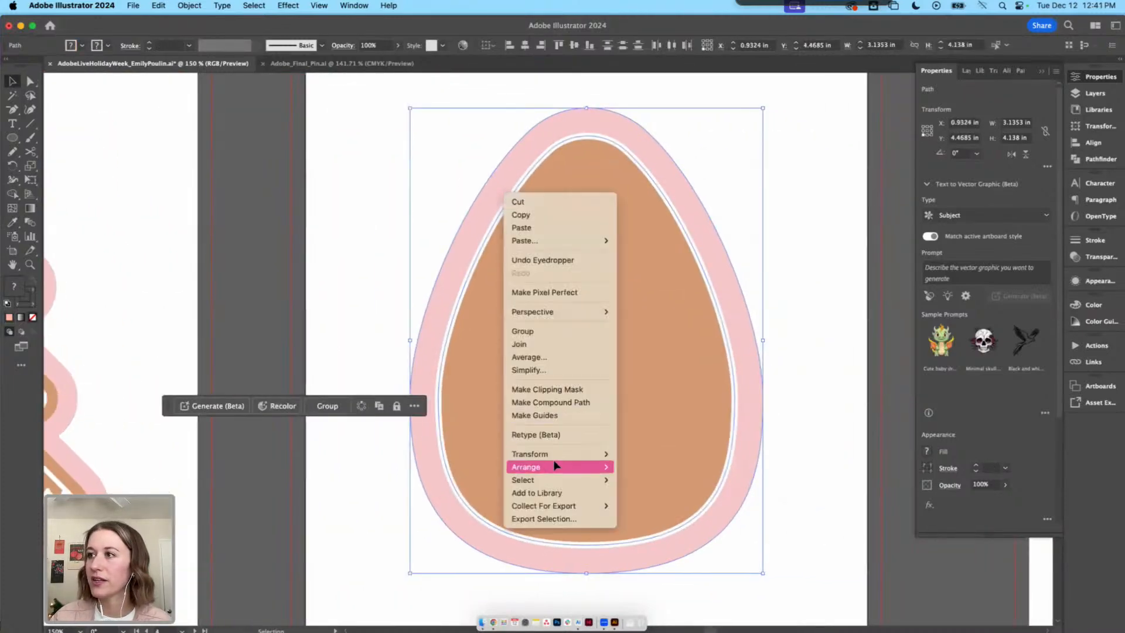
{"action": "mouse_move", "coordinate": [557, 467]}
{"action": "left_click", "coordinate": [648, 506]}
{"action": "left_click", "coordinate": [364, 246]}
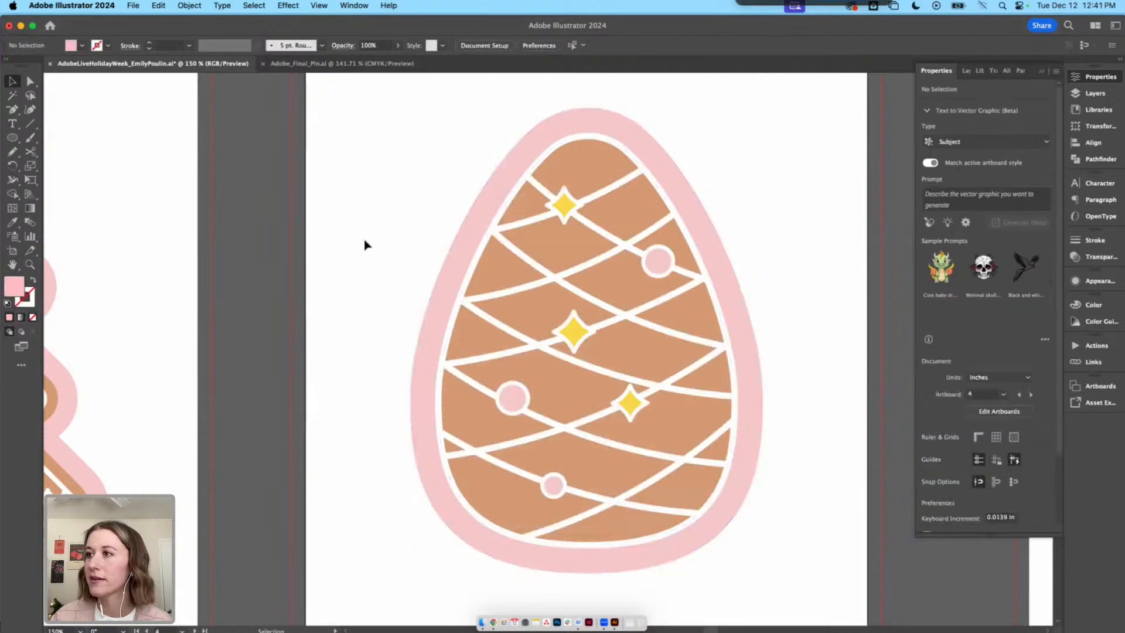
Select the whole decorated pinecone, including its pink border and ornaments, and group it
{"action": "key", "text": "super+1"}
{"action": "left_click_drag", "start_coordinate": [455, 268], "coordinate": [383, 246]}
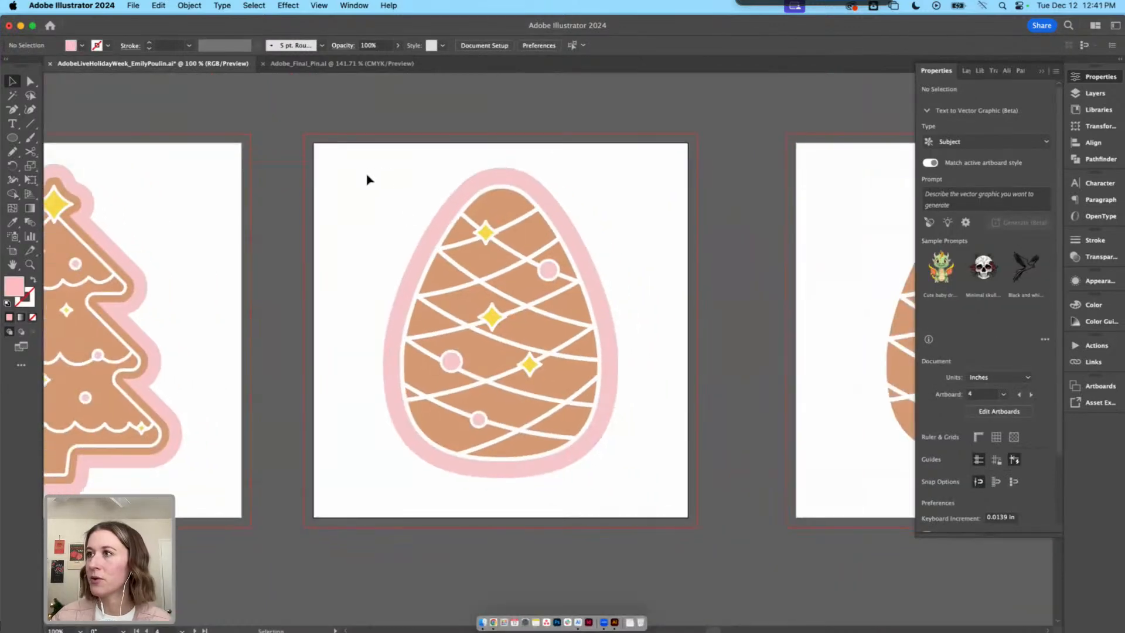
{"action": "left_click_drag", "start_coordinate": [367, 174], "coordinate": [625, 492]}
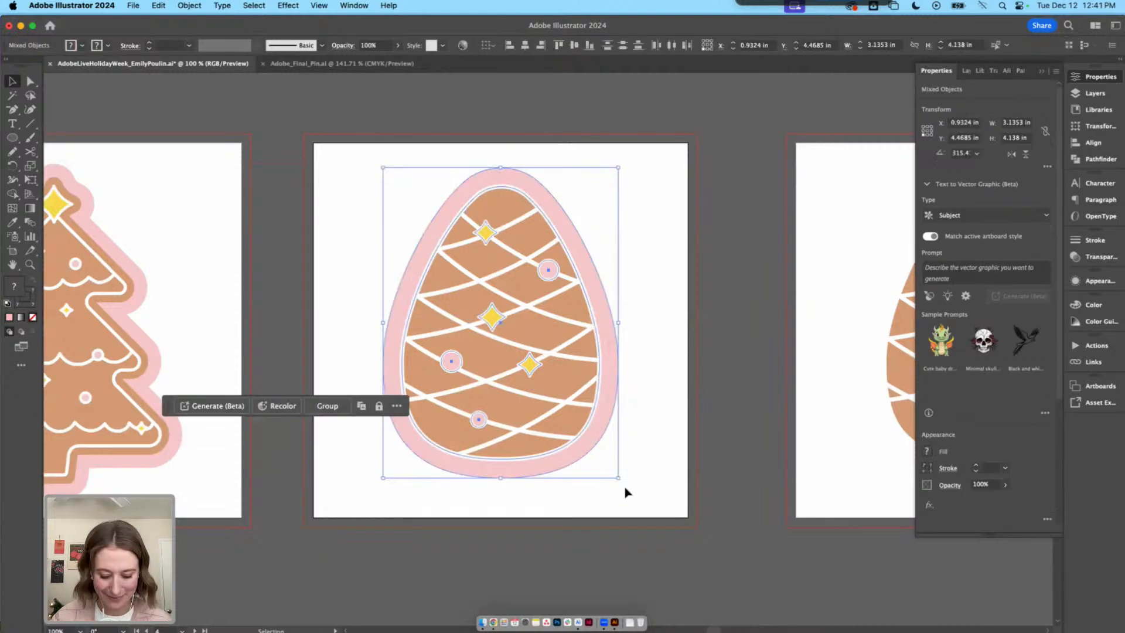
{"action": "scroll", "coordinate": [638, 455], "scroll_direction": "right", "scroll_amount": 3}
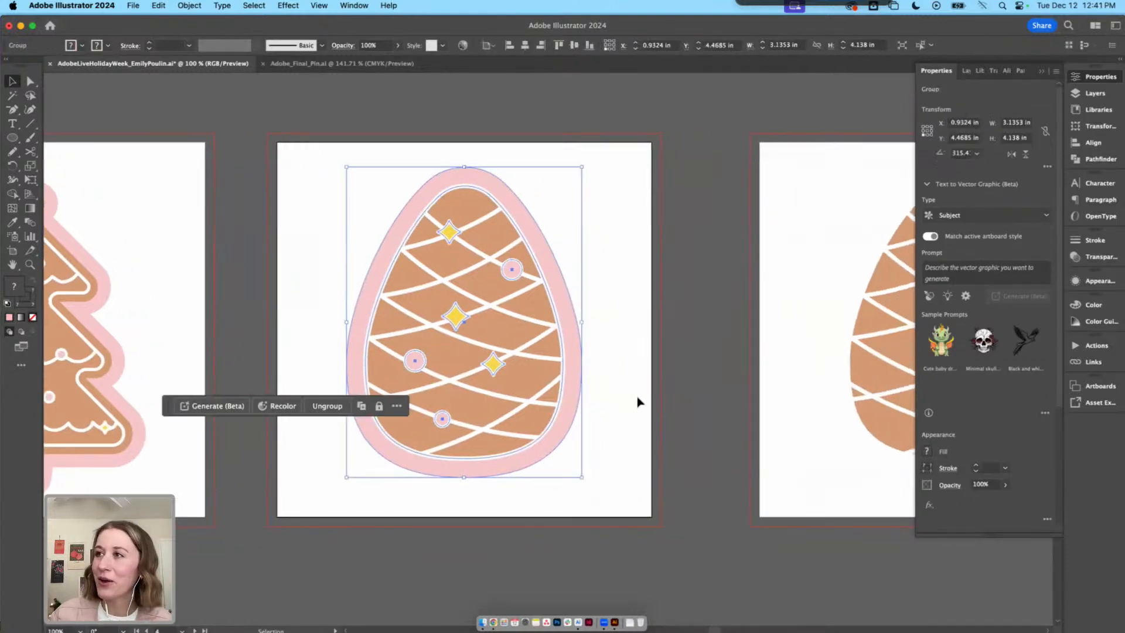
{"action": "left_click_drag", "start_coordinate": [596, 399], "coordinate": [467, 409]}
{"action": "left_click_drag", "start_coordinate": [369, 345], "coordinate": [639, 514]}
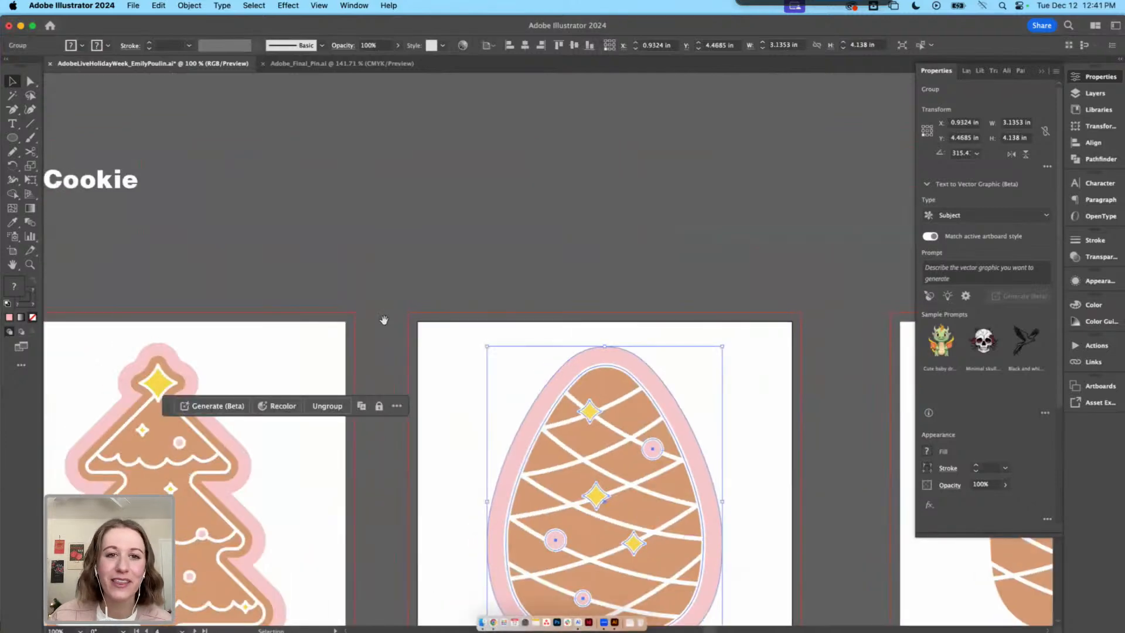
{"action": "left_click_drag", "start_coordinate": [384, 320], "coordinate": [547, 470]}
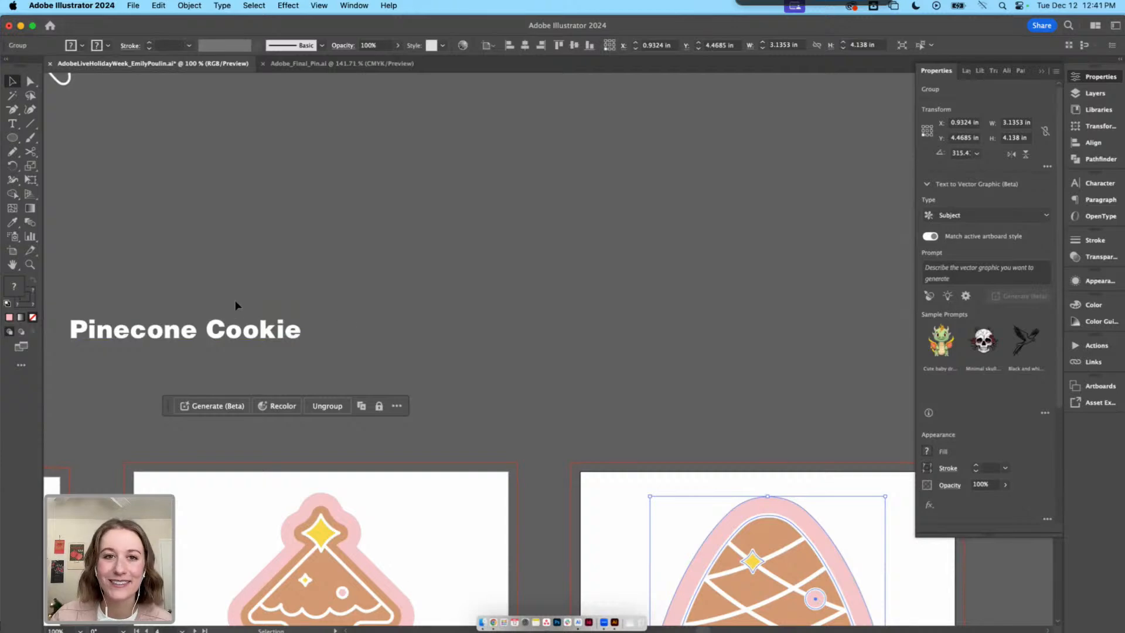
{"action": "scroll", "coordinate": [504, 304], "scroll_direction": "down", "scroll_amount": 5}
{"action": "scroll", "coordinate": [504, 304], "scroll_direction": "right", "scroll_amount": 10}
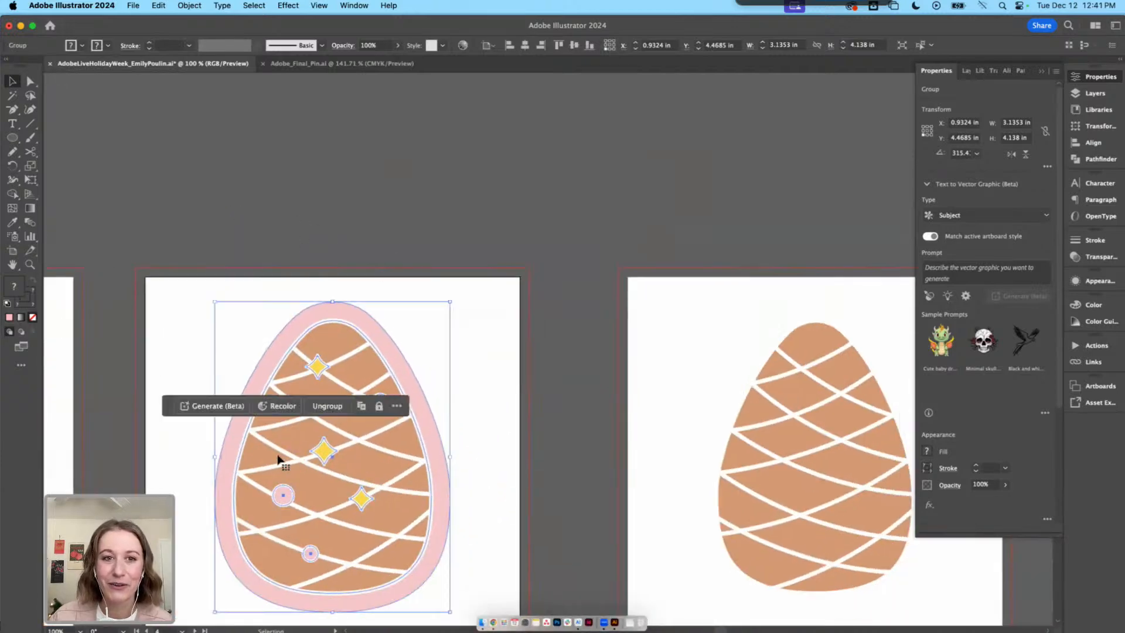
{"action": "scroll", "coordinate": [352, 422], "scroll_direction": "right", "scroll_amount": 10}
{"action": "scroll", "coordinate": [352, 422], "scroll_direction": "down", "scroll_amount": 2}
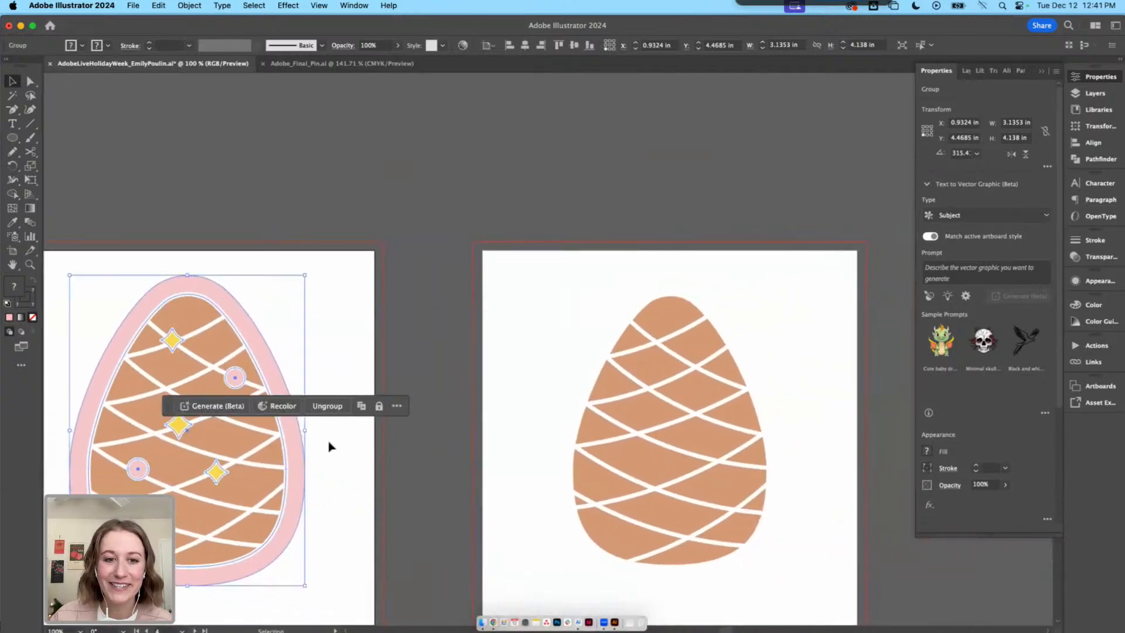
{"action": "scroll", "coordinate": [628, 384], "scroll_direction": "right", "scroll_amount": 5}
{"action": "left_click", "coordinate": [782, 382]}
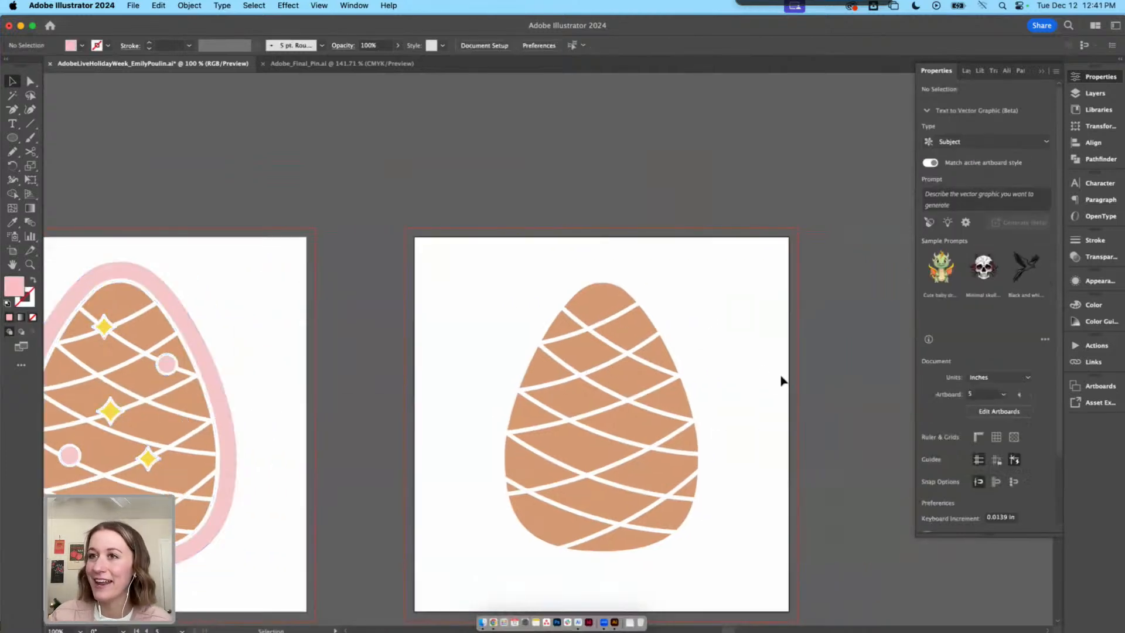
{"action": "scroll", "coordinate": [782, 382], "scroll_direction": "right", "scroll_amount": 8}
{"action": "scroll", "coordinate": [552, 278], "scroll_direction": "down", "scroll_amount": 4}
{"action": "left_click", "coordinate": [545, 280]}
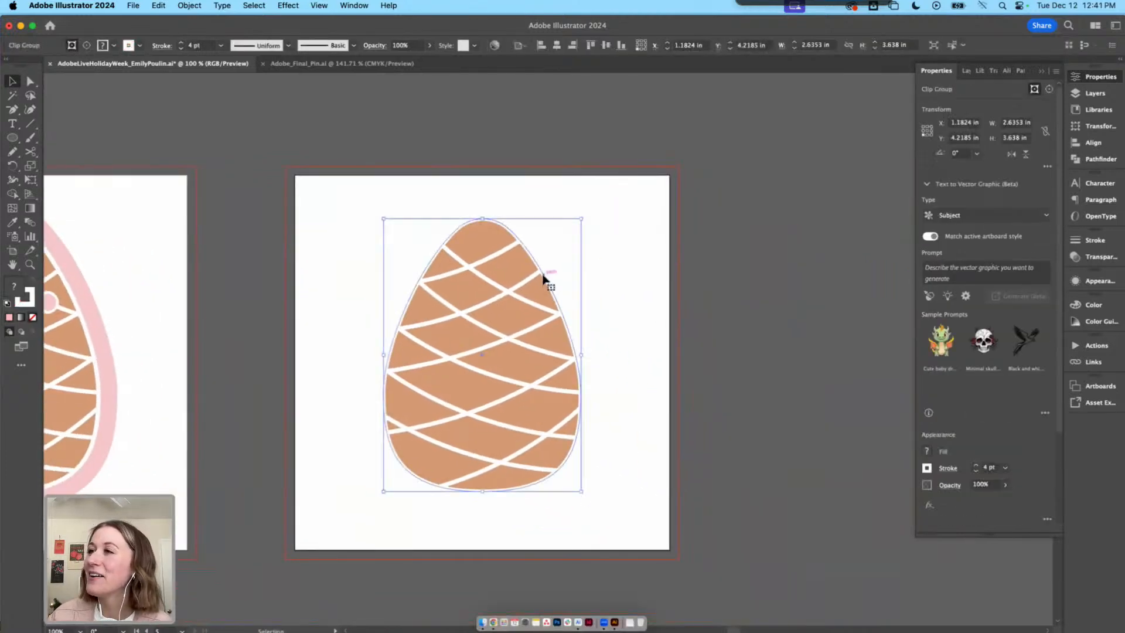
{"action": "key", "text": "a"}
{"action": "left_click", "coordinate": [642, 302]}
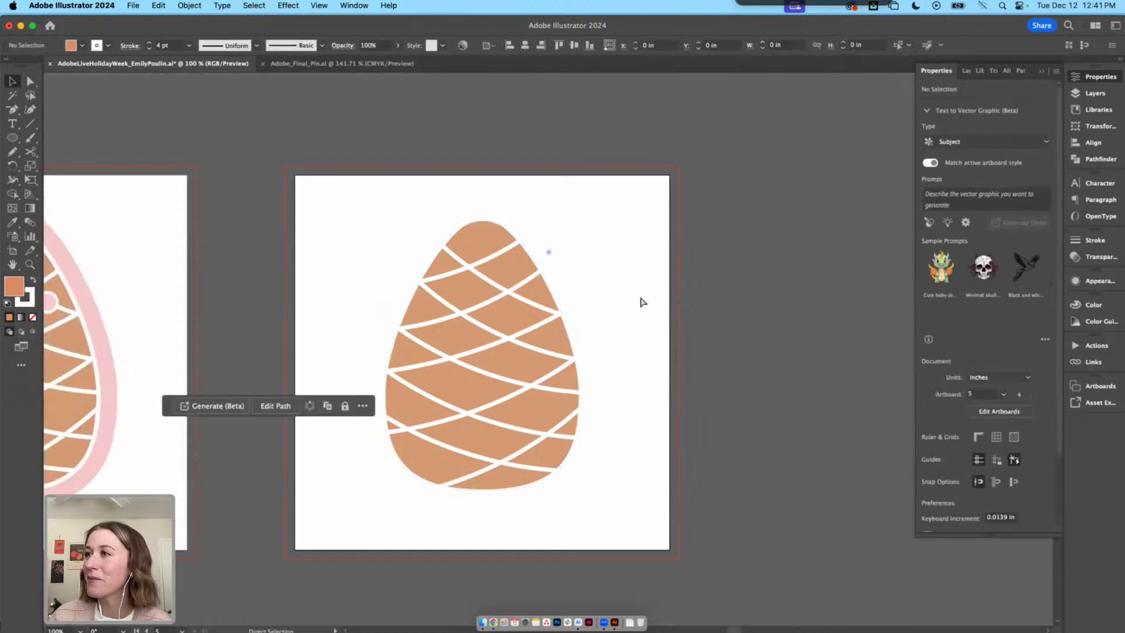
Paste a plain copy of the brown egg in front and separate it from the lined egg, placing them side by side
{"action": "key", "text": "v"}
{"action": "key", "text": "super+f"}
{"action": "left_click_drag", "start_coordinate": [502, 318], "coordinate": [700, 313]}
{"action": "left_click", "coordinate": [478, 297], "text": "shift"}
{"action": "left_click_drag", "start_coordinate": [379, 232], "coordinate": [516, 437]}
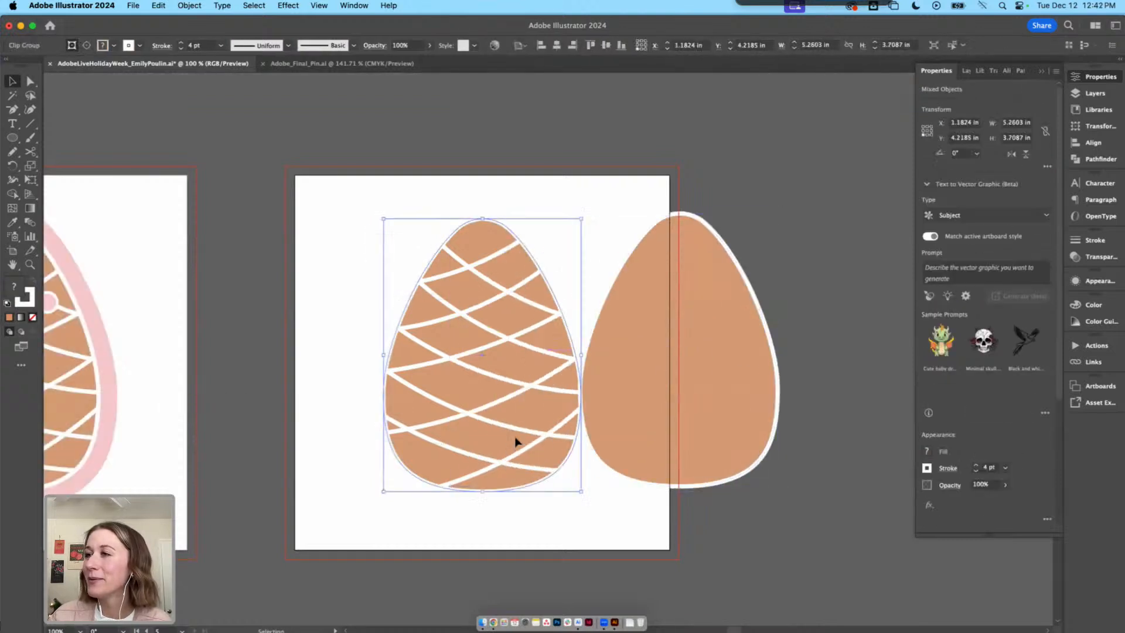
{"action": "left_click", "coordinate": [389, 281]}
{"action": "left_click_drag", "start_coordinate": [444, 354], "coordinate": [339, 354]}
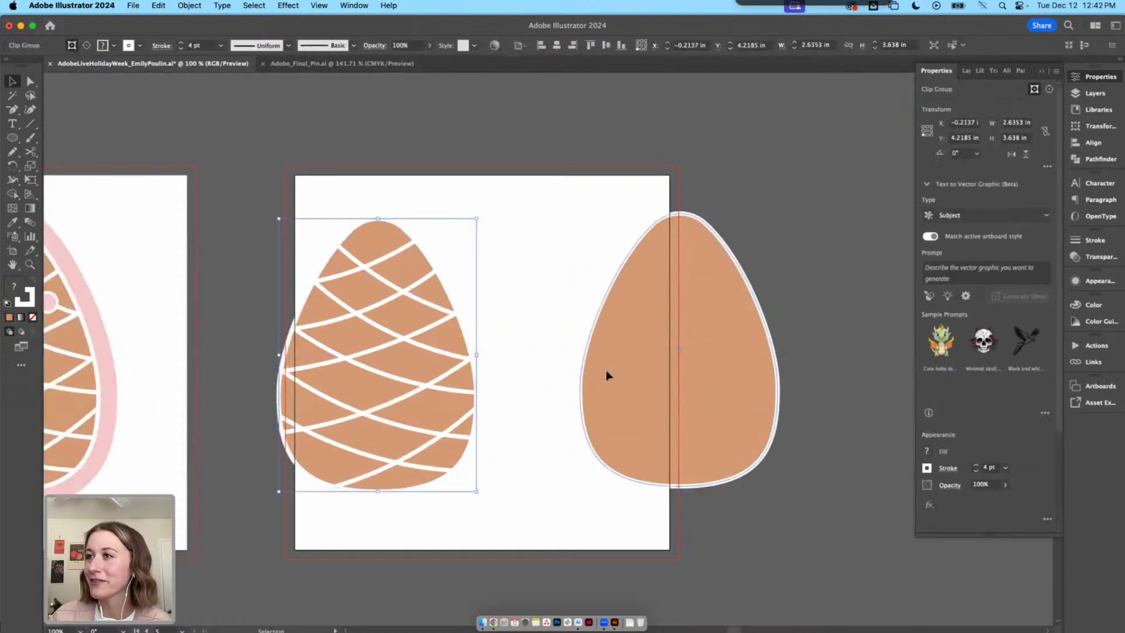
{"action": "left_click_drag", "start_coordinate": [606, 375], "coordinate": [511, 374]}
{"action": "left_click", "coordinate": [191, 6]}
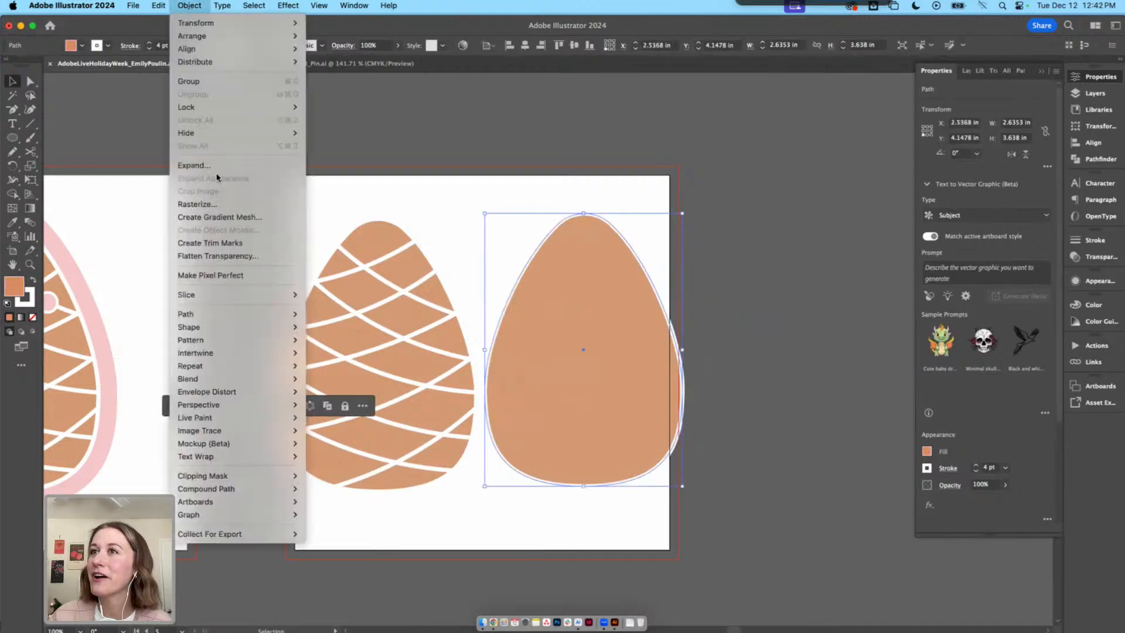
{"action": "mouse_move", "coordinate": [291, 6]}
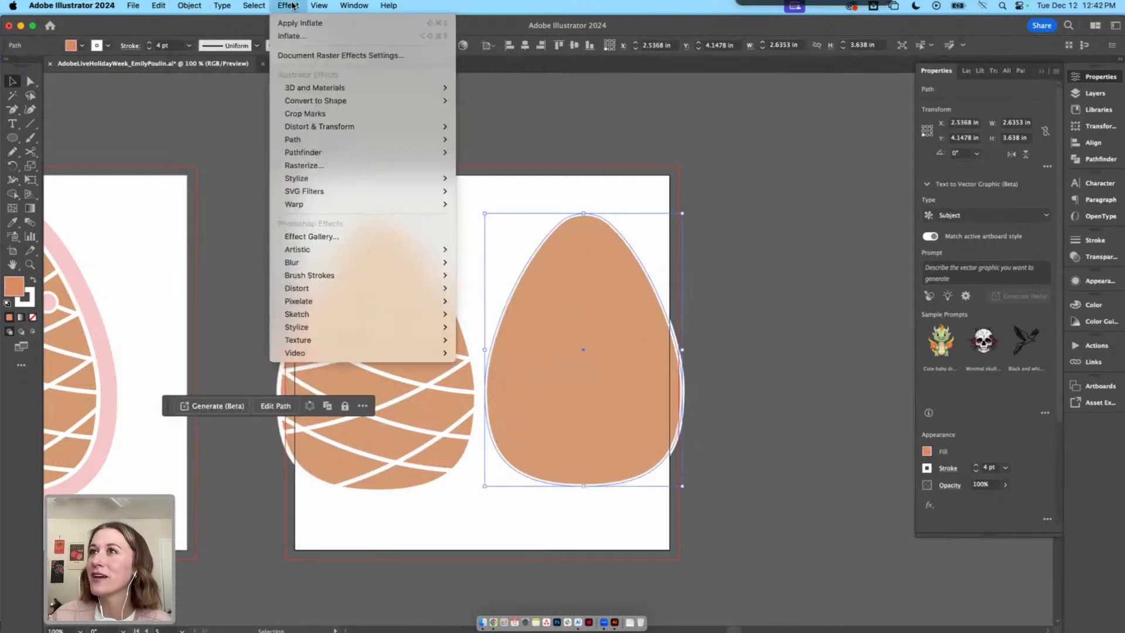
{"action": "mouse_move", "coordinate": [308, 139]}
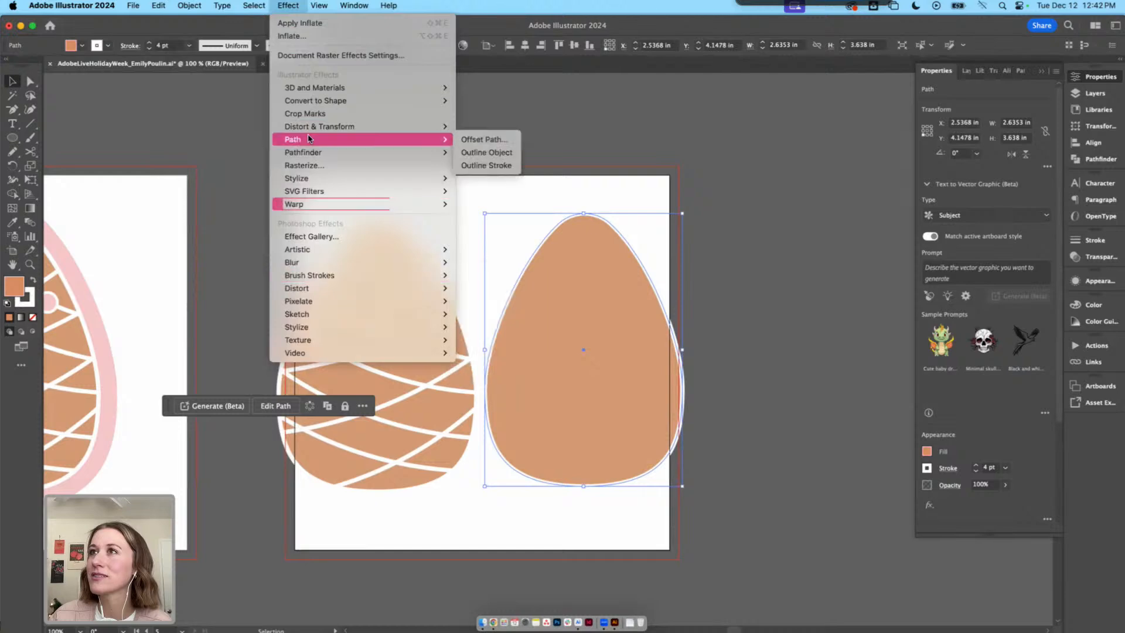
{"action": "left_click", "coordinate": [477, 208]}
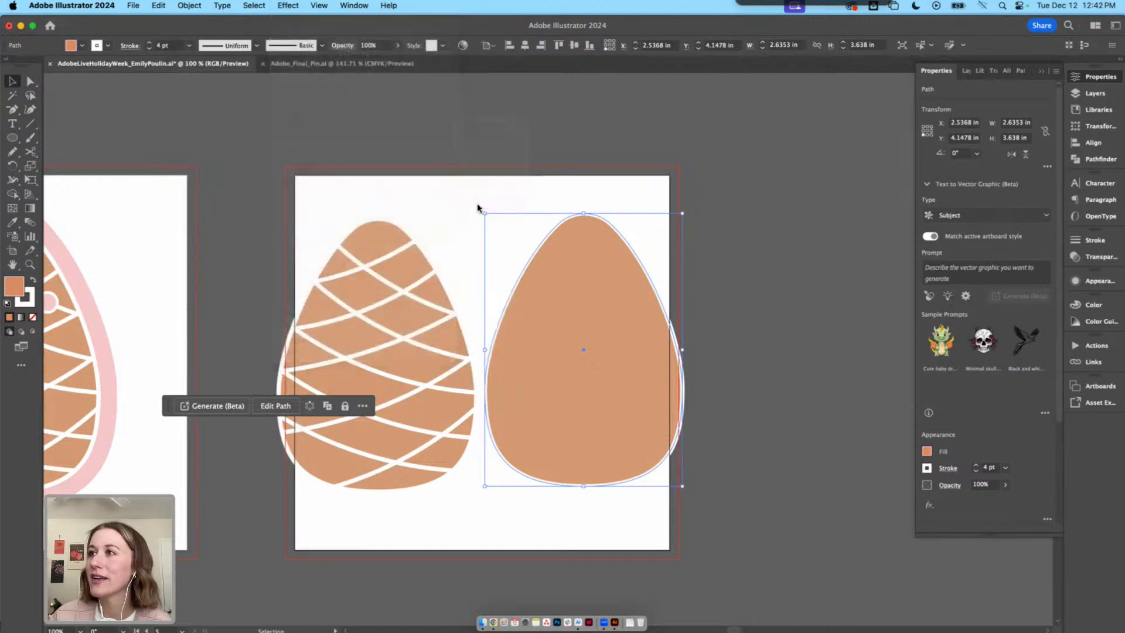
{"action": "left_click_drag", "start_coordinate": [615, 234], "coordinate": [301, 176]}
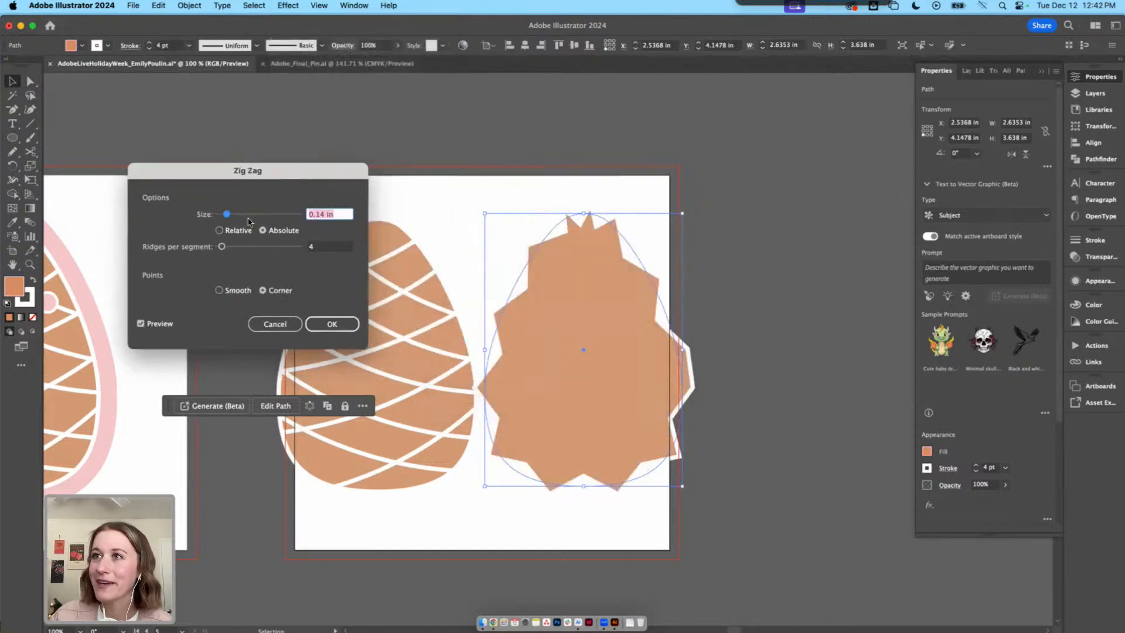
{"action": "left_click", "coordinate": [220, 291]}
{"action": "left_click_drag", "start_coordinate": [226, 214], "coordinate": [227, 246]}
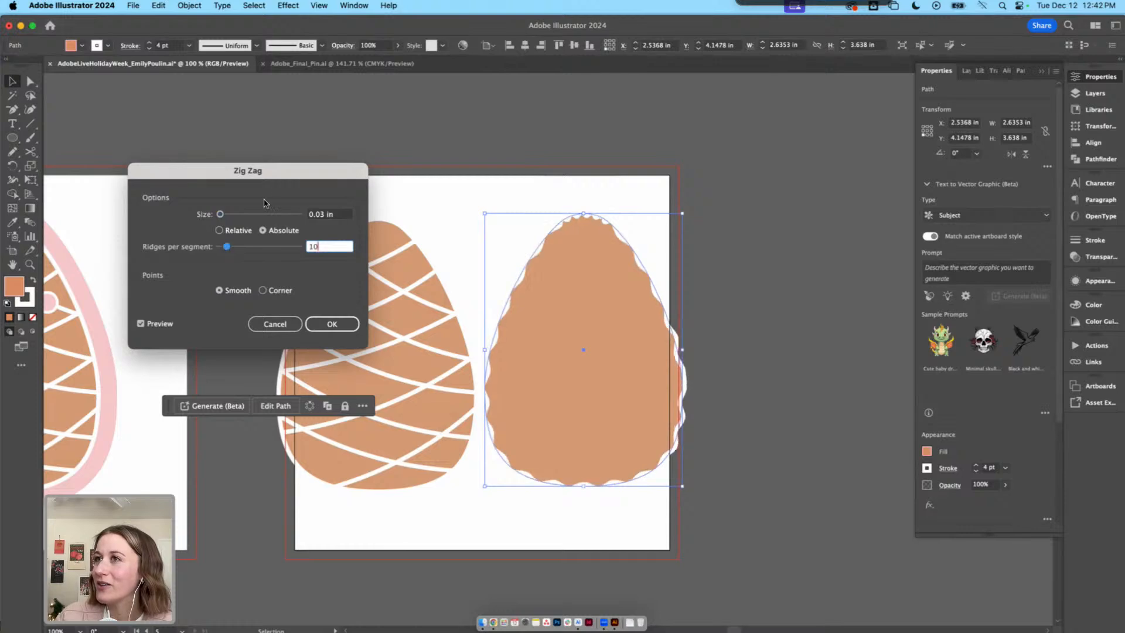
{"action": "left_click_drag", "start_coordinate": [285, 177], "coordinate": [201, 173]}
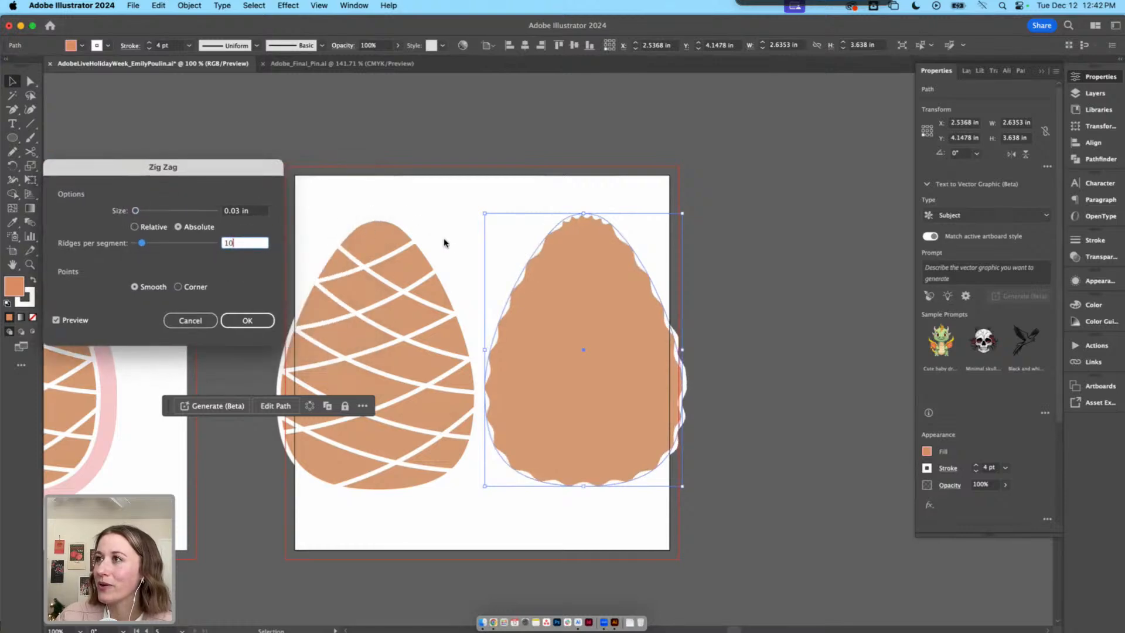
{"action": "left_click", "coordinate": [206, 314]}
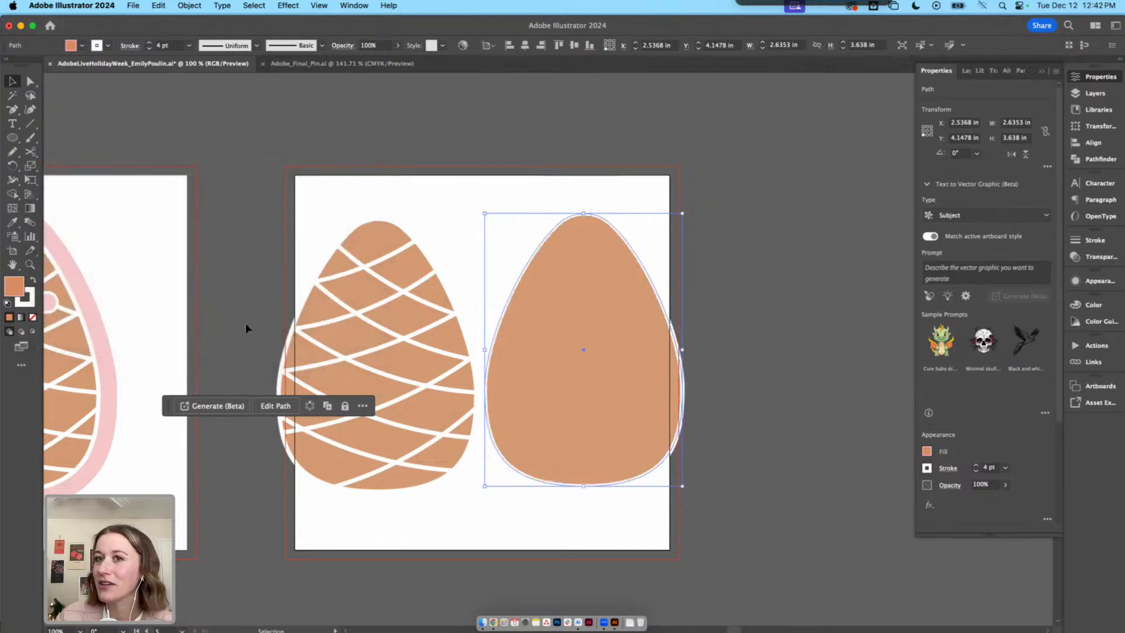
Add an anchor point at the top centre of the plain egg's outline
{"action": "key", "text": "a"}
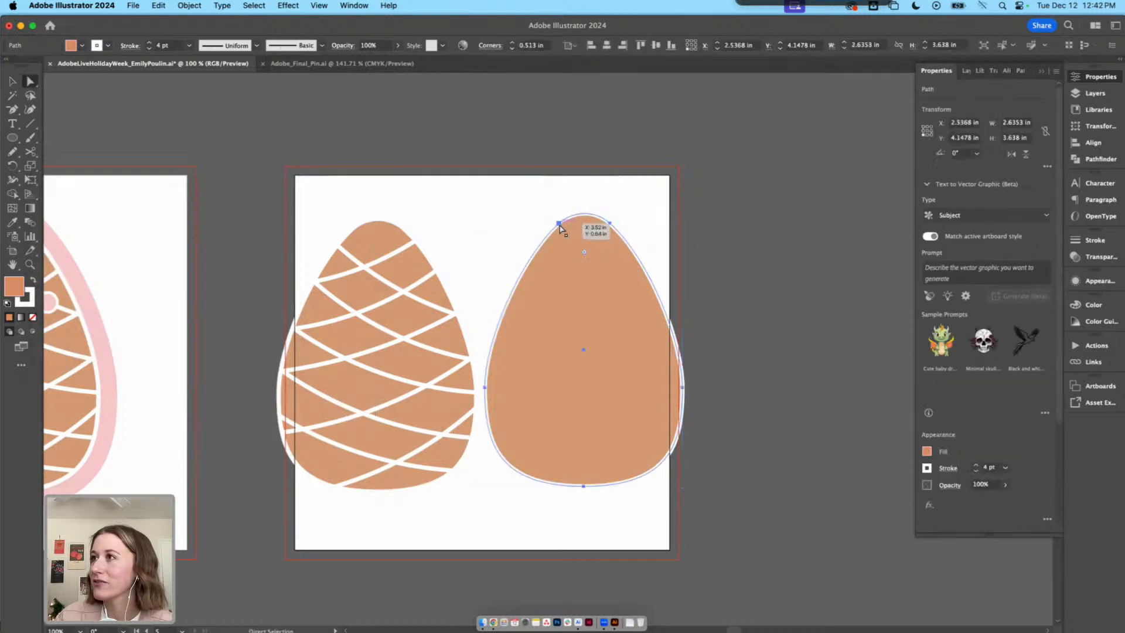
{"action": "left_click", "coordinate": [585, 214]}
{"action": "key", "text": "plus"}
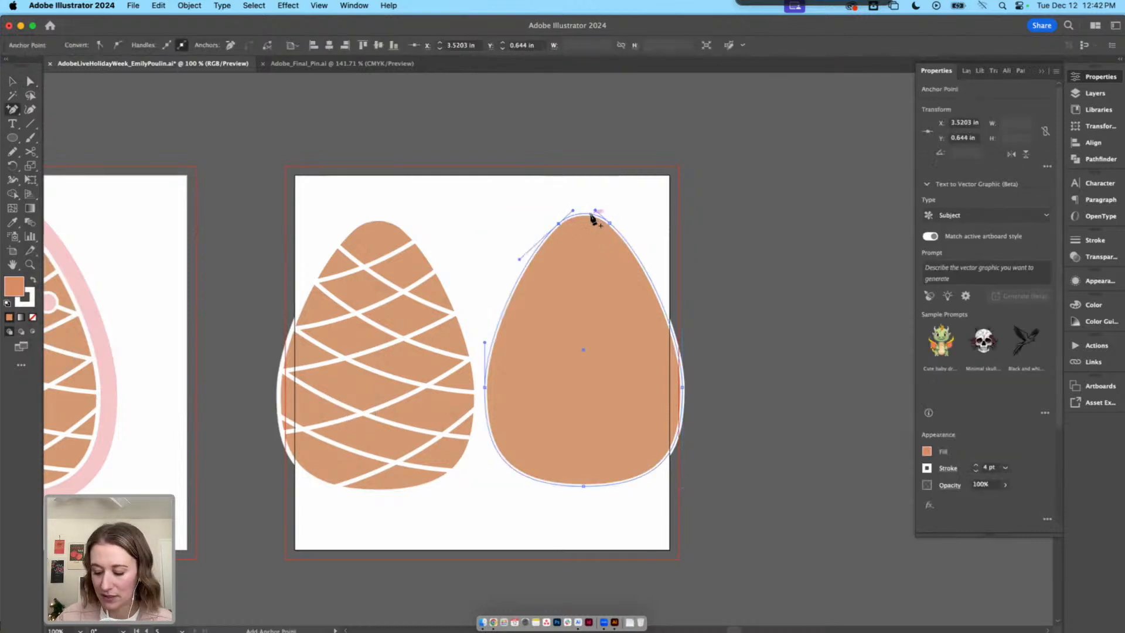
{"action": "left_click", "coordinate": [589, 217]}
{"action": "key", "text": "a"}
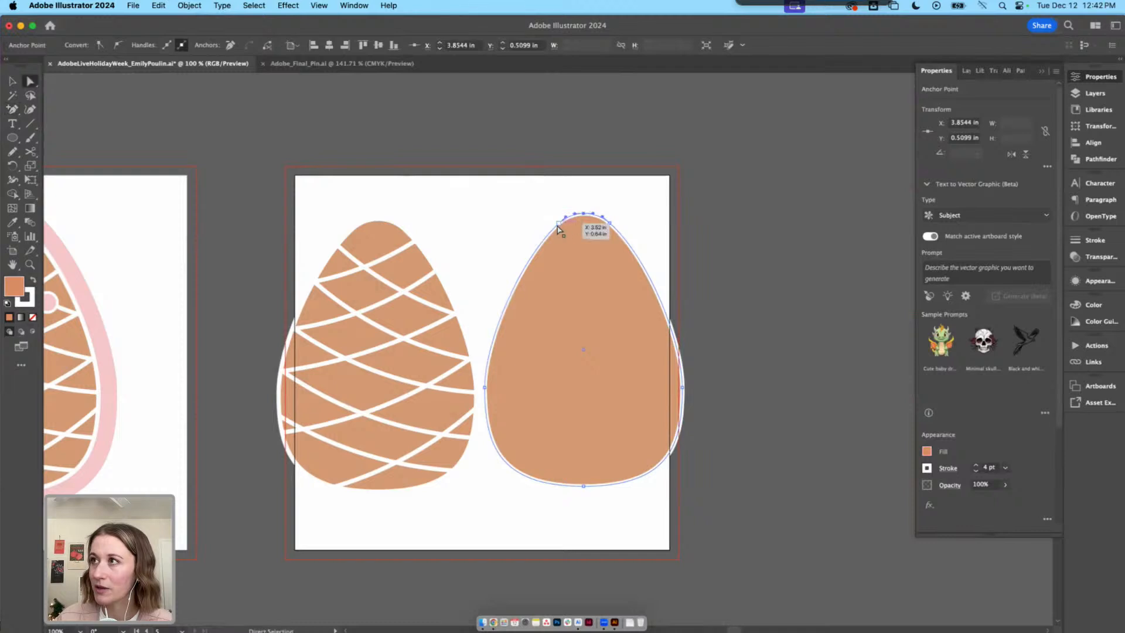
Delete the anchor point left of the plain egg's top centre and lengthen the top point's left handle to round the curve
{"action": "key", "text": "minus"}
{"action": "left_click", "coordinate": [558, 226]}
{"action": "key", "text": "super+z"}
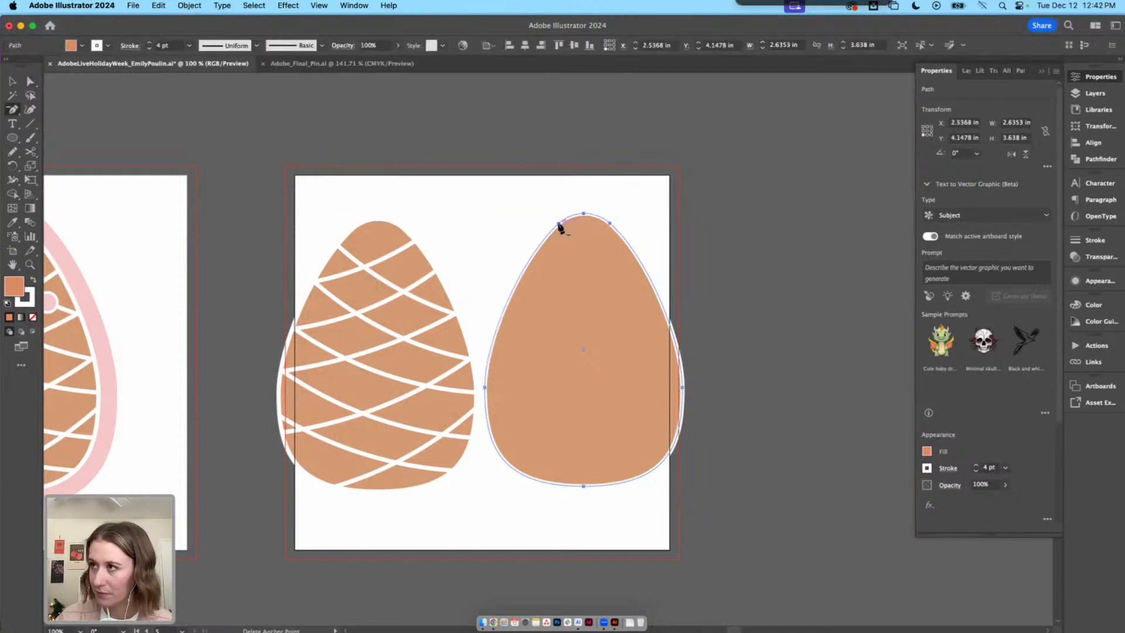
{"action": "key", "text": "minus"}
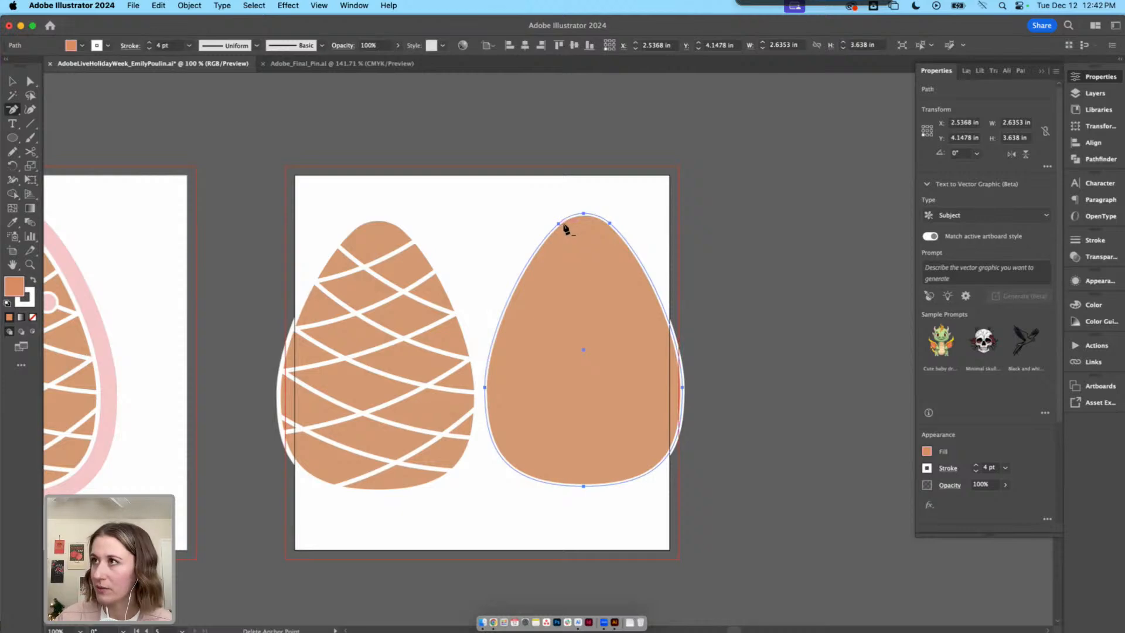
{"action": "left_click", "coordinate": [559, 223]}
{"action": "key", "text": "a"}
{"action": "left_click_drag", "start_coordinate": [575, 213], "coordinate": [523, 215]}
Delete the anchor point right of the plain egg's top centre and lengthen the top point's right handle to match
{"action": "left_click", "coordinate": [610, 222]}
{"action": "key", "text": "minus"}
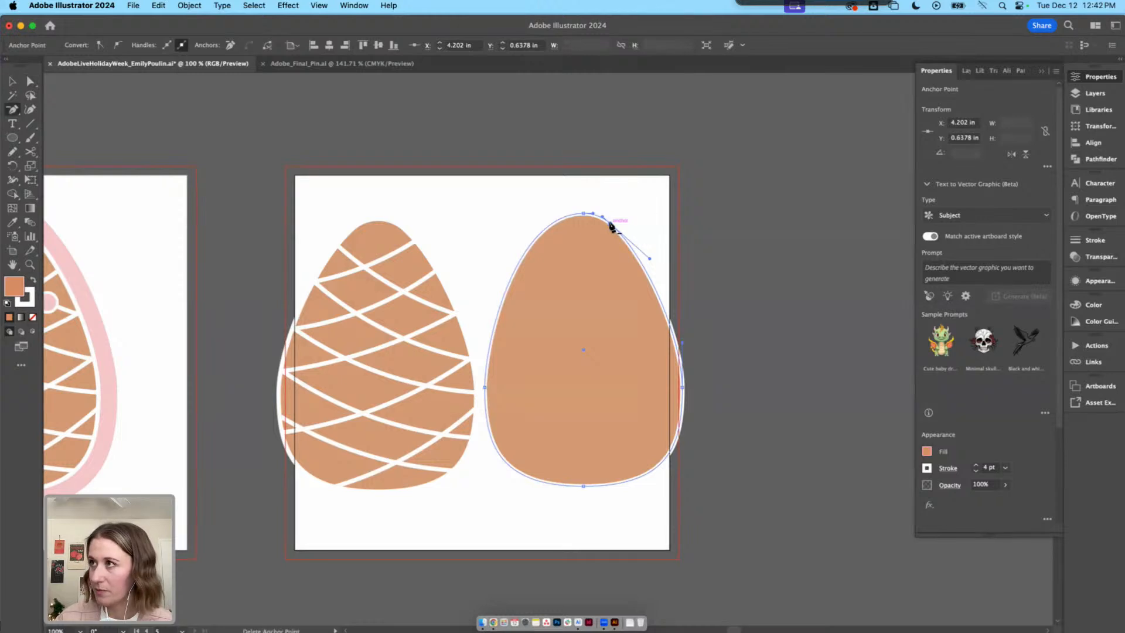
{"action": "left_click", "coordinate": [610, 223]}
{"action": "key", "text": "a"}
{"action": "left_click_drag", "start_coordinate": [594, 215], "coordinate": [657, 213]}
{"action": "left_click", "coordinate": [755, 249]}
{"action": "key", "text": "v"}
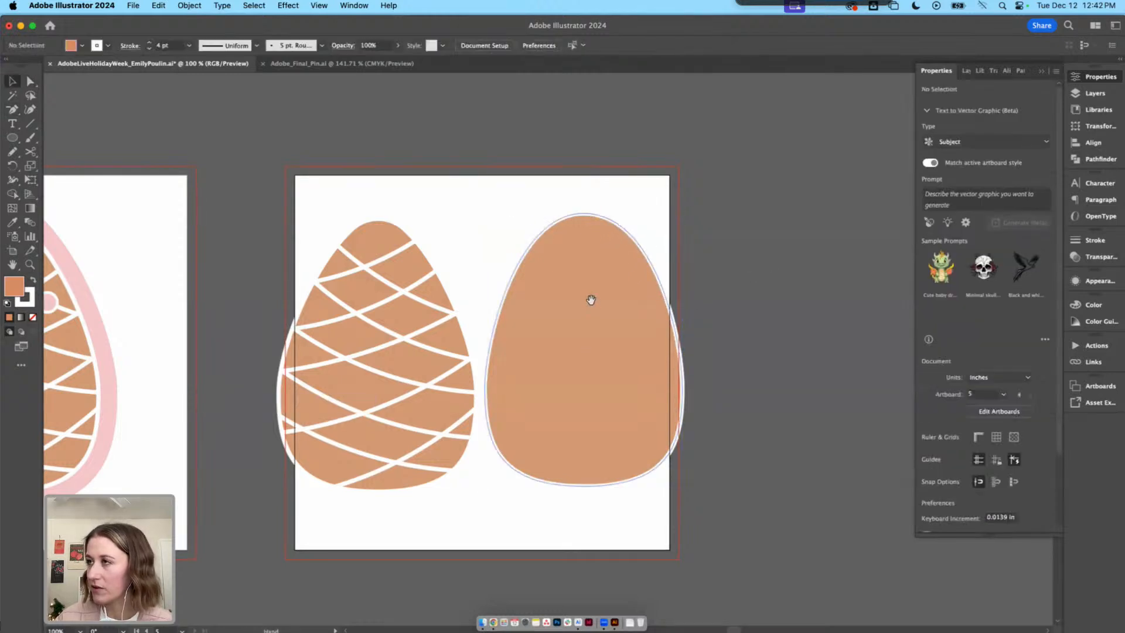
Scale the plain egg down proportionally about its centre to about 2.44 in wide by 3.36 in high
{"action": "scroll", "coordinate": [592, 303], "scroll_direction": "right", "scroll_amount": 1}
{"action": "left_click", "coordinate": [649, 339]}
{"action": "left_click_drag", "start_coordinate": [675, 349], "coordinate": [665, 351]}
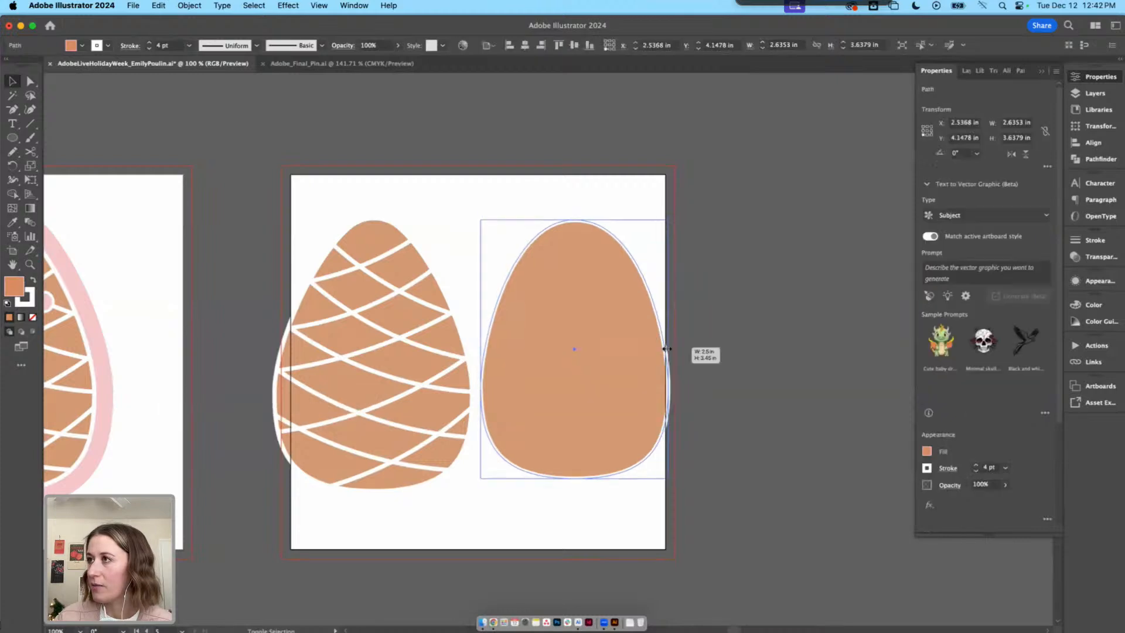
Start a Zig Zag effect on the plain egg with smooth points, 0.08 in absolute size and 5 ridges per segment
{"action": "left_click", "coordinate": [280, 7]}
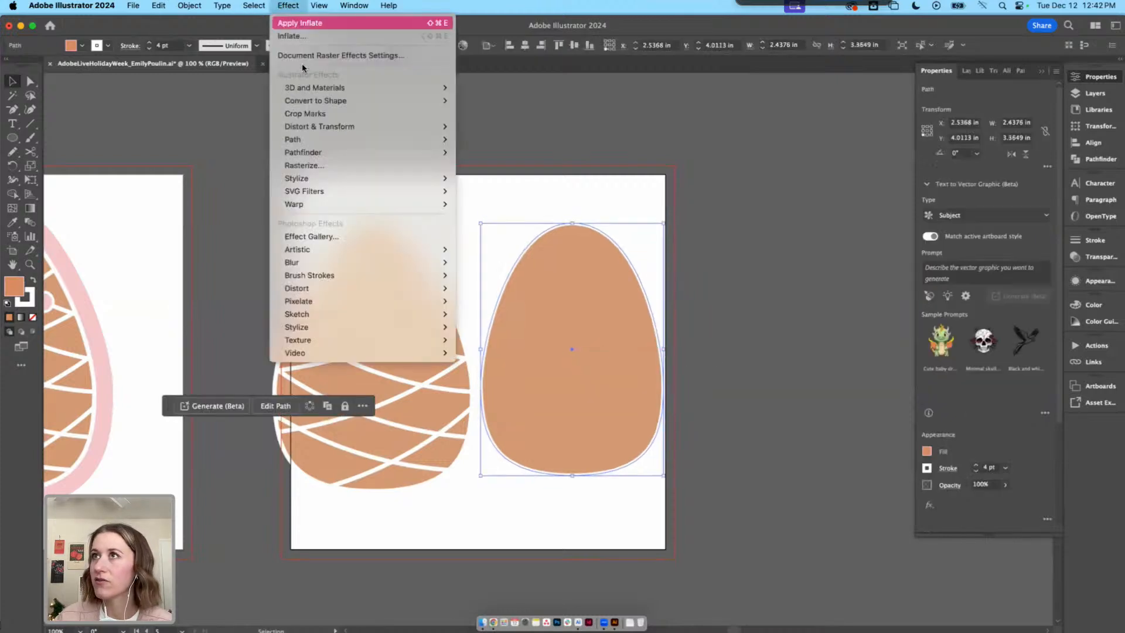
{"action": "mouse_move", "coordinate": [315, 128]}
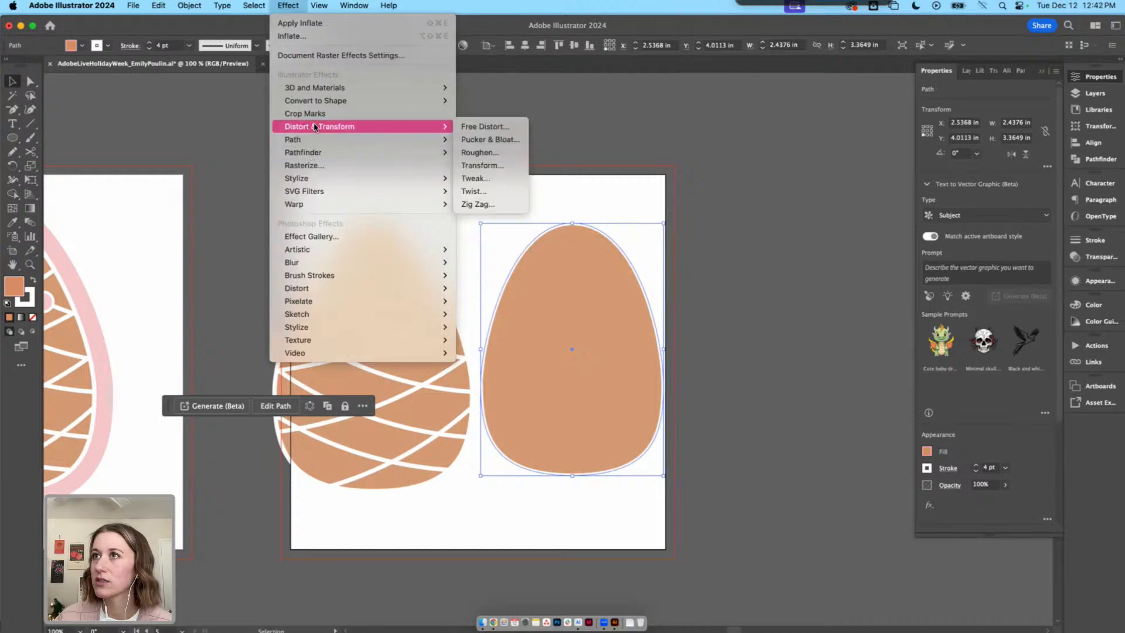
{"action": "left_click", "coordinate": [491, 203]}
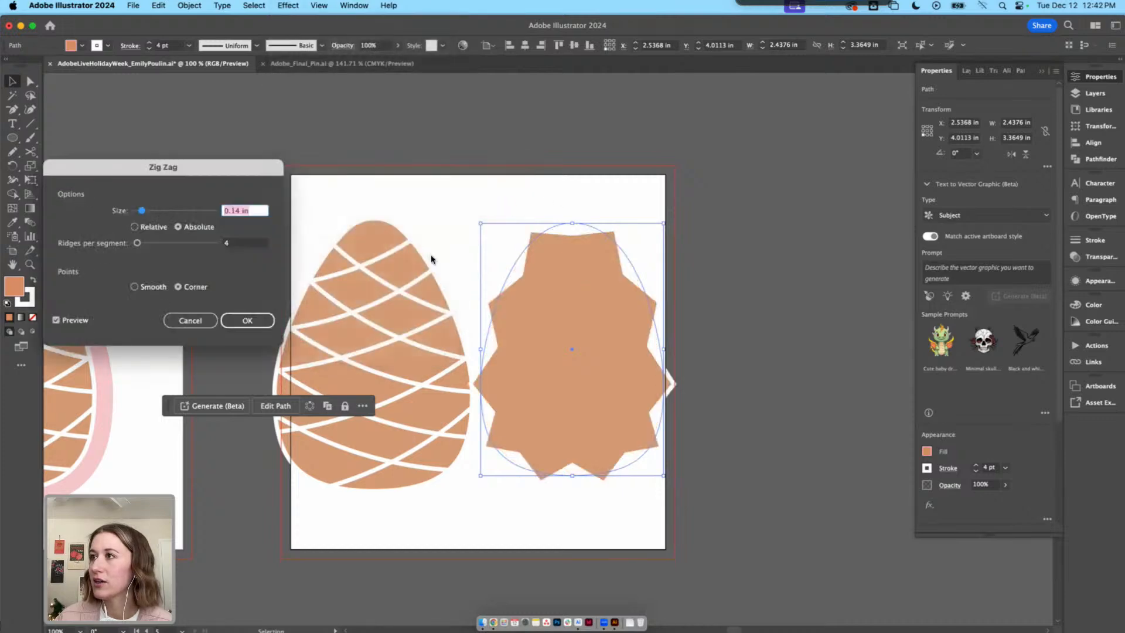
{"action": "left_click", "coordinate": [141, 287]}
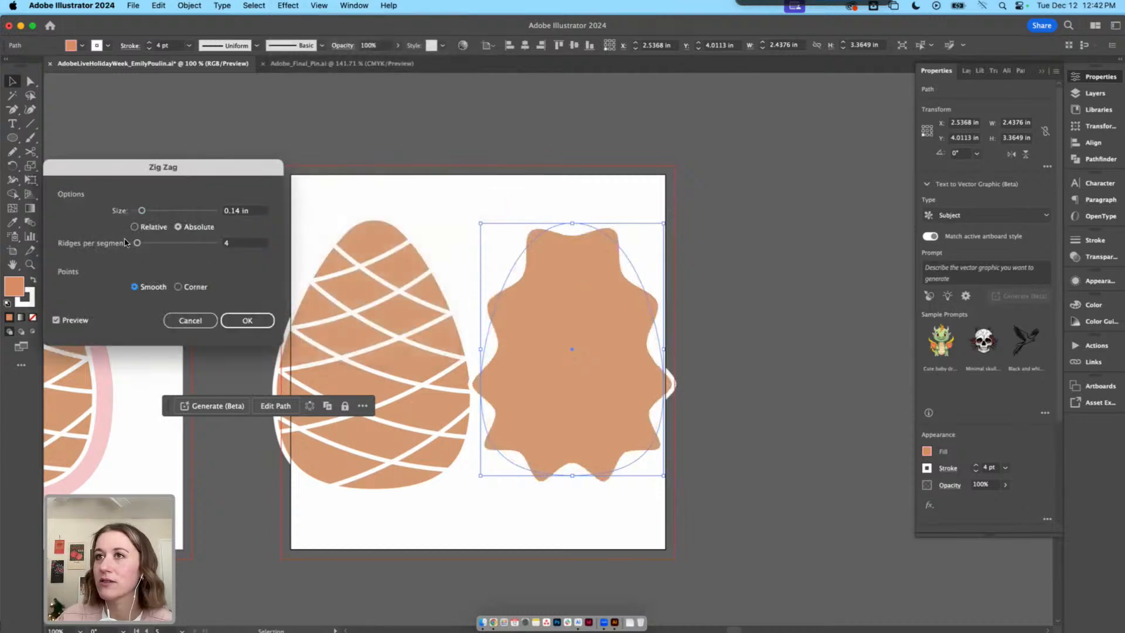
{"action": "left_click_drag", "start_coordinate": [142, 214], "coordinate": [141, 246]}
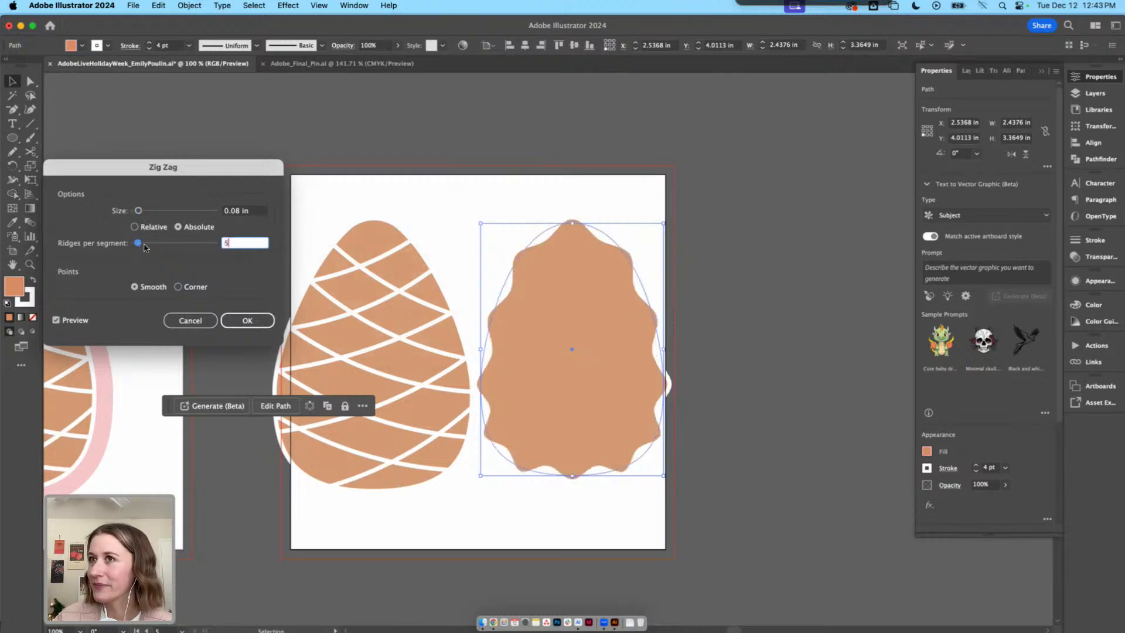
Set the Zig Zag size to 0.06 in, keep 5 ridges per segment, and apply the effect to the plain egg
{"action": "left_click", "coordinate": [259, 212]}
{"action": "key", "text": "Down"}
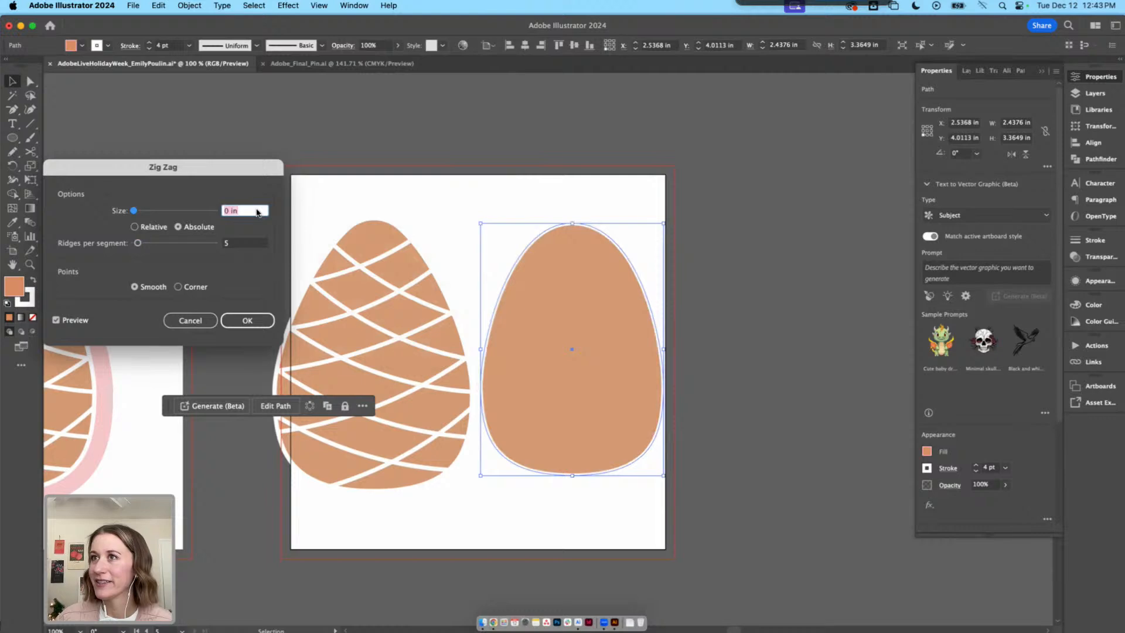
{"action": "type", "text": "5px"}
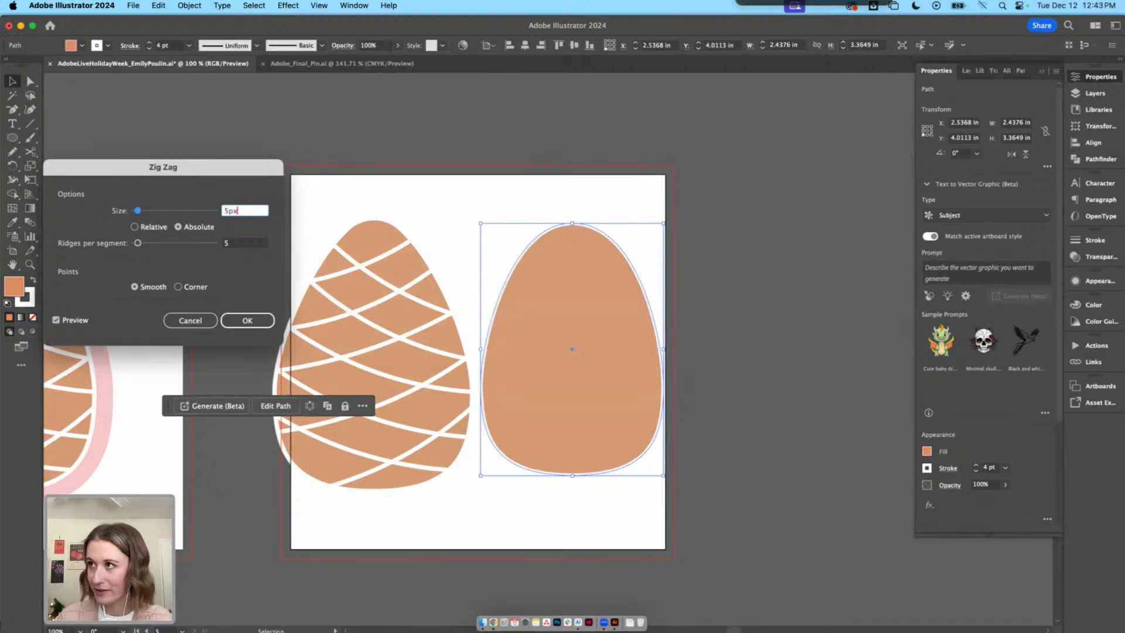
{"action": "left_click", "coordinate": [249, 245]}
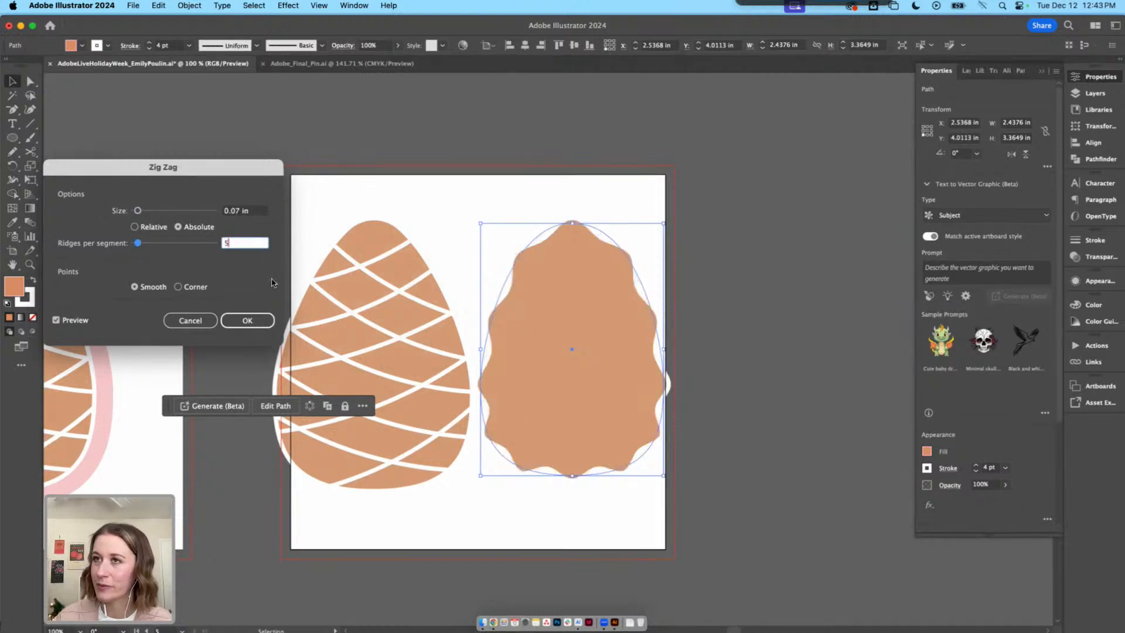
{"action": "left_click", "coordinate": [260, 212]}
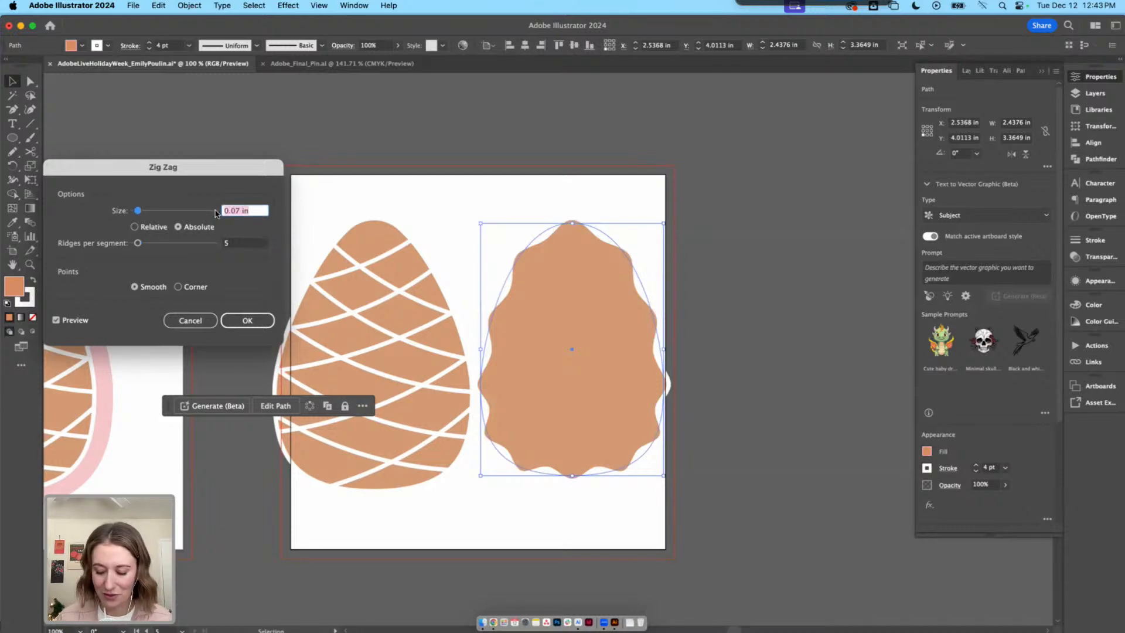
{"action": "type", "text": "4"}
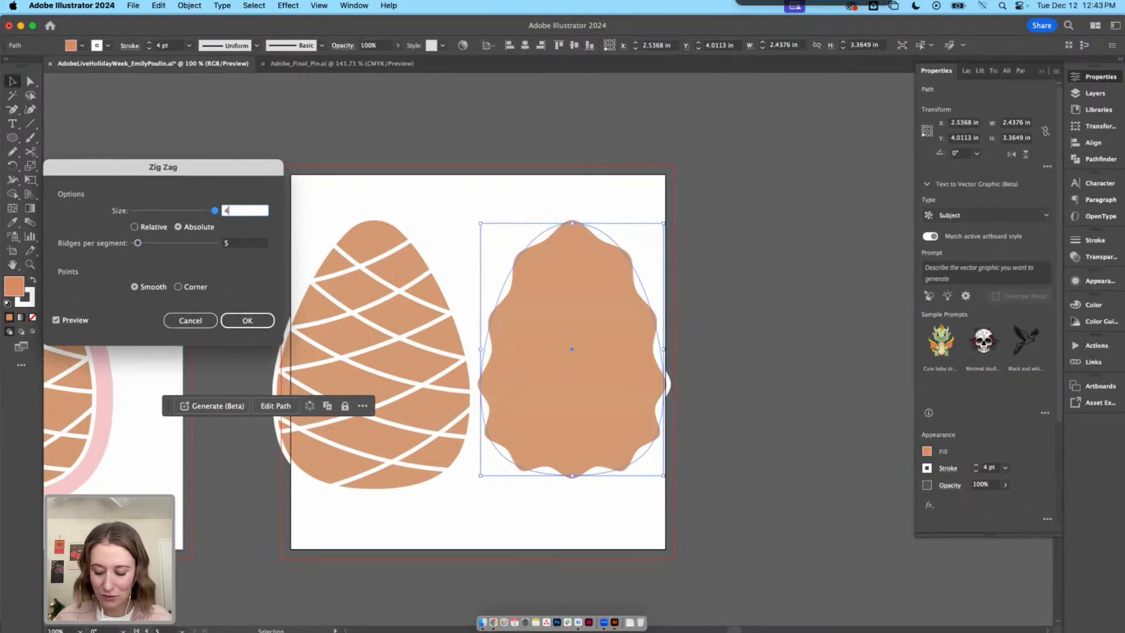
{"action": "left_click", "coordinate": [241, 245]}
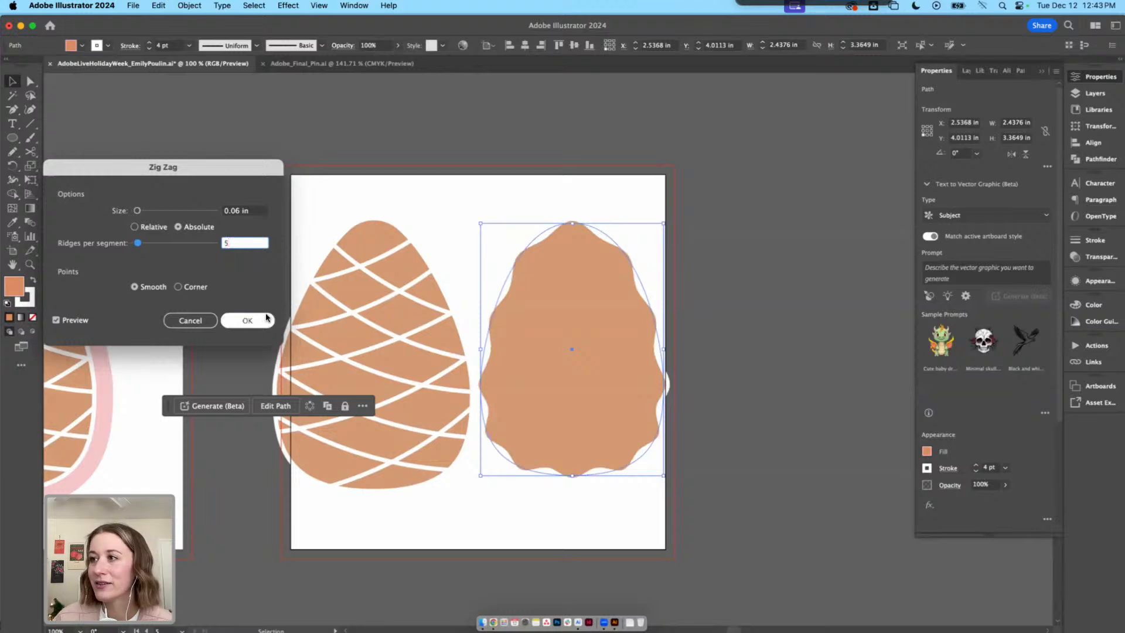
{"action": "left_click", "coordinate": [247, 321]}
Try deleting the clipping outline inside the lined egg's clip group, undo the deletion and leave isolation mode
{"action": "double_click", "coordinate": [340, 251]}
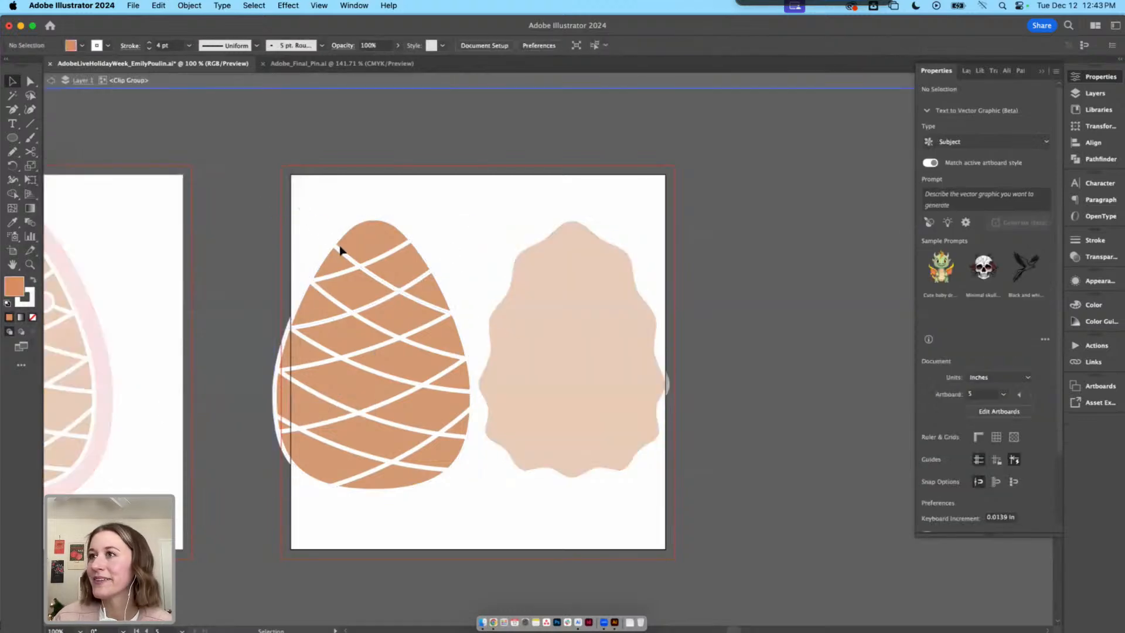
{"action": "left_click", "coordinate": [343, 252]}
{"action": "key", "text": "a"}
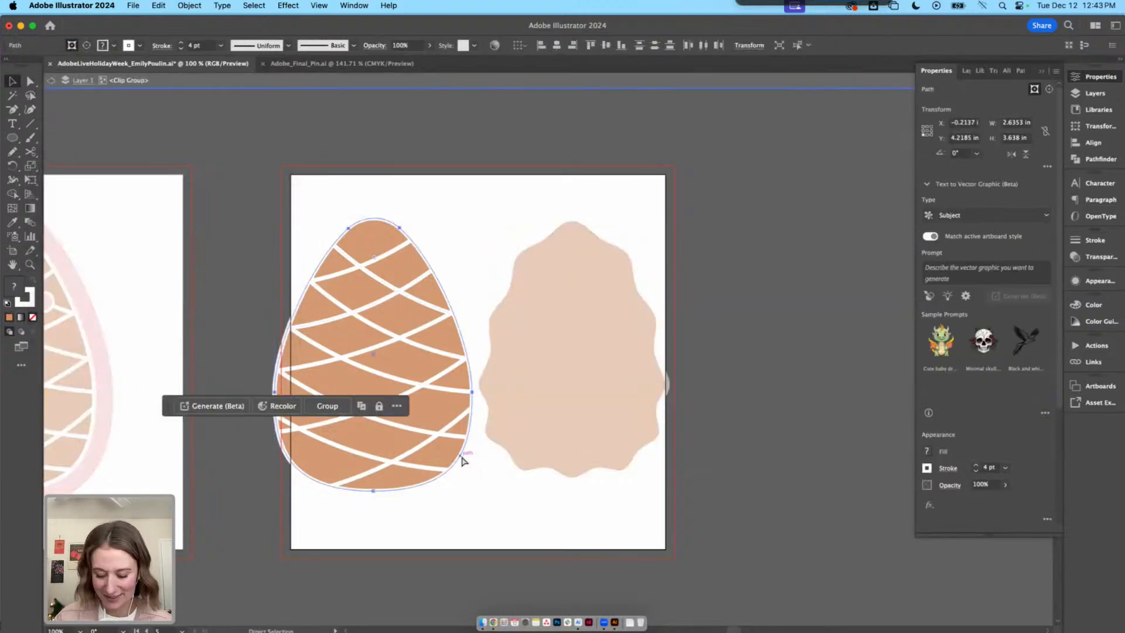
{"action": "key", "text": "Delete"}
{"action": "key", "text": "super+z"}
{"action": "key", "text": "super+shift+z"}
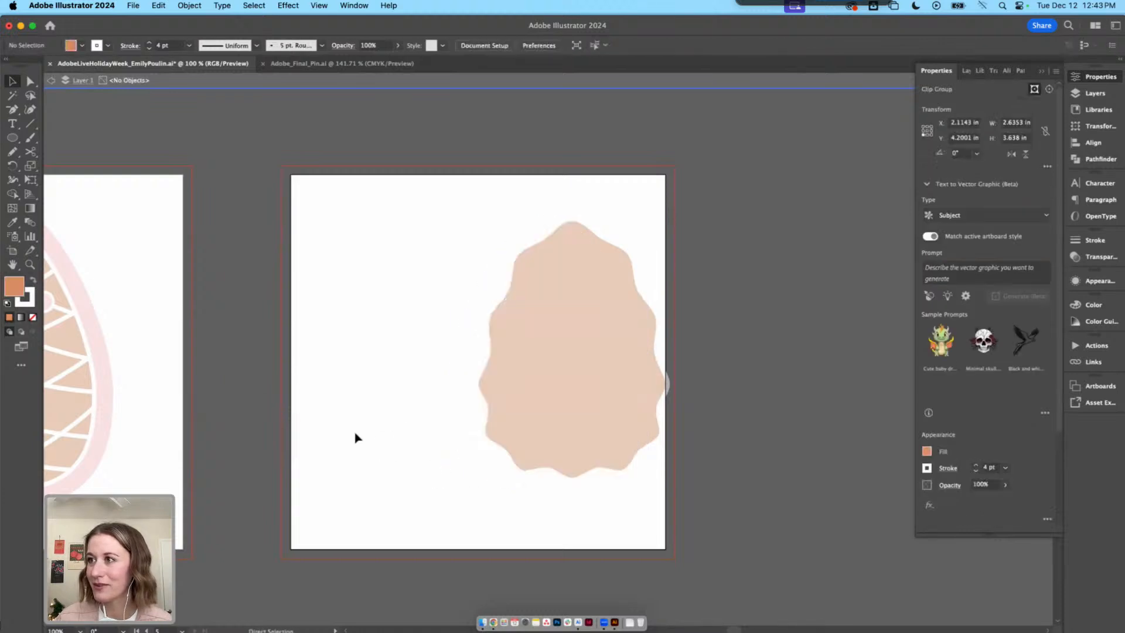
{"action": "key", "text": "super+z"}
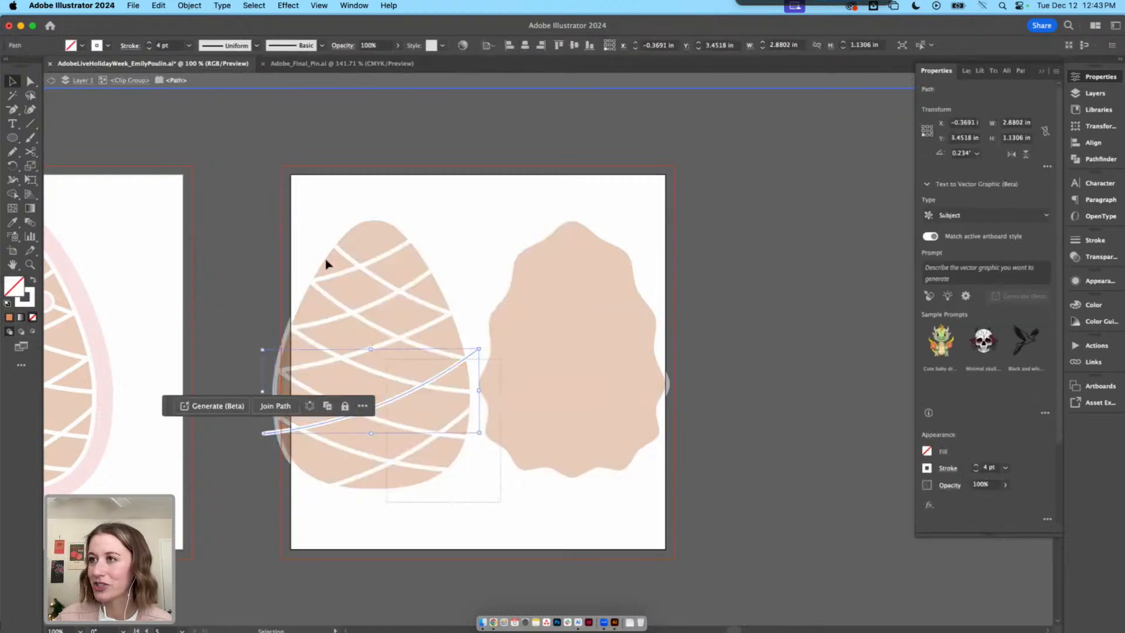
{"action": "key", "text": "Escape"}
Copy the white icing lines from inside the lined egg's clip group, and delete the lined egg
{"action": "double_click", "coordinate": [359, 266]}
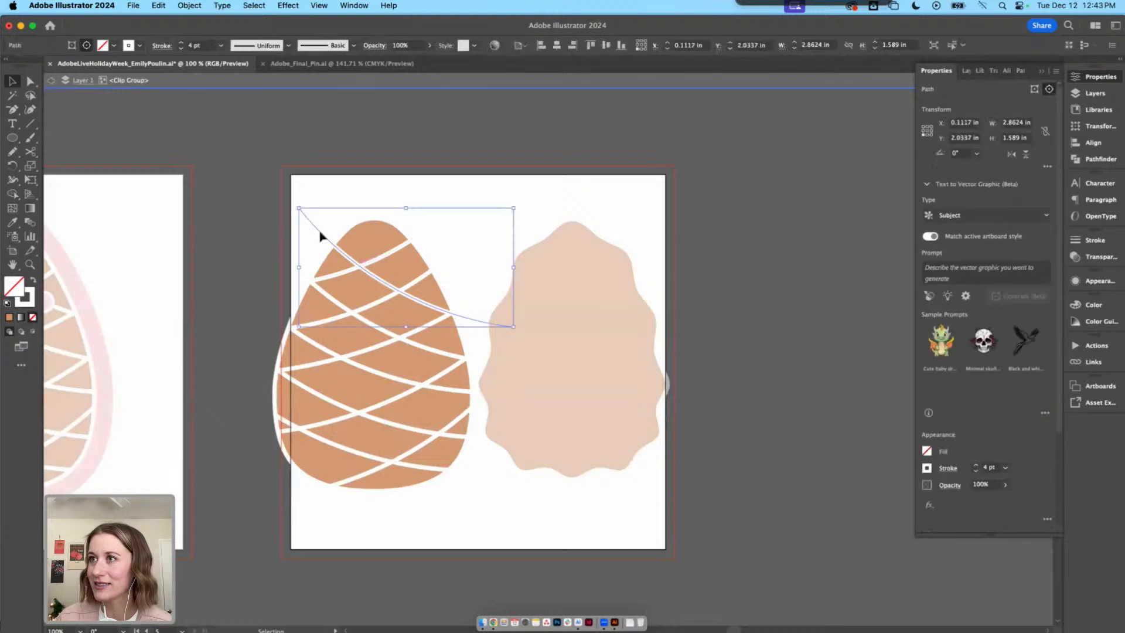
{"action": "left_click", "coordinate": [408, 488]}
{"action": "left_click", "coordinate": [424, 474]}
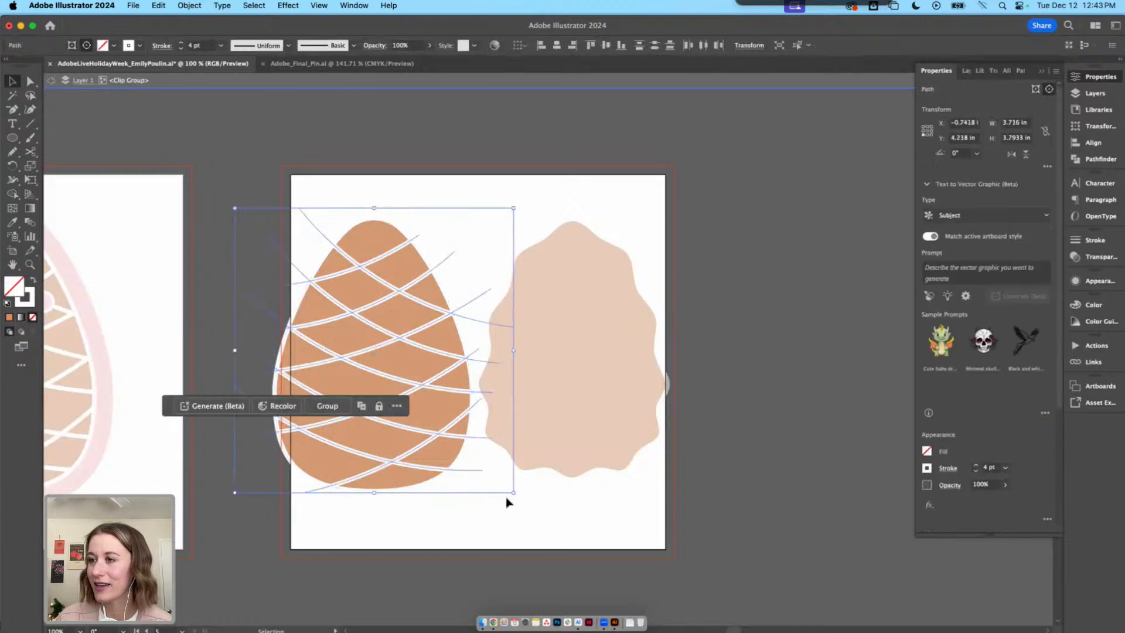
{"action": "key", "text": "Escape"}
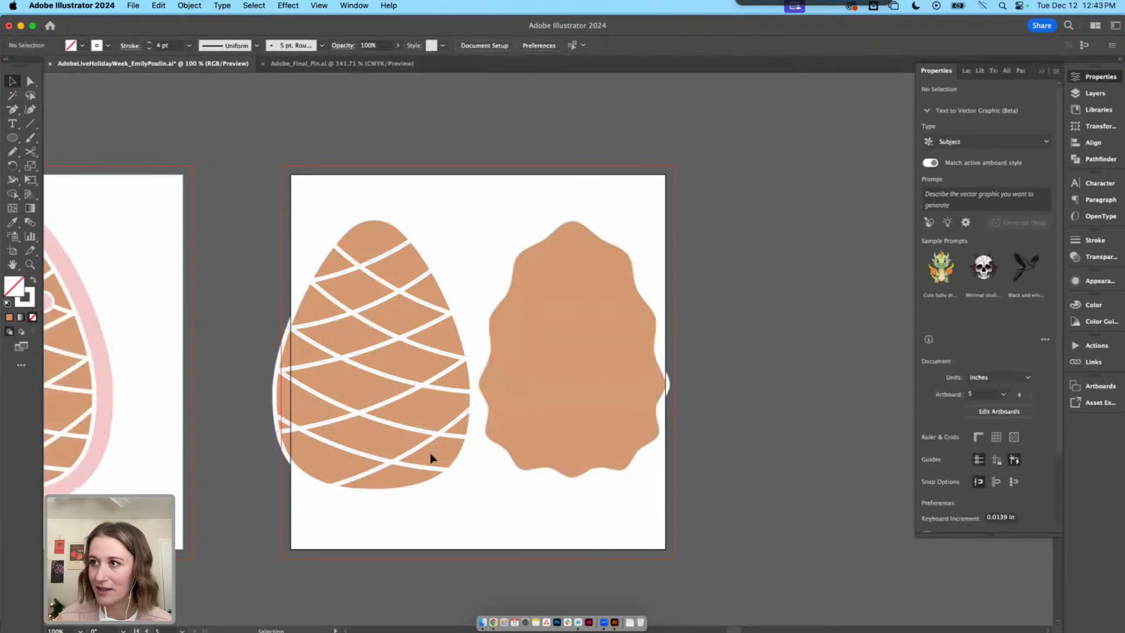
{"action": "left_click", "coordinate": [425, 448]}
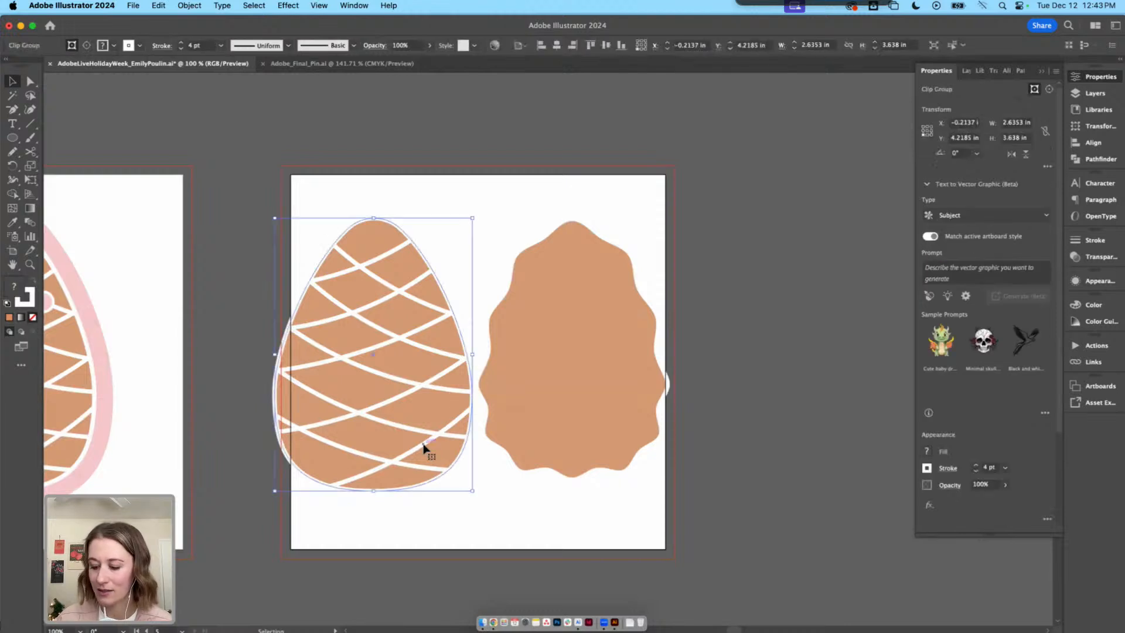
{"action": "key", "text": "Delete"}
Centre the scalloped egg on the artboard and paste the copied icing lines inside it with Draw Inside
{"action": "left_click_drag", "start_coordinate": [620, 402], "coordinate": [525, 396]}
{"action": "double_click", "coordinate": [526, 400]}
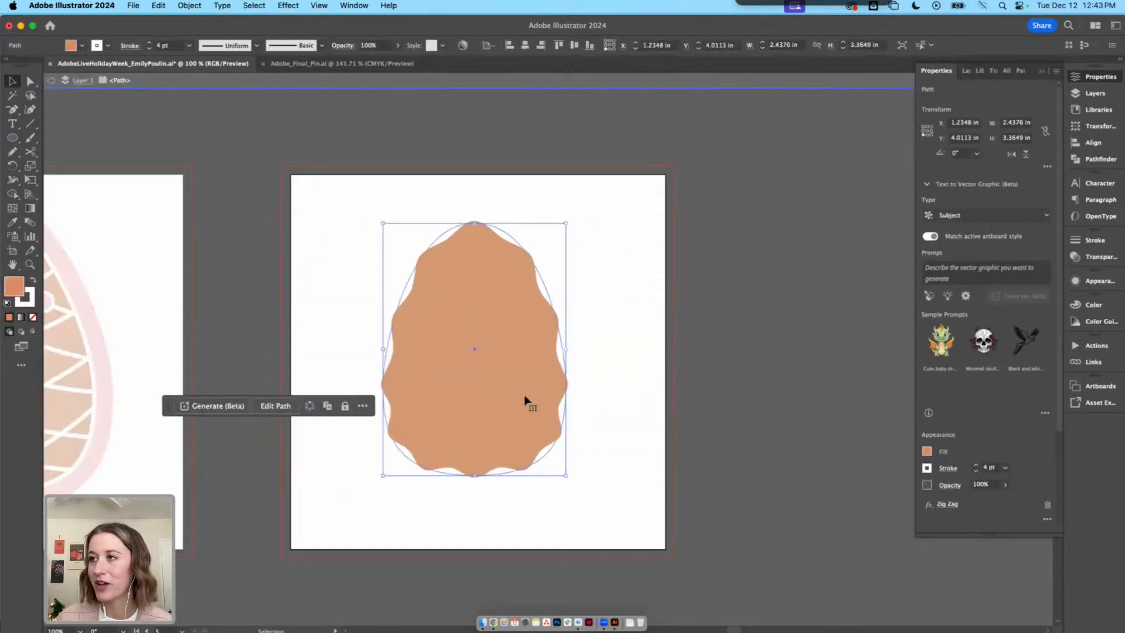
{"action": "left_click", "coordinate": [32, 332]}
{"action": "key", "text": "ctrl+v"}
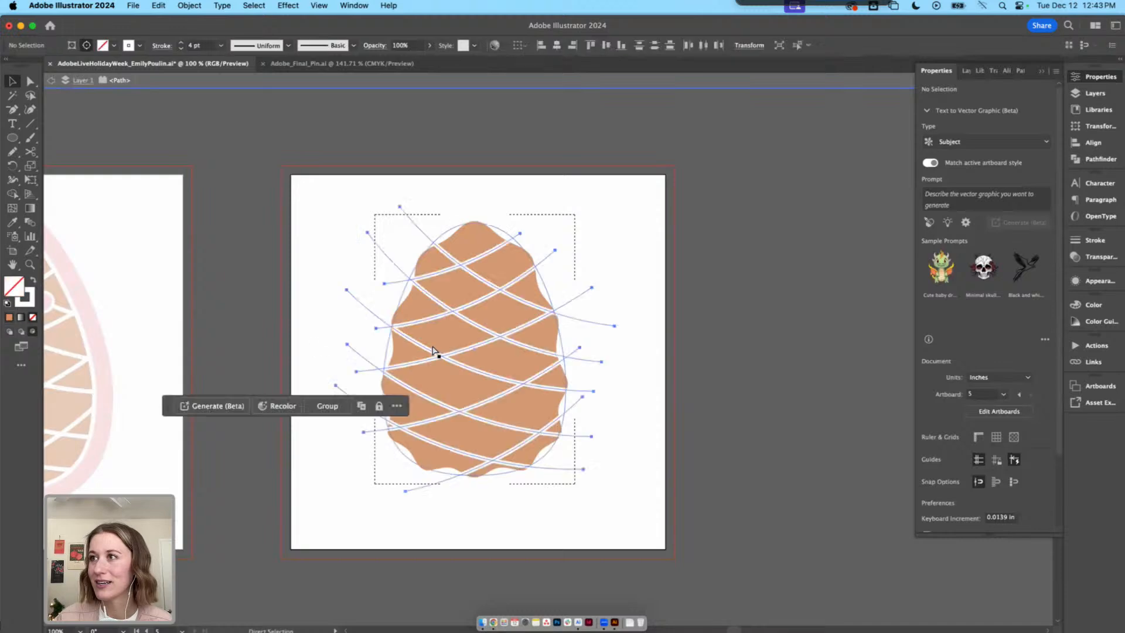
{"action": "double_click", "coordinate": [666, 348]}
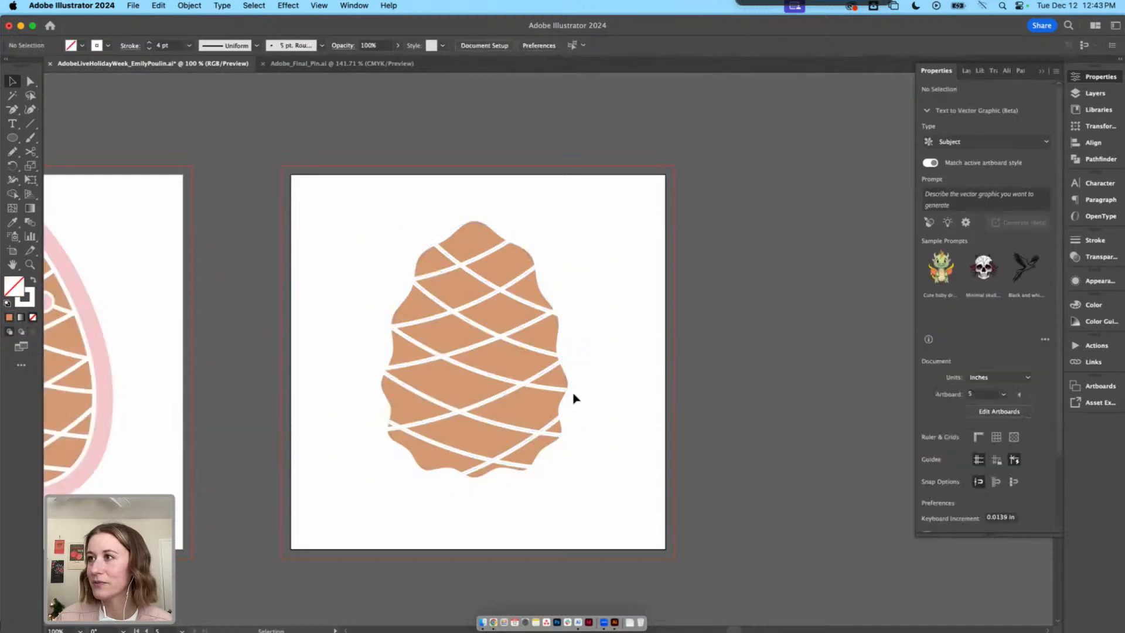
Reposition and rotate the lower rising icing lines inside the scalloped egg's clip group for more even spacing
{"action": "double_click", "coordinate": [534, 389]}
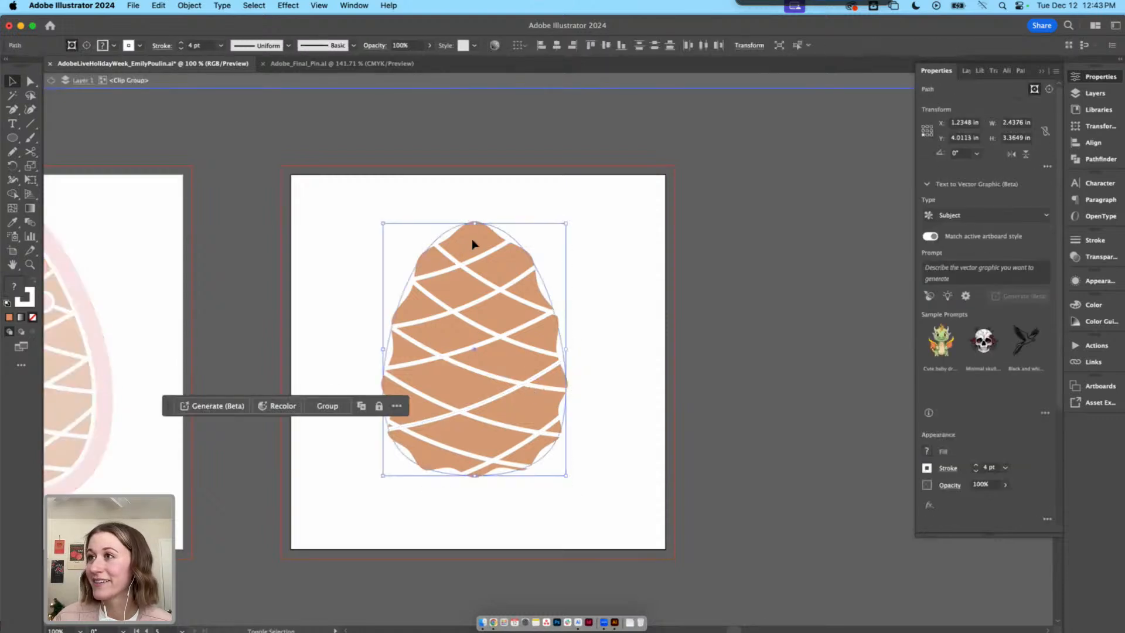
{"action": "double_click", "coordinate": [480, 469]}
{"action": "double_click", "coordinate": [431, 423]}
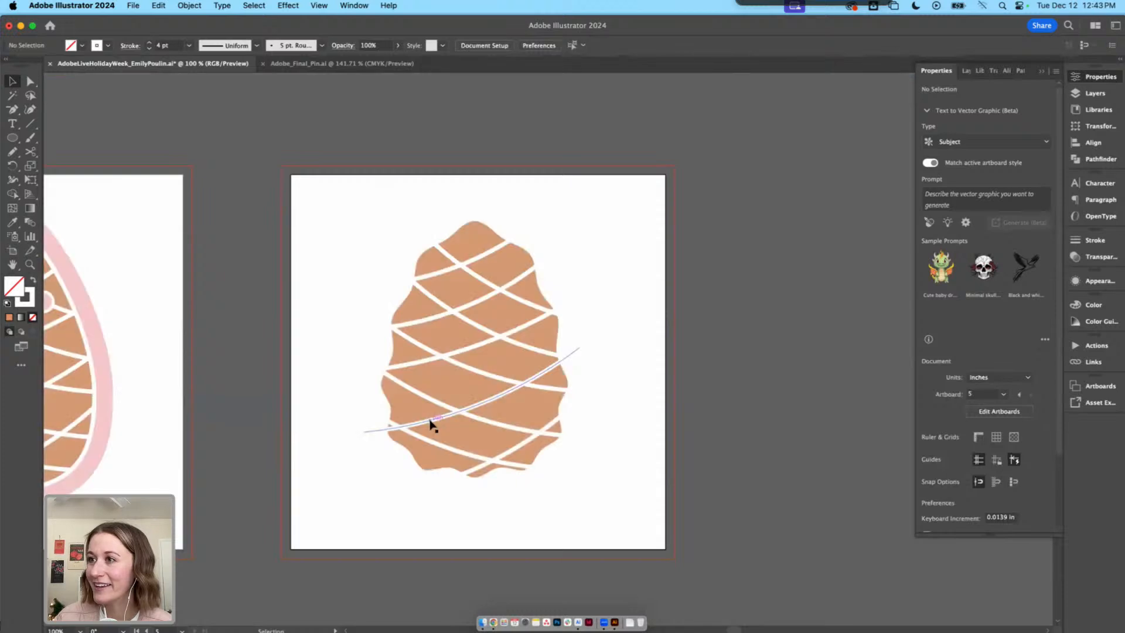
{"action": "left_click_drag", "start_coordinate": [498, 456], "coordinate": [497, 454]}
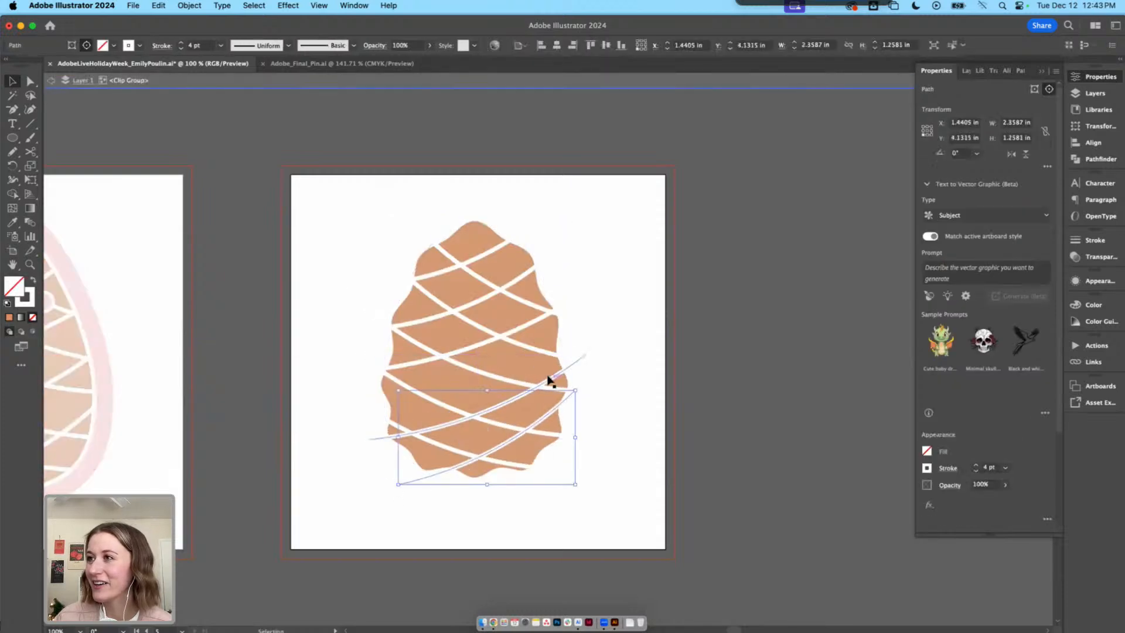
{"action": "left_click_drag", "start_coordinate": [592, 352], "coordinate": [575, 338]}
{"action": "left_click", "coordinate": [497, 334]}
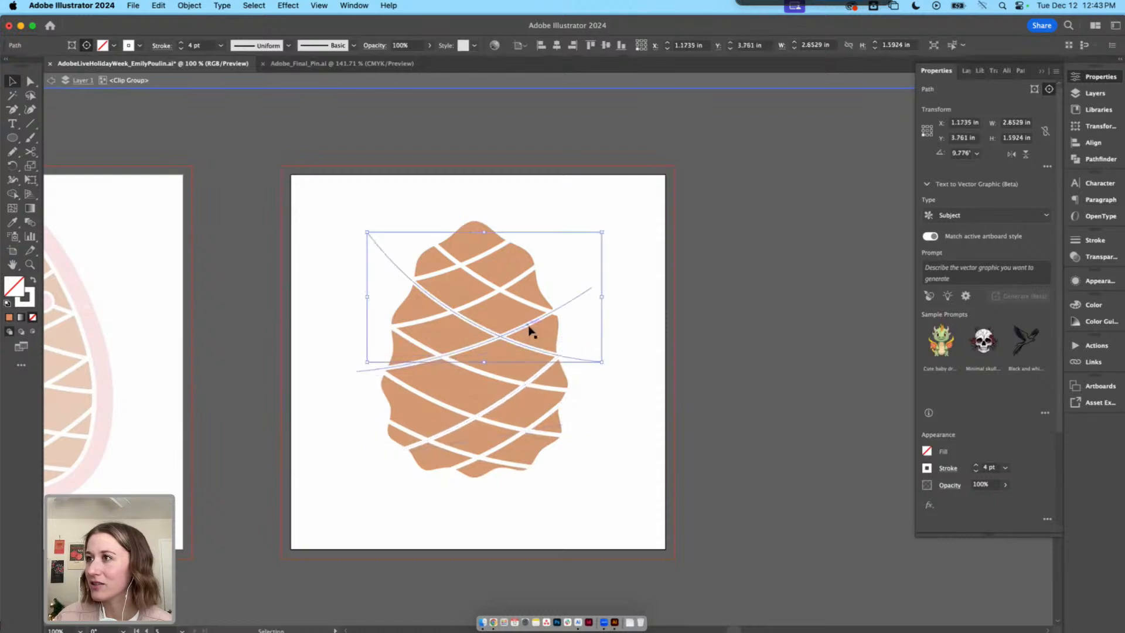
Move the rising icing lines in the cookie's middle and upper part downward to space them evenly
{"action": "left_click", "coordinate": [527, 326]}
{"action": "left_click_drag", "start_coordinate": [595, 284], "coordinate": [555, 299]}
{"action": "left_click_drag", "start_coordinate": [554, 301], "coordinate": [554, 331]}
{"action": "left_click_drag", "start_coordinate": [490, 289], "coordinate": [497, 322]}
{"action": "left_click_drag", "start_coordinate": [586, 296], "coordinate": [609, 333]}
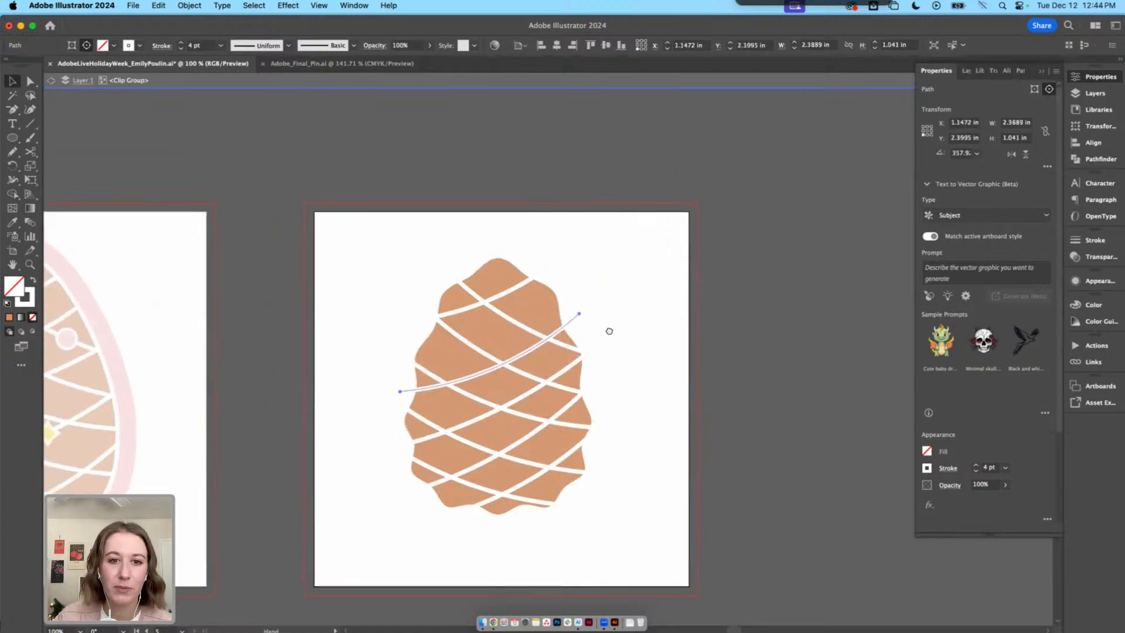
{"action": "left_click", "coordinate": [609, 324]}
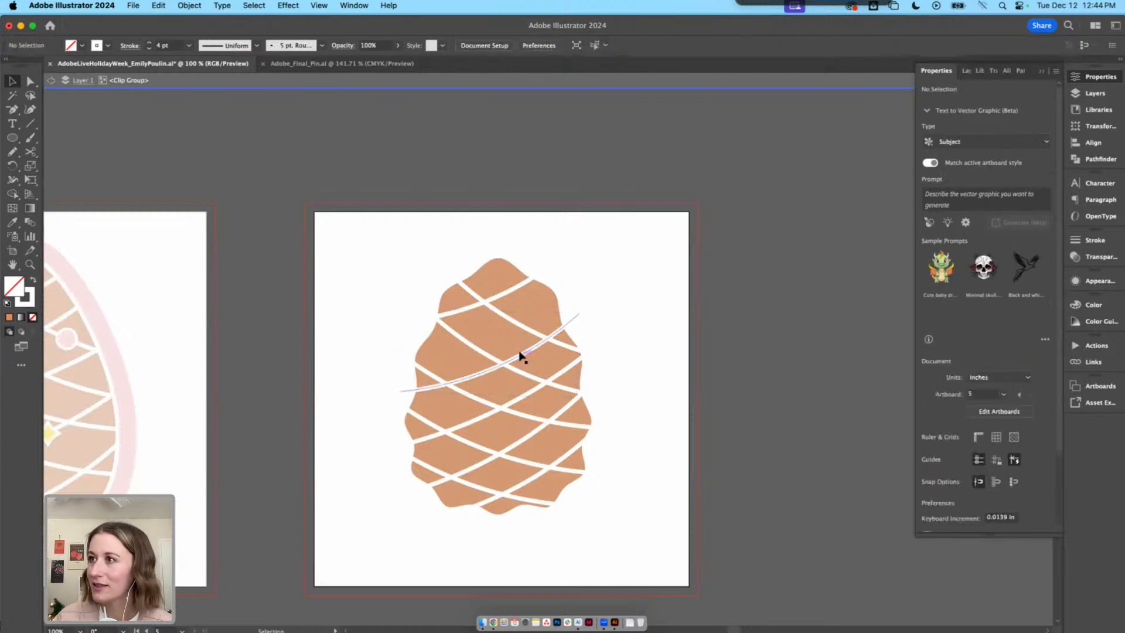
Duplicate the upper rising icing line into the gap above it, adjust the lines near the cookie's tip and leave isolation mode
{"action": "left_click_drag", "start_coordinate": [520, 357], "coordinate": [495, 319]}
{"action": "left_click_drag", "start_coordinate": [553, 277], "coordinate": [514, 283]}
{"action": "left_click", "coordinate": [521, 285]}
{"action": "left_click", "coordinate": [539, 315]}
{"action": "mouse_move", "coordinate": [578, 300]}
{"action": "left_mouse_down"}
{"action": "mouse_move", "coordinate": [580, 288]}
{"action": "mouse_move", "coordinate": [580, 301]}
{"action": "mouse_move", "coordinate": [532, 321]}
{"action": "mouse_move", "coordinate": [583, 293]}
{"action": "left_mouse_up"}
{"action": "key", "text": "super+z"}
{"action": "left_click", "coordinate": [544, 307]}
{"action": "left_click", "coordinate": [554, 313]}
{"action": "key", "text": "super+z"}
{"action": "left_click", "coordinate": [622, 311]}
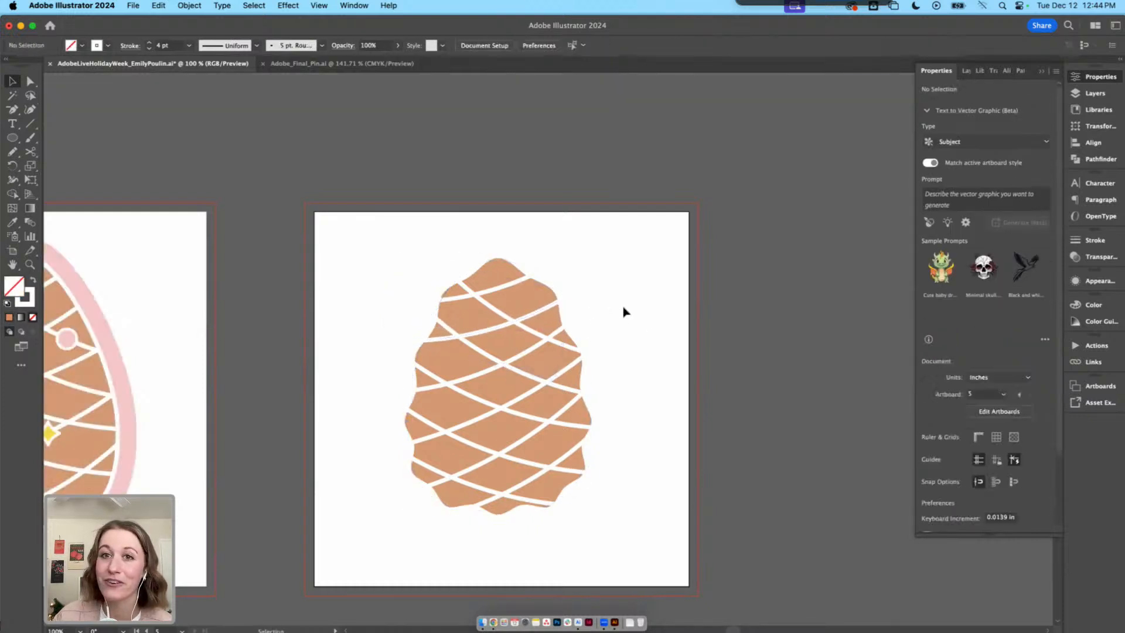
Examine the clip outline's Zig Zag effect in its appearance, toggling the effect's visibility off and on to compare the shapes
{"action": "left_click", "coordinate": [503, 264]}
{"action": "scroll", "coordinate": [444, 272], "scroll_direction": "left", "scroll_amount": 1}
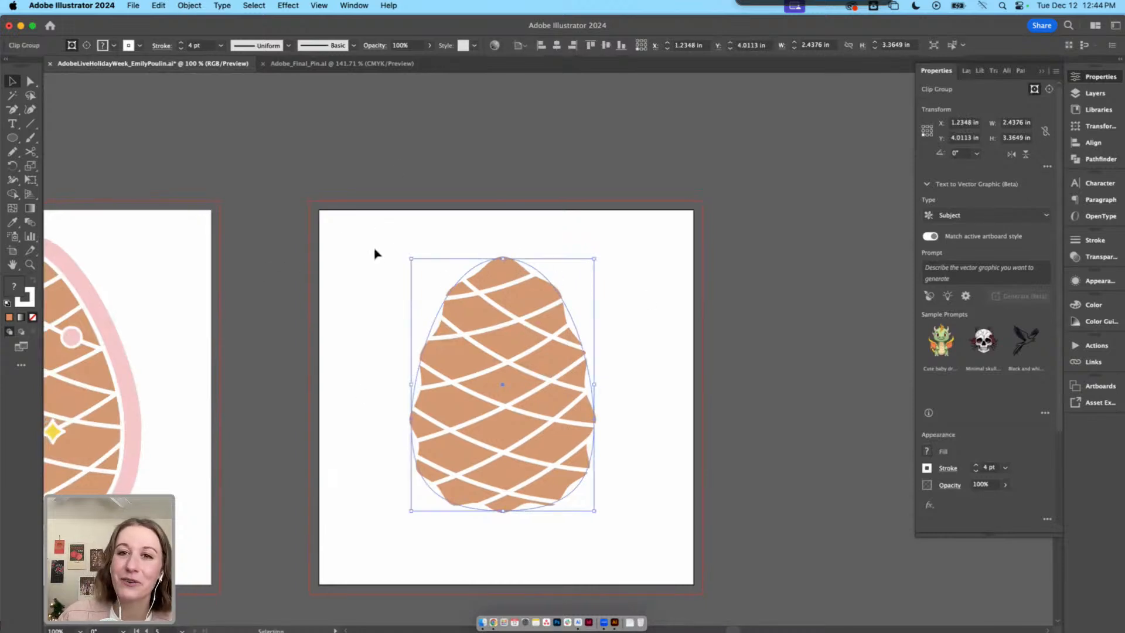
{"action": "key", "text": "super+equal"}
{"action": "key", "text": "super+equal"}
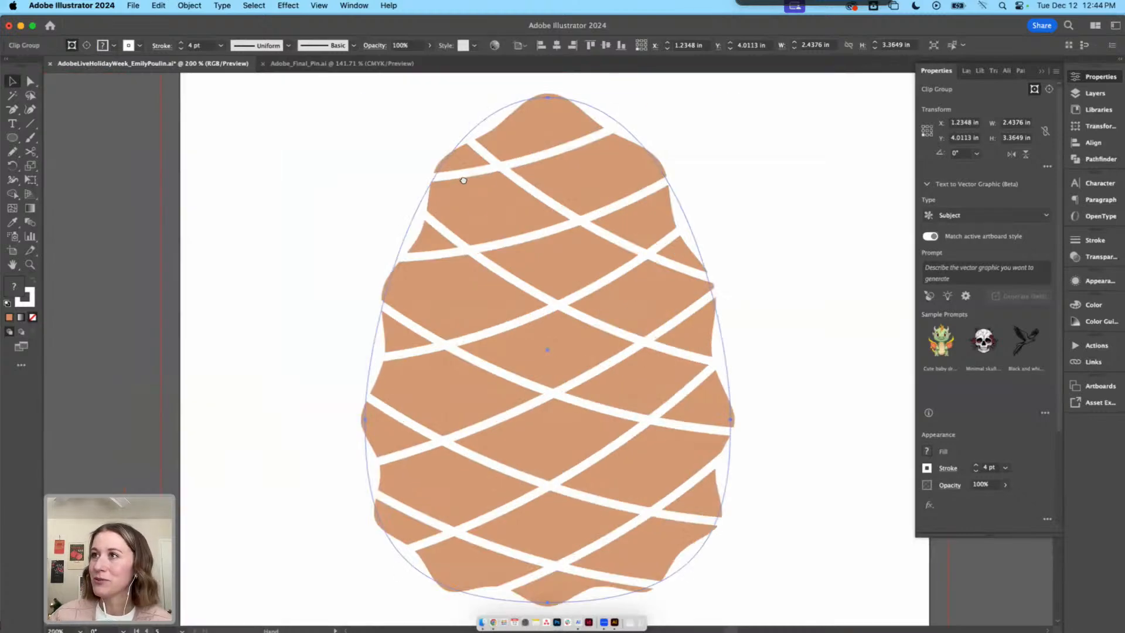
{"action": "left_click_drag", "start_coordinate": [463, 179], "coordinate": [441, 364]}
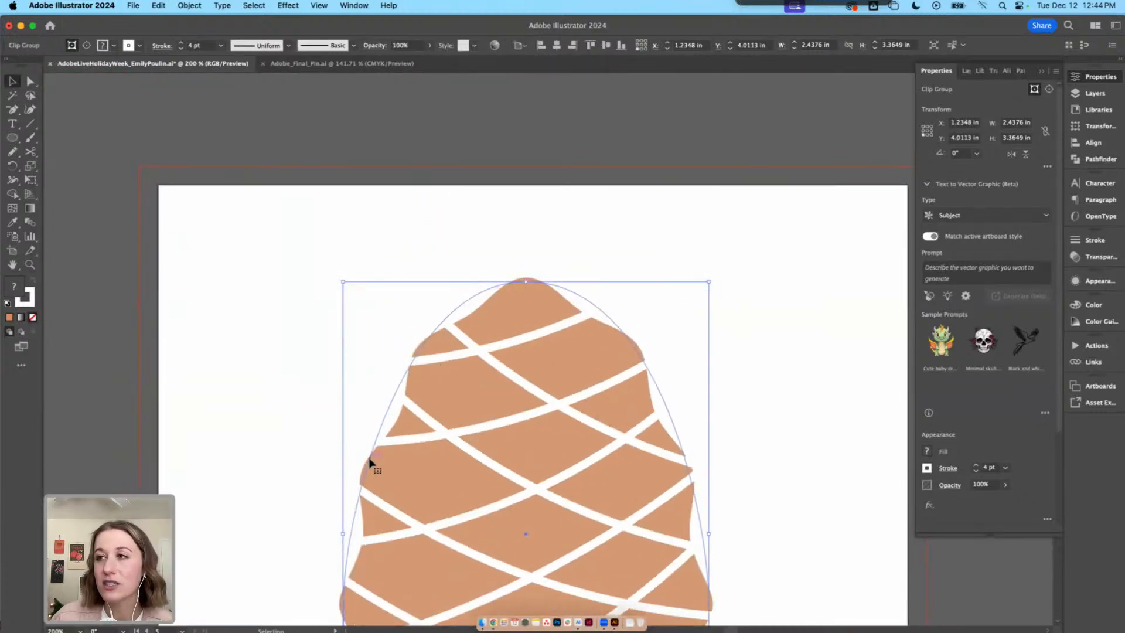
{"action": "left_click", "coordinate": [1100, 282]}
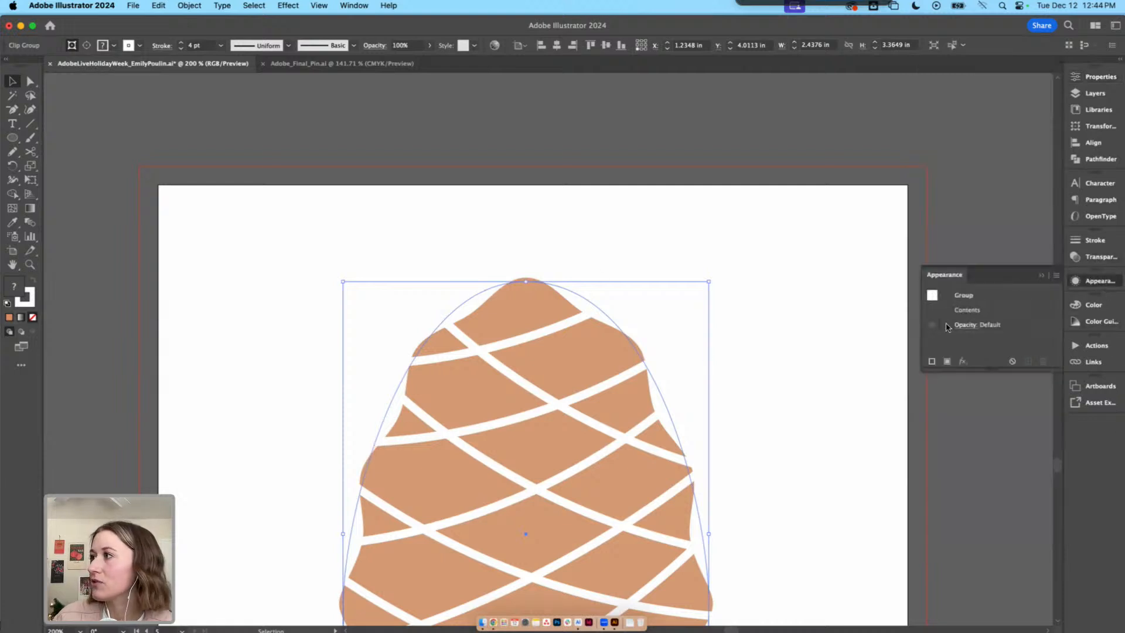
{"action": "left_click", "coordinate": [1109, 260]}
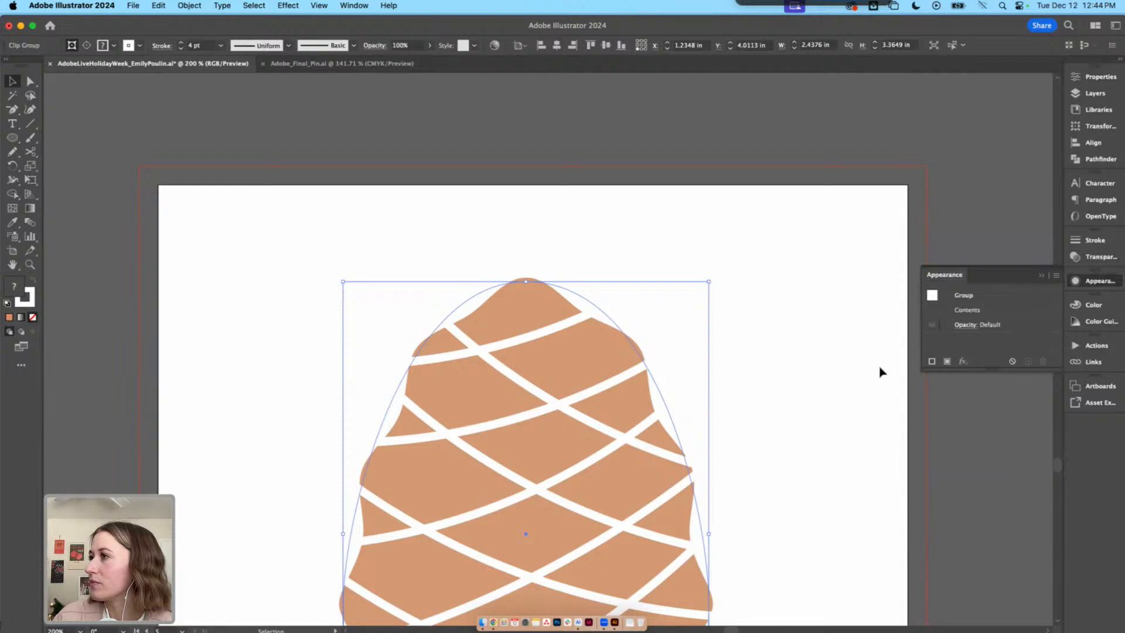
{"action": "double_click", "coordinate": [616, 328]}
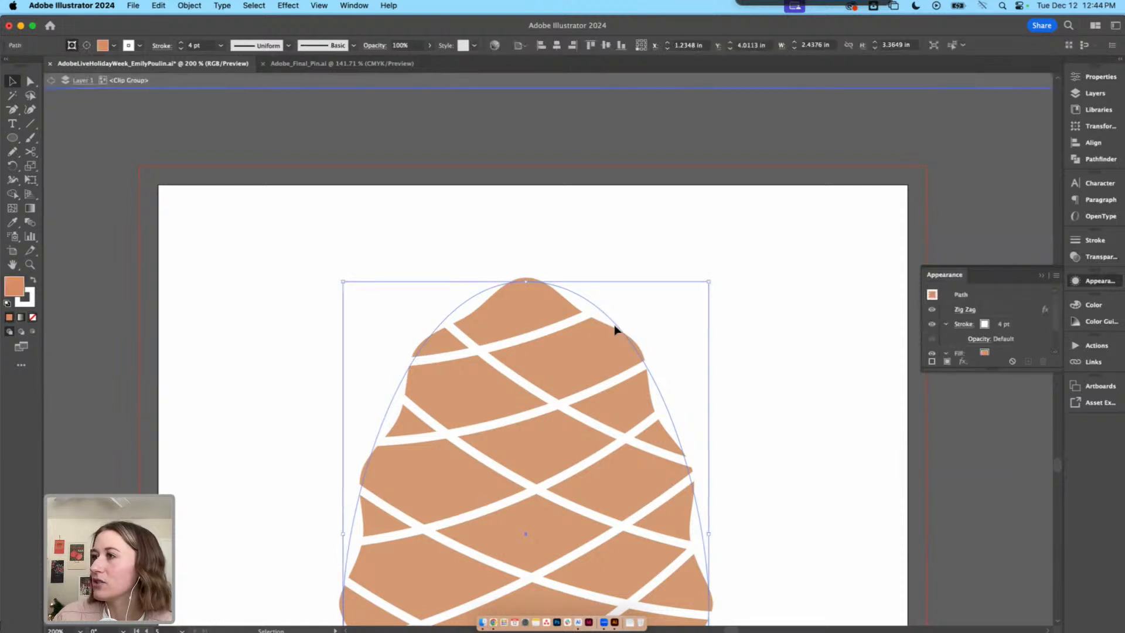
{"action": "left_click", "coordinate": [932, 310]}
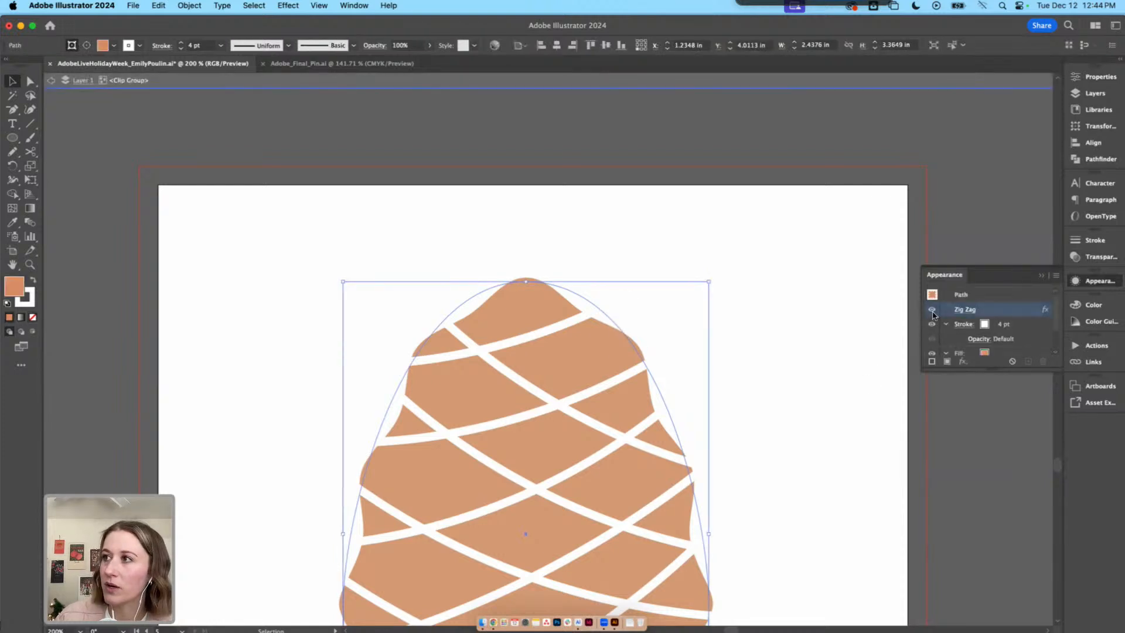
{"action": "left_click", "coordinate": [932, 311]}
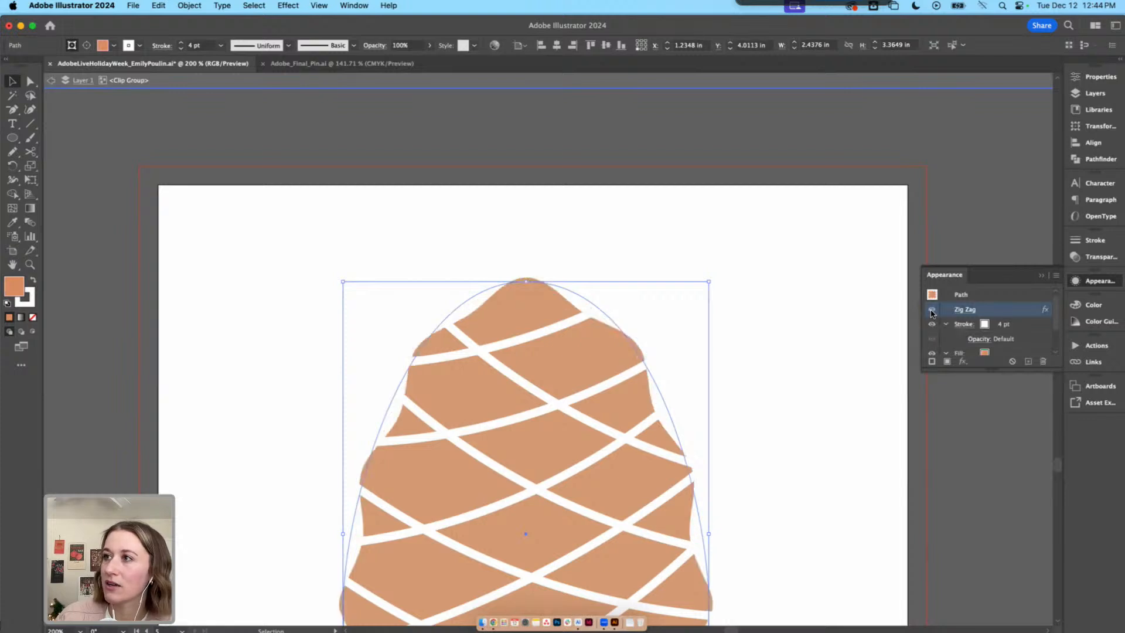
{"action": "left_click", "coordinate": [932, 311]}
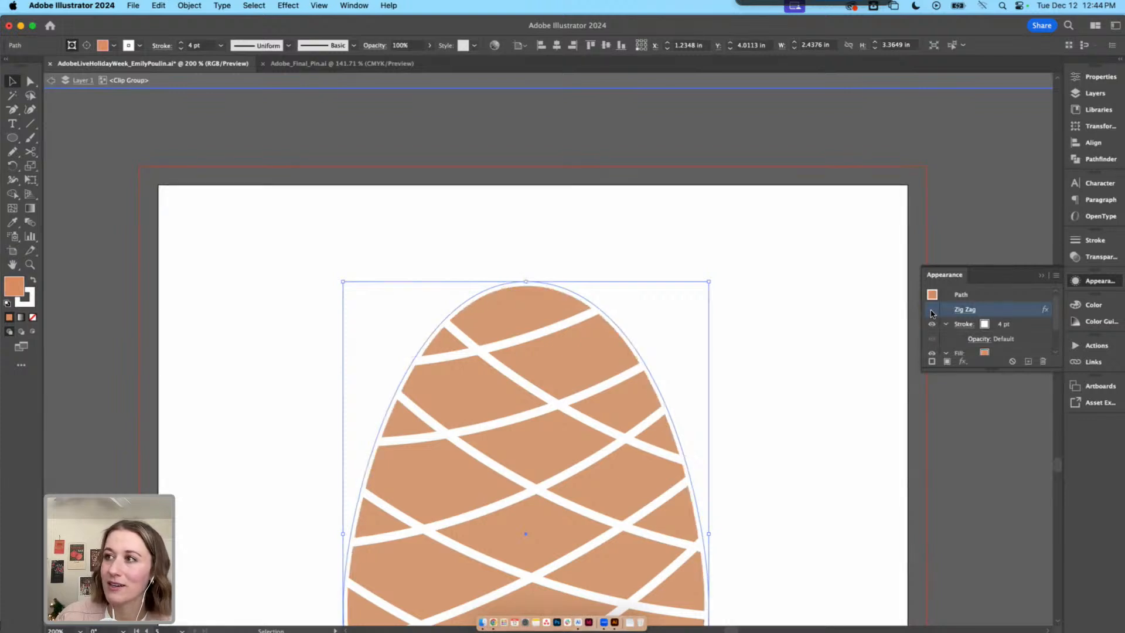
{"action": "left_click", "coordinate": [931, 311]}
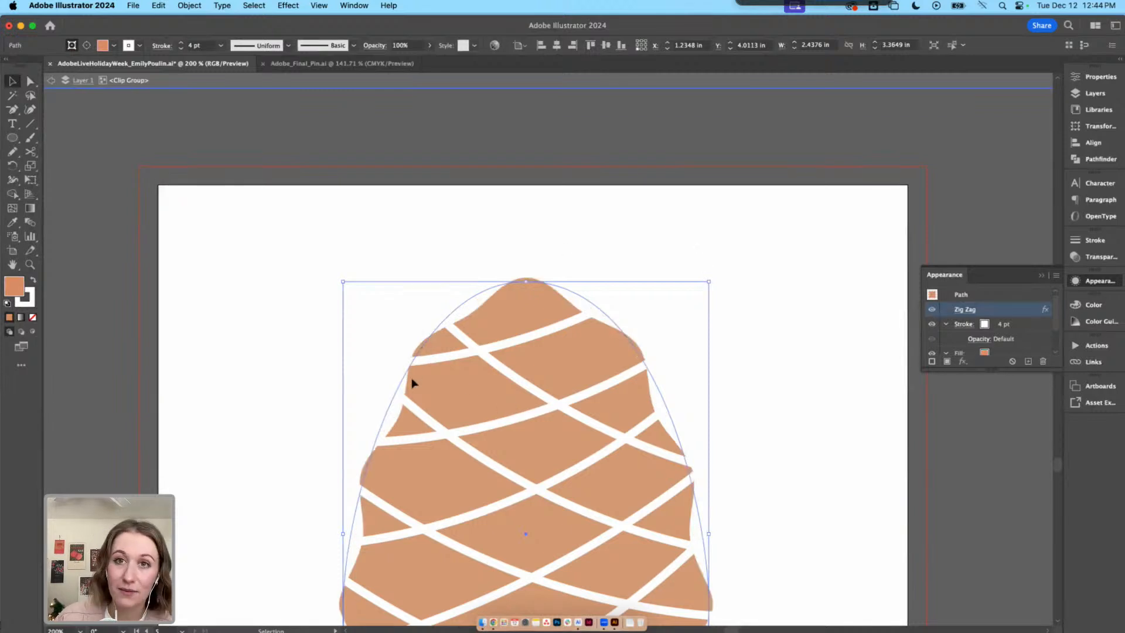
Expand the appearance of the Zig Zag clip outline into an editable scalloped path
{"action": "left_click", "coordinate": [187, 8]}
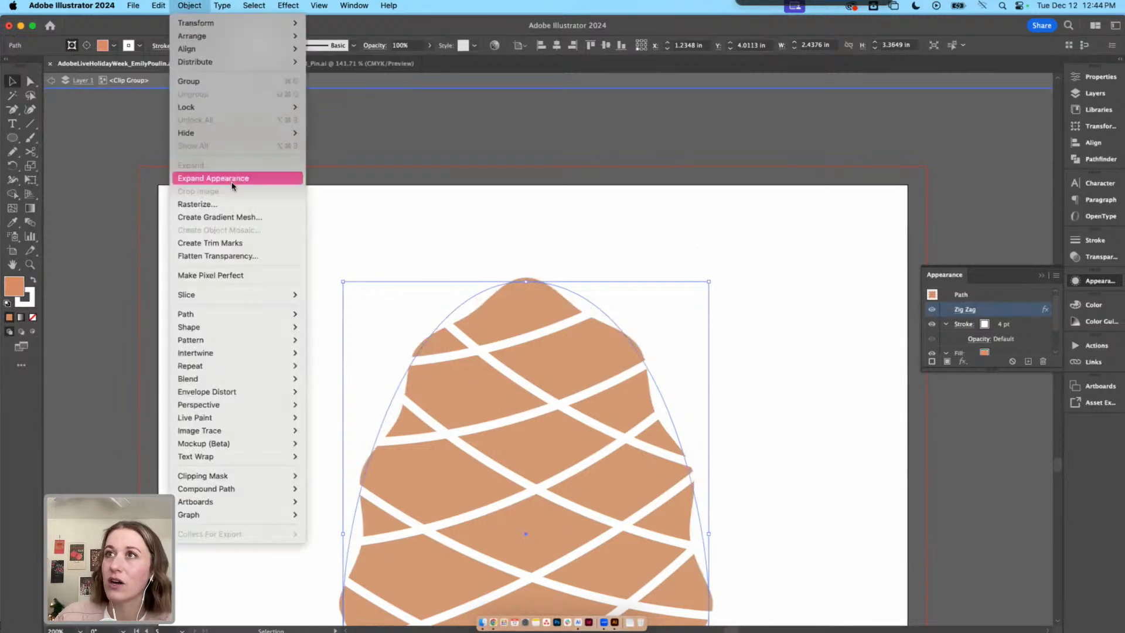
{"action": "left_click", "coordinate": [235, 182]}
{"action": "left_click", "coordinate": [629, 243]}
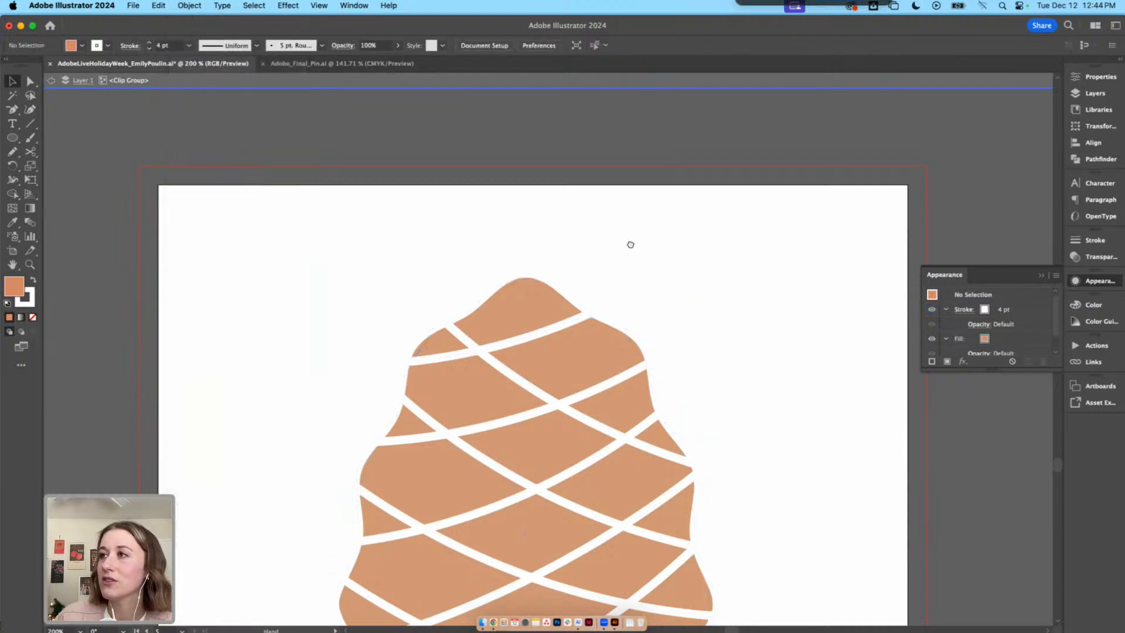
Try offsetting the scalloped clip outline outward with Offset Path inside the clip group
{"action": "scroll", "coordinate": [629, 243], "scroll_direction": "right", "scroll_amount": 2}
{"action": "scroll", "coordinate": [629, 243], "scroll_direction": "down", "scroll_amount": 1}
{"action": "left_click", "coordinate": [481, 239]}
{"action": "left_click", "coordinate": [194, 7]}
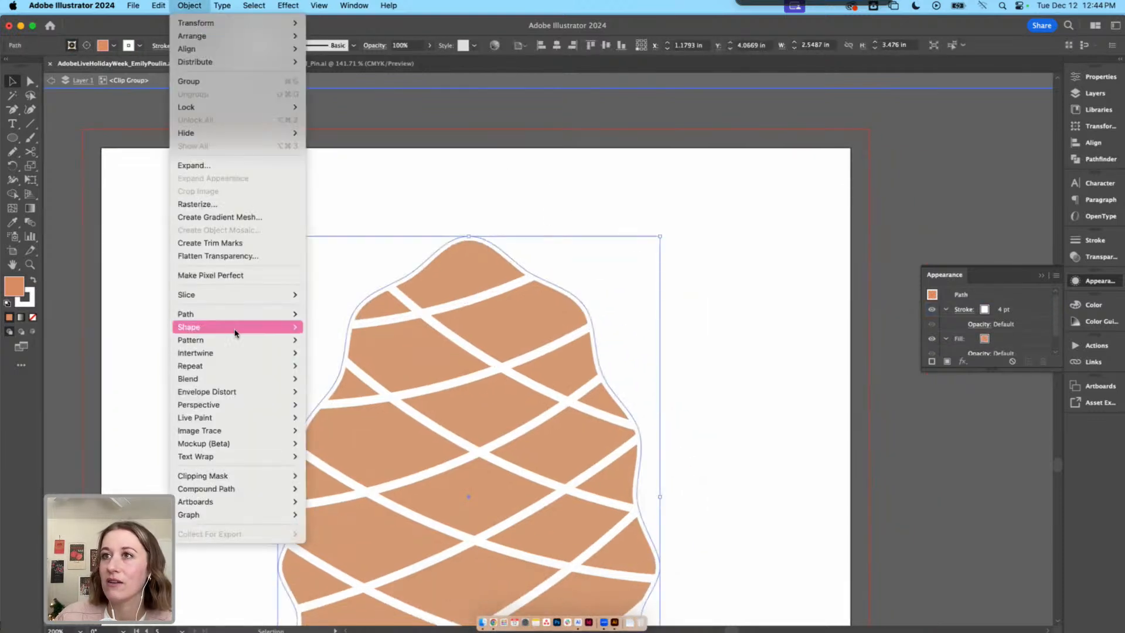
{"action": "mouse_move", "coordinate": [226, 314]}
{"action": "left_click", "coordinate": [338, 359]}
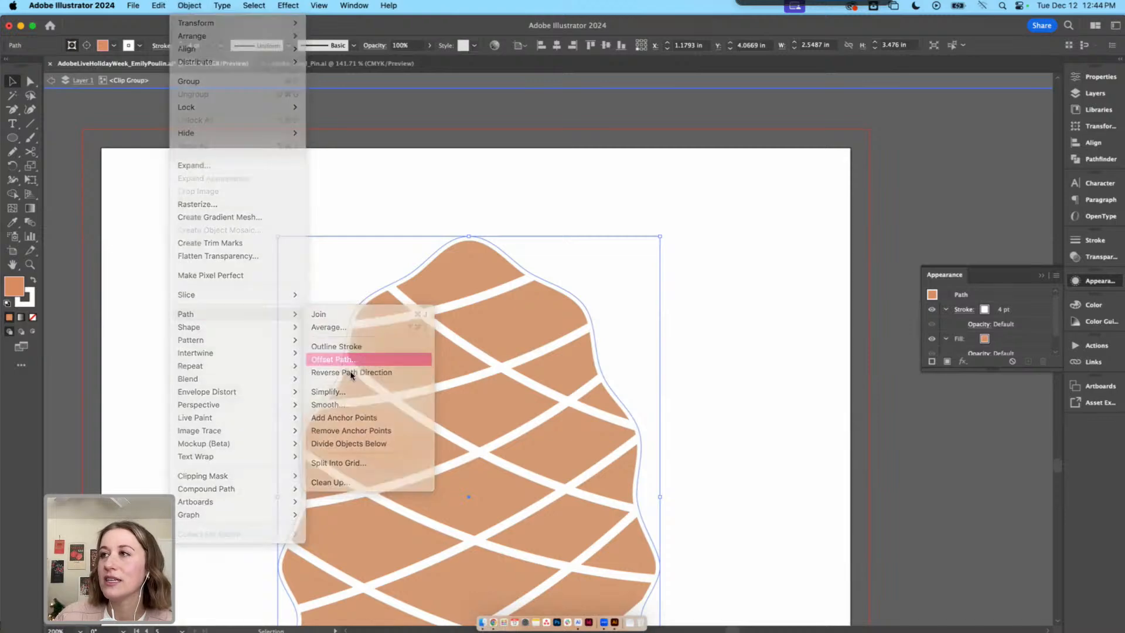
{"action": "left_click", "coordinate": [631, 333]}
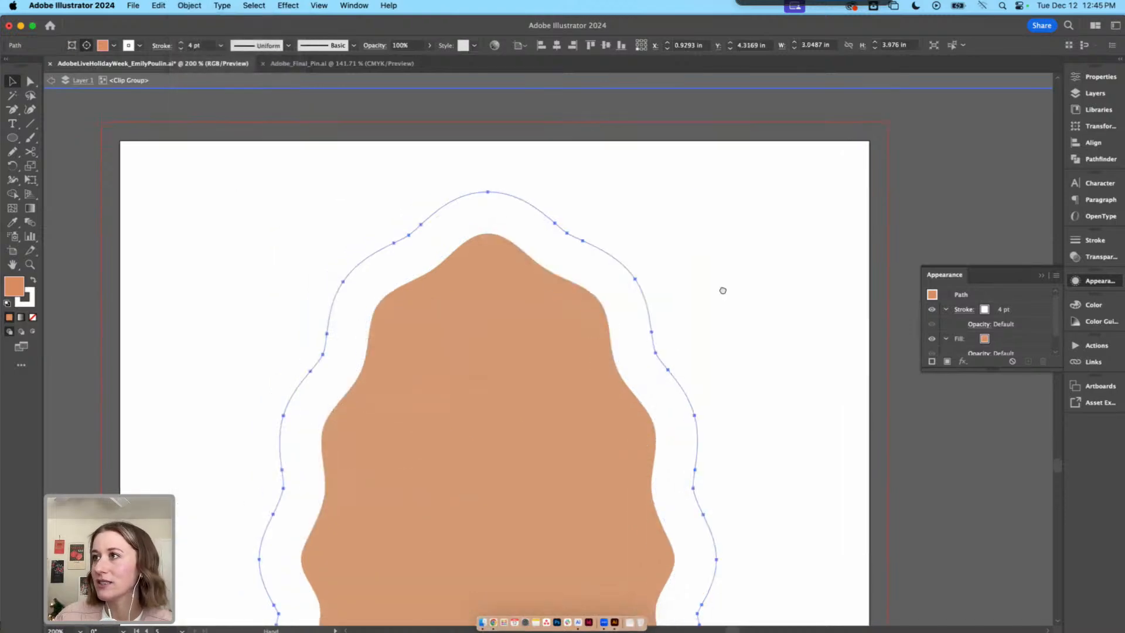
Try filling the offset outline with the neighbouring cookie's pink border colour, undo the fill and offset, and leave isolation mode
{"action": "scroll", "coordinate": [721, 292], "scroll_direction": "left", "scroll_amount": 10}
{"action": "key", "text": "i"}
{"action": "left_click", "coordinate": [315, 261]}
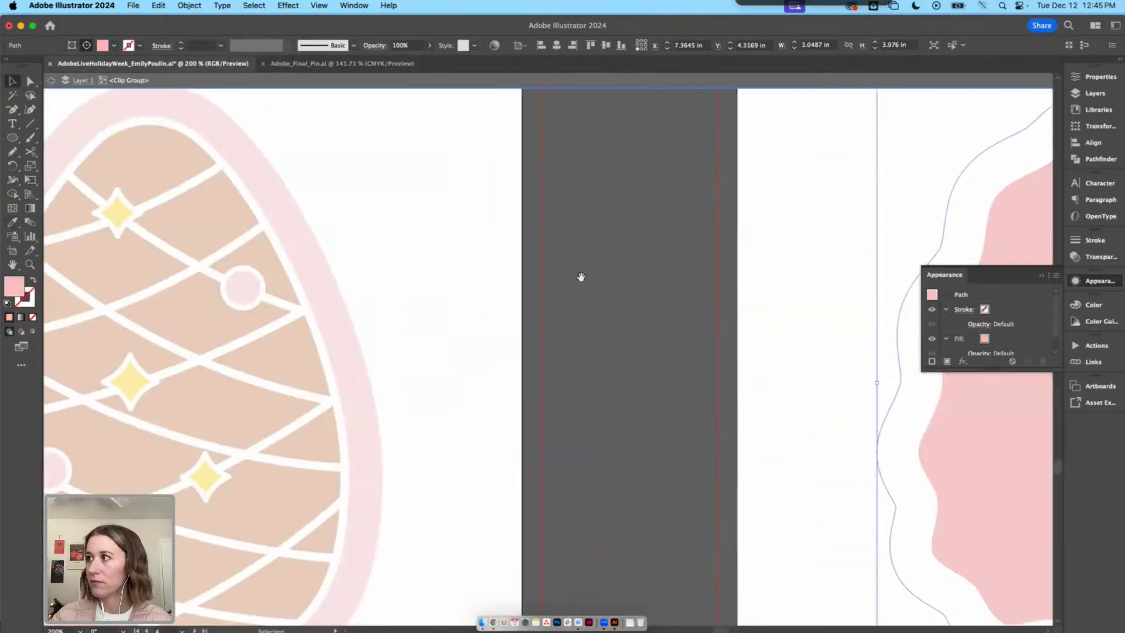
{"action": "scroll", "coordinate": [586, 275], "scroll_direction": "right", "scroll_amount": 10}
{"action": "key", "text": "a"}
{"action": "key", "text": "super+z"}
{"action": "key", "text": "super+z"}
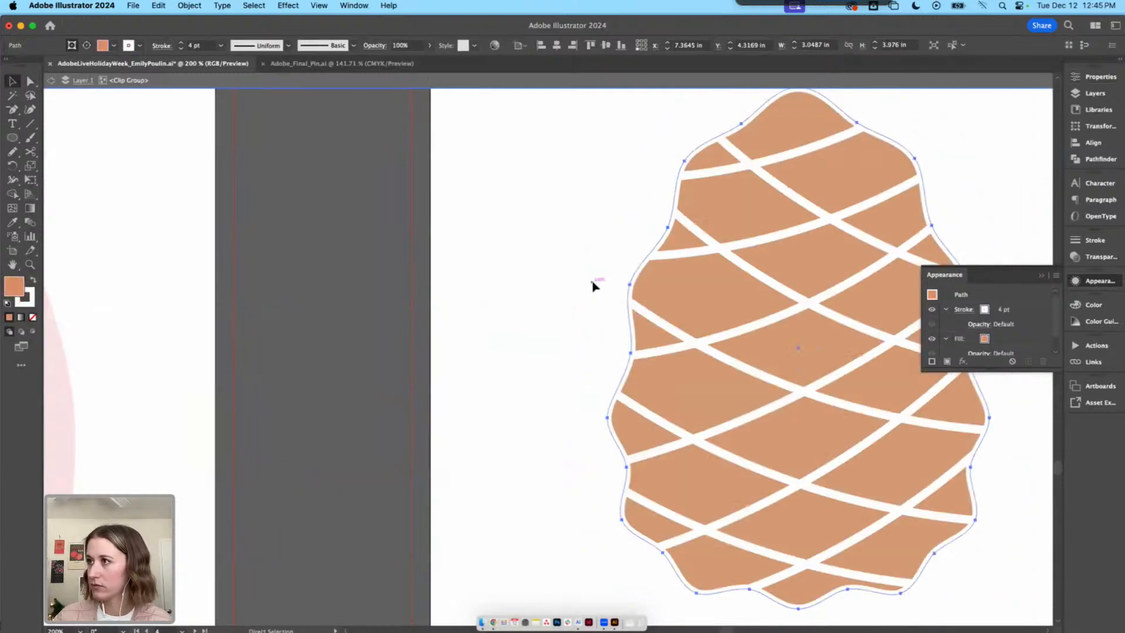
{"action": "key", "text": "v"}
{"action": "double_click", "coordinate": [601, 274]}
Copy the scalloped cookie's clip group, try pasting the copy and undo the paste
{"action": "left_click", "coordinate": [655, 290]}
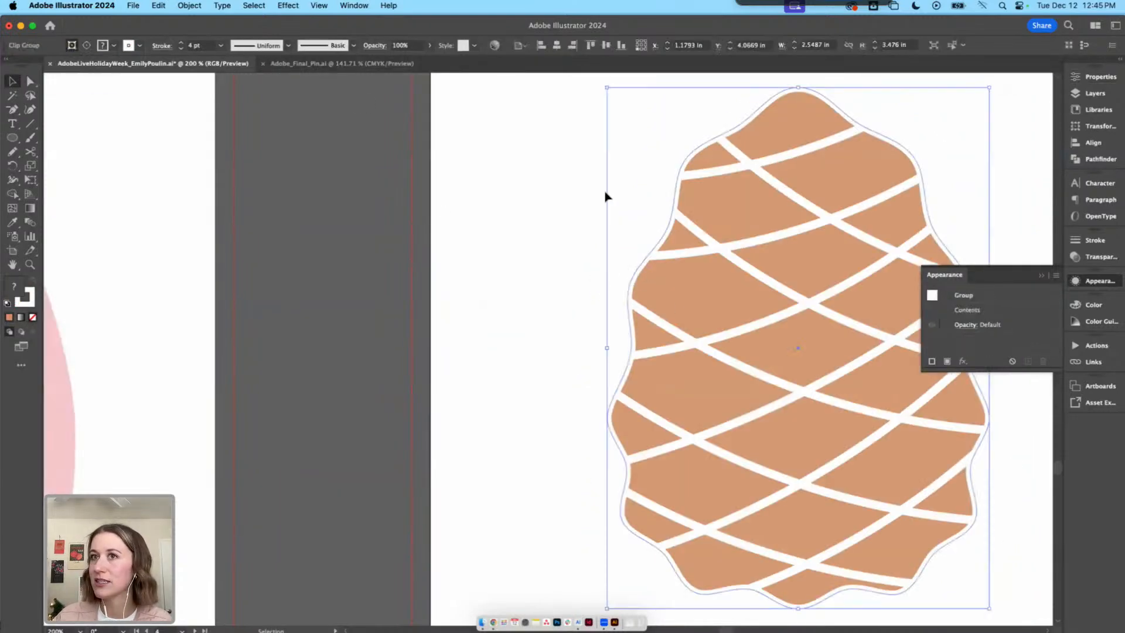
{"action": "left_click", "coordinate": [674, 195]}
{"action": "key", "text": "super+c"}
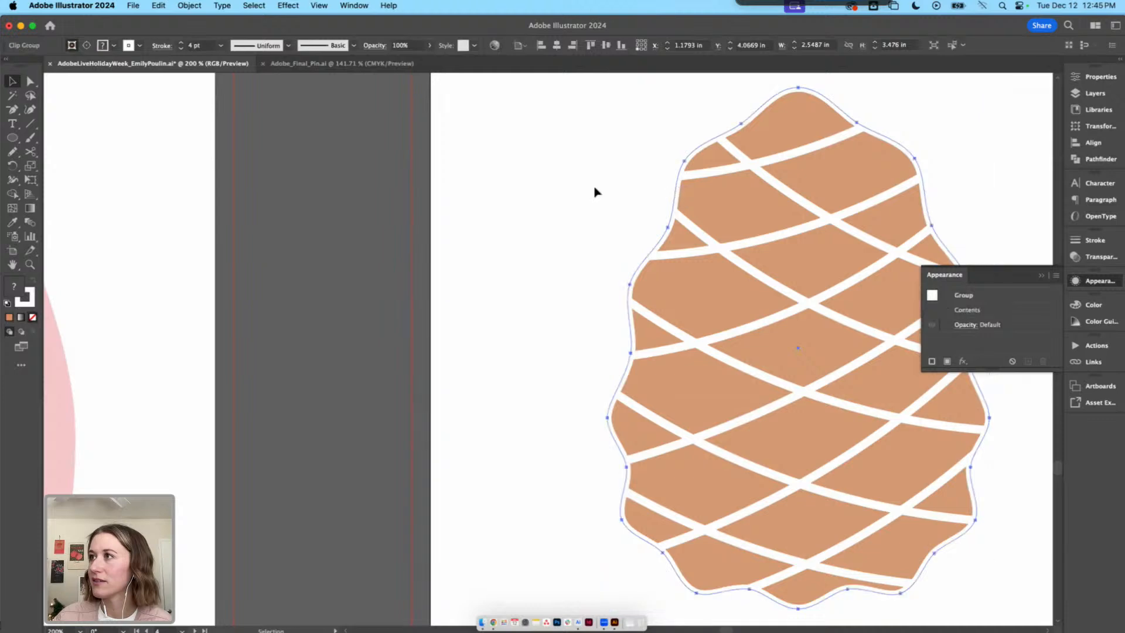
{"action": "key", "text": "super+v"}
{"action": "key", "text": "super+z"}
Try offsetting the scalloped cookie's whole clip group by 0.25 in with Offset Path and undo the result
{"action": "left_click", "coordinate": [685, 167]}
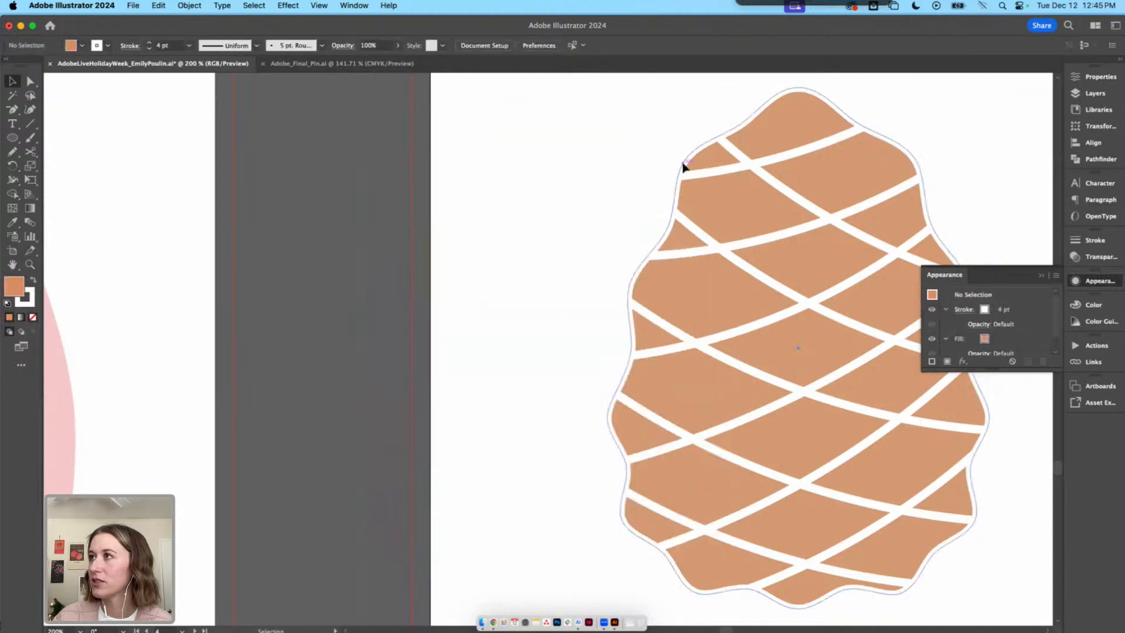
{"action": "left_click", "coordinate": [190, 6]}
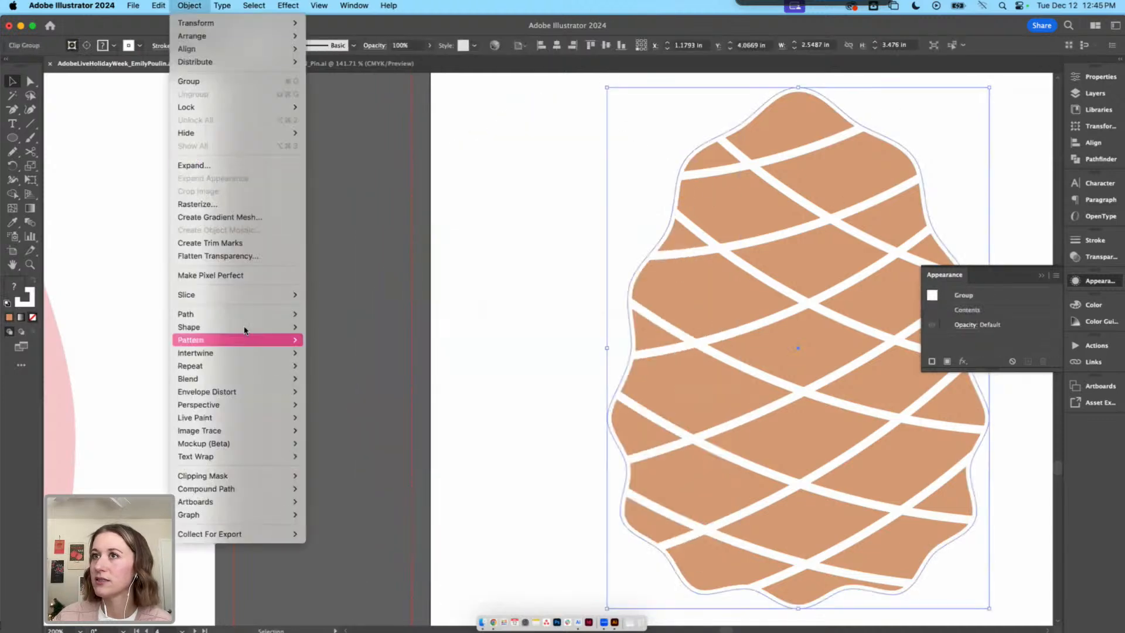
{"action": "mouse_move", "coordinate": [239, 317]}
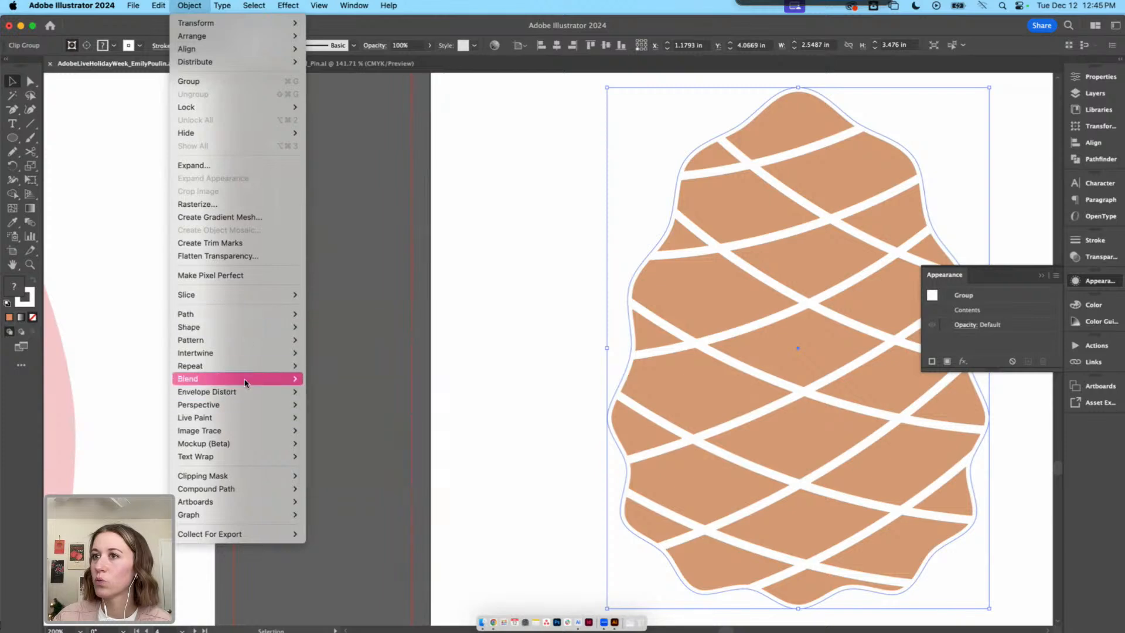
{"action": "left_click", "coordinate": [332, 360]}
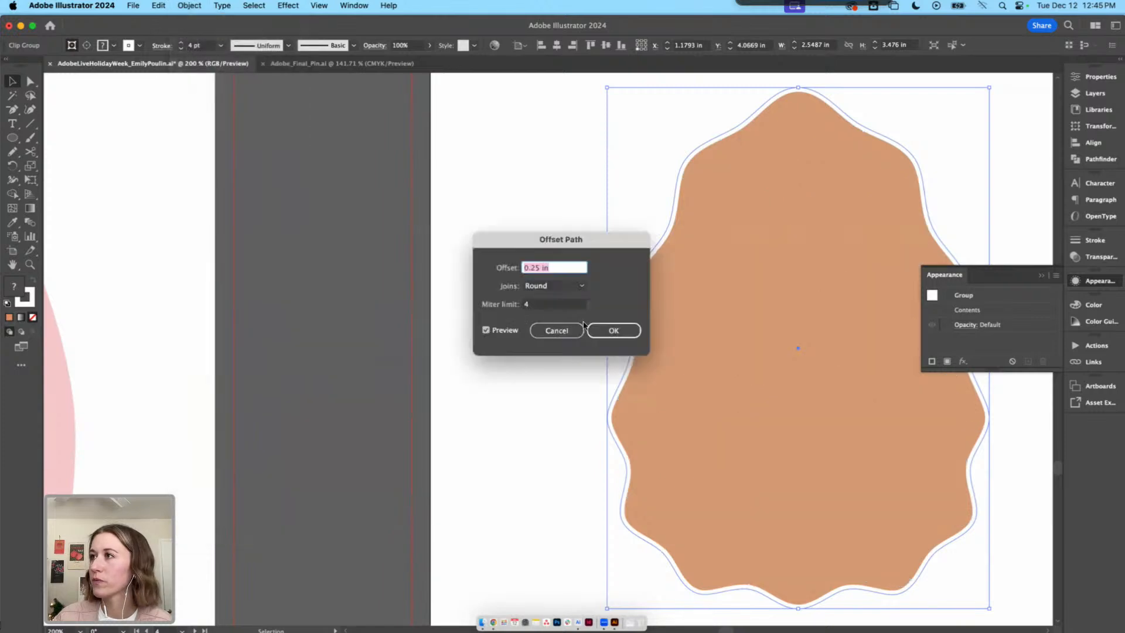
{"action": "left_click", "coordinate": [610, 329]}
{"action": "left_click", "coordinate": [448, 265]}
{"action": "key", "text": "super+z"}
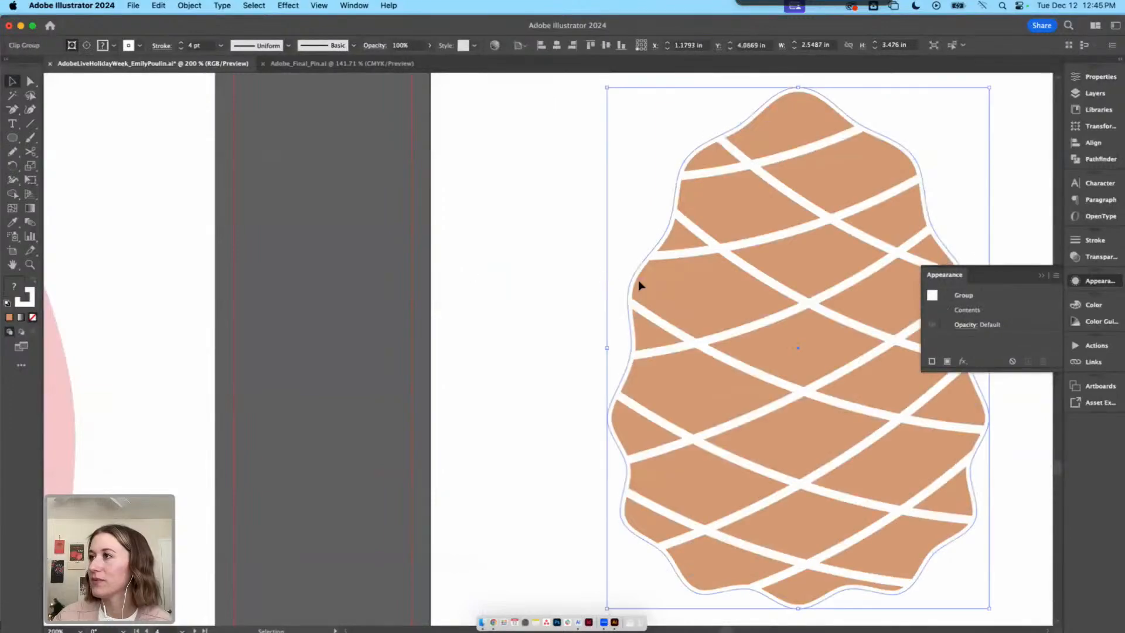
Copy the scalloped clip outline out of its clip group and paste a duplicate beside the cookie
{"action": "double_click", "coordinate": [637, 277]}
{"action": "left_click", "coordinate": [632, 279]}
{"action": "key", "text": "super+c"}
{"action": "double_click", "coordinate": [526, 275]}
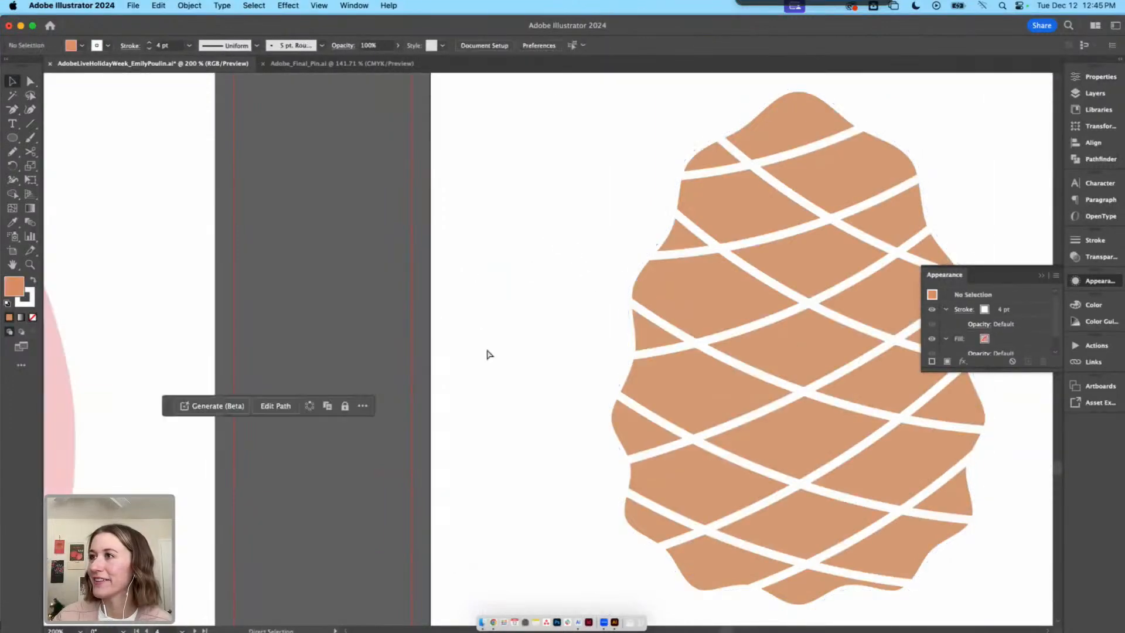
{"action": "key", "text": "super+v"}
{"action": "left_click_drag", "start_coordinate": [589, 342], "coordinate": [513, 343]}
Offset the pasted scalloped outline by 0.25 in with round joins and fill the offset with the neighbouring cookie's border pink
{"action": "left_click", "coordinate": [189, 6]}
{"action": "mouse_move", "coordinate": [194, 312]}
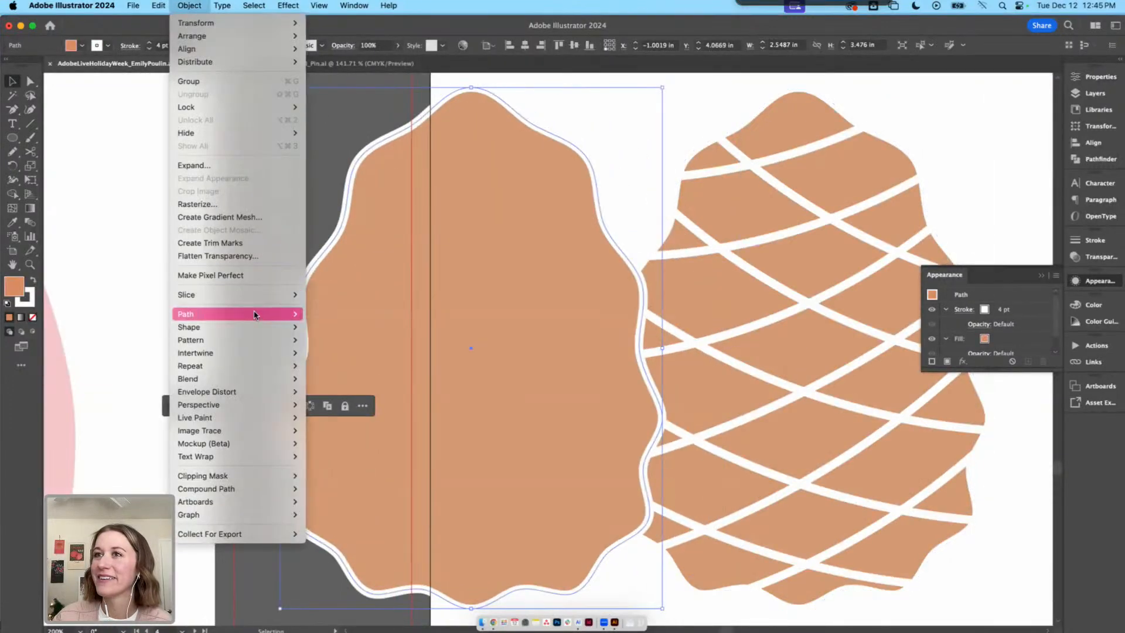
{"action": "left_click", "coordinate": [332, 360]}
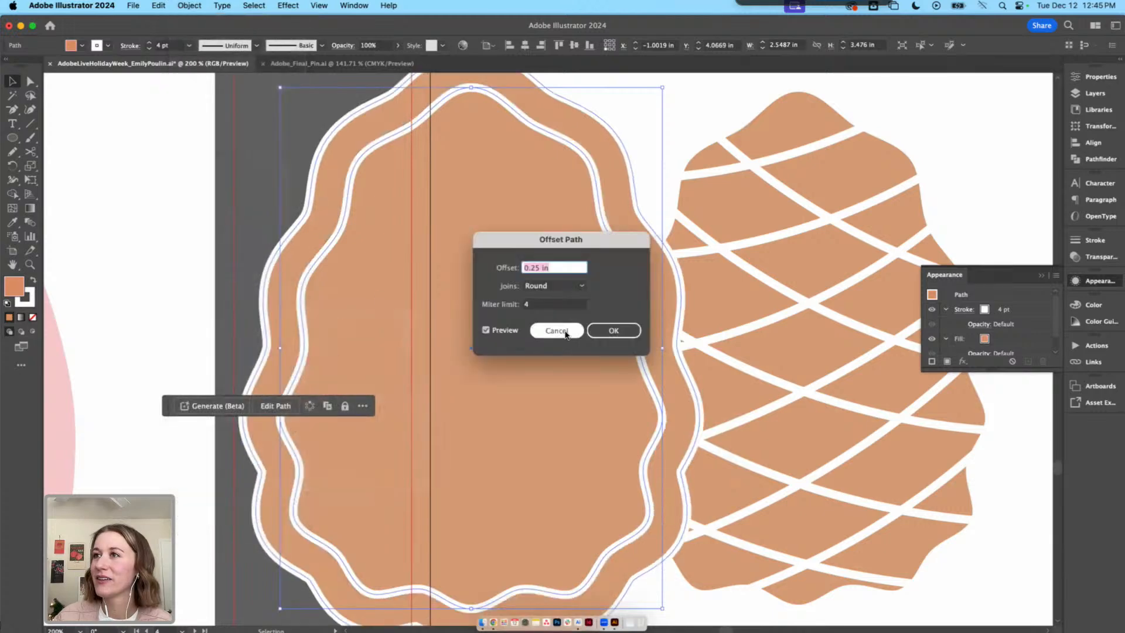
{"action": "left_click", "coordinate": [614, 330]}
{"action": "key", "text": "i"}
{"action": "left_click", "coordinate": [73, 376]}
{"action": "left_click", "coordinate": [75, 372]}
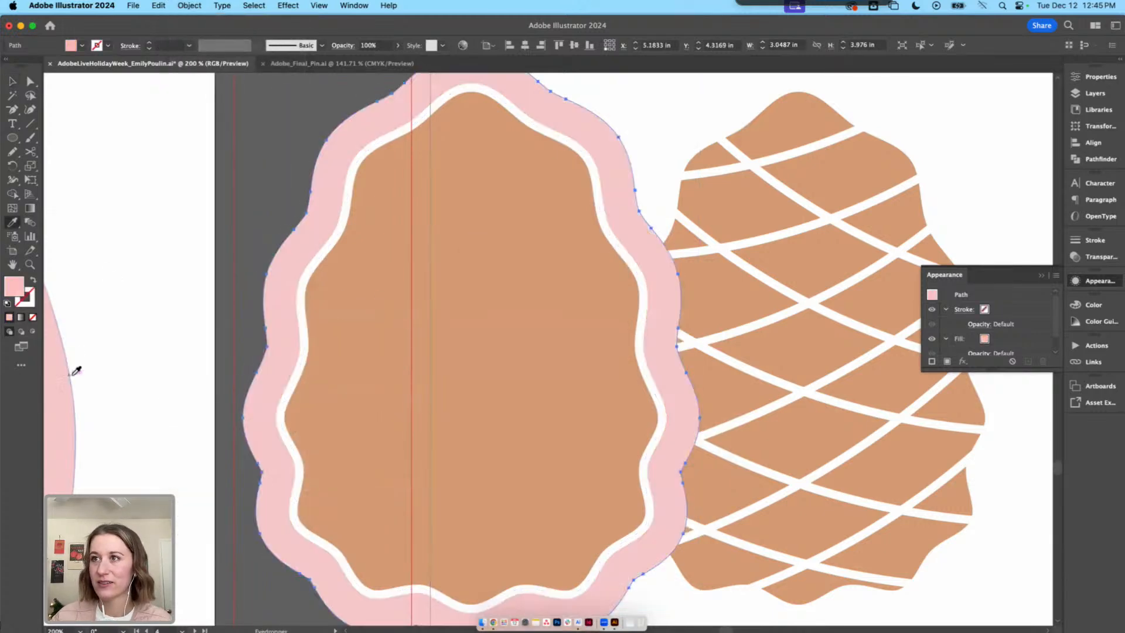
Delete the brown scalloped copy inside the pink offset shape
{"action": "key", "text": "v"}
{"action": "left_click", "coordinate": [359, 354]}
{"action": "key", "text": "Delete"}
Move the pink offset shape over the scalloped cookie and send it to the back
{"action": "left_click_drag", "start_coordinate": [440, 348], "coordinate": [411, 343]}
{"action": "left_click", "coordinate": [725, 343]}
{"action": "left_click_drag", "start_coordinate": [525, 336], "coordinate": [488, 316]}
{"action": "key", "text": "space"}
{"action": "left_click_drag", "start_coordinate": [489, 316], "coordinate": [577, 310]}
{"action": "right_click", "coordinate": [564, 323]}
{"action": "mouse_move", "coordinate": [604, 551]}
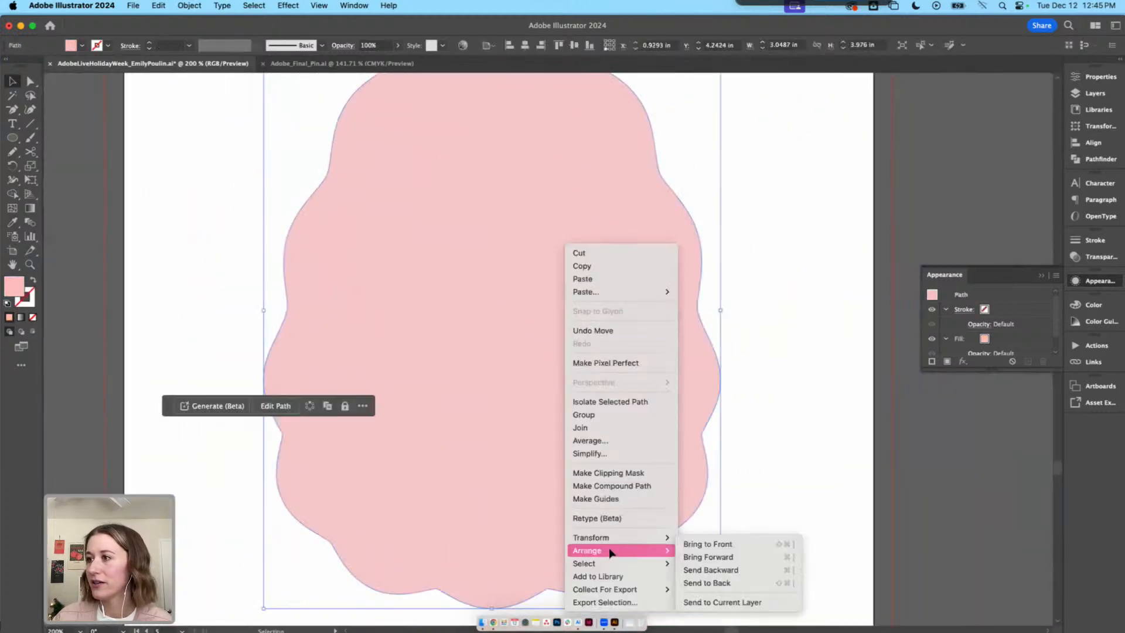
{"action": "left_click", "coordinate": [709, 587]}
{"action": "left_click", "coordinate": [754, 529]}
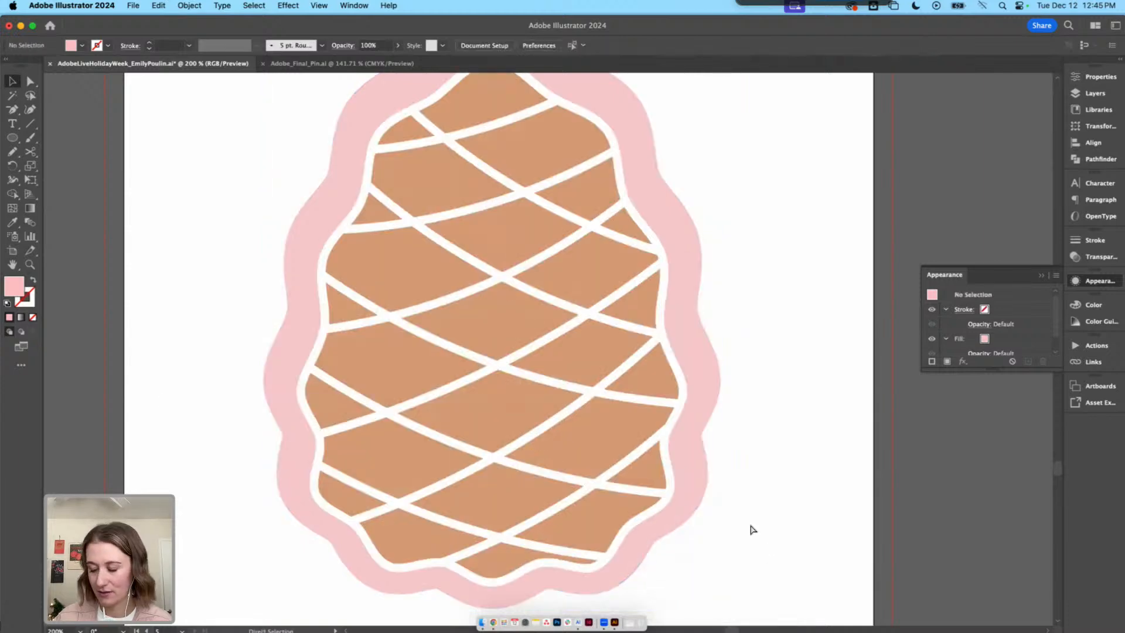
Centre the lined cookie and its pink border on each other horizontally and vertically, and group them
{"action": "key", "text": "super+minus"}
{"action": "key", "text": "super+a"}
{"action": "left_click", "coordinate": [539, 49]}
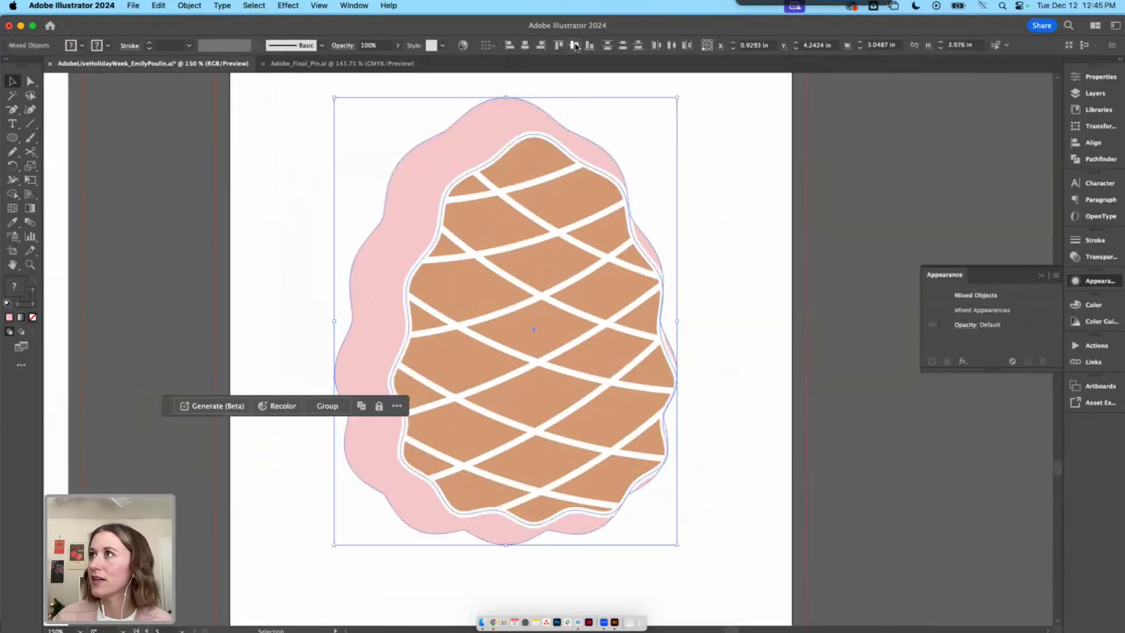
{"action": "left_click", "coordinate": [653, 226]}
{"action": "mouse_move", "coordinate": [580, 249]}
{"action": "left_mouse_down"}
{"action": "mouse_move", "coordinate": [559, 249]}
{"action": "mouse_move", "coordinate": [609, 253]}
{"action": "mouse_move", "coordinate": [583, 253]}
{"action": "left_mouse_up"}
{"action": "key", "text": "super+z"}
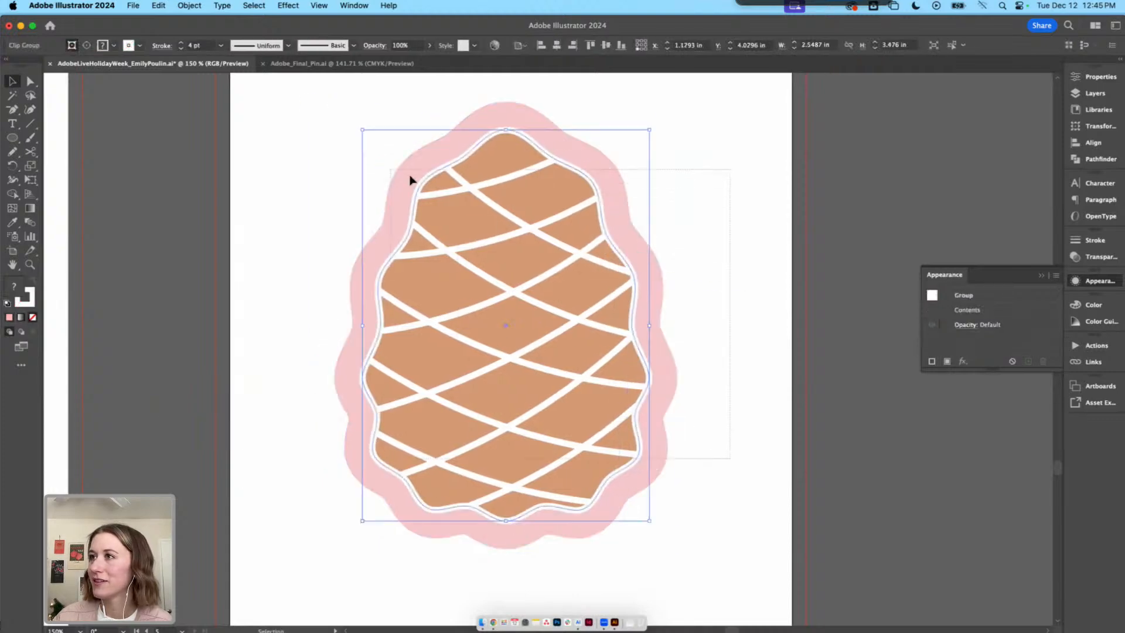
{"action": "left_click_drag", "start_coordinate": [410, 176], "coordinate": [326, 153]}
{"action": "key", "text": "cmd+g"}
Copy a yellow star and a pink circle ornament from the neighbouring cookie and paste them onto the scalloped cookie
{"action": "scroll", "coordinate": [696, 254], "scroll_direction": "left", "scroll_amount": 10}
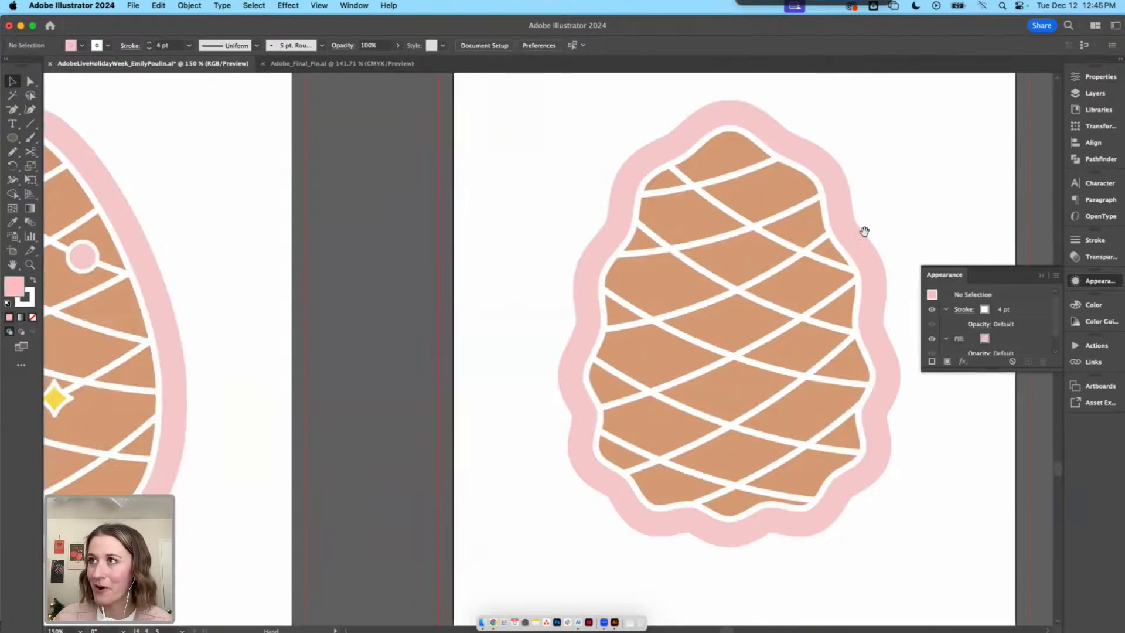
{"action": "left_click", "coordinate": [367, 301]}
{"action": "double_click", "coordinate": [366, 302]}
{"action": "left_click", "coordinate": [365, 302]}
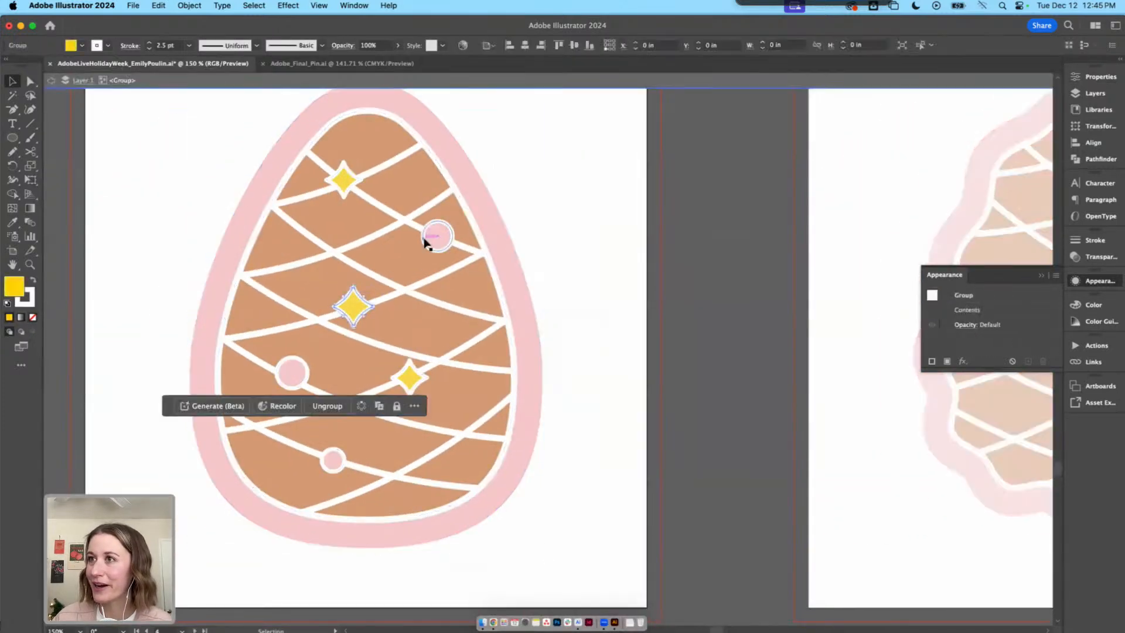
{"action": "left_click", "coordinate": [427, 242], "text": "shift"}
{"action": "double_click", "coordinate": [550, 242]}
{"action": "left_click_drag", "start_coordinate": [645, 226], "coordinate": [129, 296]}
{"action": "key", "text": "super+v"}
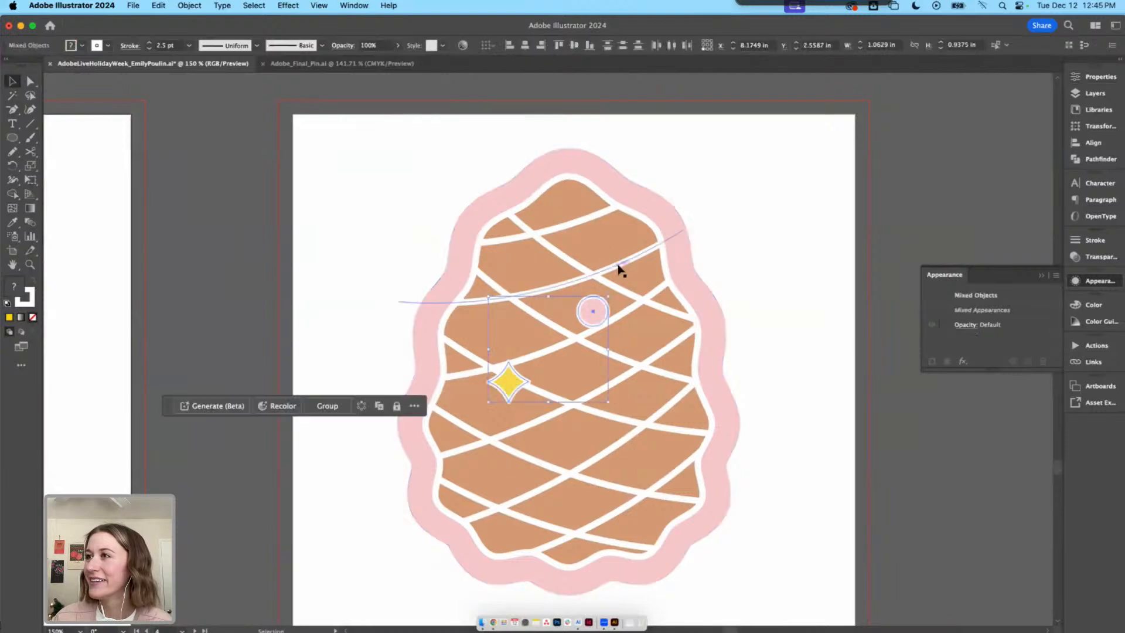
{"action": "left_click_drag", "start_coordinate": [599, 308], "coordinate": [599, 270]}
{"action": "left_click", "coordinate": [756, 255]}
Spread the ornaments over the icing lines with an extra smaller star and circle, sizing the upper circle to about 0.25 in
{"action": "scroll", "coordinate": [756, 254], "scroll_direction": "down", "scroll_amount": 3}
{"action": "left_click_drag", "start_coordinate": [515, 296], "coordinate": [645, 317]}
{"action": "left_click_drag", "start_coordinate": [633, 326], "coordinate": [540, 377]}
{"action": "left_click_drag", "start_coordinate": [601, 225], "coordinate": [616, 434]}
{"action": "left_click_drag", "start_coordinate": [643, 322], "coordinate": [618, 206]}
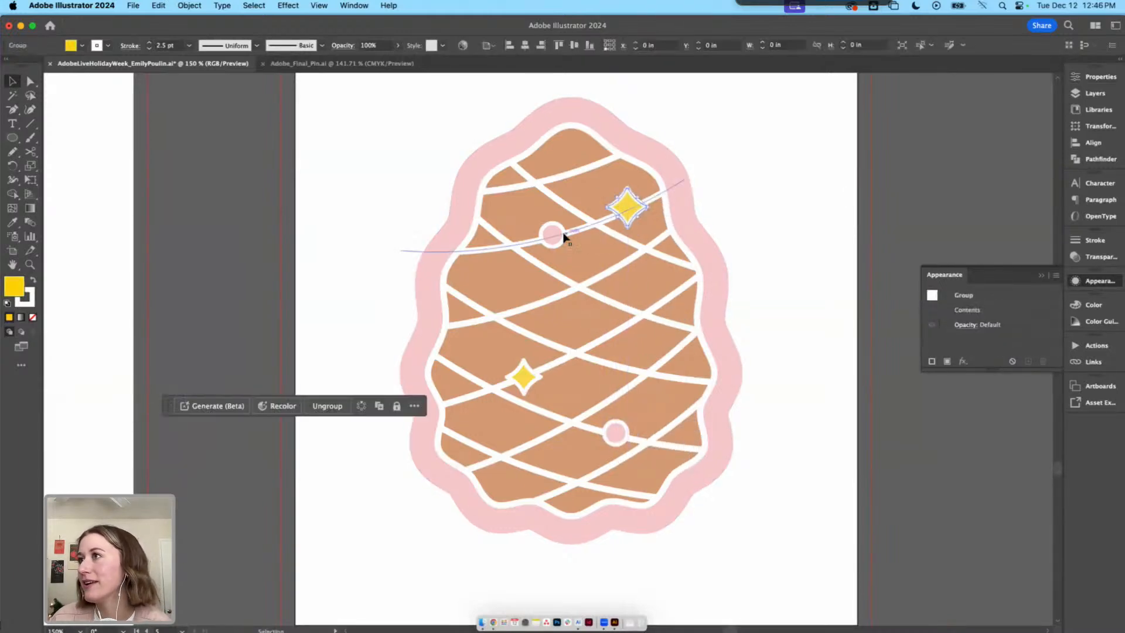
{"action": "mouse_move", "coordinate": [554, 234]}
{"action": "left_mouse_down"}
{"action": "mouse_move", "coordinate": [538, 268]}
{"action": "mouse_move", "coordinate": [558, 252]}
{"action": "left_mouse_up"}
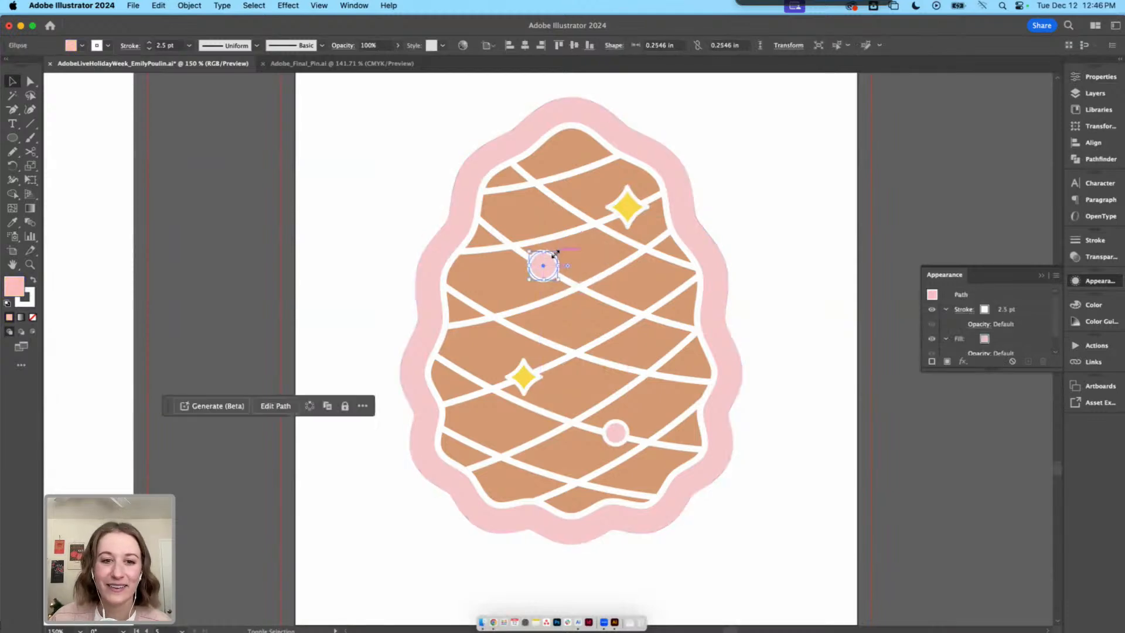
{"action": "scroll", "coordinate": [639, 279], "scroll_direction": "down", "scroll_amount": 1}
{"action": "scroll", "coordinate": [639, 279], "scroll_direction": "right", "scroll_amount": 1}
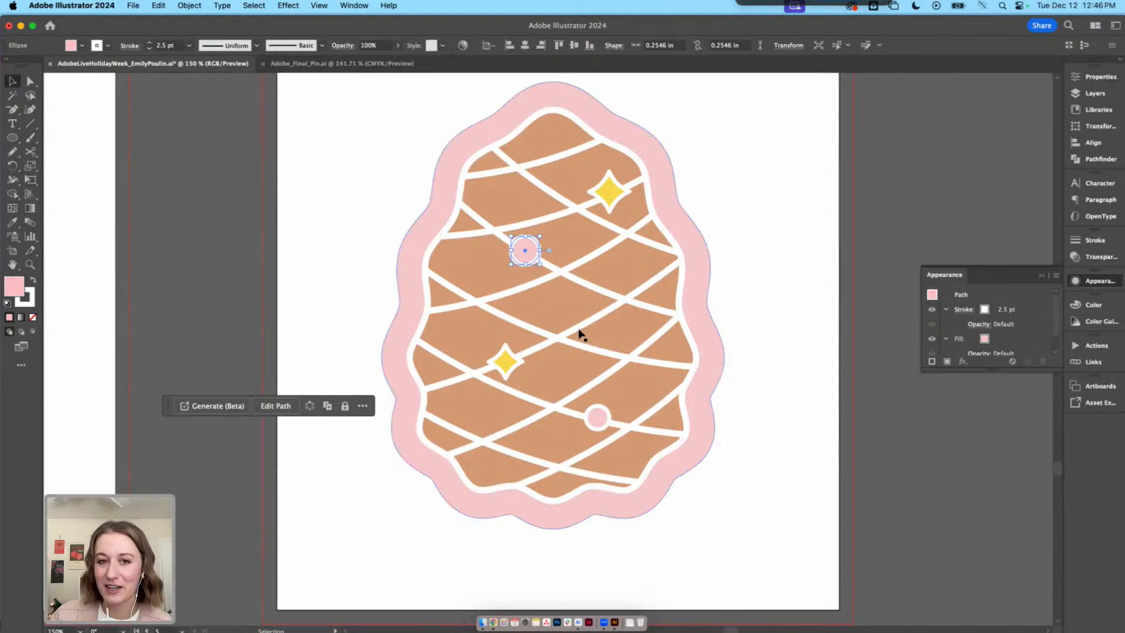
Move the lower star to the cookie's centre crossing and enlarge the lower pink circle to about 0.27 in, removing its extra duplicate
{"action": "left_click_drag", "start_coordinate": [503, 360], "coordinate": [558, 335]}
{"action": "left_click", "coordinate": [527, 251]}
{"action": "left_click", "coordinate": [600, 418]}
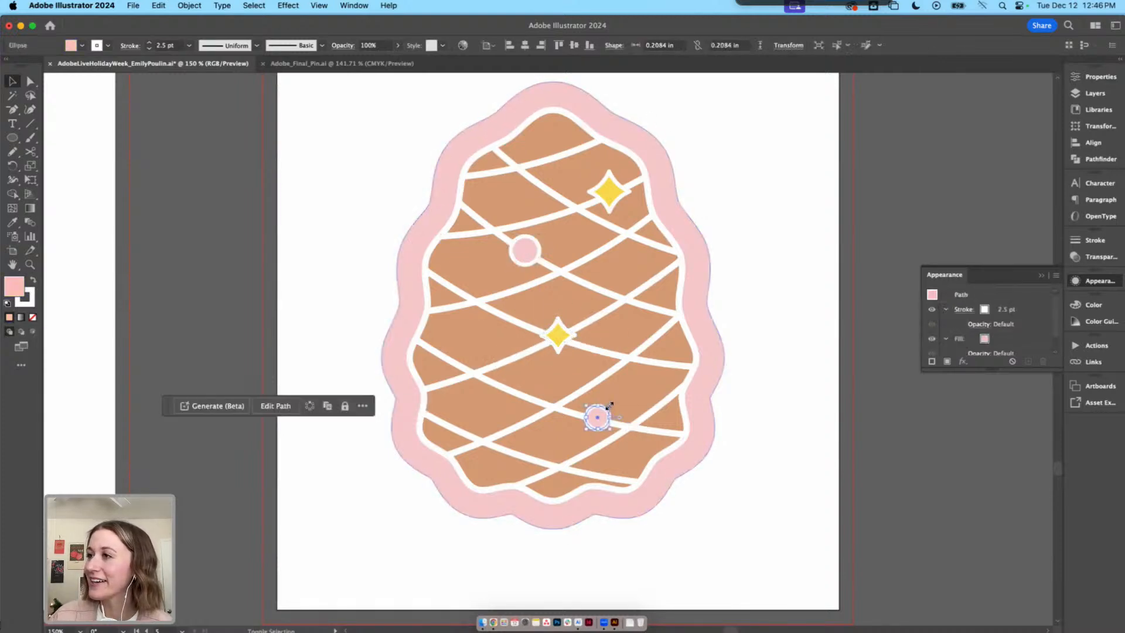
{"action": "left_click_drag", "start_coordinate": [609, 406], "coordinate": [508, 431]}
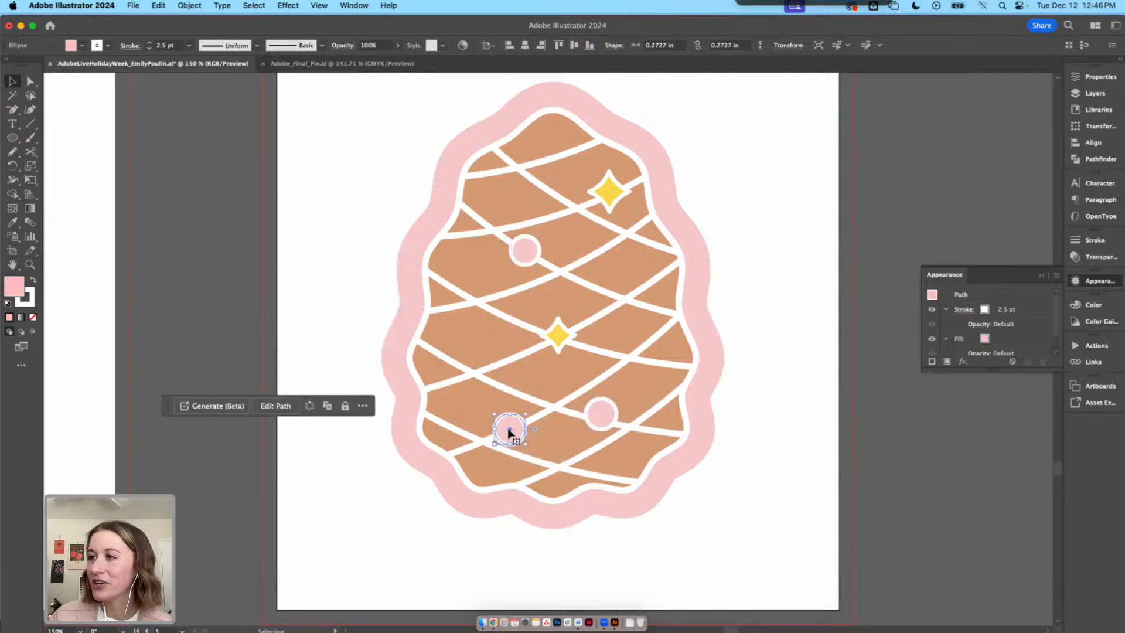
{"action": "key", "text": "BackSpace"}
Duplicate the centre star onto the cookie's lower-left icing line and shrink the top star to 0.26 in
{"action": "left_click_drag", "start_coordinate": [562, 333], "coordinate": [513, 423]}
{"action": "left_click", "coordinate": [610, 192]}
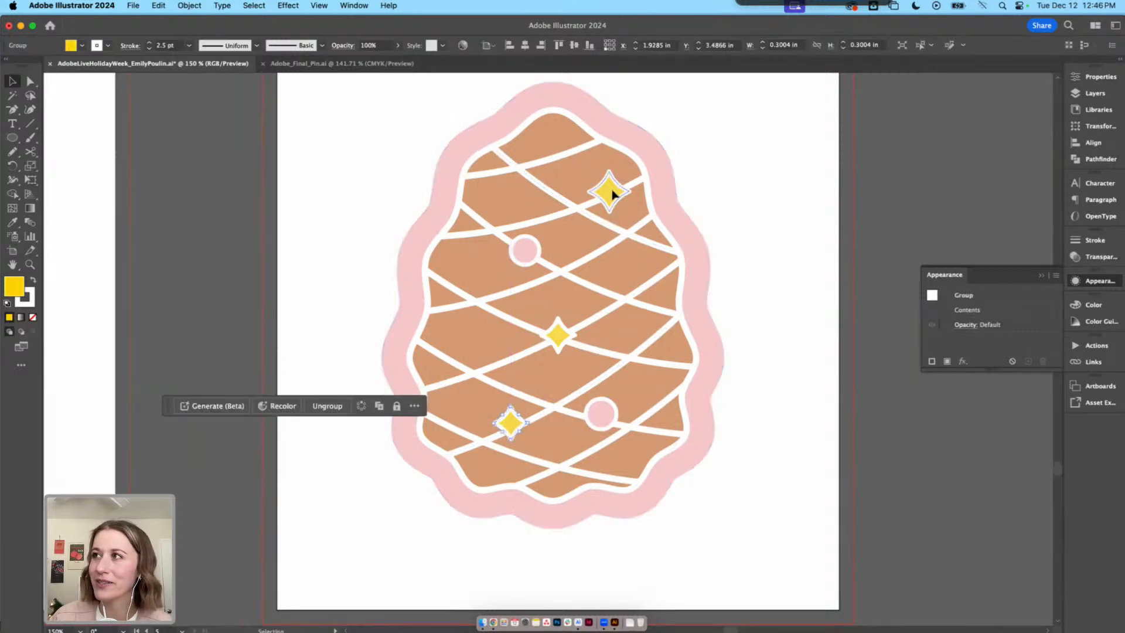
{"action": "mouse_move", "coordinate": [630, 191]}
{"action": "left_mouse_down"}
{"action": "mouse_move", "coordinate": [569, 159]}
{"action": "mouse_move", "coordinate": [608, 188]}
{"action": "left_mouse_up"}
{"action": "left_click", "coordinate": [596, 163]}
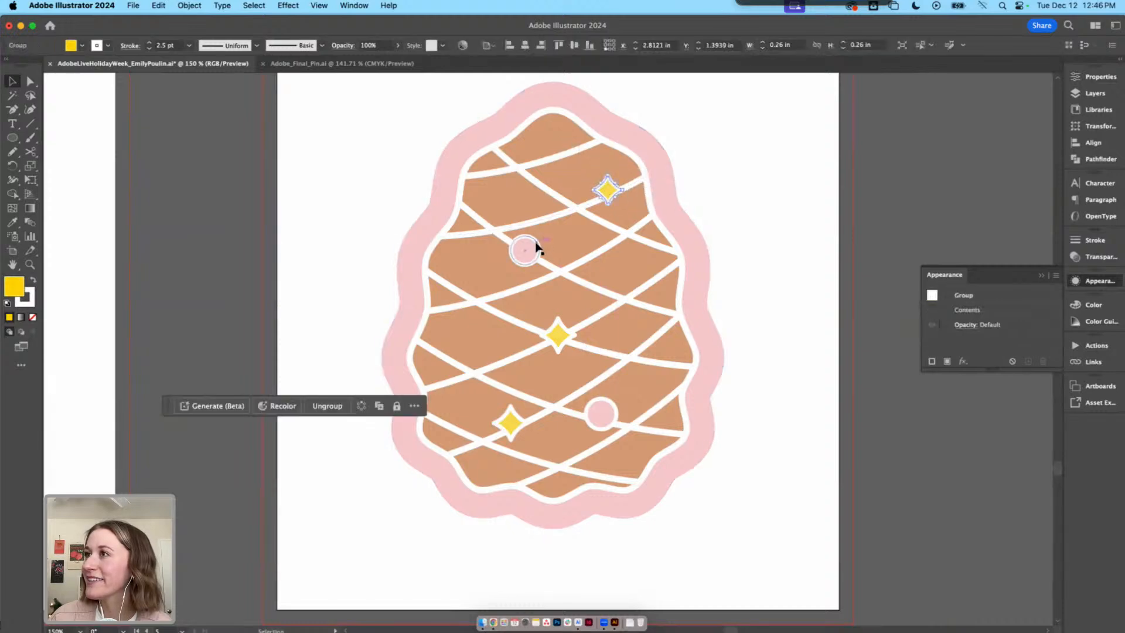
{"action": "mouse_move", "coordinate": [536, 245]}
{"action": "left_mouse_down"}
{"action": "mouse_move", "coordinate": [511, 278]}
{"action": "mouse_move", "coordinate": [533, 248]}
{"action": "left_mouse_up"}
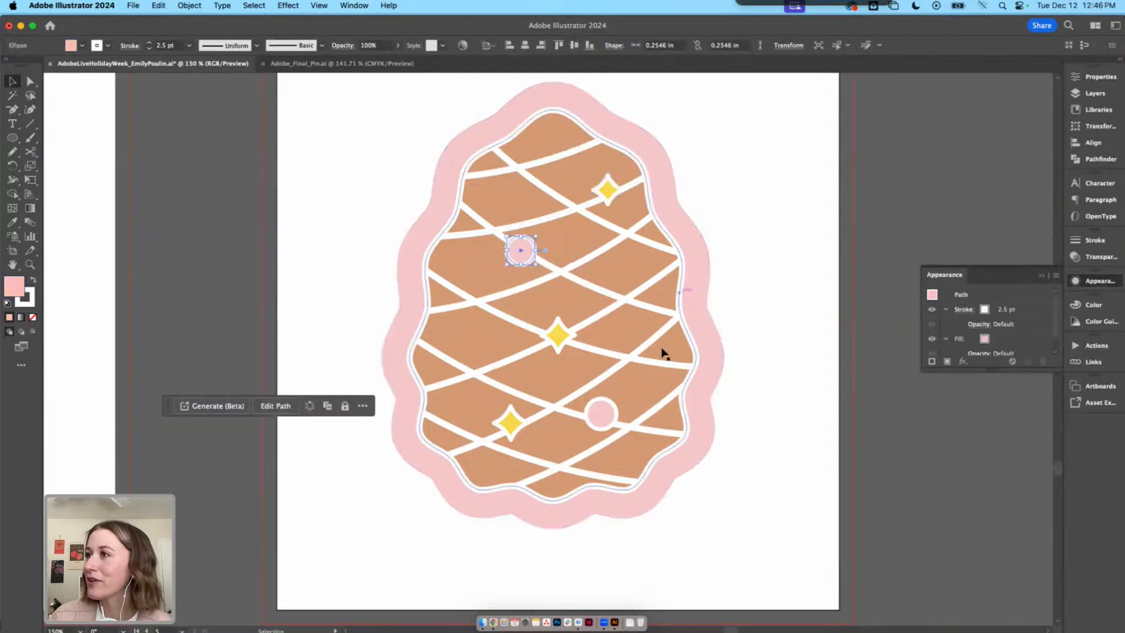
Rearrange the lower ornaments with stars near the cookie's right edge, left edge and base, and the larger pink circle right of centre
{"action": "left_click_drag", "start_coordinate": [558, 334], "coordinate": [644, 286]}
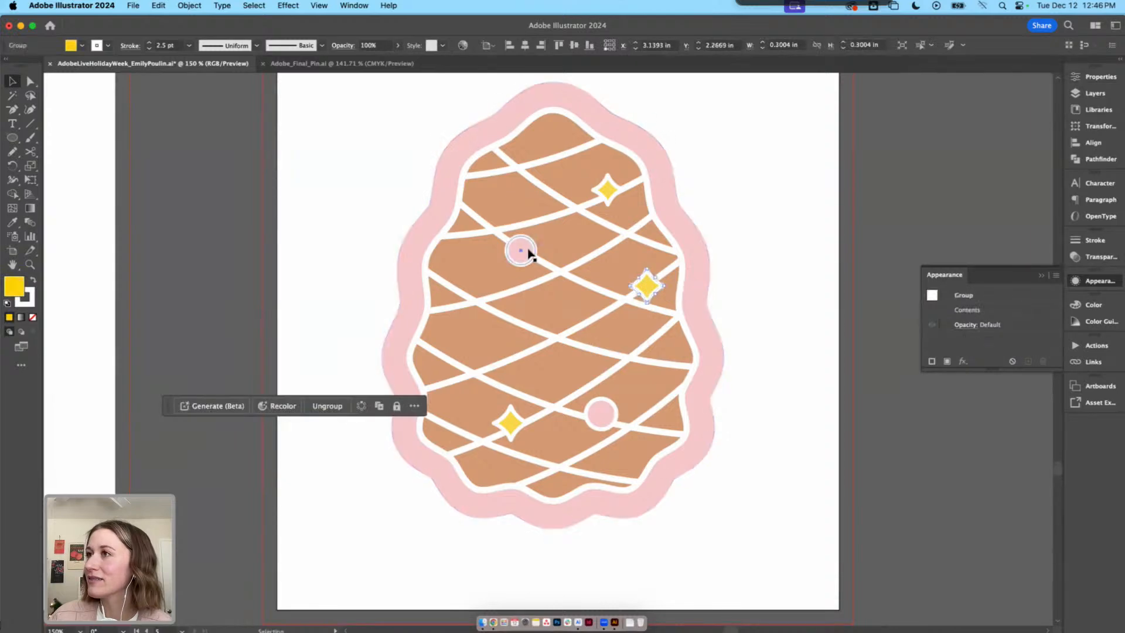
{"action": "left_click_drag", "start_coordinate": [606, 419], "coordinate": [518, 358]}
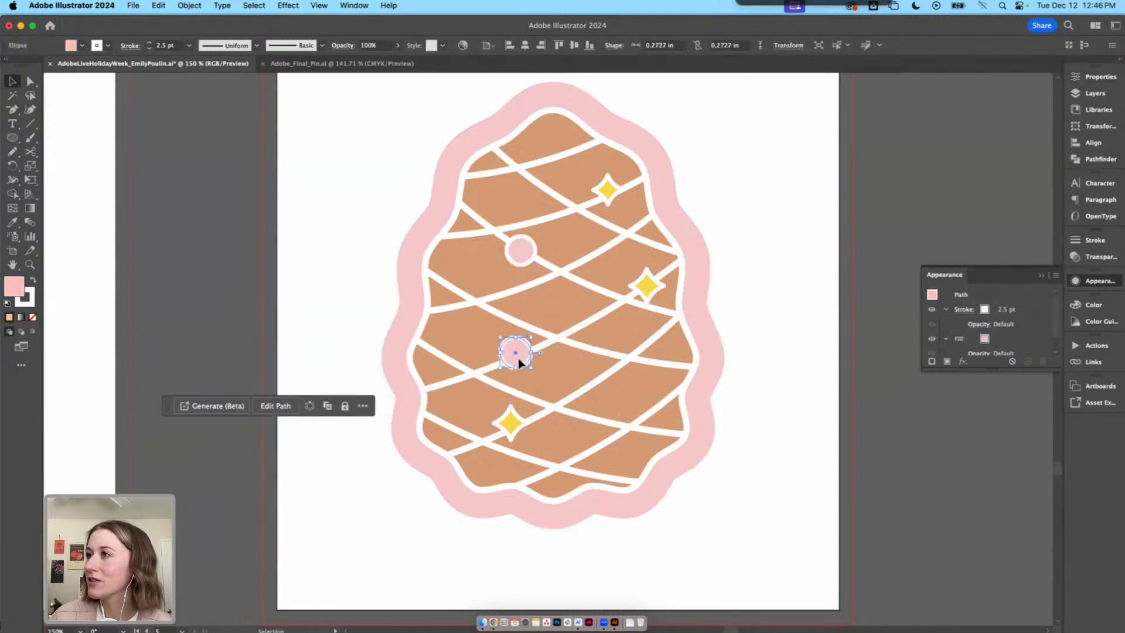
{"action": "left_click_drag", "start_coordinate": [511, 424], "coordinate": [590, 382]}
{"action": "left_click_drag", "start_coordinate": [526, 354], "coordinate": [457, 378]}
{"action": "left_click", "coordinate": [585, 398]}
{"action": "left_click_drag", "start_coordinate": [598, 377], "coordinate": [590, 382]}
{"action": "left_click_drag", "start_coordinate": [648, 283], "coordinate": [558, 464]}
{"action": "left_click", "coordinate": [734, 381]}
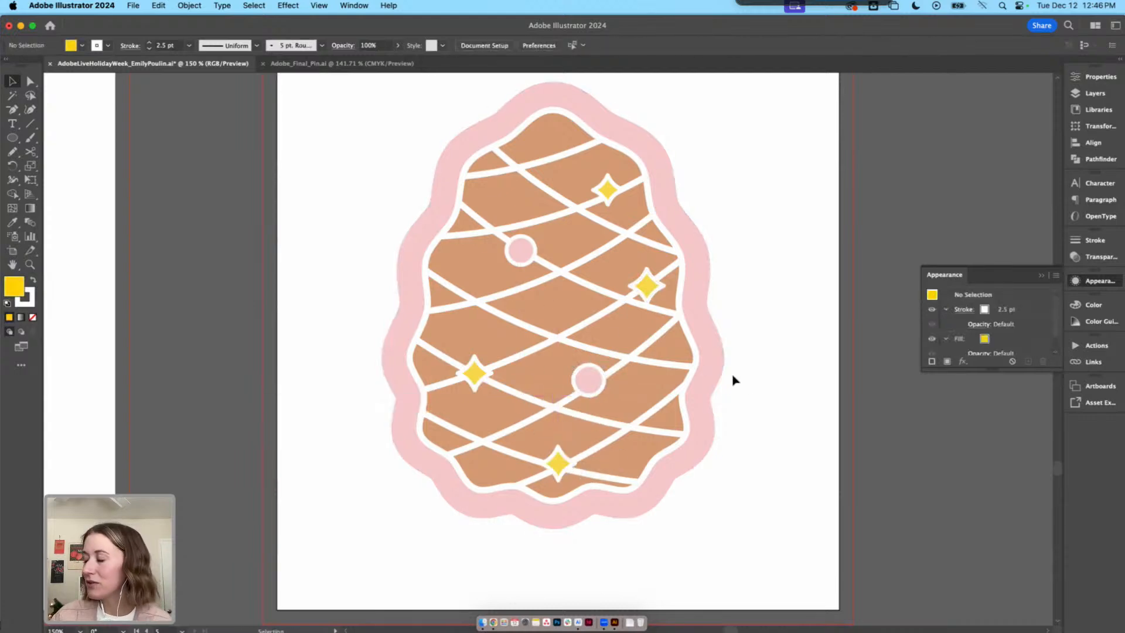
Delete the "Pinecone Cookie" title above the row of artboards
{"action": "key", "text": "super+minus"}
{"action": "key", "text": "super+minus"}
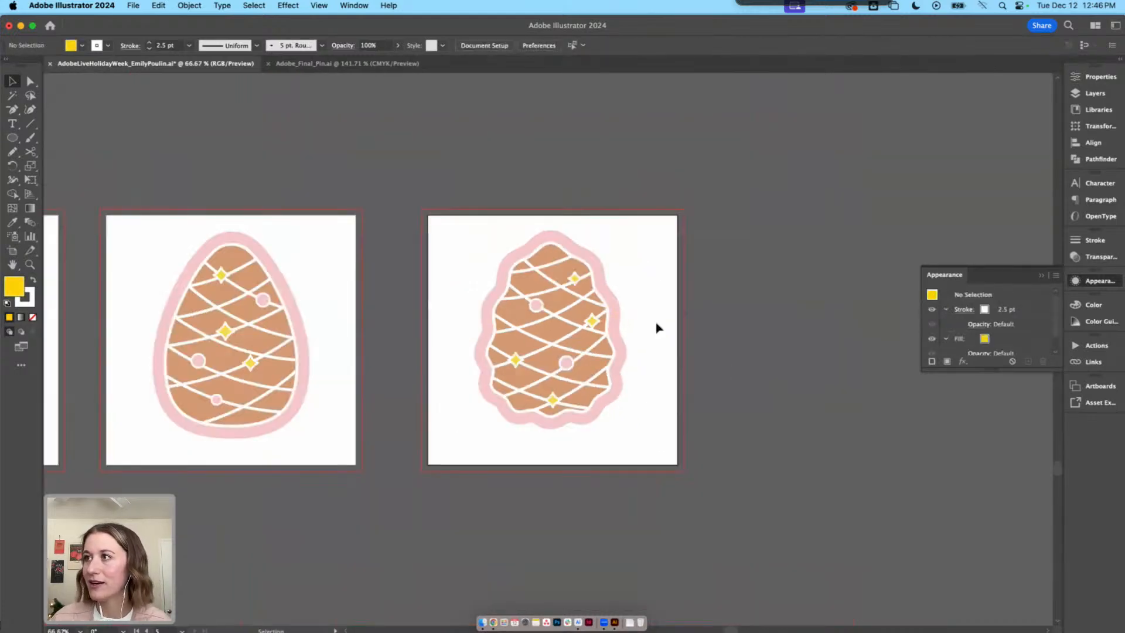
{"action": "left_click_drag", "start_coordinate": [657, 327], "coordinate": [754, 378]}
{"action": "left_click_drag", "start_coordinate": [374, 249], "coordinate": [520, 250]}
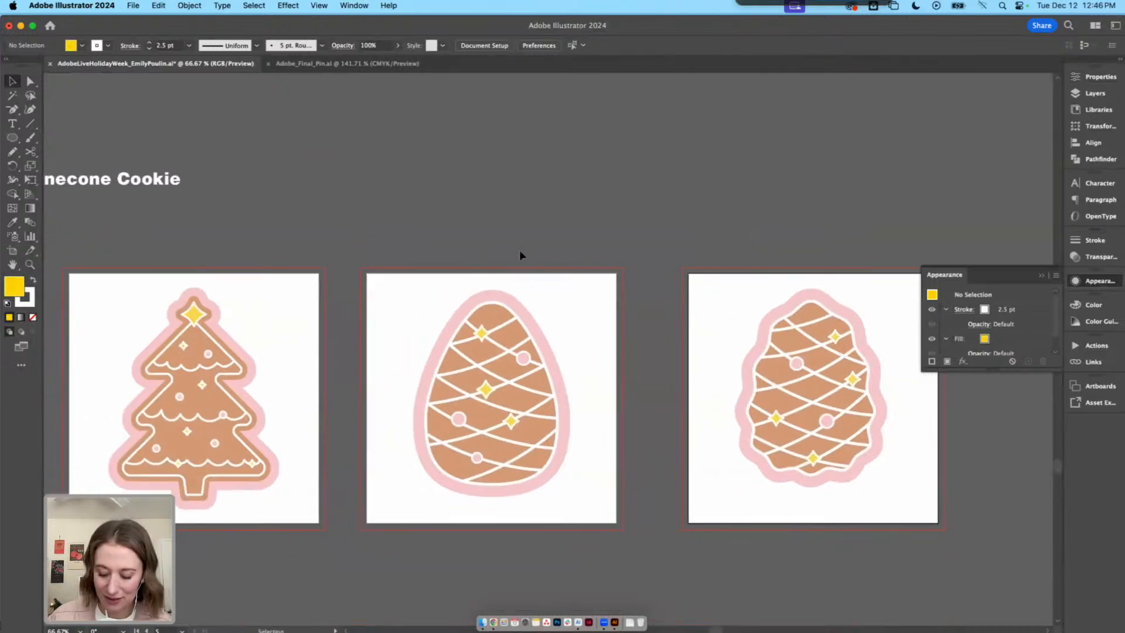
{"action": "key", "text": "super+minus"}
{"action": "left_click_drag", "start_coordinate": [381, 246], "coordinate": [604, 254]}
{"action": "left_click", "coordinate": [423, 223]}
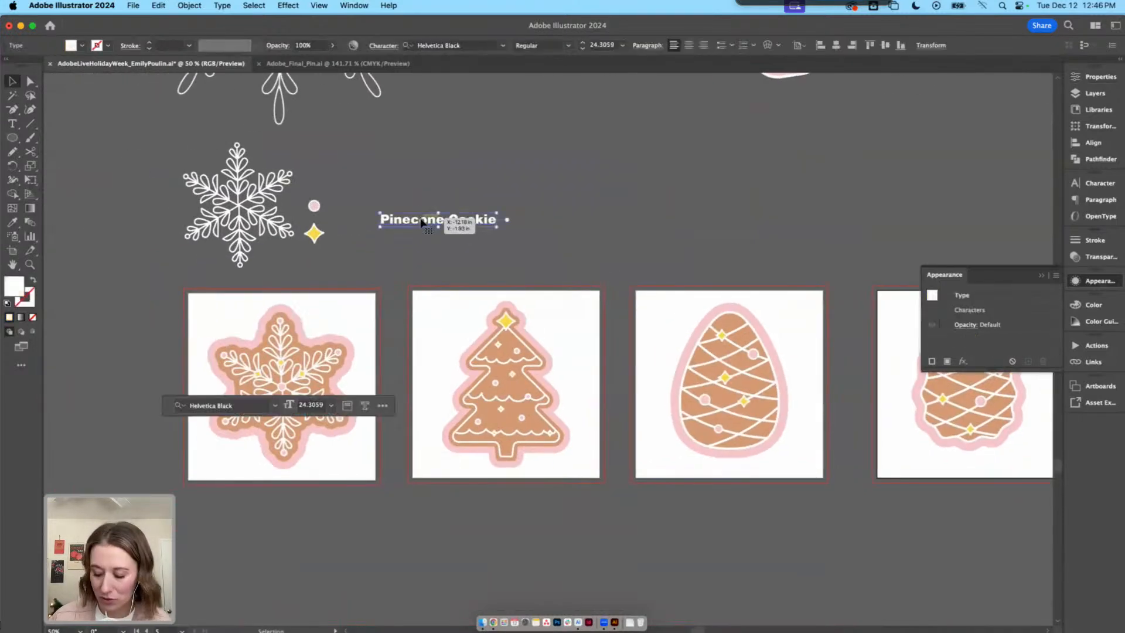
{"action": "key", "text": "Delete"}
Review the row of cookie artboards and the larger tree, star and candle cookie illustrations above it
{"action": "left_click_drag", "start_coordinate": [513, 213], "coordinate": [467, 183]}
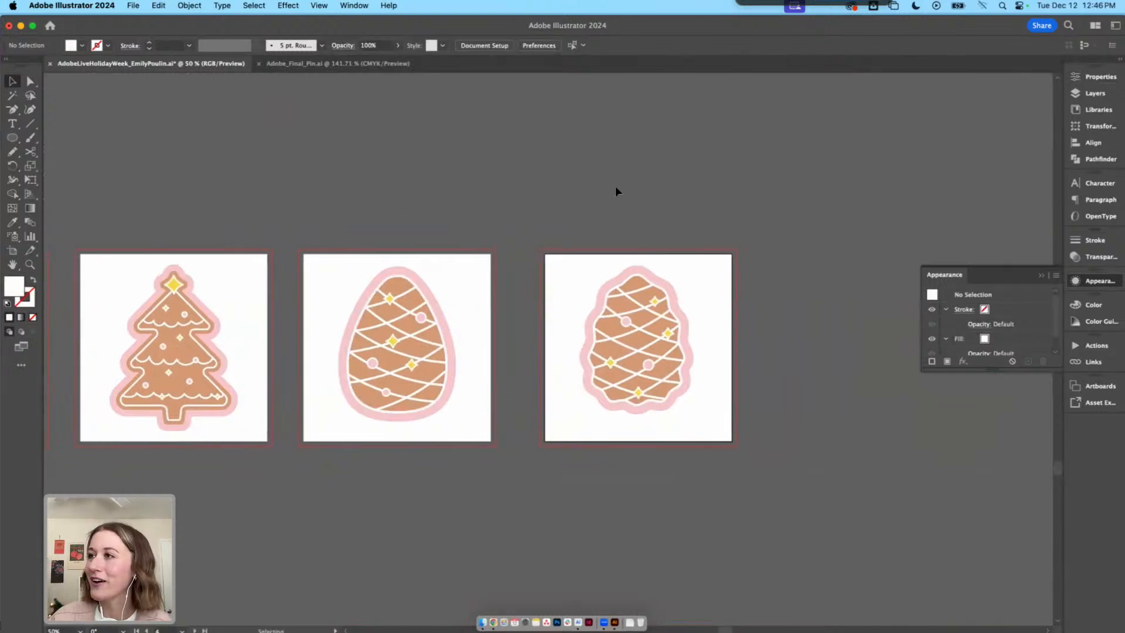
{"action": "left_click_drag", "start_coordinate": [616, 186], "coordinate": [630, 211]}
{"action": "left_click", "coordinate": [631, 212]}
{"action": "left_click_drag", "start_coordinate": [515, 191], "coordinate": [895, 191]}
{"action": "left_click_drag", "start_coordinate": [572, 187], "coordinate": [428, 301]}
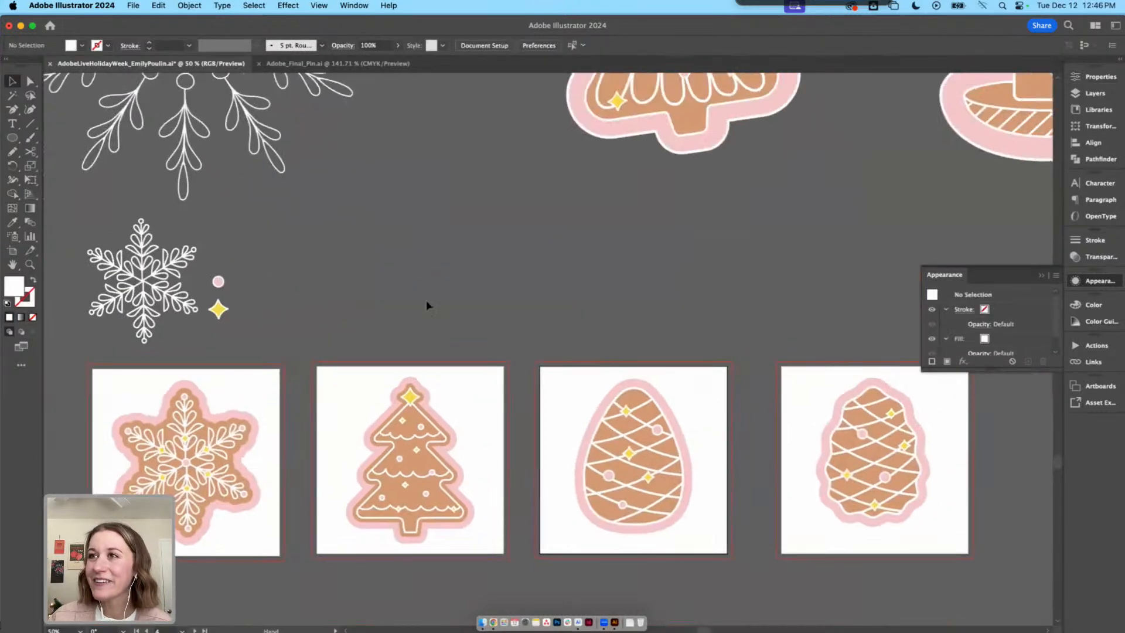
{"action": "scroll", "coordinate": [469, 326], "scroll_direction": "up", "scroll_amount": 3}
{"action": "scroll", "coordinate": [470, 326], "scroll_direction": "right", "scroll_amount": 3}
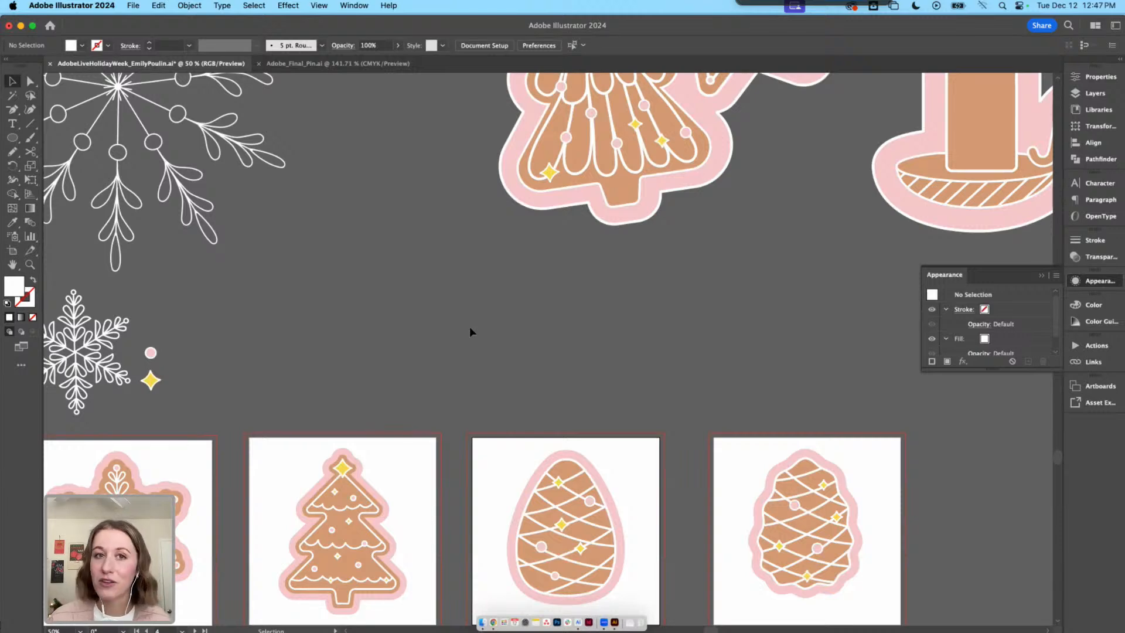
{"action": "scroll", "coordinate": [479, 333], "scroll_direction": "down", "scroll_amount": 5}
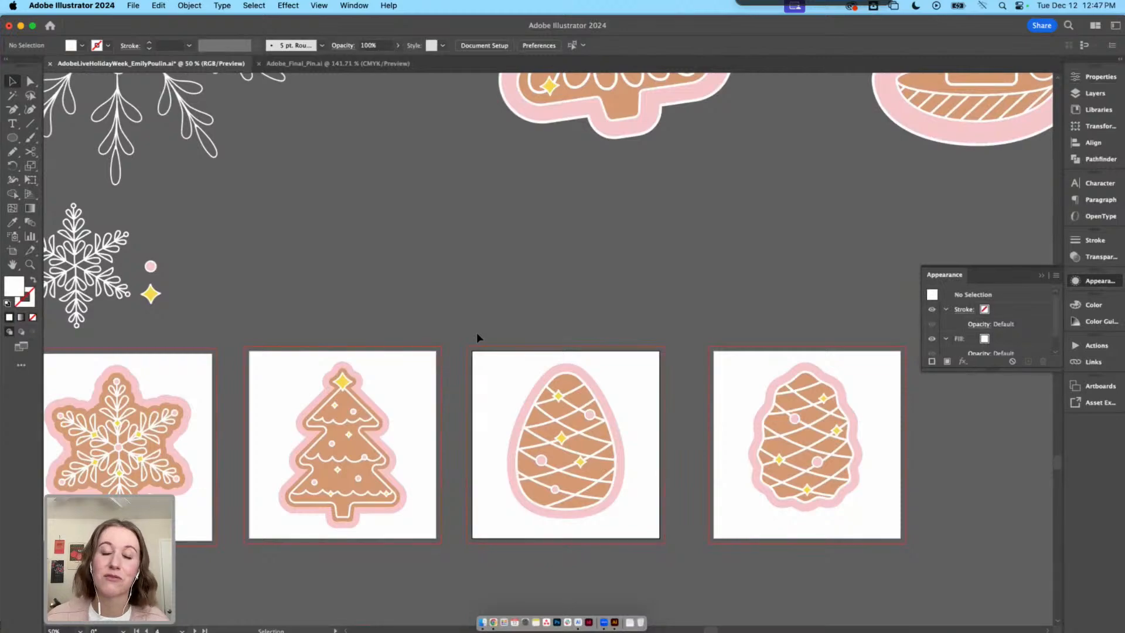
{"action": "scroll", "coordinate": [478, 334], "scroll_direction": "up", "scroll_amount": 15}
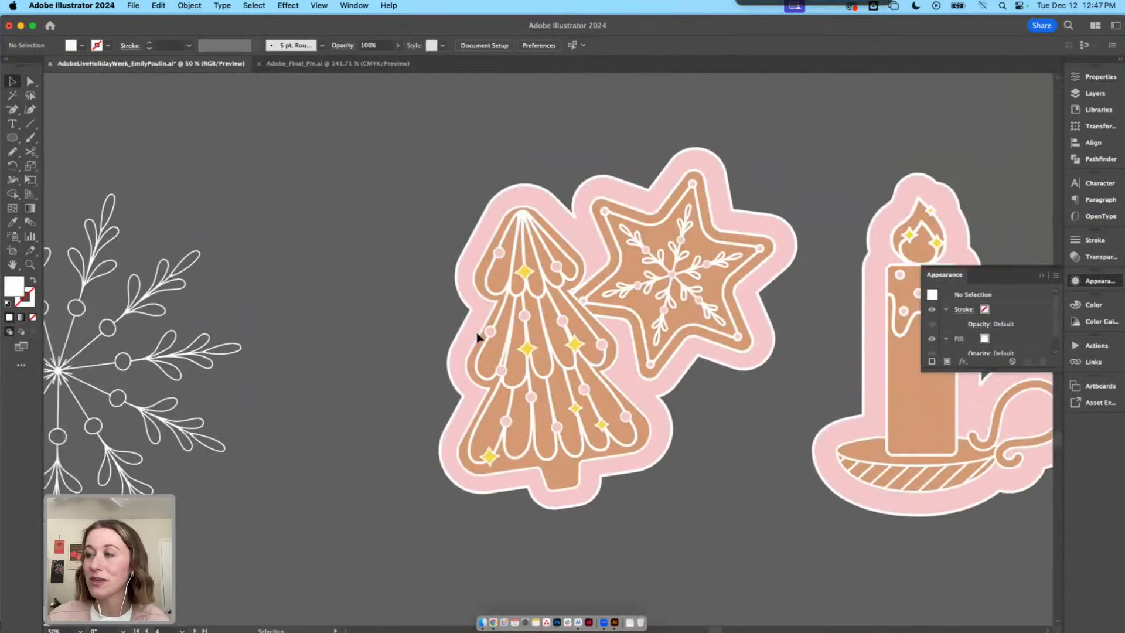
Review the larger cookie illustrations, including the ham, pineapple rings and oven mitt, and the row of small cookie artboards below
{"action": "key", "text": "super+minus"}
{"action": "key", "text": "super+minus"}
{"action": "left_click_drag", "start_coordinate": [540, 301], "coordinate": [412, 509]}
{"action": "left_click_drag", "start_coordinate": [716, 158], "coordinate": [517, 424]}
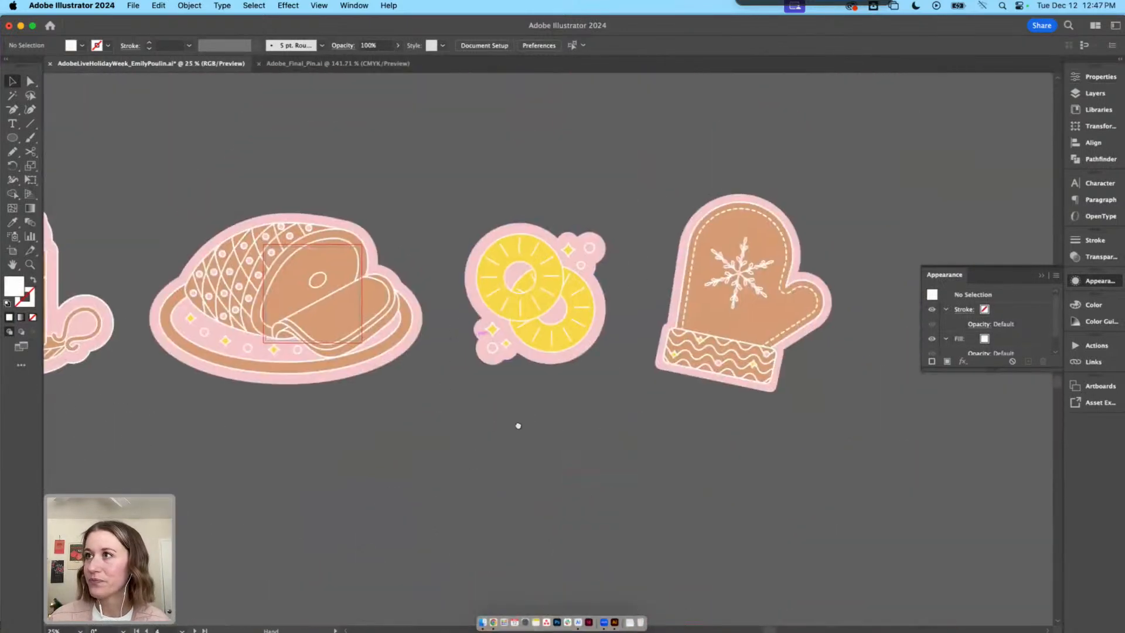
{"action": "left_click_drag", "start_coordinate": [446, 293], "coordinate": [683, 345]}
{"action": "key", "text": "super+minus"}
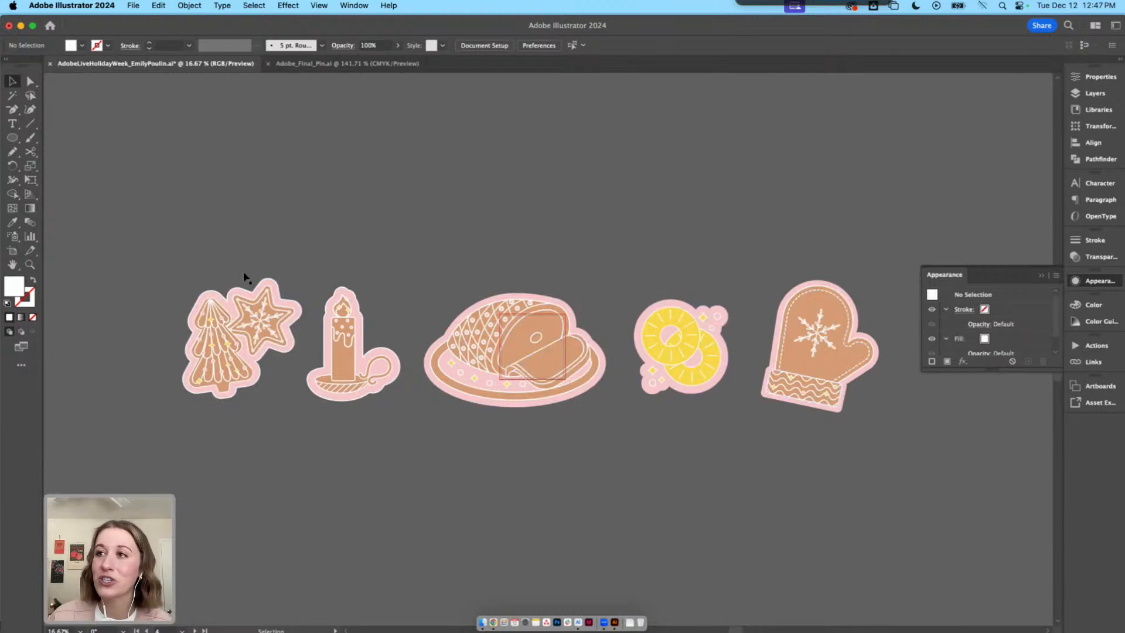
{"action": "left_click_drag", "start_coordinate": [655, 475], "coordinate": [519, 371]}
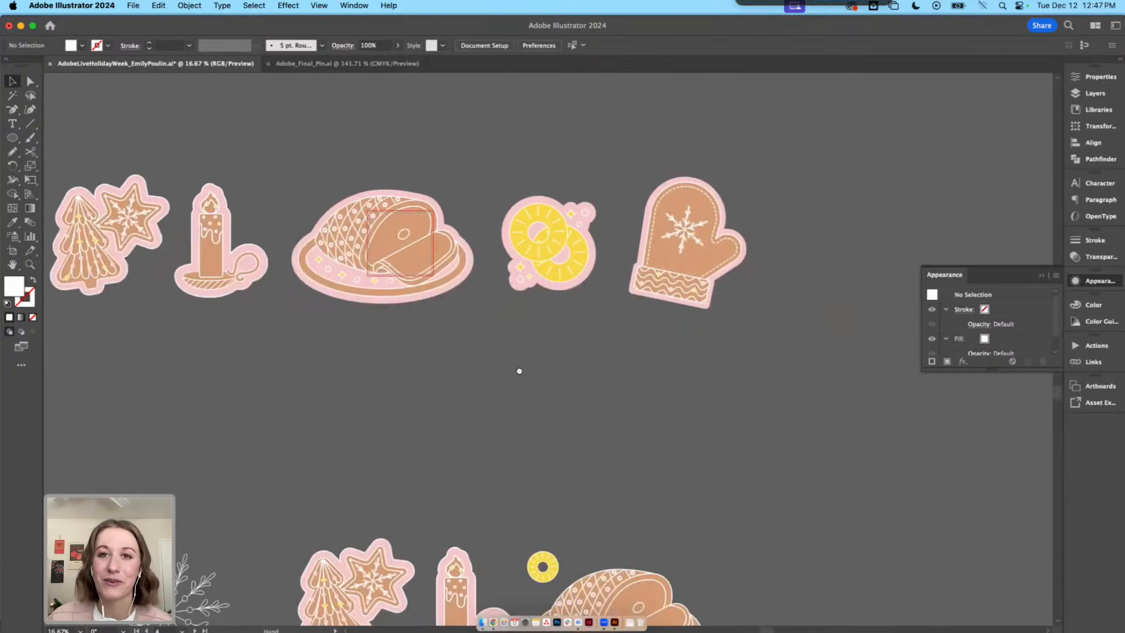
{"action": "scroll", "coordinate": [618, 414], "scroll_direction": "down", "scroll_amount": 10}
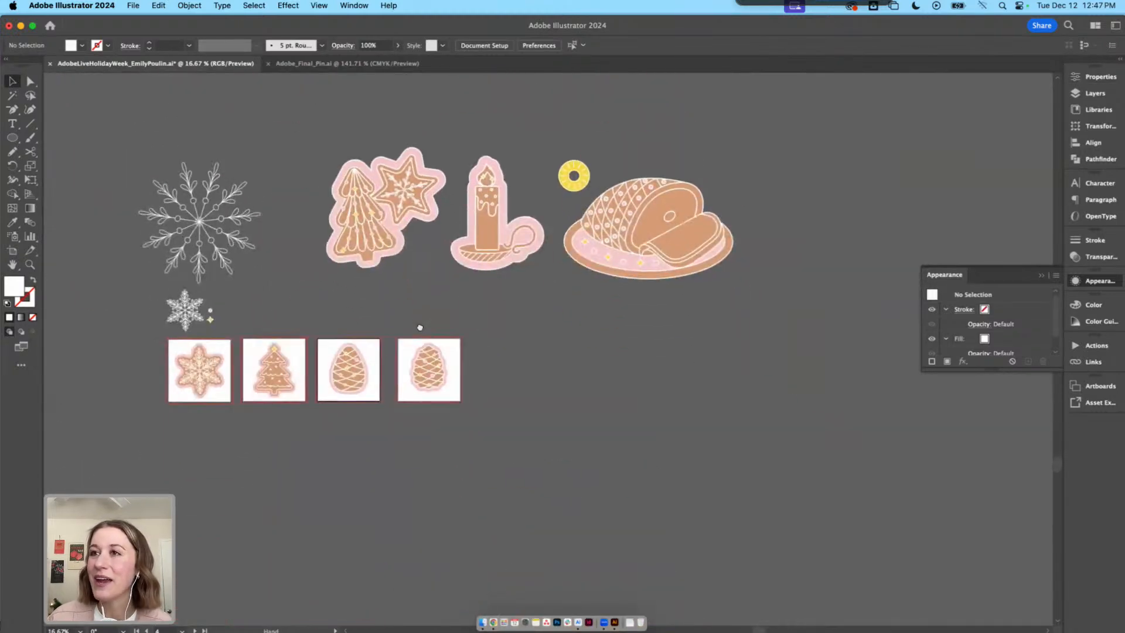
Duplicate the scalloped pinecone artboard to its right and delete the copied cookie artwork from it
{"action": "key", "text": "super+equal"}
{"action": "left_click_drag", "start_coordinate": [419, 321], "coordinate": [478, 328]}
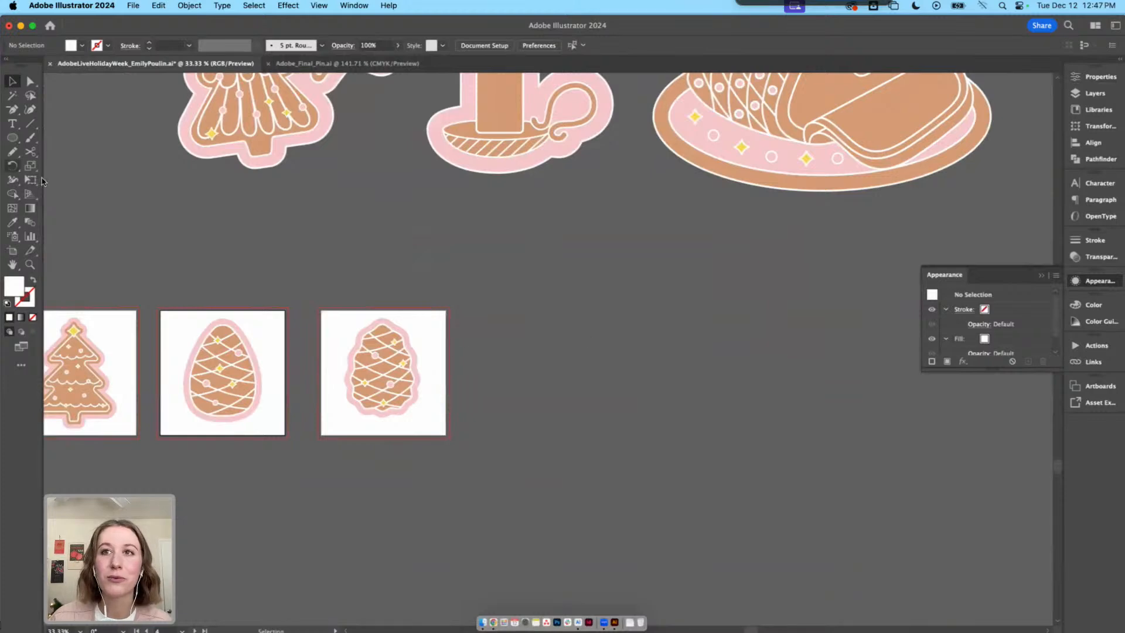
{"action": "key", "text": "shift+o"}
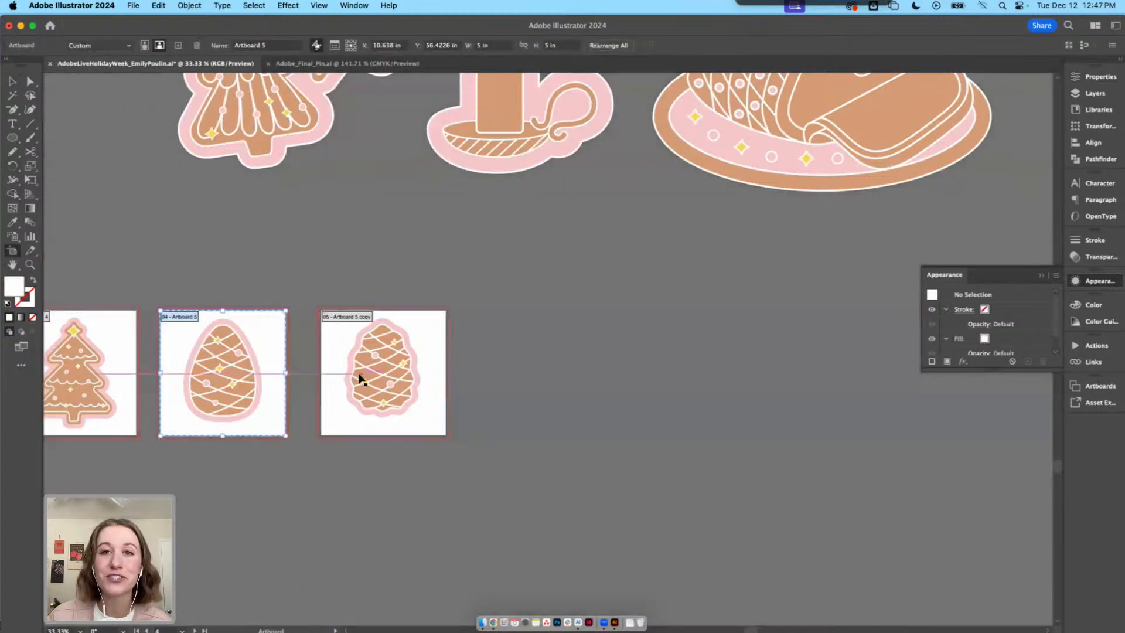
{"action": "left_click_drag", "start_coordinate": [345, 358], "coordinate": [521, 362]}
{"action": "key", "text": "v"}
{"action": "left_click_drag", "start_coordinate": [502, 311], "coordinate": [659, 462]}
{"action": "key", "text": "Delete"}
Draw a tall rectangle about 1.16 by 3.11 in on the empty artboard as the candle body
{"action": "left_click_drag", "start_coordinate": [669, 319], "coordinate": [643, 409]}
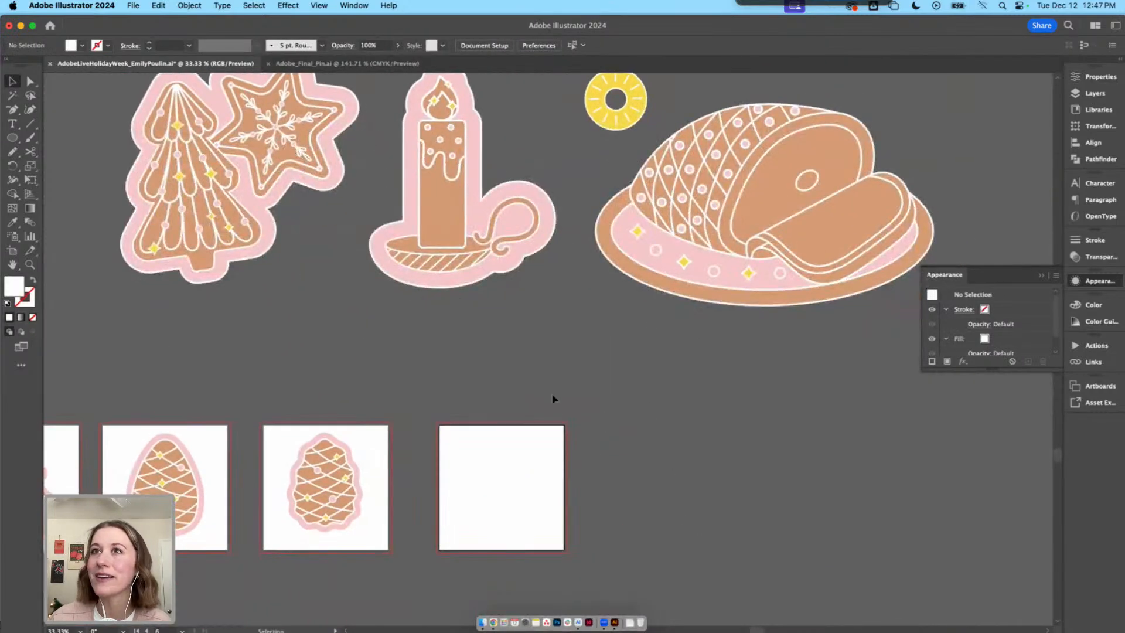
{"action": "left_click_drag", "start_coordinate": [11, 138], "coordinate": [58, 136]}
{"action": "scroll", "coordinate": [417, 276], "scroll_direction": "down", "scroll_amount": 3}
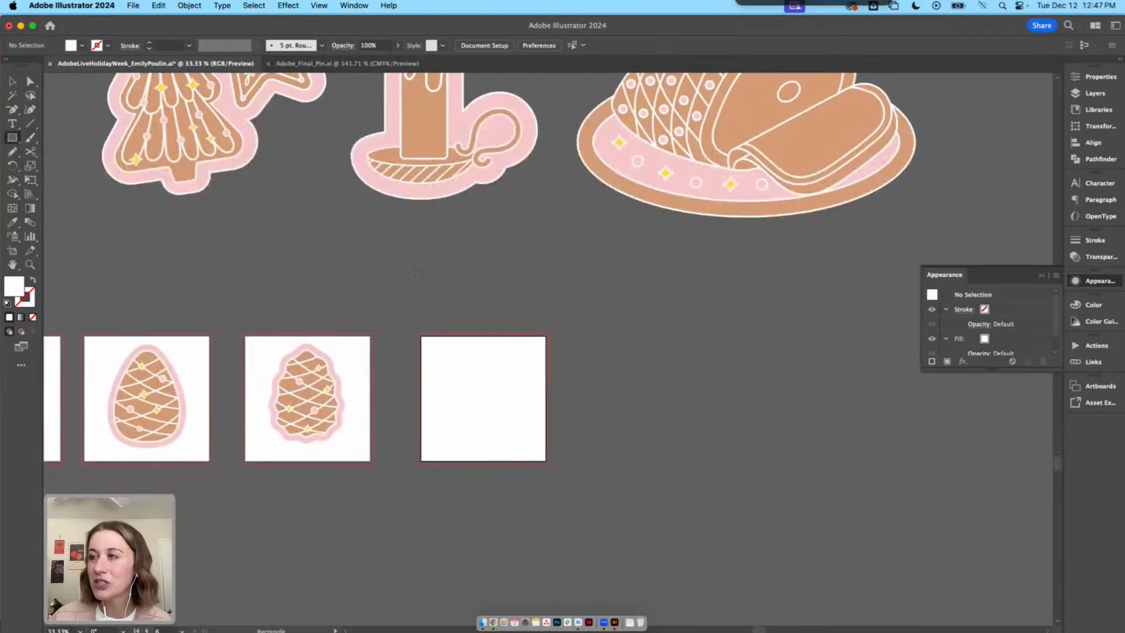
{"action": "key", "text": "super+equal"}
{"action": "key", "text": "super+equal"}
{"action": "scroll", "coordinate": [469, 377], "scroll_direction": "down", "scroll_amount": 4}
{"action": "left_click_drag", "start_coordinate": [344, 236], "coordinate": [402, 392]}
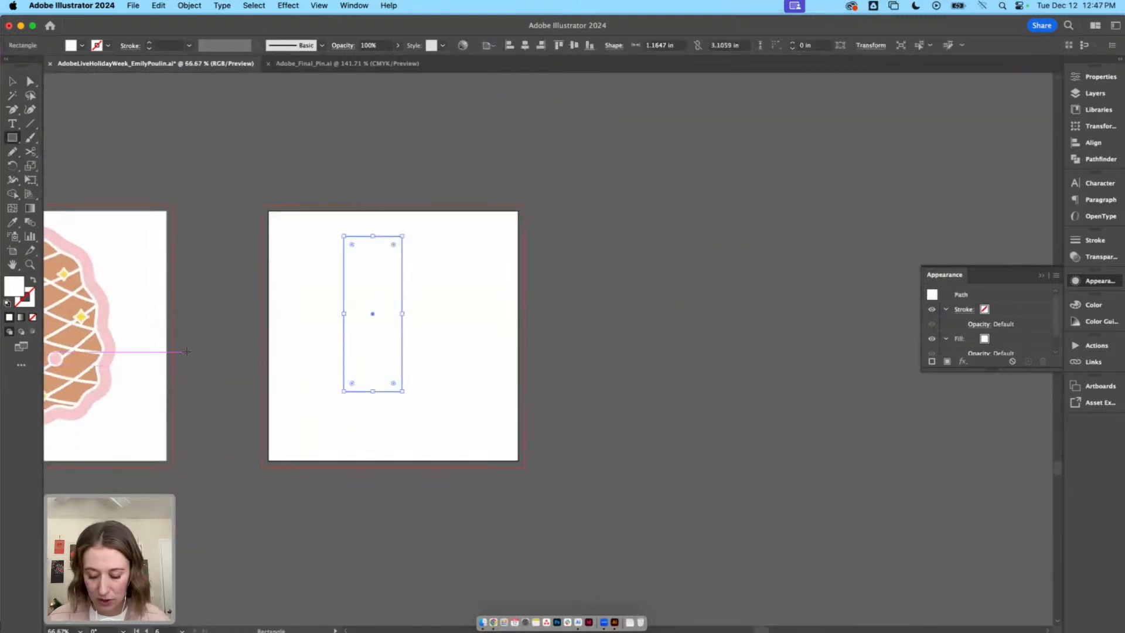
Fill the rectangle with the pink of the pinecone cookie's border
{"action": "key", "text": "i"}
{"action": "left_click", "coordinate": [101, 297]}
{"action": "key", "text": "v"}
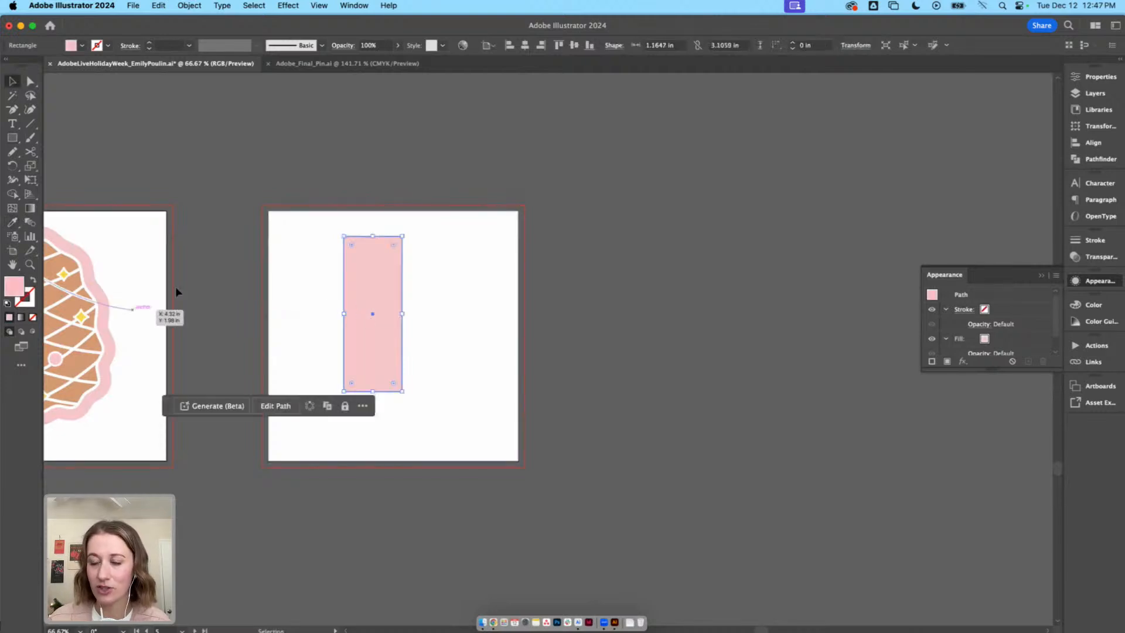
{"action": "scroll", "coordinate": [176, 291], "scroll_direction": "left", "scroll_amount": 5}
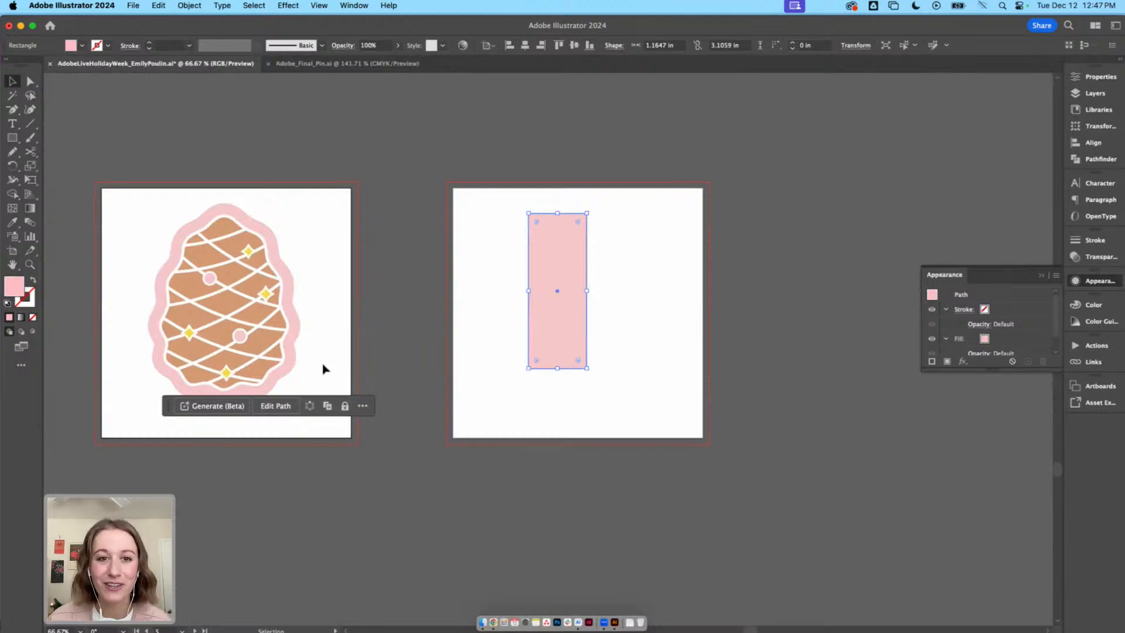
Match the rectangle to the tree cookie base, with its brown fill and 6 pt brown stroke
{"action": "key", "text": "i"}
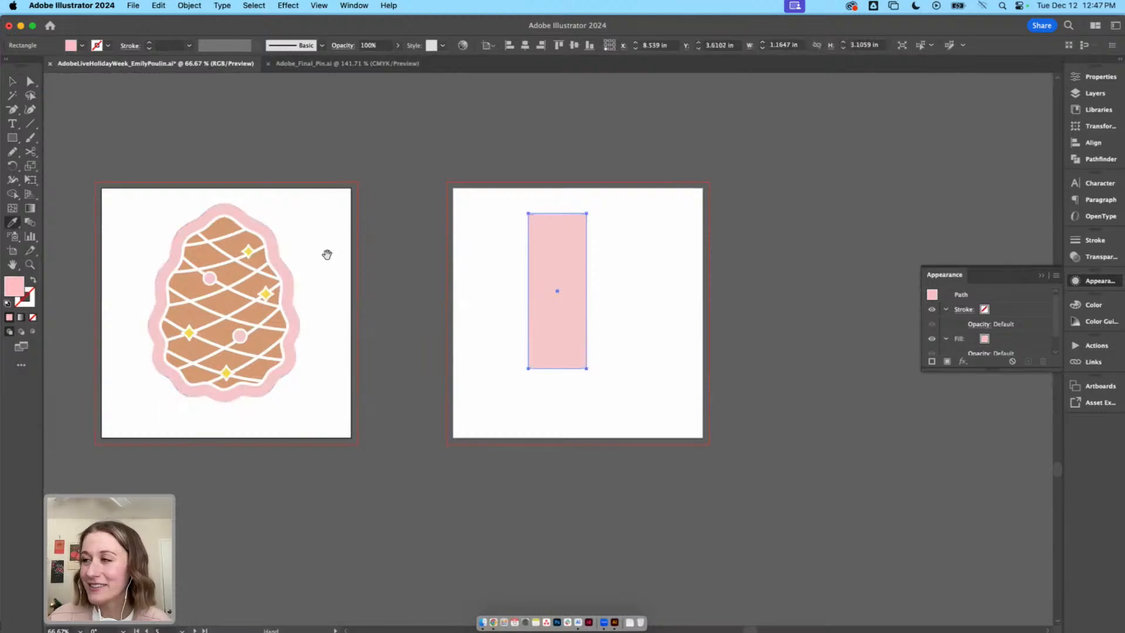
{"action": "scroll", "coordinate": [326, 251], "scroll_direction": "left", "scroll_amount": 10}
{"action": "left_click", "coordinate": [329, 231]}
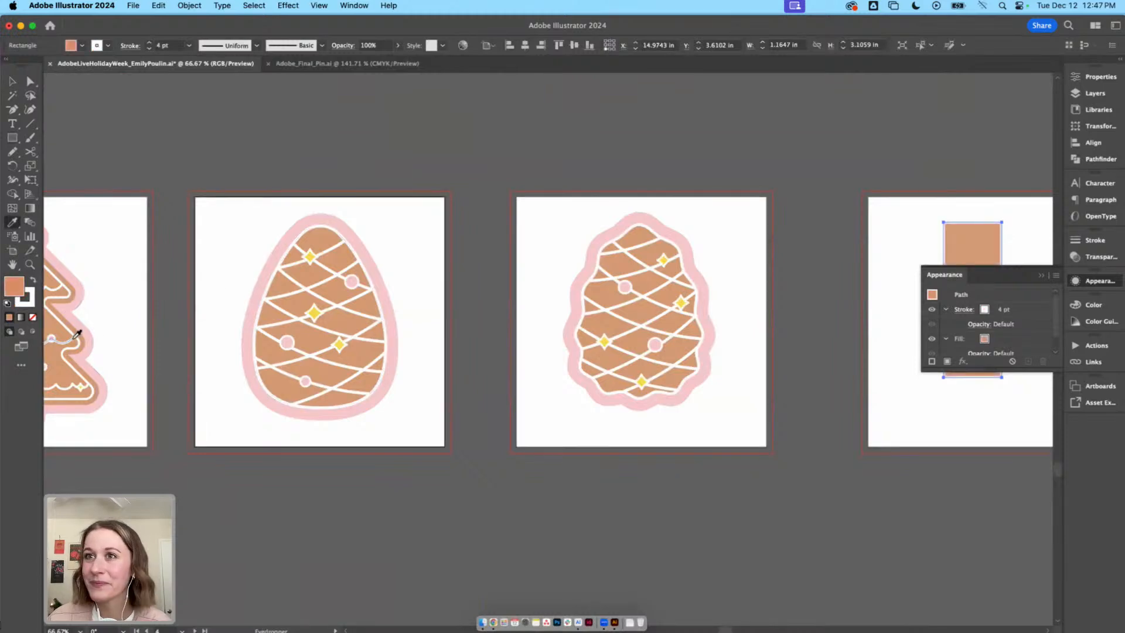
{"action": "left_click", "coordinate": [368, 318]}
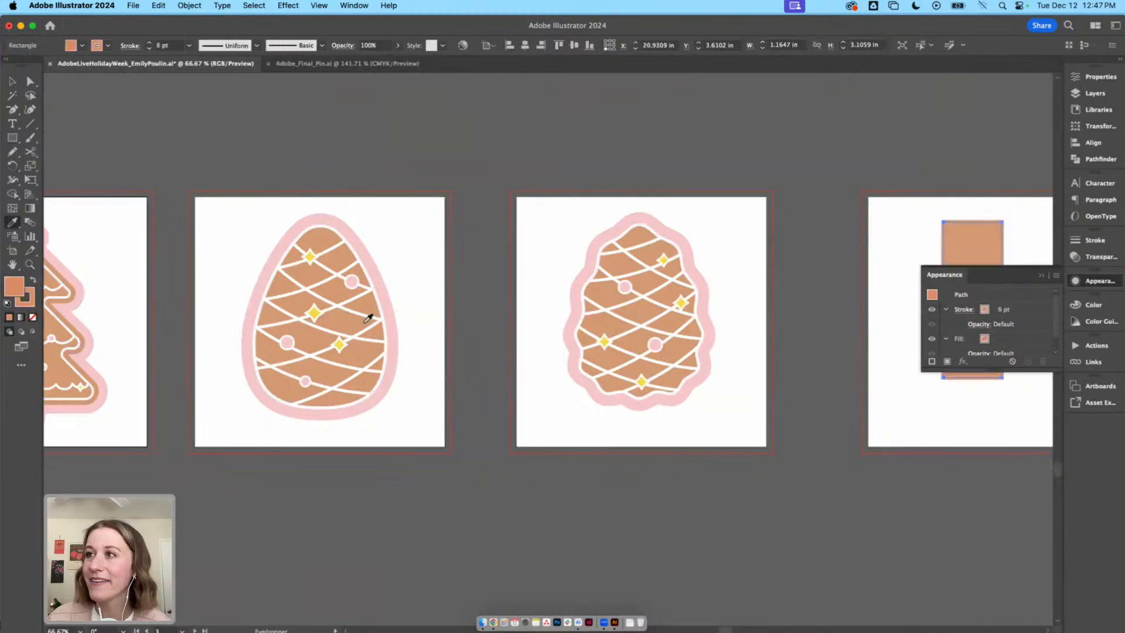
Round all four corners of the brown rectangle to a radius of about 0.13 in
{"action": "scroll", "coordinate": [368, 319], "scroll_direction": "right", "scroll_amount": 8}
{"action": "key", "text": "a"}
{"action": "left_click_drag", "start_coordinate": [643, 244], "coordinate": [639, 297]}
{"action": "left_click", "coordinate": [688, 242]}
{"action": "key", "text": "v"}
{"action": "scroll", "coordinate": [668, 252], "scroll_direction": "down", "scroll_amount": 1}
{"action": "scroll", "coordinate": [668, 252], "scroll_direction": "right", "scroll_amount": 1}
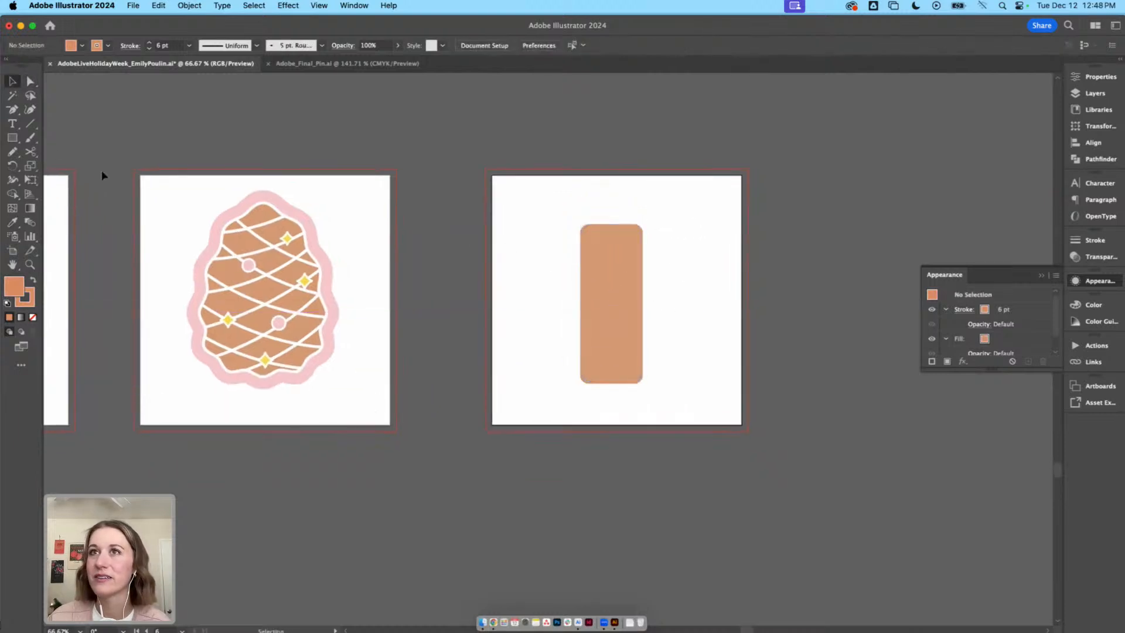
Draw a tall brown ellipse overlapping the upper end of the candle body as the flame
{"action": "left_click", "coordinate": [17, 142]}
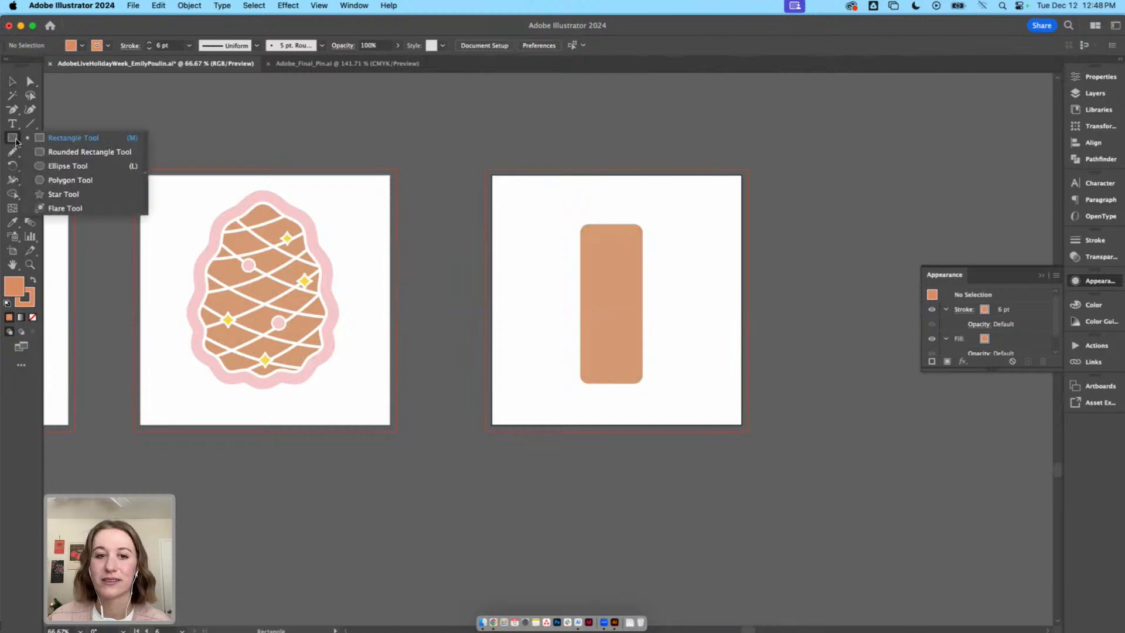
{"action": "left_click", "coordinate": [67, 168]}
{"action": "scroll", "coordinate": [383, 192], "scroll_direction": "right", "scroll_amount": 3}
{"action": "scroll", "coordinate": [383, 192], "scroll_direction": "down", "scroll_amount": 1}
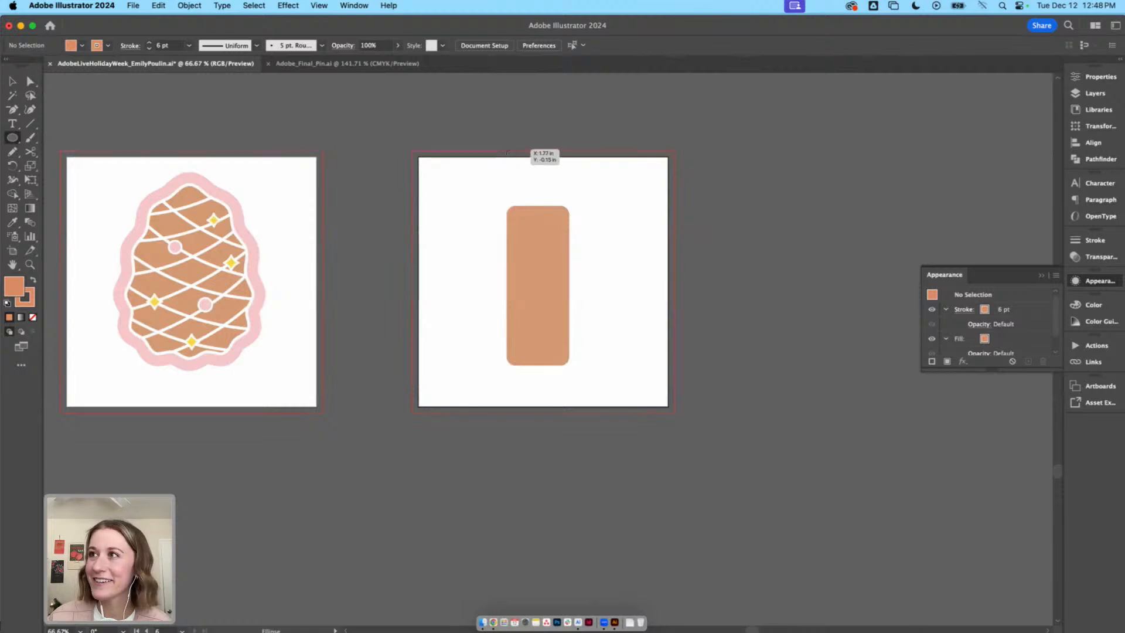
{"action": "left_click_drag", "start_coordinate": [506, 152], "coordinate": [572, 255]}
{"action": "key", "text": "v"}
Shape the ellipse's top into a flame point and scale the flame to about 1.02 by 1.36 in, resting on the candle
{"action": "left_click", "coordinate": [570, 223]}
{"action": "left_click", "coordinate": [563, 219]}
{"action": "key", "text": "super+="}
{"action": "key", "text": "super+="}
{"action": "key", "text": "a"}
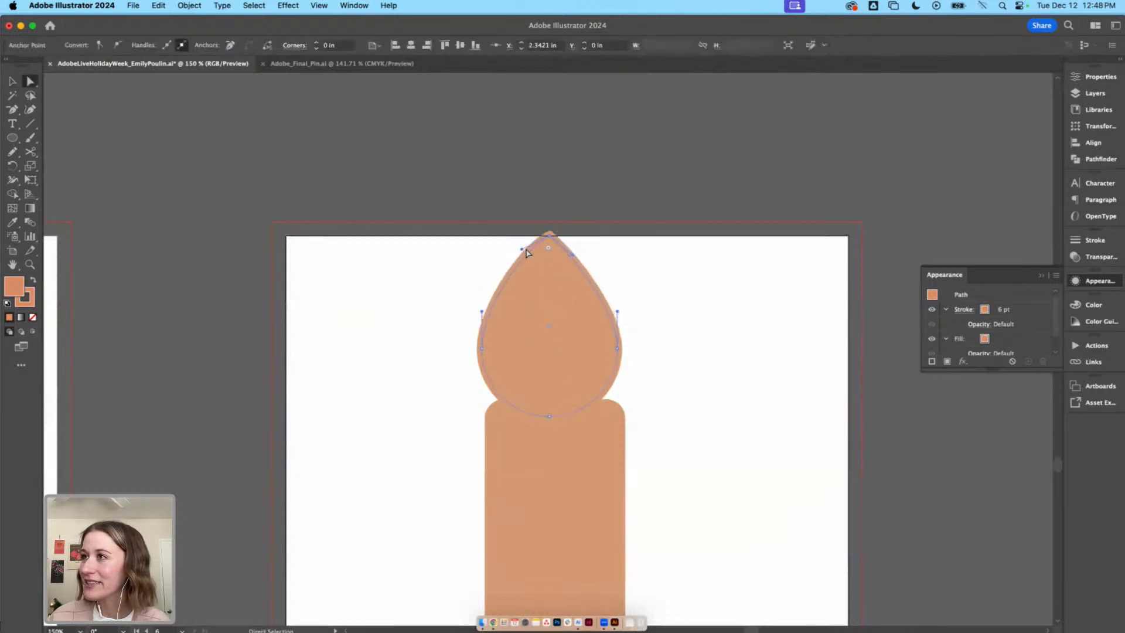
{"action": "key", "text": "v"}
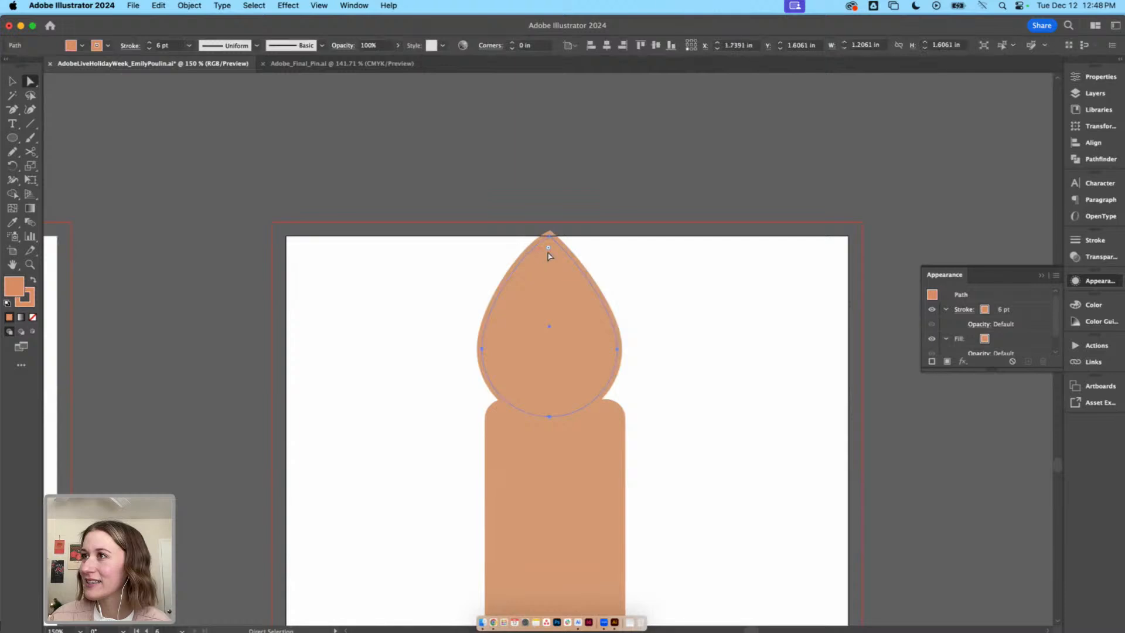
{"action": "key", "text": "a"}
{"action": "left_click", "coordinate": [550, 234]}
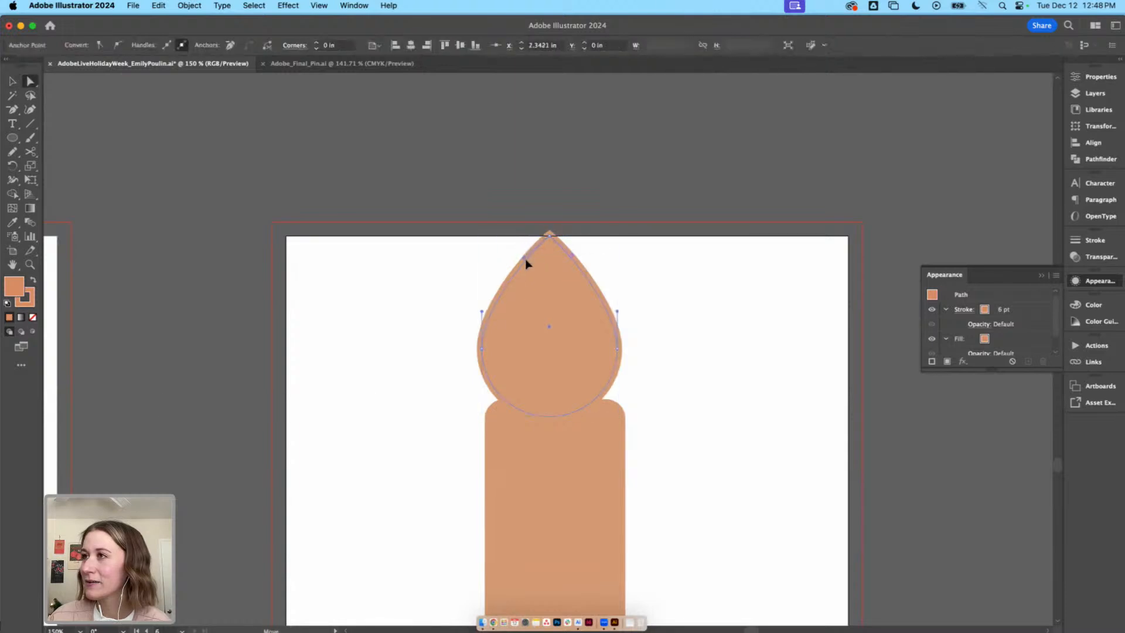
{"action": "key", "text": "v"}
{"action": "left_click_drag", "start_coordinate": [591, 308], "coordinate": [572, 340]}
Draw a white 6 pt wavy drip line across the upper candle body with the Pencil tool in Draw Inside mode
{"action": "scroll", "coordinate": [718, 339], "scroll_direction": "down", "scroll_amount": 5}
{"action": "scroll", "coordinate": [719, 339], "scroll_direction": "right", "scroll_amount": 1}
{"action": "left_click", "coordinate": [485, 382]}
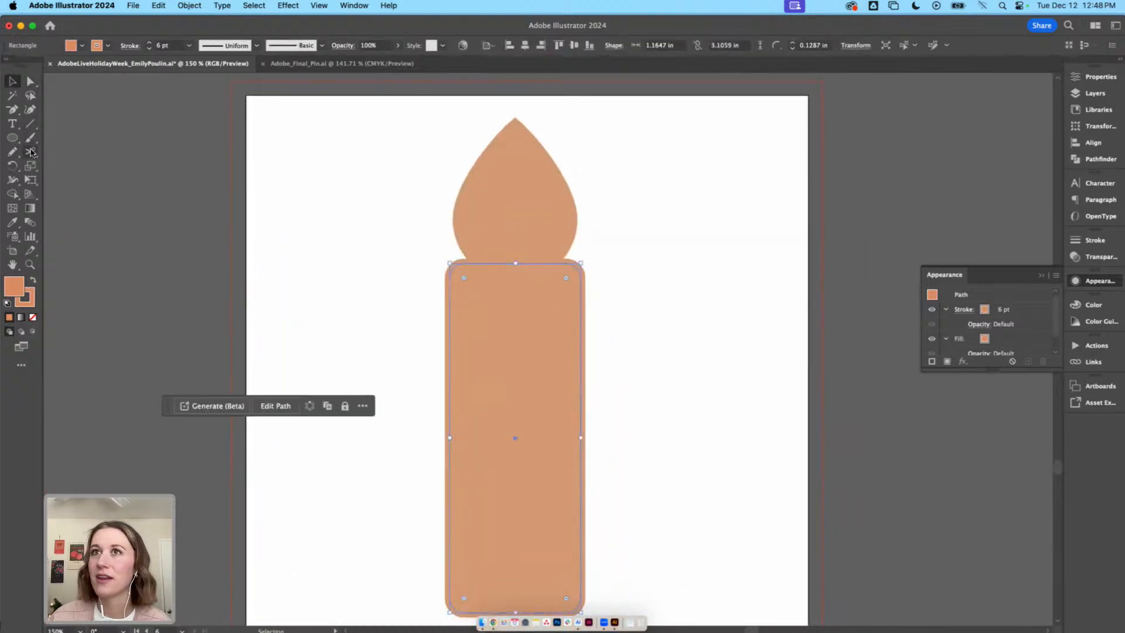
{"action": "left_click", "coordinate": [33, 331]}
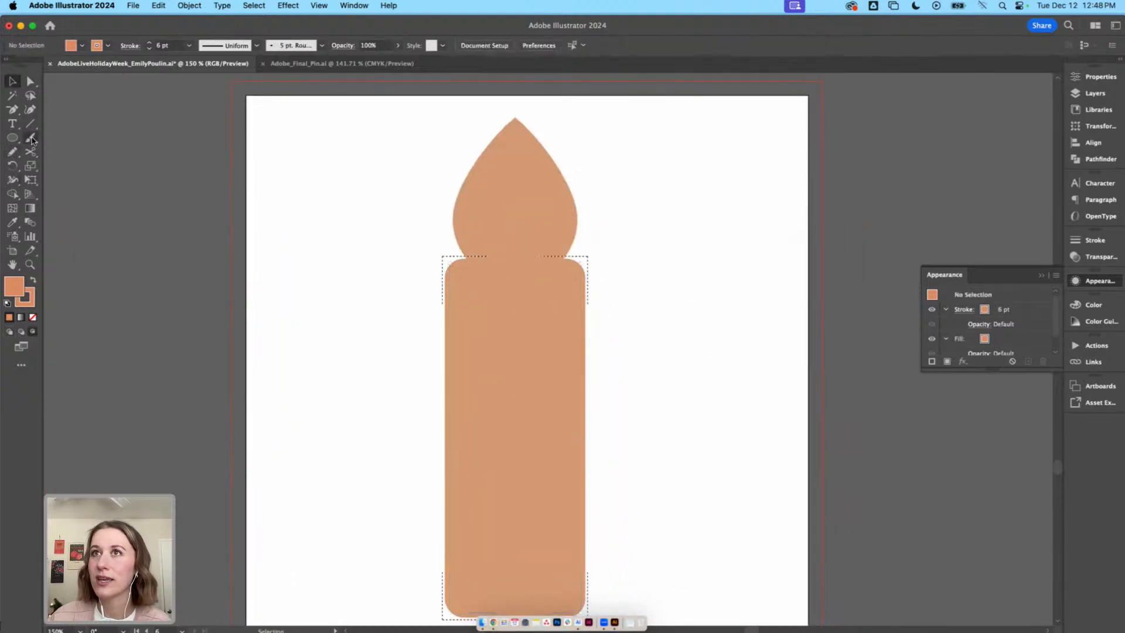
{"action": "double_click", "coordinate": [30, 292]}
{"action": "left_click_drag", "start_coordinate": [423, 240], "coordinate": [404, 223]}
{"action": "key", "text": "Return"}
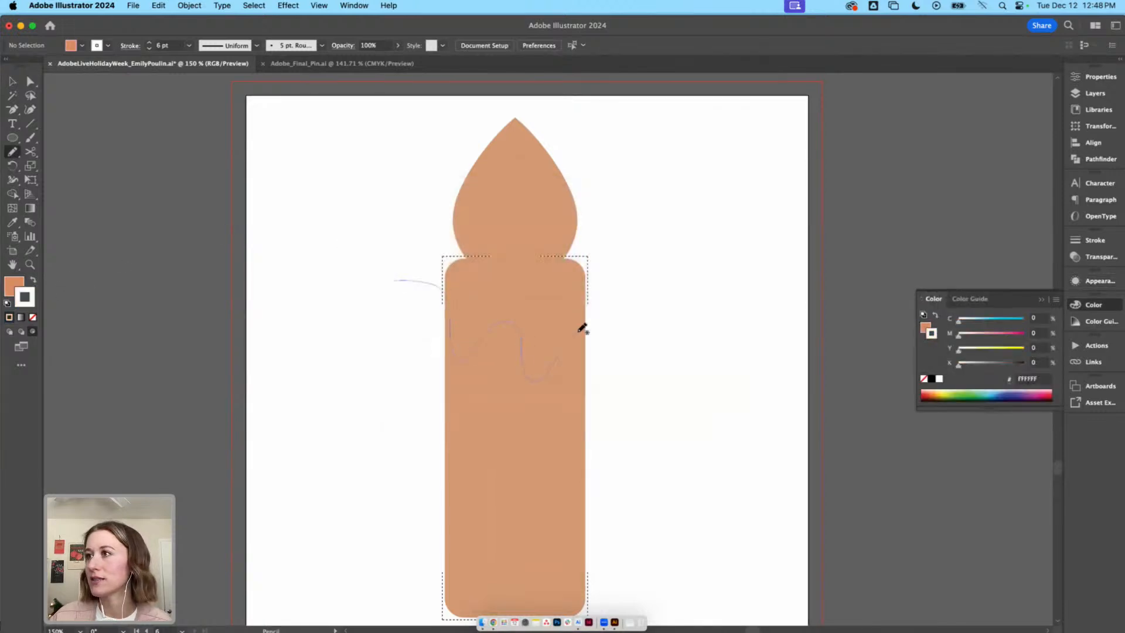
{"action": "mouse_move", "coordinate": [579, 331]}
{"action": "left_mouse_down"}
{"action": "mouse_move", "coordinate": [597, 330]}
{"action": "mouse_move", "coordinate": [564, 351]}
{"action": "left_mouse_up"}
{"action": "key", "text": "v"}
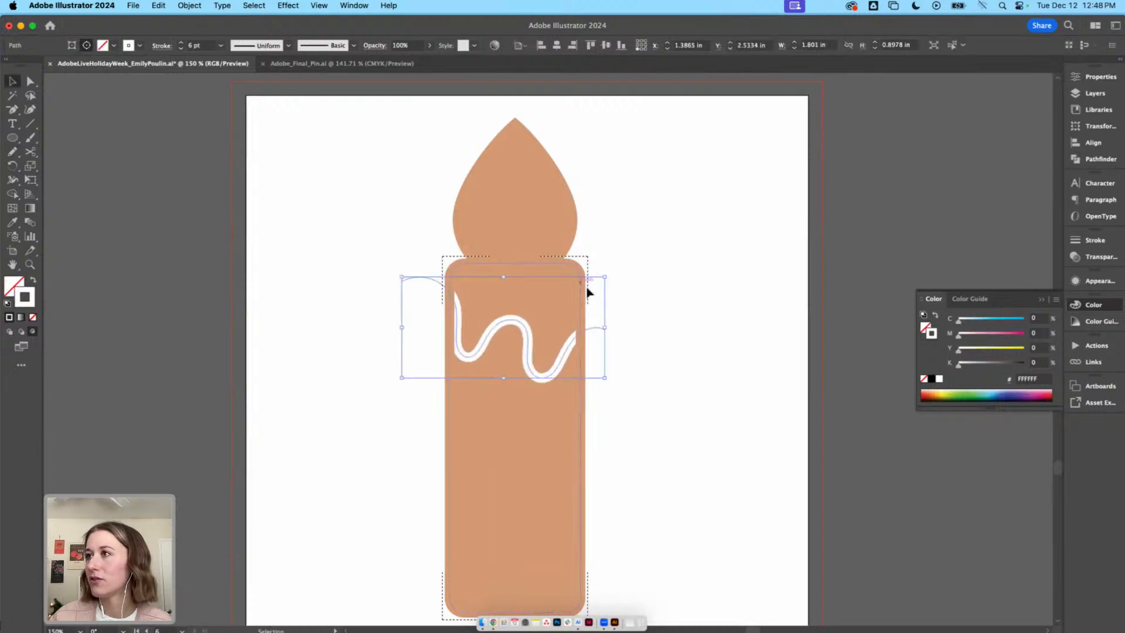
Remove the stroke from the candle body's clipping rectangle and exit the clip group
{"action": "left_click", "coordinate": [563, 266]}
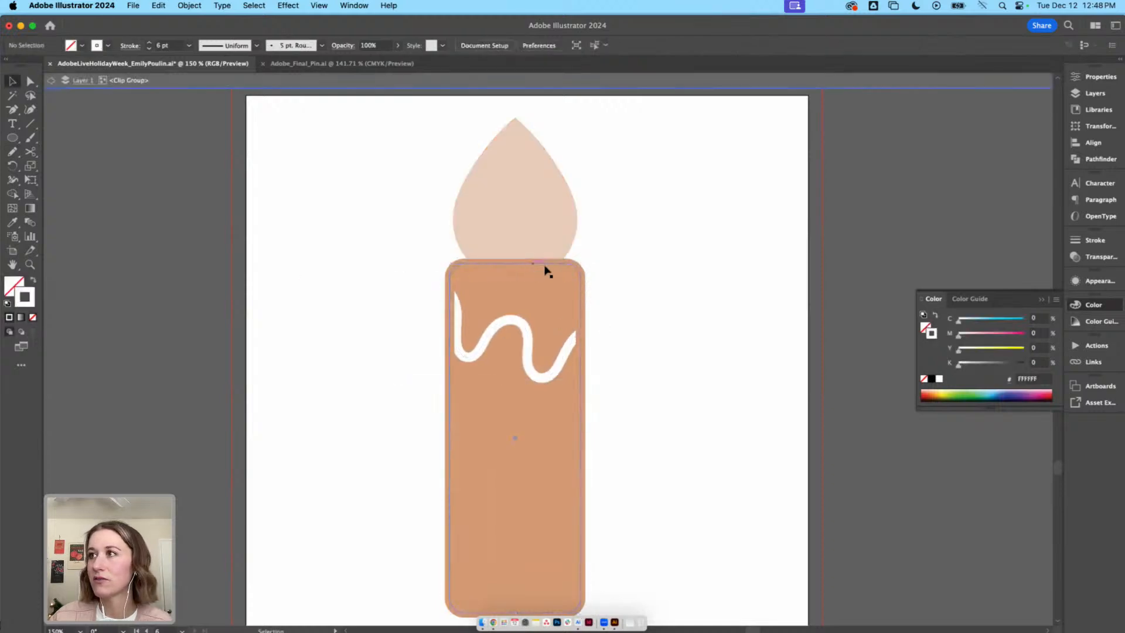
{"action": "left_click", "coordinate": [606, 283]}
{"action": "double_click", "coordinate": [579, 282]}
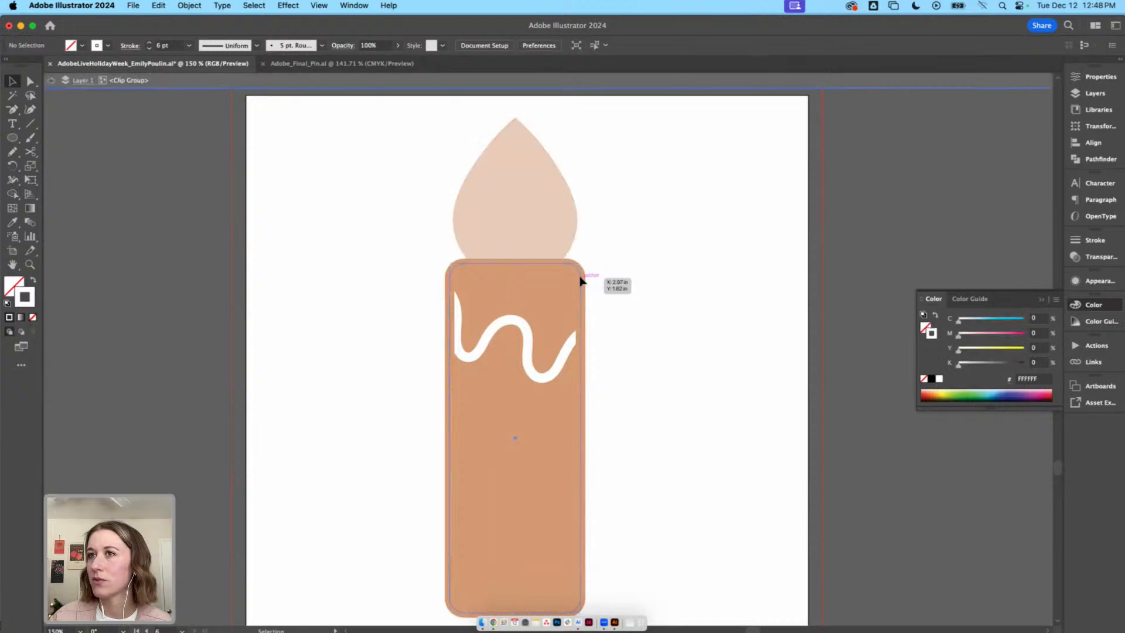
{"action": "left_click", "coordinate": [32, 319]}
{"action": "double_click", "coordinate": [265, 327]}
{"action": "left_click_drag", "start_coordinate": [458, 353], "coordinate": [366, 356]}
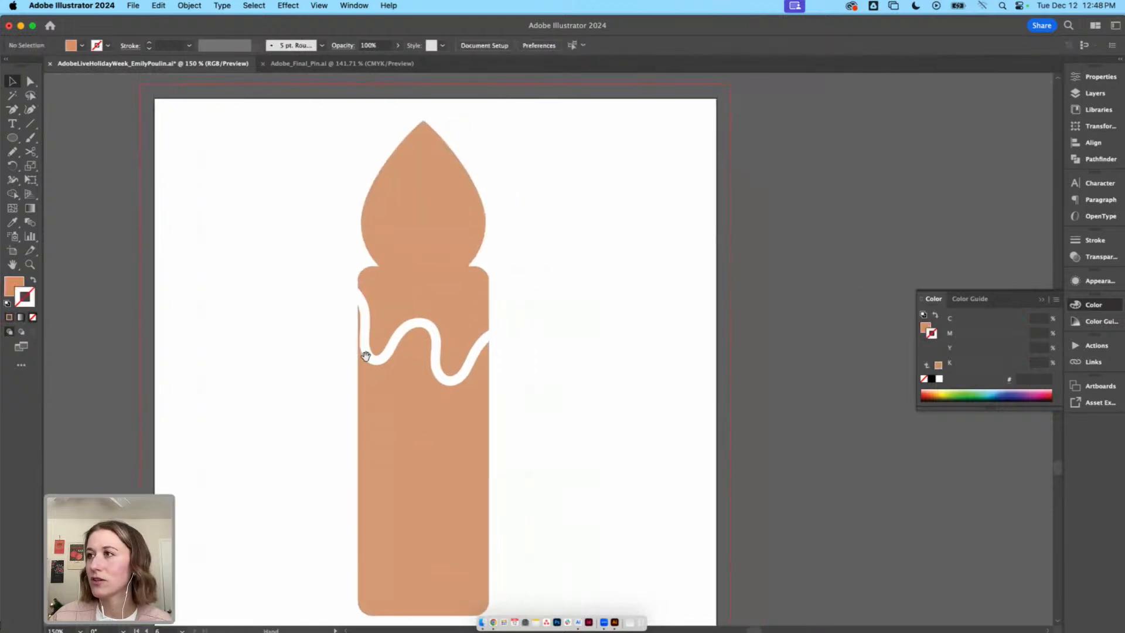
Set the drip line's stroke to 4 pt and rotate the line slightly counterclockwise inside the candle
{"action": "double_click", "coordinate": [461, 377]}
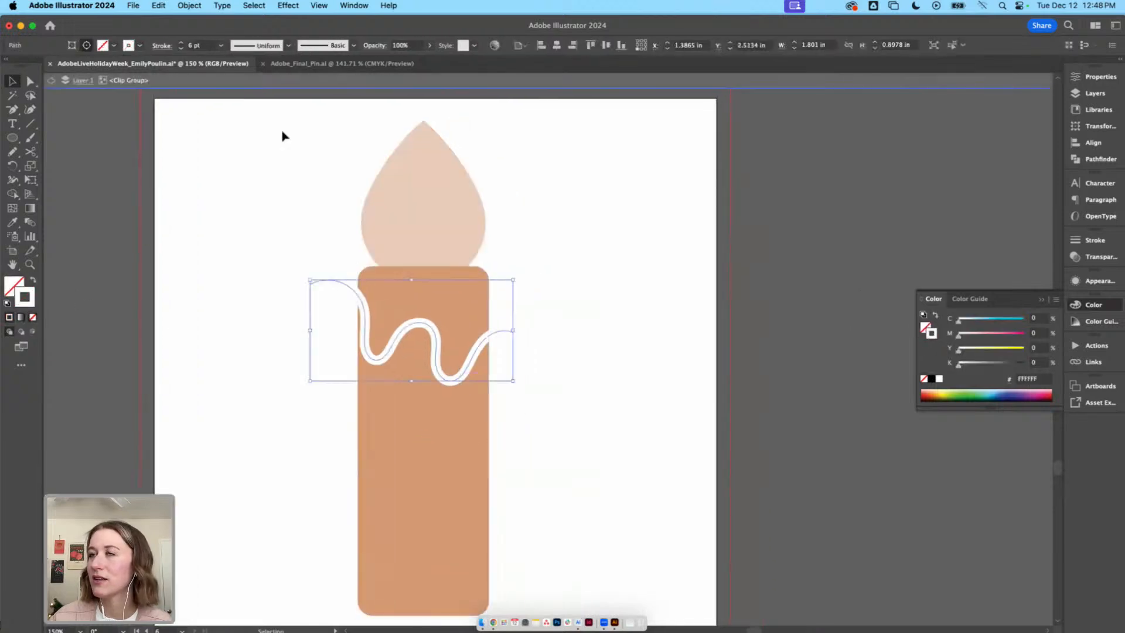
{"action": "left_click", "coordinate": [182, 50]}
{"action": "left_click", "coordinate": [182, 49]}
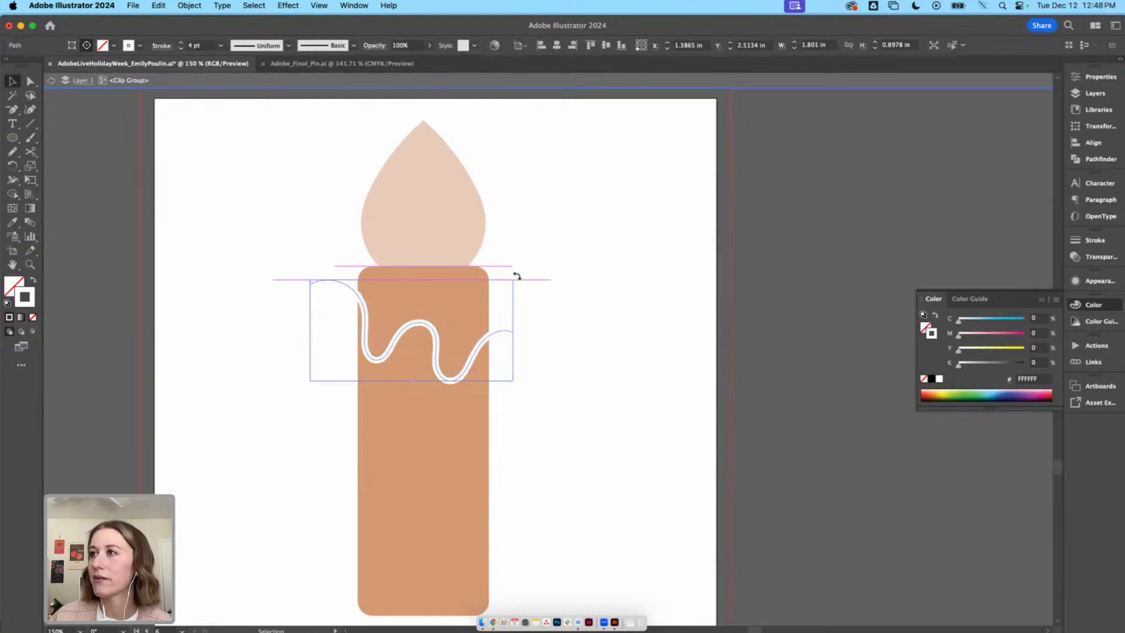
{"action": "left_click_drag", "start_coordinate": [516, 276], "coordinate": [512, 265]}
{"action": "left_click", "coordinate": [537, 269]}
Copy a yellow star and a pink circle from the scalloped pinecone cookie and paste them onto the candle artboard
{"action": "left_click_drag", "start_coordinate": [408, 246], "coordinate": [734, 241]}
{"action": "left_click_drag", "start_coordinate": [270, 251], "coordinate": [491, 235]}
{"action": "double_click", "coordinate": [489, 235]}
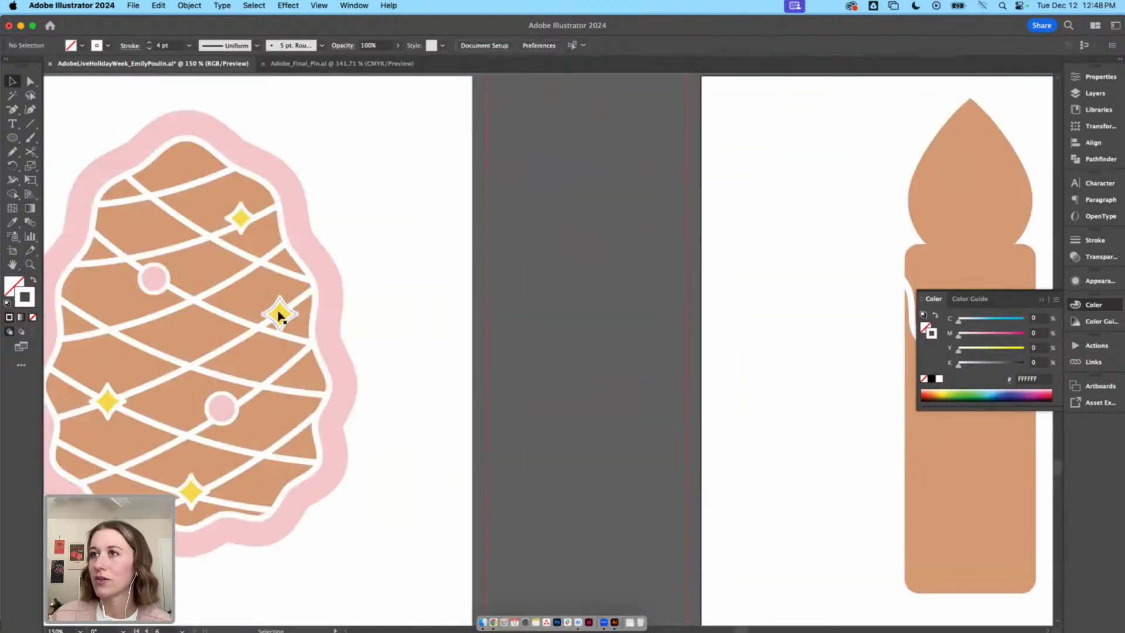
{"action": "left_click", "coordinate": [279, 317]}
{"action": "left_click", "coordinate": [160, 281], "text": "shift"}
{"action": "left_click_drag", "start_coordinate": [548, 280], "coordinate": [167, 263]}
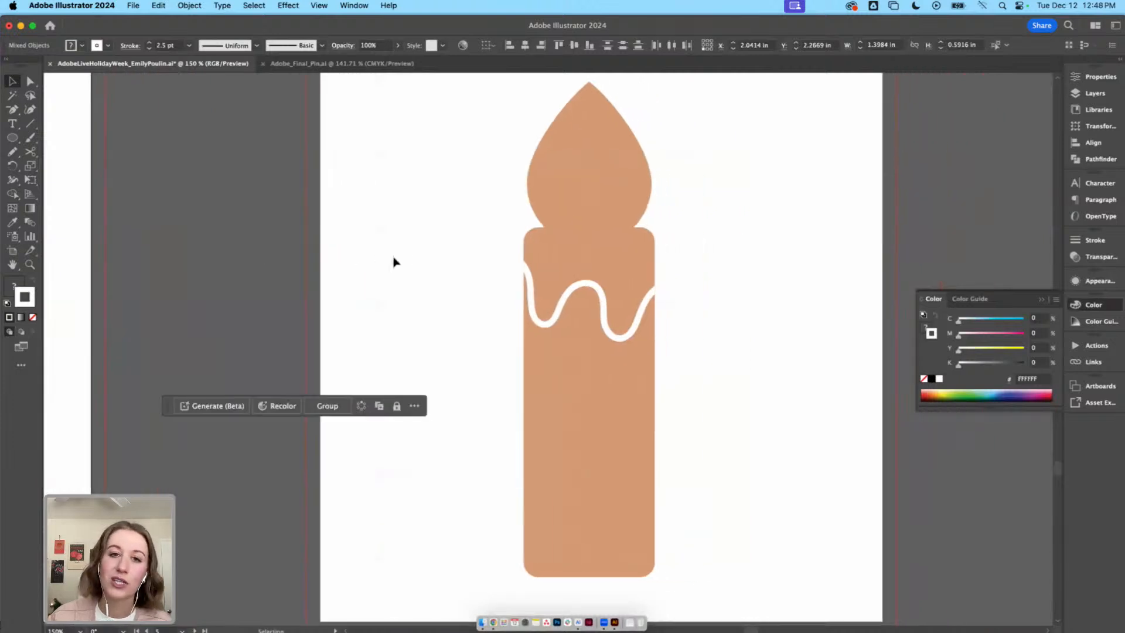
{"action": "left_click_drag", "start_coordinate": [461, 248], "coordinate": [352, 241]}
{"action": "left_click", "coordinate": [622, 249]}
{"action": "key", "text": "super+plus"}
{"action": "key", "text": "super+v"}
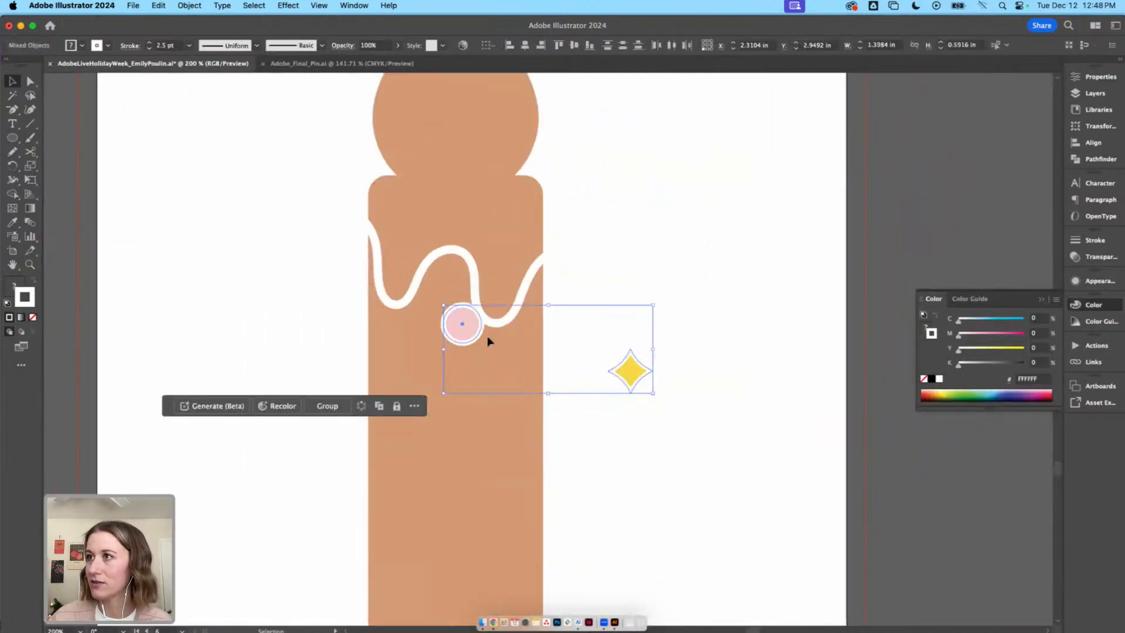
Place the pink circle on the drip line's crest and the star on its lower right curve, shrinking the star to about 0.25 in
{"action": "left_click_drag", "start_coordinate": [482, 332], "coordinate": [451, 259]}
{"action": "left_click", "coordinate": [615, 297]}
{"action": "left_click_drag", "start_coordinate": [602, 300], "coordinate": [558, 335]}
{"action": "left_click", "coordinate": [574, 321]}
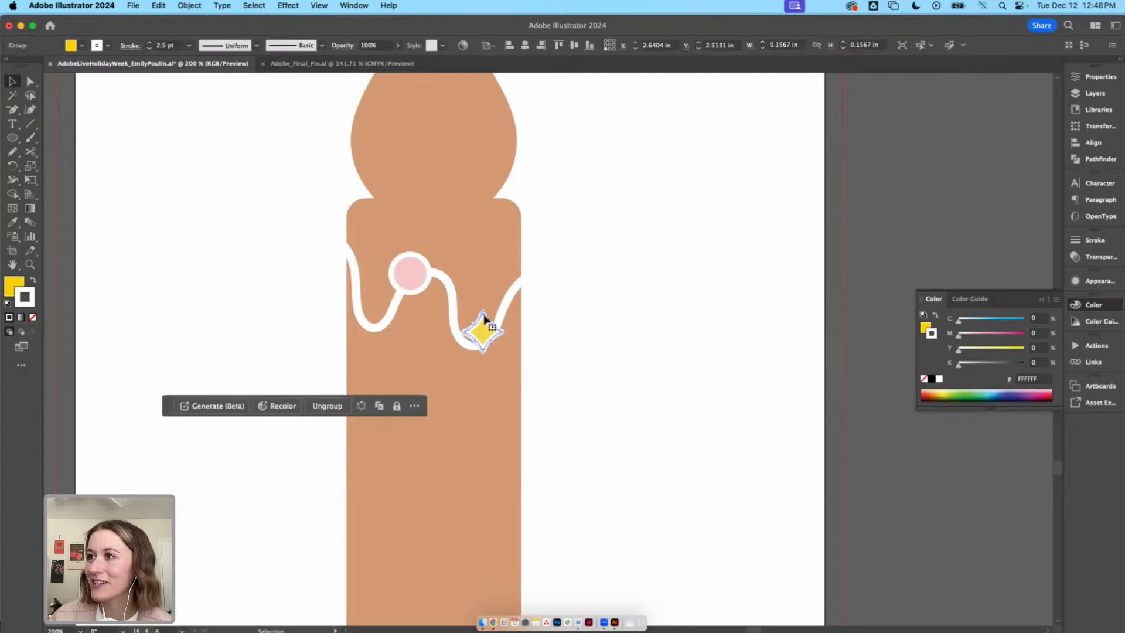
{"action": "left_click_drag", "start_coordinate": [482, 339], "coordinate": [493, 338]}
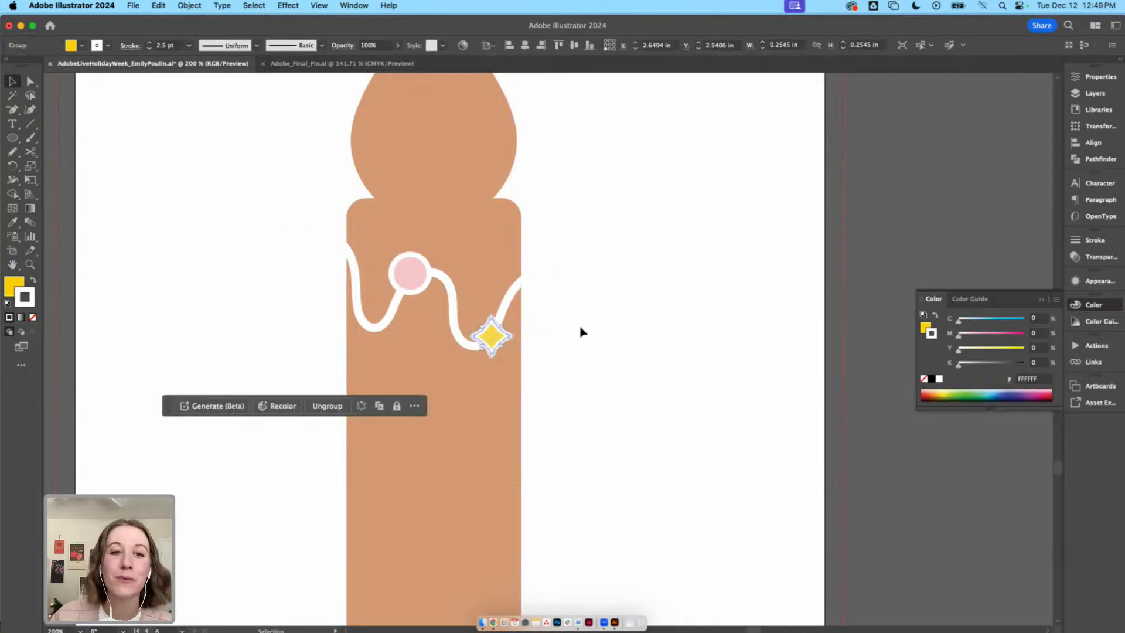
Shrink the pink circle slightly and keep it centred on the drip line's crest
{"action": "left_click", "coordinate": [581, 332]}
{"action": "scroll", "coordinate": [417, 275], "scroll_direction": "up", "scroll_amount": 1}
{"action": "left_click", "coordinate": [415, 274]}
{"action": "left_click_drag", "start_coordinate": [422, 296], "coordinate": [427, 294]}
{"action": "left_click", "coordinate": [572, 303]}
Duplicate the drip line's star onto the left side of the flame and select the flame shape
{"action": "left_click_drag", "start_coordinate": [495, 350], "coordinate": [401, 131]}
{"action": "left_click_drag", "start_coordinate": [400, 130], "coordinate": [404, 205]}
{"action": "left_click", "coordinate": [517, 248]}
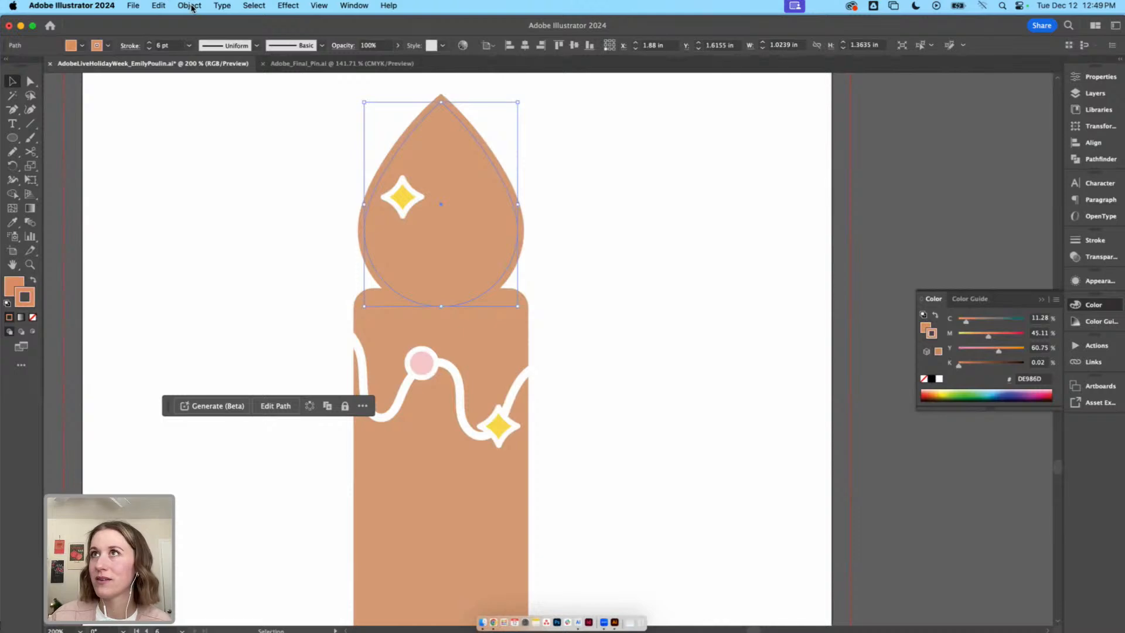
Offset the flame's path inward with round joins and give the inner copy the drip line's white 4 pt stroke
{"action": "left_click", "coordinate": [190, 6]}
{"action": "mouse_move", "coordinate": [246, 314]}
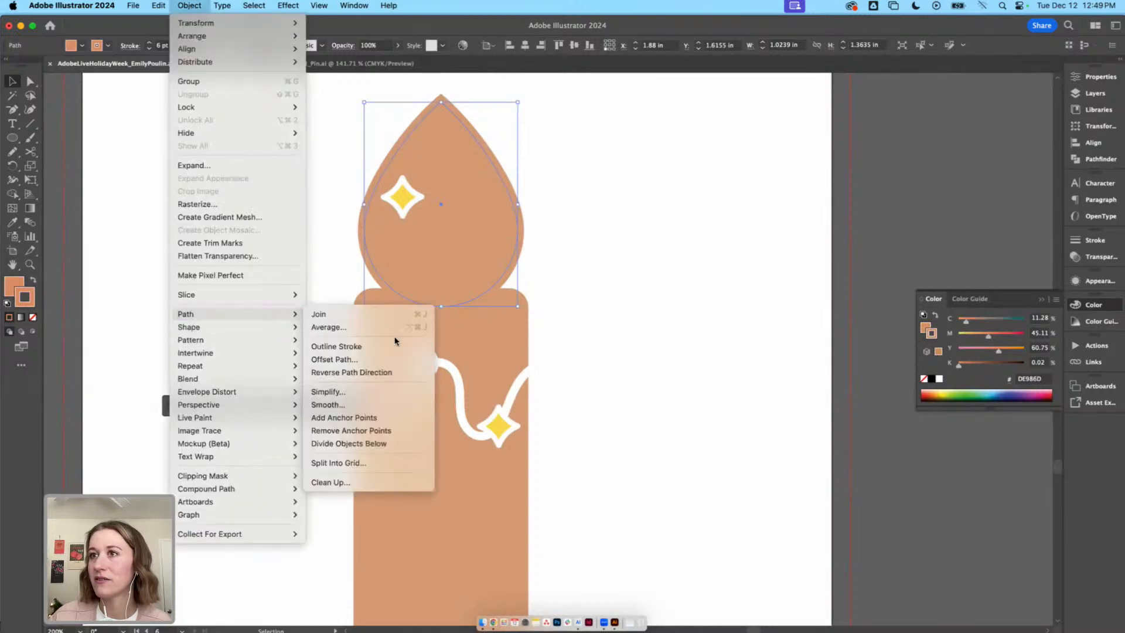
{"action": "left_click", "coordinate": [380, 359]}
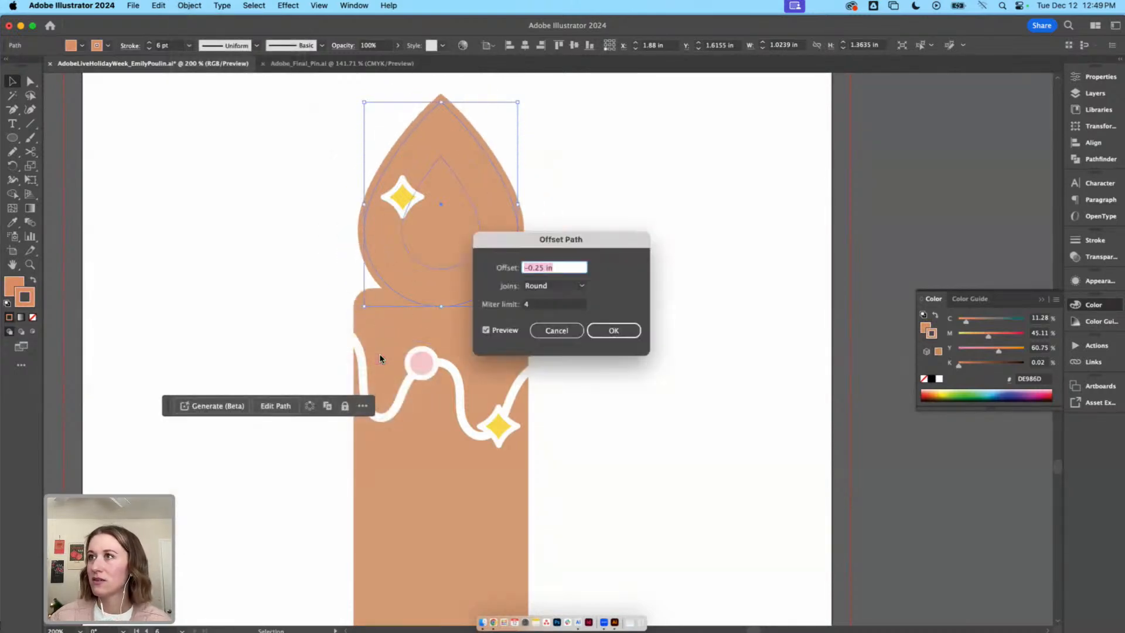
{"action": "left_click", "coordinate": [603, 329]}
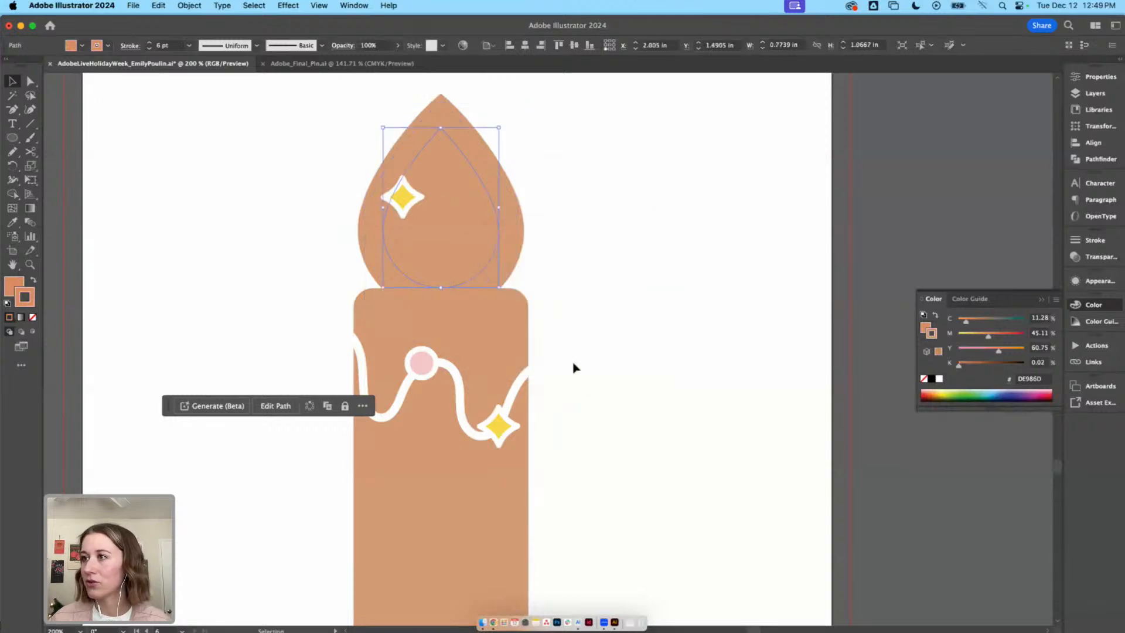
{"action": "key", "text": "i"}
{"action": "left_click", "coordinate": [516, 369]}
{"action": "key", "text": "c"}
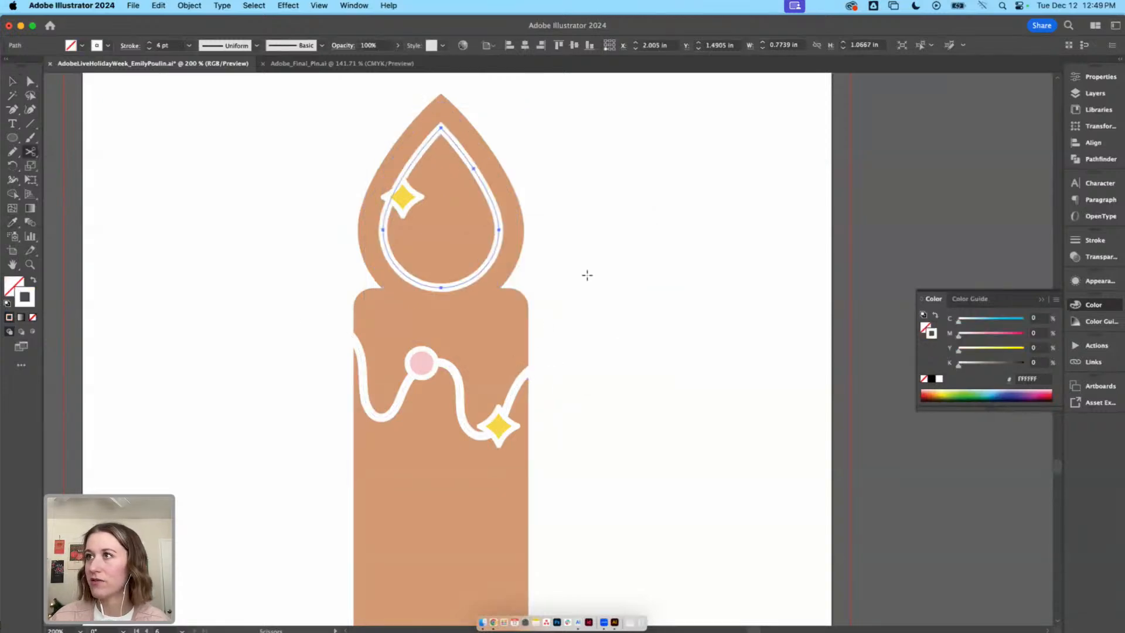
Place two yellow stars and a small pink circle on the flame's white line: stars at upper left and bottom, circle at upper right
{"action": "scroll", "coordinate": [527, 252], "scroll_direction": "up", "scroll_amount": 2}
{"action": "scroll", "coordinate": [527, 252], "scroll_direction": "left", "scroll_amount": 1}
{"action": "key", "text": "v"}
{"action": "left_click_drag", "start_coordinate": [420, 227], "coordinate": [428, 200]}
{"action": "left_click_drag", "start_coordinate": [427, 200], "coordinate": [459, 304]}
{"action": "key", "text": "BackSpace"}
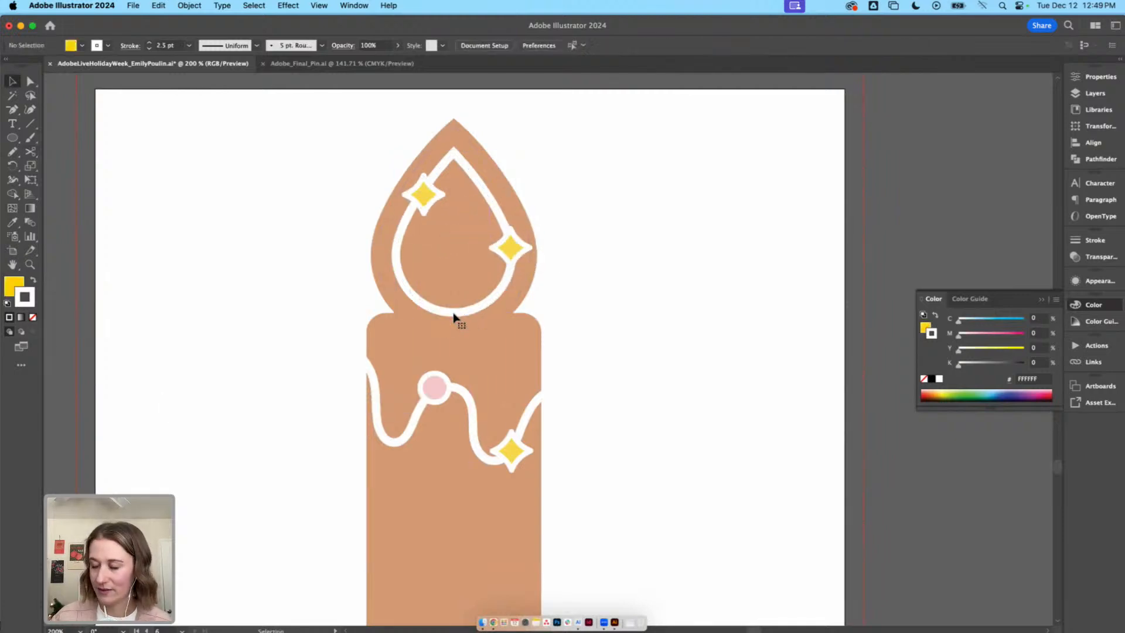
{"action": "left_click_drag", "start_coordinate": [441, 388], "coordinate": [512, 199]}
{"action": "left_click_drag", "start_coordinate": [510, 247], "coordinate": [477, 309]}
{"action": "left_click", "coordinate": [581, 286]}
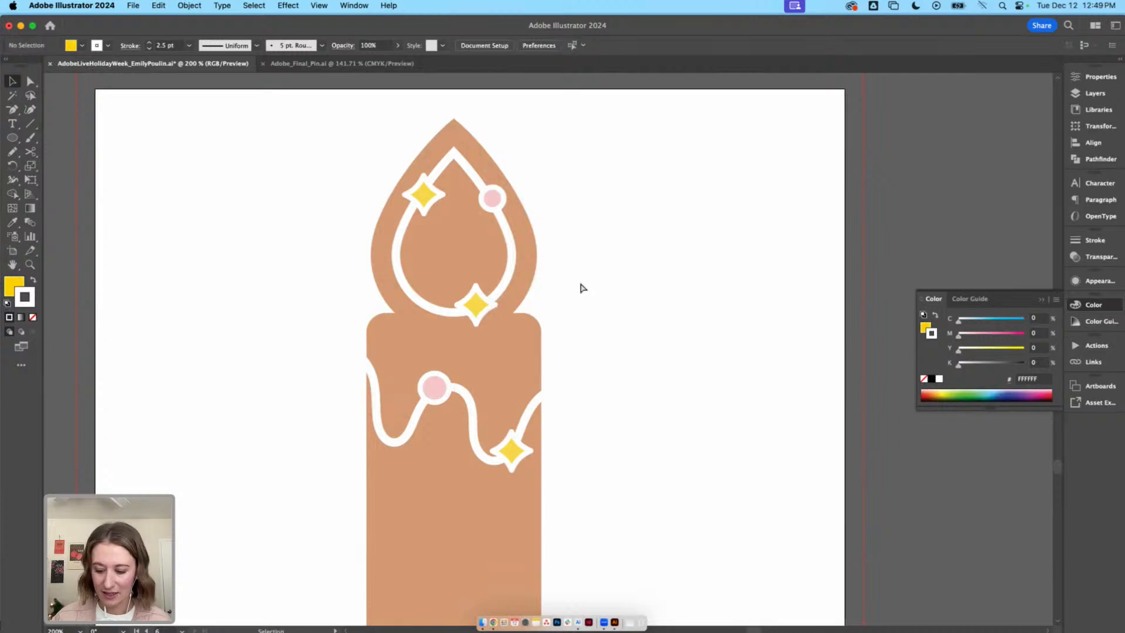
Try a second copy of the drip line lower down inside the candle's clip group
{"action": "key", "text": "super+minus"}
{"action": "left_click_drag", "start_coordinate": [581, 347], "coordinate": [514, 273]}
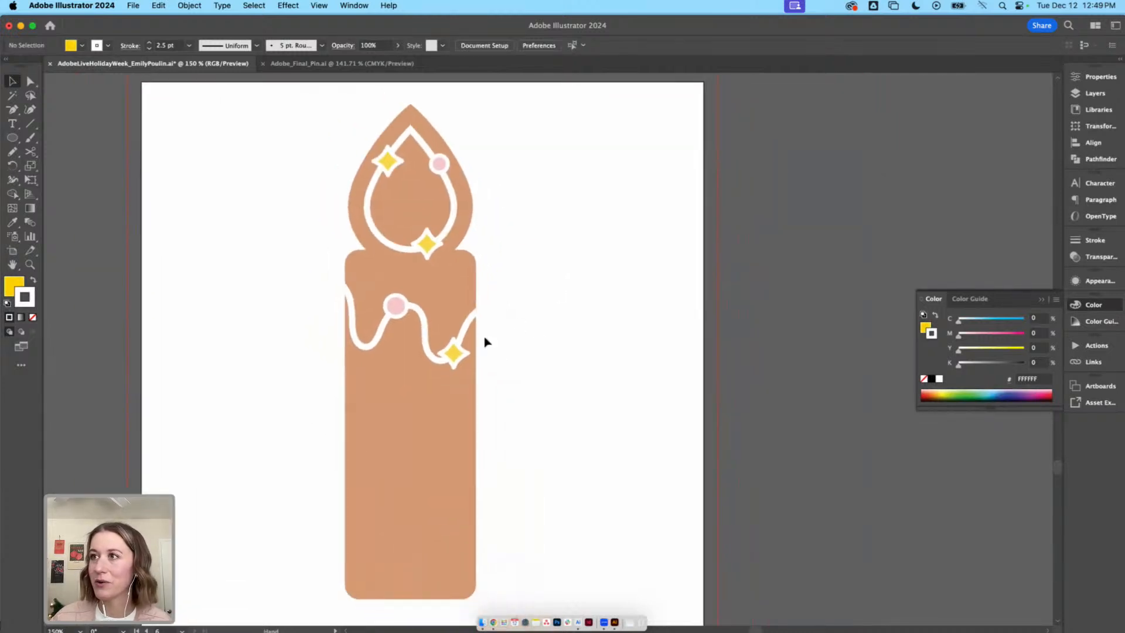
{"action": "mouse_move", "coordinate": [468, 324]}
{"action": "left_mouse_down"}
{"action": "mouse_move", "coordinate": [469, 357]}
{"action": "mouse_move", "coordinate": [478, 347]}
{"action": "mouse_move", "coordinate": [465, 369]}
{"action": "left_mouse_up"}
{"action": "key", "text": "super+z"}
{"action": "double_click", "coordinate": [473, 322]}
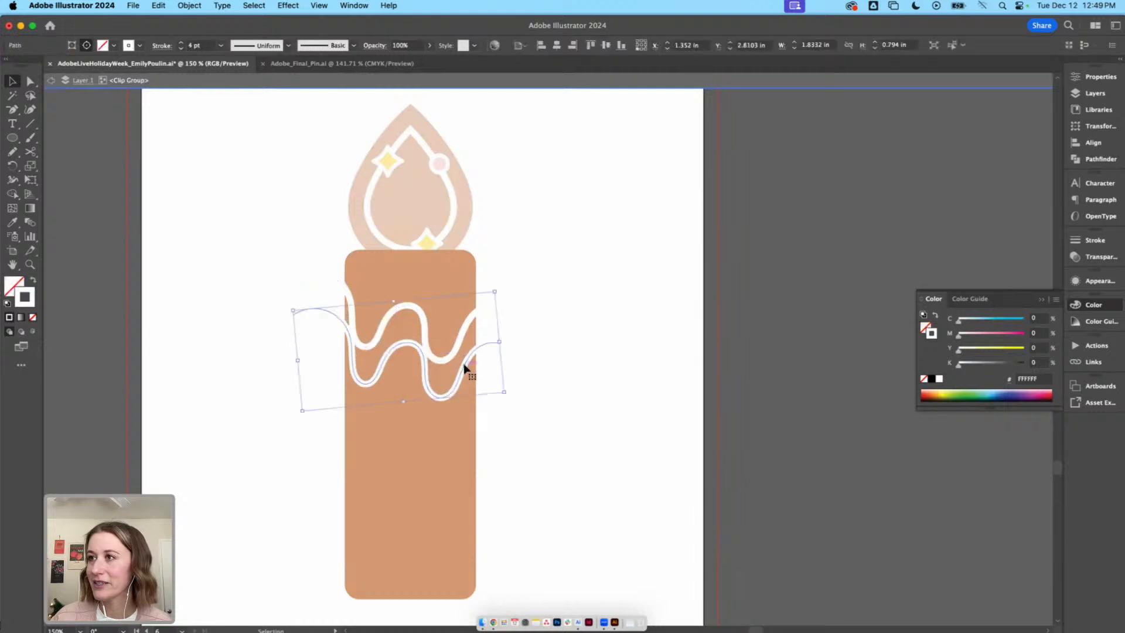
{"action": "key", "text": "BackSpace"}
{"action": "key", "text": "Escape"}
Examine the earlier candle illustration's proportions, icing and plate-shaped holder, and return to the candle cookie artboard
{"action": "scroll", "coordinate": [507, 331], "scroll_direction": "up", "scroll_amount": 3}
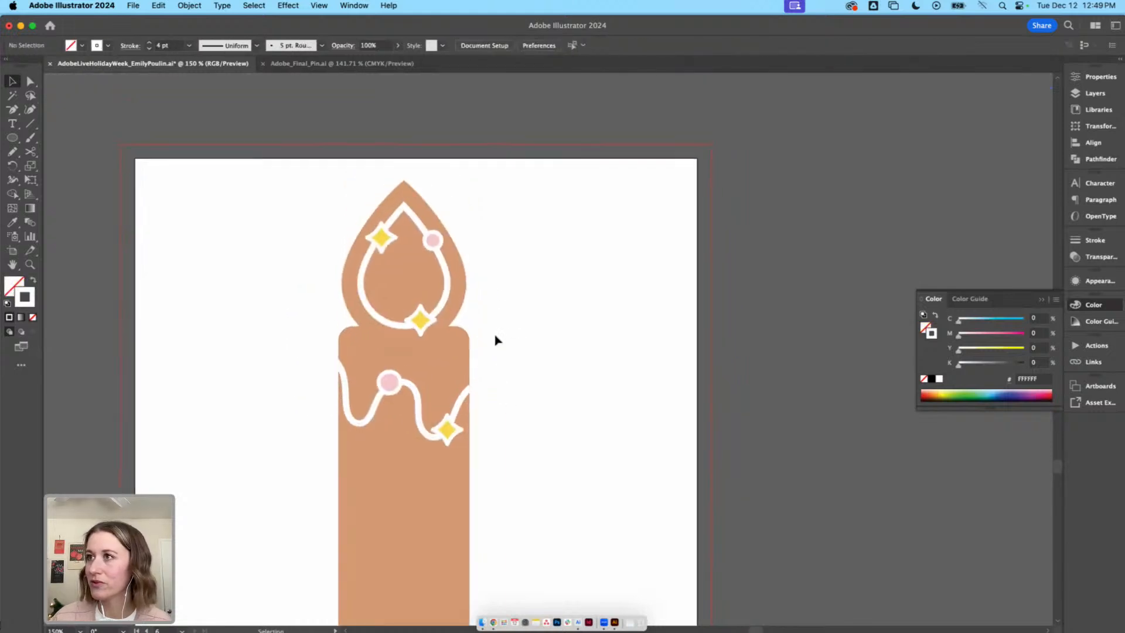
{"action": "key", "text": "super+minus"}
{"action": "scroll", "coordinate": [442, 558], "scroll_direction": "down", "scroll_amount": 10}
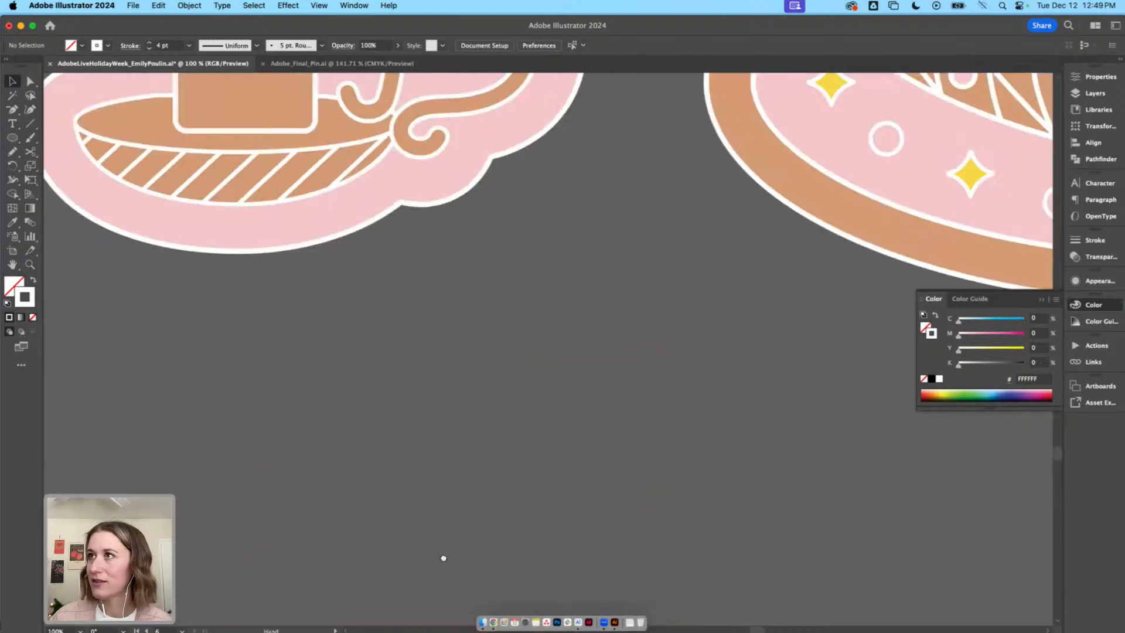
{"action": "scroll", "coordinate": [452, 382], "scroll_direction": "up", "scroll_amount": 5}
{"action": "key", "text": "super+minus"}
{"action": "key", "text": "super+minus"}
{"action": "left_click_drag", "start_coordinate": [447, 429], "coordinate": [433, 498]}
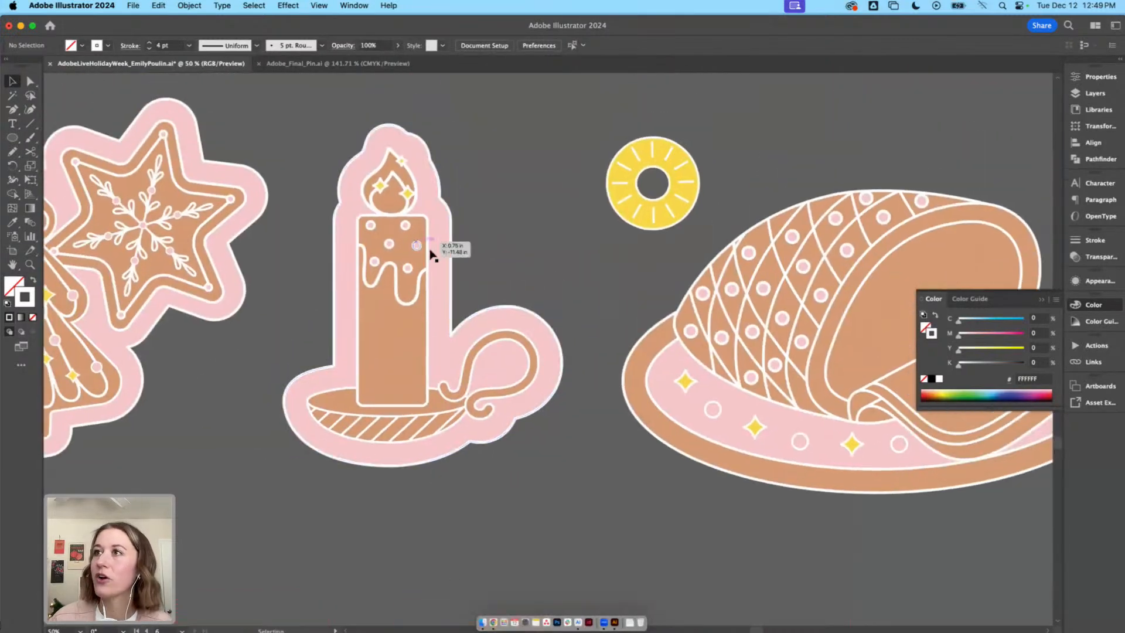
{"action": "left_click_drag", "start_coordinate": [596, 371], "coordinate": [530, 193]}
{"action": "scroll", "coordinate": [500, 182], "scroll_direction": "down", "scroll_amount": 10}
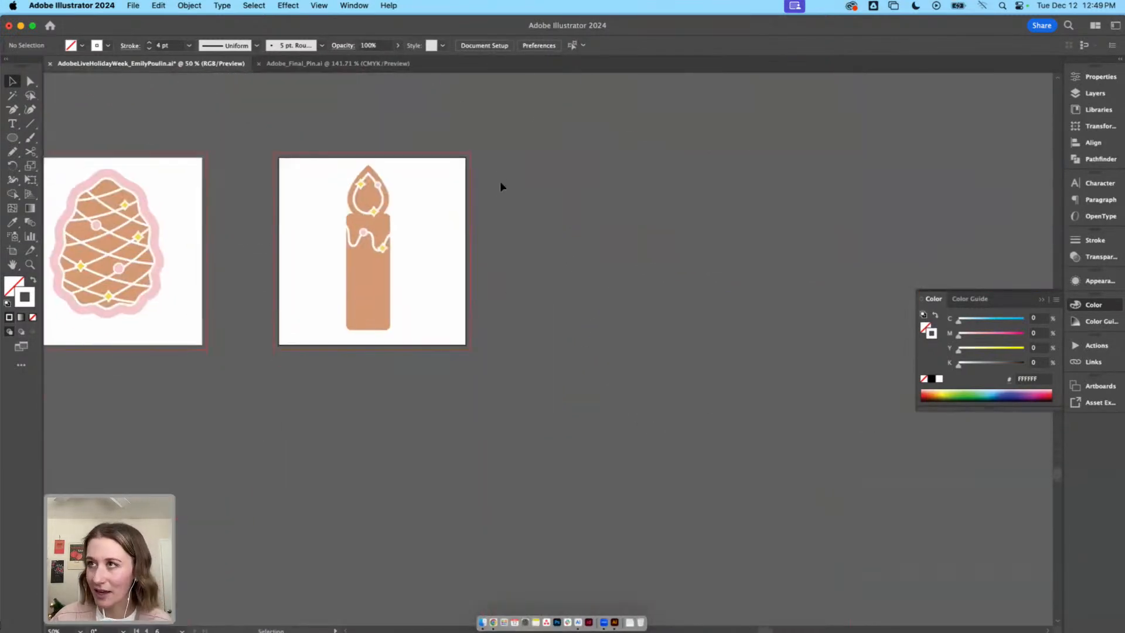
{"action": "key", "text": "super+plus"}
{"action": "key", "text": "super+plus"}
{"action": "left_click_drag", "start_coordinate": [384, 240], "coordinate": [560, 484]}
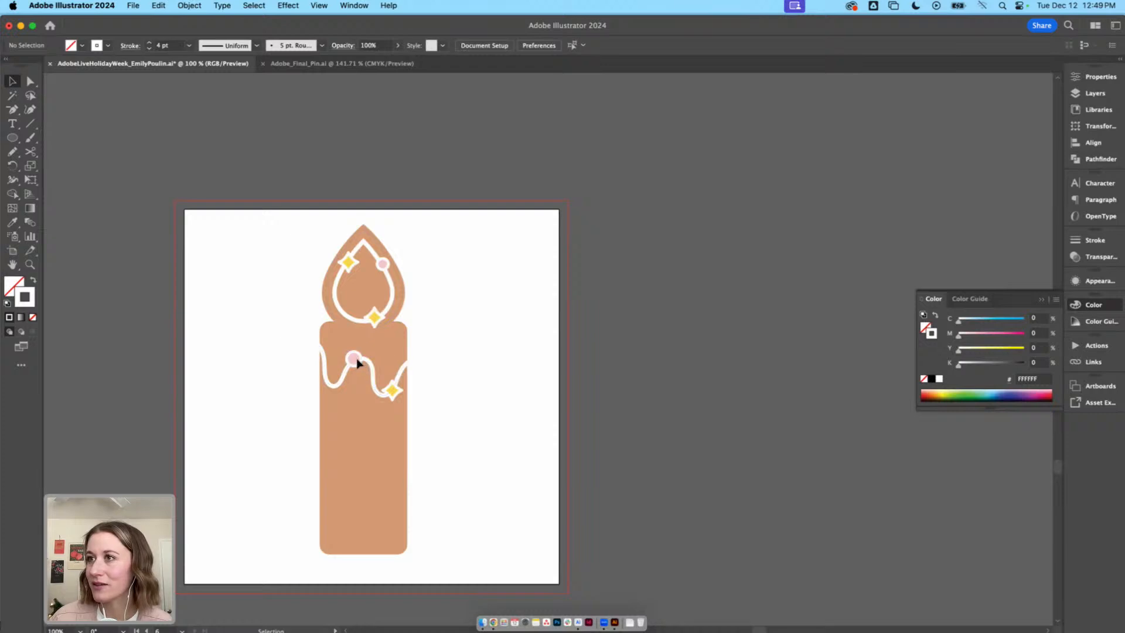
{"action": "left_click_drag", "start_coordinate": [464, 369], "coordinate": [473, 353]}
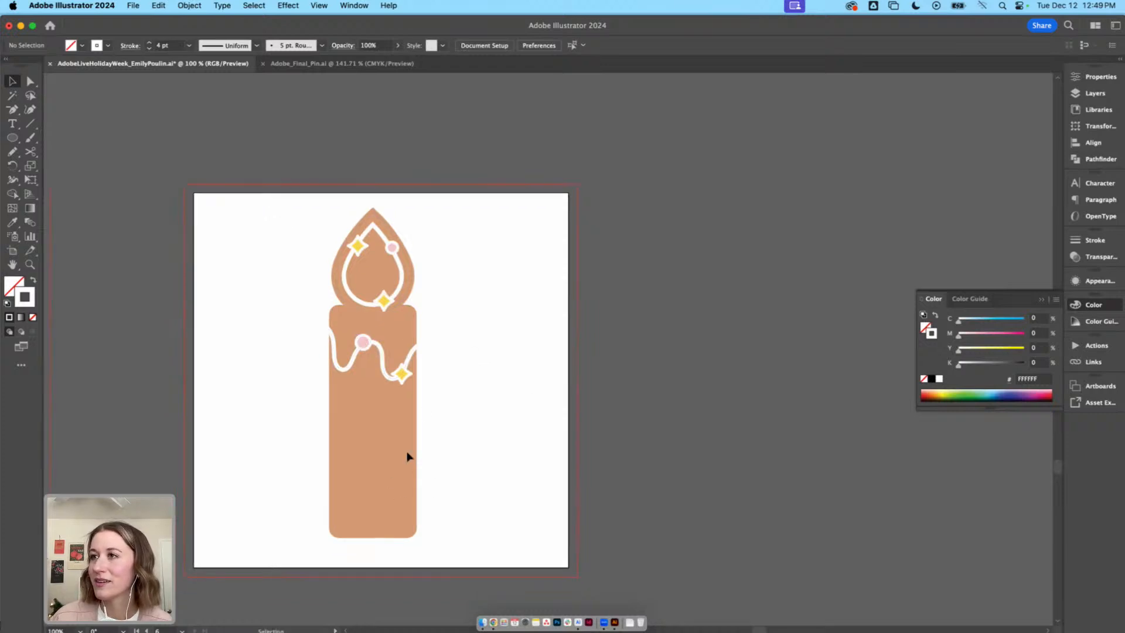
{"action": "left_click", "coordinate": [347, 408]}
{"action": "left_click_drag", "start_coordinate": [413, 426], "coordinate": [406, 425]}
{"action": "key", "text": "super+z"}
{"action": "key", "text": "super+z"}
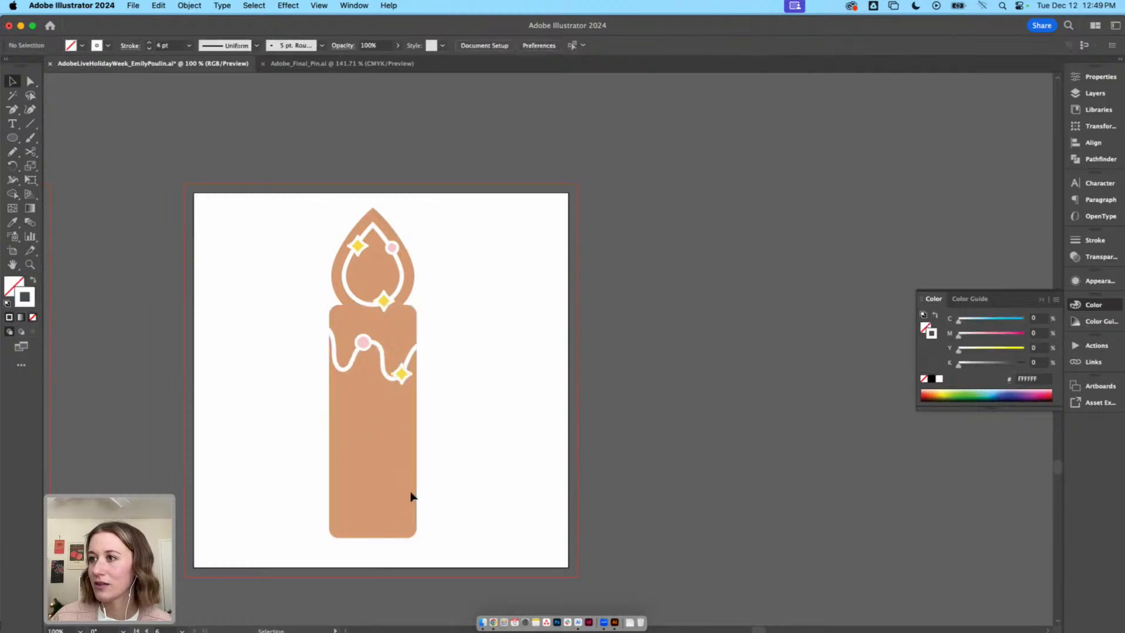
Narrow the candle body symmetrically and shorten it from its base
{"action": "left_click", "coordinate": [413, 498]}
{"action": "left_click_drag", "start_coordinate": [417, 421], "coordinate": [412, 444]}
{"action": "left_click_drag", "start_coordinate": [379, 541], "coordinate": [379, 503]}
{"action": "left_click", "coordinate": [461, 488]}
Scale the flame with its icing line and ornaments down to about 0.79 in wide, seated on top of the candle body
{"action": "left_click_drag", "start_coordinate": [435, 301], "coordinate": [309, 204]}
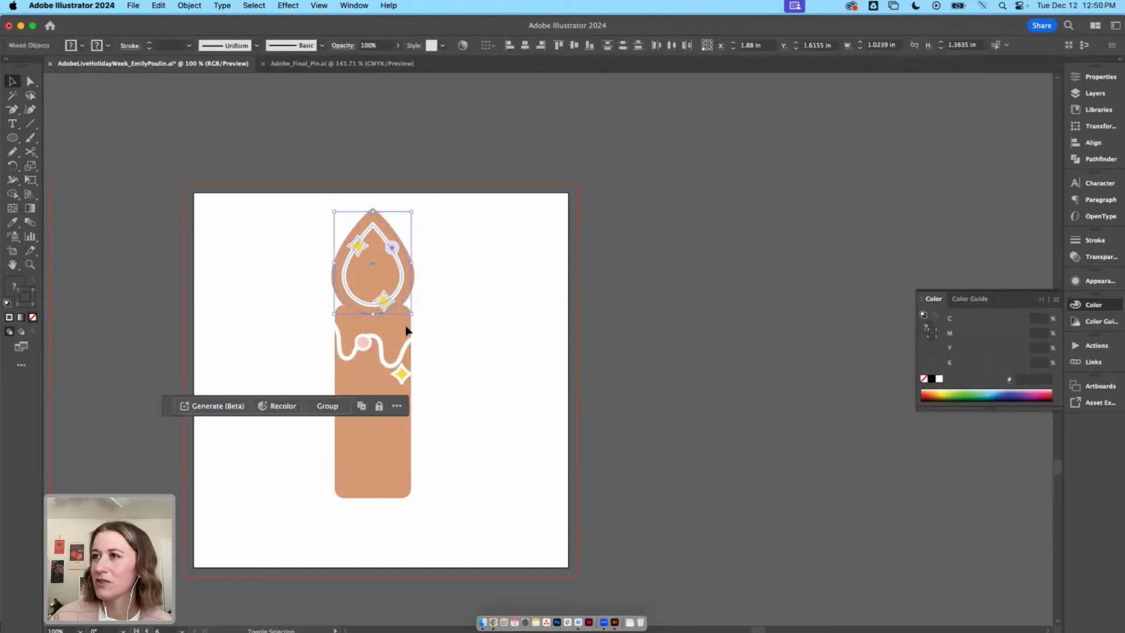
{"action": "left_click_drag", "start_coordinate": [412, 212], "coordinate": [402, 217]}
{"action": "left_click_drag", "start_coordinate": [411, 211], "coordinate": [394, 233]}
{"action": "left_click_drag", "start_coordinate": [363, 279], "coordinate": [373, 282]}
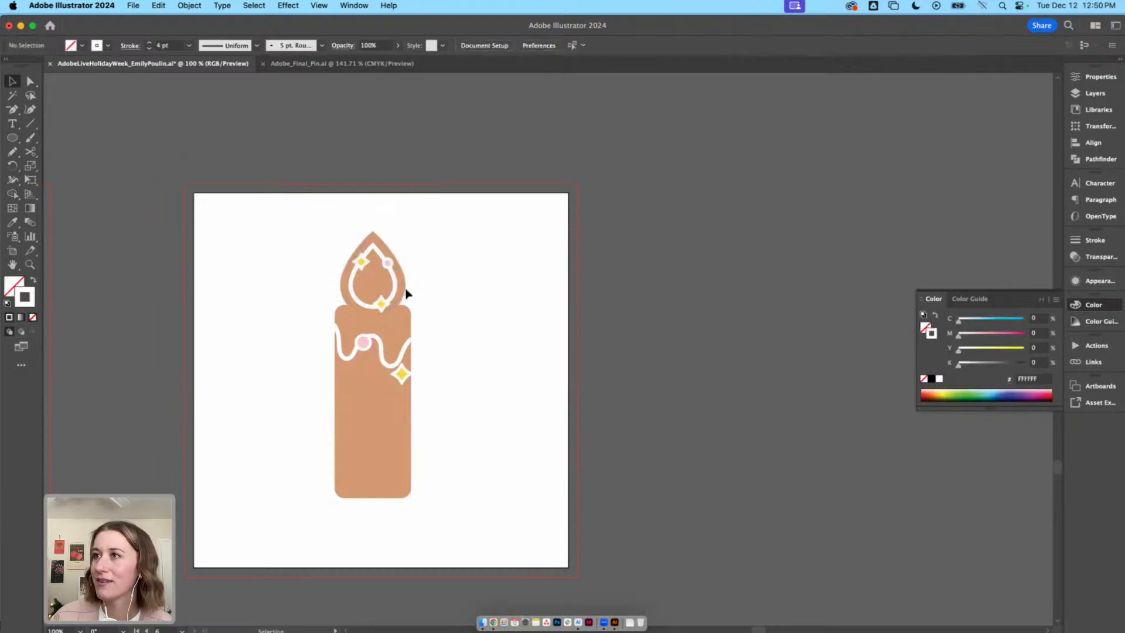
{"action": "left_click", "coordinate": [408, 282]}
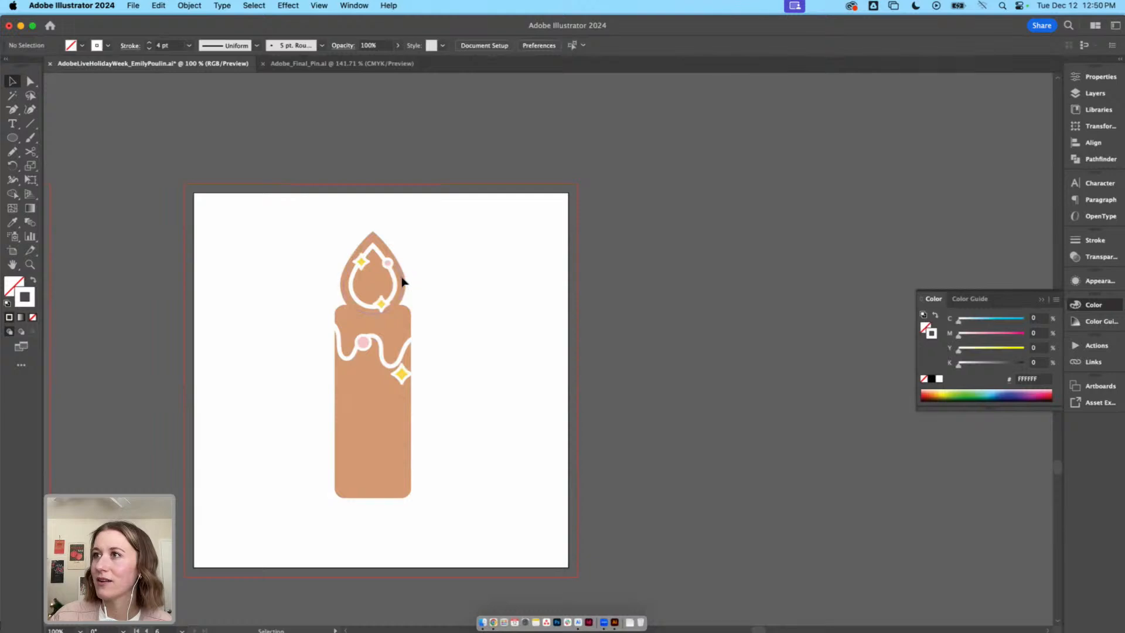
Set the flame shape's stroke colour to white
{"action": "left_click", "coordinate": [403, 282]}
{"action": "double_click", "coordinate": [32, 307]}
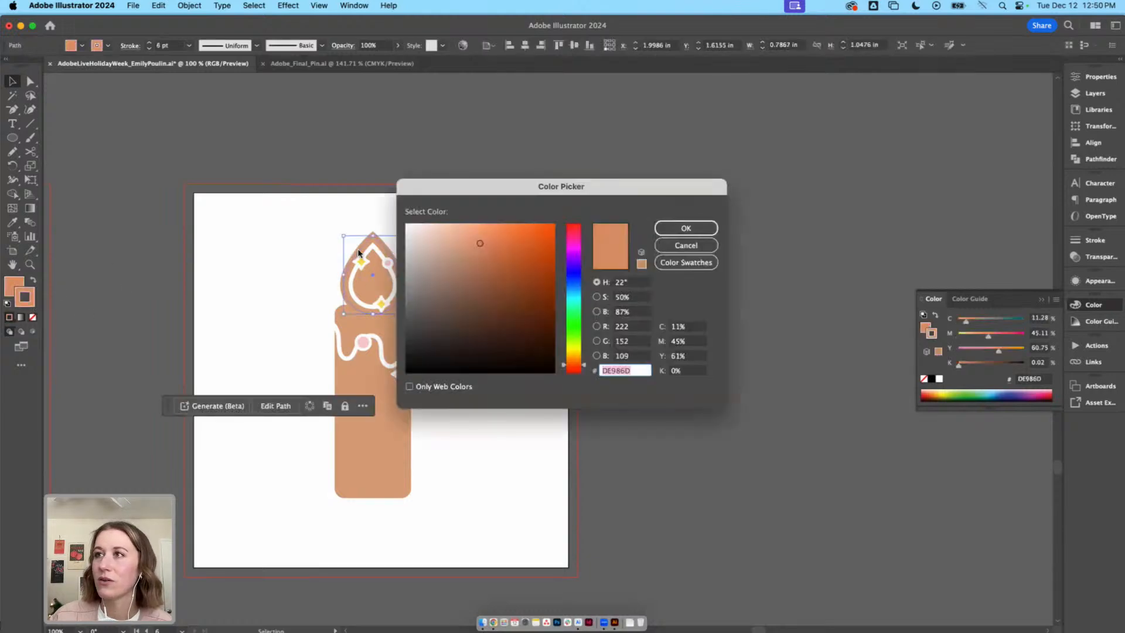
{"action": "left_click_drag", "start_coordinate": [436, 245], "coordinate": [381, 210]}
{"action": "left_click", "coordinate": [692, 227]}
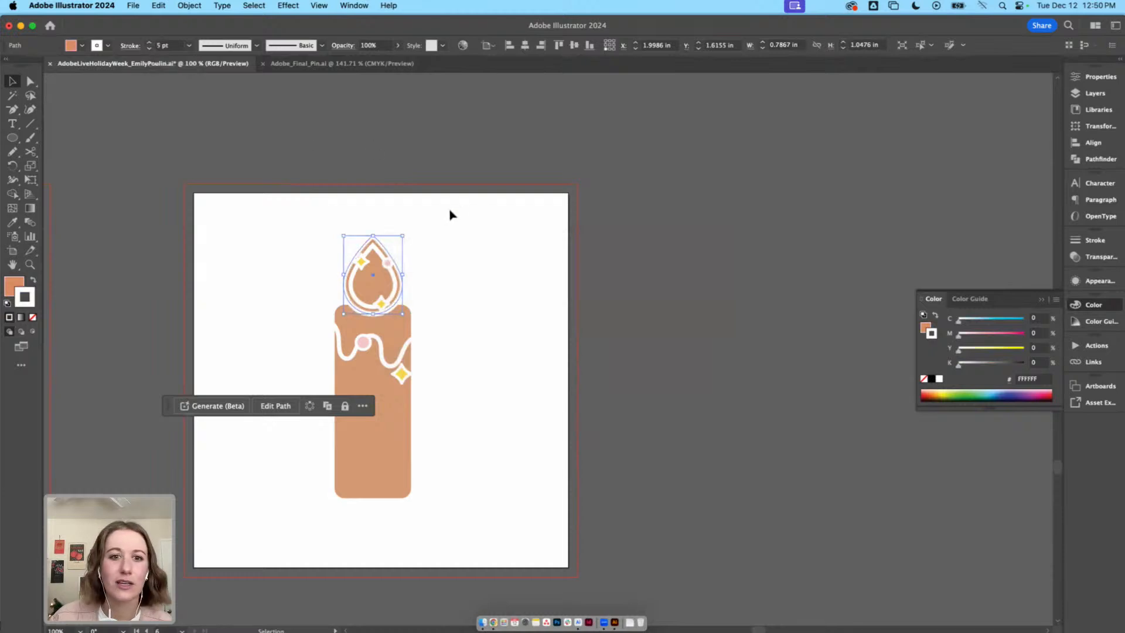
Try enlarging the white-outlined flame shape around its icing line, and undo the last changes
{"action": "left_click", "coordinate": [409, 252]}
{"action": "left_click", "coordinate": [377, 240]}
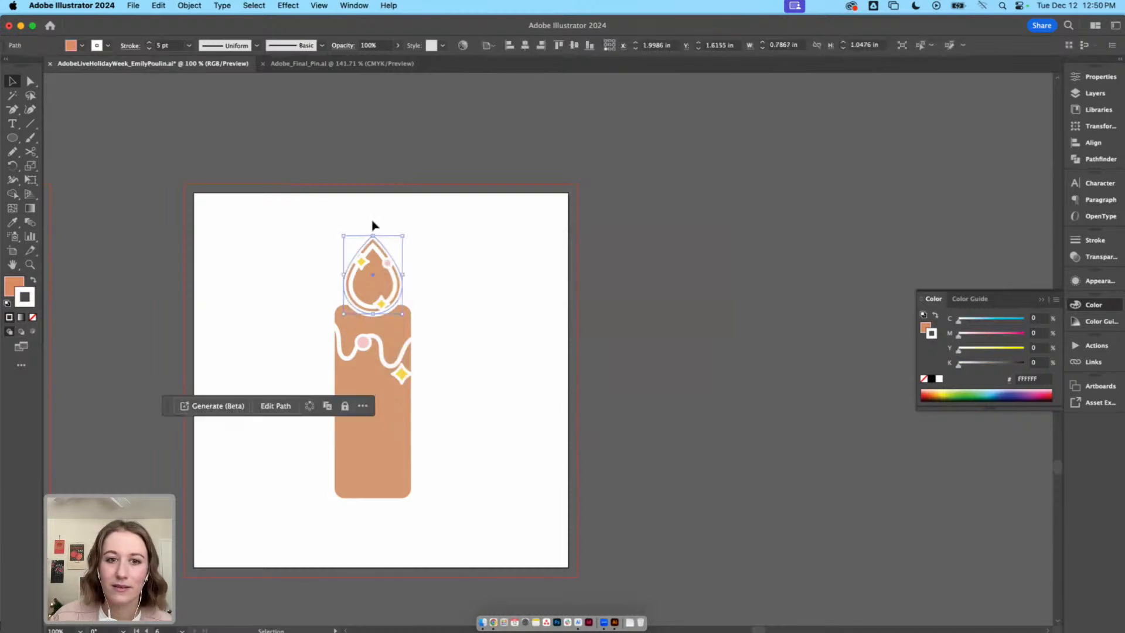
{"action": "left_click_drag", "start_coordinate": [376, 232], "coordinate": [374, 227]}
{"action": "left_click", "coordinate": [460, 224]}
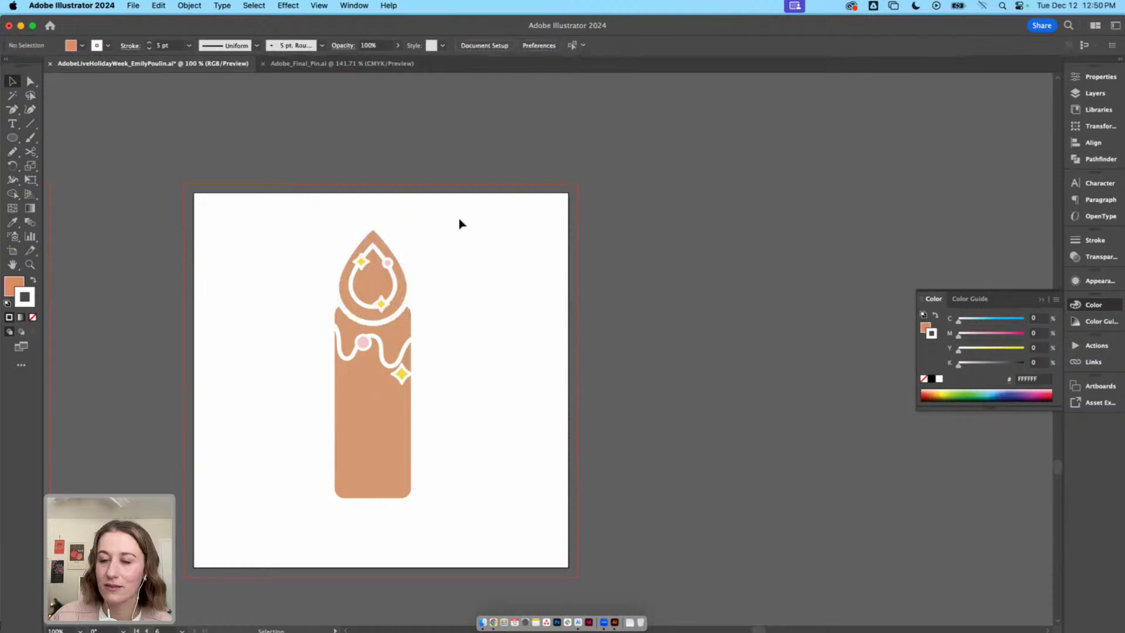
{"action": "scroll", "coordinate": [467, 242], "scroll_direction": "down", "scroll_amount": 1}
{"action": "left_click_drag", "start_coordinate": [467, 242], "coordinate": [467, 243]}
{"action": "key", "text": "super+z"}
{"action": "key", "text": "super+z"}
{"action": "key", "text": "super+z"}
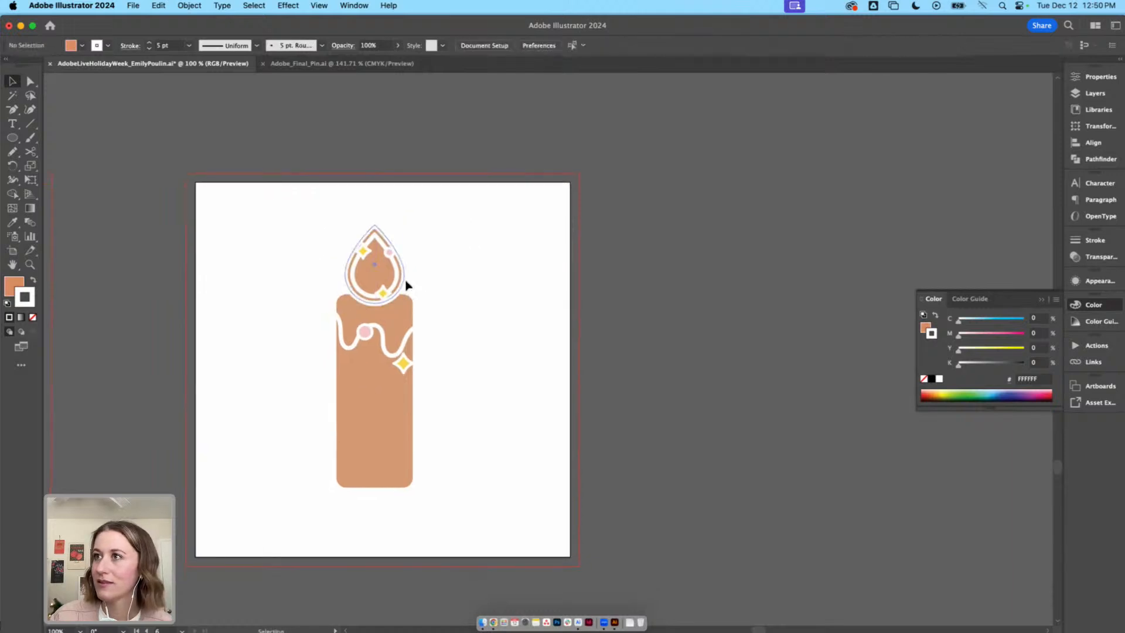
Remove the stroke from the flame shape
{"action": "left_click", "coordinate": [406, 281]}
{"action": "left_click", "coordinate": [32, 317]}
{"action": "left_click", "coordinate": [170, 322]}
{"action": "left_click_drag", "start_coordinate": [226, 324], "coordinate": [193, 314]}
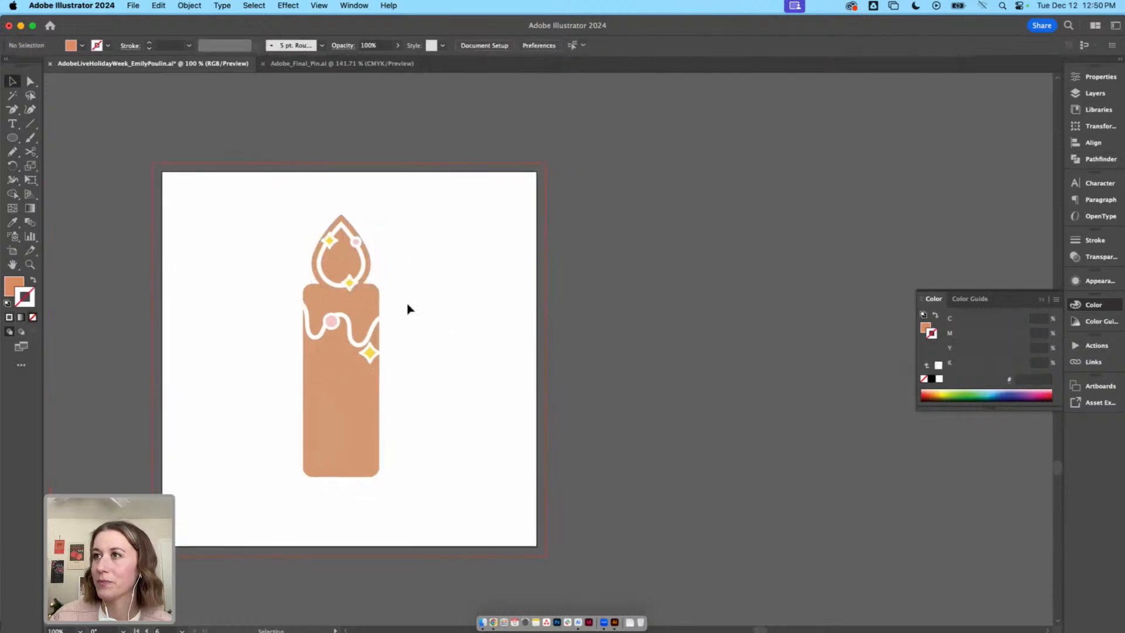
{"action": "left_click", "coordinate": [362, 261]}
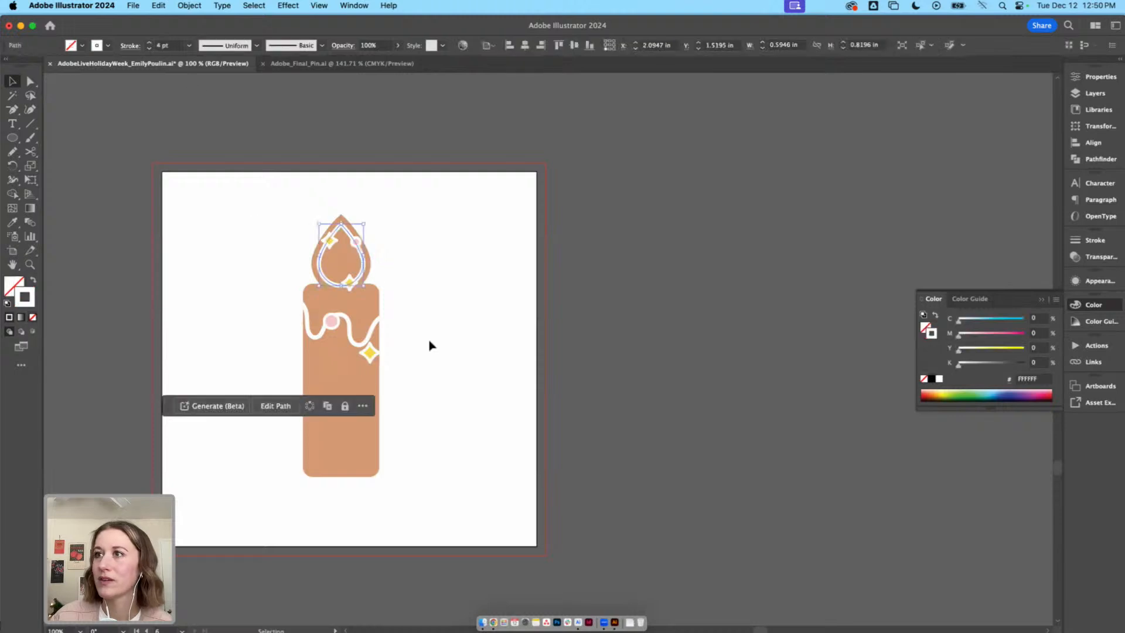
{"action": "left_click", "coordinate": [381, 409]}
Draw an ellipse about 1.87 in wide and 0.65 in tall across the candle's base and give it the candle's brown fill without a stroke
{"action": "left_click", "coordinate": [12, 139]}
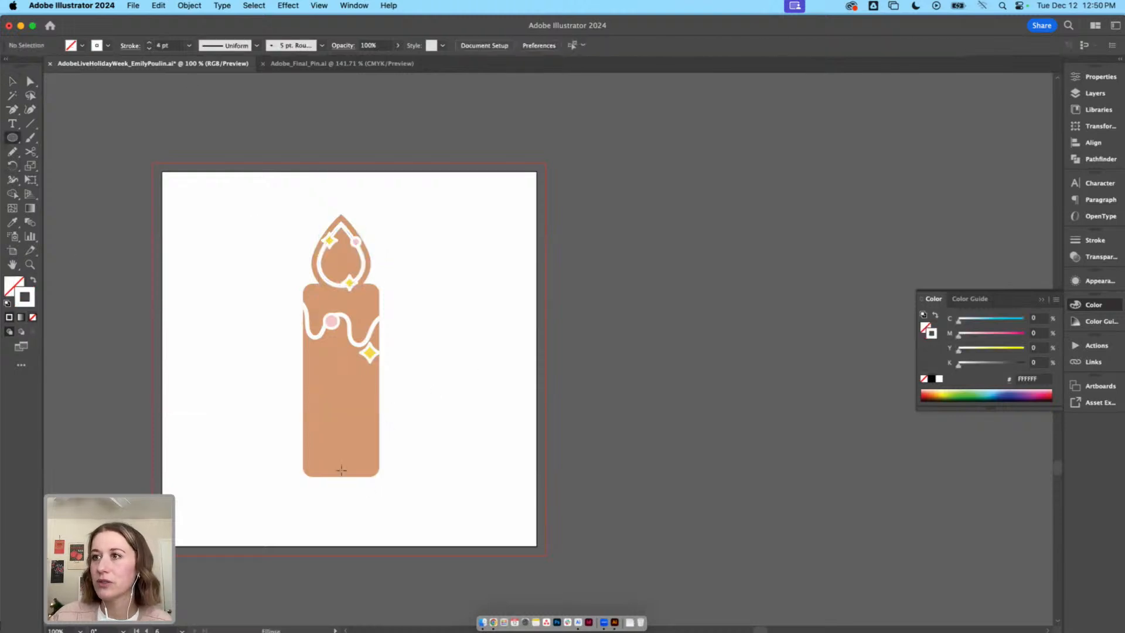
{"action": "left_click_drag", "start_coordinate": [273, 439], "coordinate": [422, 487]}
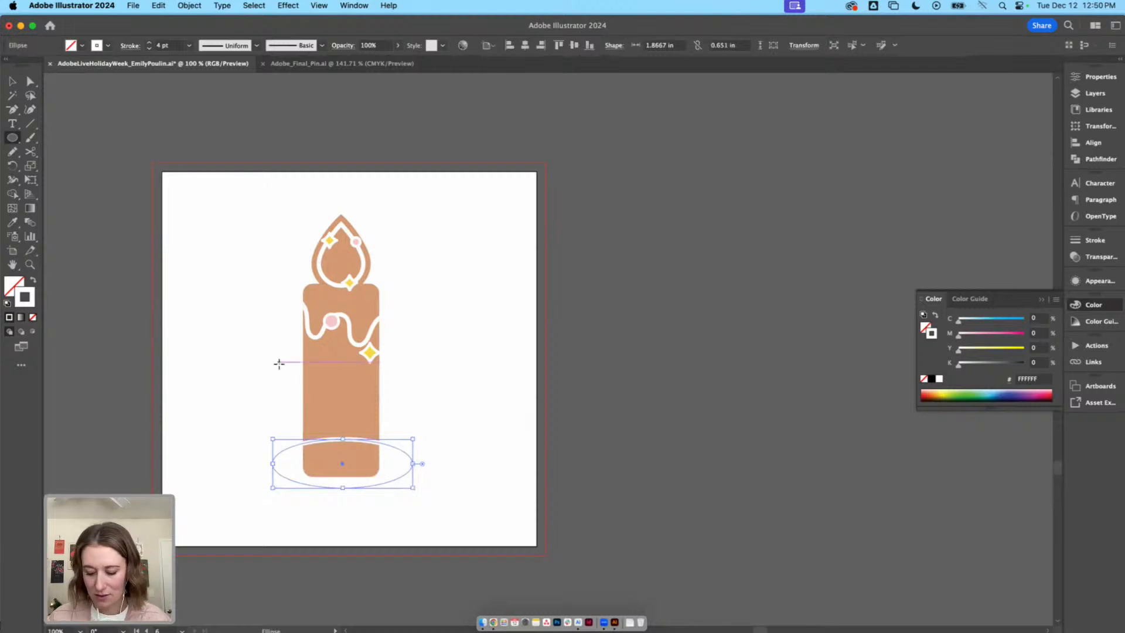
{"action": "key", "text": "i"}
{"action": "left_click", "coordinate": [347, 407]}
{"action": "key", "text": "v"}
{"action": "key", "text": "i"}
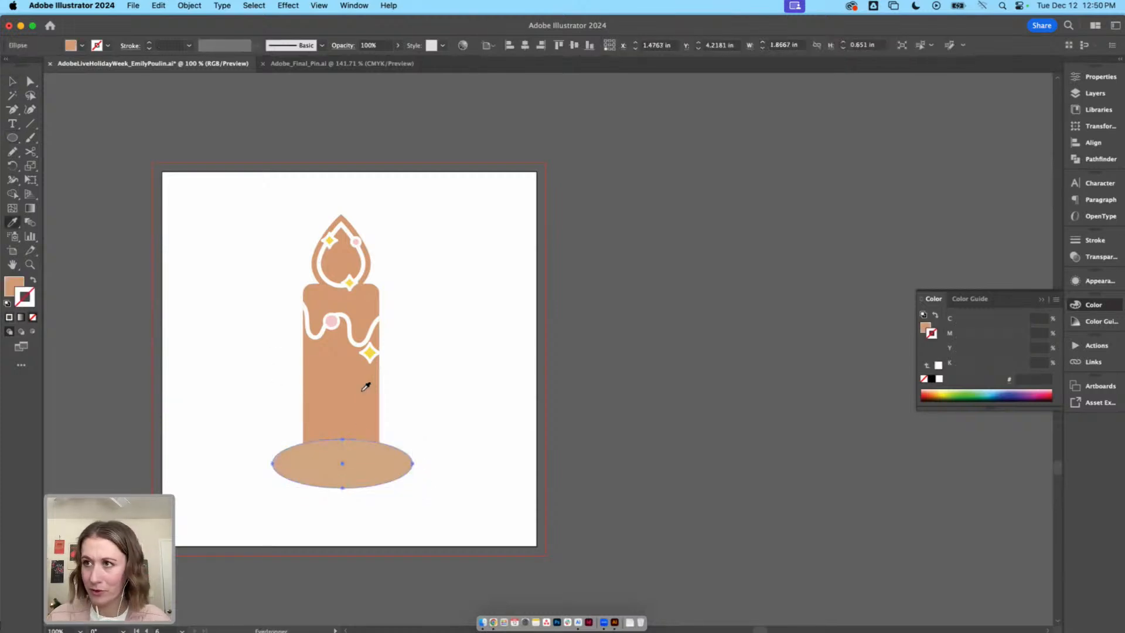
{"action": "key", "text": "v"}
Try sending the base ellipse to the back, and delete the ellipse
{"action": "right_click", "coordinate": [367, 396]}
{"action": "mouse_move", "coordinate": [431, 547]}
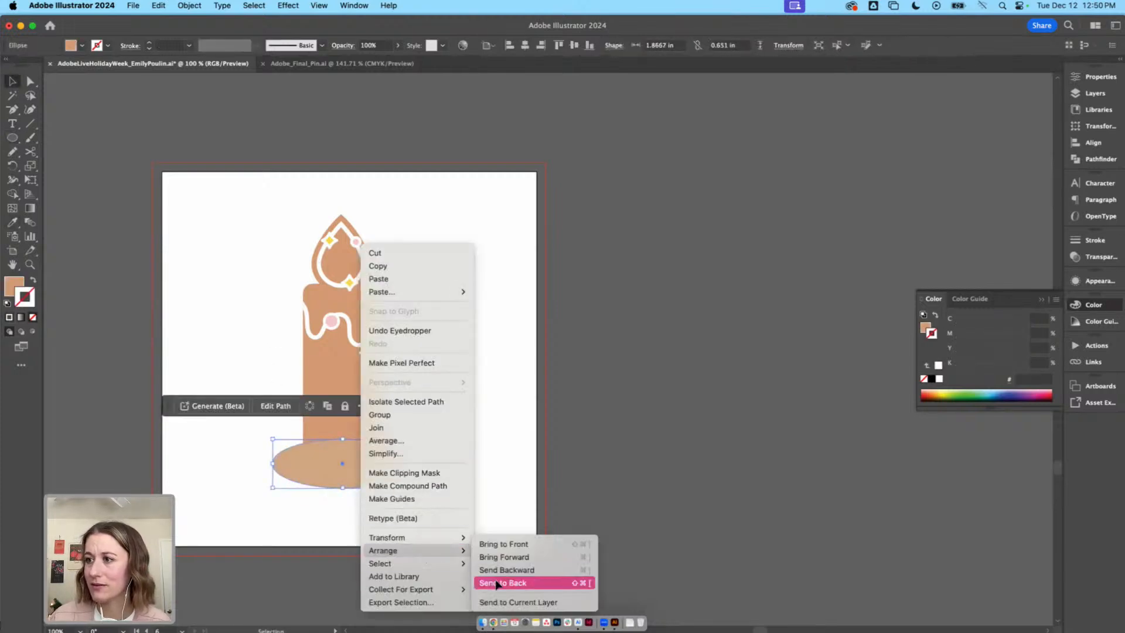
{"action": "left_click", "coordinate": [503, 584]}
{"action": "left_click_drag", "start_coordinate": [440, 467], "coordinate": [396, 469]}
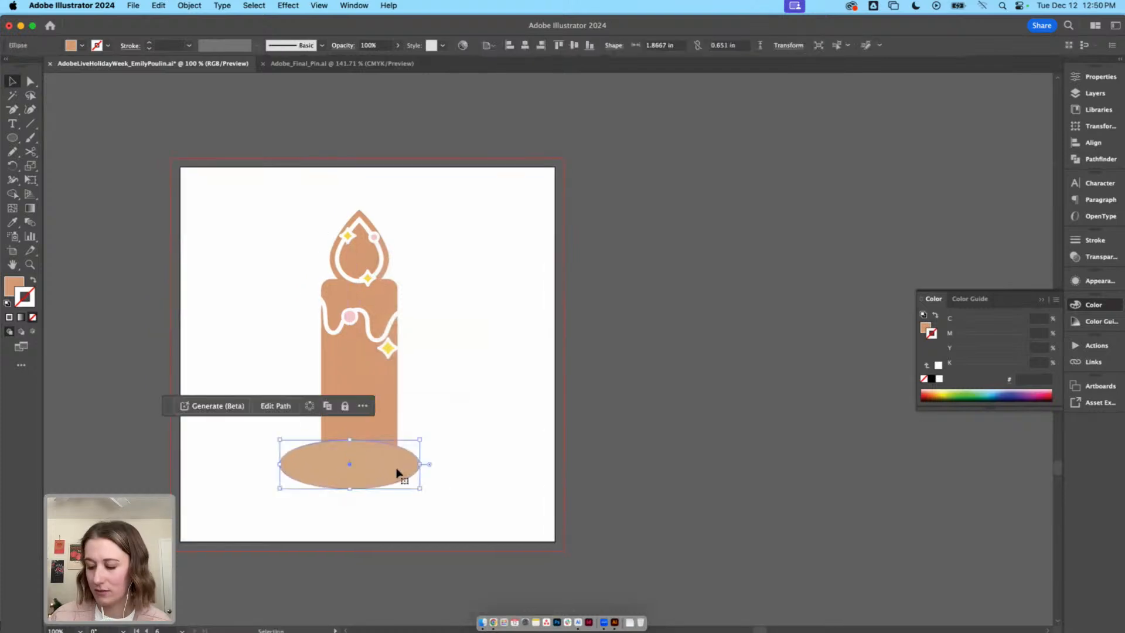
{"action": "key", "text": "Delete"}
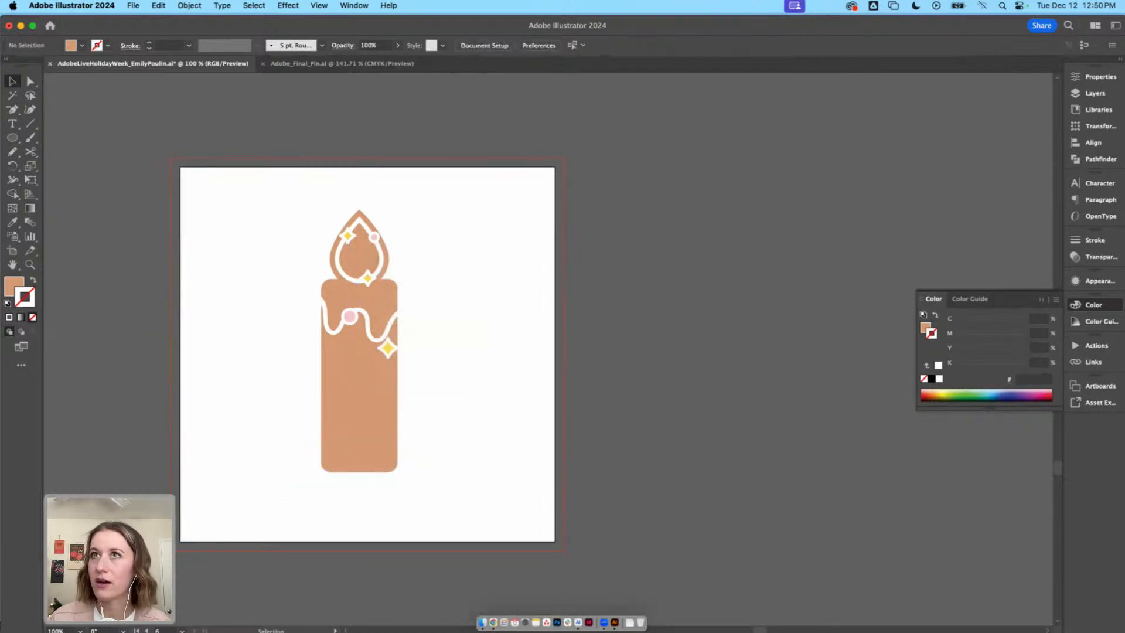
Draw a brown ellipse about 1.77 in wide and 0.79 in tall across the candle's base and send it to the back
{"action": "left_click", "coordinate": [12, 139]}
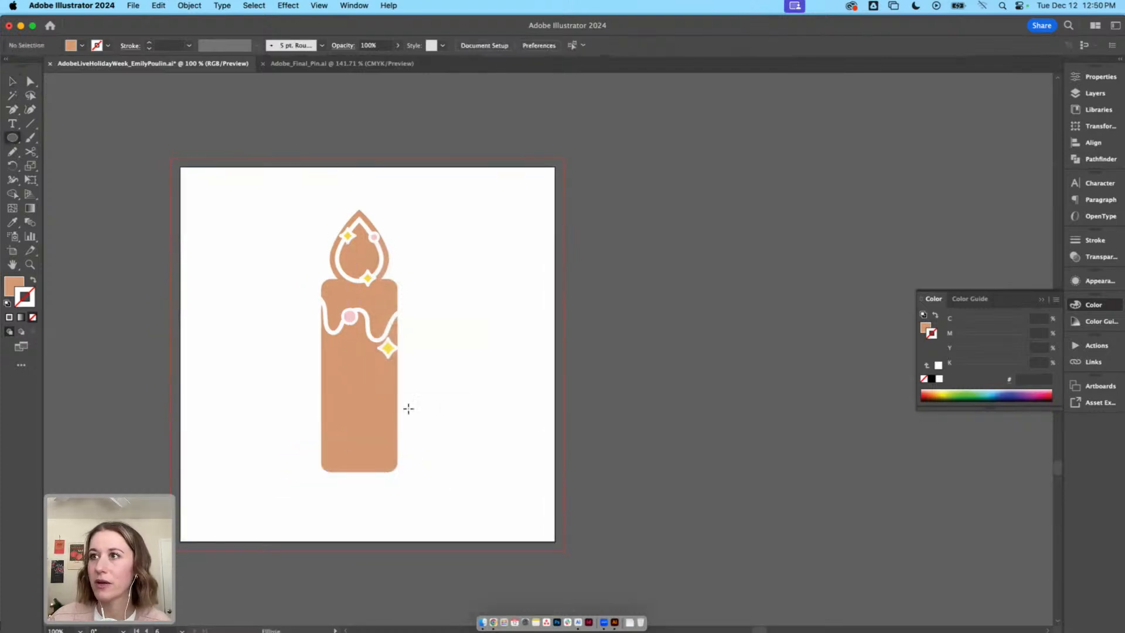
{"action": "left_click", "coordinate": [1094, 93]}
{"action": "left_click_drag", "start_coordinate": [294, 425], "coordinate": [428, 484]}
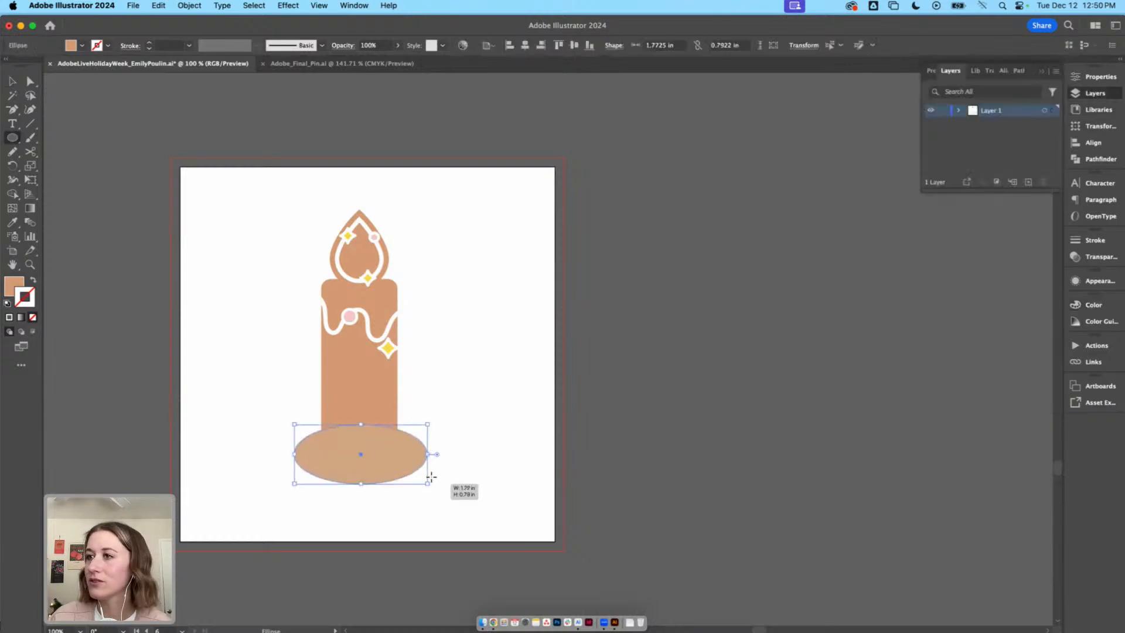
{"action": "key", "text": "v"}
{"action": "left_click", "coordinate": [374, 469]}
{"action": "right_click", "coordinate": [373, 469]}
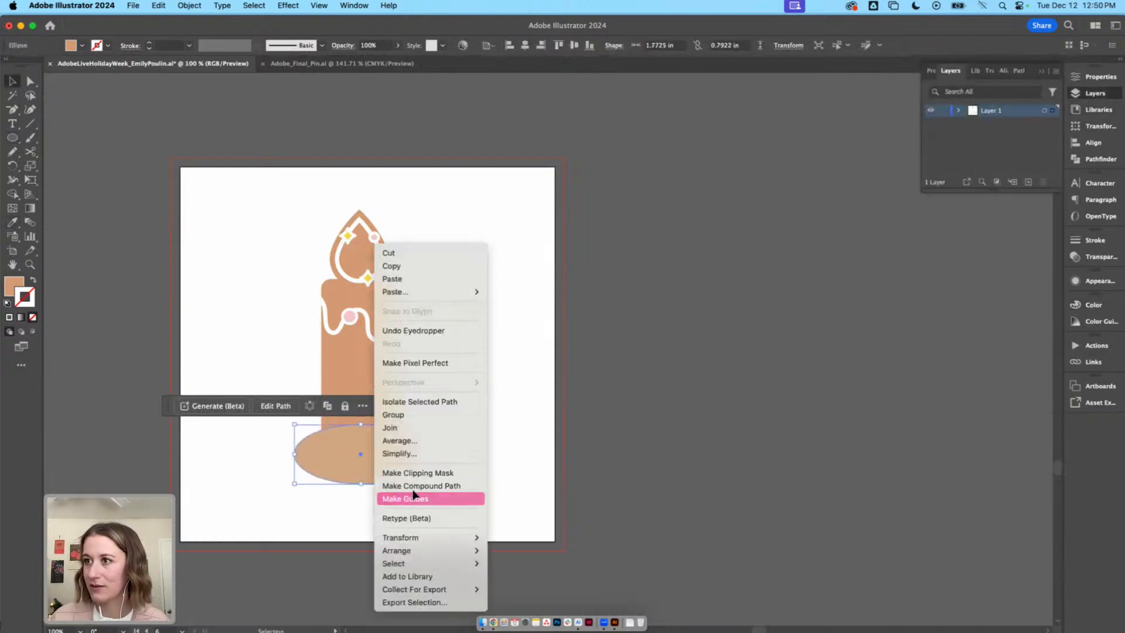
{"action": "mouse_move", "coordinate": [446, 551]}
{"action": "left_click", "coordinate": [506, 581]}
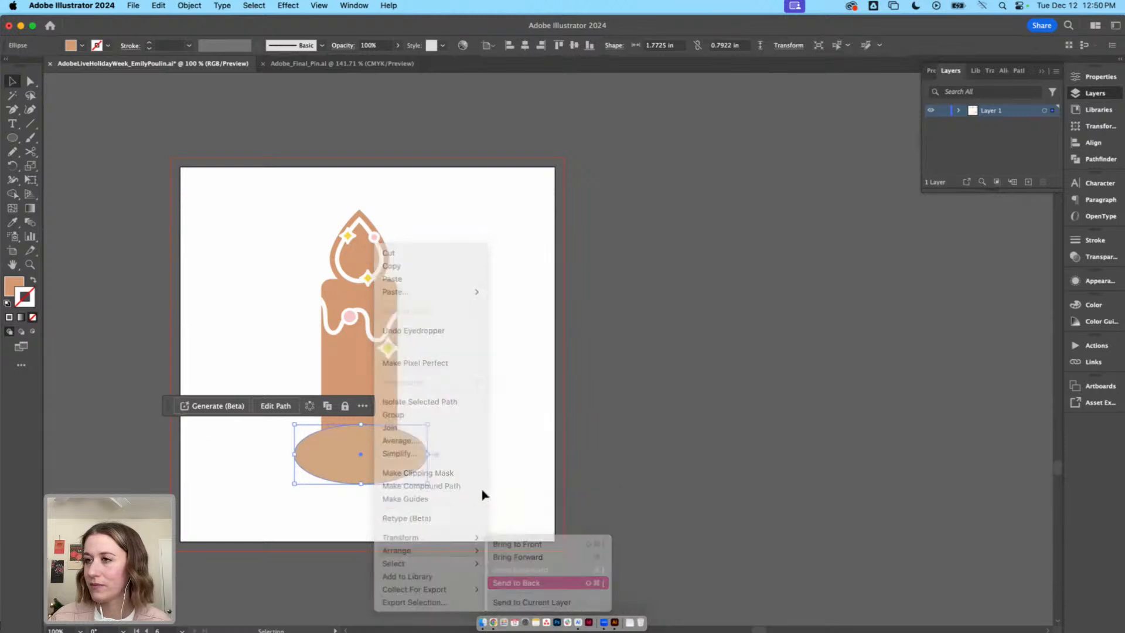
Lower the base ellipse slightly, then place a copy over it and stretch the copy downward to about 1.17 in tall
{"action": "left_click_drag", "start_coordinate": [419, 450], "coordinate": [416, 462]}
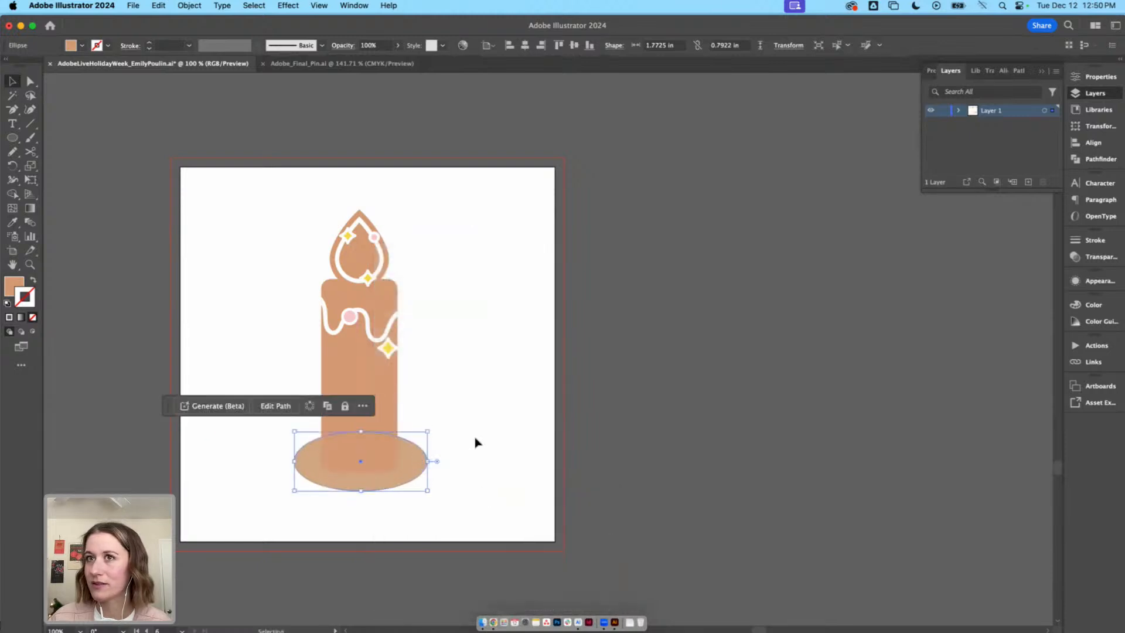
{"action": "left_click", "coordinate": [470, 469]}
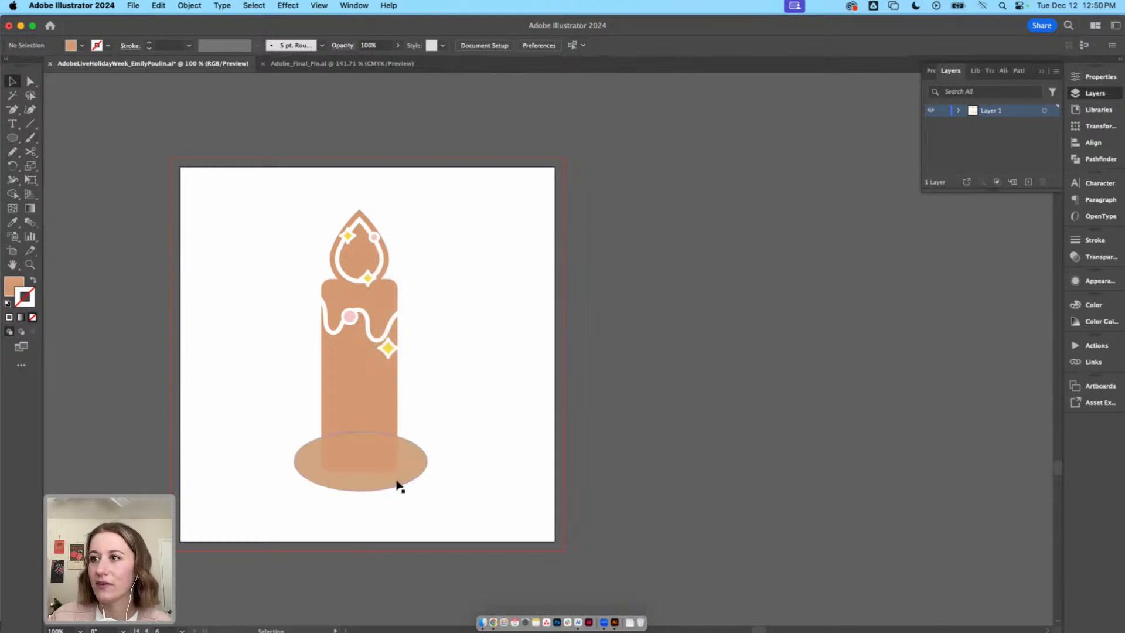
{"action": "left_click_drag", "start_coordinate": [370, 471], "coordinate": [369, 492]}
{"action": "left_click_drag", "start_coordinate": [361, 451], "coordinate": [360, 434]}
{"action": "key", "text": "super+equal"}
{"action": "key", "text": "super+equal"}
{"action": "key", "text": "super+equal"}
{"action": "left_click_drag", "start_coordinate": [445, 407], "coordinate": [448, 394]}
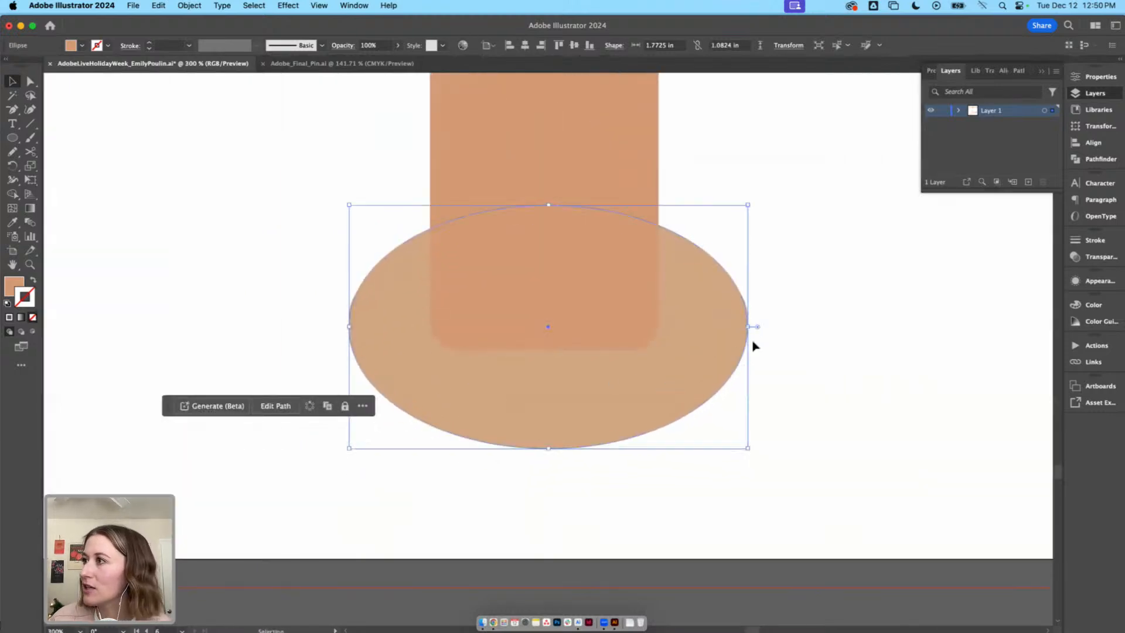
{"action": "mouse_move", "coordinate": [755, 322]}
{"action": "left_mouse_down"}
{"action": "mouse_move", "coordinate": [729, 326]}
{"action": "mouse_move", "coordinate": [749, 327]}
{"action": "left_mouse_up"}
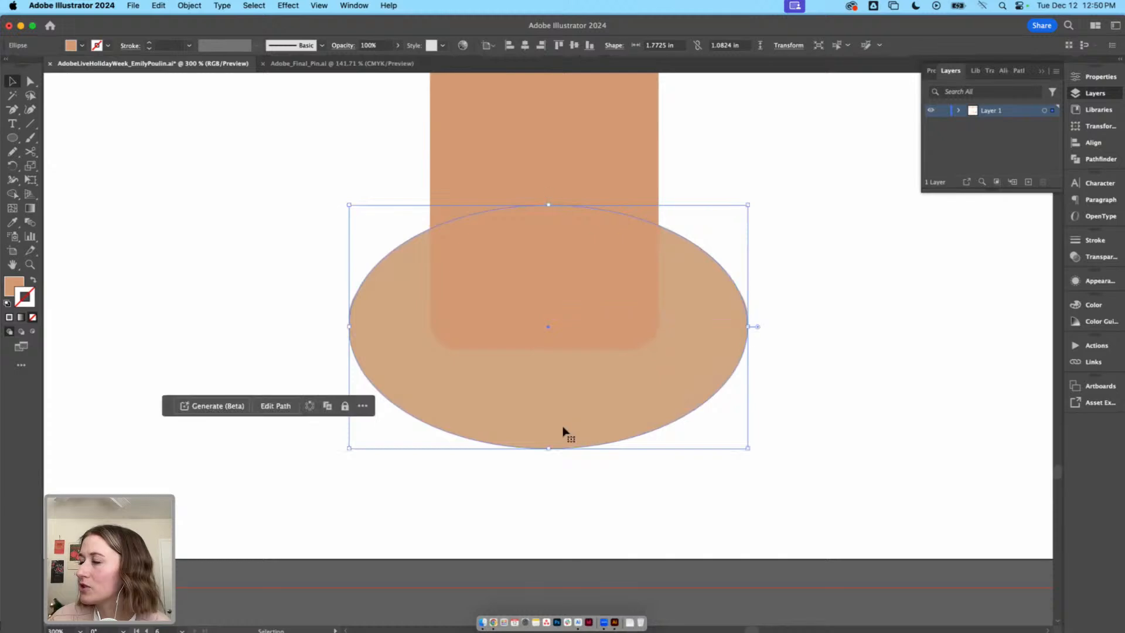
{"action": "left_click_drag", "start_coordinate": [546, 449], "coordinate": [547, 467]}
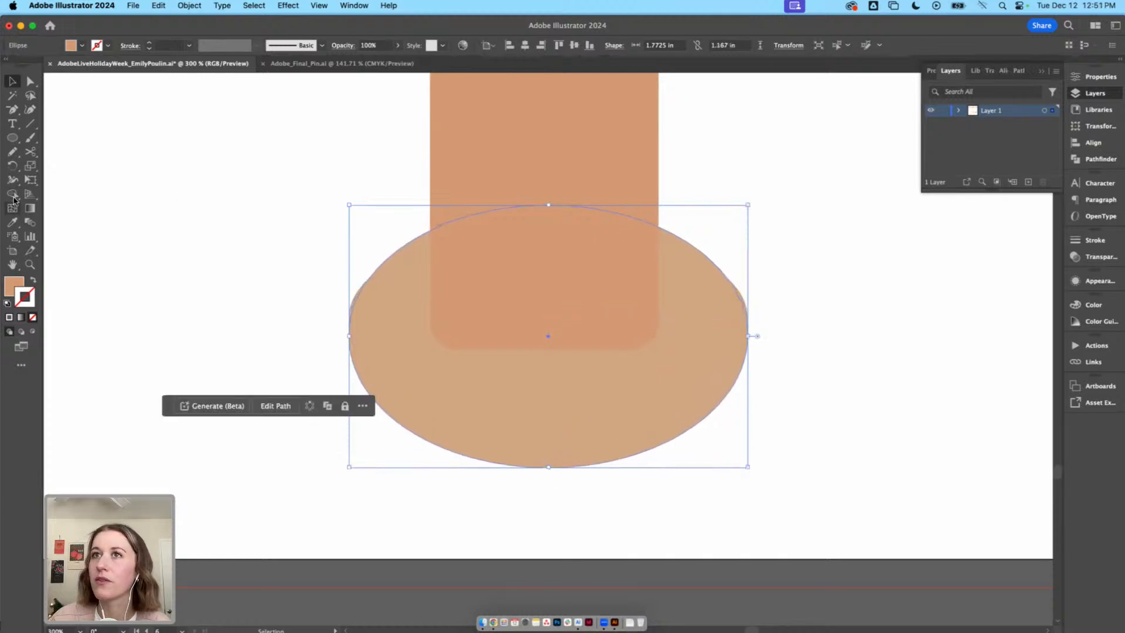
Cut the stretched ellipse at its two side anchor points and delete its upper half
{"action": "key", "text": "c"}
{"action": "left_click", "coordinate": [350, 336]}
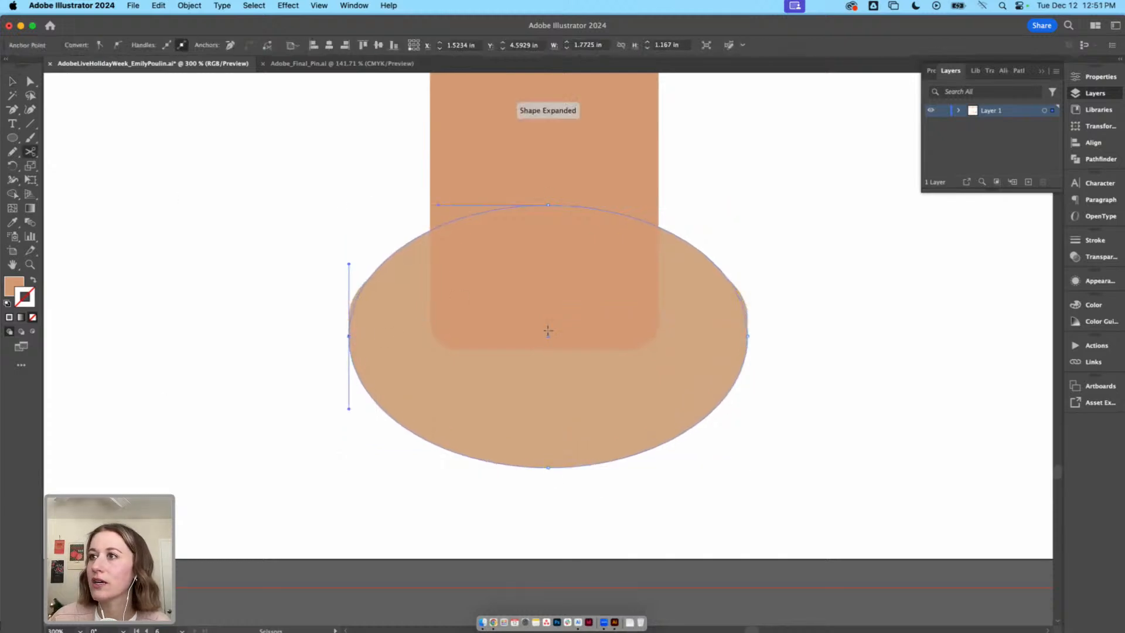
{"action": "left_click", "coordinate": [748, 336]}
{"action": "key", "text": "a"}
{"action": "left_click", "coordinate": [691, 266]}
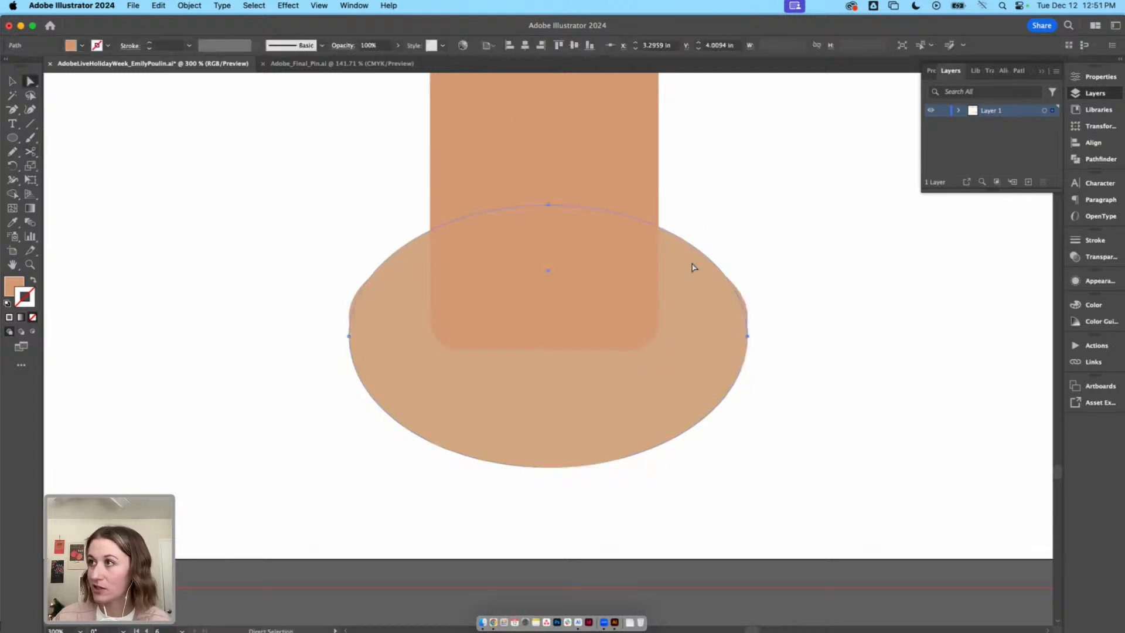
{"action": "key", "text": "Delete"}
Move the remaining lower half up slightly to line up with the plate ellipse and send it to the back
{"action": "key", "text": "v"}
{"action": "left_click_drag", "start_coordinate": [688, 407], "coordinate": [686, 390]}
{"action": "right_click", "coordinate": [691, 359]}
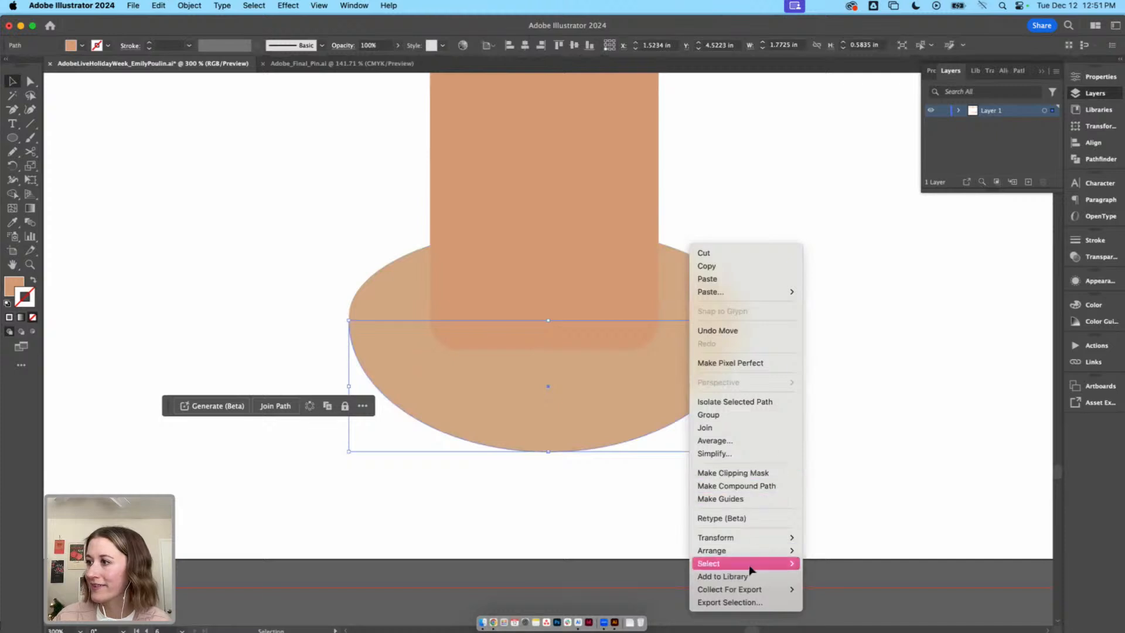
{"action": "mouse_move", "coordinate": [749, 551]}
{"action": "left_click", "coordinate": [824, 580]}
{"action": "left_click", "coordinate": [851, 410]}
{"action": "scroll", "coordinate": [762, 398], "scroll_direction": "right", "scroll_amount": 4}
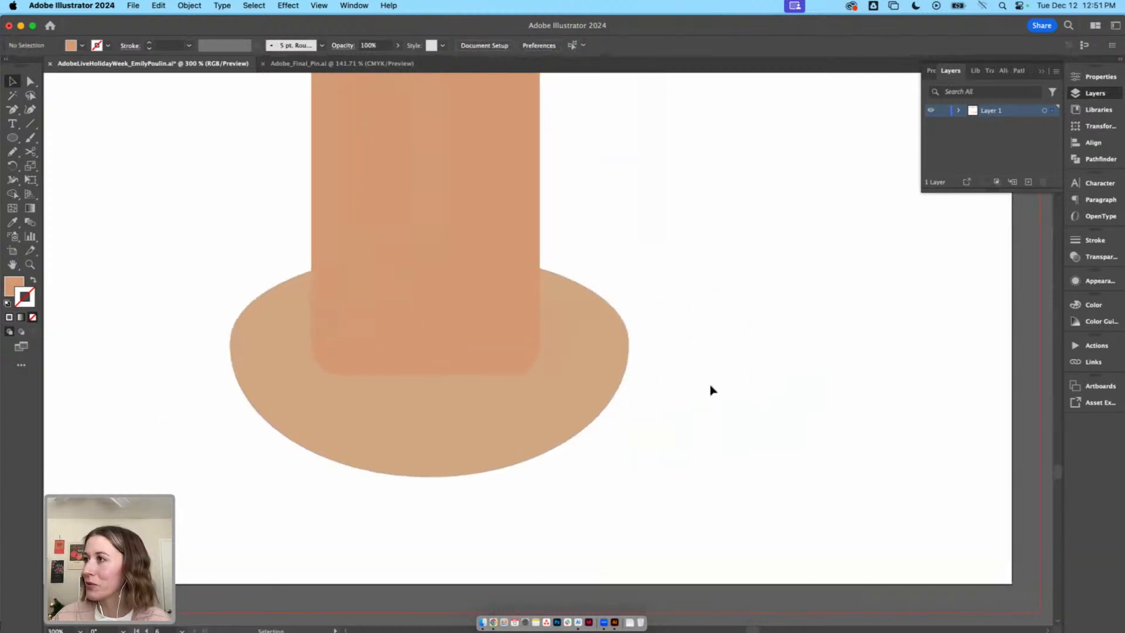
Give the plate's ellipse the pink fill and white 2.5 pt stroke of the candle's round ornament
{"action": "left_click", "coordinate": [611, 389]}
{"action": "left_click", "coordinate": [596, 343]}
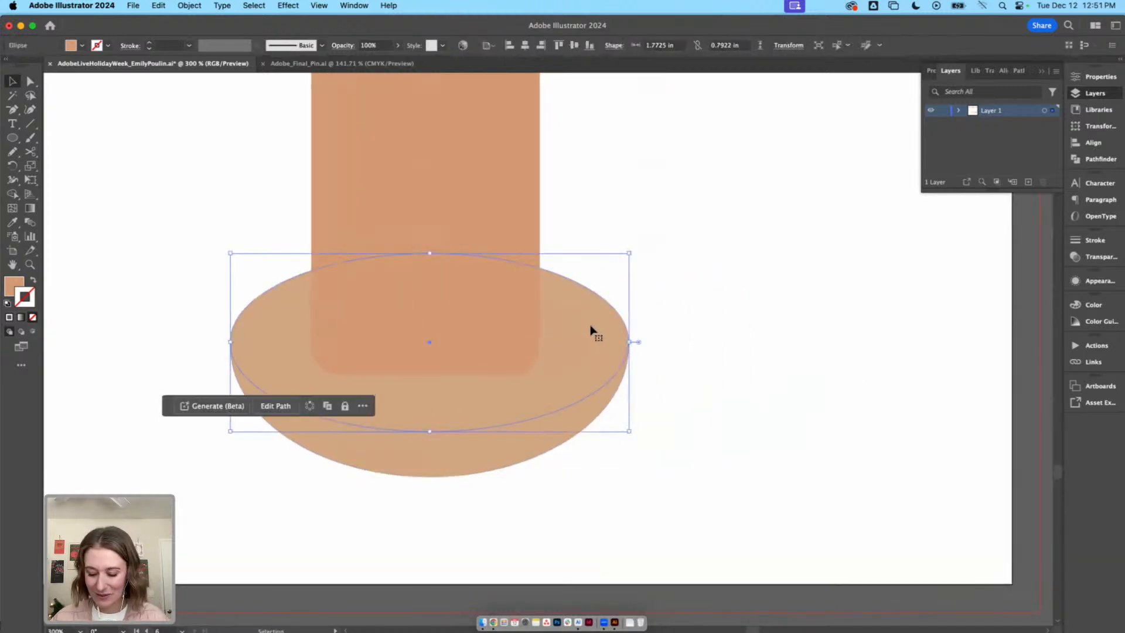
{"action": "key", "text": "i"}
{"action": "scroll", "coordinate": [592, 278], "scroll_direction": "up", "scroll_amount": 10}
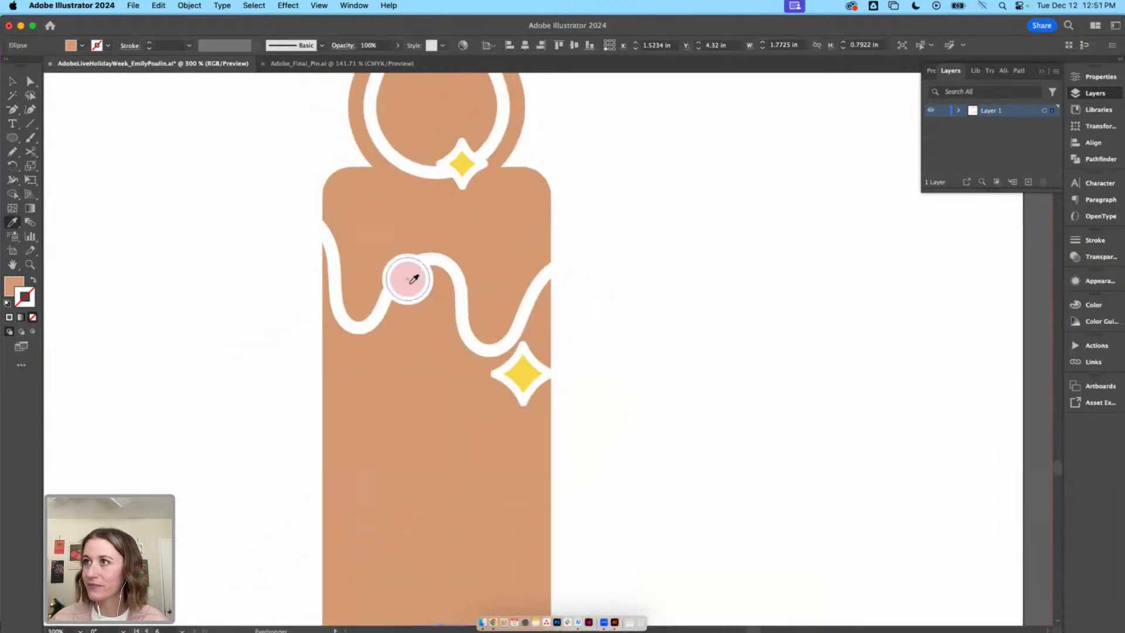
{"action": "left_click", "coordinate": [413, 280]}
{"action": "scroll", "coordinate": [653, 221], "scroll_direction": "down", "scroll_amount": 10}
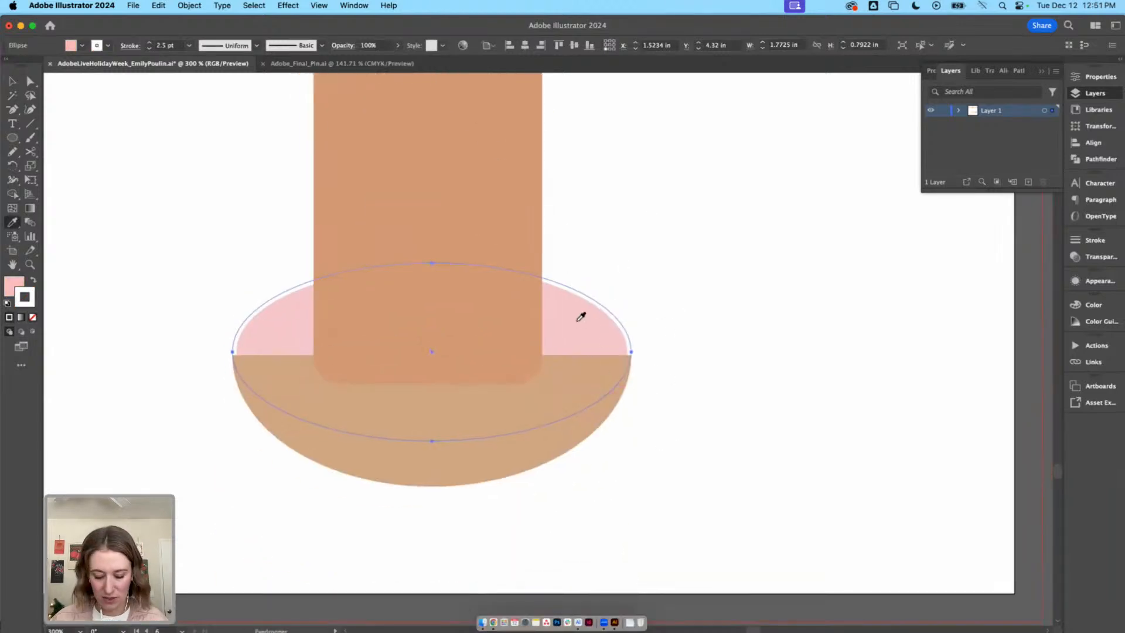
Send the brown lower half of the plate to the back, behind the pink ellipse
{"action": "key", "text": "v"}
{"action": "left_click", "coordinate": [542, 452]}
{"action": "right_click", "coordinate": [551, 456]}
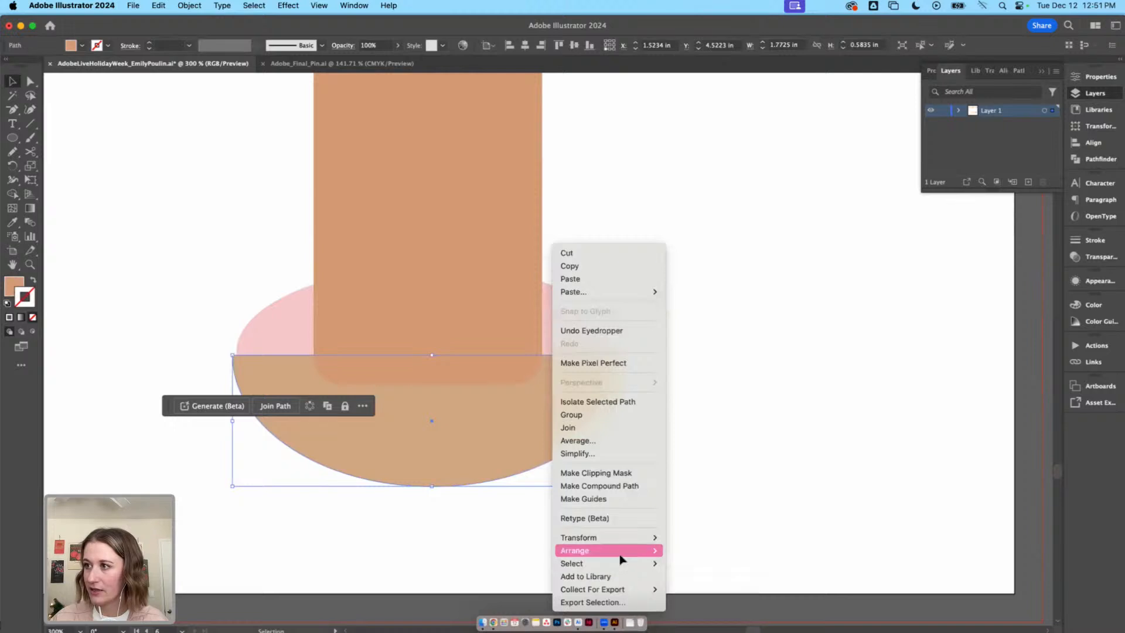
{"action": "mouse_move", "coordinate": [622, 554]}
{"action": "left_click", "coordinate": [701, 585]}
{"action": "left_click", "coordinate": [692, 458]}
{"action": "scroll", "coordinate": [626, 494], "scroll_direction": "up", "scroll_amount": 1}
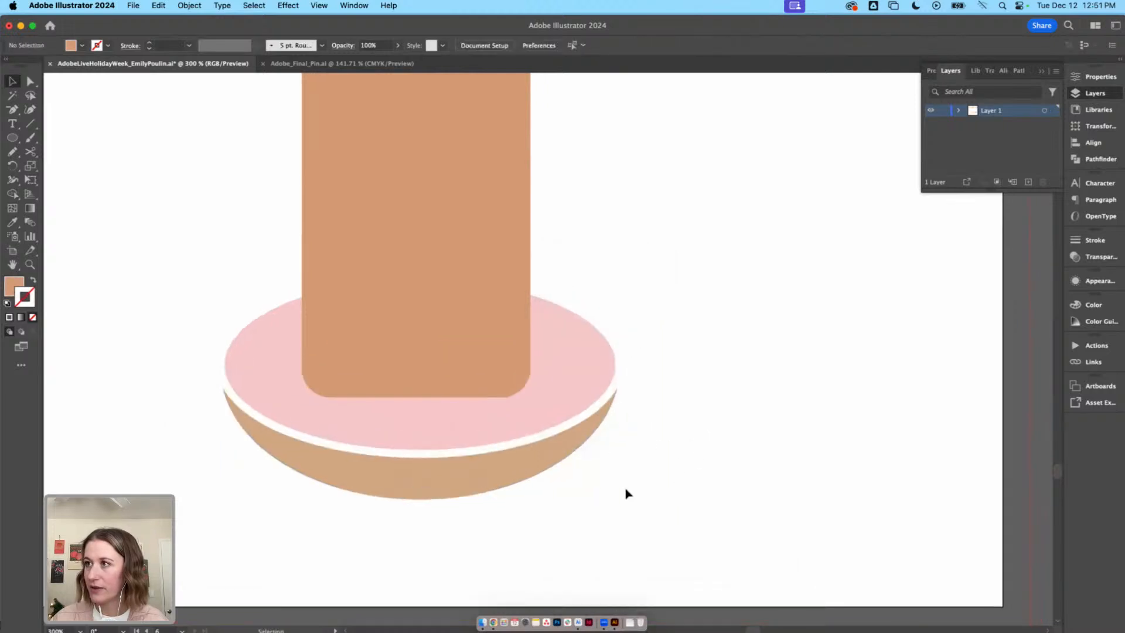
Select both plate shapes and nudge them down slightly relative to the candle
{"action": "left_click_drag", "start_coordinate": [623, 485], "coordinate": [572, 408]}
{"action": "key", "text": "super+minus"}
{"action": "key", "text": "super+minus"}
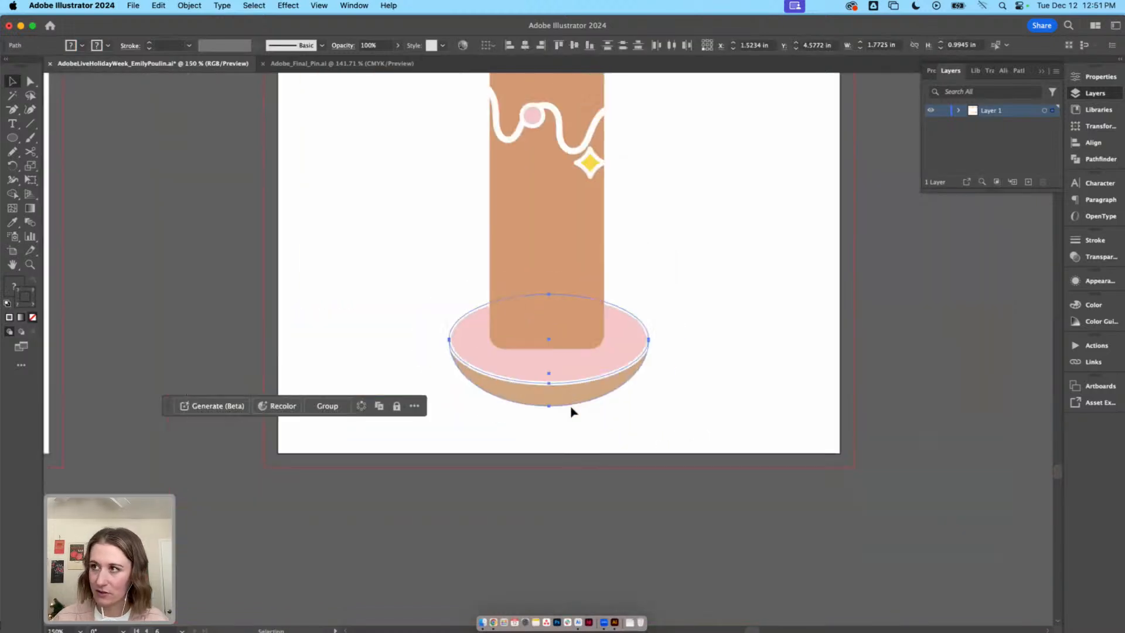
Paint a brown 1 pt looping handle curve about 0.69 in wide and 0.95 in tall beside the plate
{"action": "left_click_drag", "start_coordinate": [704, 353], "coordinate": [625, 448]}
{"action": "left_click", "coordinate": [644, 435]}
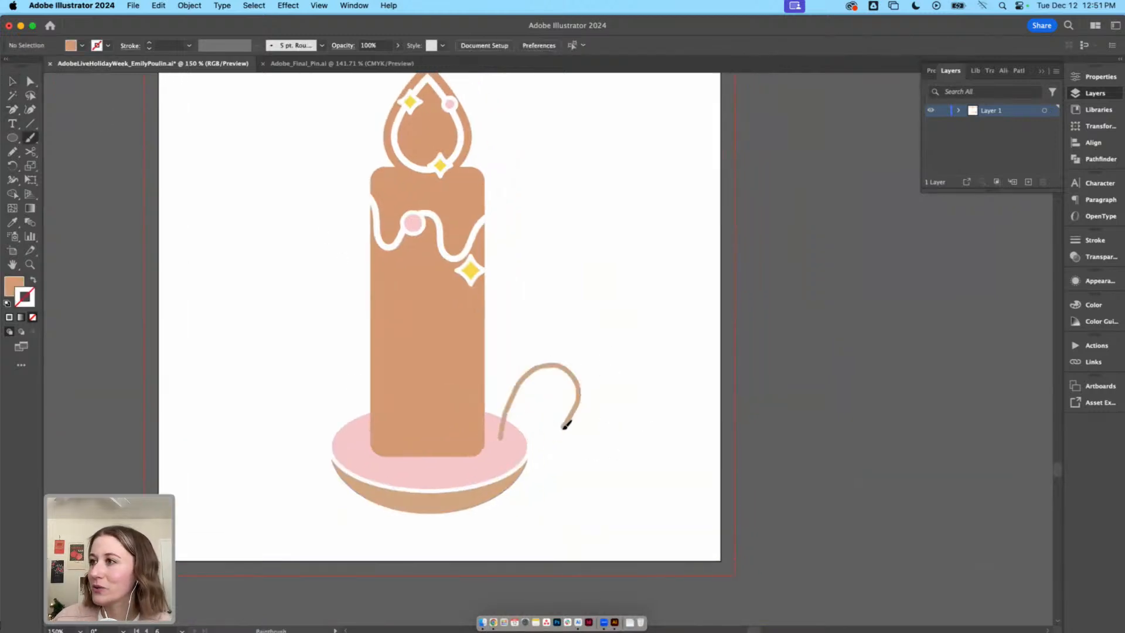
{"action": "left_click_drag", "start_coordinate": [536, 459], "coordinate": [543, 470]}
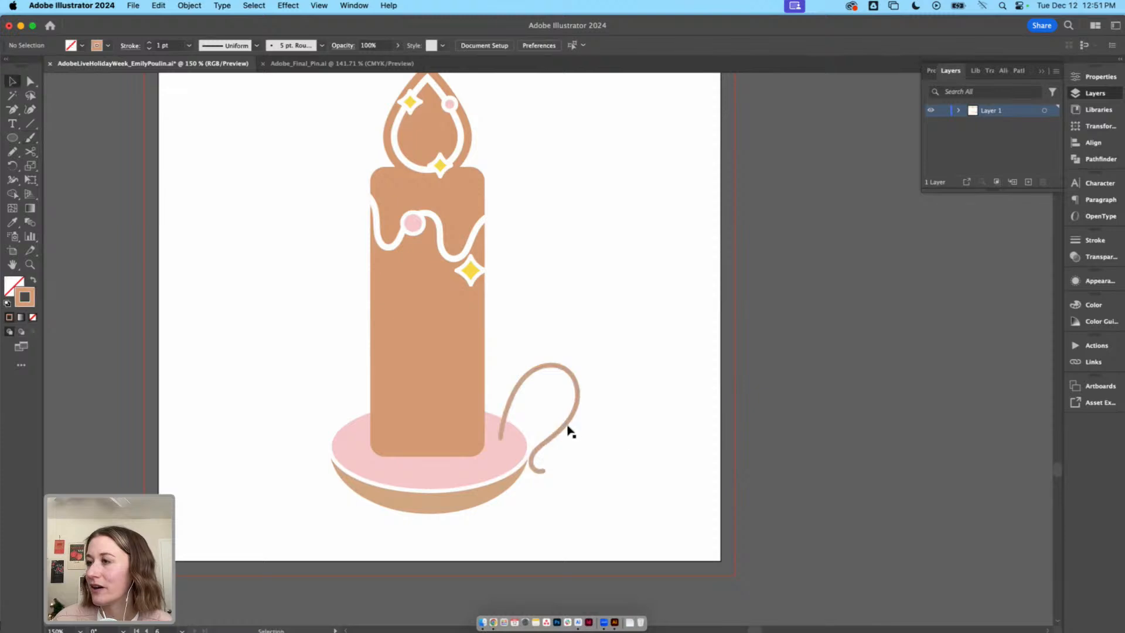
{"action": "left_click", "coordinate": [571, 432]}
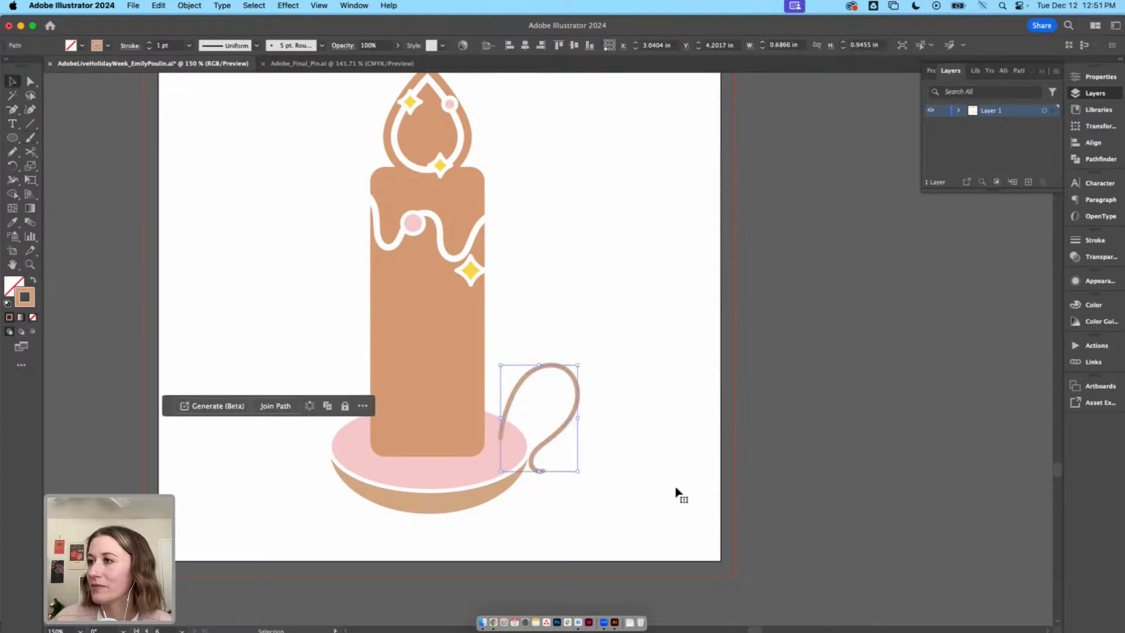
{"action": "left_click", "coordinate": [595, 259]}
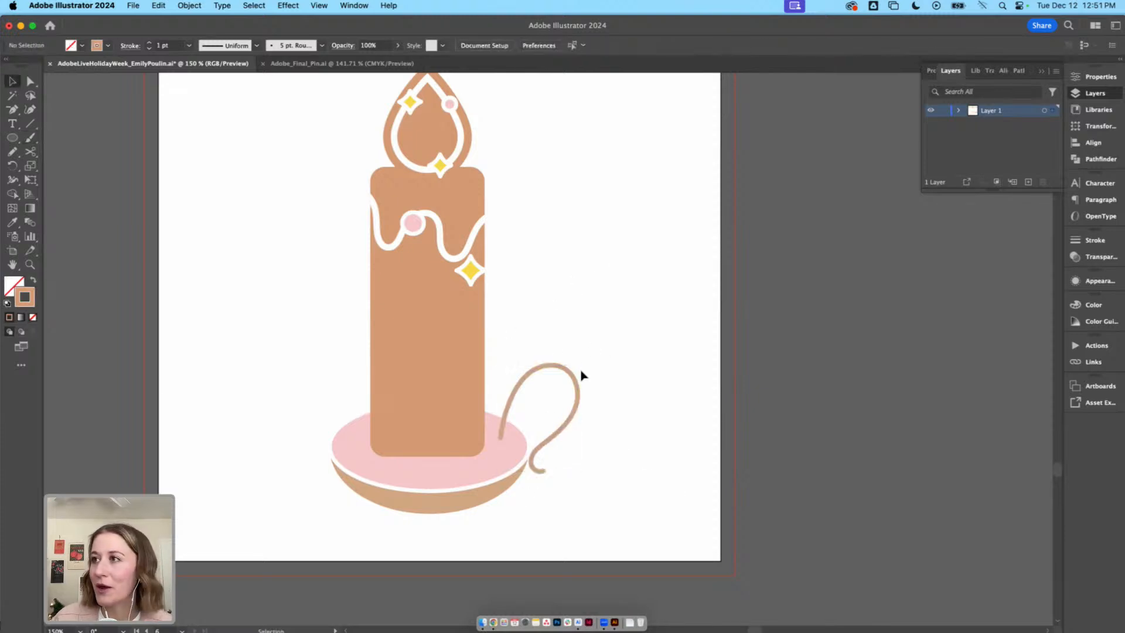
Offset the handle curve by -0.125 in with round joins and give the new outline the candle's brown fill without a stroke
{"action": "left_click", "coordinate": [570, 376]}
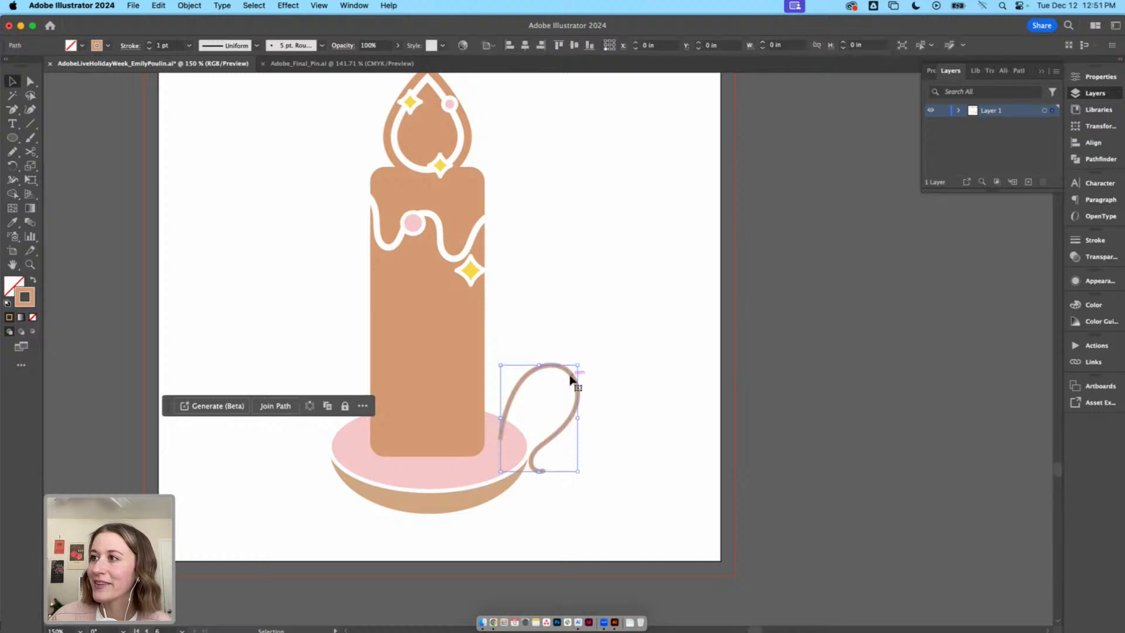
{"action": "left_click", "coordinate": [195, 7]}
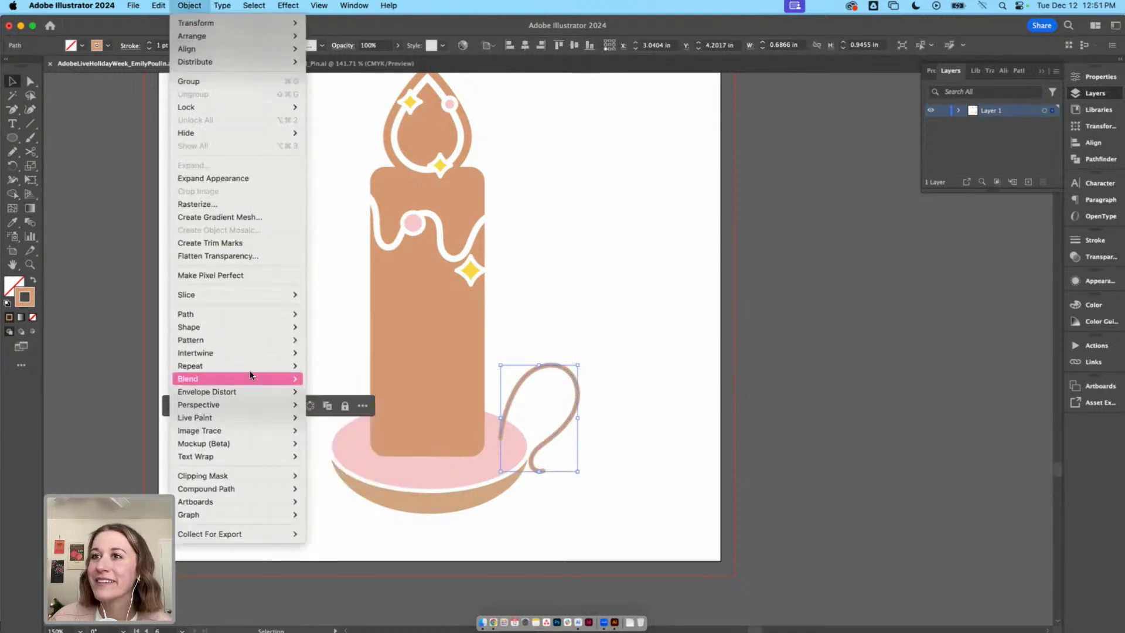
{"action": "mouse_move", "coordinate": [233, 331]}
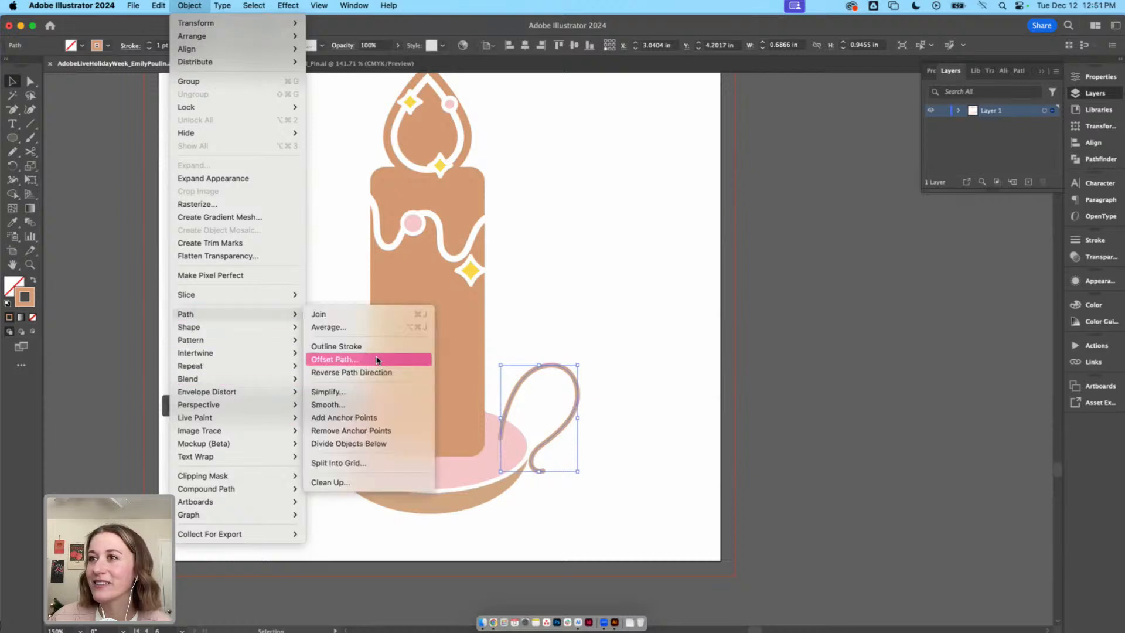
{"action": "left_click", "coordinate": [377, 360]}
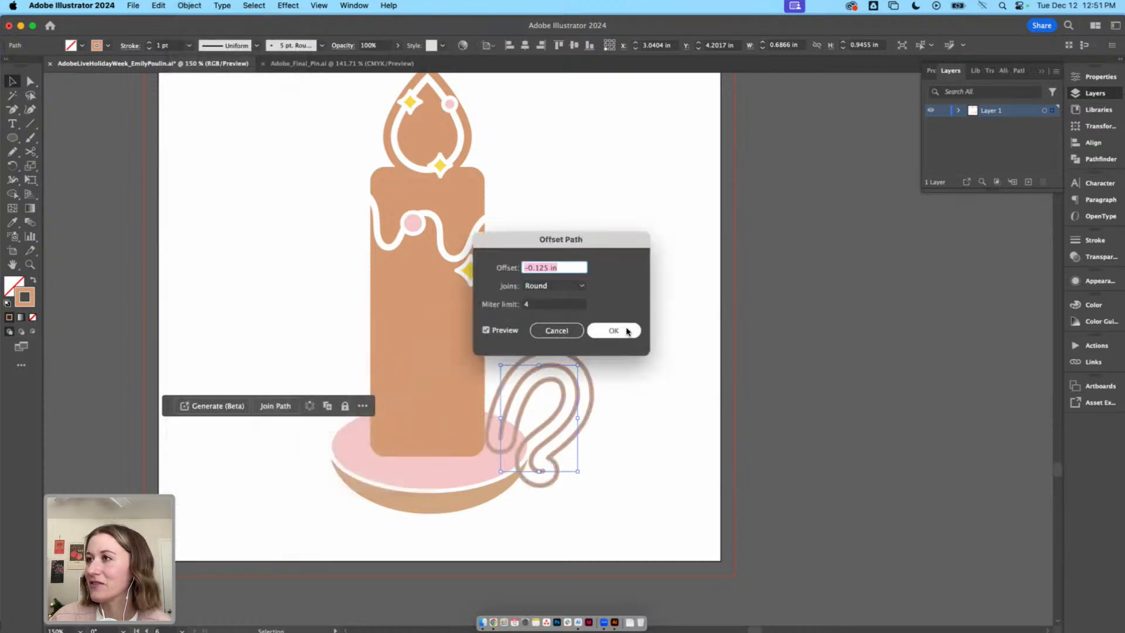
{"action": "left_click", "coordinate": [627, 331]}
{"action": "key", "text": "i"}
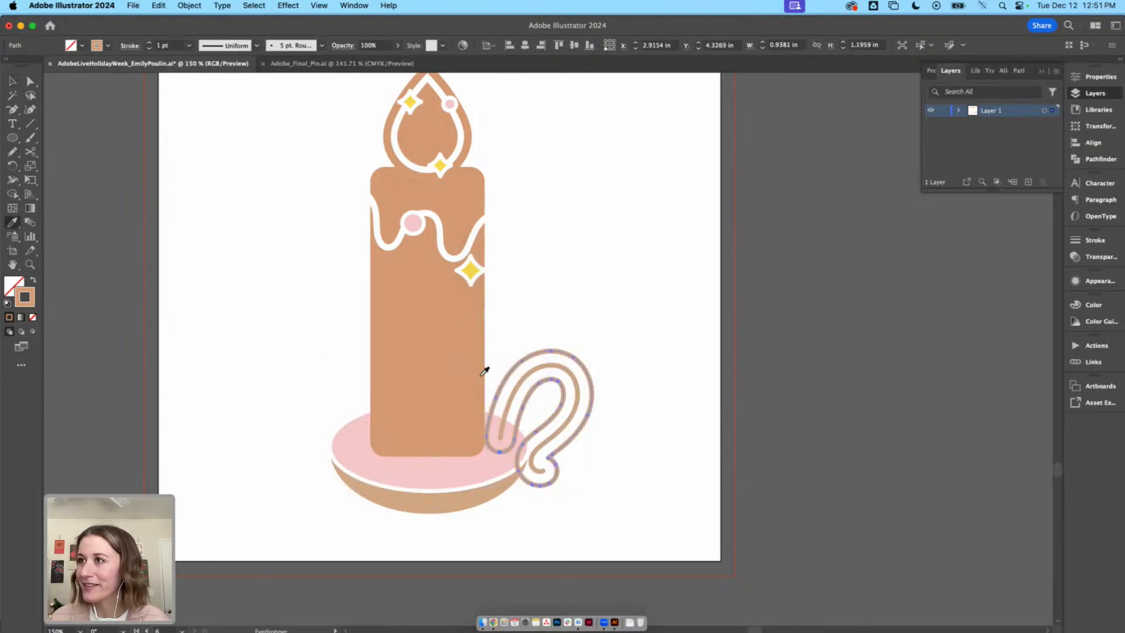
{"action": "left_click", "coordinate": [457, 351]}
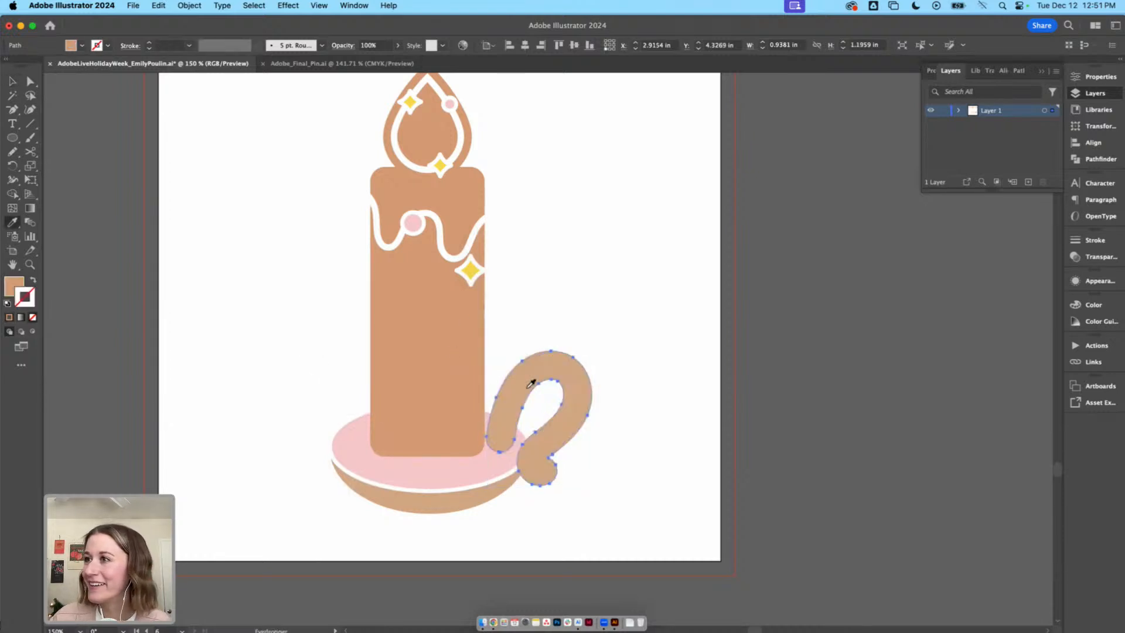
{"action": "left_click", "coordinate": [482, 471]}
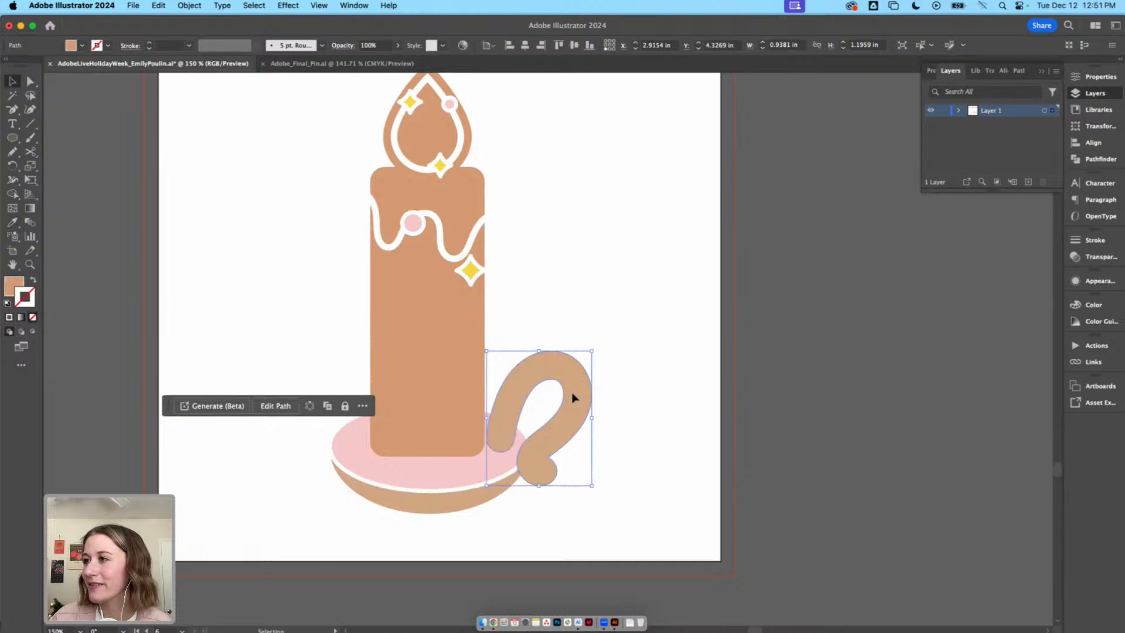
Scale the thick handle shape to about 0.79 in wide and 1.01 in tall and move it below the thin curve
{"action": "left_click", "coordinate": [610, 397]}
{"action": "left_click", "coordinate": [584, 378]}
{"action": "left_click_drag", "start_coordinate": [592, 351], "coordinate": [585, 358]}
{"action": "left_click_drag", "start_coordinate": [567, 387], "coordinate": [568, 482]}
Try deleting the thin handle curve, and undo the deletion
{"action": "left_click", "coordinate": [568, 373]}
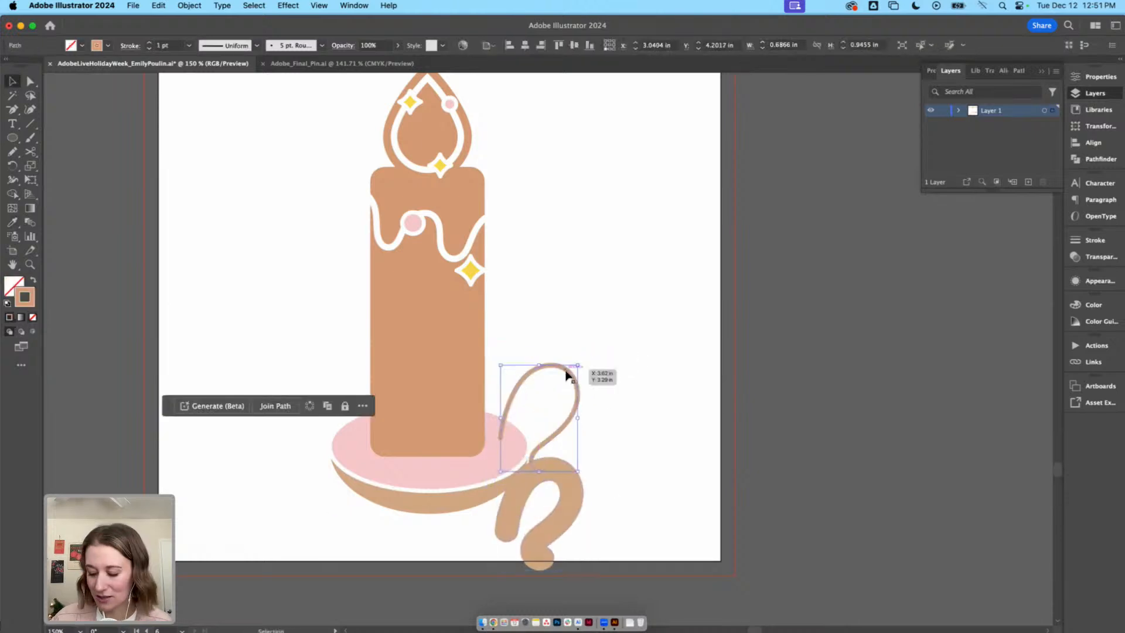
{"action": "key", "text": "Delete"}
{"action": "left_click", "coordinate": [549, 498]}
{"action": "key", "text": "super+z"}
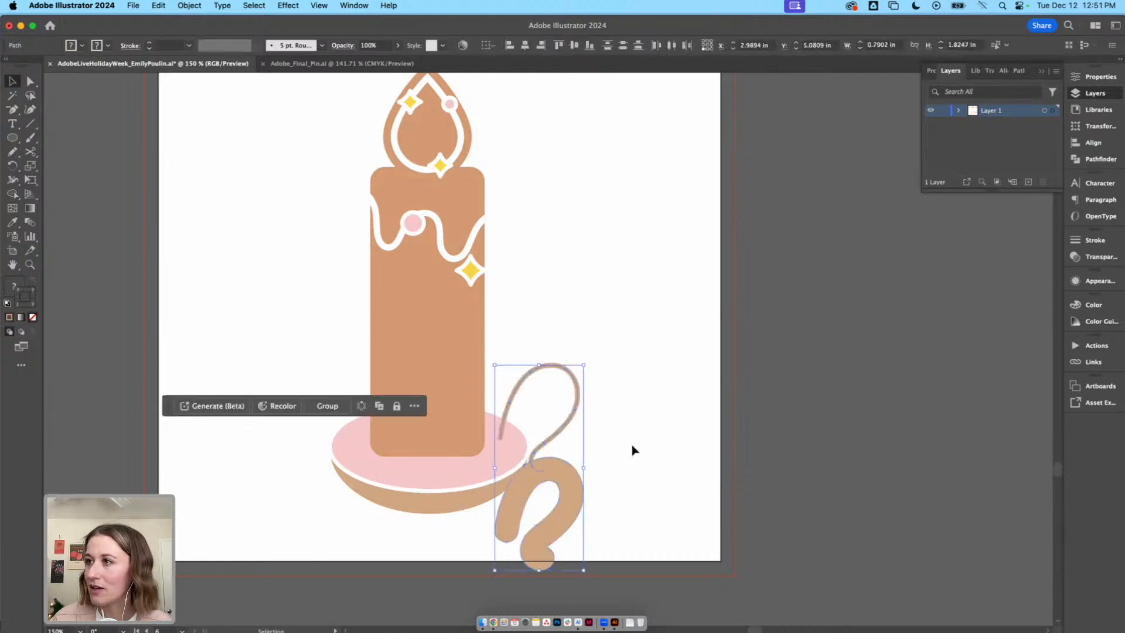
{"action": "left_click", "coordinate": [573, 399]}
{"action": "right_click", "coordinate": [573, 399]}
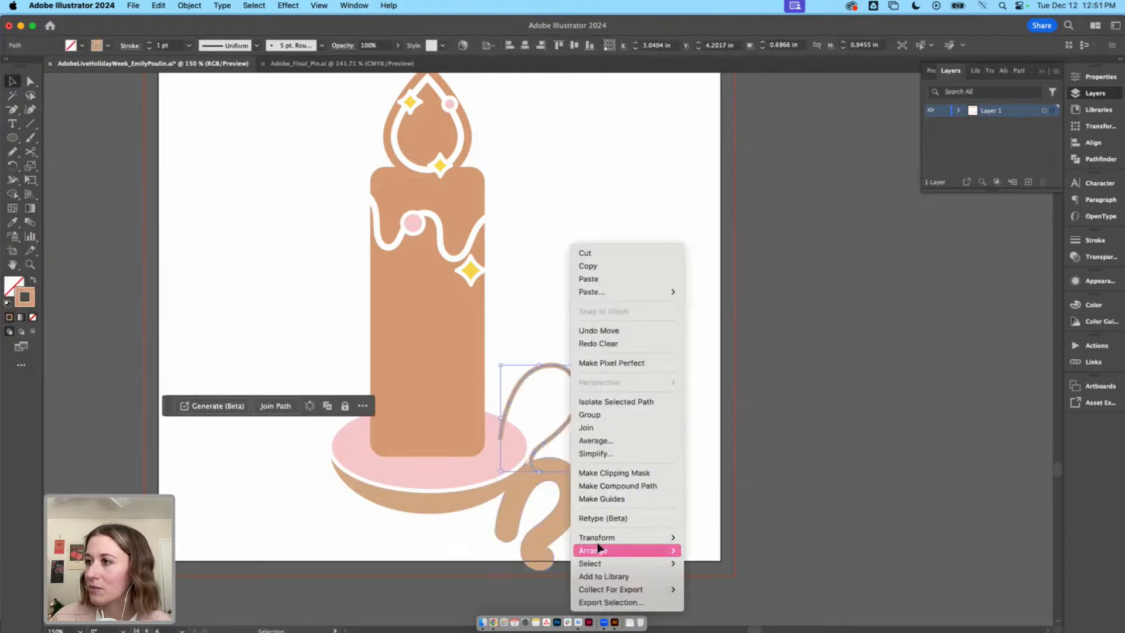
{"action": "left_click", "coordinate": [689, 457]}
{"action": "left_click_drag", "start_coordinate": [557, 435], "coordinate": [558, 486]}
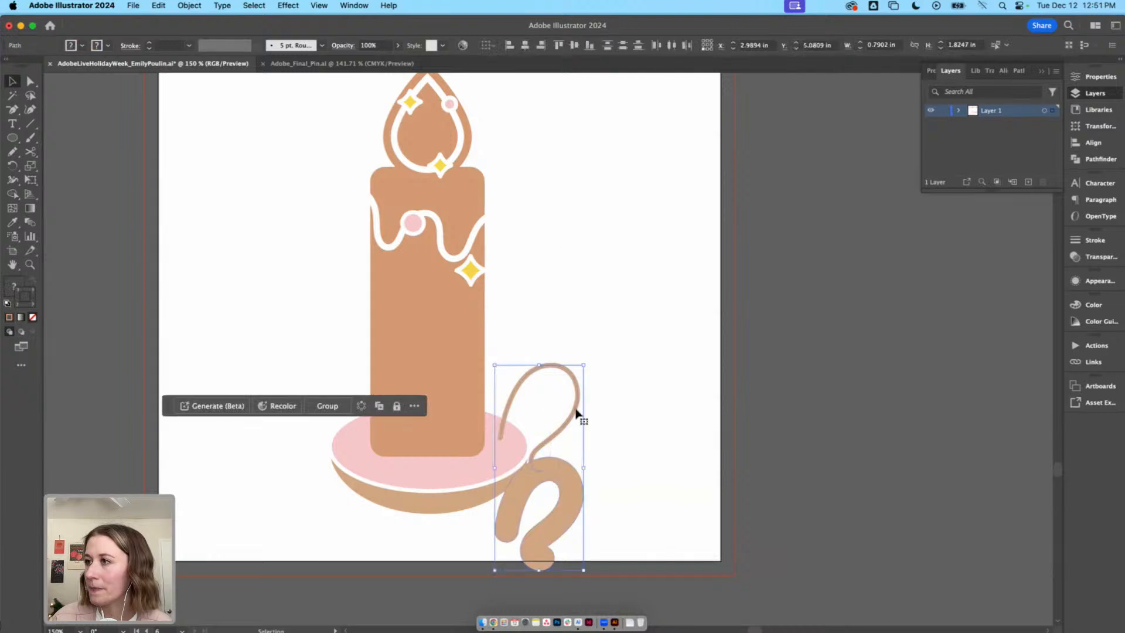
Apply the white drip line's stroke style to the thin handle curve and set its weight to 1 pt
{"action": "left_click", "coordinate": [575, 412]}
{"action": "key", "text": "i"}
{"action": "left_click", "coordinate": [446, 230]}
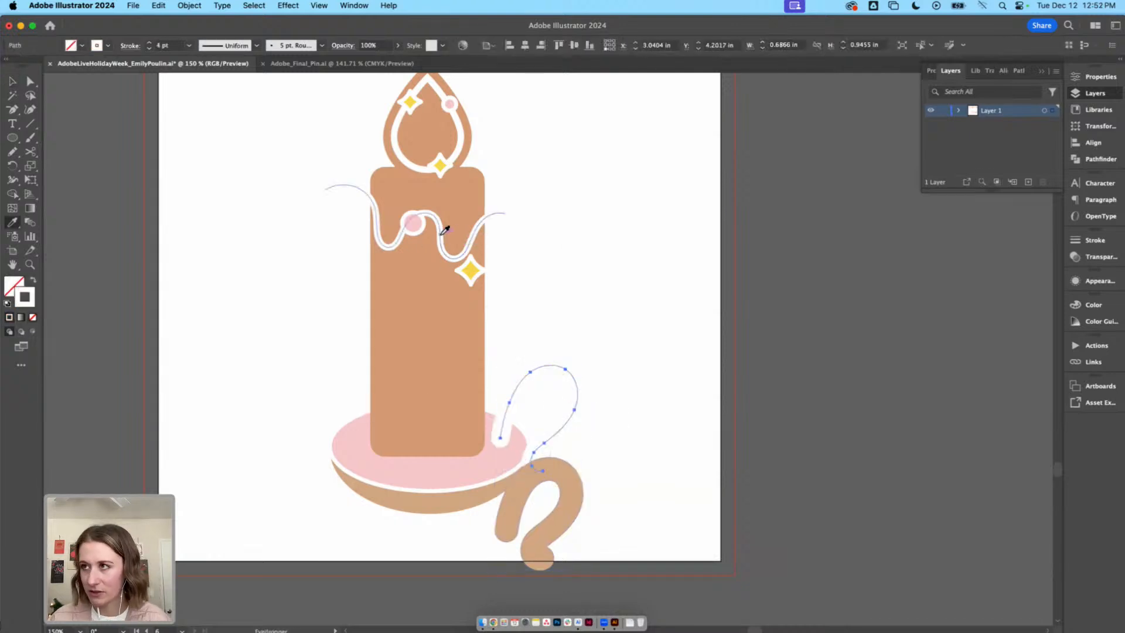
{"action": "key", "text": "v"}
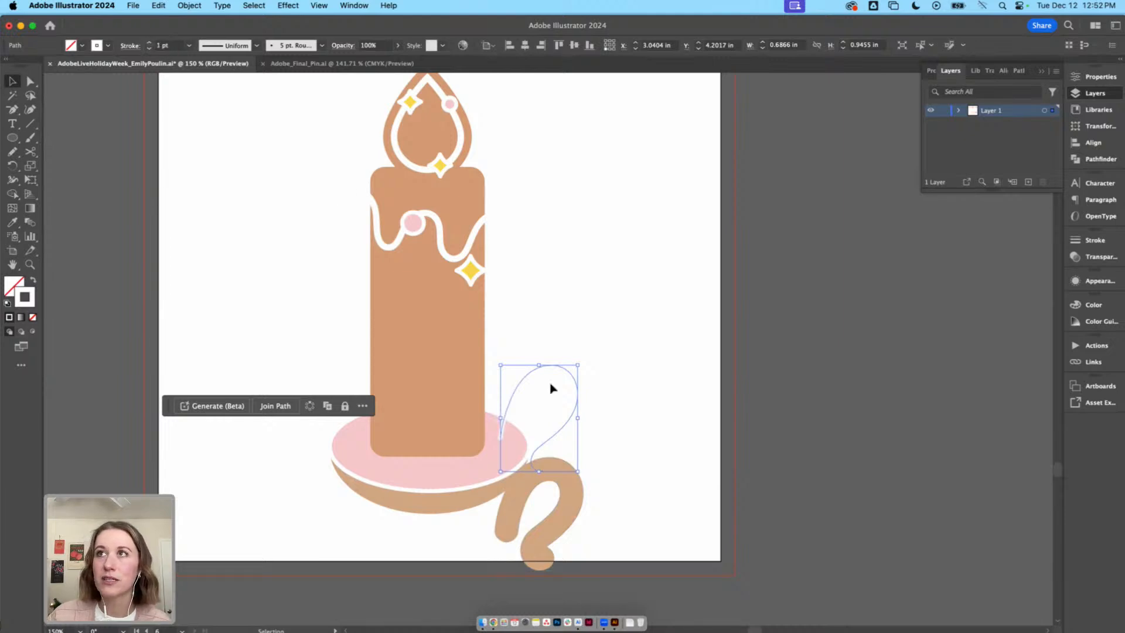
Try moving the thick handle shape up over the thin curve, and undo the move
{"action": "left_click_drag", "start_coordinate": [572, 503], "coordinate": [573, 414]}
{"action": "right_click", "coordinate": [574, 413]}
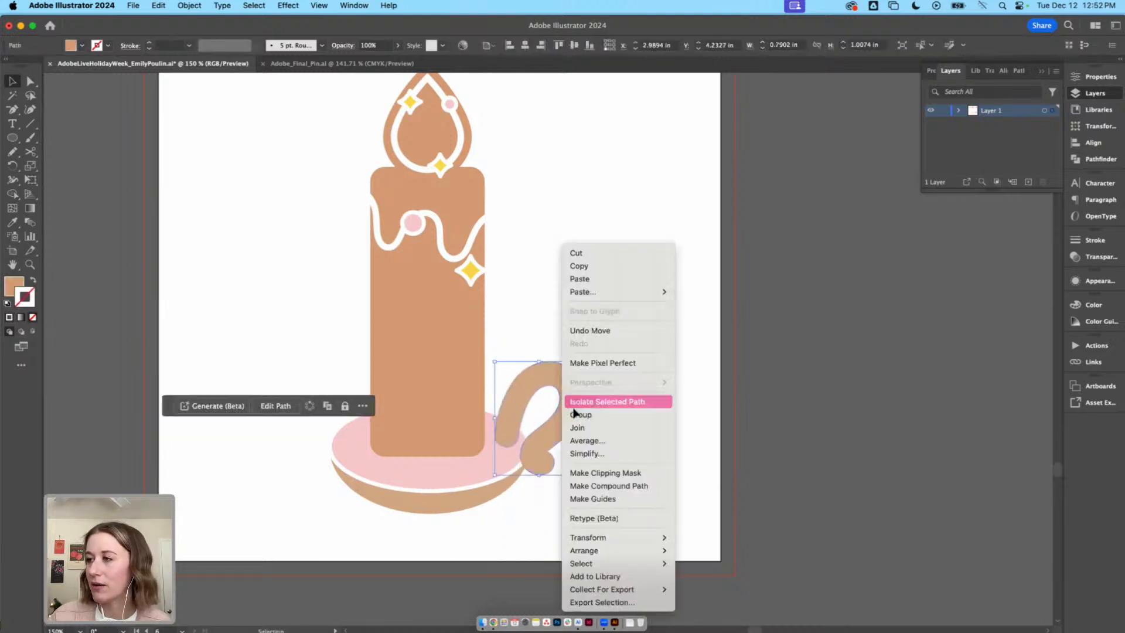
{"action": "left_click", "coordinate": [767, 428]}
{"action": "key", "text": "super+z"}
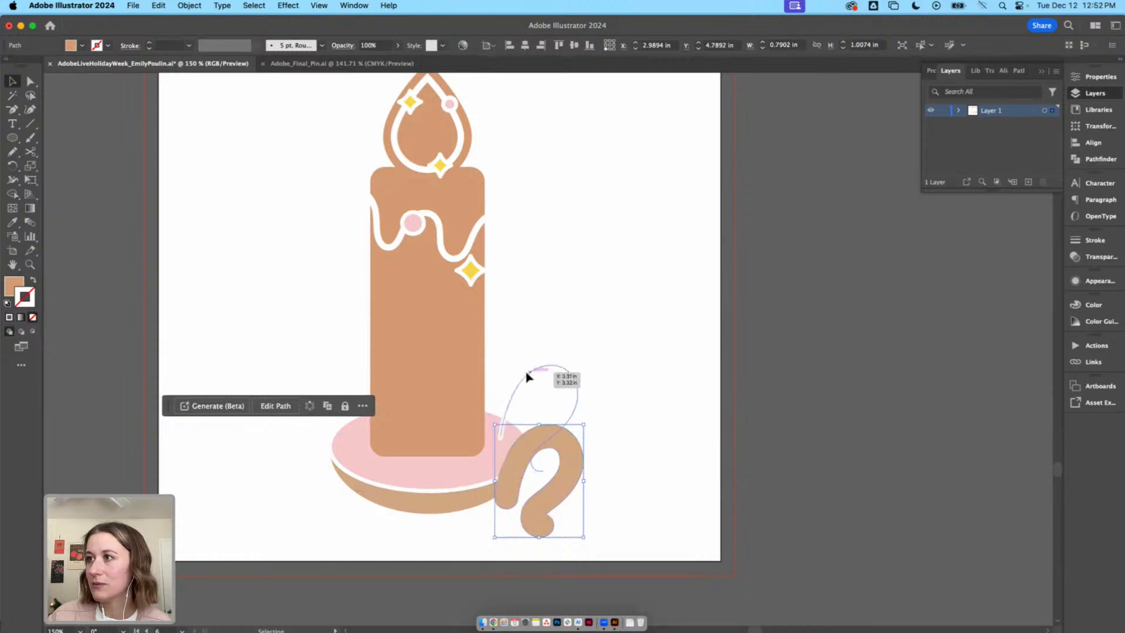
Bring the thin white handle curve to the front of the candle artwork
{"action": "left_click", "coordinate": [527, 377]}
{"action": "right_click", "coordinate": [521, 447]}
{"action": "mouse_move", "coordinate": [544, 551]}
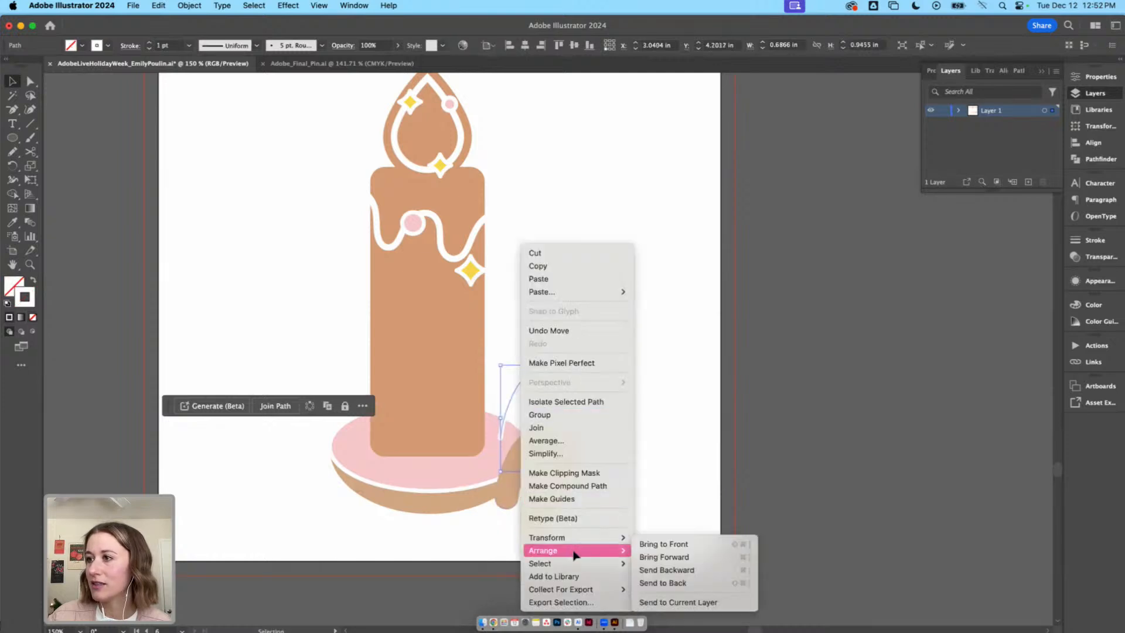
{"action": "left_click", "coordinate": [656, 544]}
{"action": "left_click", "coordinate": [646, 443]}
Move the thick handle shape up behind the white curve, and shift both slightly away from the candle
{"action": "left_click_drag", "start_coordinate": [583, 468], "coordinate": [573, 402]}
{"action": "left_click_drag", "start_coordinate": [585, 469], "coordinate": [590, 482]}
{"action": "left_click", "coordinate": [655, 504]}
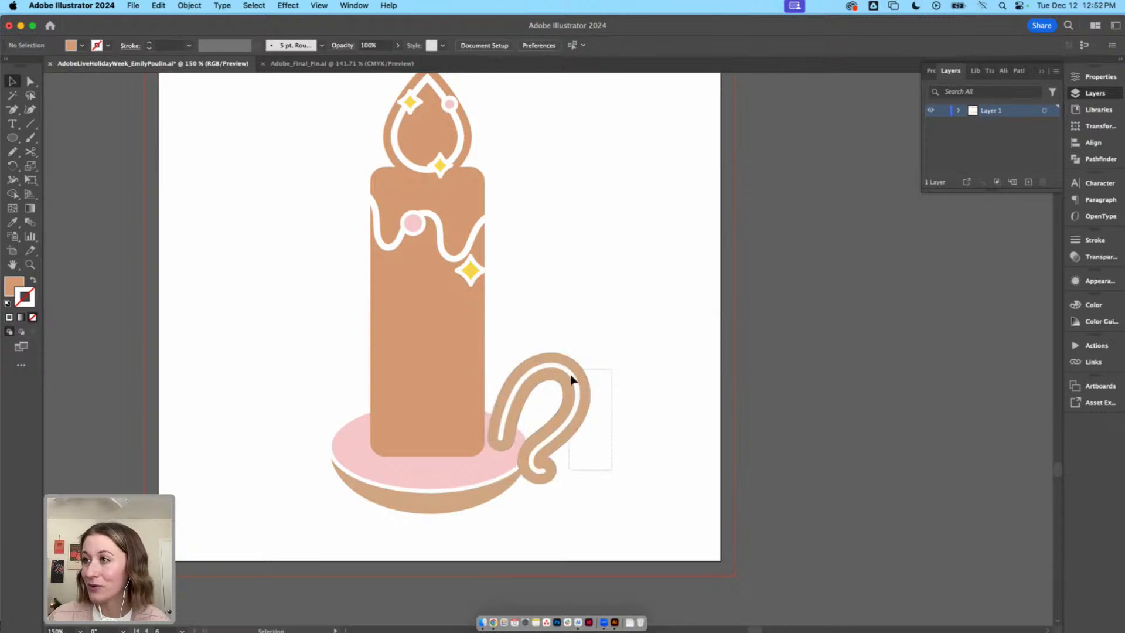
{"action": "mouse_move", "coordinate": [571, 376]}
{"action": "left_mouse_down"}
{"action": "mouse_move", "coordinate": [565, 361]}
{"action": "mouse_move", "coordinate": [554, 364]}
{"action": "left_mouse_up"}
{"action": "left_click", "coordinate": [607, 332]}
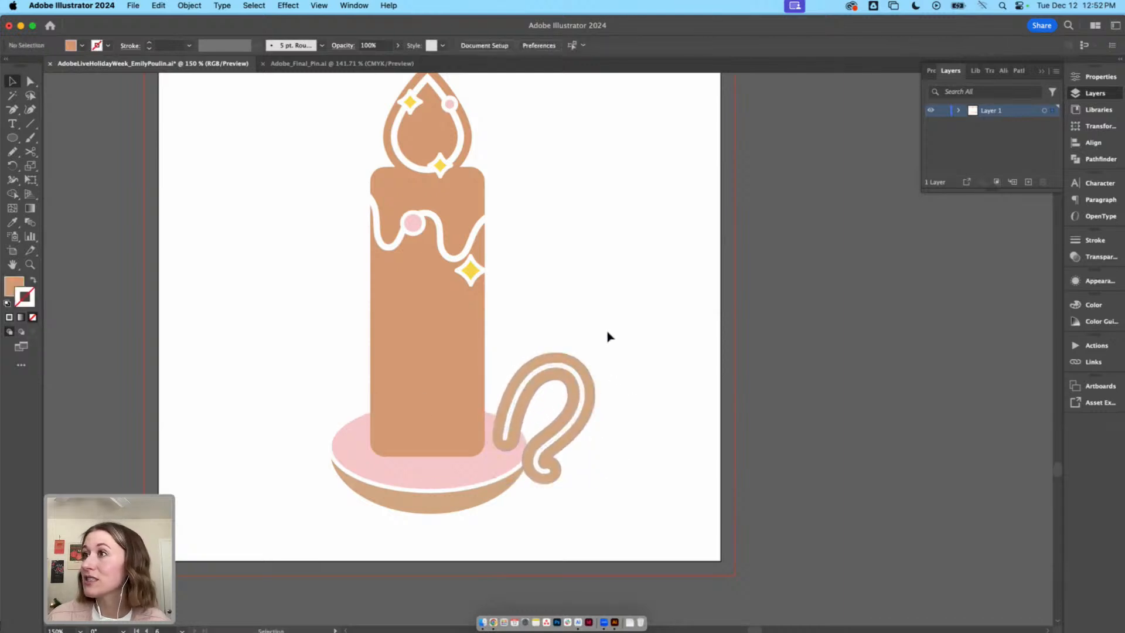
{"action": "key", "text": "super+minus"}
{"action": "key", "text": "super+minus"}
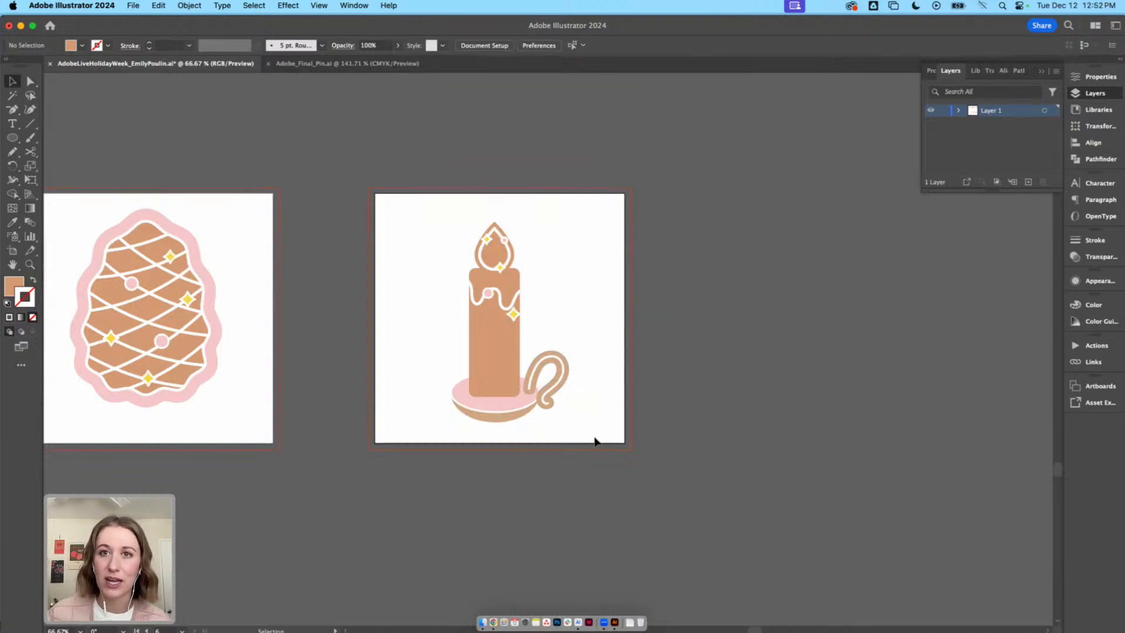
{"action": "left_click_drag", "start_coordinate": [601, 439], "coordinate": [416, 204]}
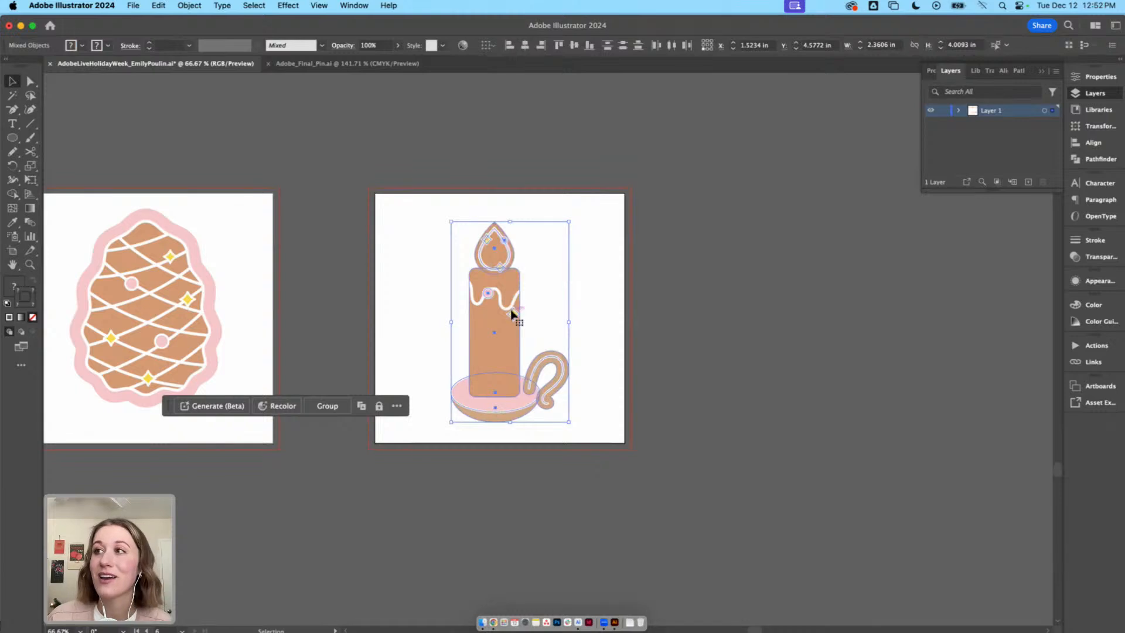
{"action": "left_click_drag", "start_coordinate": [511, 315], "coordinate": [445, 304]}
{"action": "left_click", "coordinate": [560, 294]}
Nudge the pink dot slightly to sit on the candle's white drip line
{"action": "key", "text": "super+equal"}
{"action": "key", "text": "super+equal"}
{"action": "left_click", "coordinate": [378, 268]}
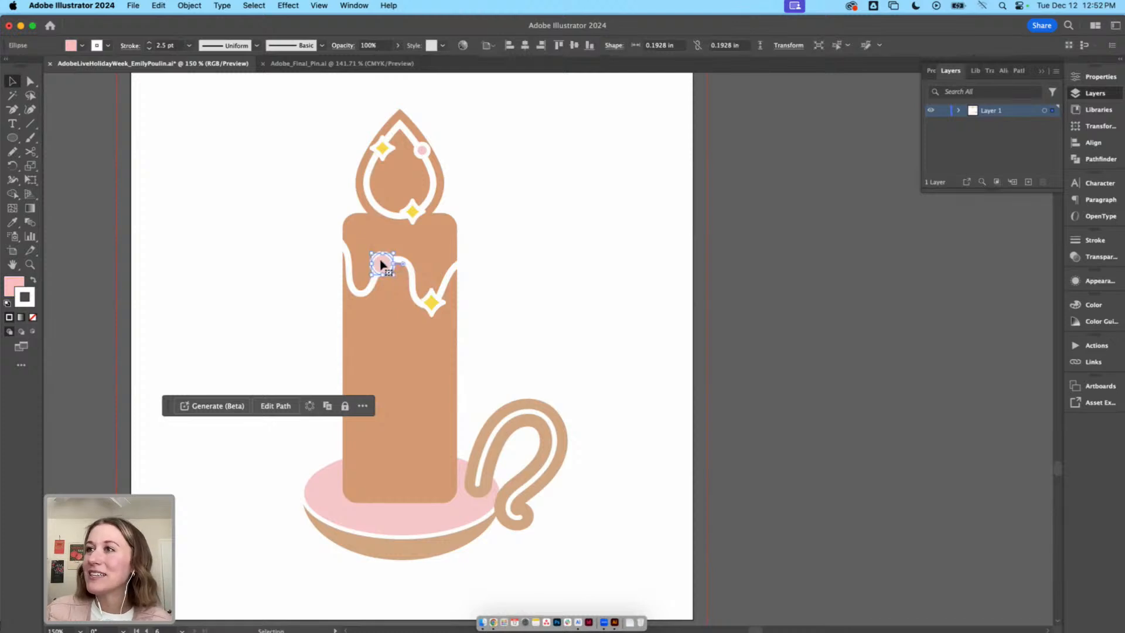
{"action": "mouse_move", "coordinate": [381, 264]}
{"action": "left_mouse_down"}
{"action": "mouse_move", "coordinate": [372, 236]}
{"action": "mouse_move", "coordinate": [379, 271]}
{"action": "left_mouse_up"}
{"action": "left_click", "coordinate": [540, 328]}
Nudge the thick handle shape and its white icing line so the line runs centred along the handle
{"action": "key", "text": "super+equal"}
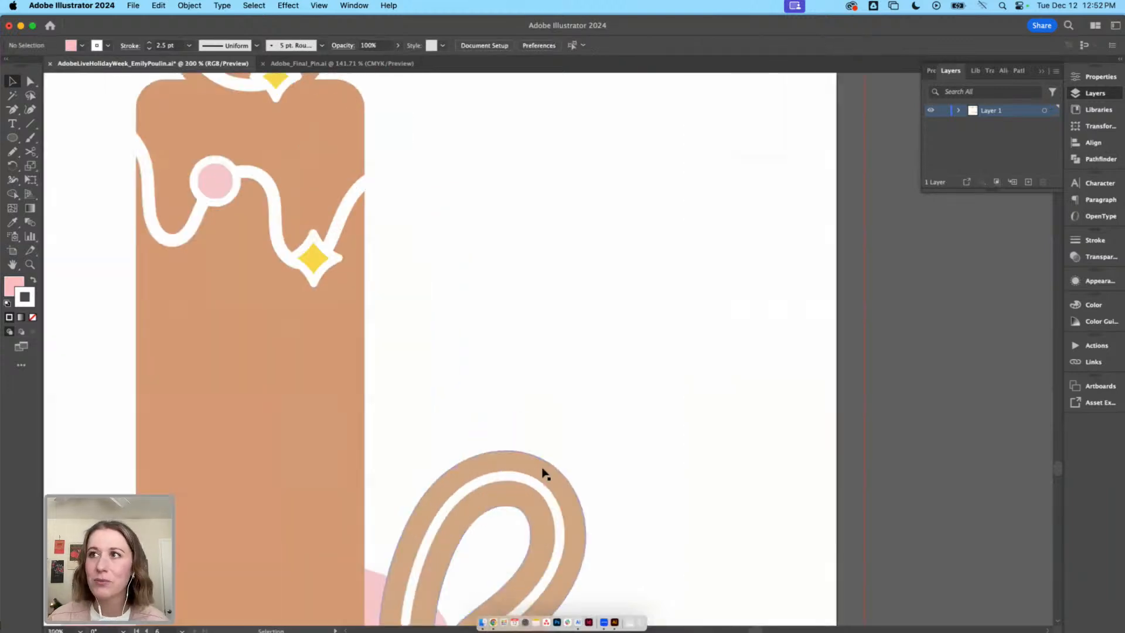
{"action": "scroll", "coordinate": [544, 473], "scroll_direction": "down", "scroll_amount": 5}
{"action": "left_click", "coordinate": [548, 324]}
{"action": "left_click_drag", "start_coordinate": [567, 394], "coordinate": [561, 394]}
{"action": "left_click", "coordinate": [624, 398]}
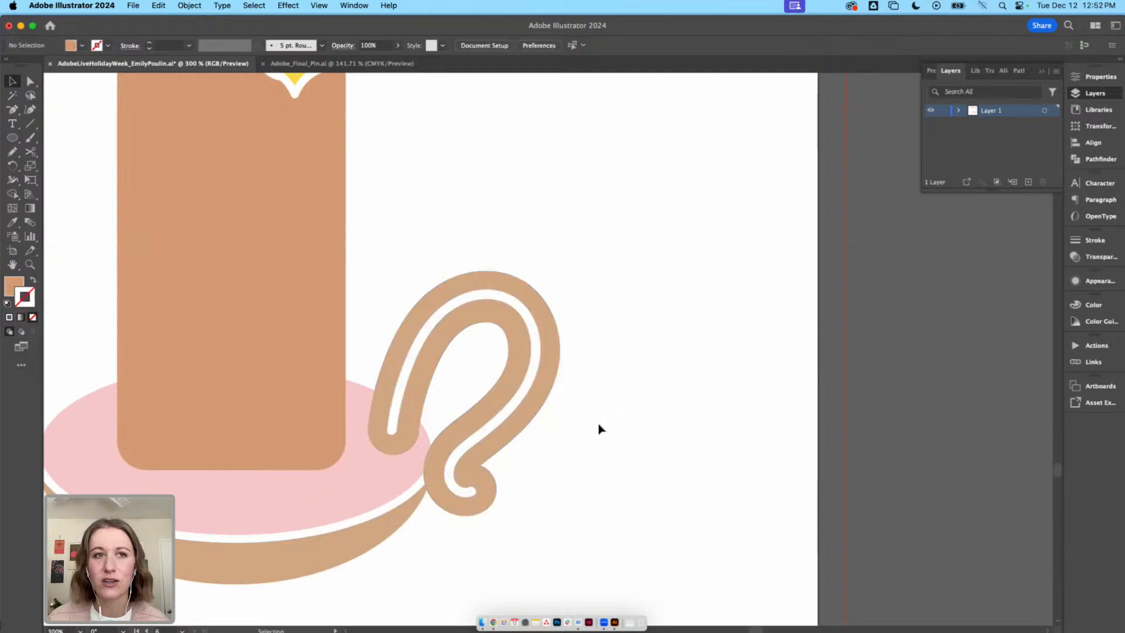
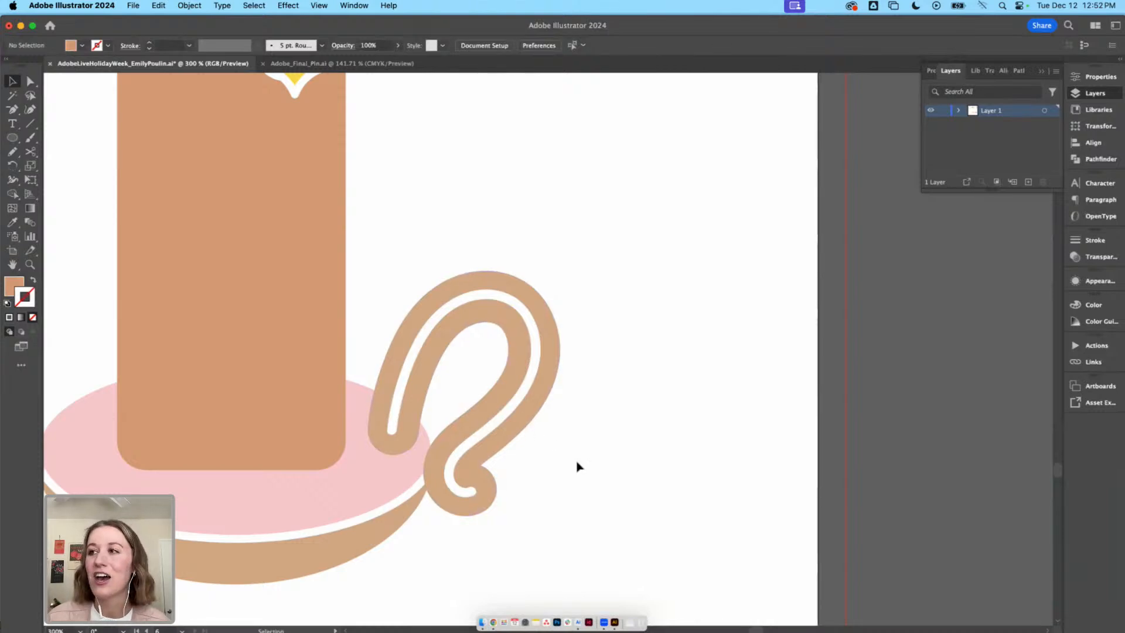
{"action": "left_click", "coordinate": [492, 336]}
{"action": "left_click_drag", "start_coordinate": [476, 273], "coordinate": [486, 299]}
{"action": "left_click", "coordinate": [512, 250]}
Reduce the white flame outline's stroke weight, and set the wavy drip line's stroke weight to 2 pt
{"action": "key", "text": "super+minus"}
{"action": "key", "text": "super+minus"}
{"action": "left_click", "coordinate": [382, 183]}
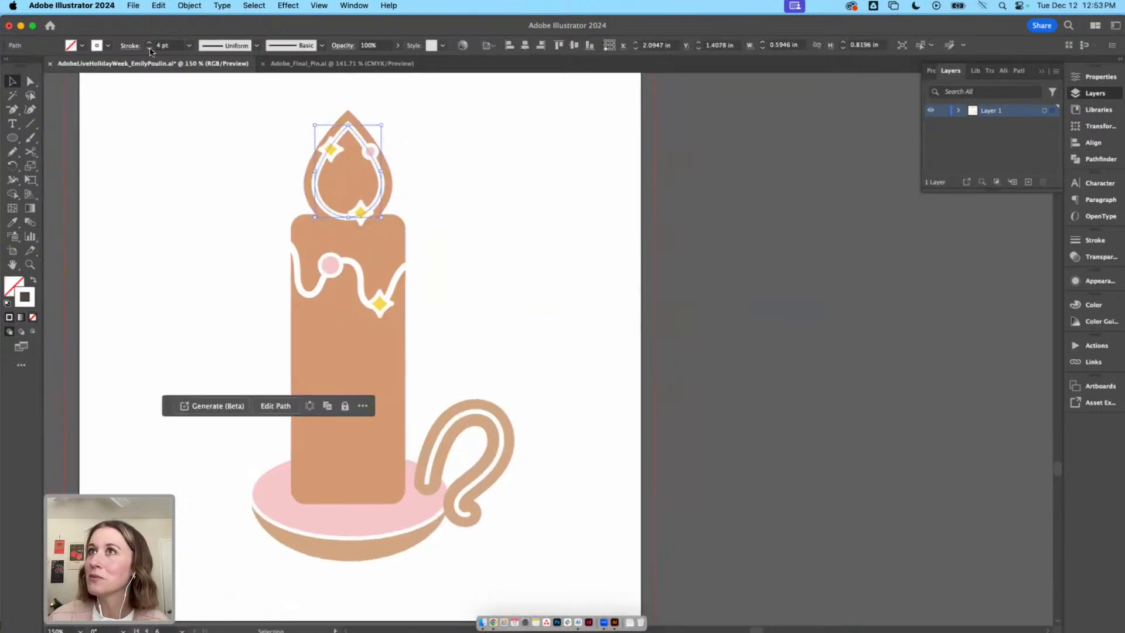
{"action": "left_click", "coordinate": [303, 296]}
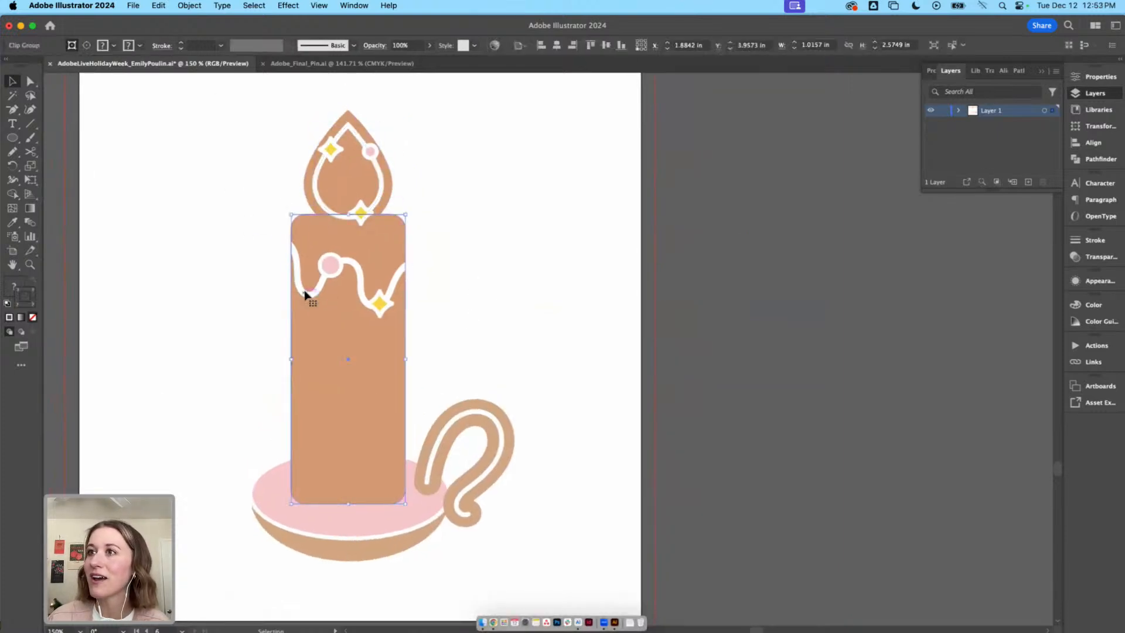
{"action": "double_click", "coordinate": [304, 294]}
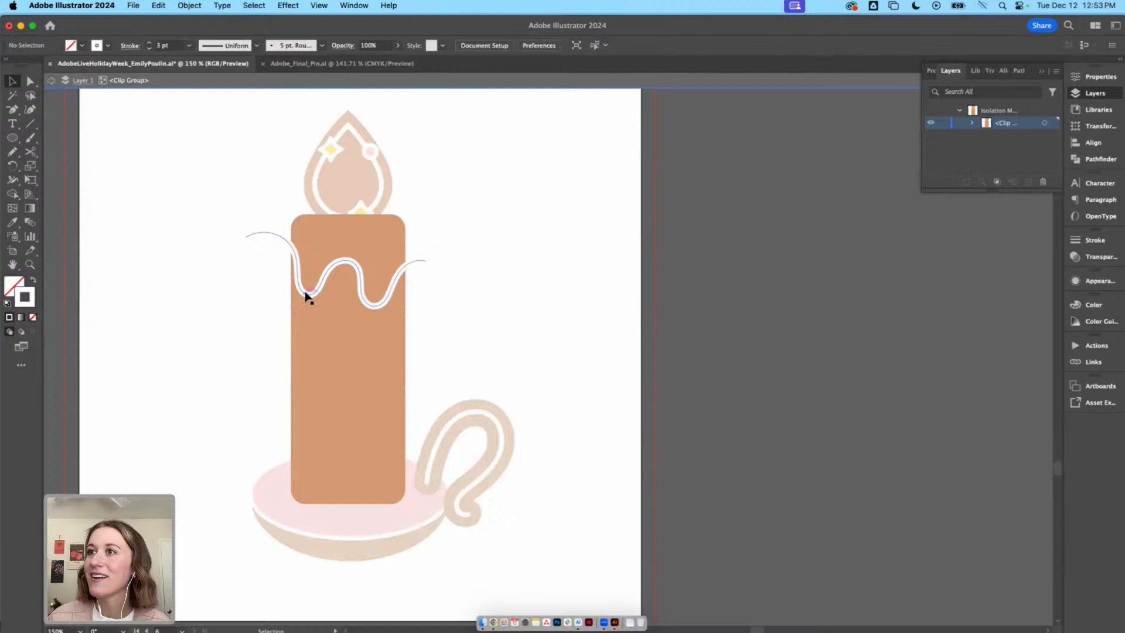
{"action": "double_click", "coordinate": [188, 120]}
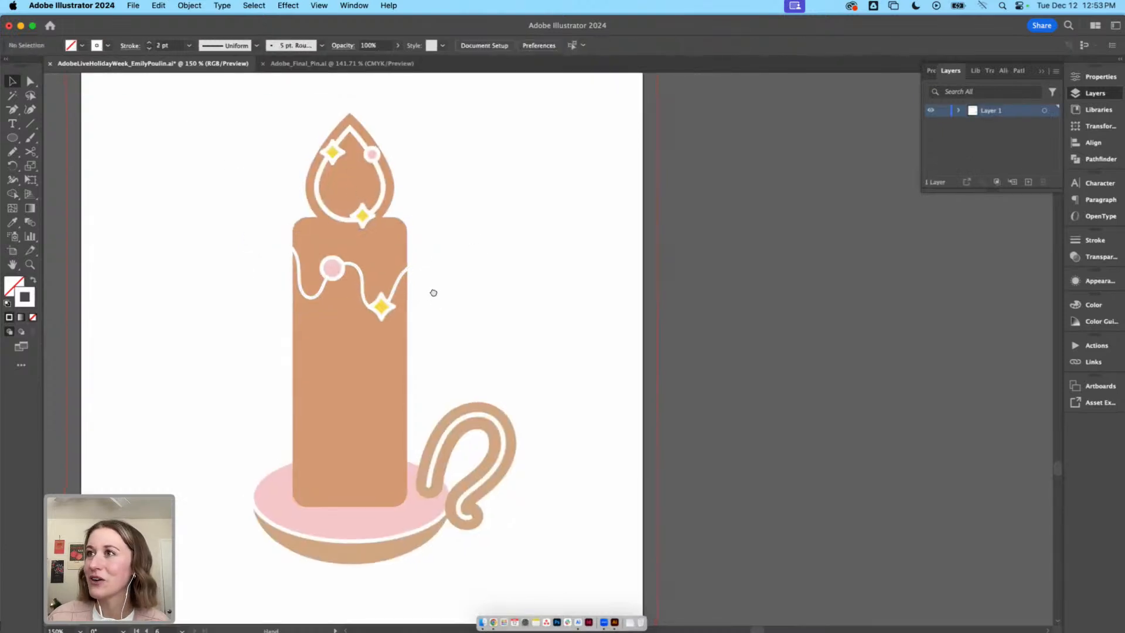
Check the whole candle cookie on its artboard beside the neighbouring pinecone cookie
{"action": "scroll", "coordinate": [440, 299], "scroll_direction": "left", "scroll_amount": 2}
{"action": "scroll", "coordinate": [475, 334], "scroll_direction": "down", "scroll_amount": 2}
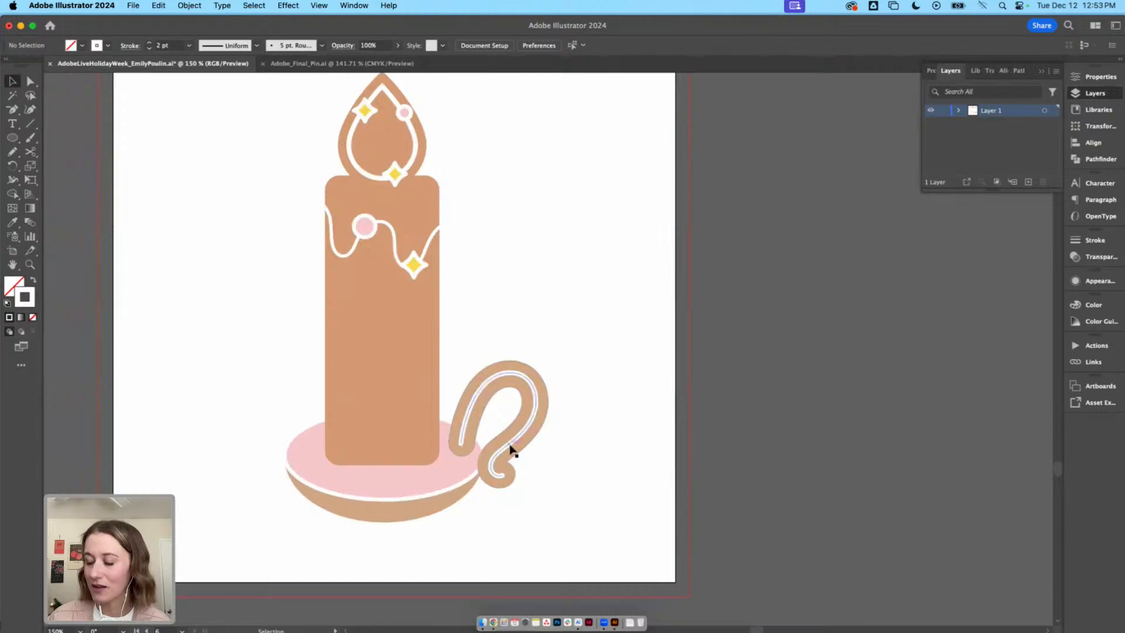
{"action": "key", "text": "super+minus"}
{"action": "key", "text": "super+minus"}
{"action": "left_click_drag", "start_coordinate": [618, 200], "coordinate": [580, 517]}
{"action": "left_click_drag", "start_coordinate": [565, 263], "coordinate": [599, 100]}
{"action": "left_click_drag", "start_coordinate": [577, 508], "coordinate": [589, 293]}
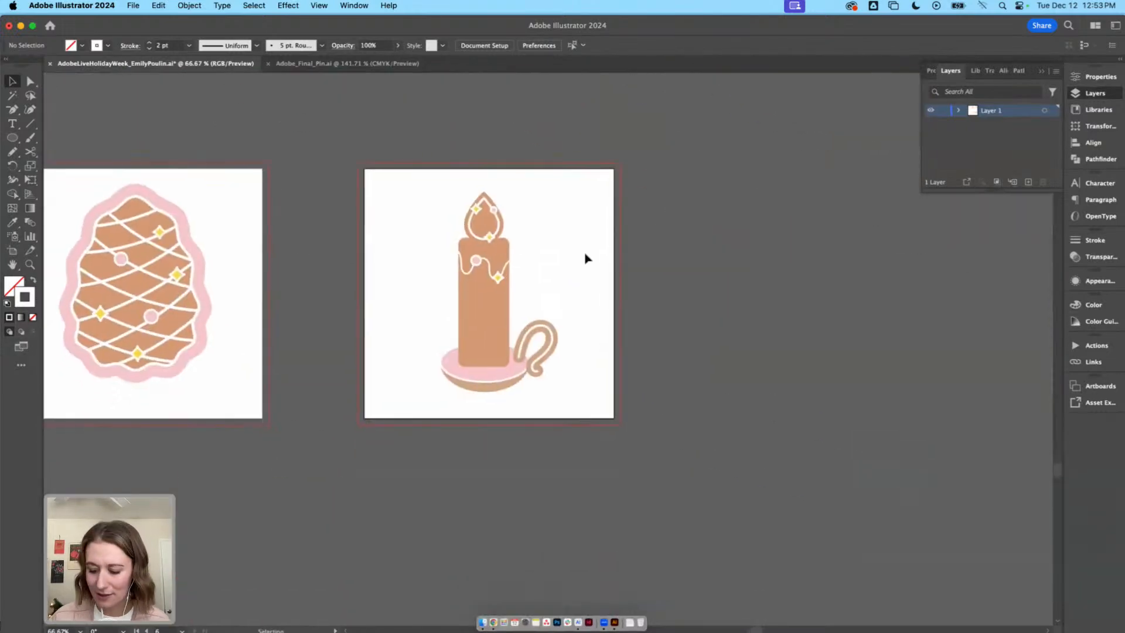
Try drawing a straight horizontal line across the plate's width with the Pen tool, and delete it
{"action": "key", "text": "super+plus"}
{"action": "key", "text": "super+plus"}
{"action": "key", "text": "super+plus"}
{"action": "left_click", "coordinate": [367, 412]}
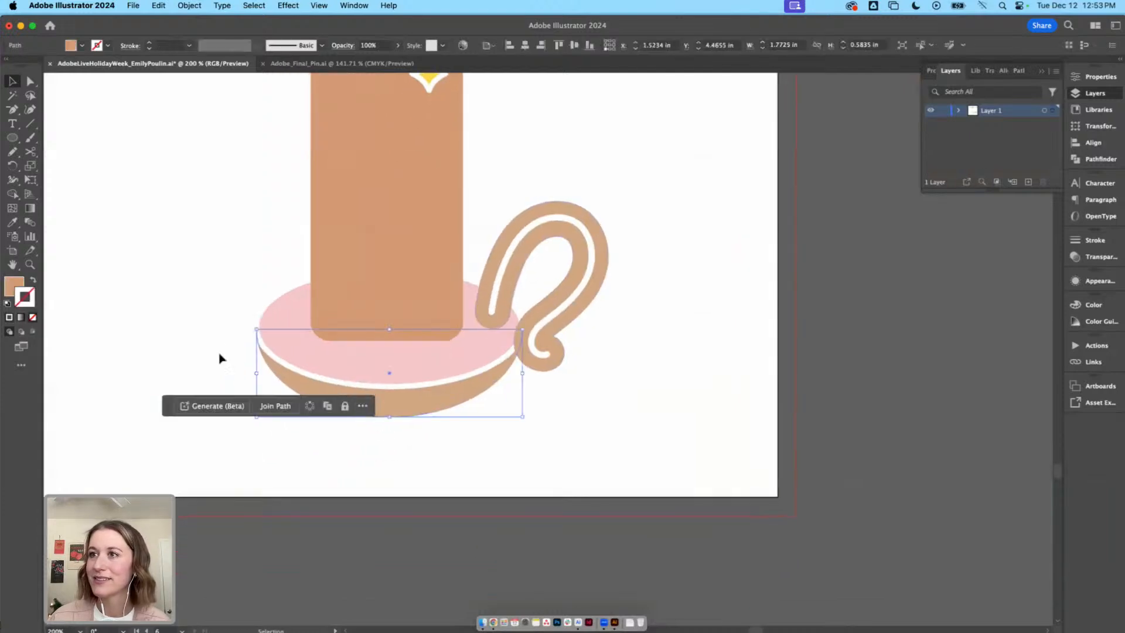
{"action": "key", "text": "p"}
{"action": "left_click", "coordinate": [256, 329]}
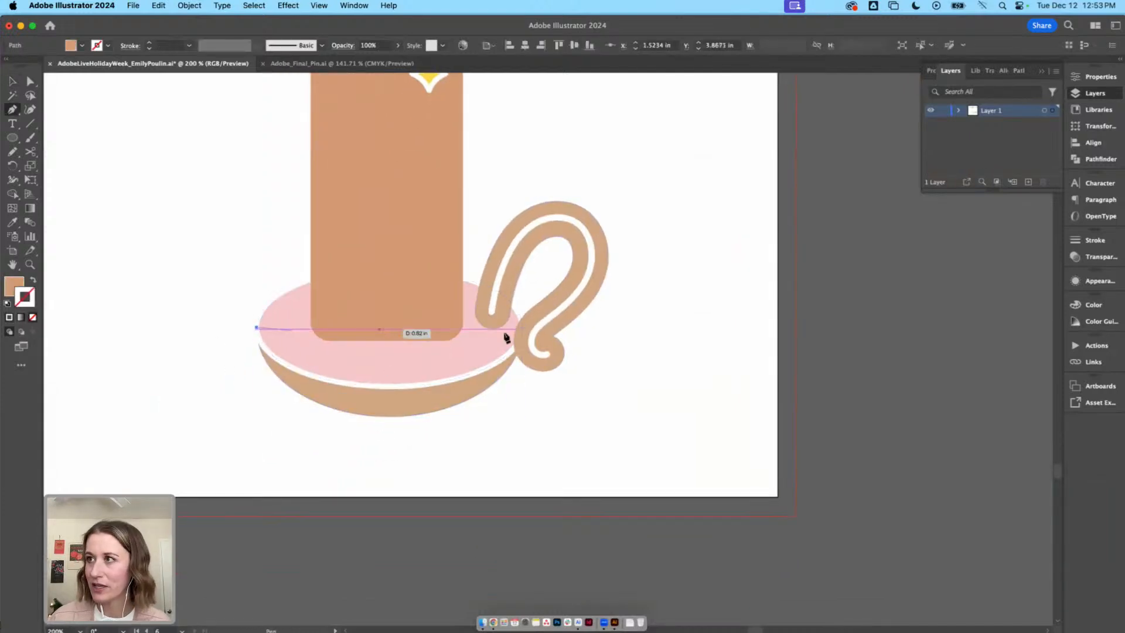
{"action": "left_click", "coordinate": [522, 330]}
{"action": "key", "text": "v"}
{"action": "left_click", "coordinate": [536, 423]}
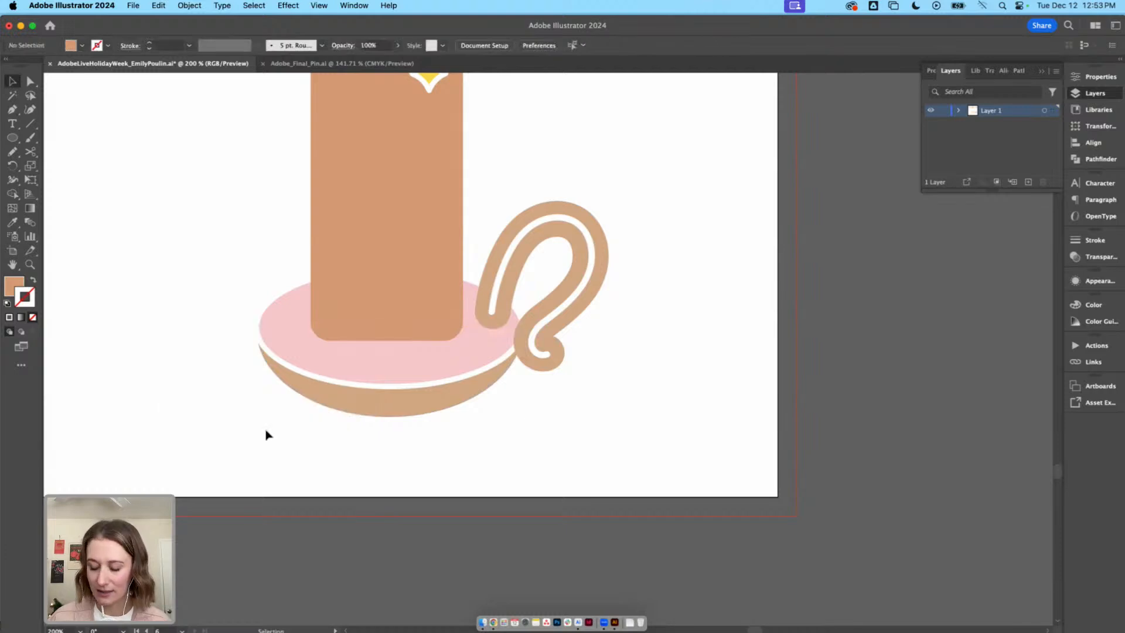
{"action": "left_click", "coordinate": [480, 328]}
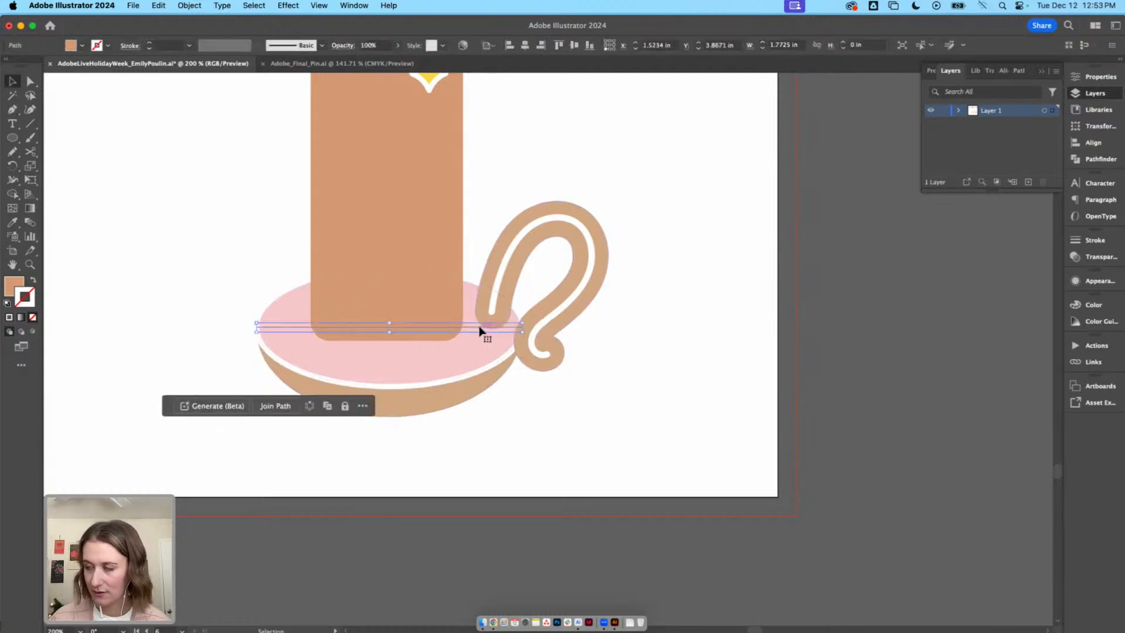
{"action": "key", "text": "Delete"}
Draw a straight diagonal line about 1.33 in wide across the candle body, with a white 2 pt stroke and no fill
{"action": "key", "text": "space"}
{"action": "left_click_drag", "start_coordinate": [521, 179], "coordinate": [519, 346]}
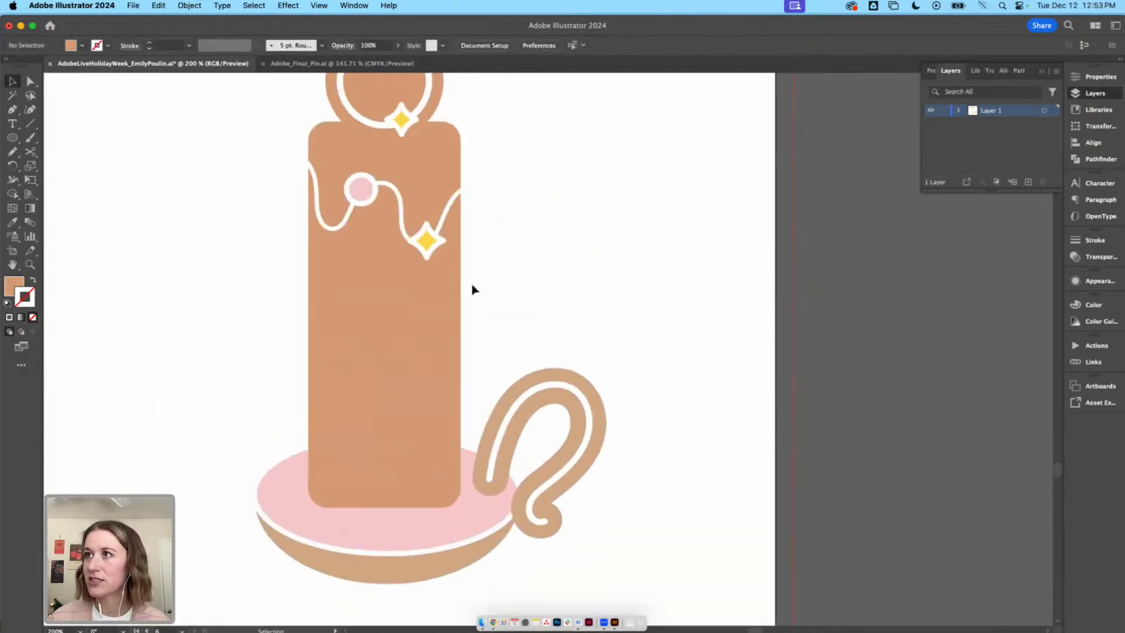
{"action": "left_click", "coordinate": [456, 326]}
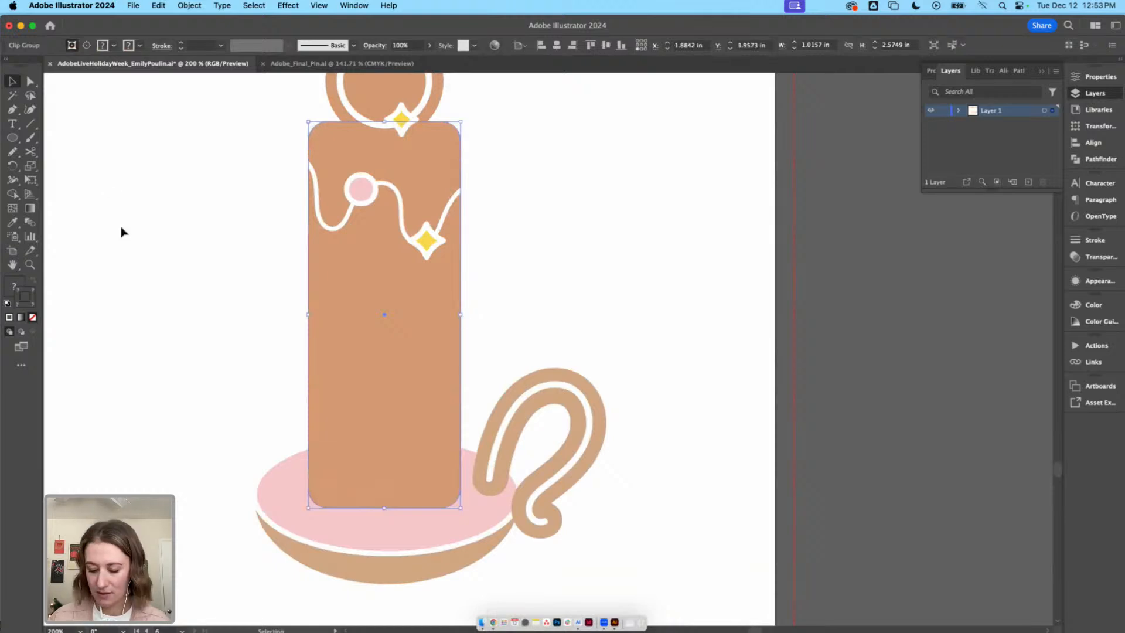
{"action": "key", "text": "p"}
{"action": "left_click", "coordinate": [286, 218]}
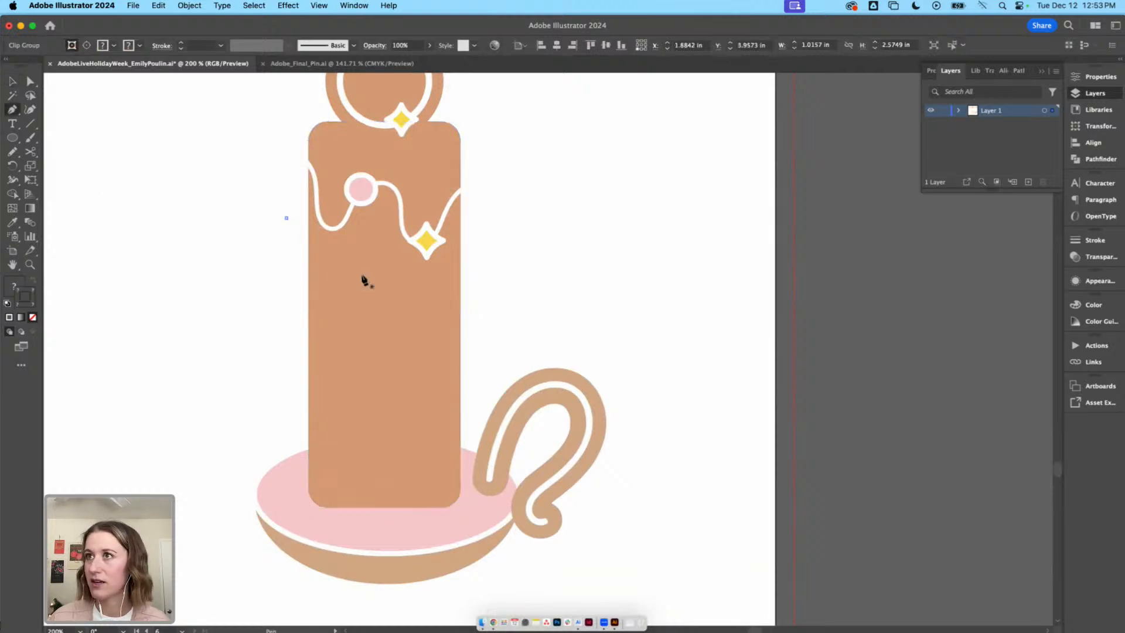
{"action": "left_click", "coordinate": [486, 371]}
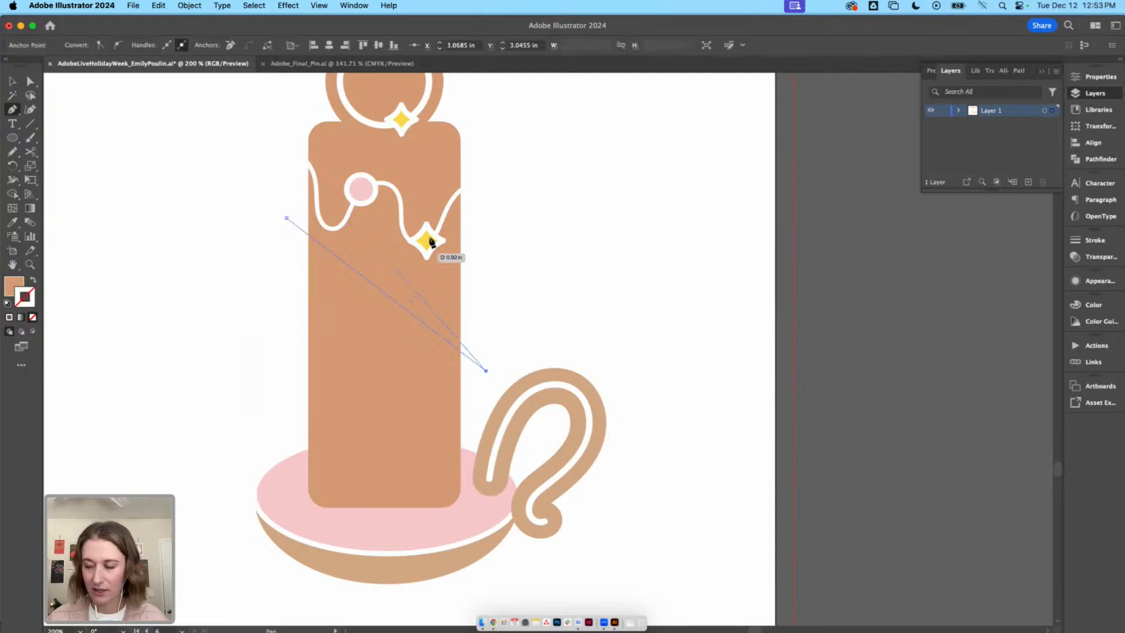
{"action": "key", "text": "v"}
Duplicate the diagonal line down over the plate and make a blend between the two lines
{"action": "left_click_drag", "start_coordinate": [389, 296], "coordinate": [404, 530]}
{"action": "key", "text": "super+z"}
{"action": "left_click", "coordinate": [400, 306], "text": "shift"}
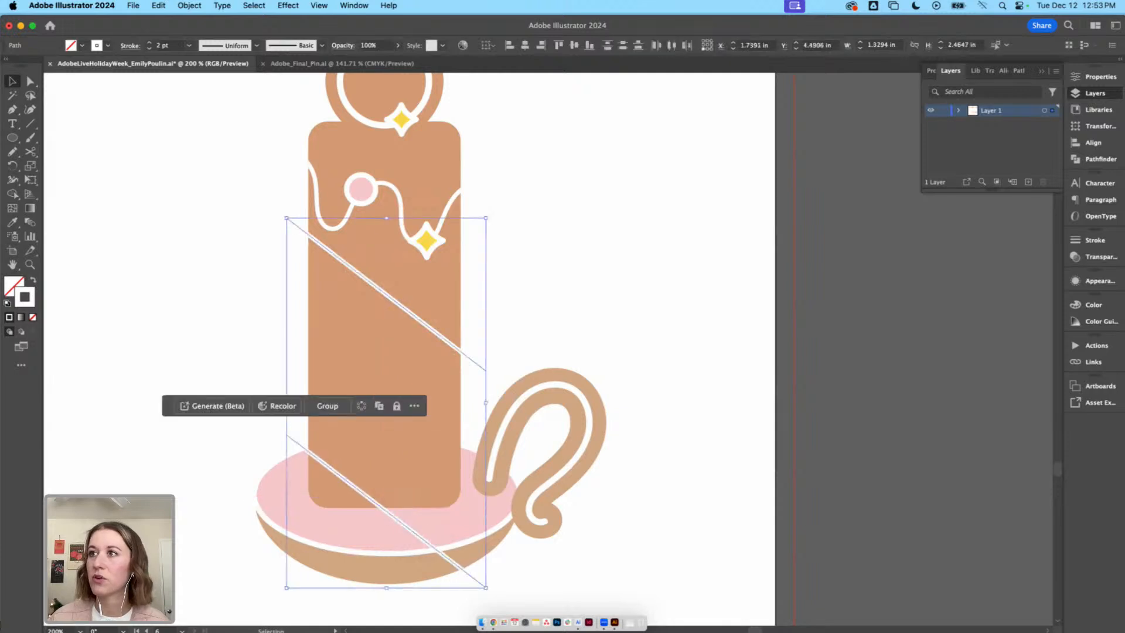
{"action": "left_click", "coordinate": [184, 6]}
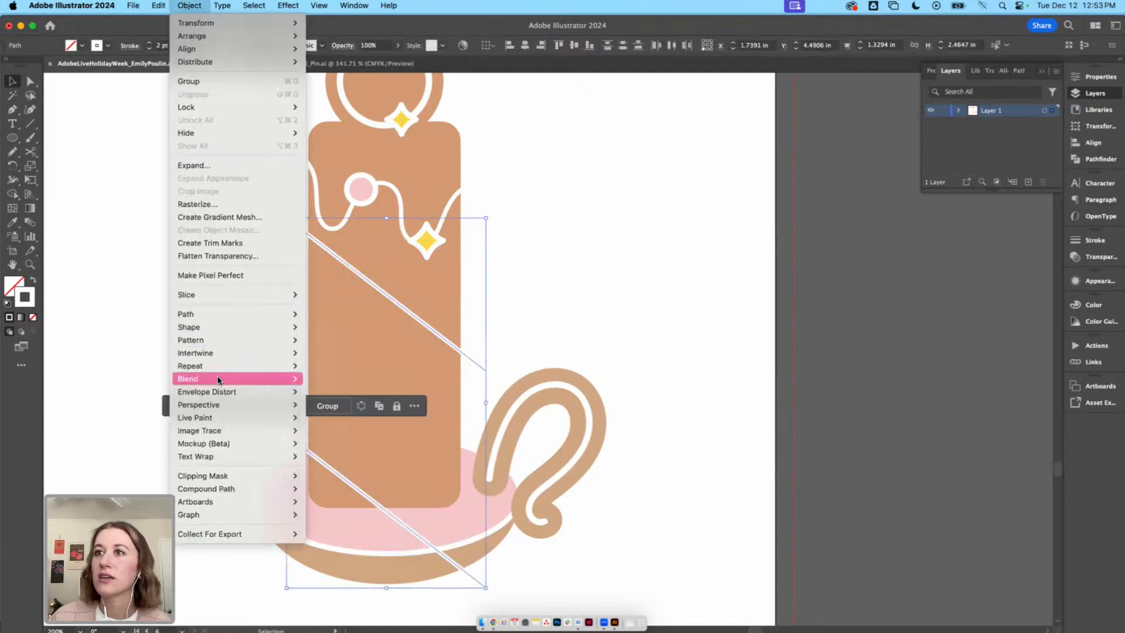
{"action": "mouse_move", "coordinate": [226, 382]}
{"action": "left_click", "coordinate": [346, 379]}
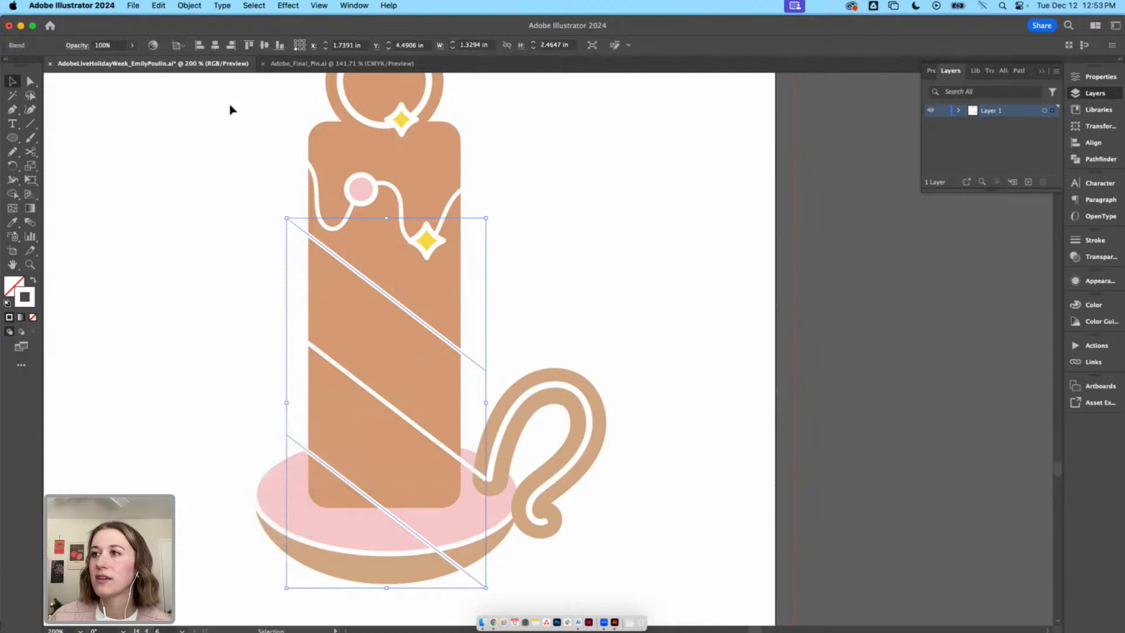
Set the blend's spacing to Specified Steps with 10 steps
{"action": "left_click", "coordinate": [184, 7]}
{"action": "mouse_move", "coordinate": [227, 379]}
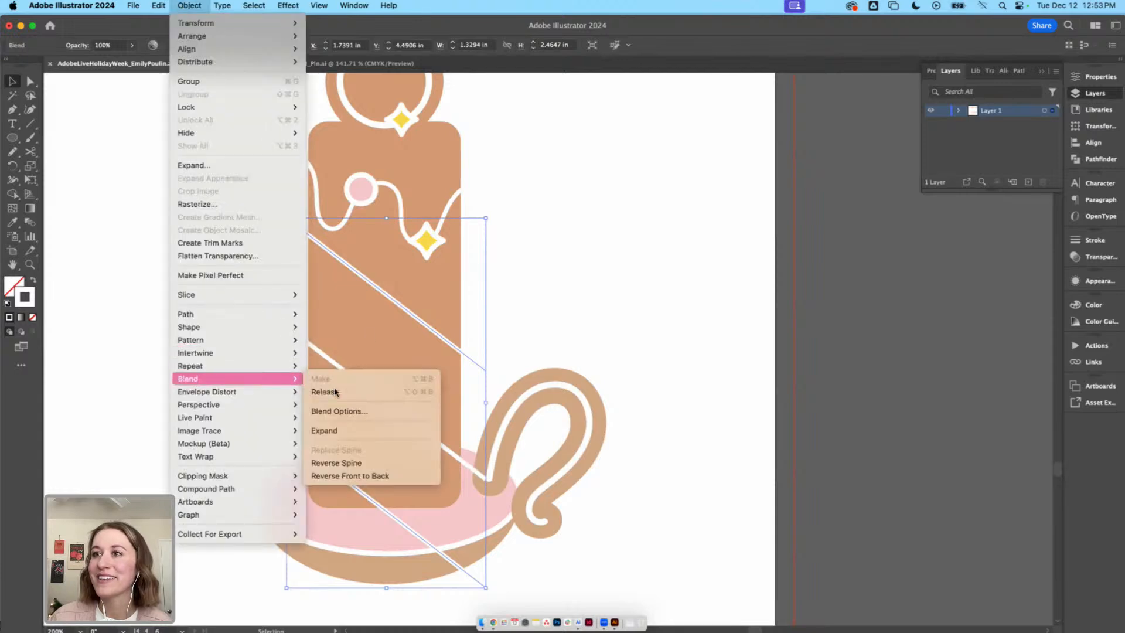
{"action": "left_click", "coordinate": [346, 414]}
{"action": "left_click", "coordinate": [556, 274]}
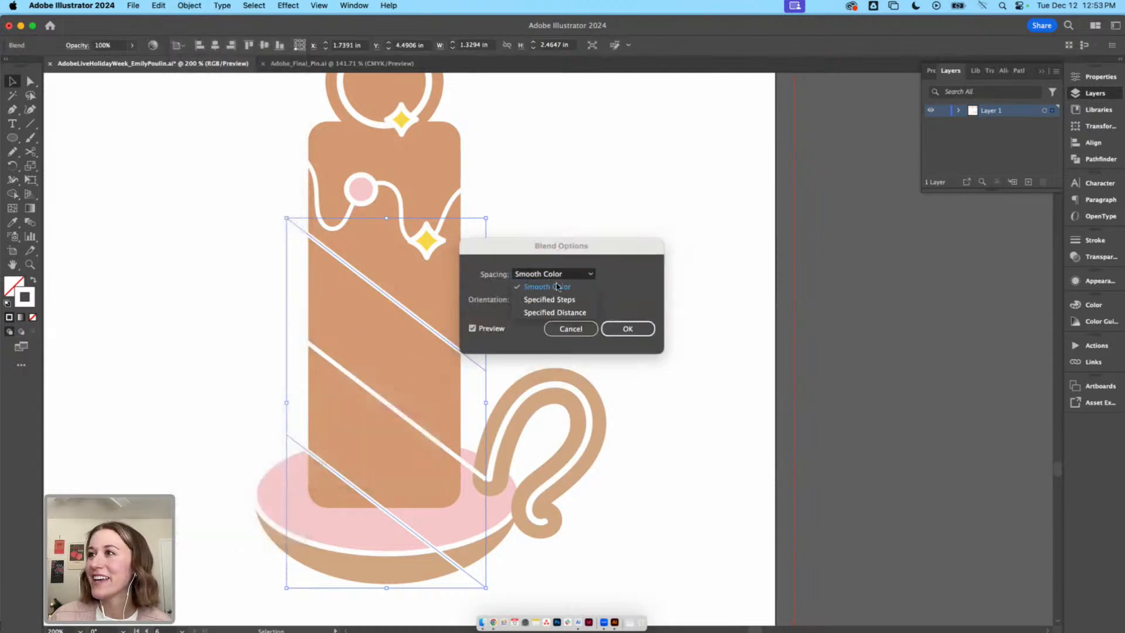
{"action": "left_click", "coordinate": [556, 299]}
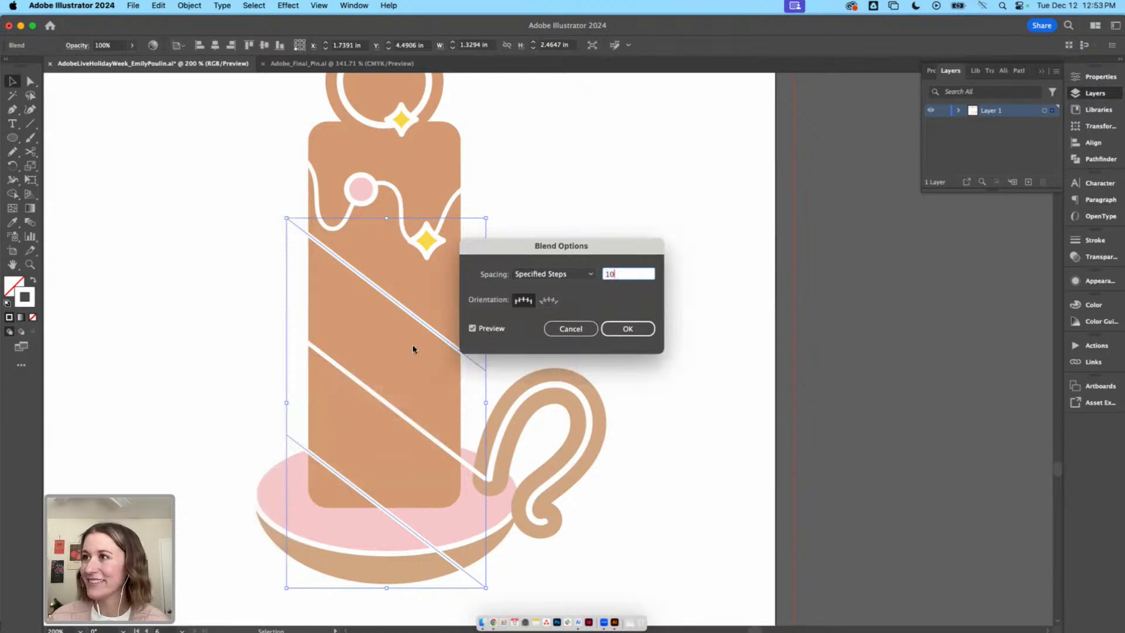
{"action": "left_click", "coordinate": [478, 327]}
{"action": "left_click", "coordinate": [479, 327]}
{"action": "left_click", "coordinate": [628, 328]}
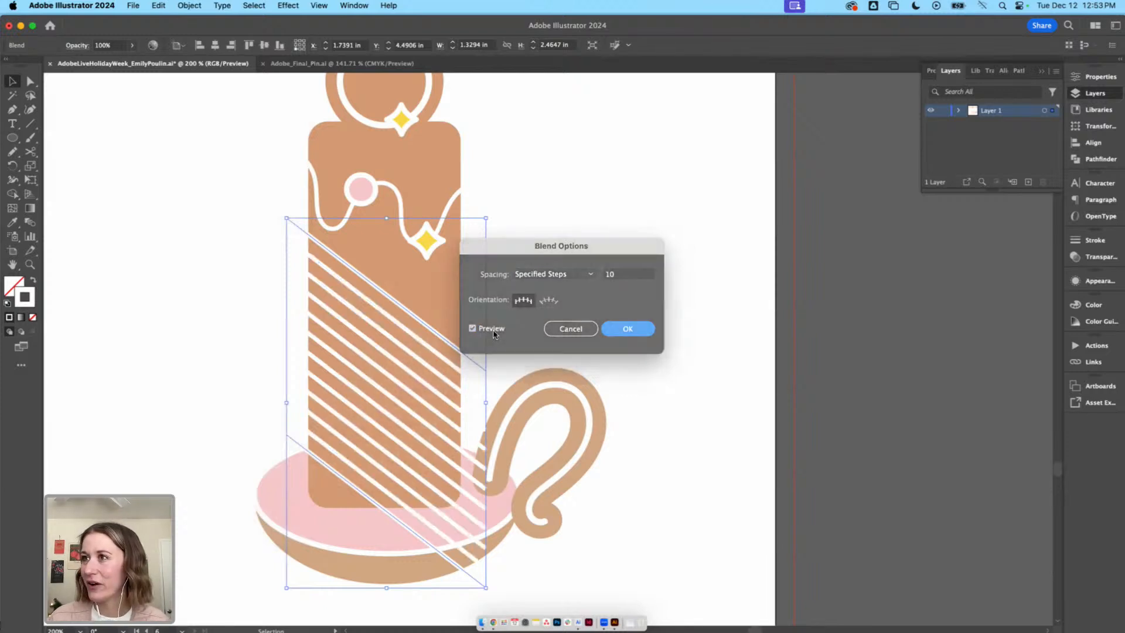
Inside the blend, move the lower line down over the plate's base and the upper line above the candle body's top
{"action": "double_click", "coordinate": [418, 317]}
{"action": "left_click_drag", "start_coordinate": [420, 311], "coordinate": [460, 309]}
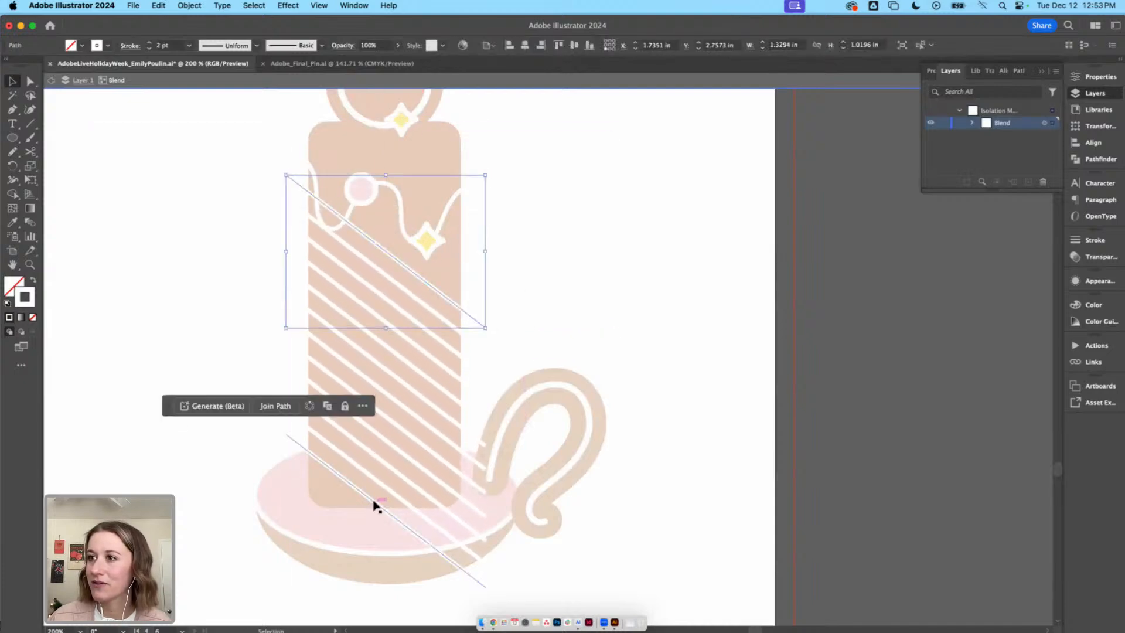
{"action": "left_click_drag", "start_coordinate": [376, 506], "coordinate": [351, 523]}
{"action": "left_click_drag", "start_coordinate": [427, 294], "coordinate": [419, 320]}
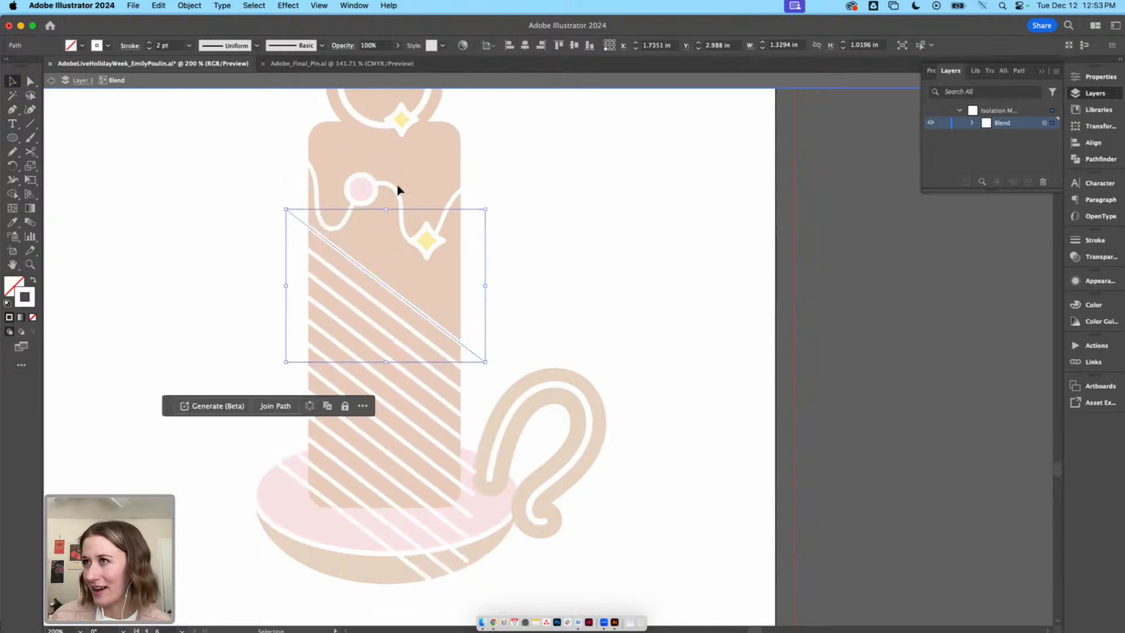
{"action": "left_click_drag", "start_coordinate": [426, 317], "coordinate": [458, 204]}
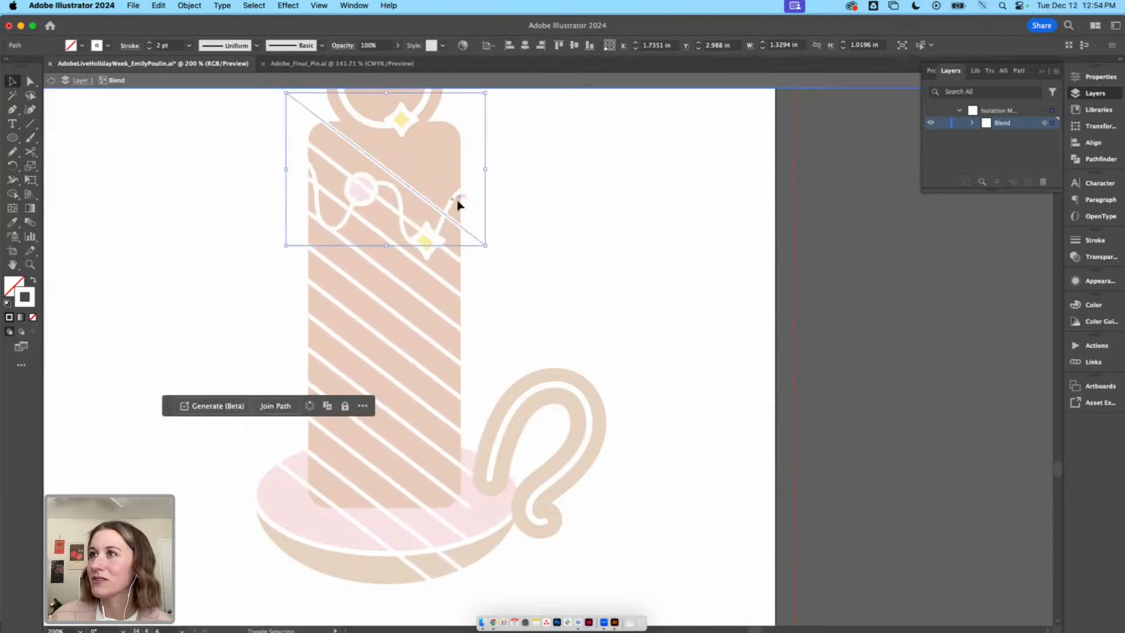
{"action": "left_click", "coordinate": [182, 88]}
{"action": "double_click", "coordinate": [197, 142]}
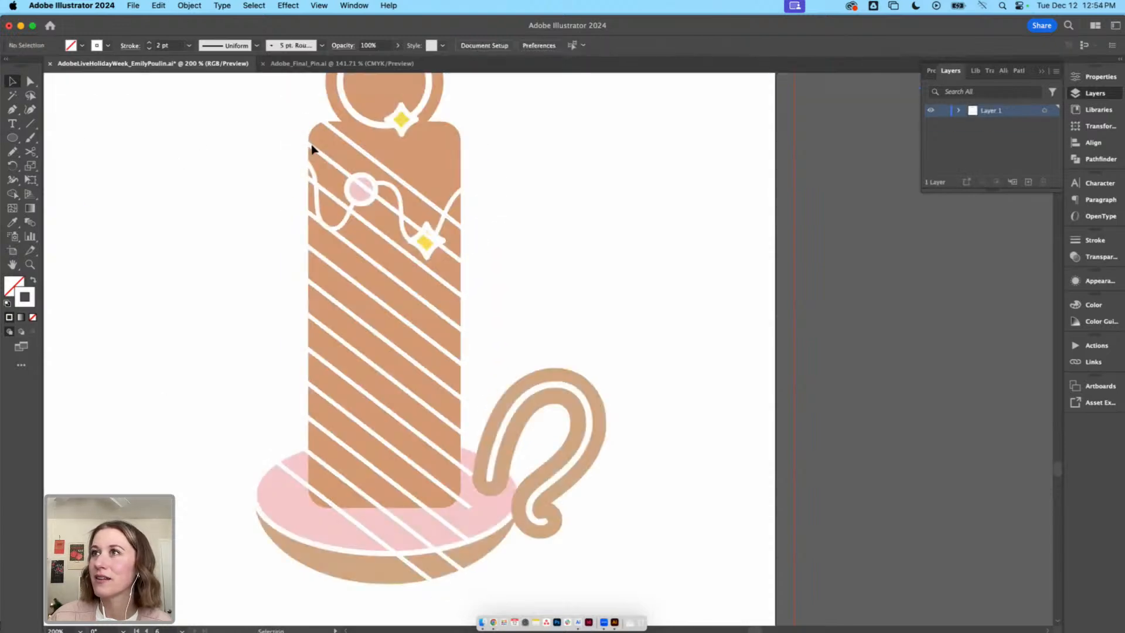
Expand the diagonal stripe blend on the candle, with its object, fill and stroke
{"action": "left_click", "coordinate": [335, 136]}
{"action": "left_click", "coordinate": [189, 8]}
{"action": "left_click", "coordinate": [213, 166]}
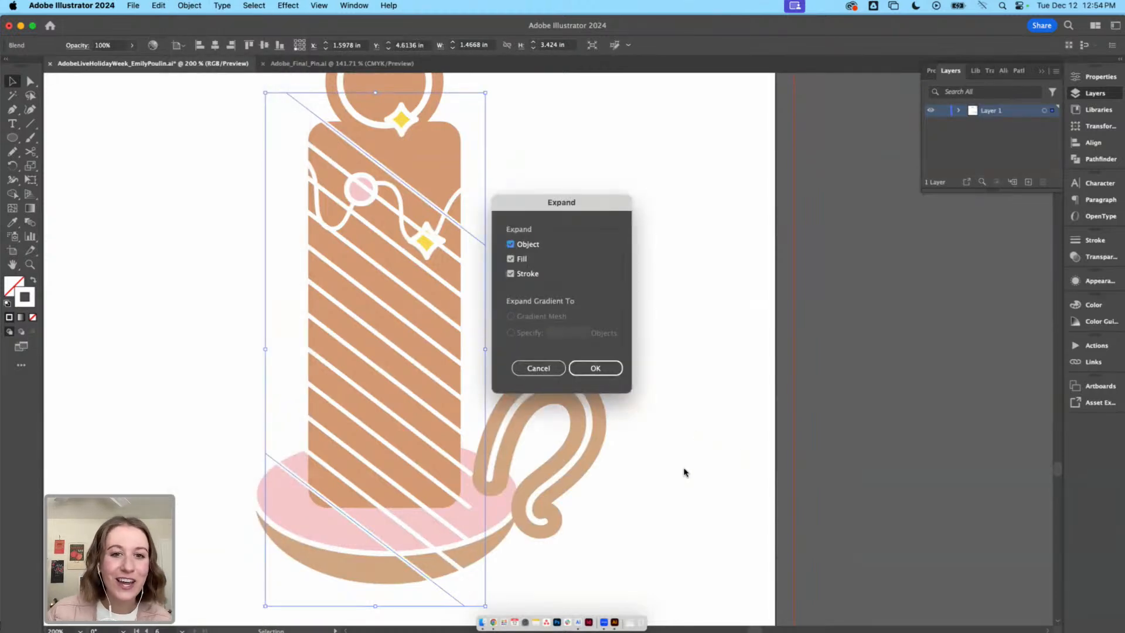
{"action": "left_click", "coordinate": [594, 368]}
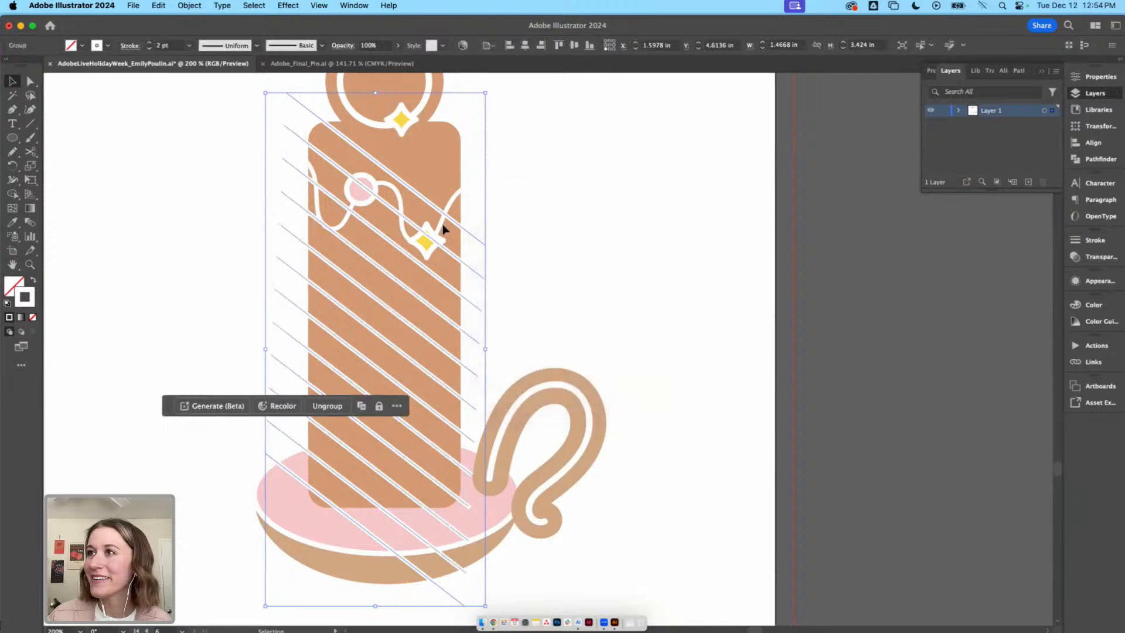
Isolate the expanded stripe group and delete its topmost stripe
{"action": "double_click", "coordinate": [464, 228]}
{"action": "left_click", "coordinate": [464, 229]}
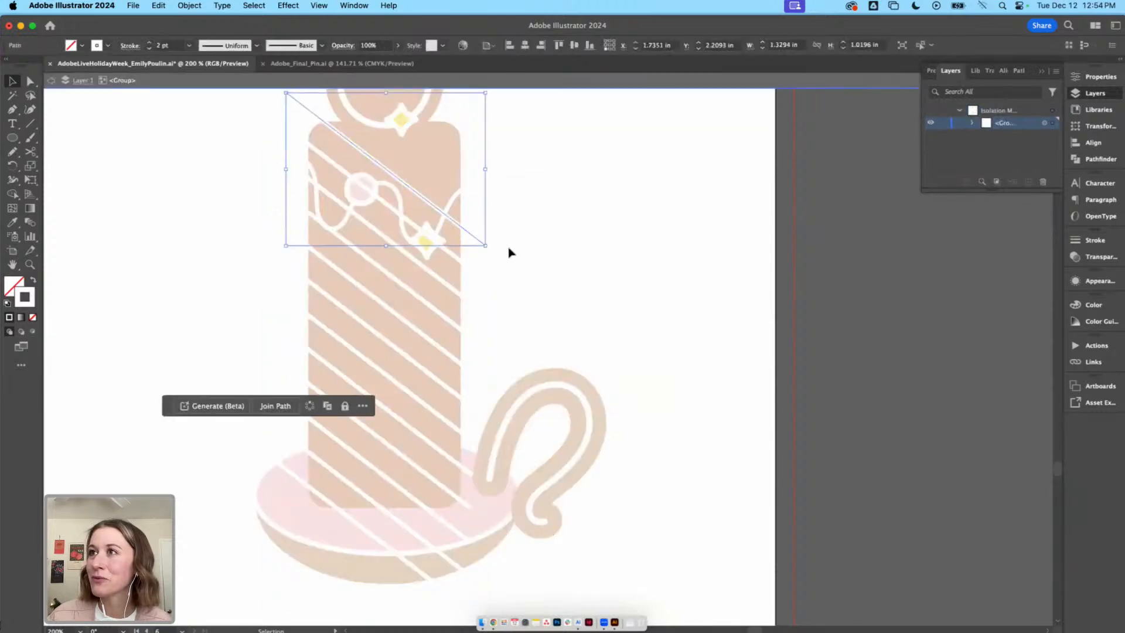
{"action": "left_click", "coordinate": [168, 183]}
Cut the next stripe with Scissors where it meets the dripping icing line and delete its pieces above the icing
{"action": "left_click", "coordinate": [340, 175]}
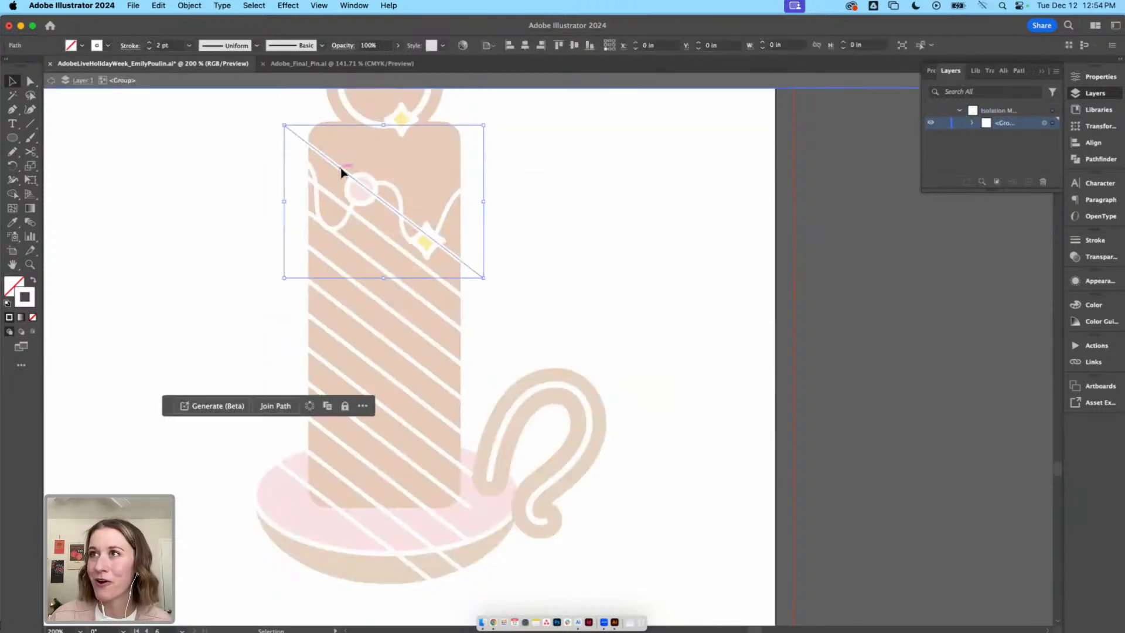
{"action": "left_click", "coordinate": [29, 152]}
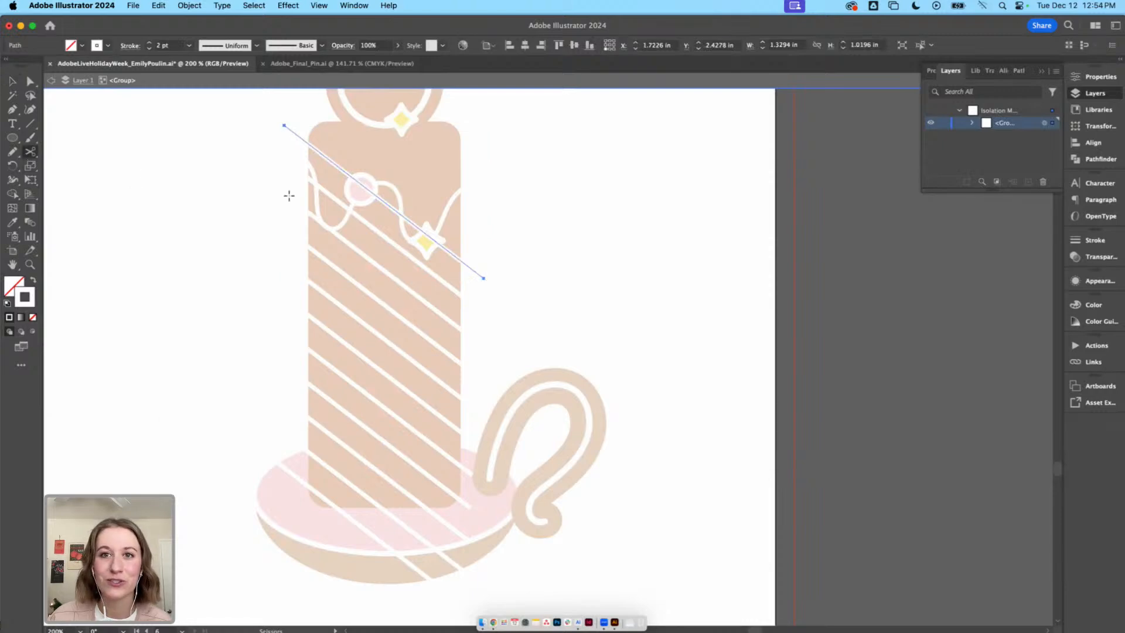
{"action": "left_click", "coordinate": [374, 194]}
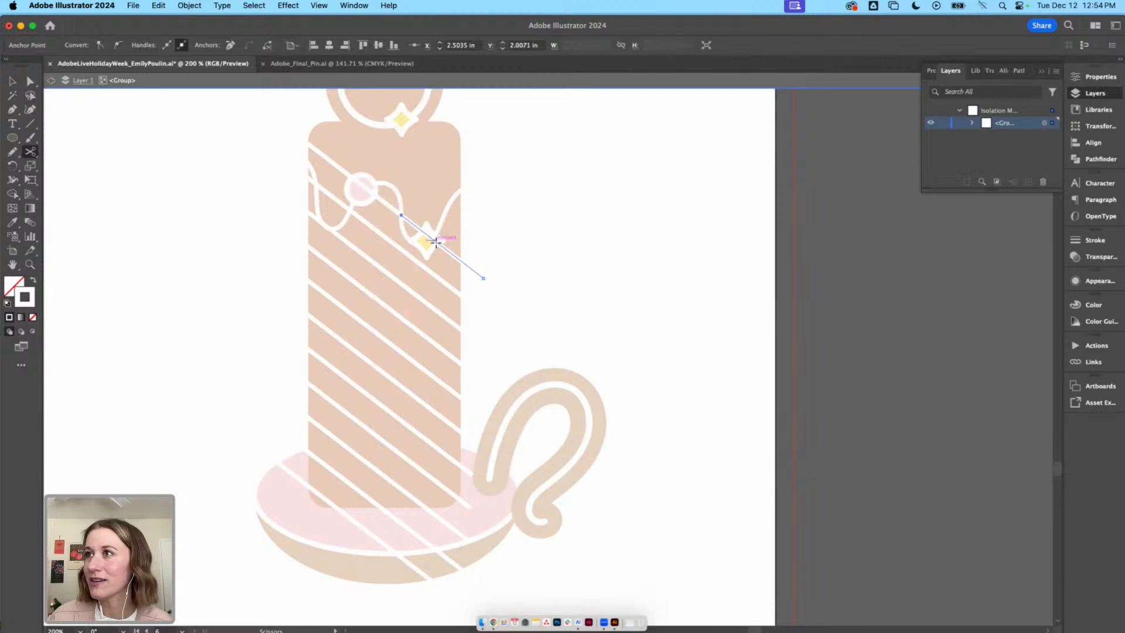
{"action": "key", "text": "a"}
{"action": "left_click", "coordinate": [409, 222]}
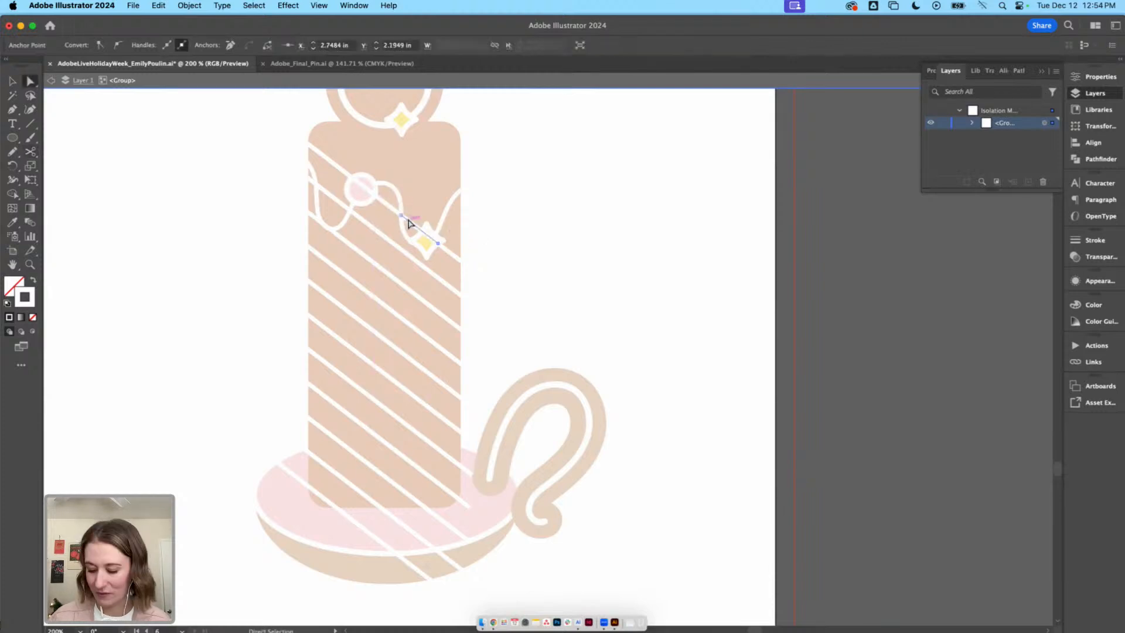
{"action": "key", "text": "Delete"}
{"action": "key", "text": "Delete"}
{"action": "left_click", "coordinate": [333, 169]}
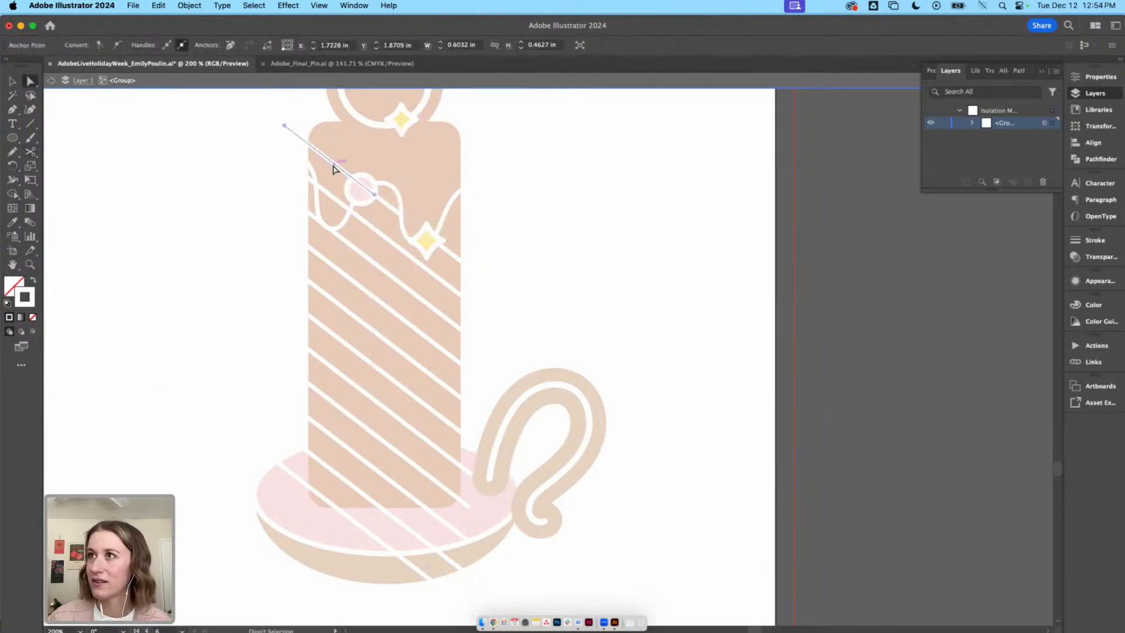
{"action": "key", "text": "Delete"}
Cut the following stripe at the left icing drip, delete the piece inside the drip, and leave group isolation
{"action": "left_click", "coordinate": [329, 200]}
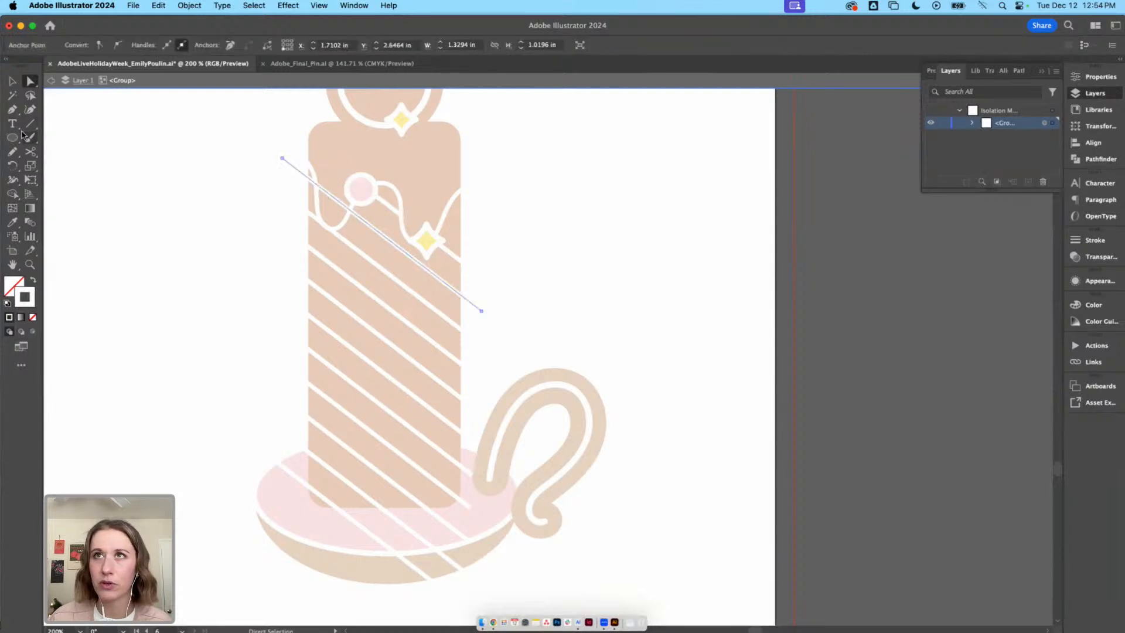
{"action": "left_click", "coordinate": [30, 153]}
{"action": "left_click", "coordinate": [315, 184]}
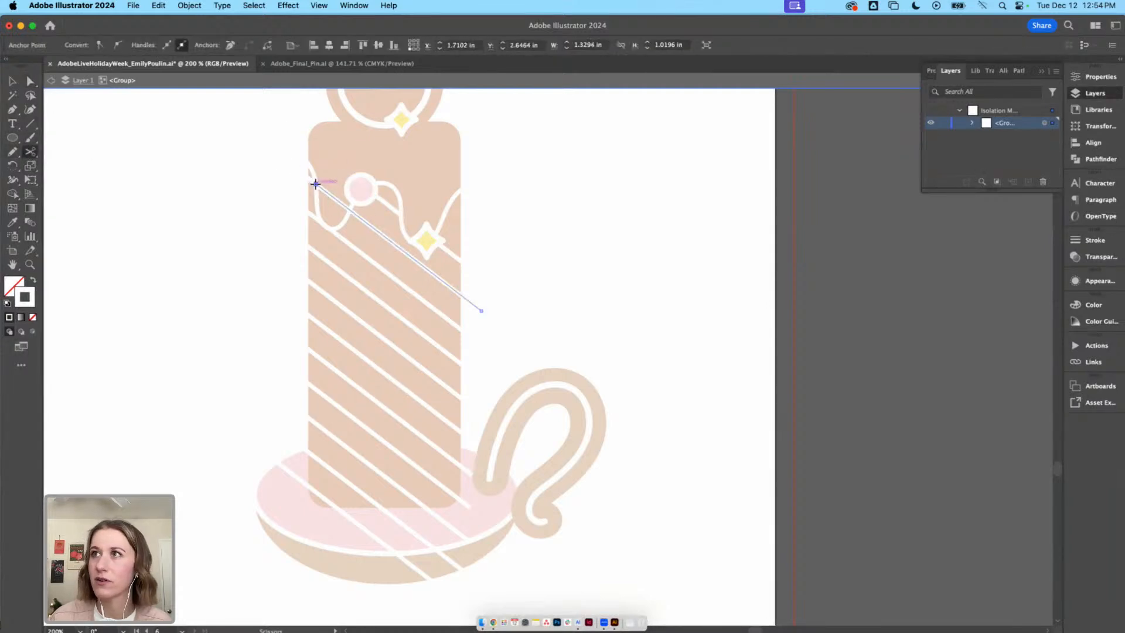
{"action": "key", "text": "a"}
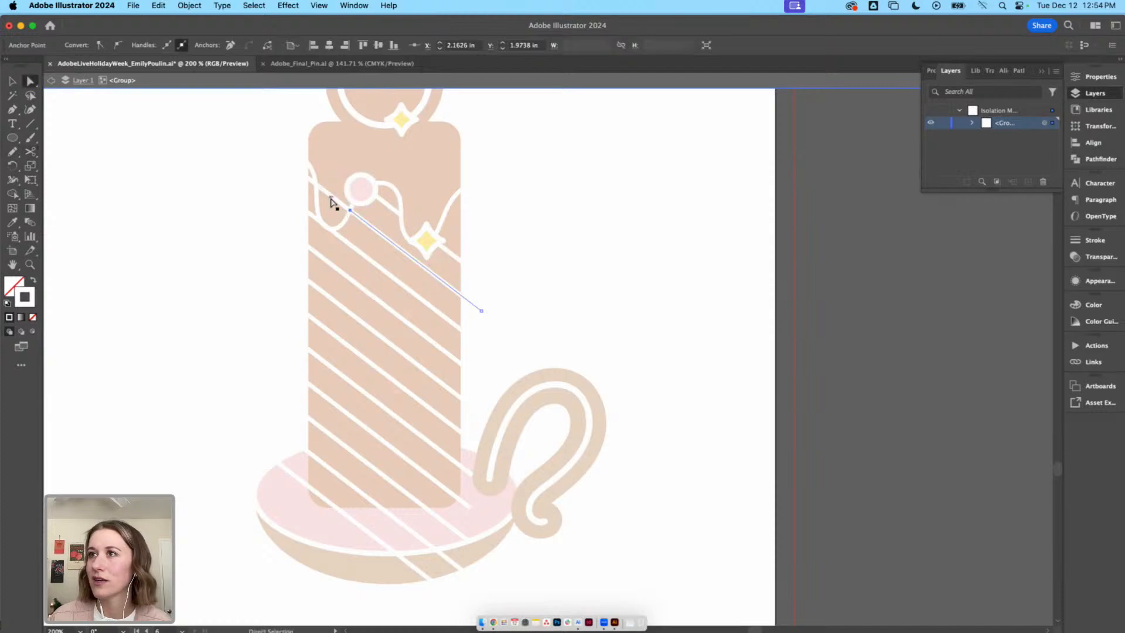
{"action": "key", "text": "Delete"}
{"action": "double_click", "coordinate": [221, 201]}
{"action": "key", "text": "v"}
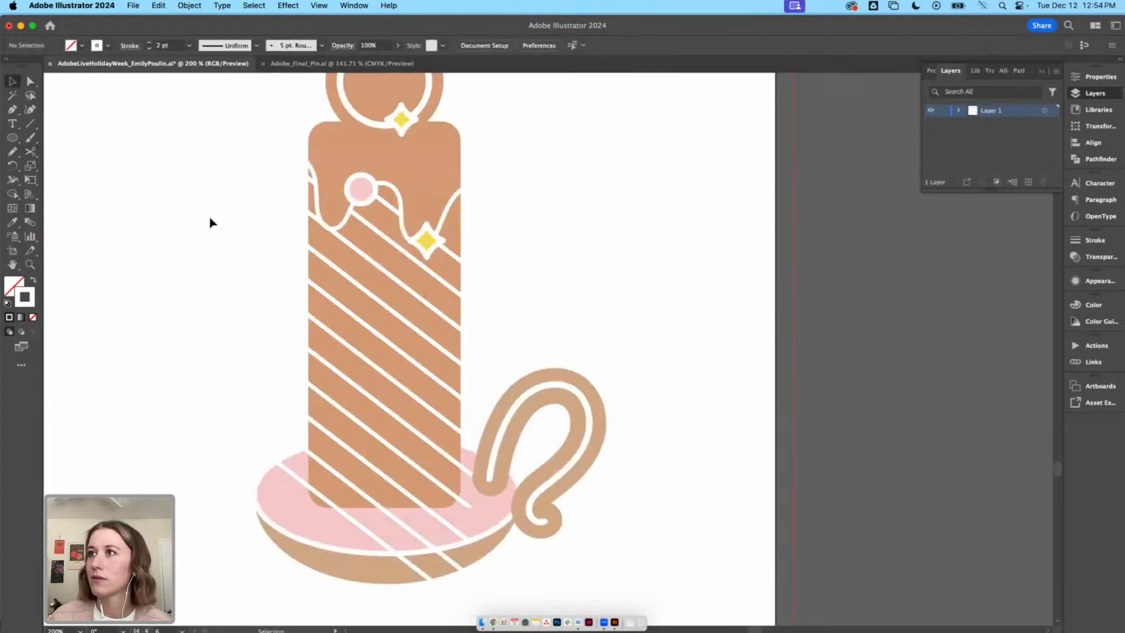
Cut the lower stripes with Scissors where they cross the candle body's side and bottom edges
{"action": "scroll", "coordinate": [328, 352], "scroll_direction": "down", "scroll_amount": 1}
{"action": "left_click", "coordinate": [369, 423]}
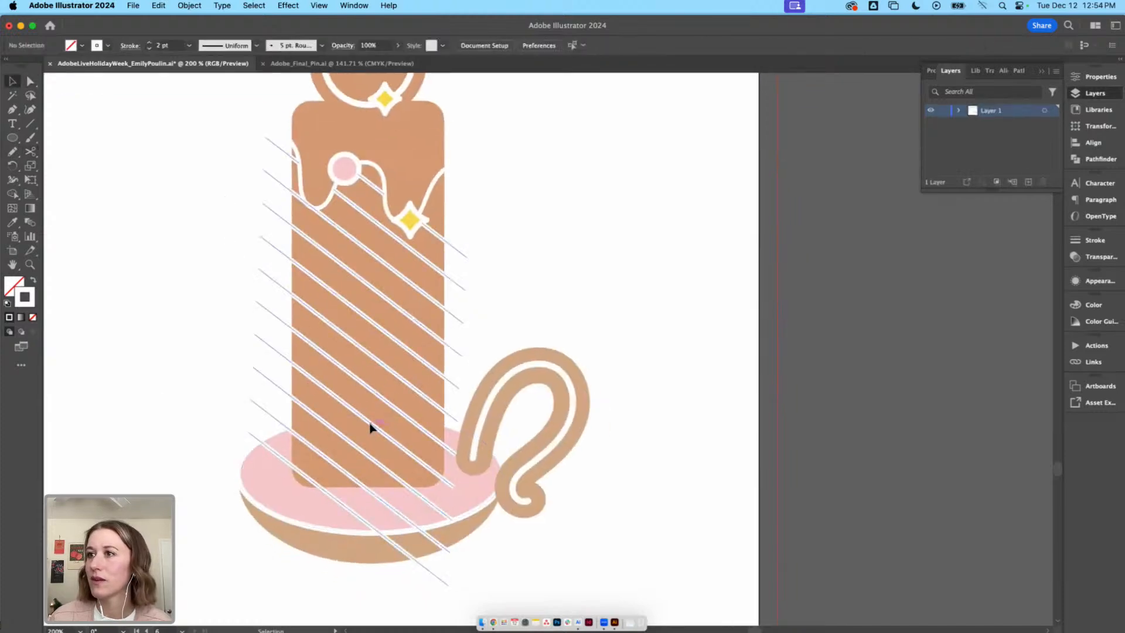
{"action": "left_click", "coordinate": [29, 152]}
{"action": "left_click", "coordinate": [293, 467]}
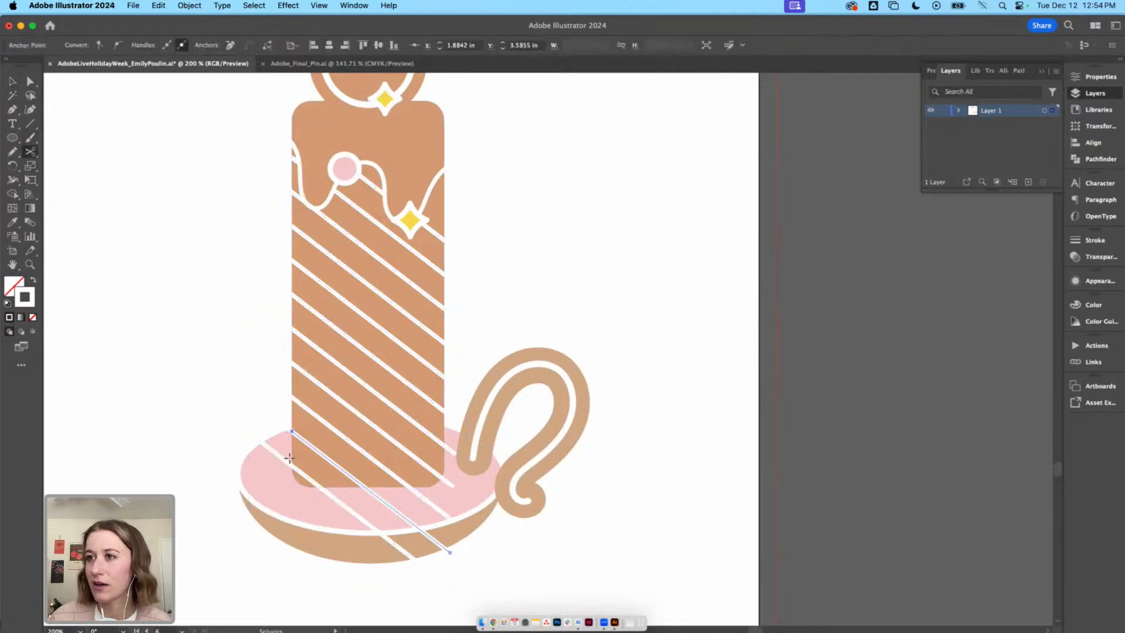
{"action": "left_click", "coordinate": [320, 487]}
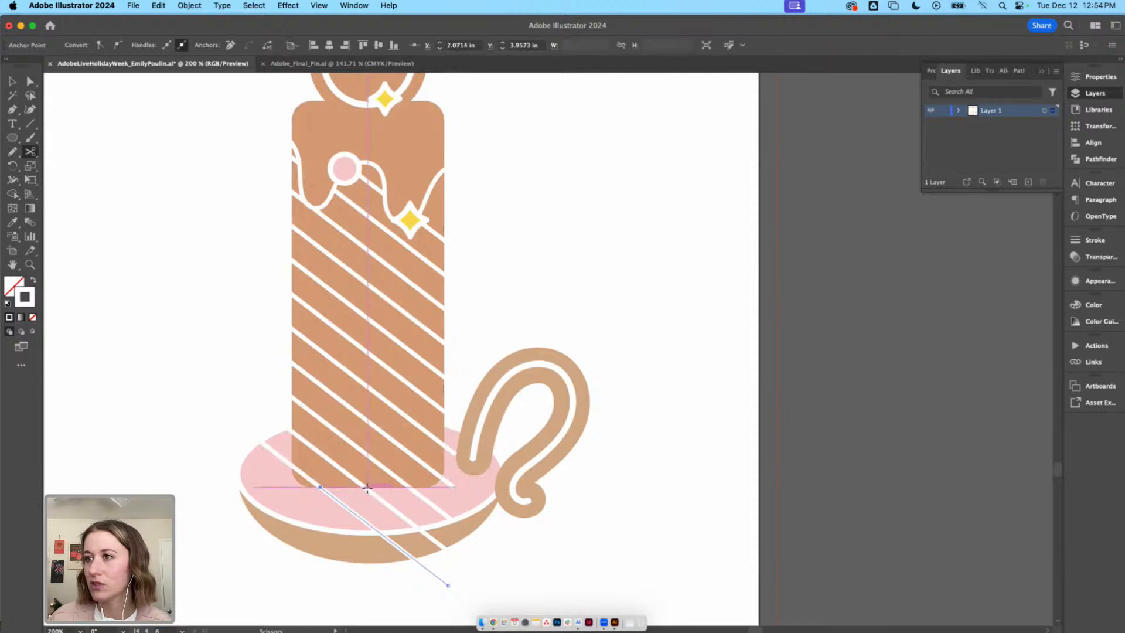
{"action": "left_click", "coordinate": [368, 488]}
{"action": "left_click", "coordinate": [410, 487]}
{"action": "left_click", "coordinate": [441, 477]}
{"action": "left_click", "coordinate": [443, 445]}
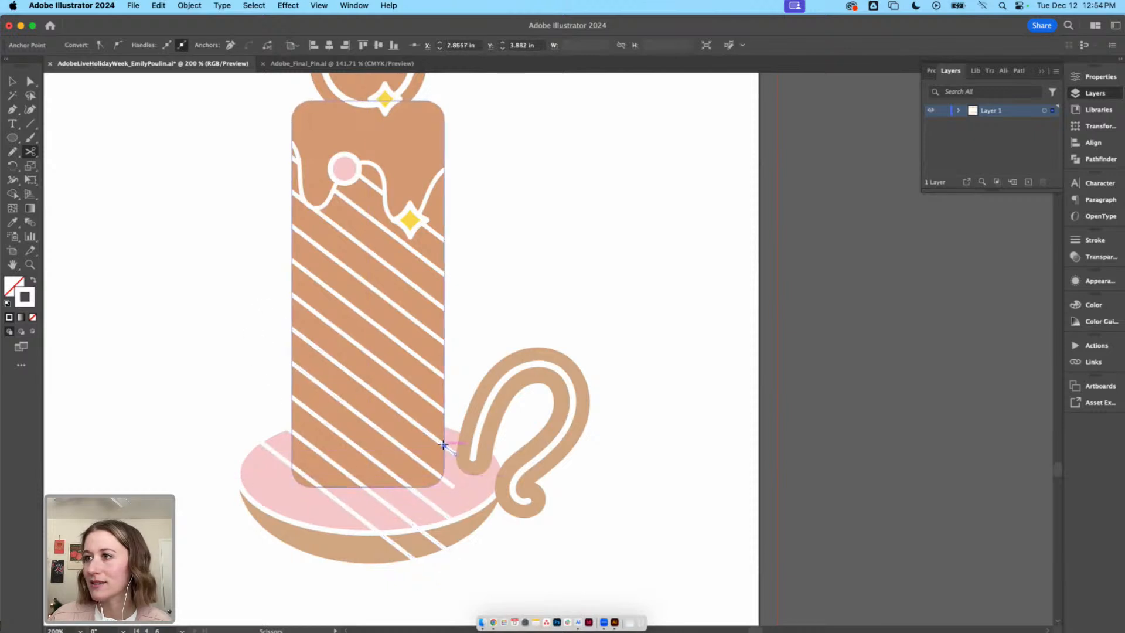
{"action": "left_click", "coordinate": [444, 412]}
Delete the cut-off stripe ends that extend beyond the candle body over the plate and beside the handle
{"action": "key", "text": "a"}
{"action": "left_click", "coordinate": [450, 450], "text": "shift"}
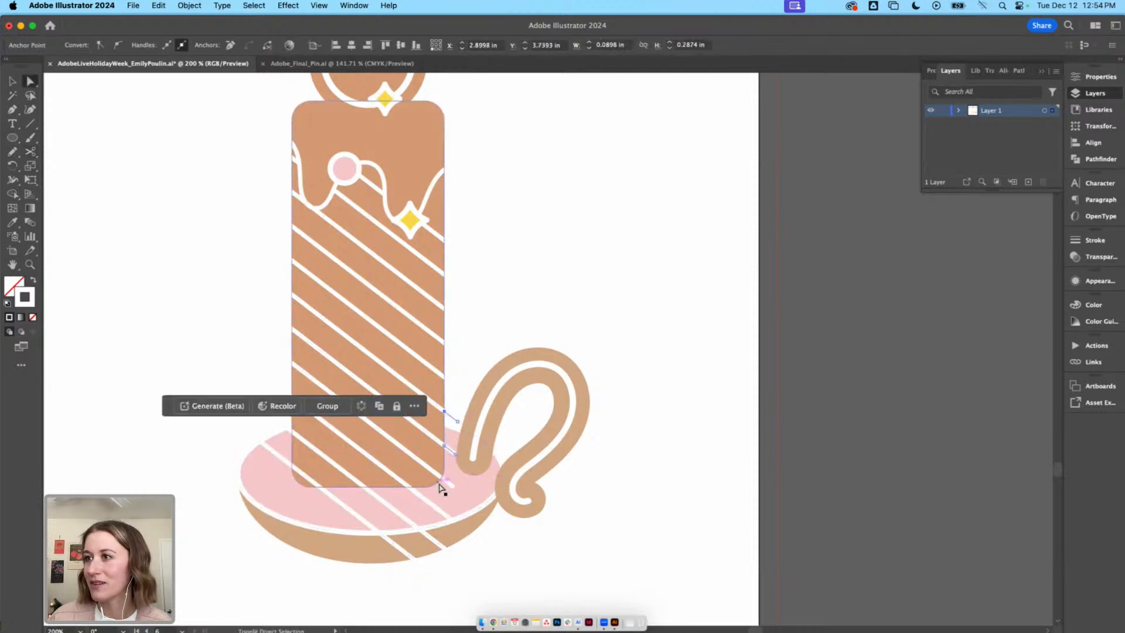
{"action": "left_click", "coordinate": [446, 481], "text": "shift"}
{"action": "key", "text": "Delete"}
{"action": "left_click", "coordinate": [432, 505]}
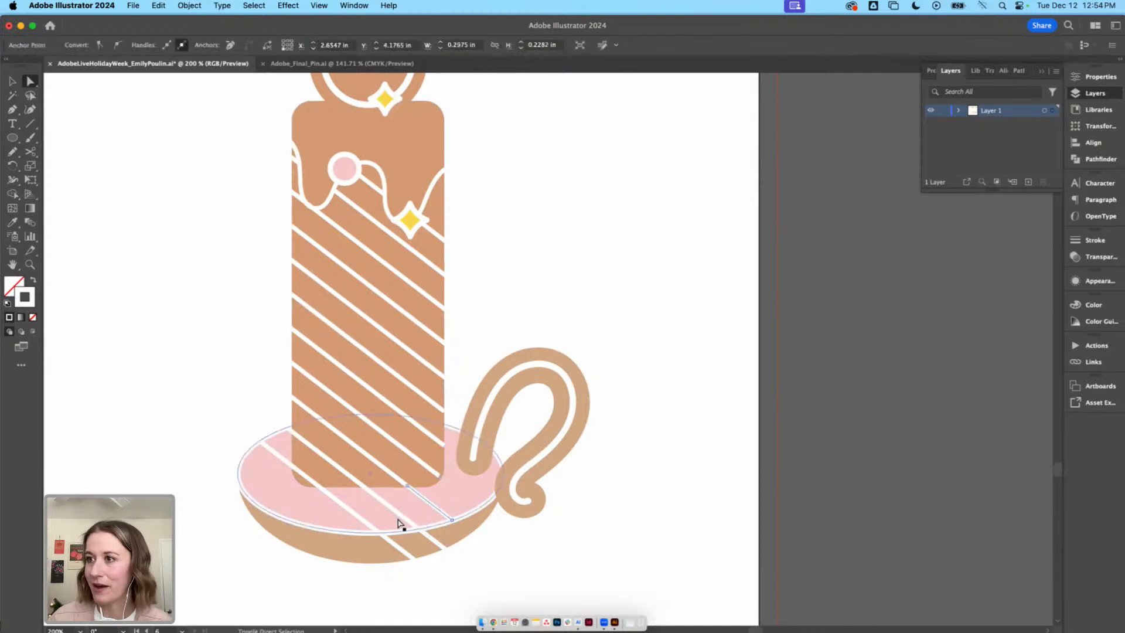
{"action": "left_click", "coordinate": [402, 515], "text": "shift"}
{"action": "left_click", "coordinate": [382, 534], "text": "shift"}
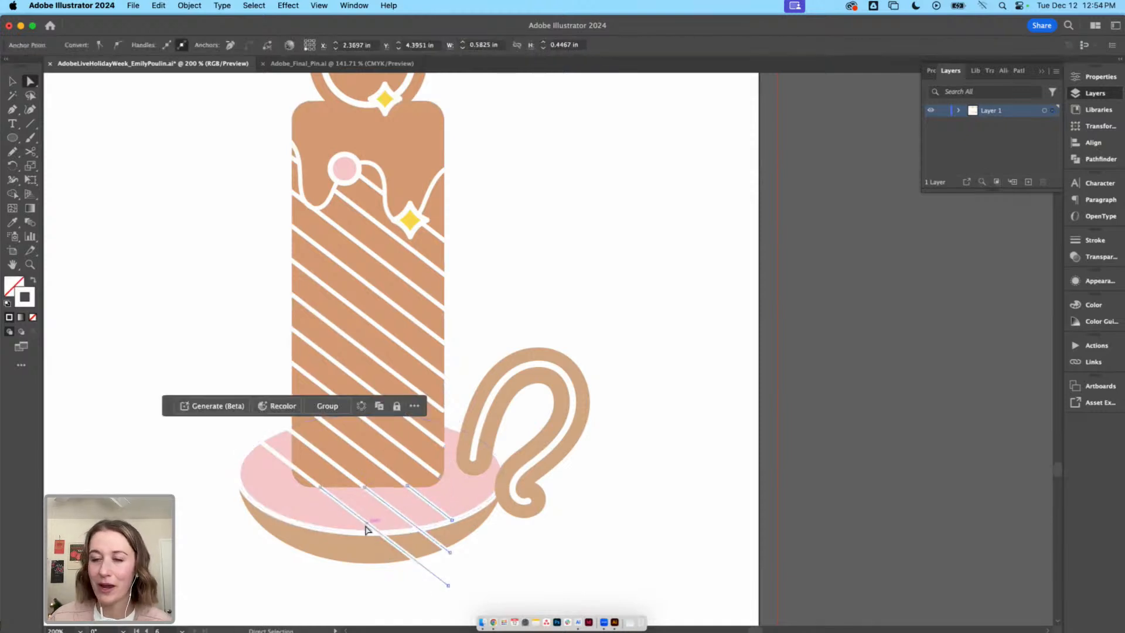
{"action": "key", "text": "Delete"}
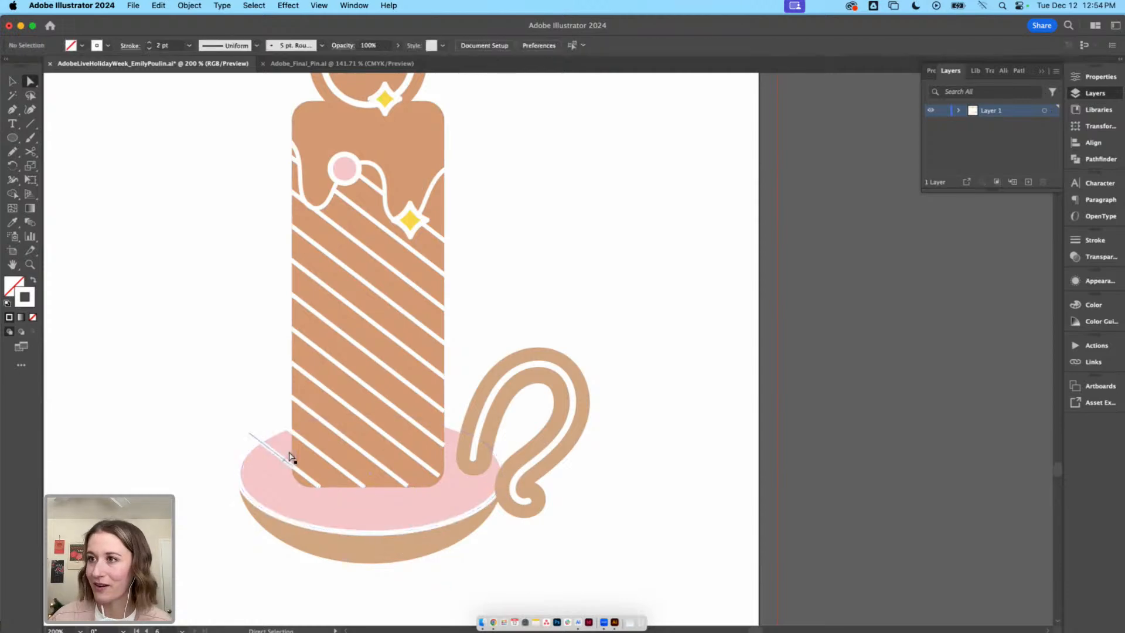
{"action": "key", "text": "v"}
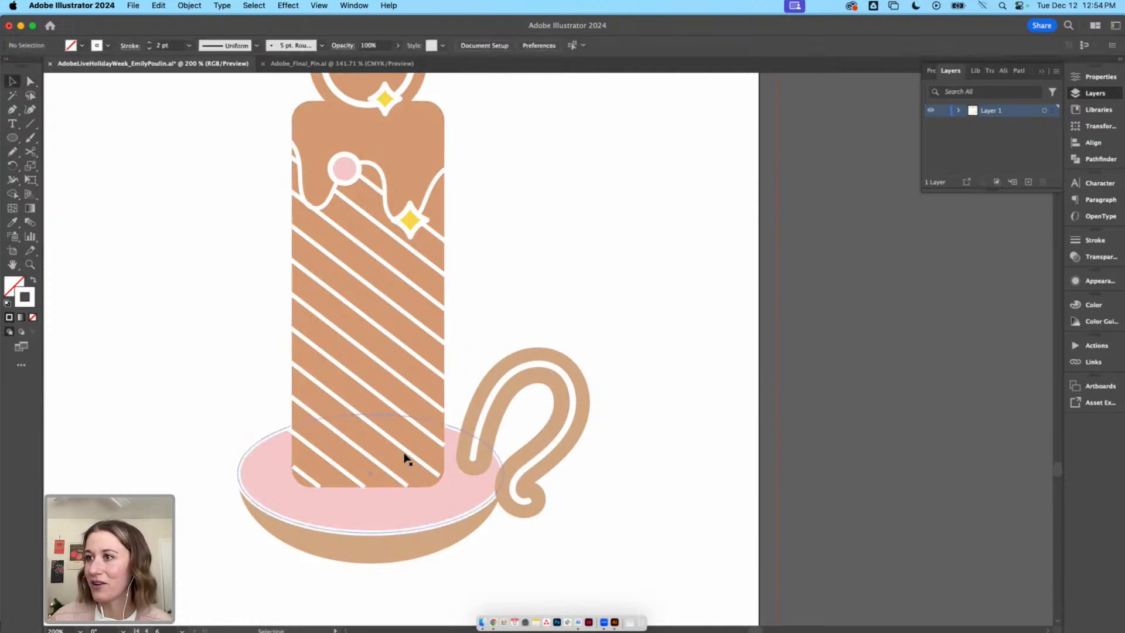
Try to recolor the candle's handle by sampling the plate with the Eyedropper, and undo it
{"action": "left_click", "coordinate": [404, 455]}
{"action": "left_click", "coordinate": [478, 401]}
{"action": "left_click_drag", "start_coordinate": [469, 328], "coordinate": [476, 358]}
{"action": "key", "text": "super+equal"}
{"action": "key", "text": "super+minus"}
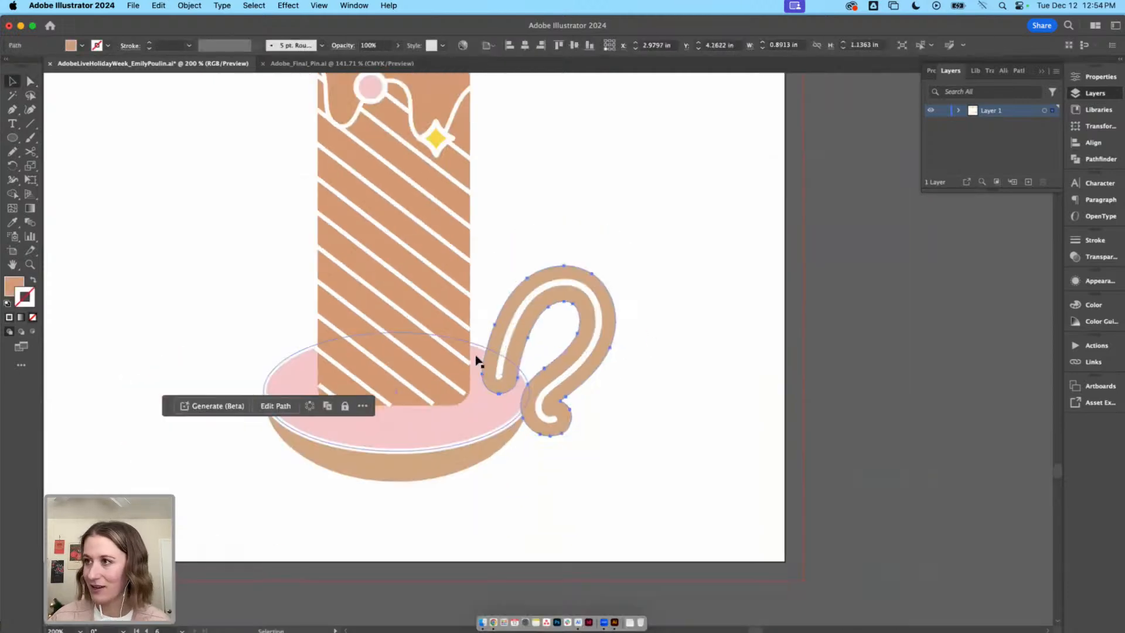
{"action": "left_click", "coordinate": [526, 288]}
{"action": "left_click", "coordinate": [501, 346]}
{"action": "key", "text": "i"}
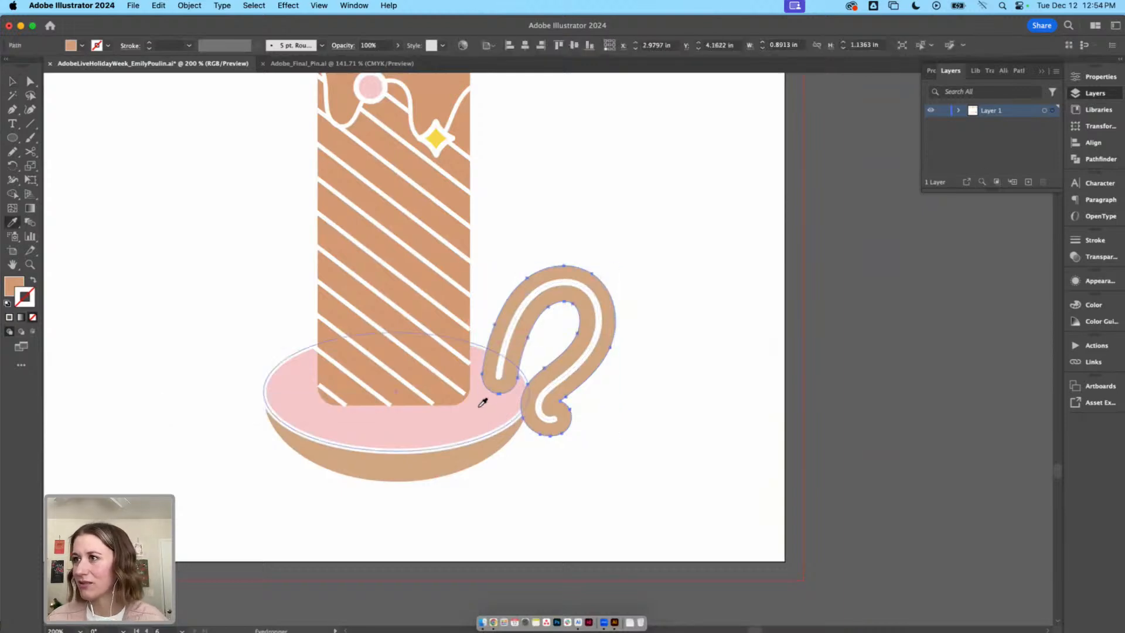
{"action": "left_click", "coordinate": [483, 397]}
{"action": "key", "text": "super+z"}
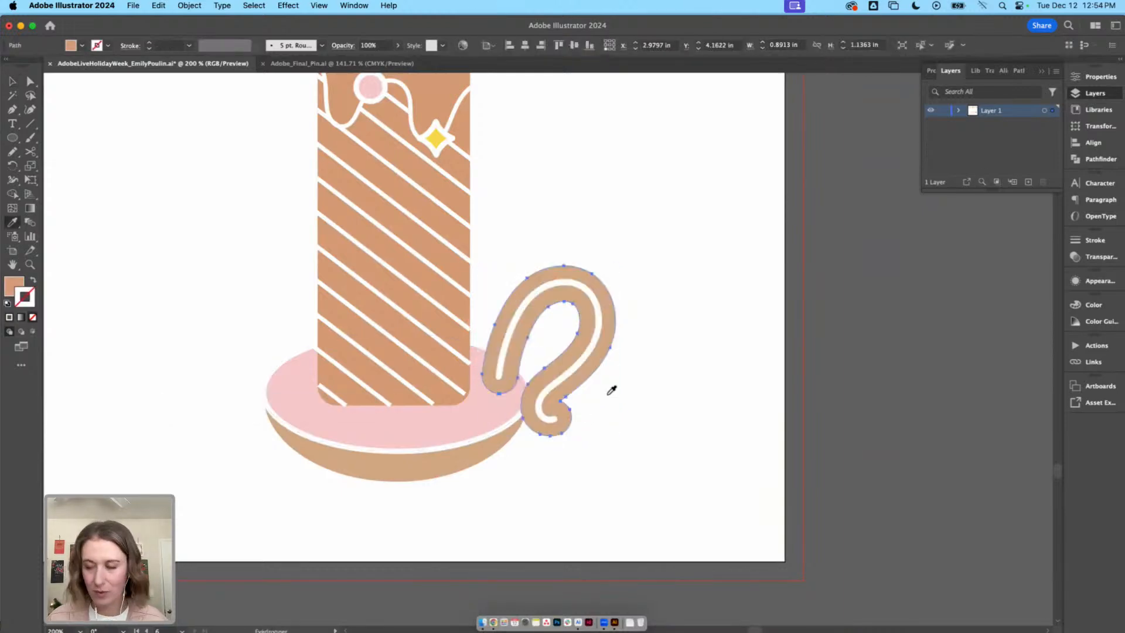
Select the whole candle cookie and scale it down slightly about its center
{"action": "key", "text": "v"}
{"action": "left_click", "coordinate": [644, 386]}
{"action": "left_click_drag", "start_coordinate": [649, 394], "coordinate": [591, 394]}
{"action": "left_click", "coordinate": [619, 380]}
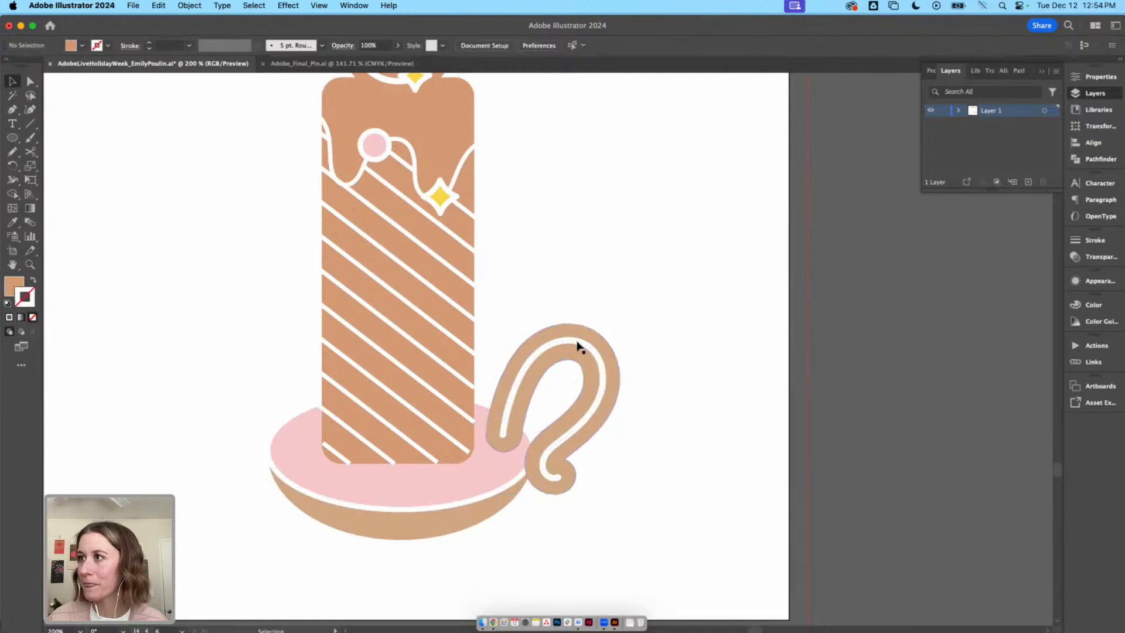
{"action": "key", "text": "super+minus"}
{"action": "key", "text": "super+minus"}
{"action": "left_click_drag", "start_coordinate": [630, 489], "coordinate": [436, 185]}
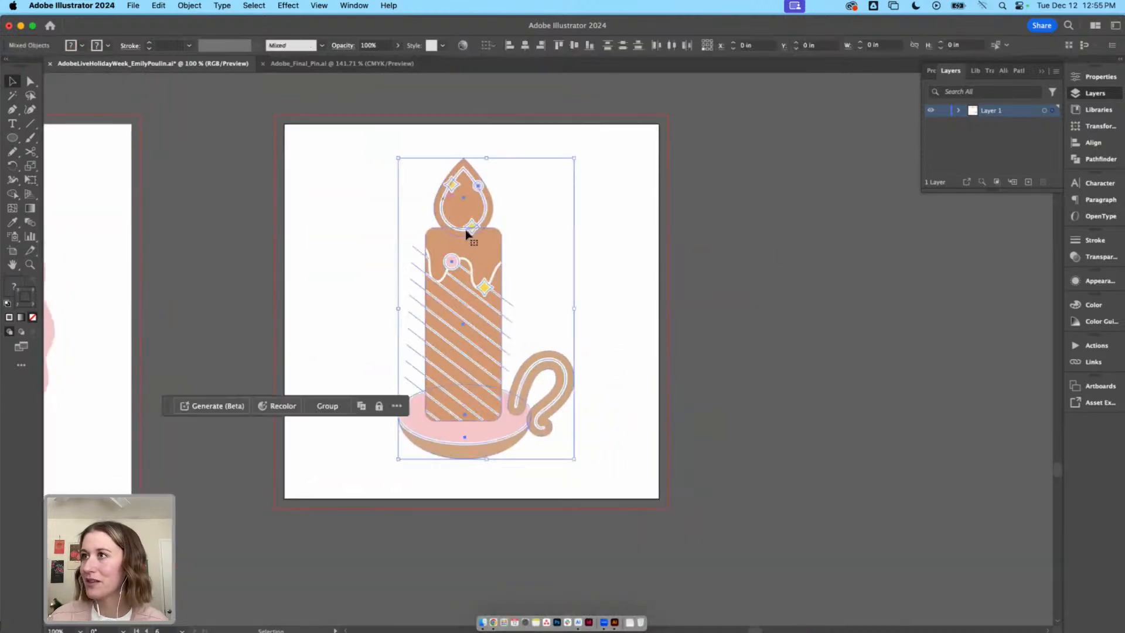
{"action": "left_click_drag", "start_coordinate": [575, 309], "coordinate": [575, 297]}
{"action": "left_click", "coordinate": [545, 281]}
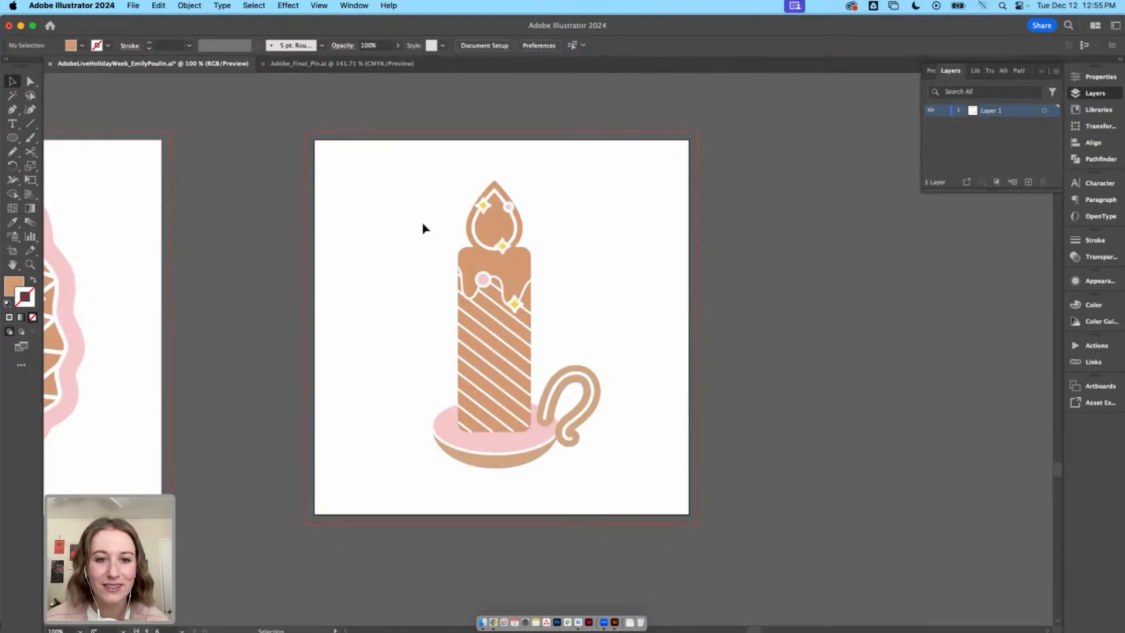
Compare the candle cookie with the earlier candle illustration above the artboards
{"action": "scroll", "coordinate": [421, 215], "scroll_direction": "up", "scroll_amount": 2}
{"action": "key", "text": "super+minus"}
{"action": "key", "text": "super+minus"}
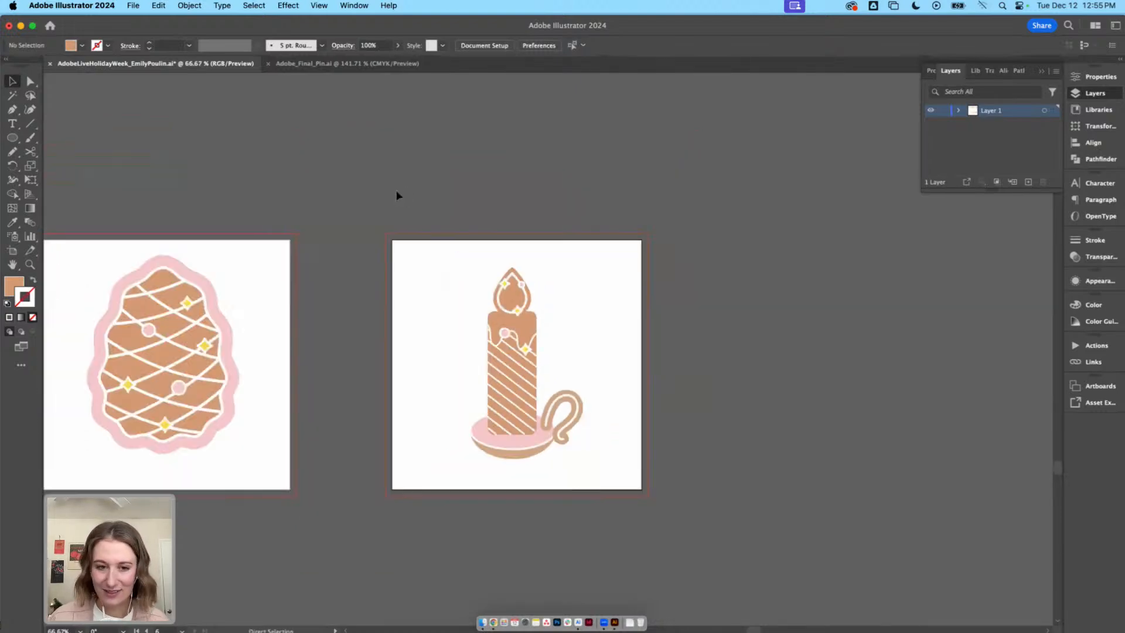
{"action": "left_click_drag", "start_coordinate": [394, 226], "coordinate": [385, 256]}
{"action": "scroll", "coordinate": [345, 263], "scroll_direction": "up", "scroll_amount": 5}
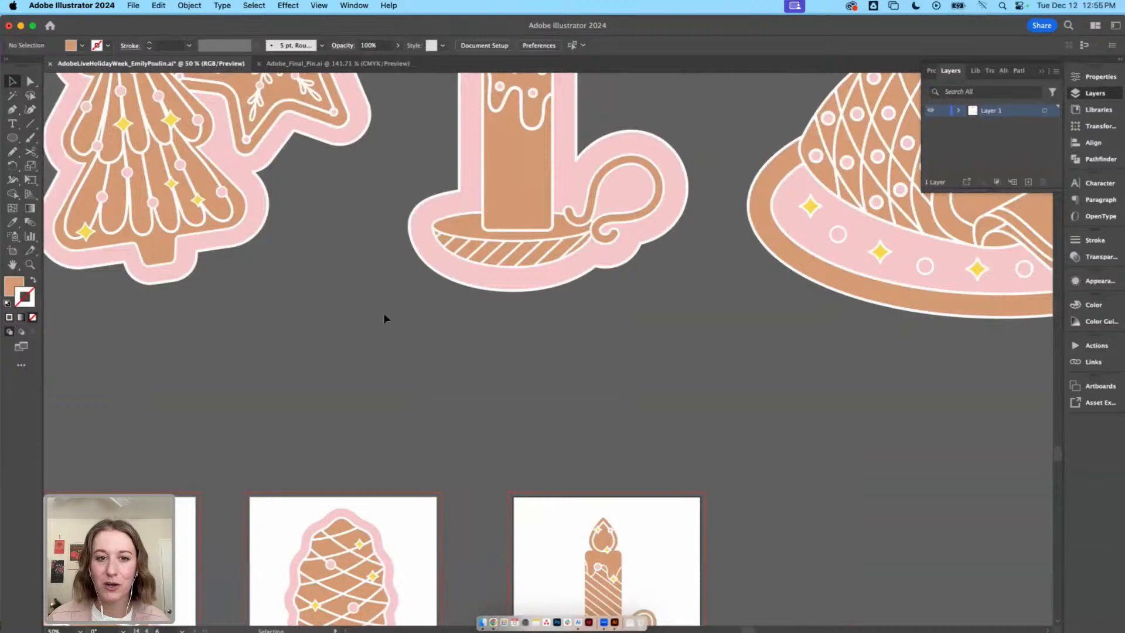
{"action": "left_click_drag", "start_coordinate": [435, 207], "coordinate": [334, 396]}
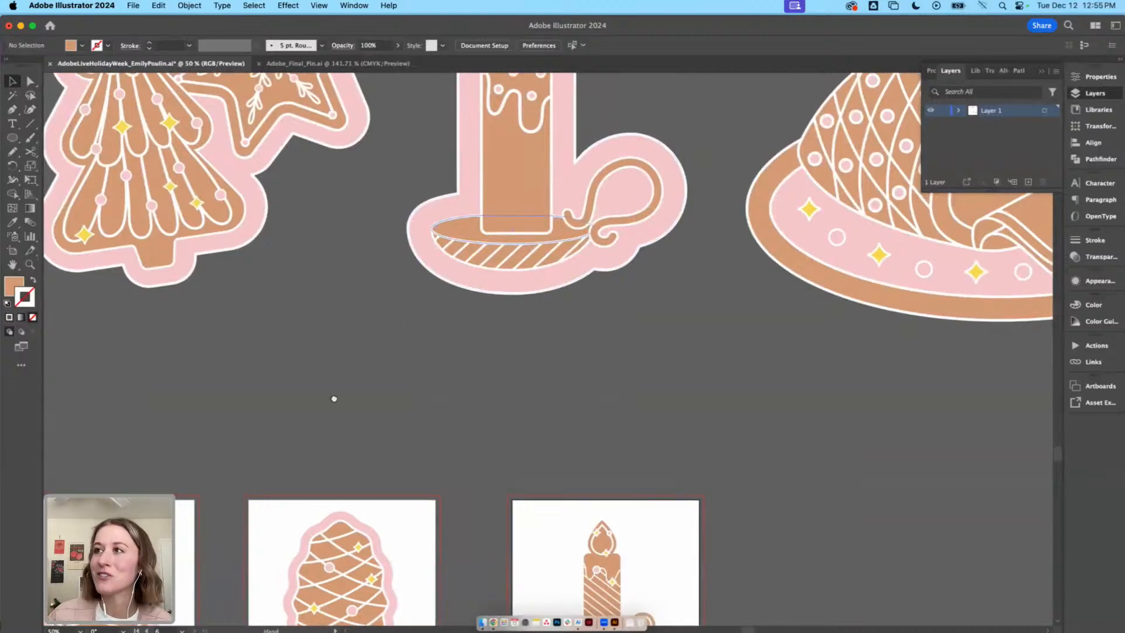
{"action": "left_click_drag", "start_coordinate": [566, 235], "coordinate": [451, 196]}
{"action": "left_click_drag", "start_coordinate": [556, 392], "coordinate": [510, 165]}
{"action": "left_click_drag", "start_coordinate": [417, 416], "coordinate": [519, 233]}
Select all the candle's parts and scale the cookie up slightly on its artboard
{"action": "left_click_drag", "start_coordinate": [359, 209], "coordinate": [560, 477]}
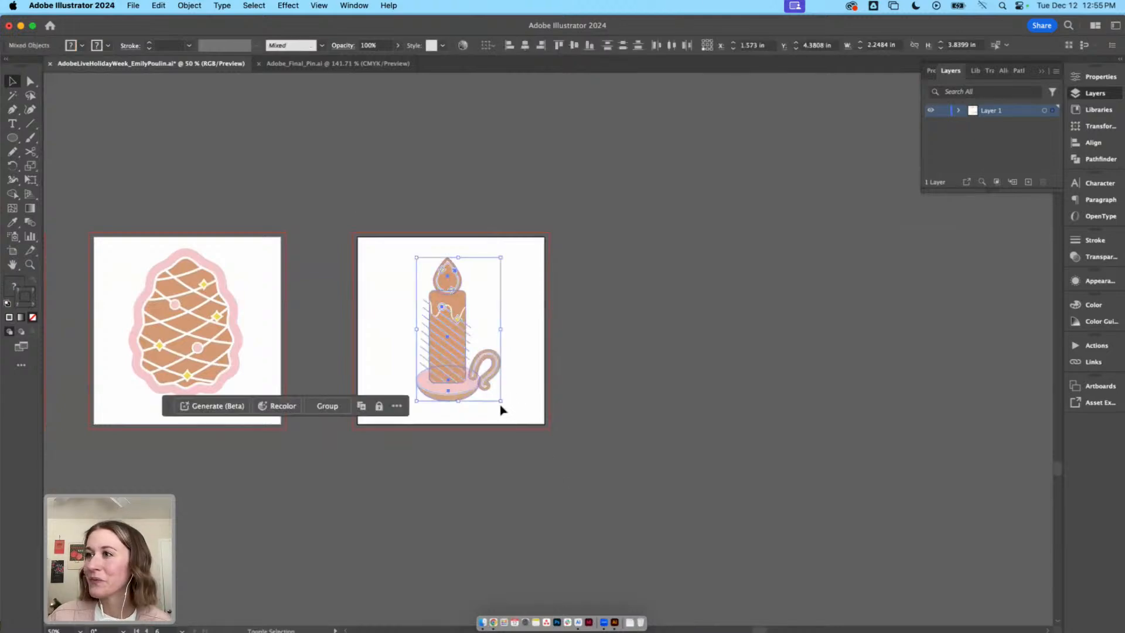
{"action": "left_click_drag", "start_coordinate": [501, 402], "coordinate": [602, 416]}
{"action": "left_click", "coordinate": [568, 413]}
Delete the spare snowflake, dot and star motifs lying above the snowflake cookie's artboard
{"action": "key", "text": "super+minus"}
{"action": "key", "text": "super+minus"}
{"action": "left_click_drag", "start_coordinate": [441, 273], "coordinate": [591, 489]}
{"action": "left_click_drag", "start_coordinate": [101, 248], "coordinate": [241, 407]}
{"action": "key", "text": "Delete"}
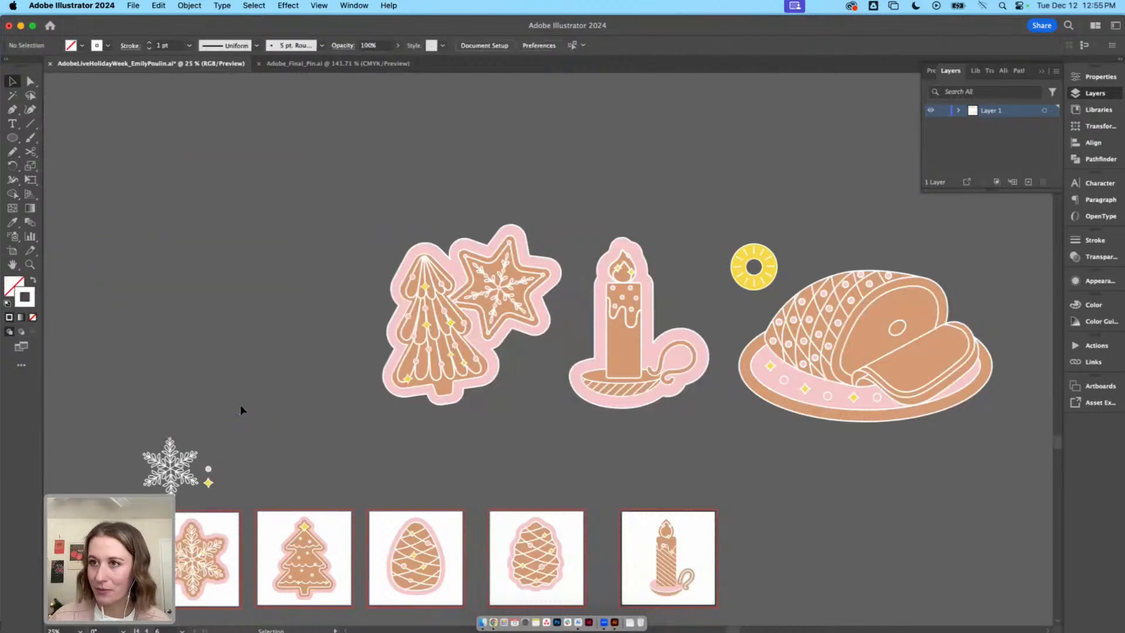
{"action": "left_click_drag", "start_coordinate": [221, 505], "coordinate": [220, 503]}
{"action": "key", "text": "Delete"}
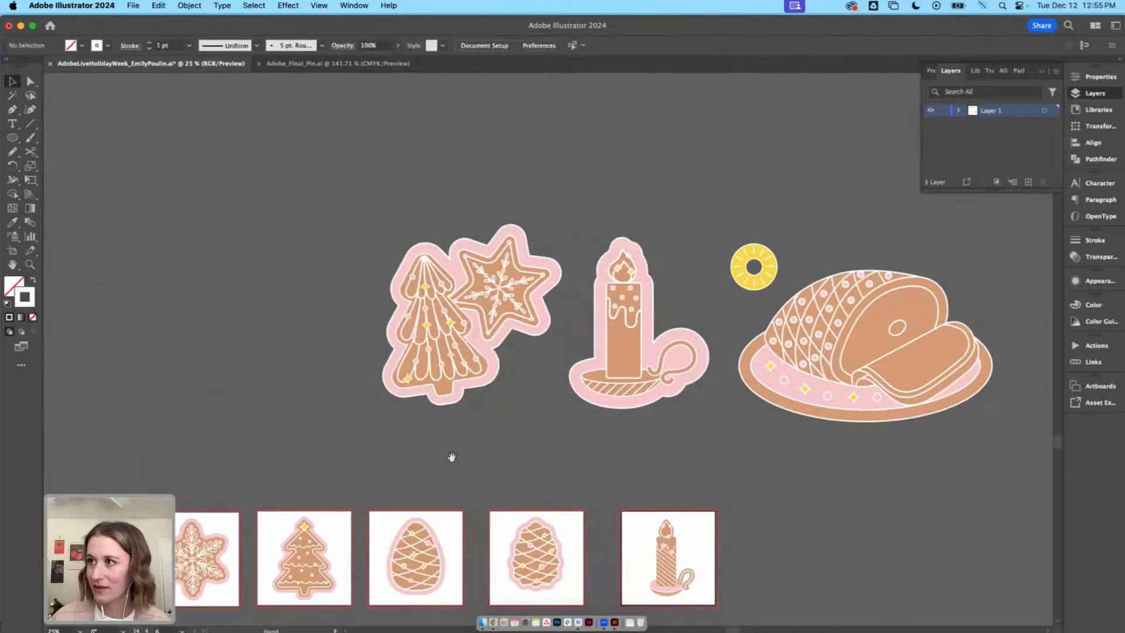
Look over the other cookie illustrations, including the ham platter, pineapple rings and oven mitt
{"action": "left_click_drag", "start_coordinate": [606, 490], "coordinate": [450, 426]}
{"action": "left_click_drag", "start_coordinate": [590, 412], "coordinate": [705, 372]}
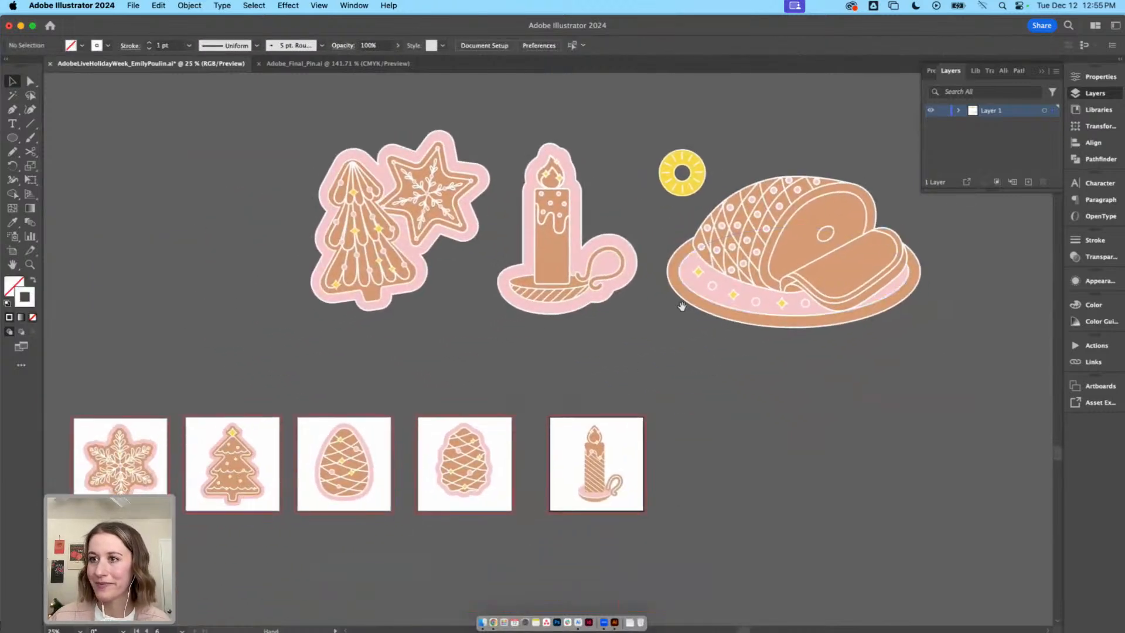
{"action": "left_click_drag", "start_coordinate": [681, 307], "coordinate": [579, 561]}
{"action": "left_click_drag", "start_coordinate": [821, 311], "coordinate": [551, 568]}
{"action": "left_click_drag", "start_coordinate": [653, 284], "coordinate": [714, 450]}
{"action": "key", "text": "super+minus"}
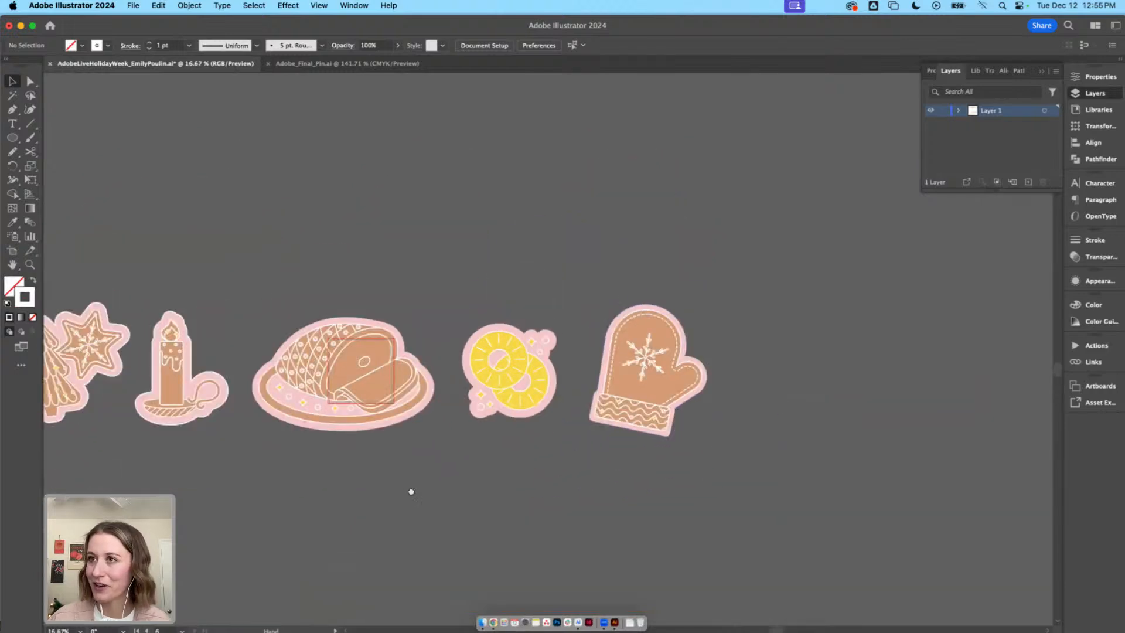
{"action": "left_click_drag", "start_coordinate": [456, 503], "coordinate": [574, 488]}
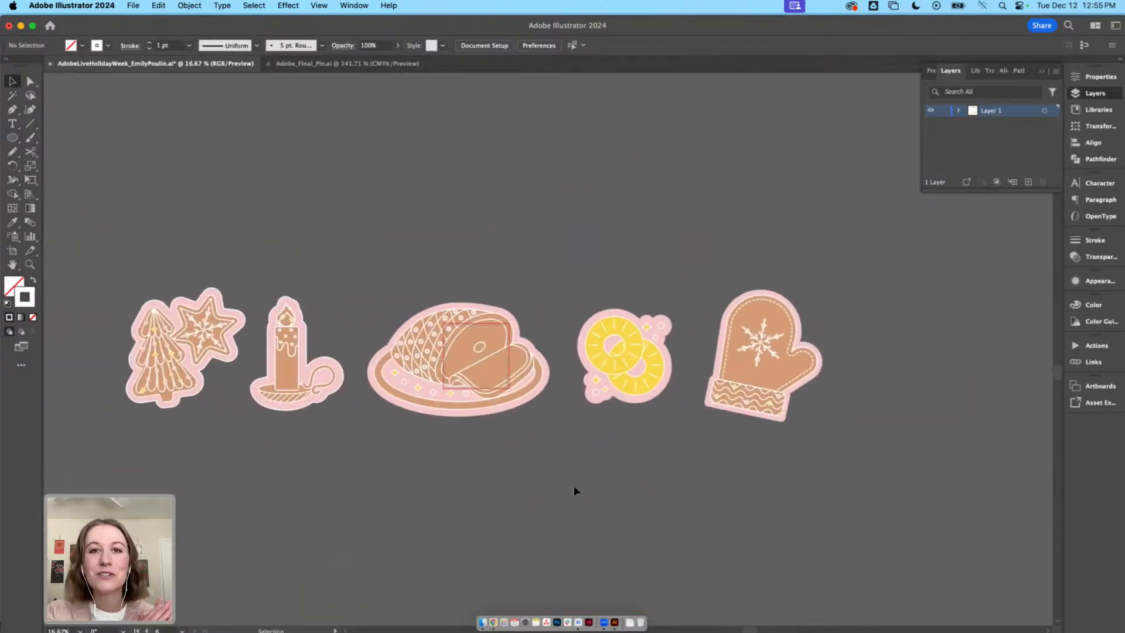